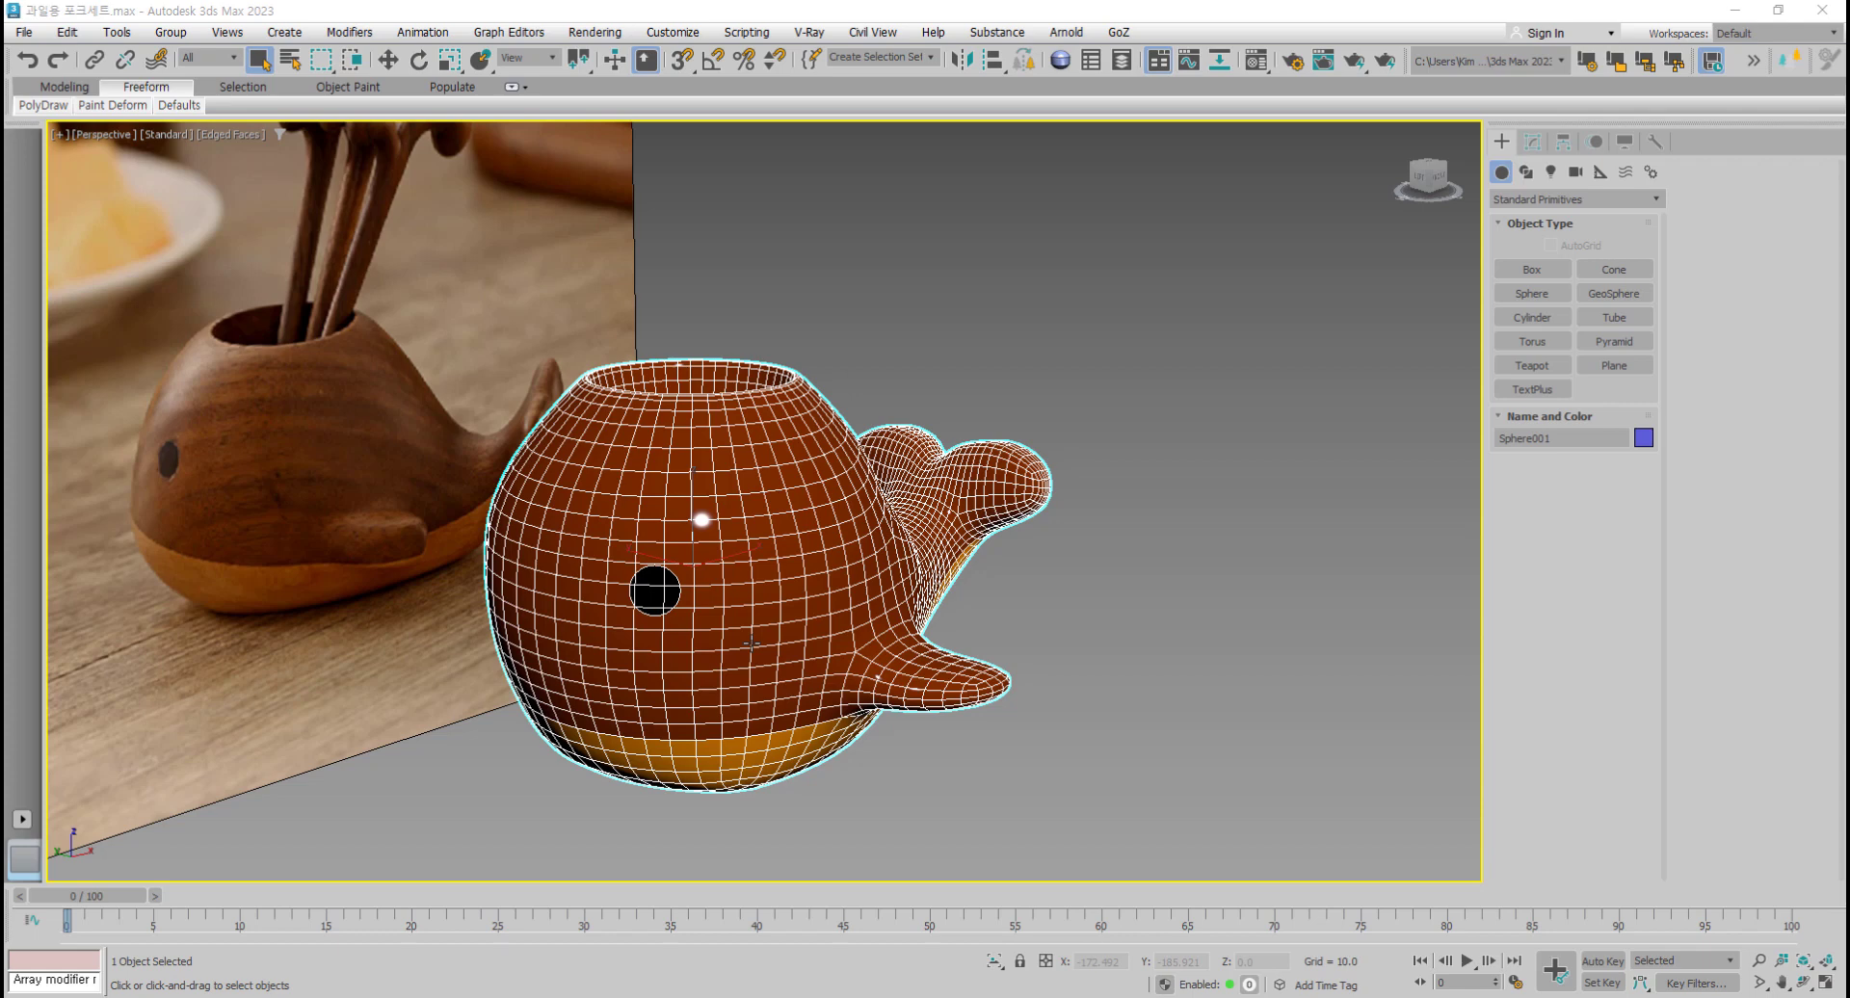
# Step: Unhide all objects to bring back the reference plane with the wooden fruit forks
pyautogui.moveTo(840, 545); pyautogui.dragTo(725, 578, button='middle')
pyautogui.scroll(-3, 836, 551)
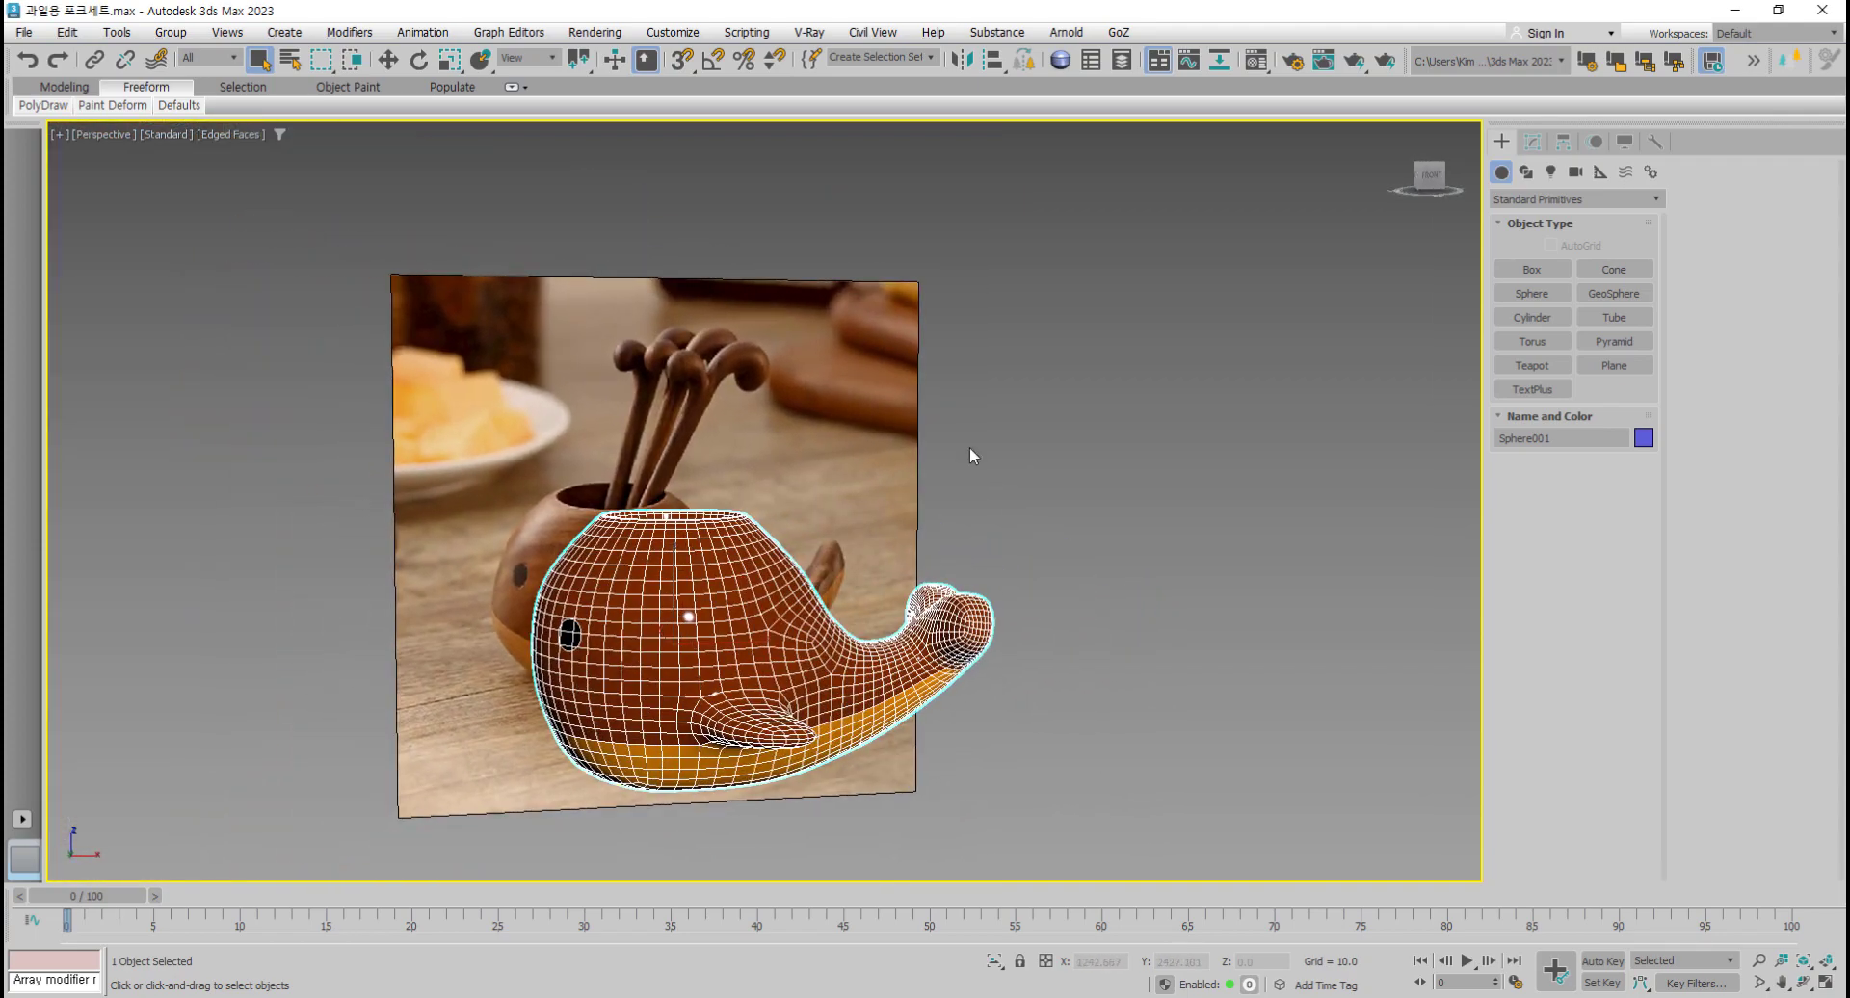
pyautogui.moveTo(961, 536); pyautogui.dragTo(772, 489, button='middle')
pyautogui.click(773, 489)
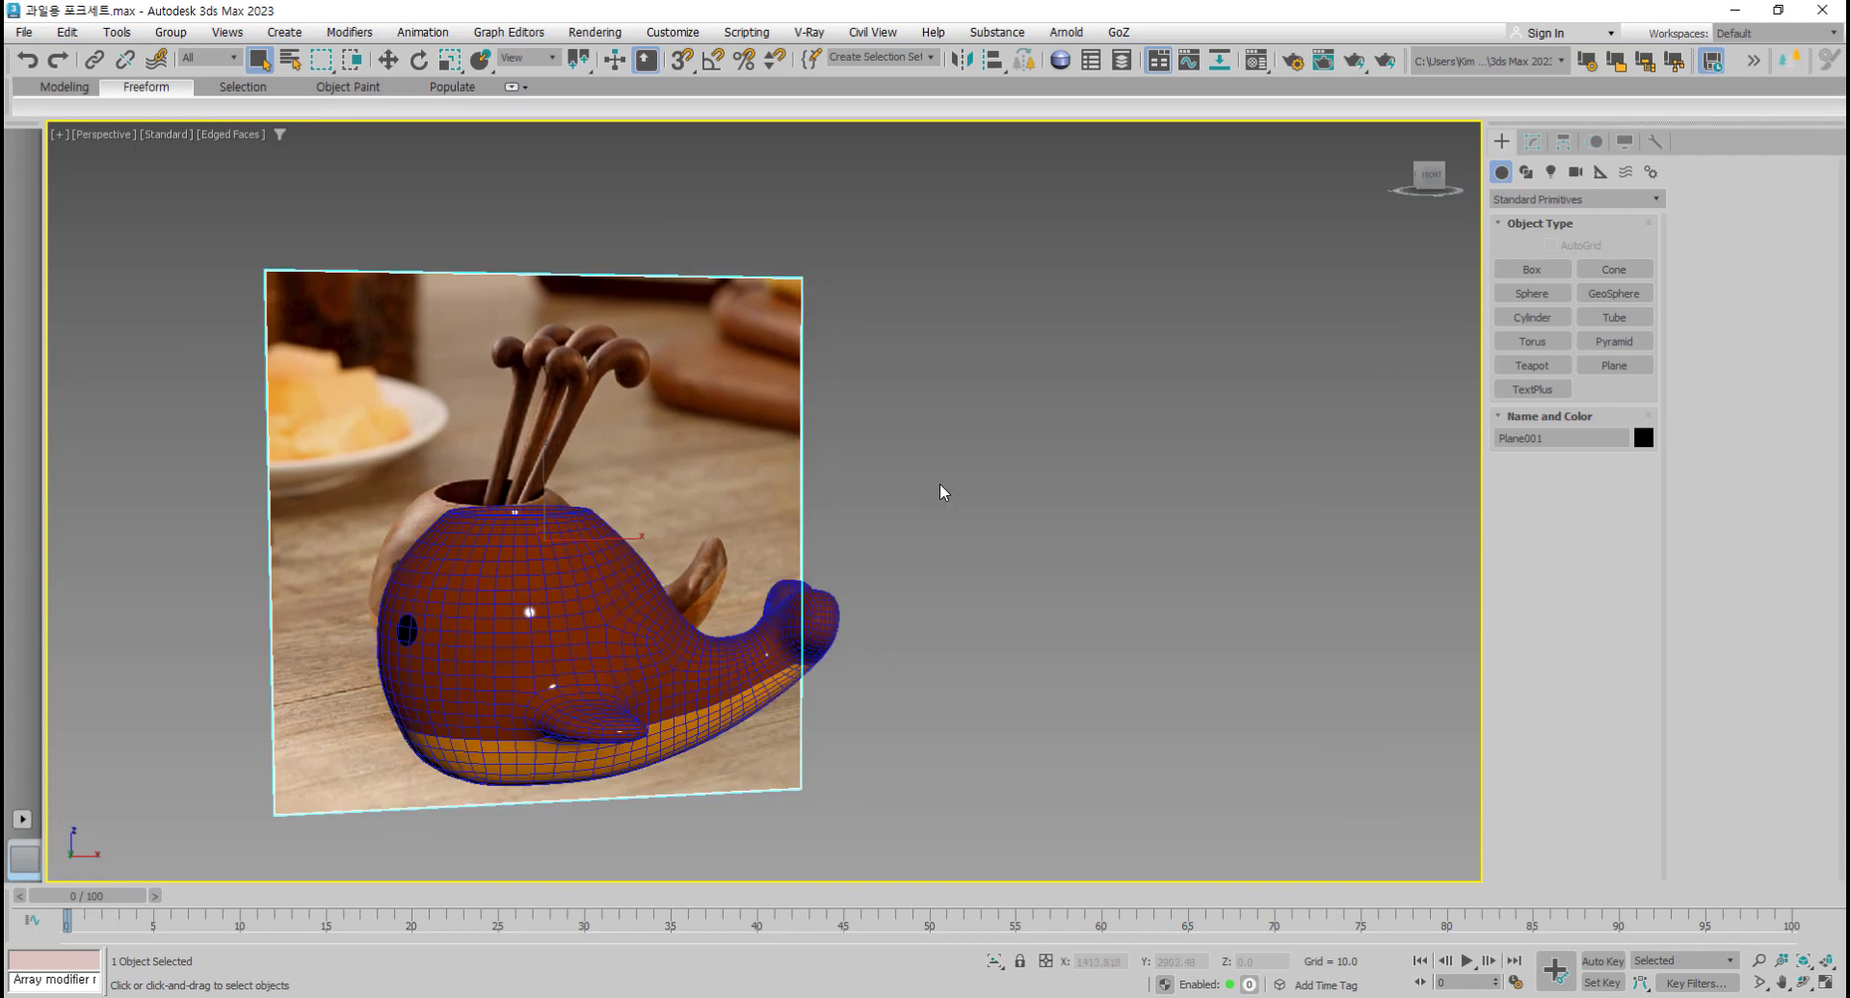
pyautogui.click(942, 491)
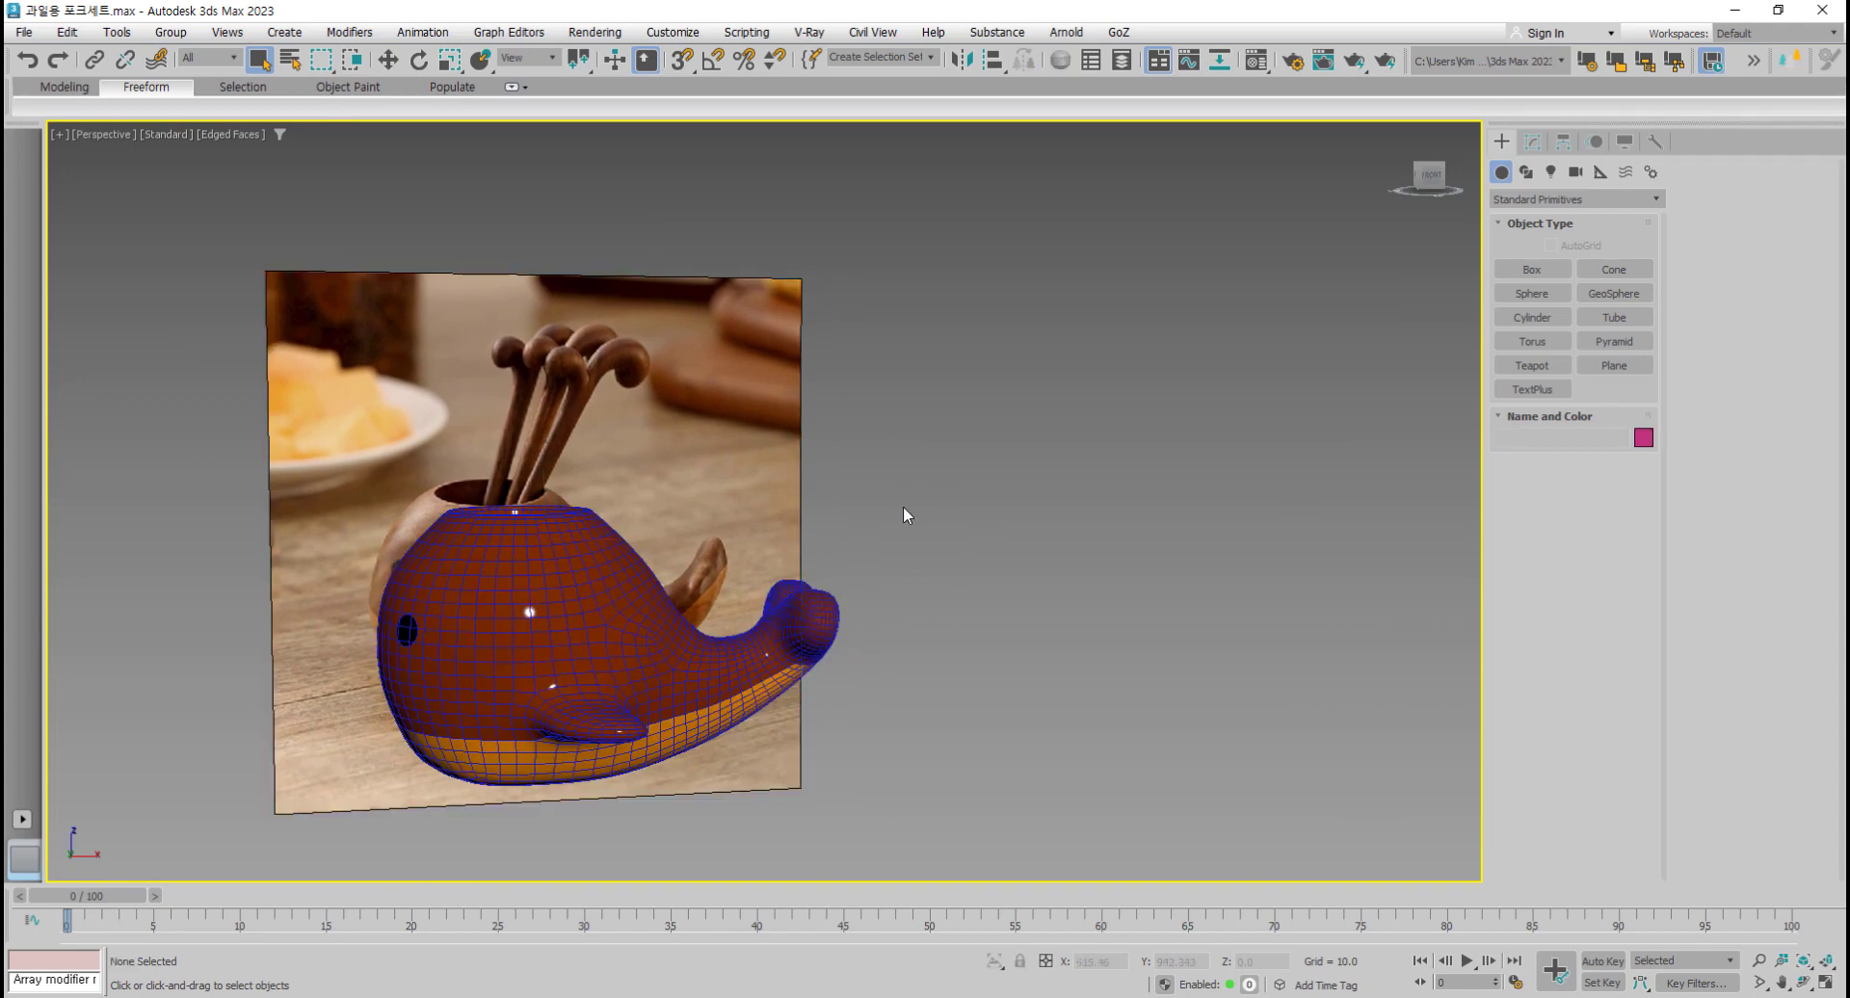
pyautogui.rightClick(964, 485)
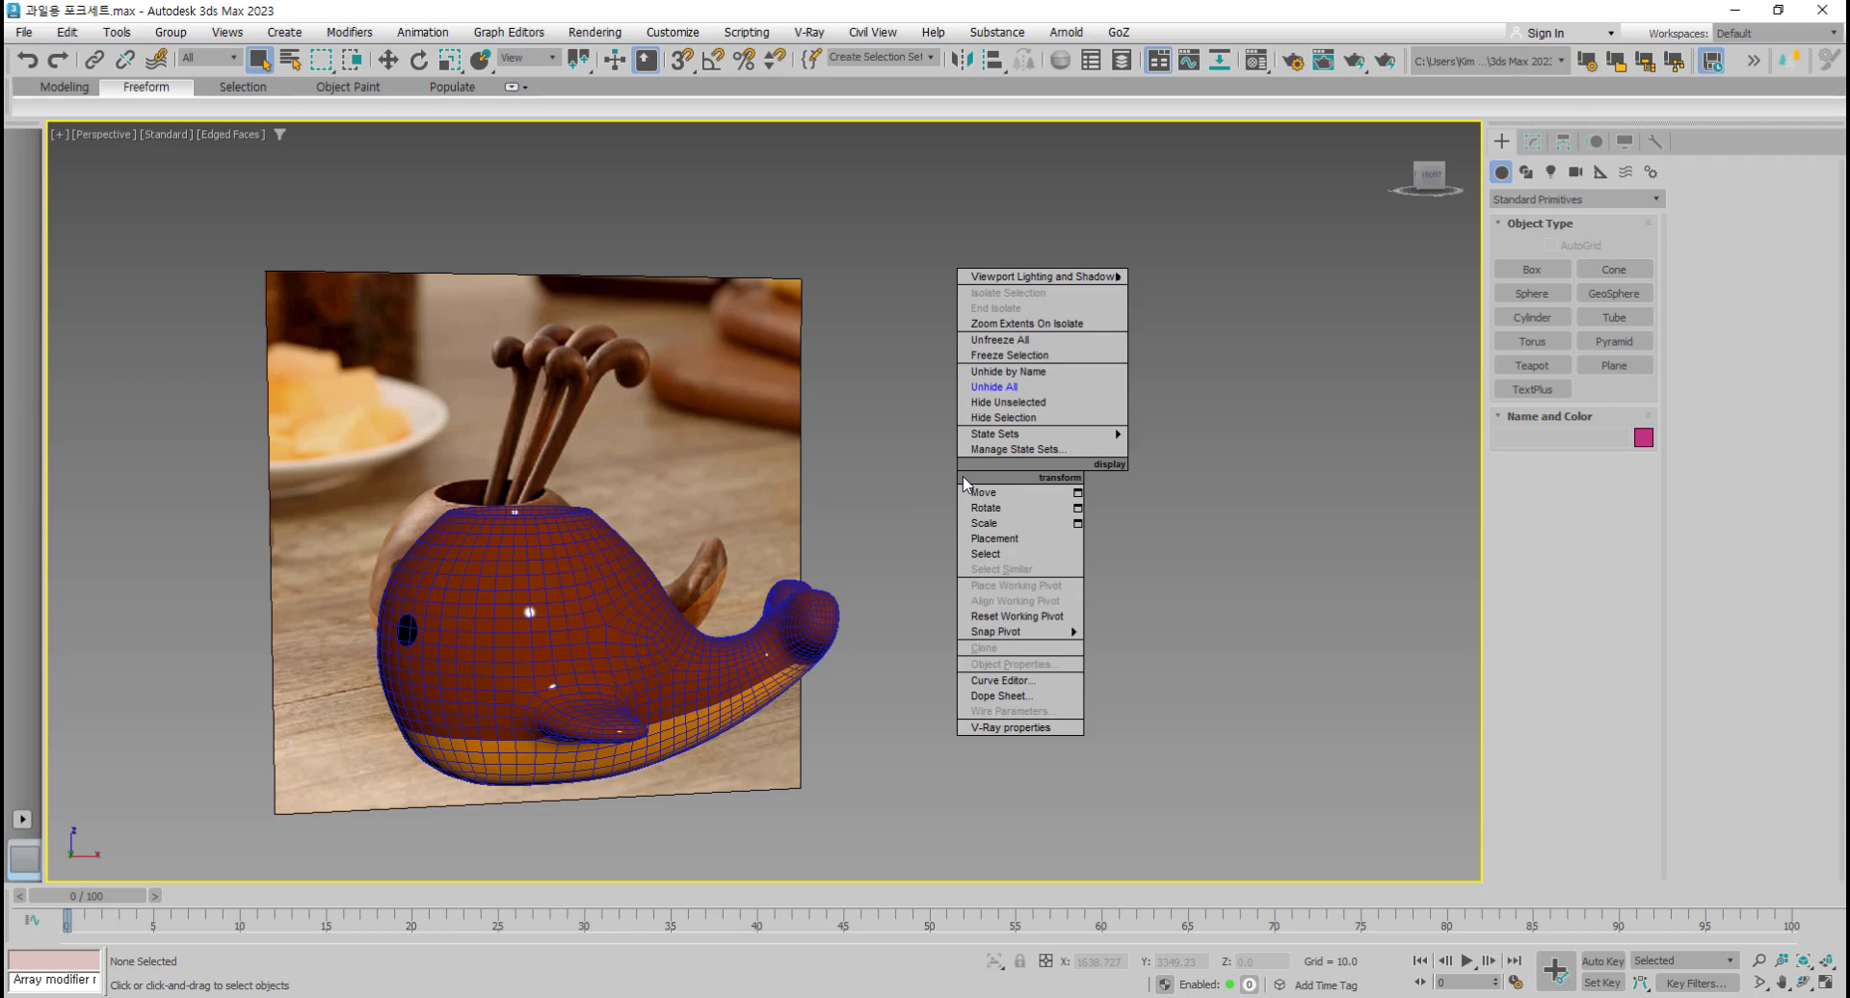
pyautogui.click(1021, 389)
pyautogui.click(1129, 471)
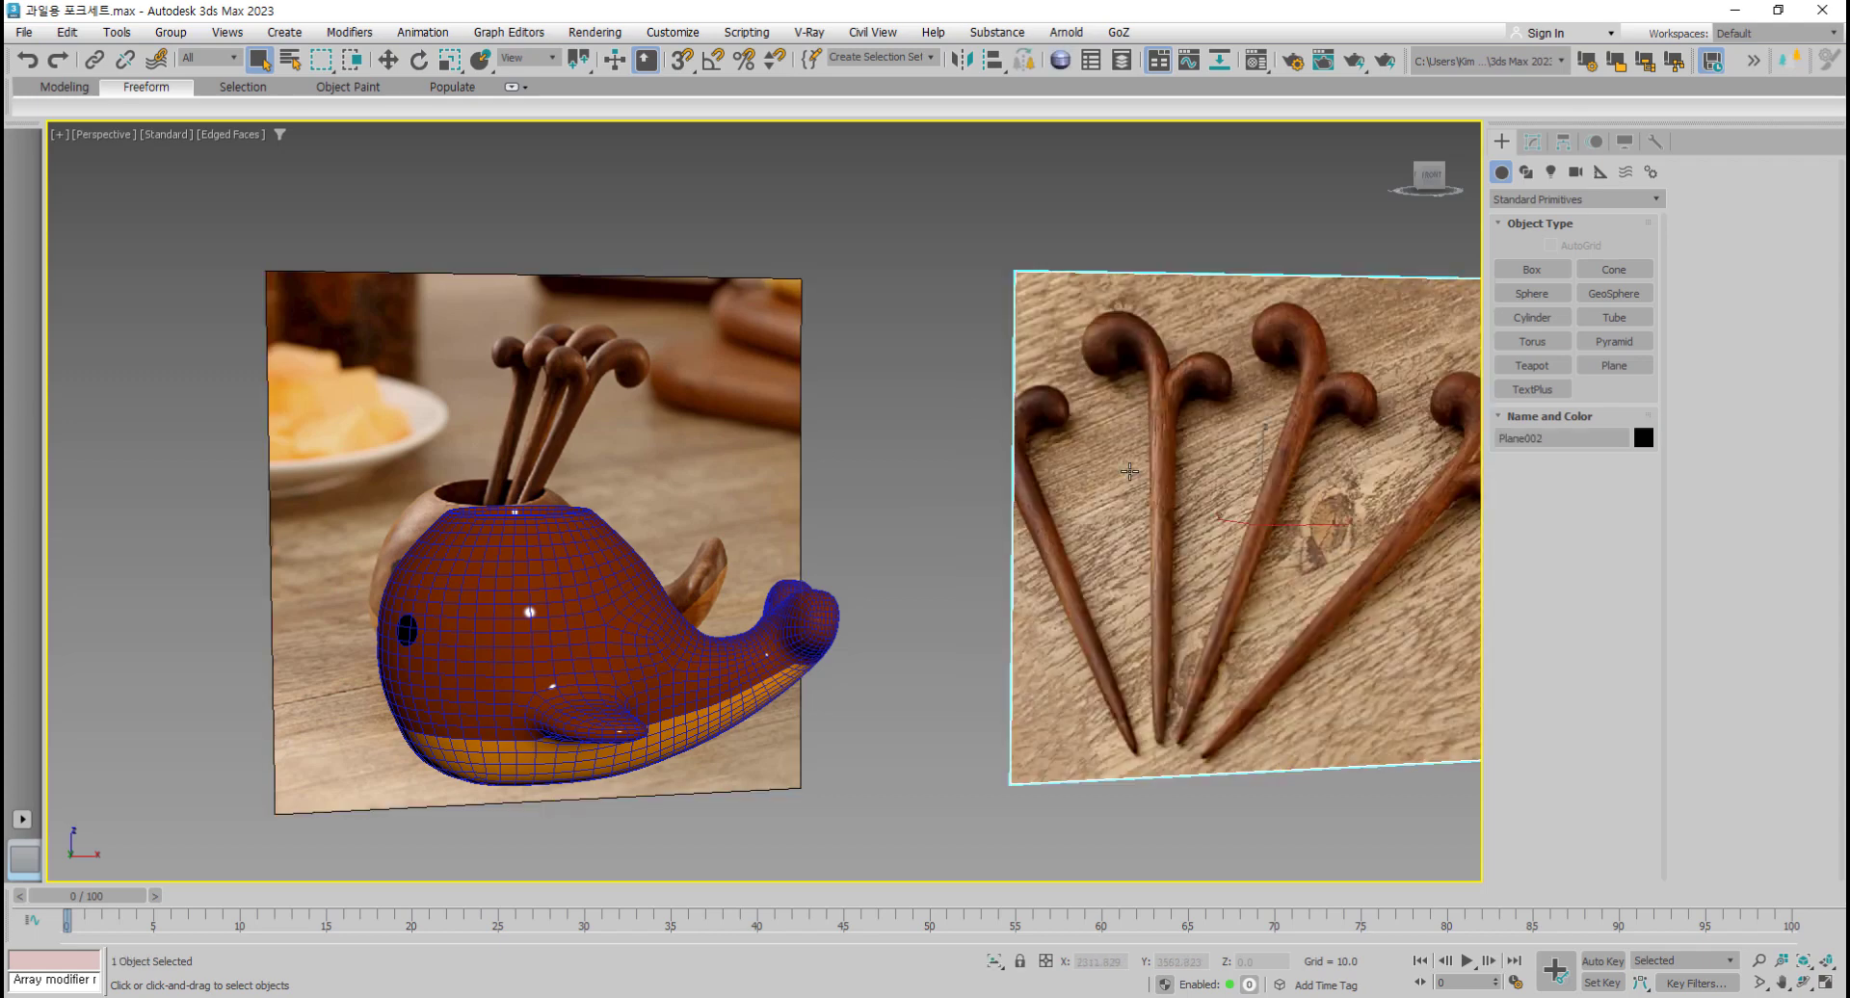
# Step: Select the whale model together with the reference image plane behind it and hide both
pyautogui.moveTo(1129, 471); pyautogui.dragTo(685, 578, button='middle')
pyautogui.keyDown('alt'); pyautogui.moveTo(801, 585); pyautogui.dragTo(522, 544, button='middle'); pyautogui.keyUp('alt')
pyautogui.click(217, 514)
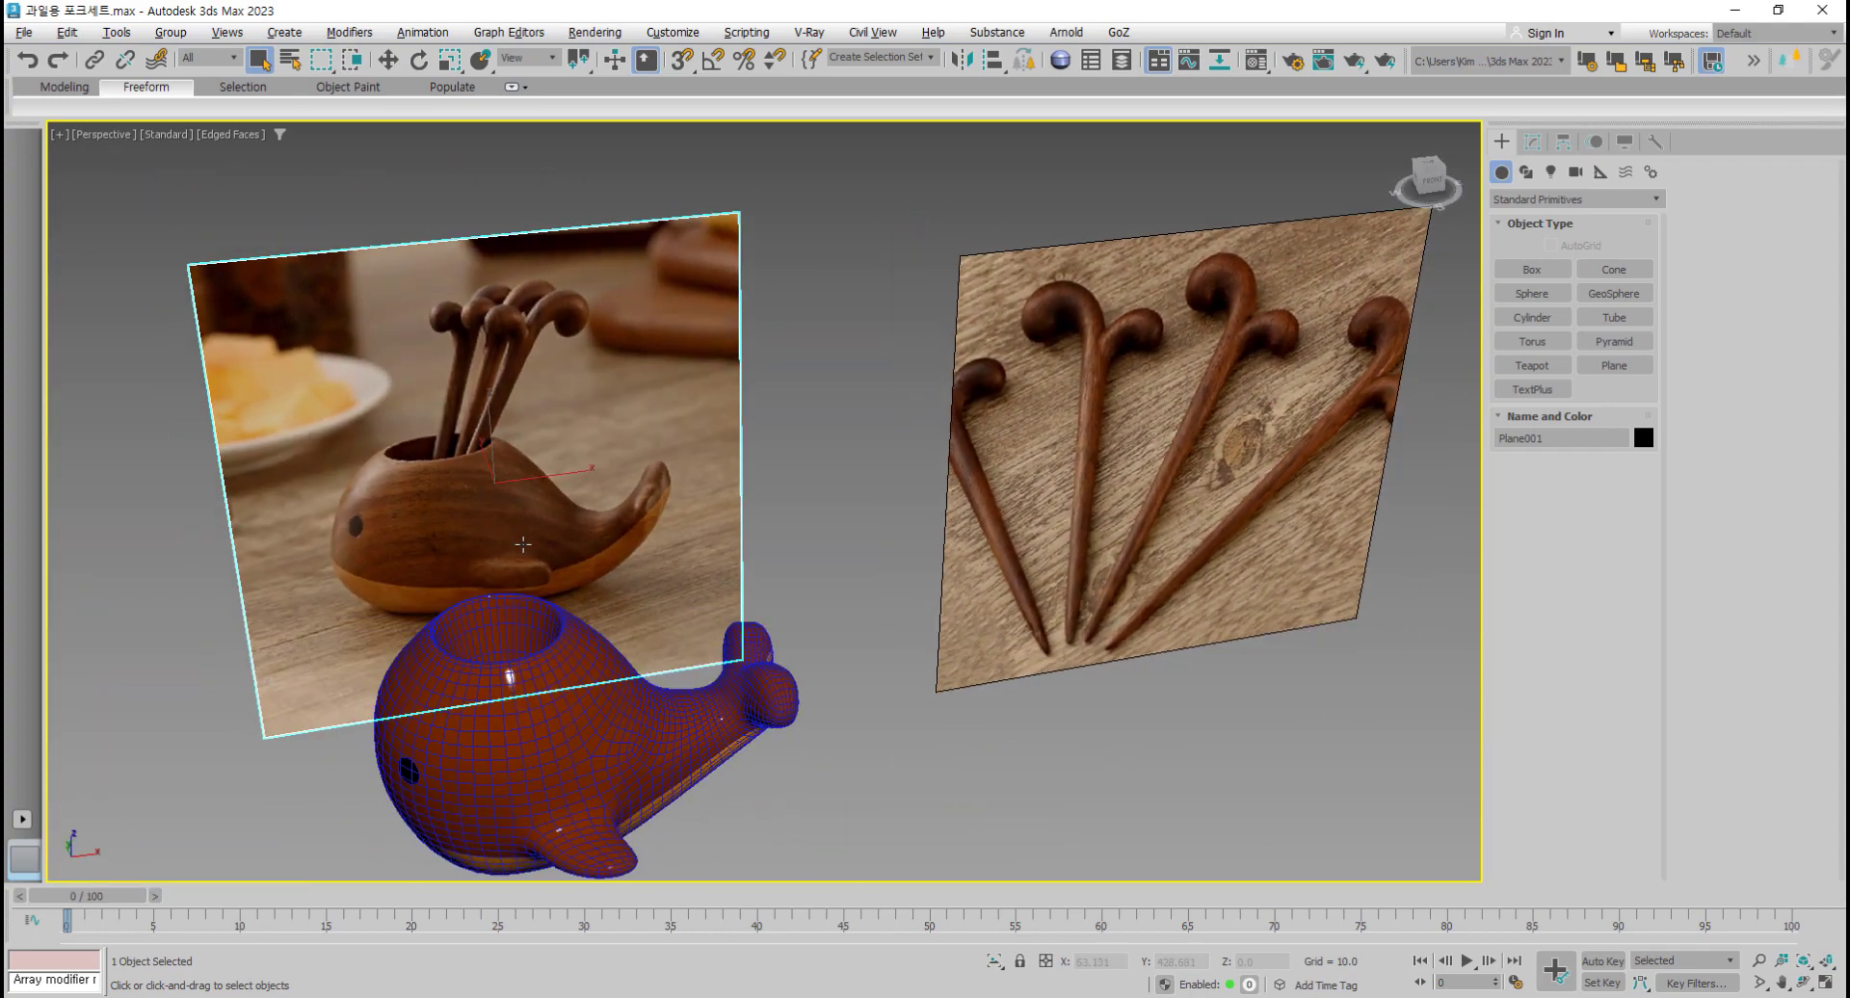
pyautogui.click(783, 424)
pyautogui.moveTo(783, 424); pyautogui.dragTo(520, 660)
pyautogui.rightClick(489, 558)
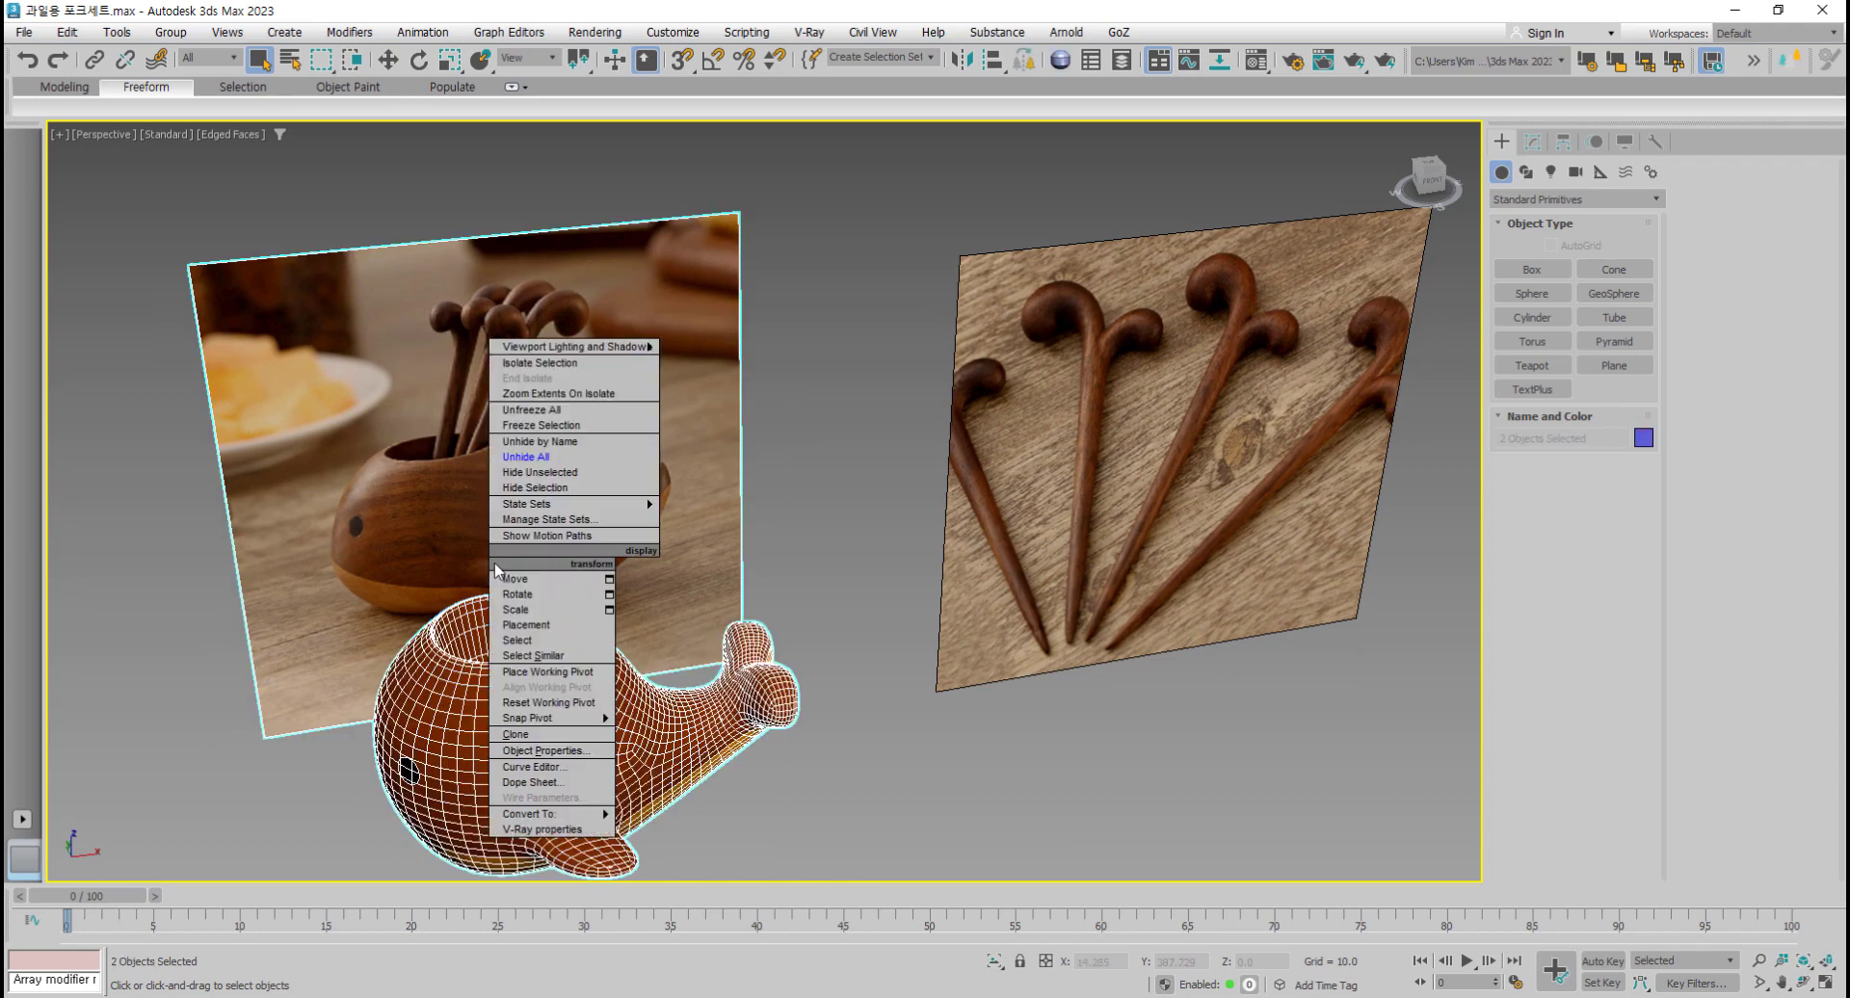
pyautogui.click(544, 489)
# Step: Switch to a maximized Front view and frame the curled heads of the second and third forks in the reference image
pyautogui.click(1034, 528)
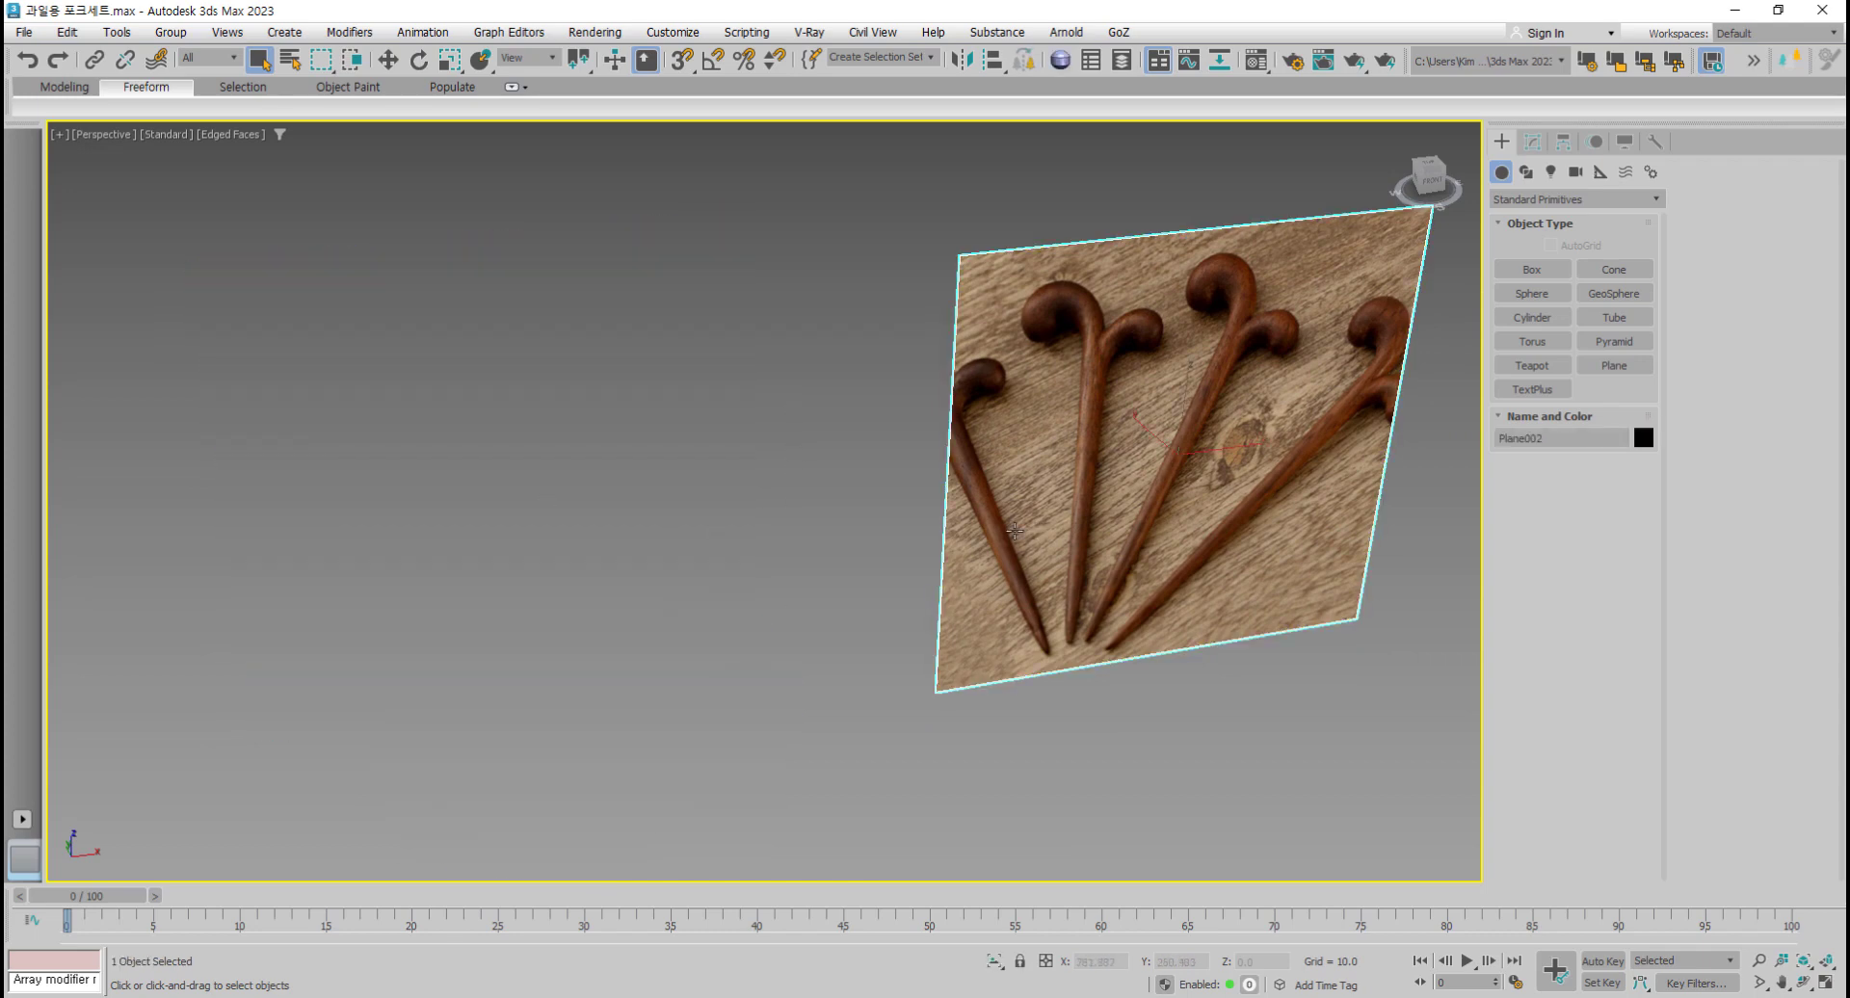
pyautogui.moveTo(873, 578); pyautogui.dragTo(723, 618, button='middle')
pyautogui.hotkey('alt', 'w')
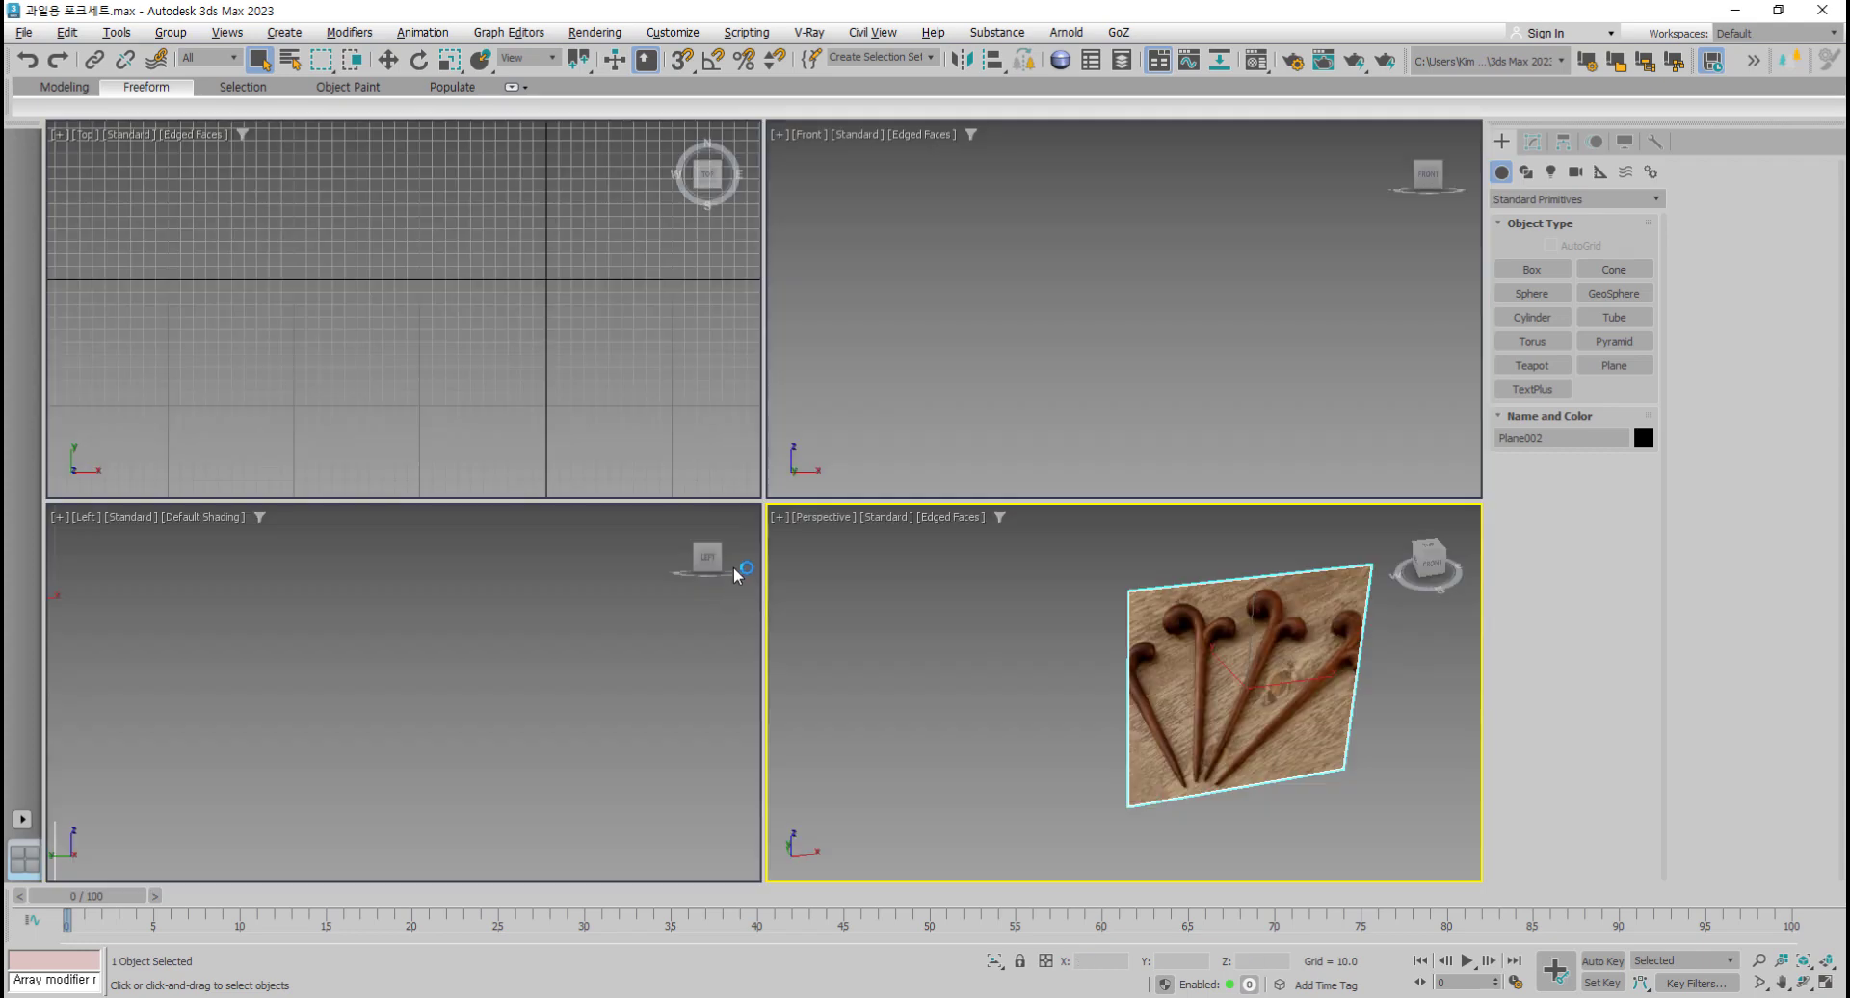
pyautogui.scroll(-3, 619, 428)
pyautogui.moveTo(547, 383); pyautogui.dragTo(410, 407, button='middle')
pyautogui.scroll(-10, 998, 343)
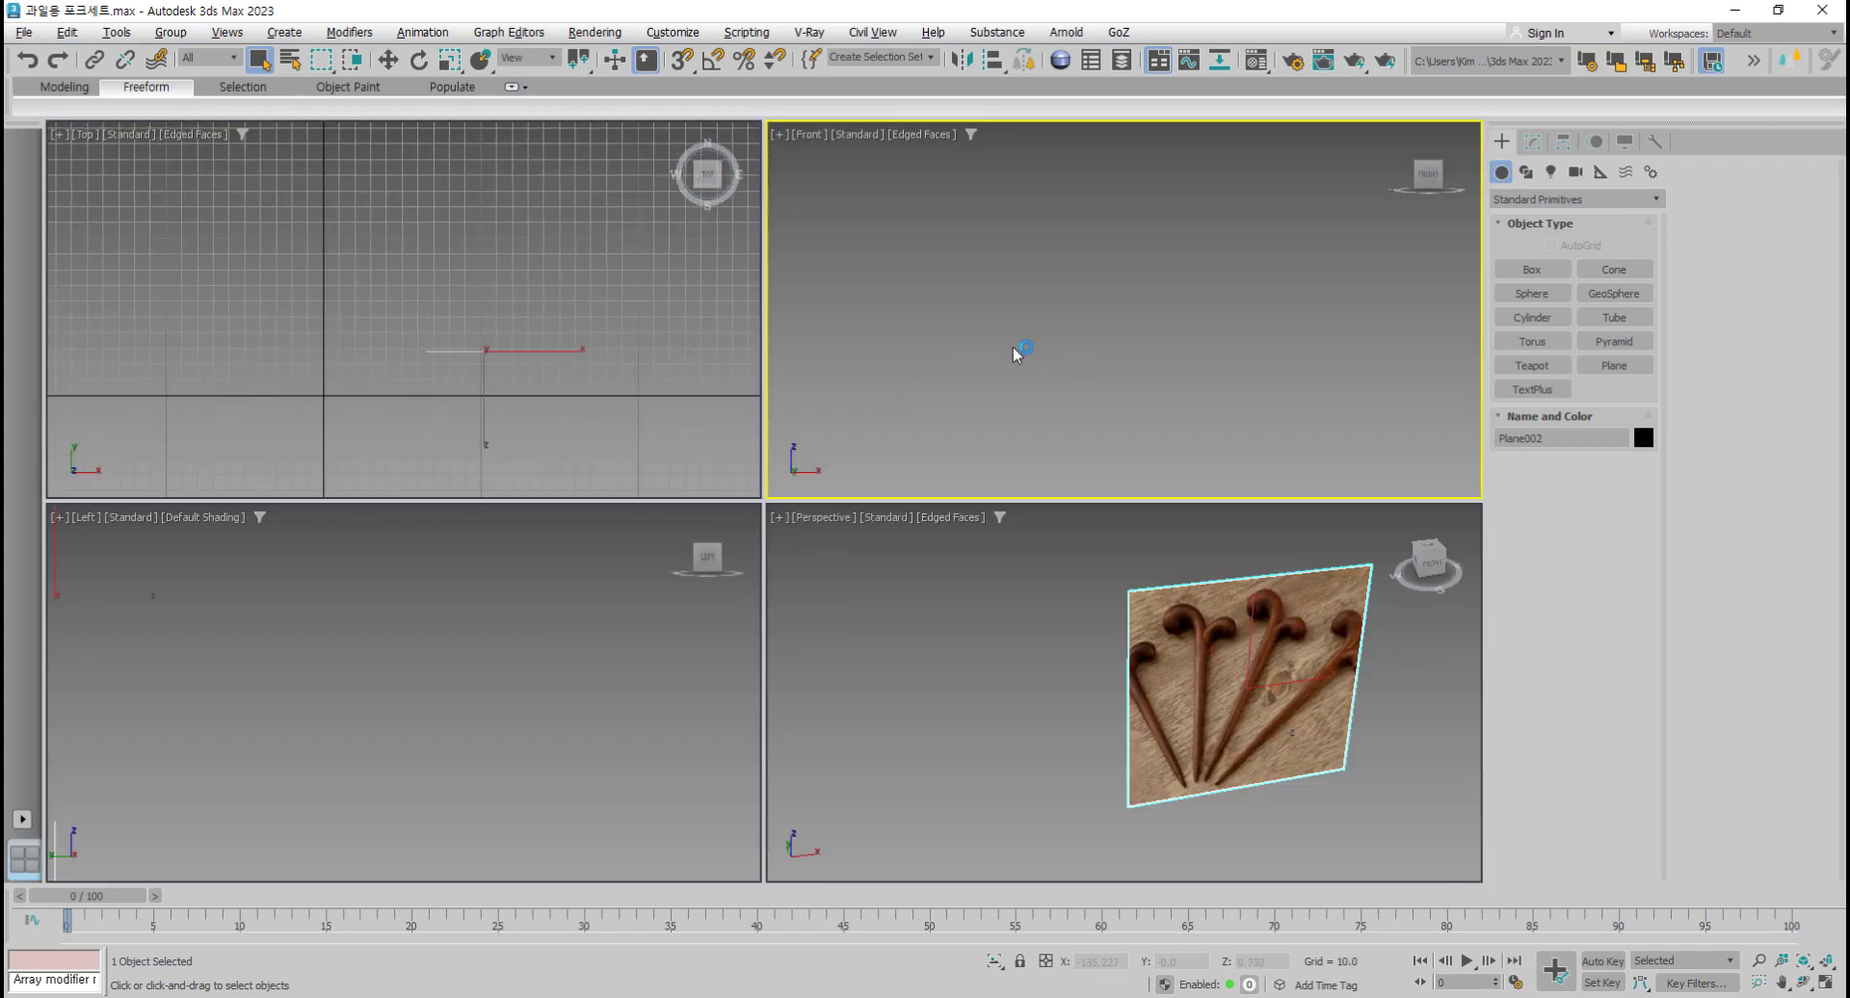
pyautogui.moveTo(1172, 373); pyautogui.dragTo(999, 377, button='middle')
pyautogui.scroll(6, 997, 376)
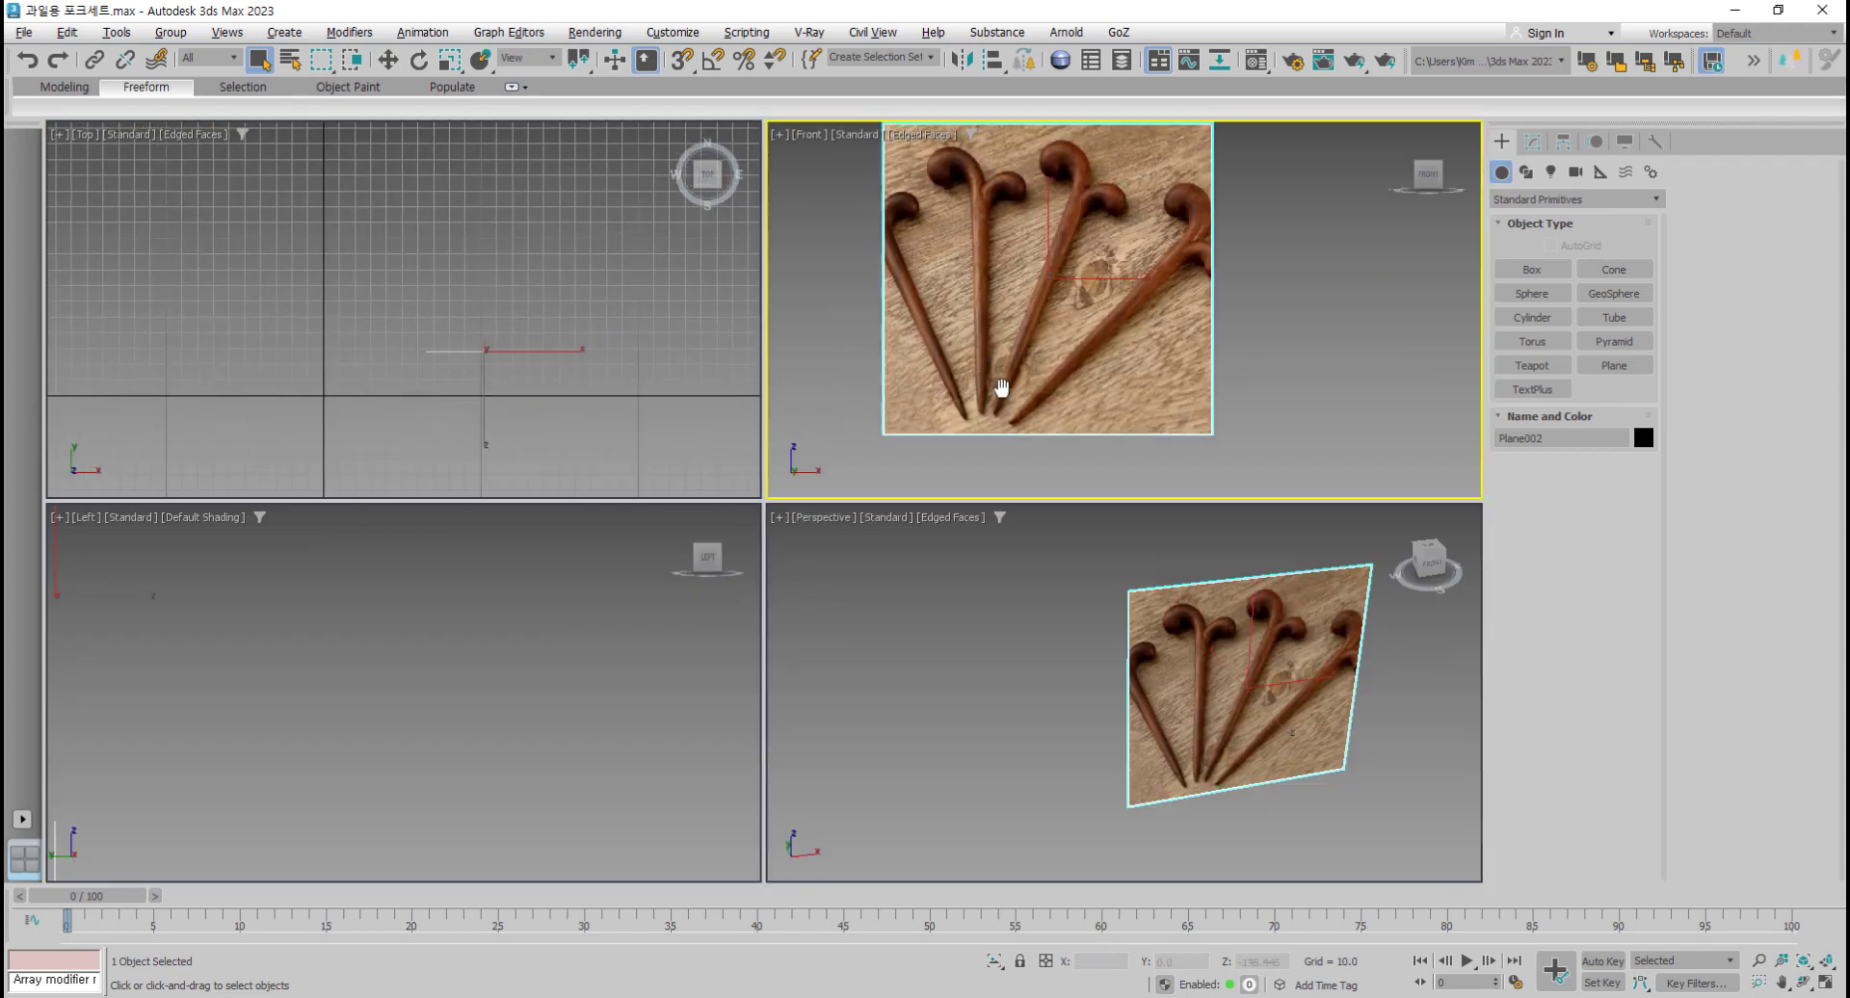
pyautogui.hotkey('alt', 'w')
pyautogui.moveTo(463, 358); pyautogui.dragTo(549, 361, button='middle')
pyautogui.scroll(2, 550, 360)
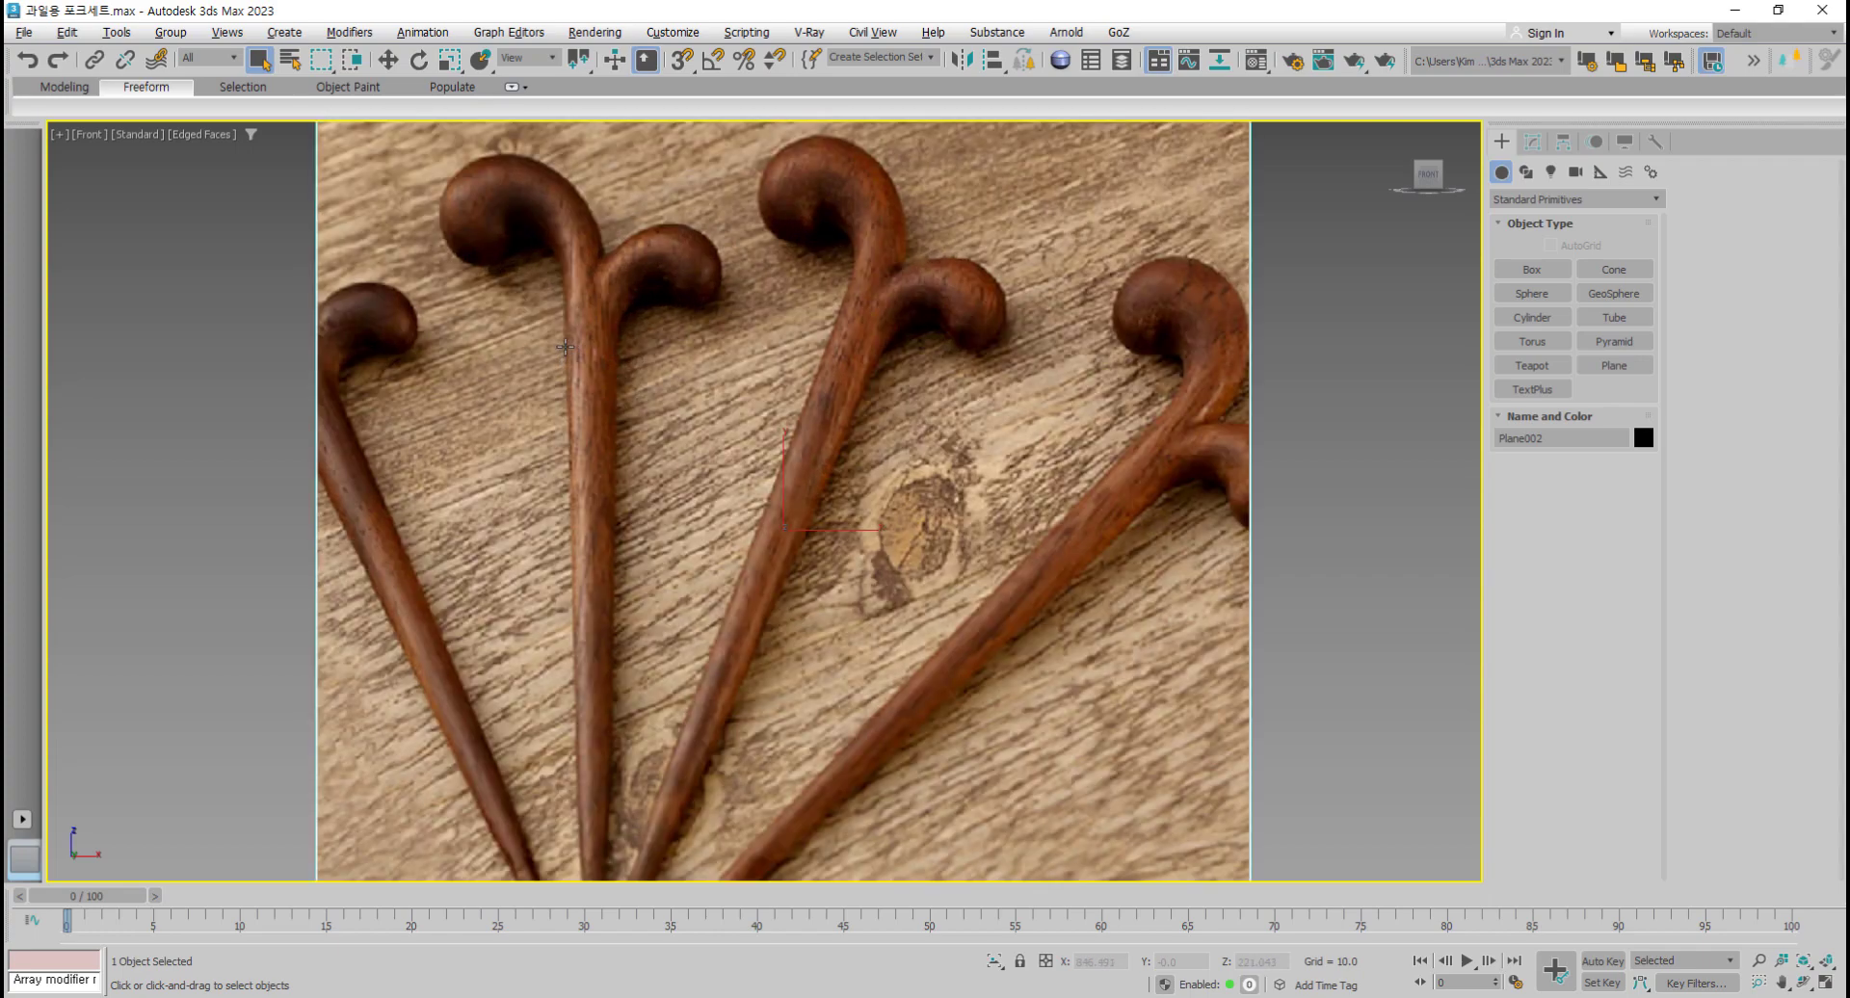
pyautogui.moveTo(613, 391); pyautogui.dragTo(723, 595, button='middle')
pyautogui.scroll(3, 689, 525)
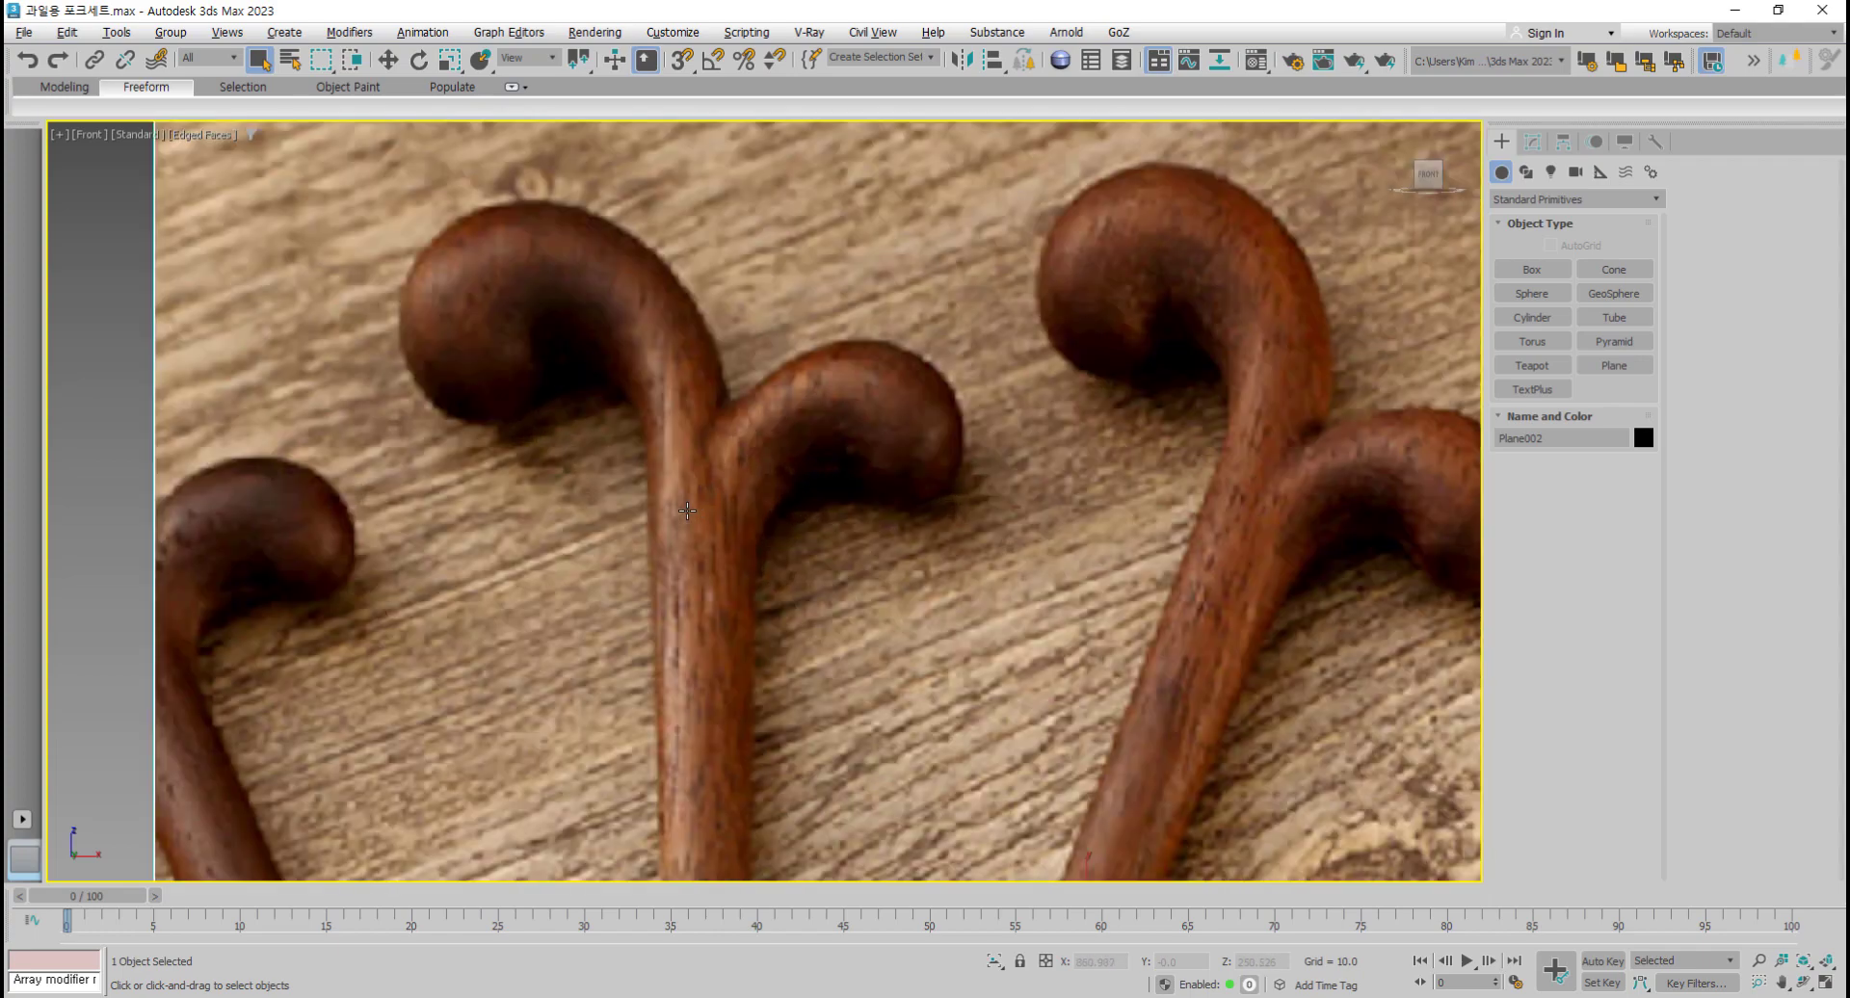
pyautogui.moveTo(1257, 397); pyautogui.dragTo(1254, 420, button='middle')
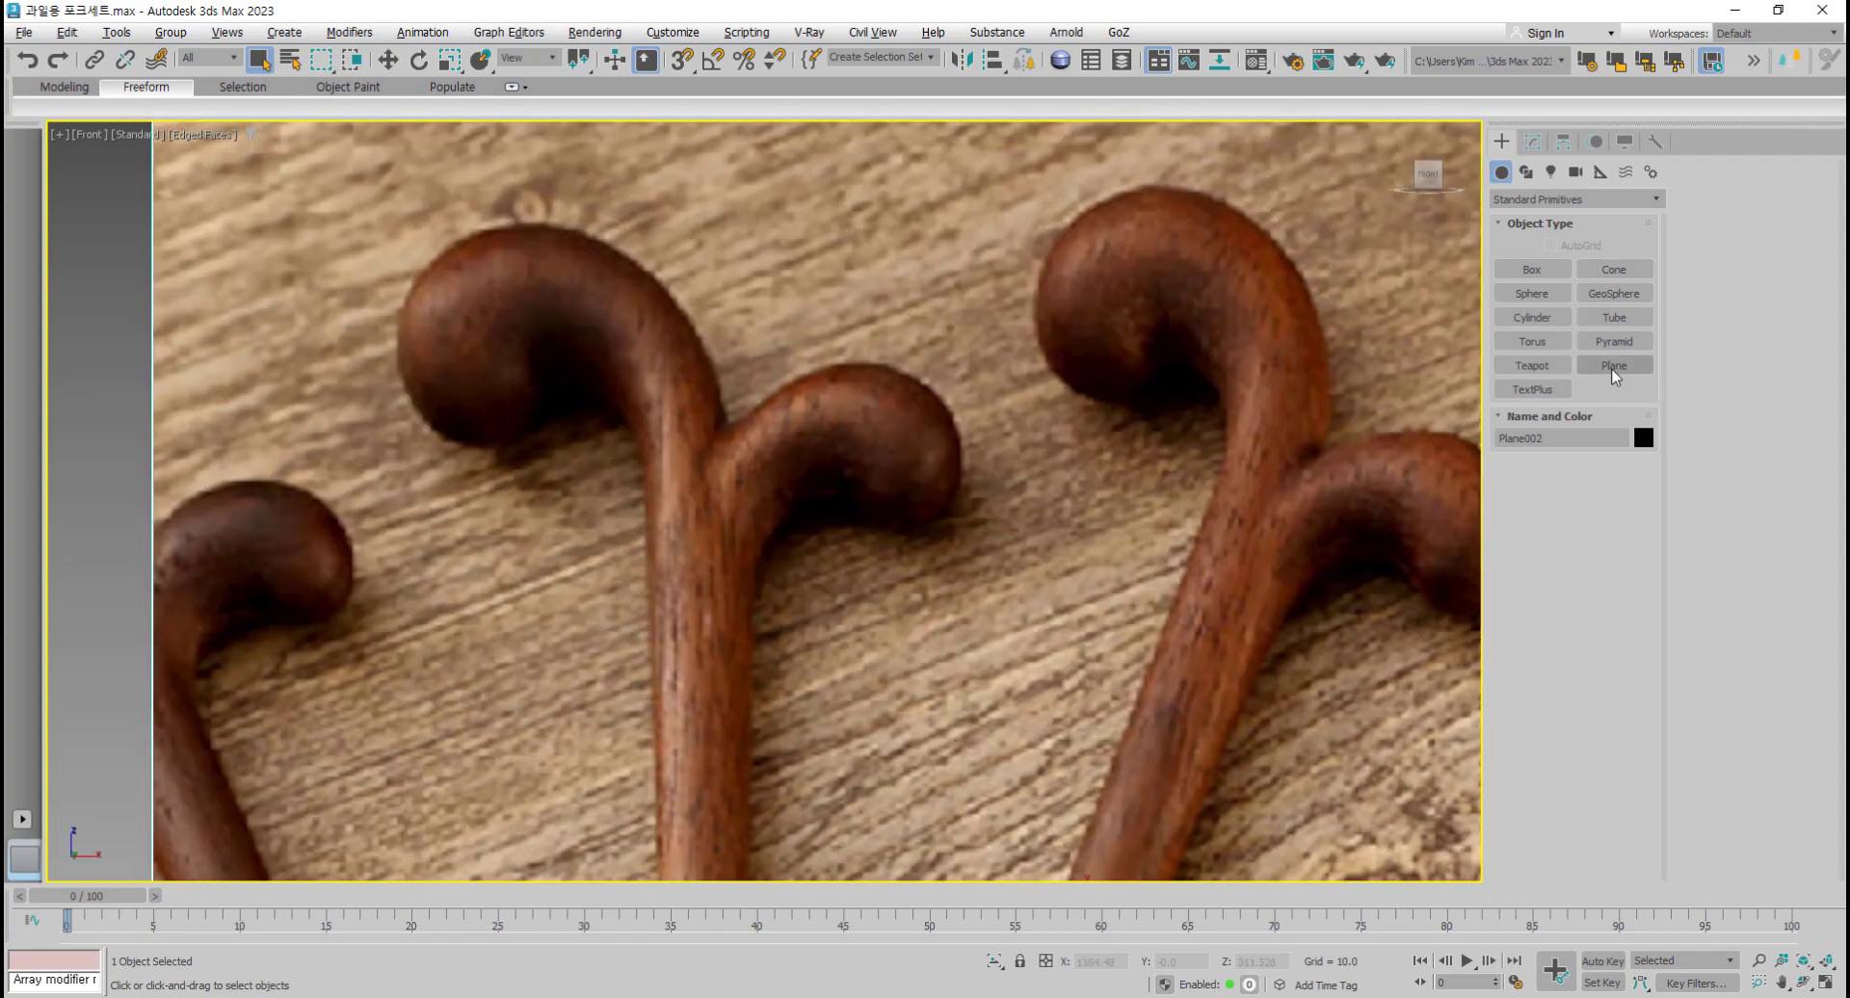
# Step: Draw a plane about 74 long and 33 wide over the second fork's stem junction and set its length and width segments to 1
pyautogui.click(1613, 367)
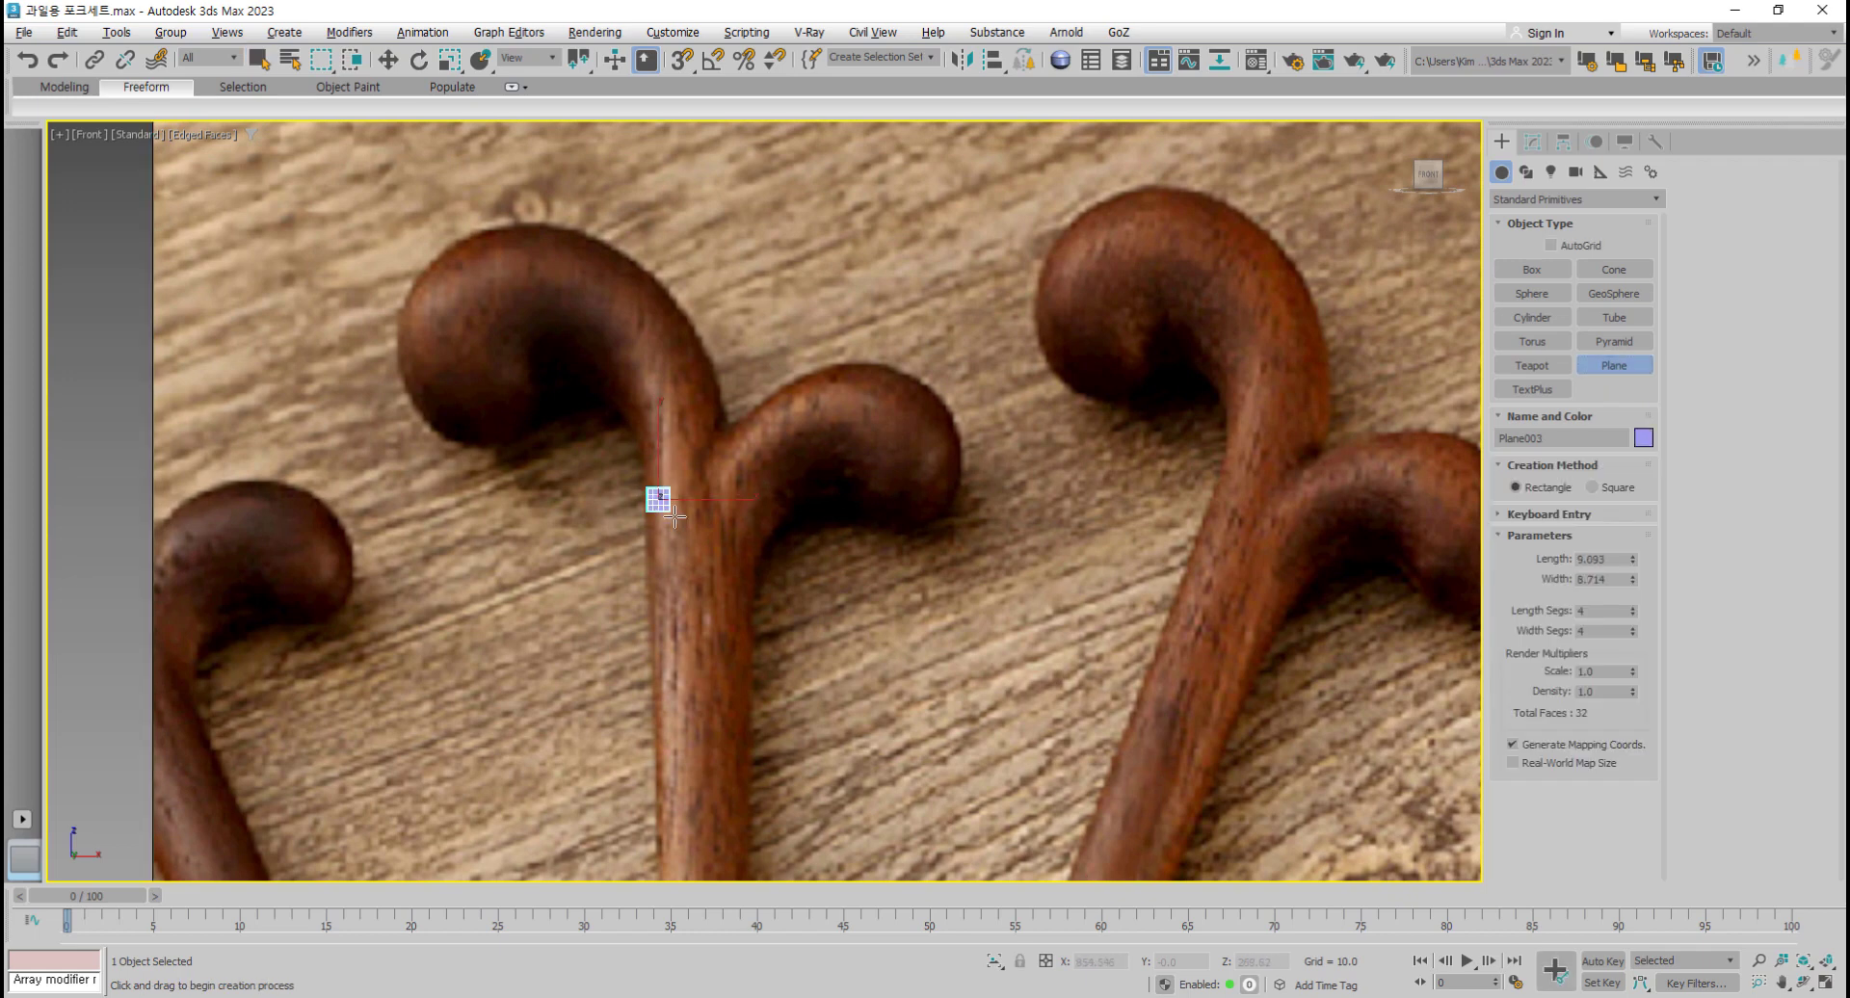
pyautogui.moveTo(646, 488); pyautogui.dragTo(755, 661)
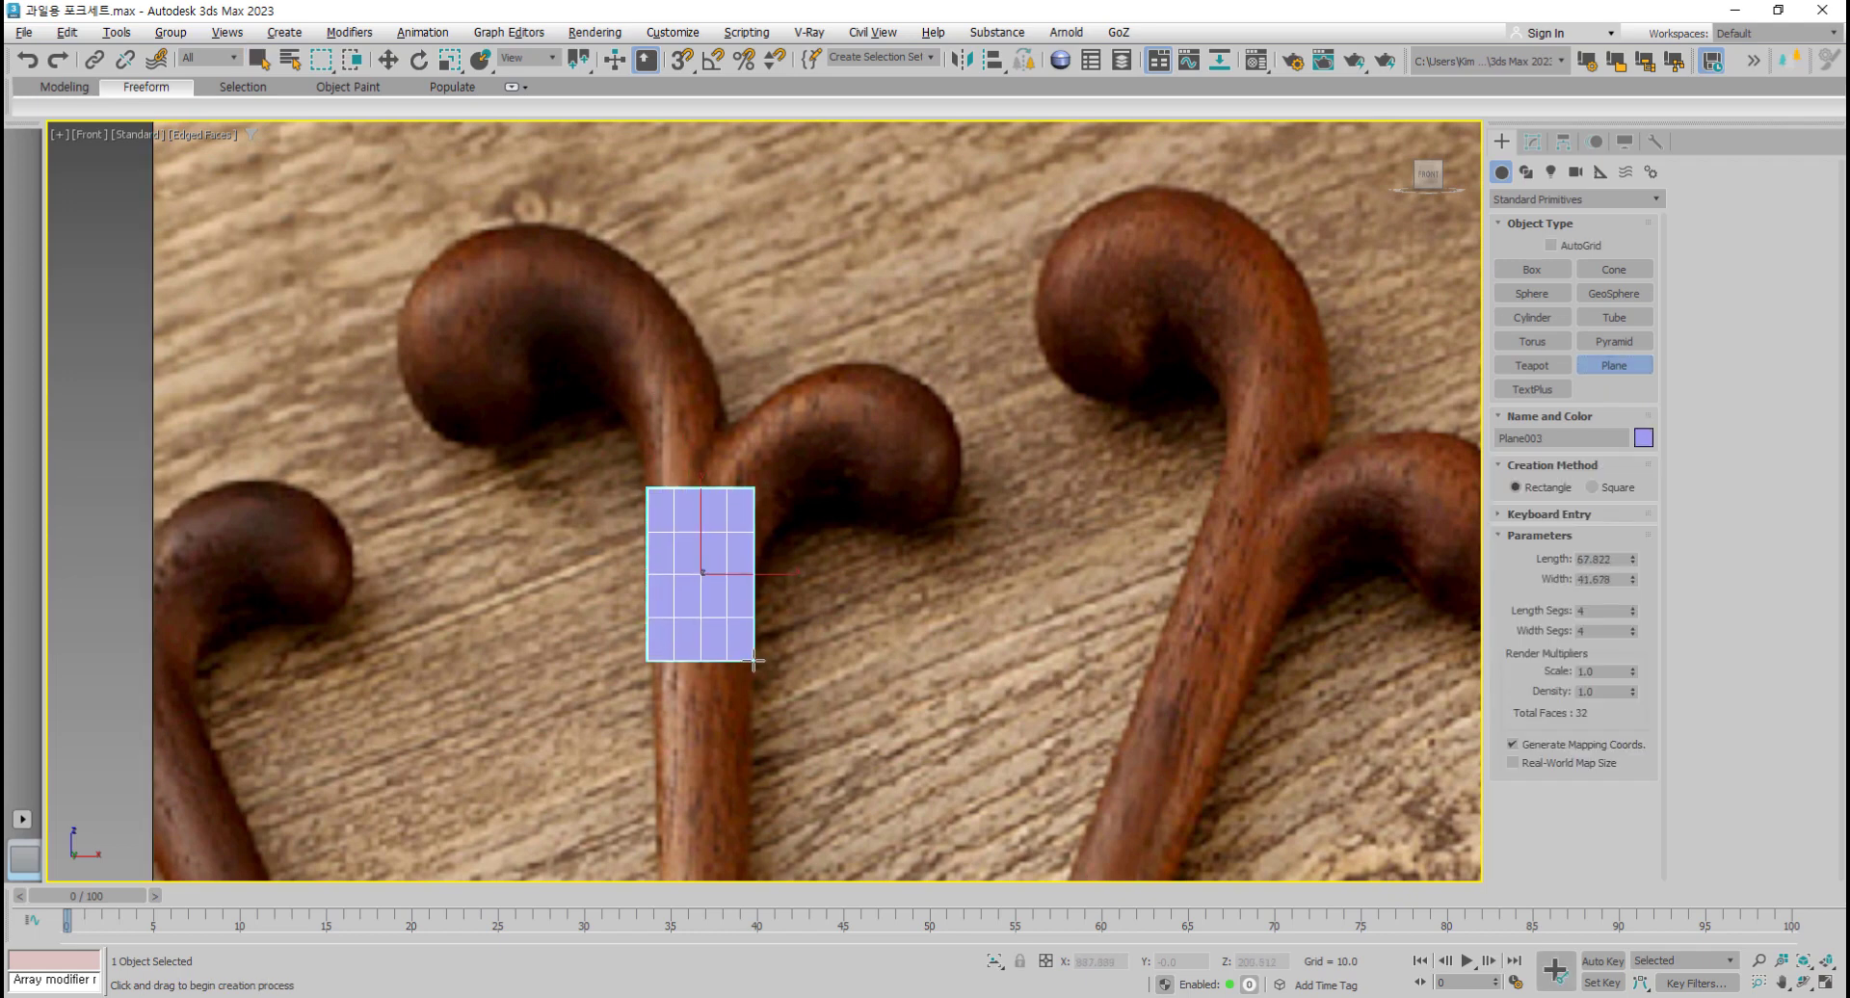
pyautogui.hotkey('ctrl', 'z')
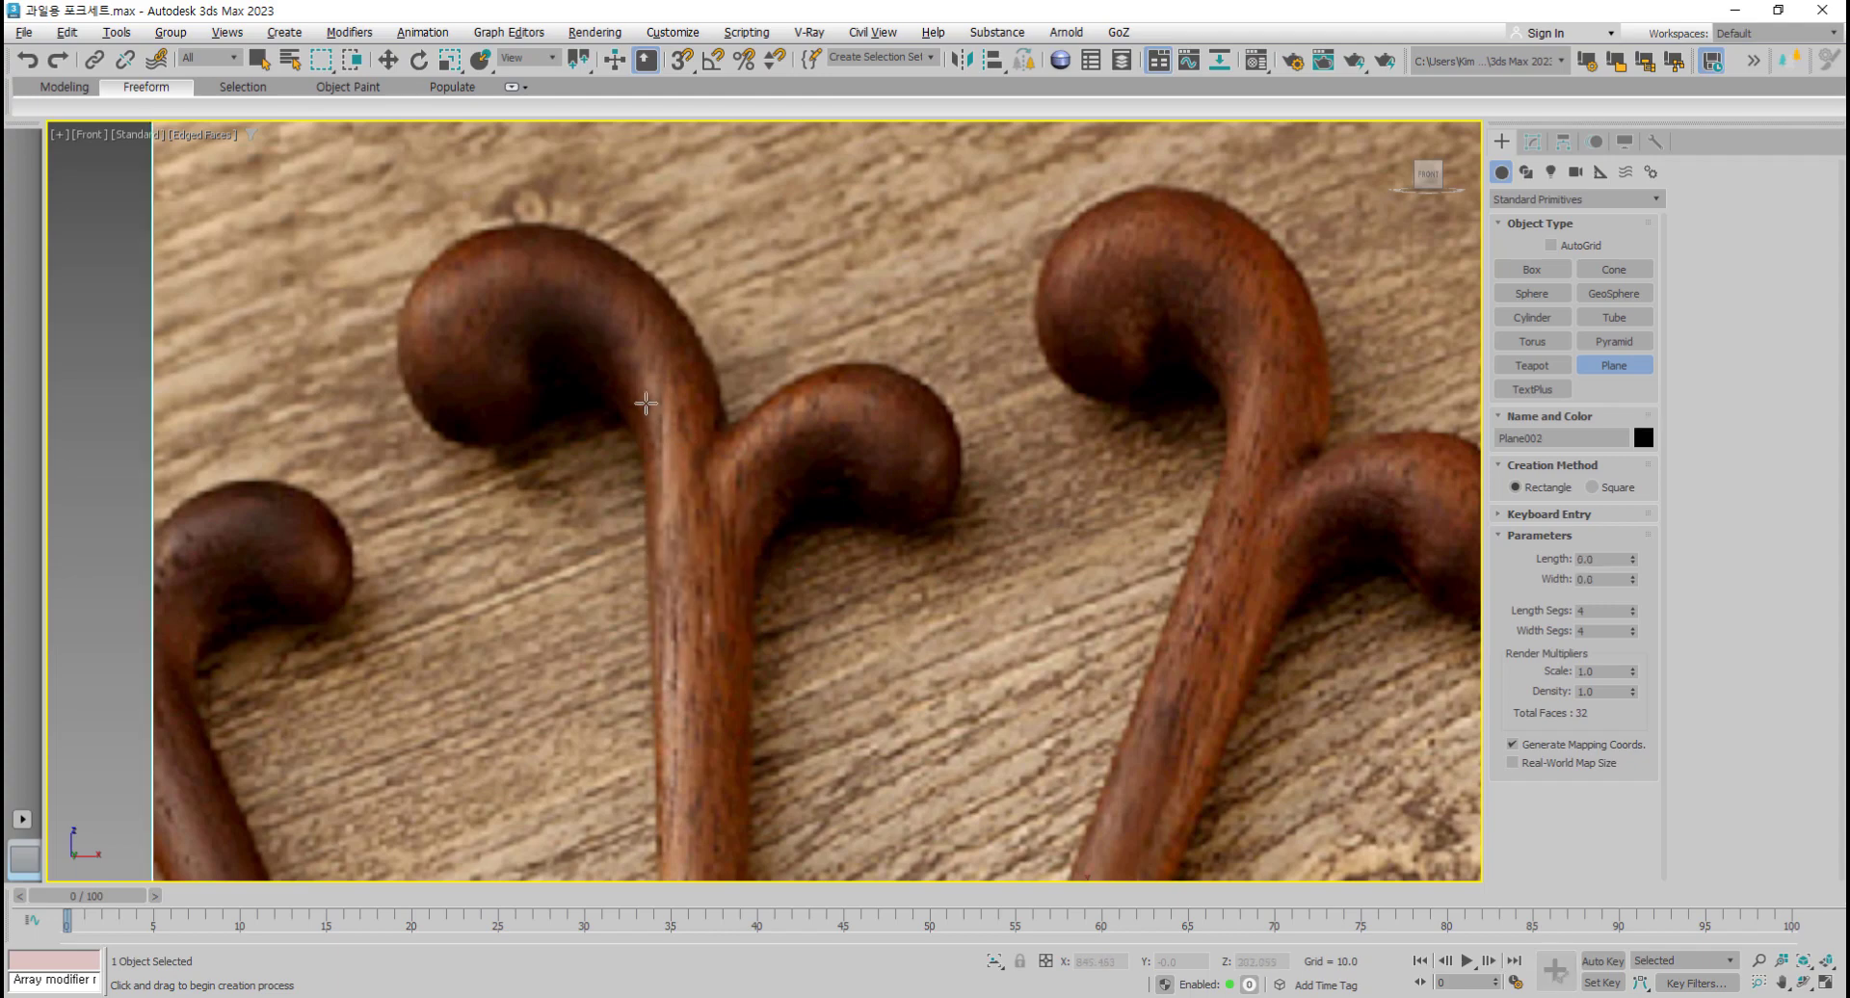
pyautogui.moveTo(647, 401); pyautogui.dragTo(749, 603)
pyautogui.scroll(3, 751, 607)
pyautogui.moveTo(754, 611); pyautogui.dragTo(802, 590, button='middle')
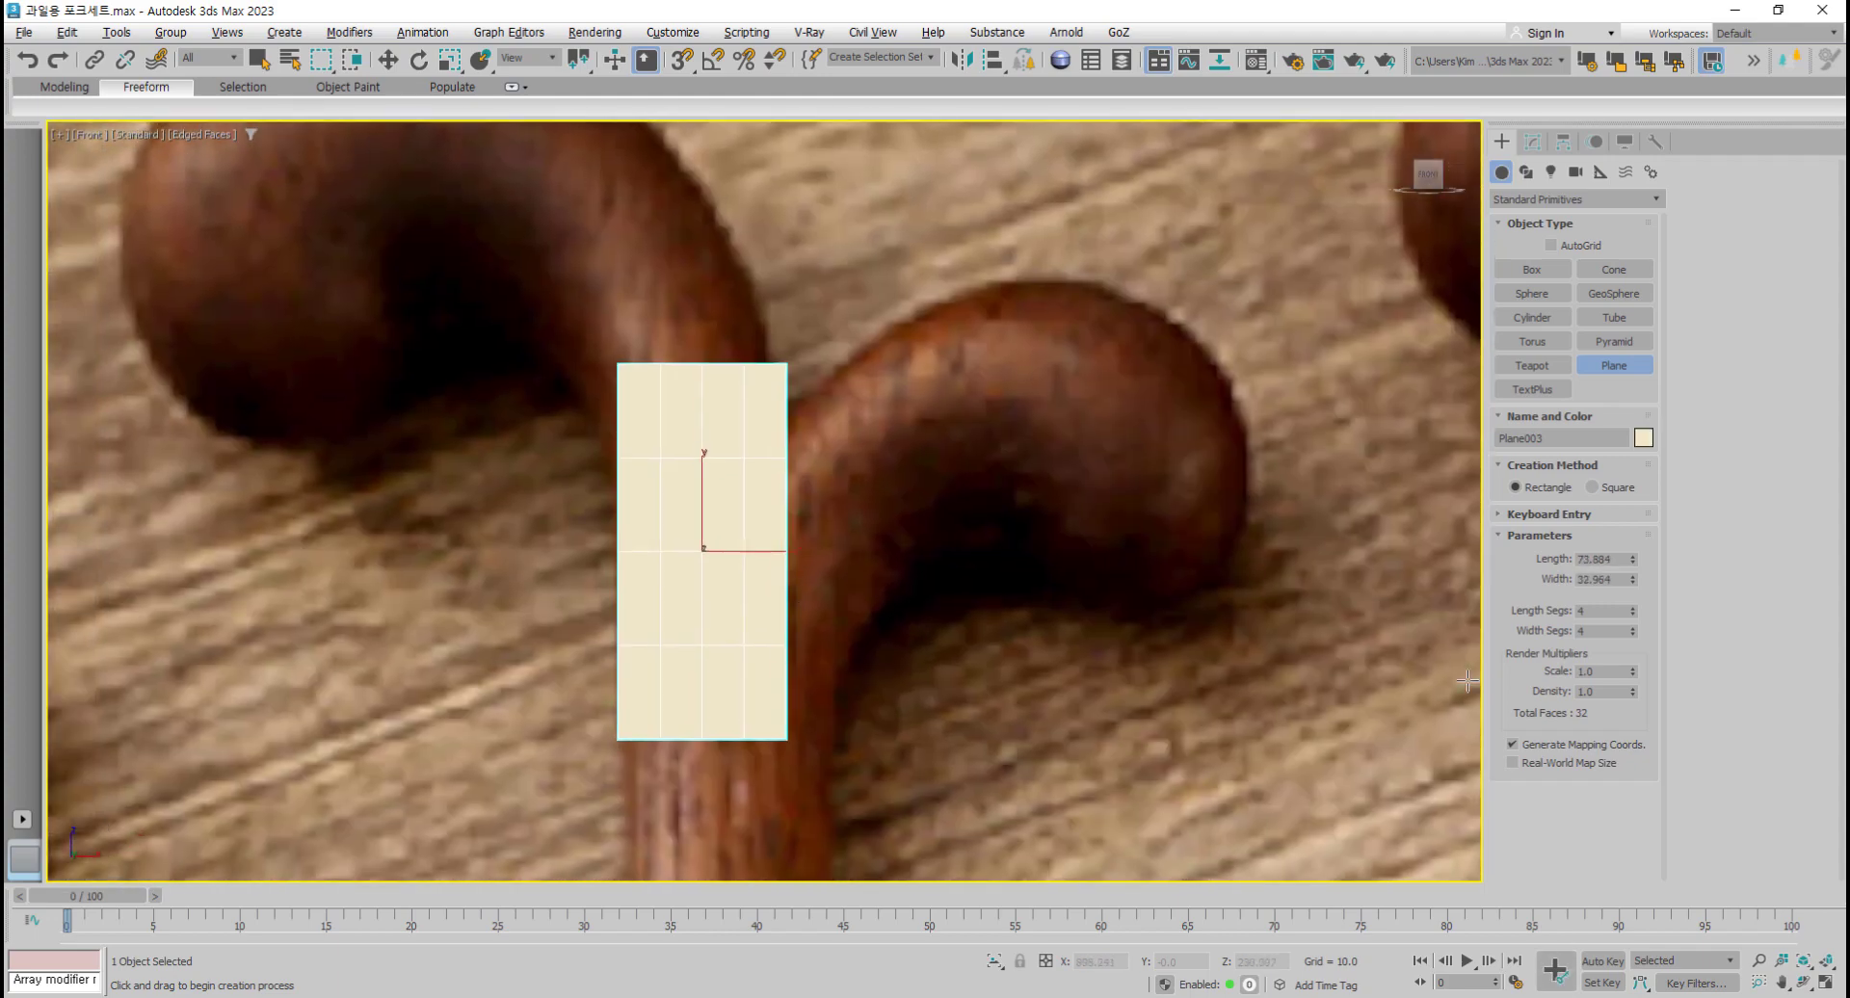
pyautogui.rightClick(1635, 633)
pyautogui.click(1599, 613)
pyautogui.click(1592, 632)
# Step: Make the plane see-through and convert it to an Editable Poly
pyautogui.moveTo(703, 577)
pyautogui.mouseDown(button='middle')
pyautogui.moveTo(716, 590)
pyautogui.moveTo(718, 564)
pyautogui.mouseUp(button='middle')
pyautogui.hotkey('alt', 'x')
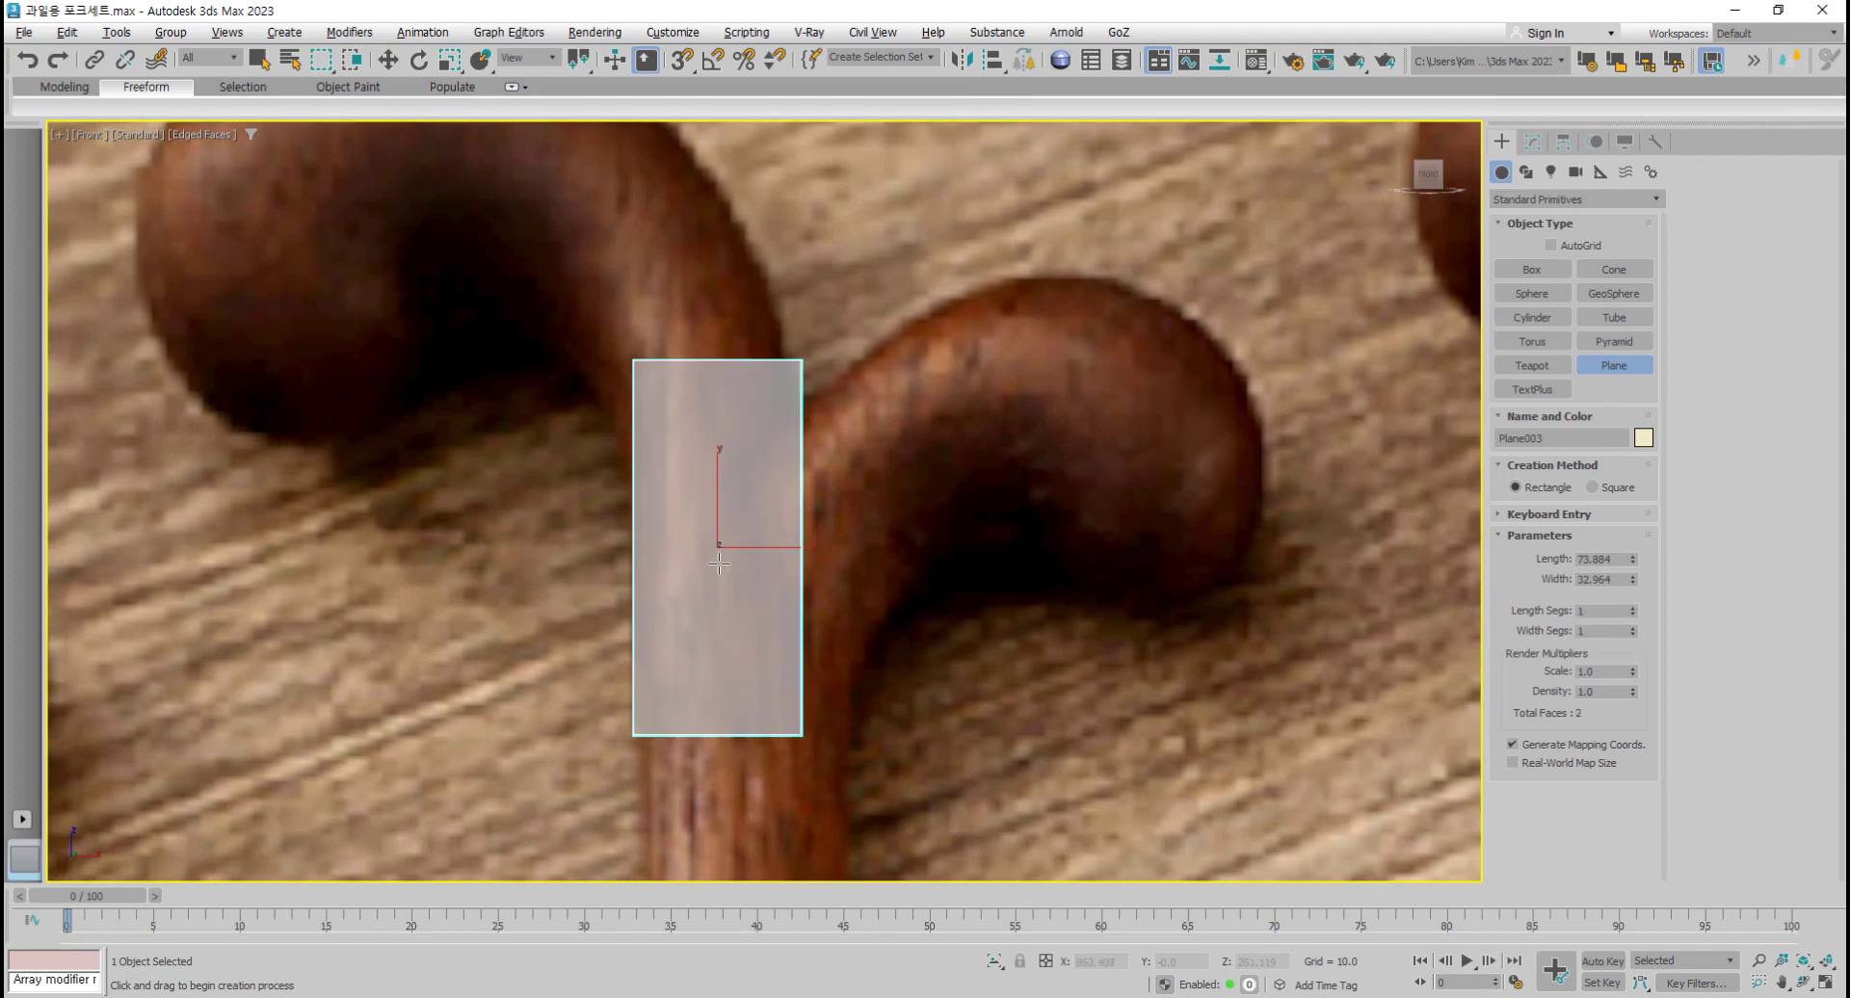
pyautogui.hotkey('alt', 'x')
pyautogui.hotkey('alt', 'x')
pyautogui.rightClick(720, 538)
pyautogui.moveTo(792, 772)
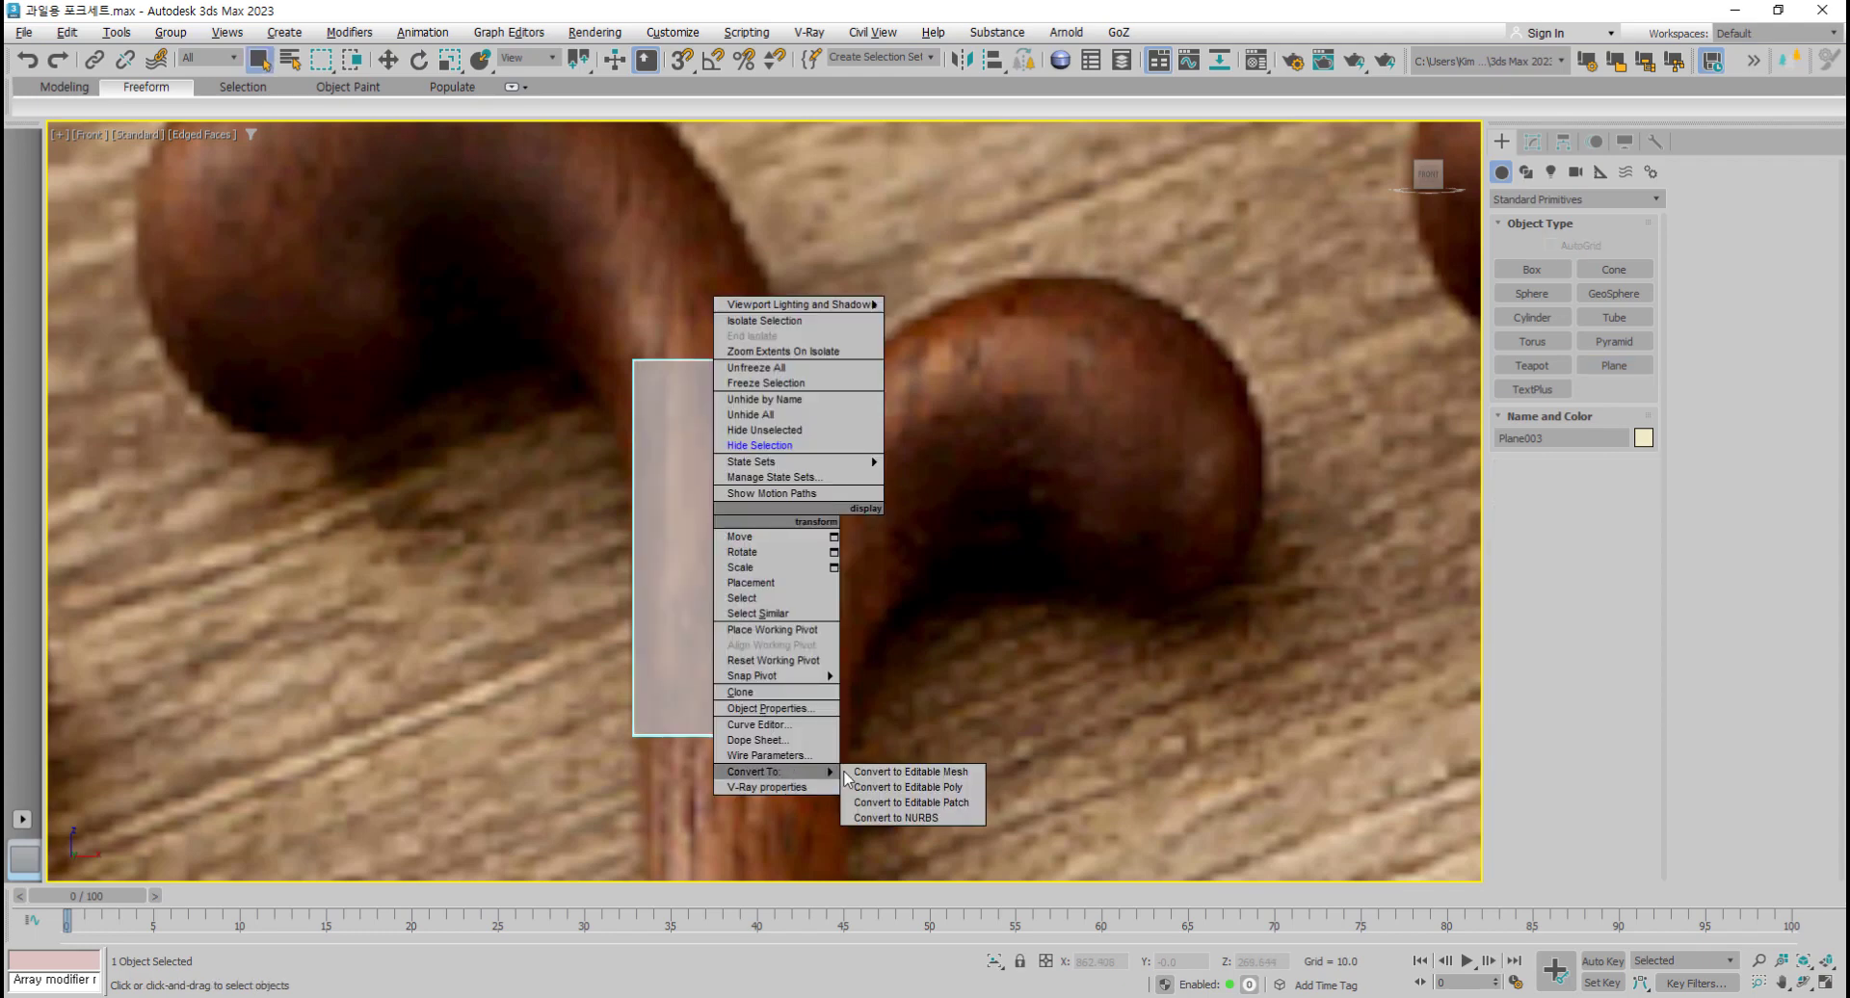
pyautogui.click(931, 789)
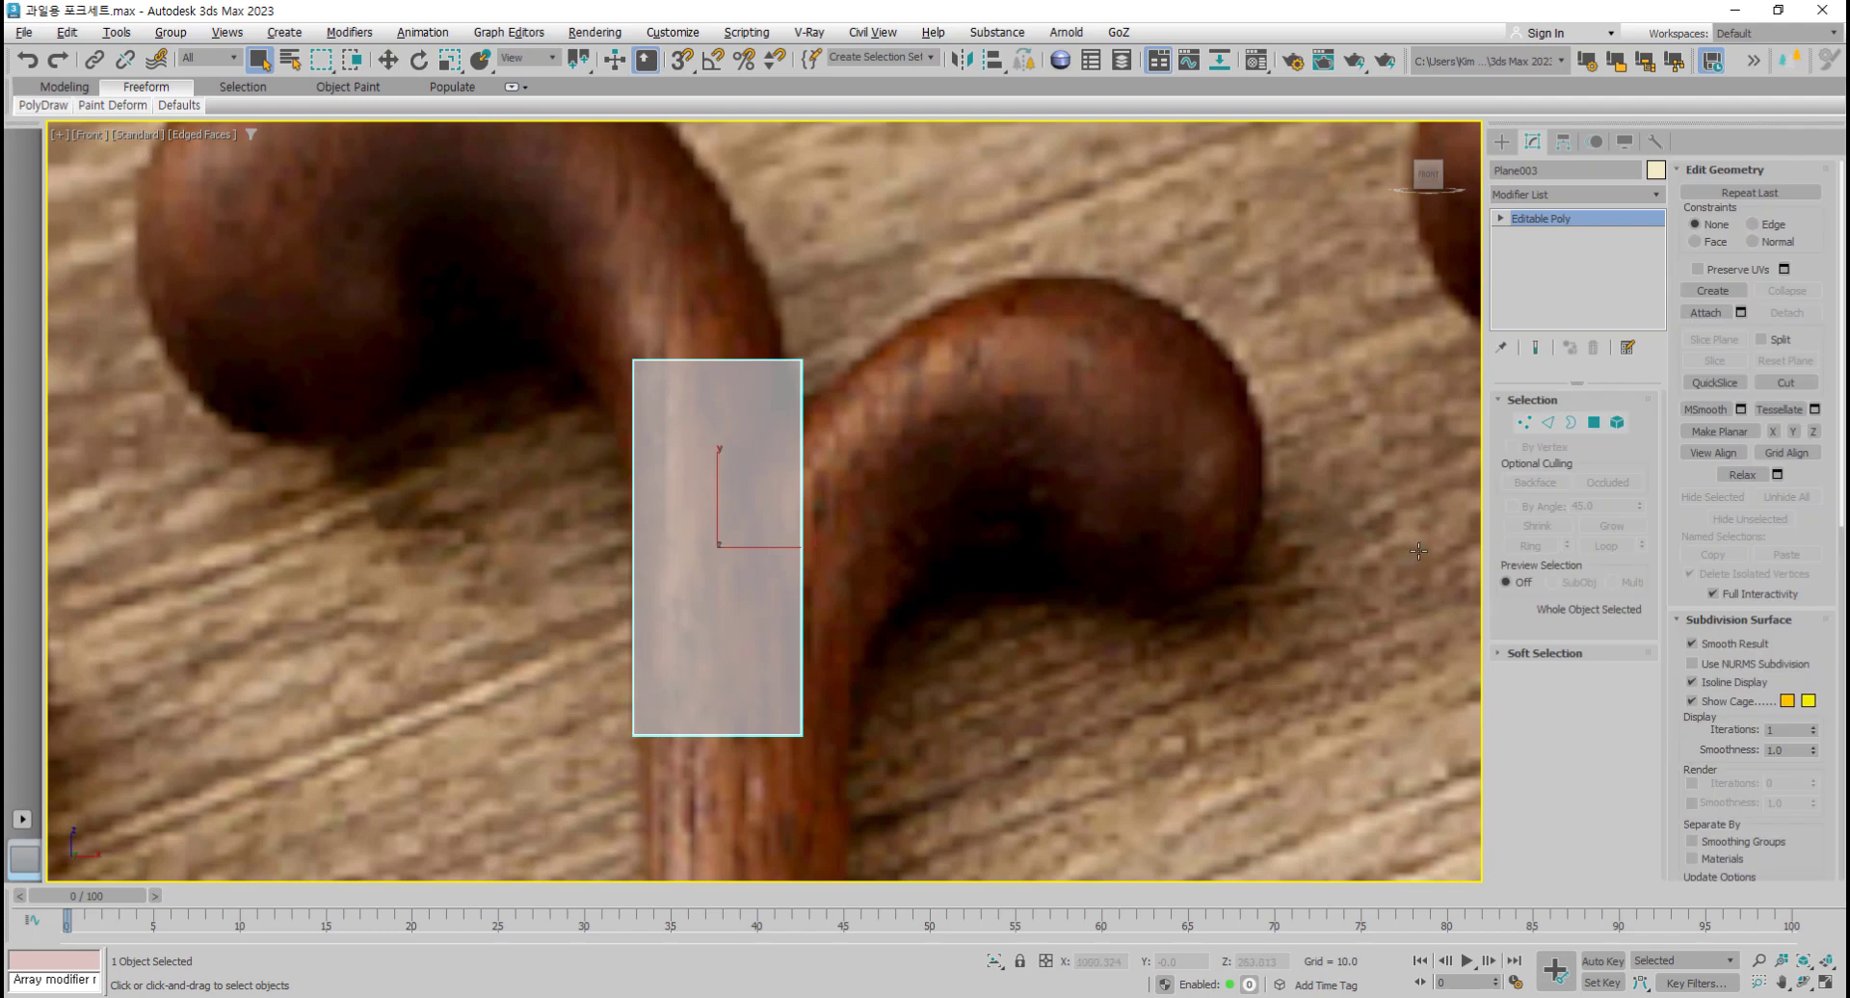
# Step: Move the plane's corner vertices to fit the stem outline where the fork's two branches meet
pyautogui.click(1531, 423)
pyautogui.moveTo(537, 702); pyautogui.dragTo(669, 797)
pyautogui.moveTo(661, 783); pyautogui.dragTo(694, 798, button='middle')
pyautogui.press('w')
pyautogui.moveTo(693, 729); pyautogui.dragTo(917, 669)
pyautogui.moveTo(766, 252); pyautogui.dragTo(826, 423)
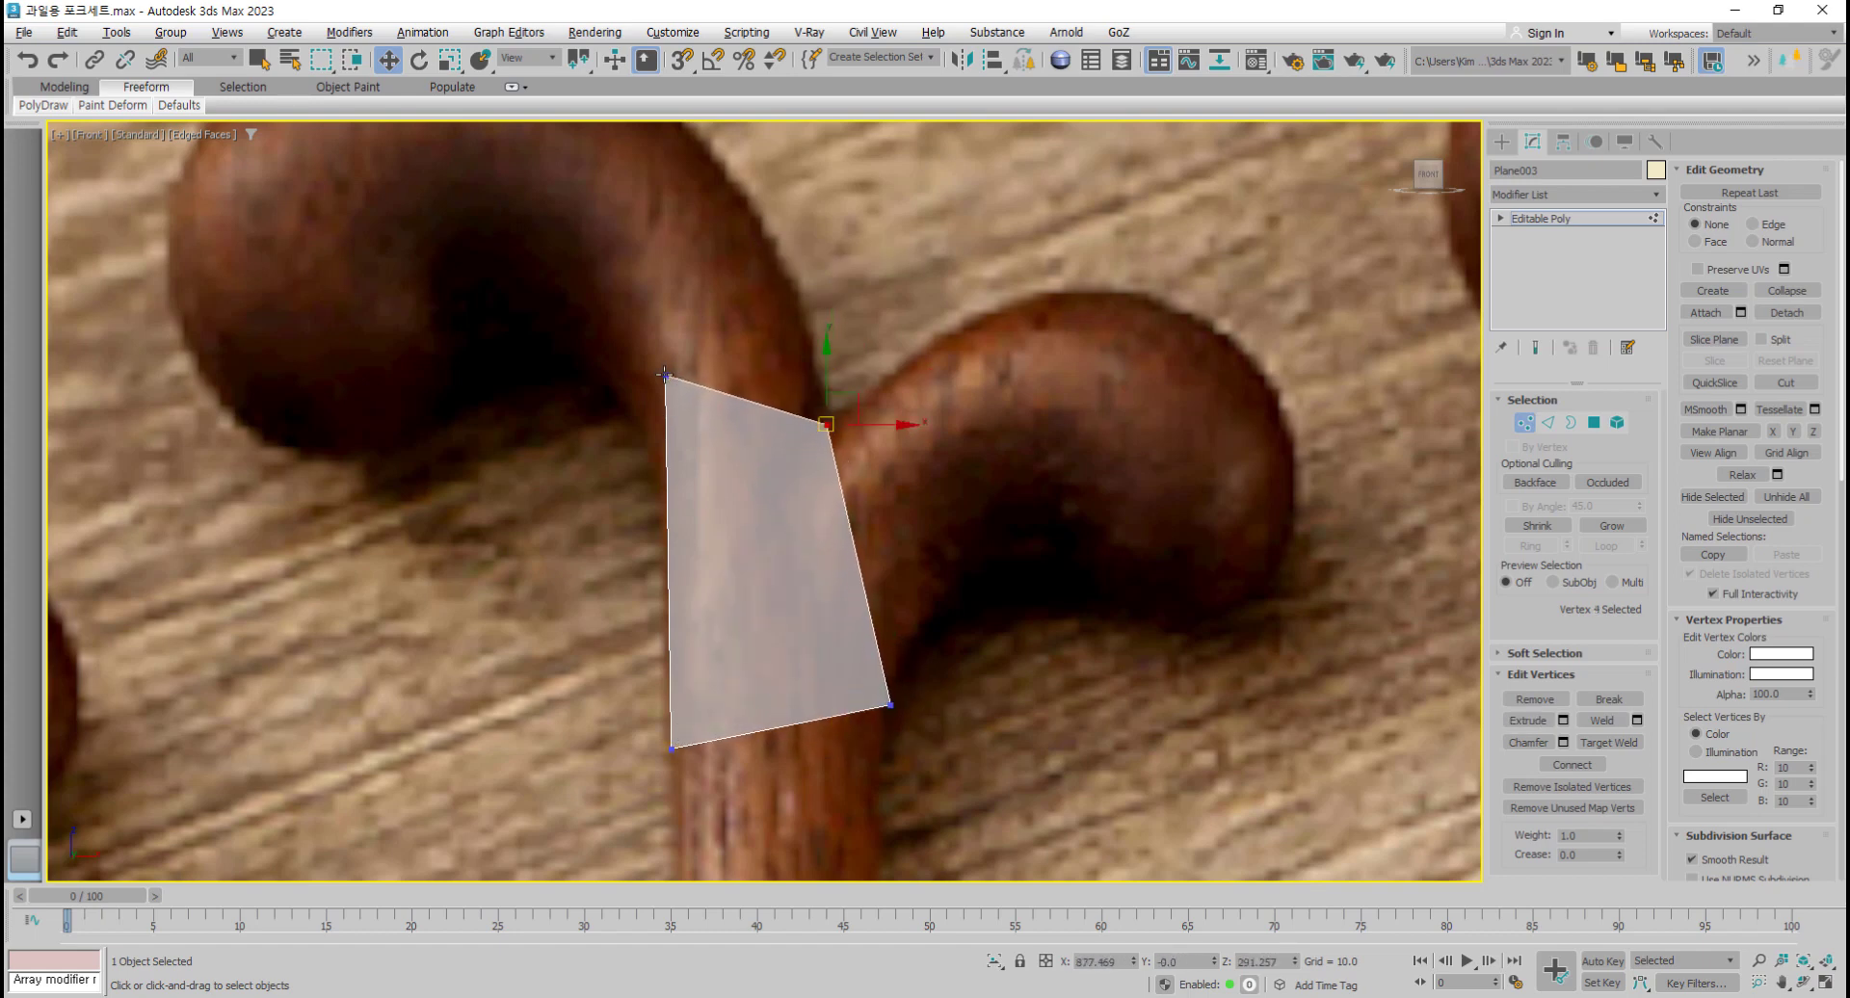
pyautogui.moveTo(665, 373); pyautogui.dragTo(663, 460)
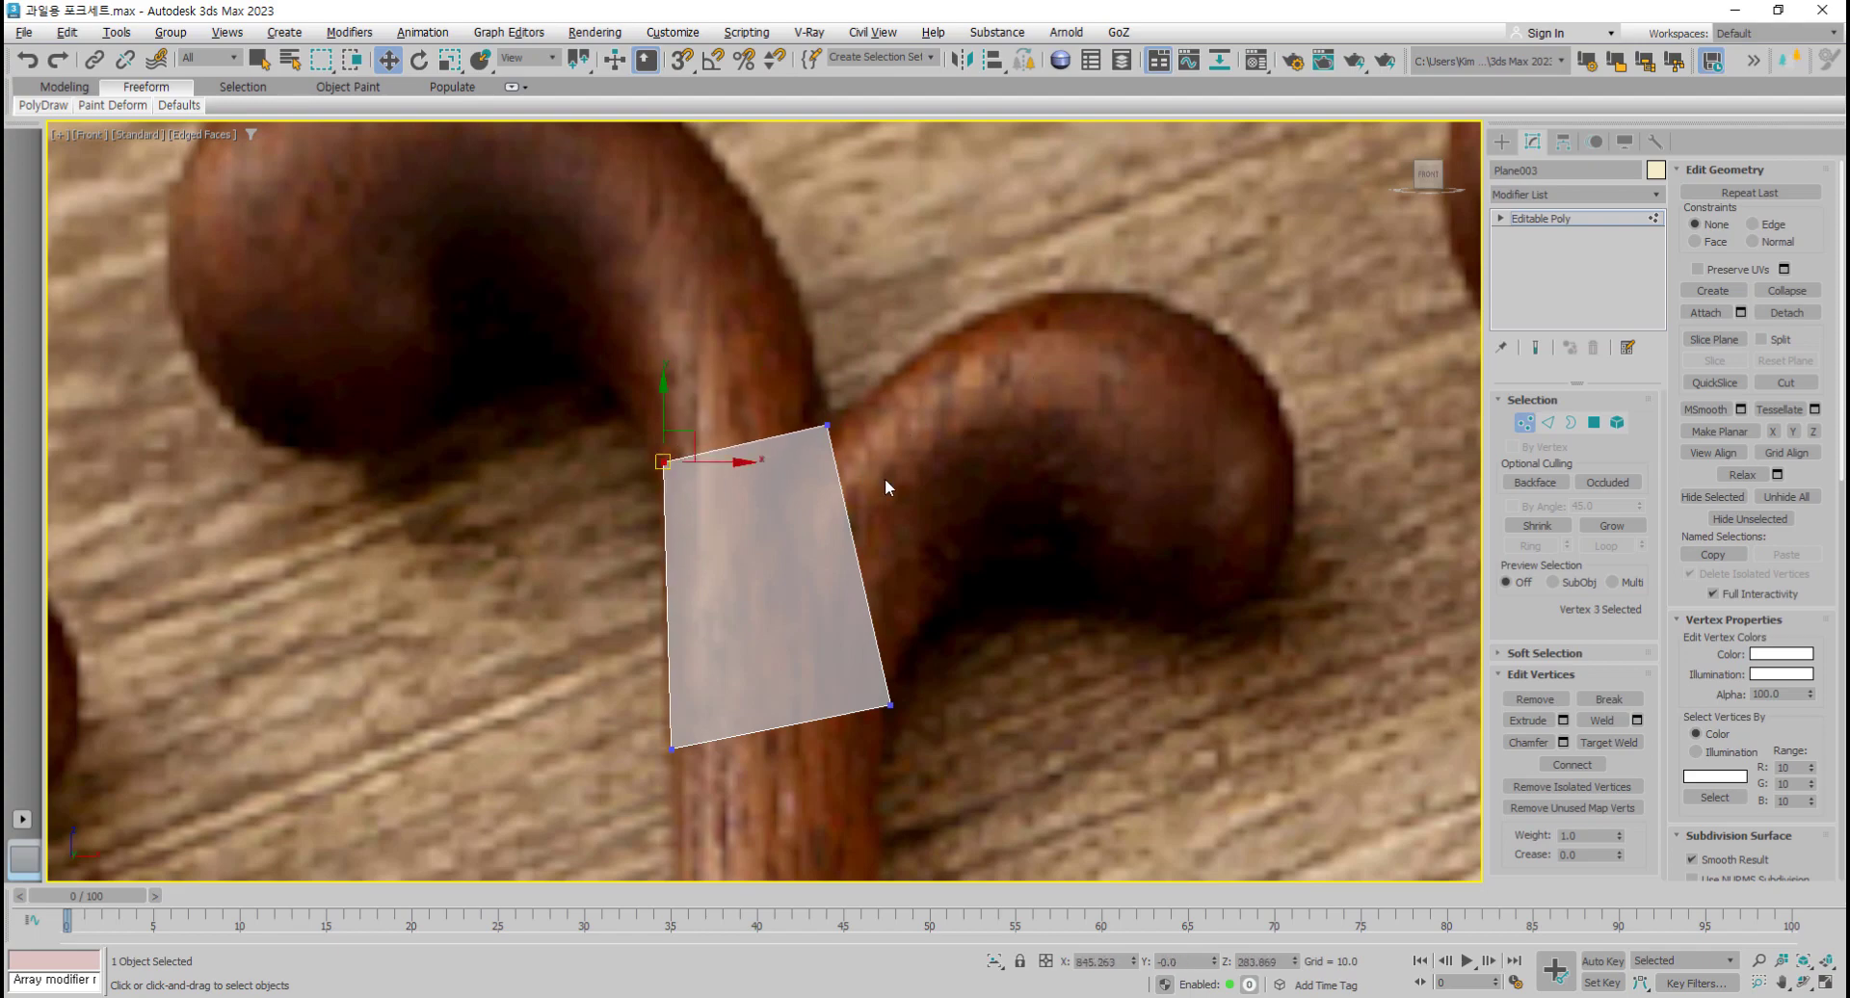
pyautogui.moveTo(837, 514); pyautogui.dragTo(783, 527, button='middle')
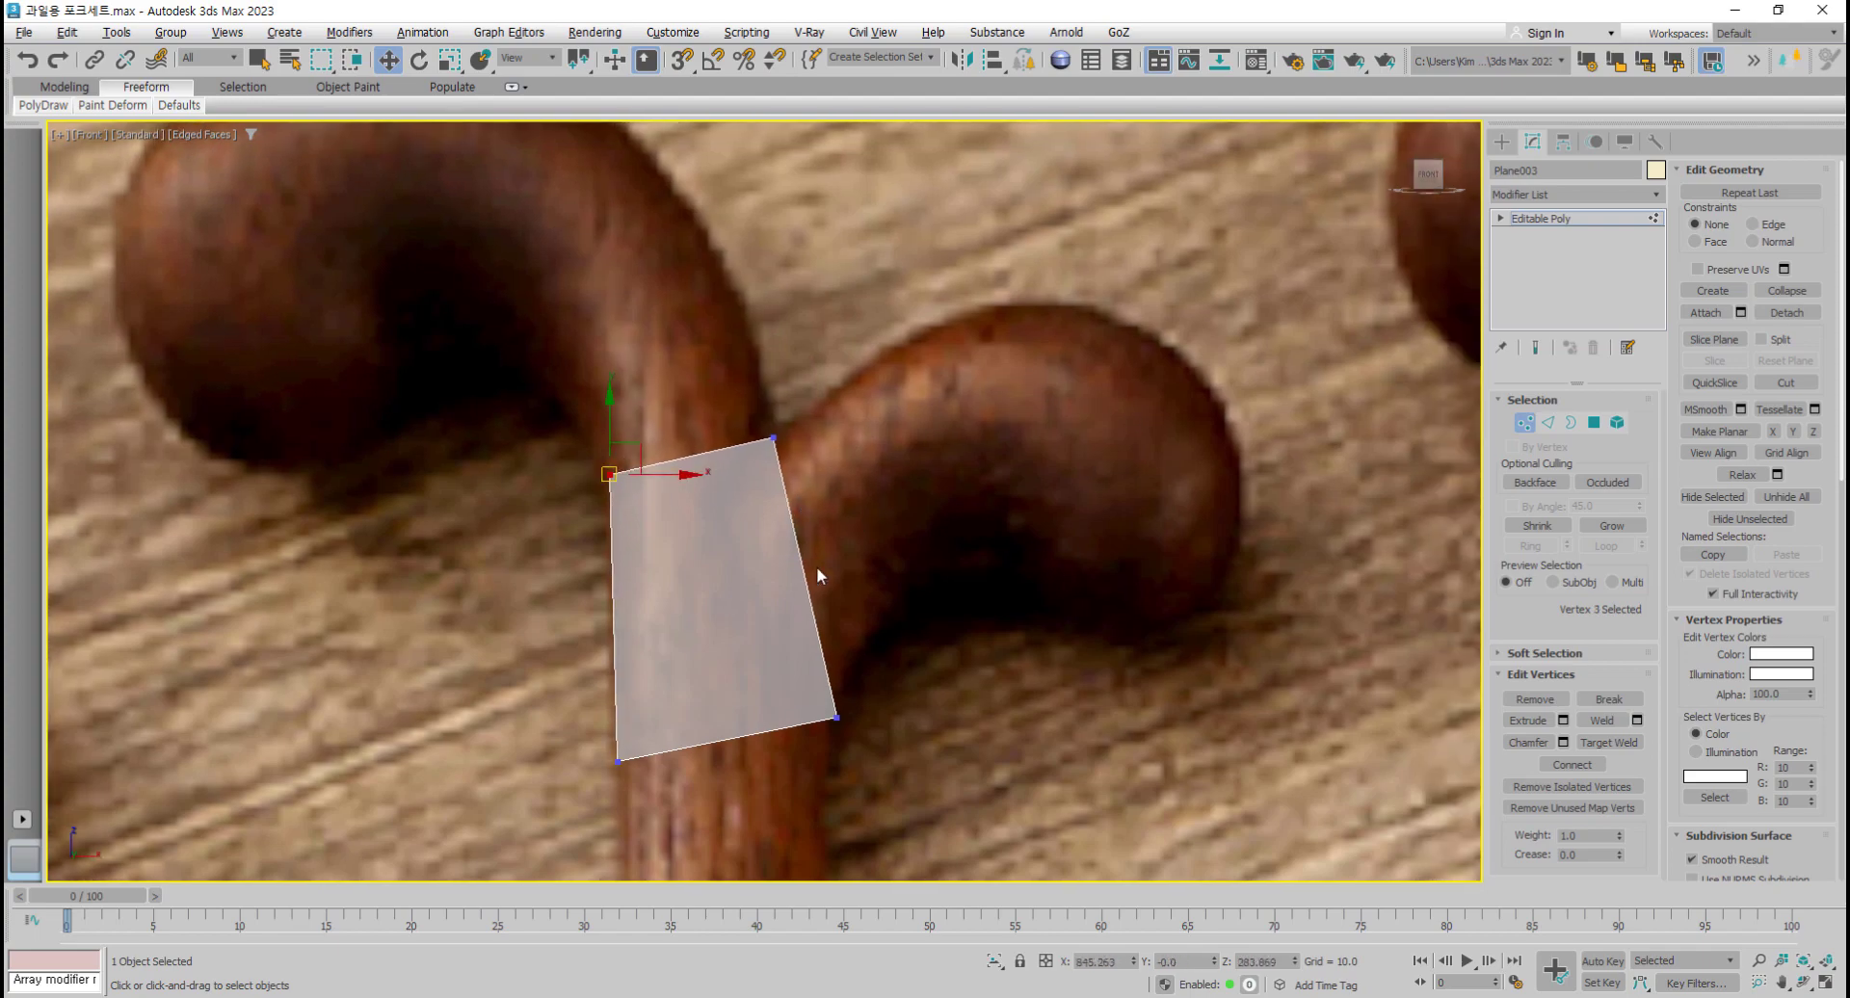
pyautogui.click(765, 651)
# Step: Extend the polygon's upper edge by one segment into the larger branch and fit the new vertices to the branch outline
pyautogui.scroll(-5, 765, 651)
pyautogui.scroll(5, 702, 715)
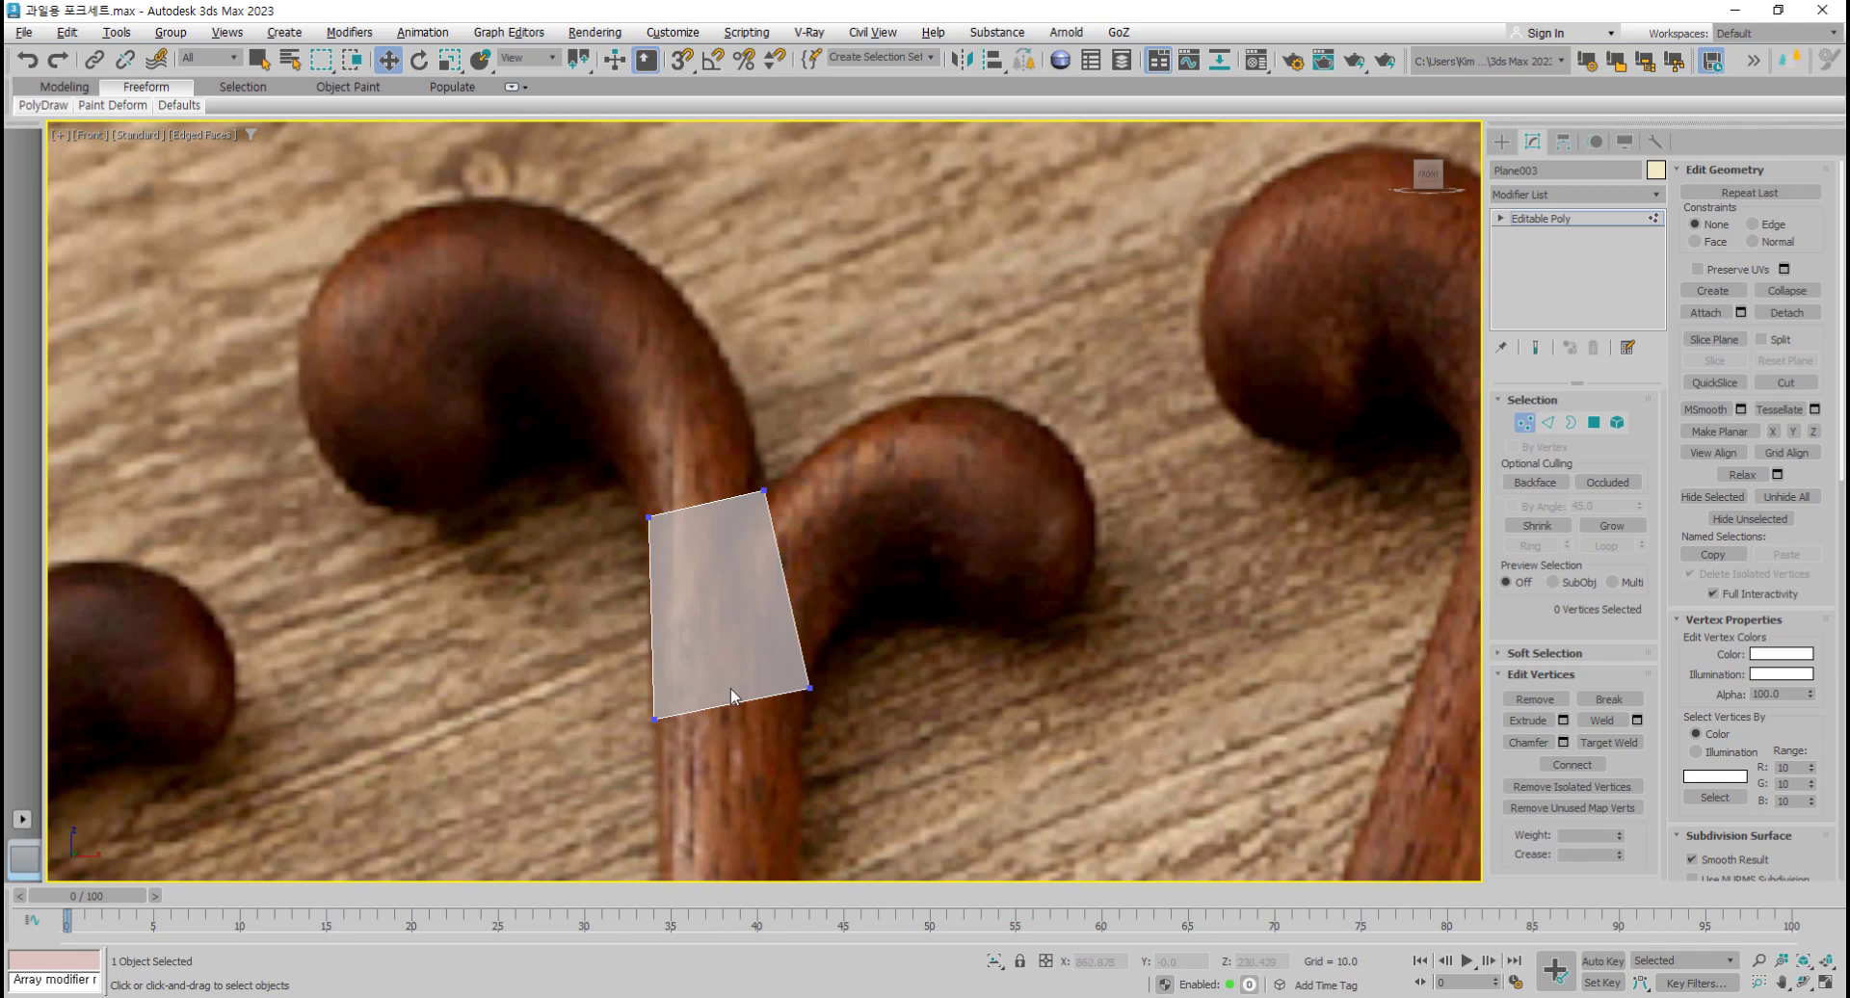
pyautogui.moveTo(731, 695); pyautogui.dragTo(739, 738, button='middle')
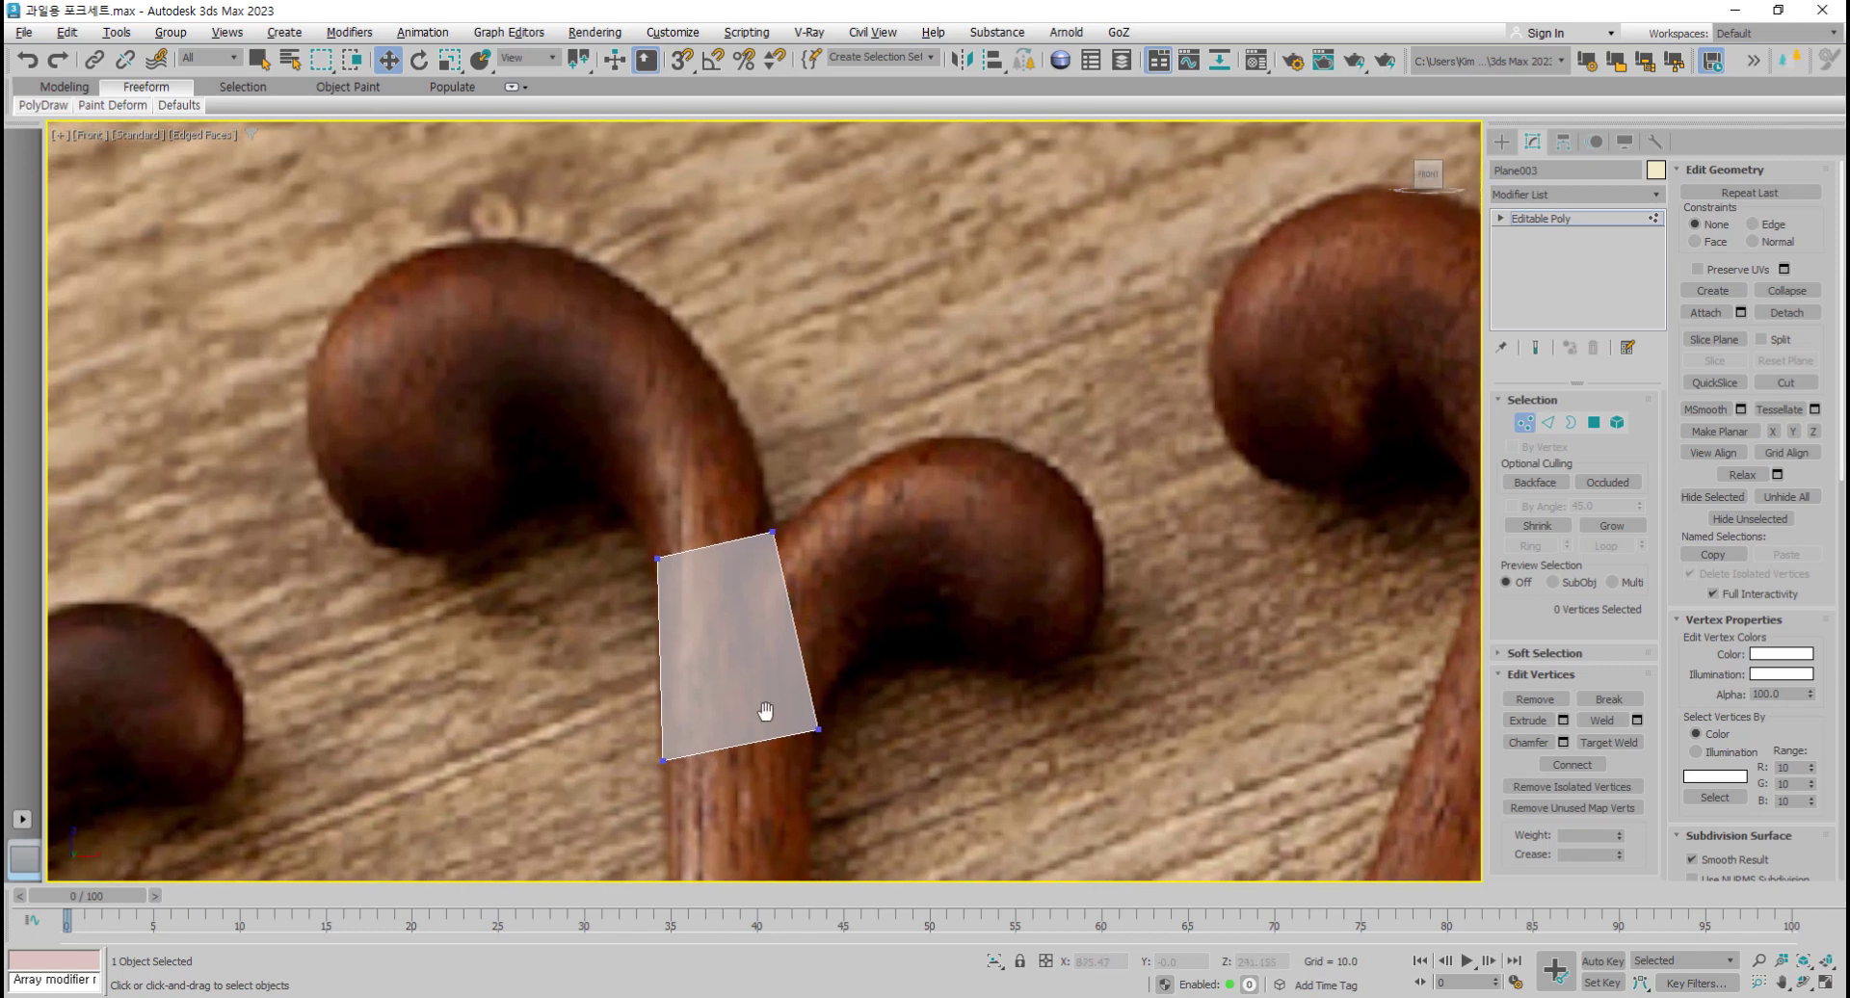
pyautogui.click(1548, 423)
pyautogui.click(714, 546)
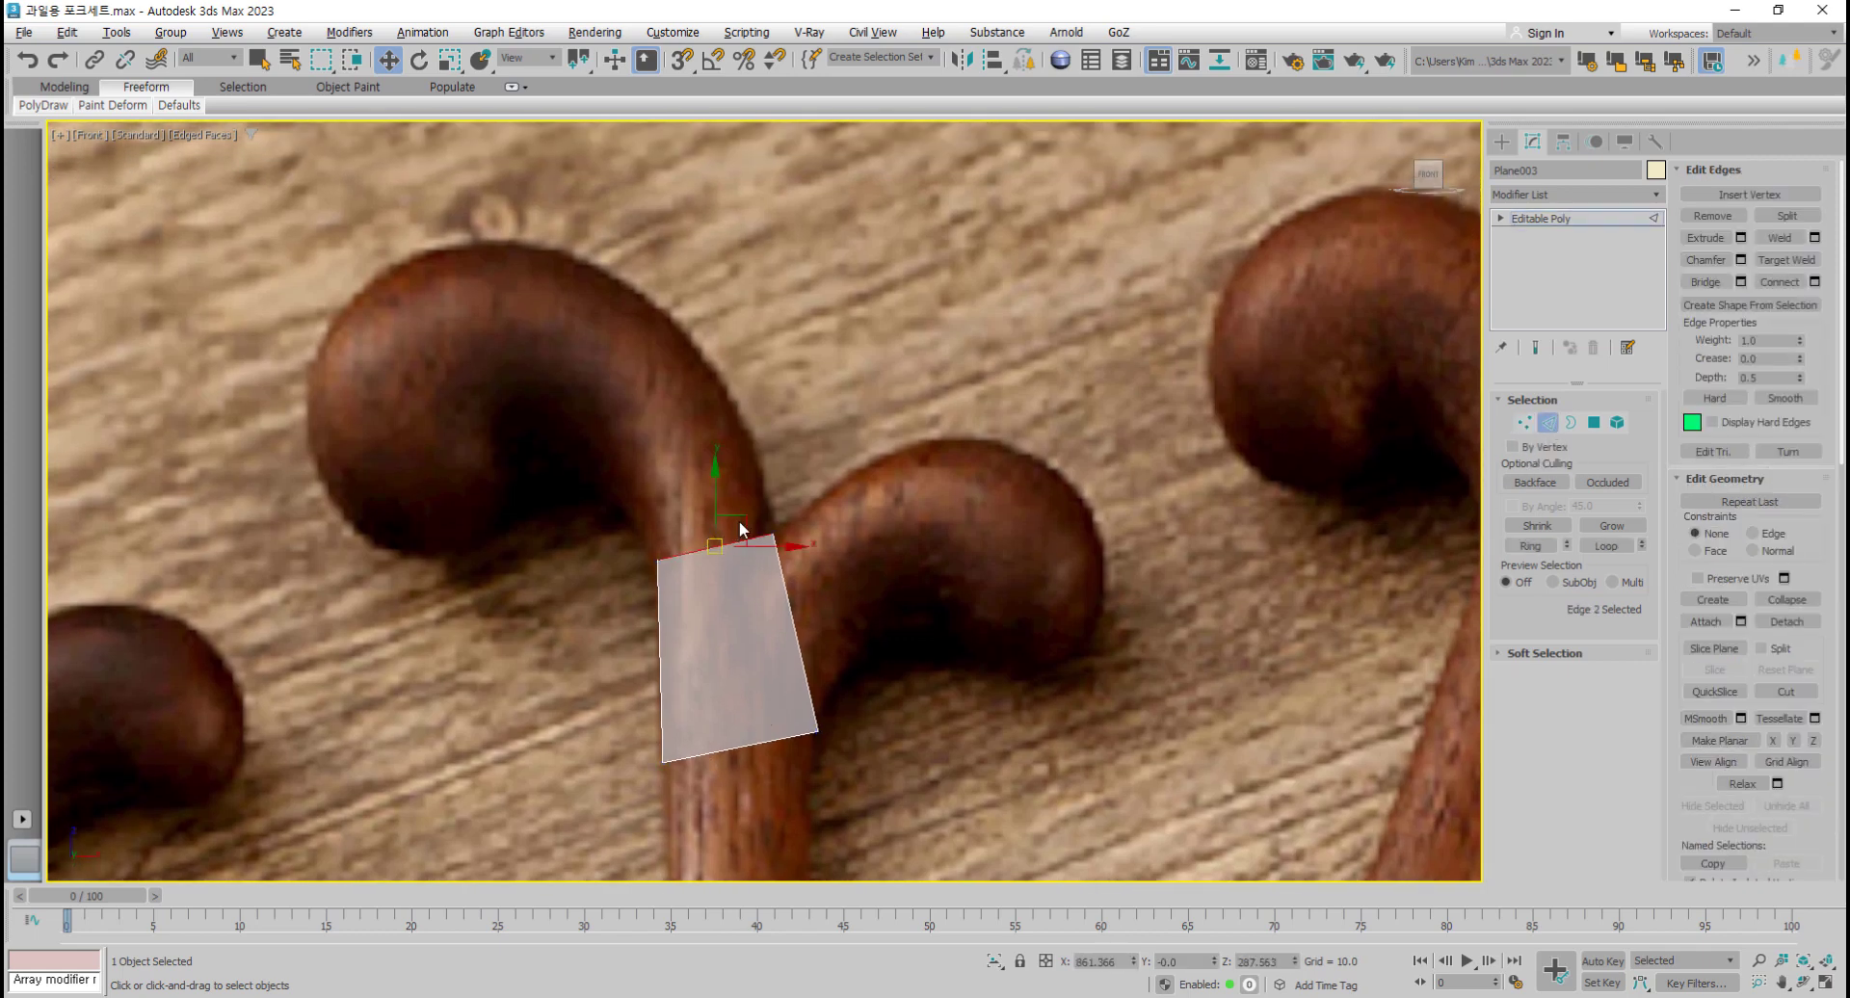
pyautogui.keyDown('shift'); pyautogui.moveTo(735, 524); pyautogui.dragTo(714, 431); pyautogui.keyUp('shift')
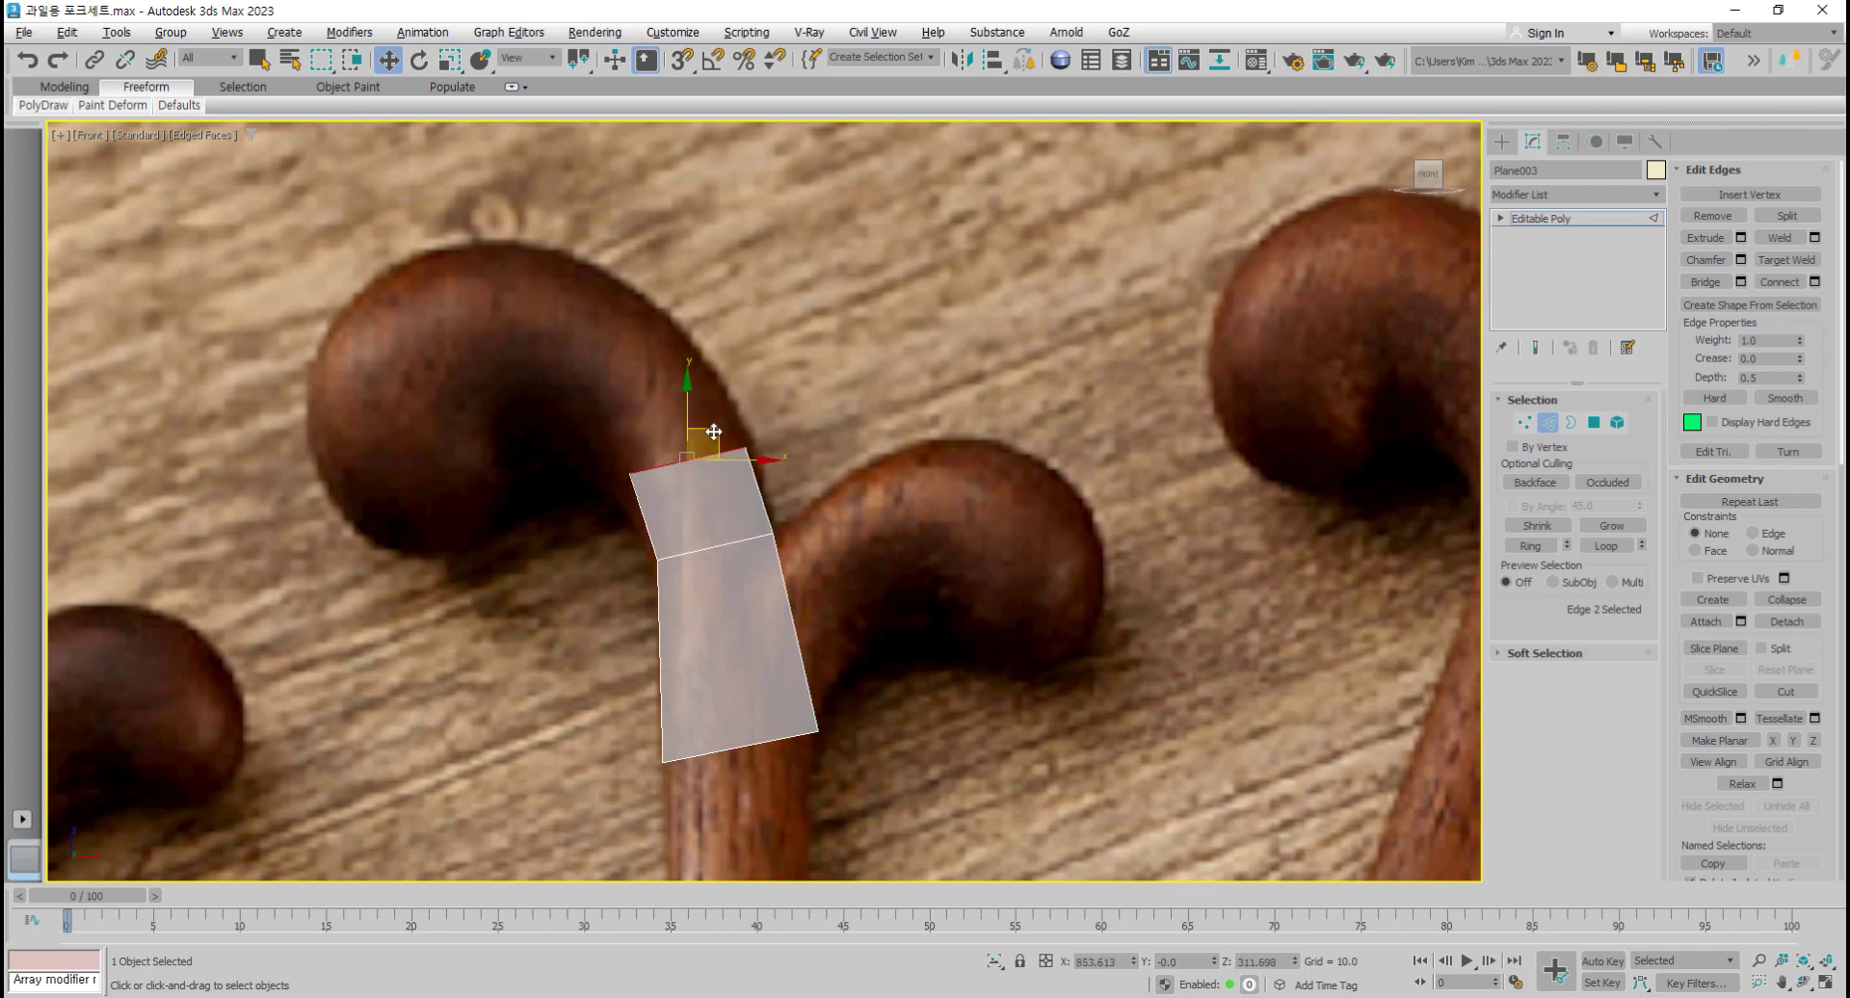
pyautogui.press('1')
pyautogui.click(629, 473)
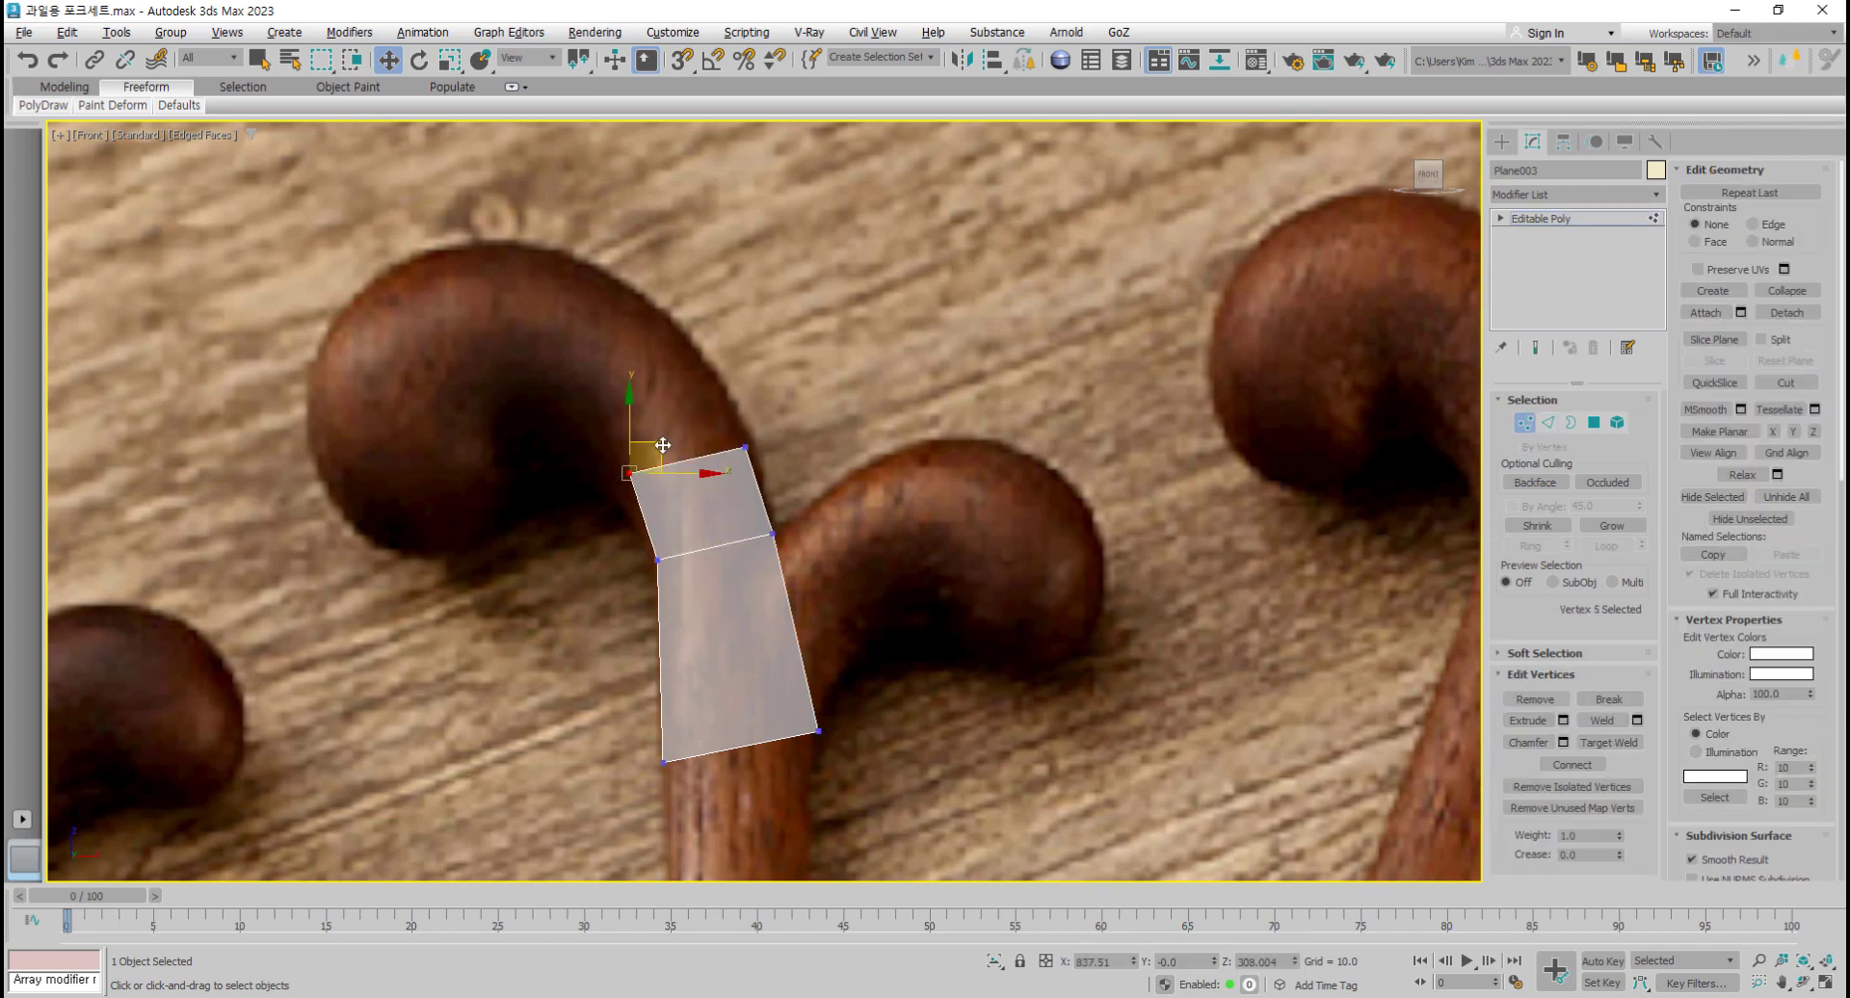
pyautogui.moveTo(663, 445); pyautogui.dragTo(664, 474)
pyautogui.click(746, 447)
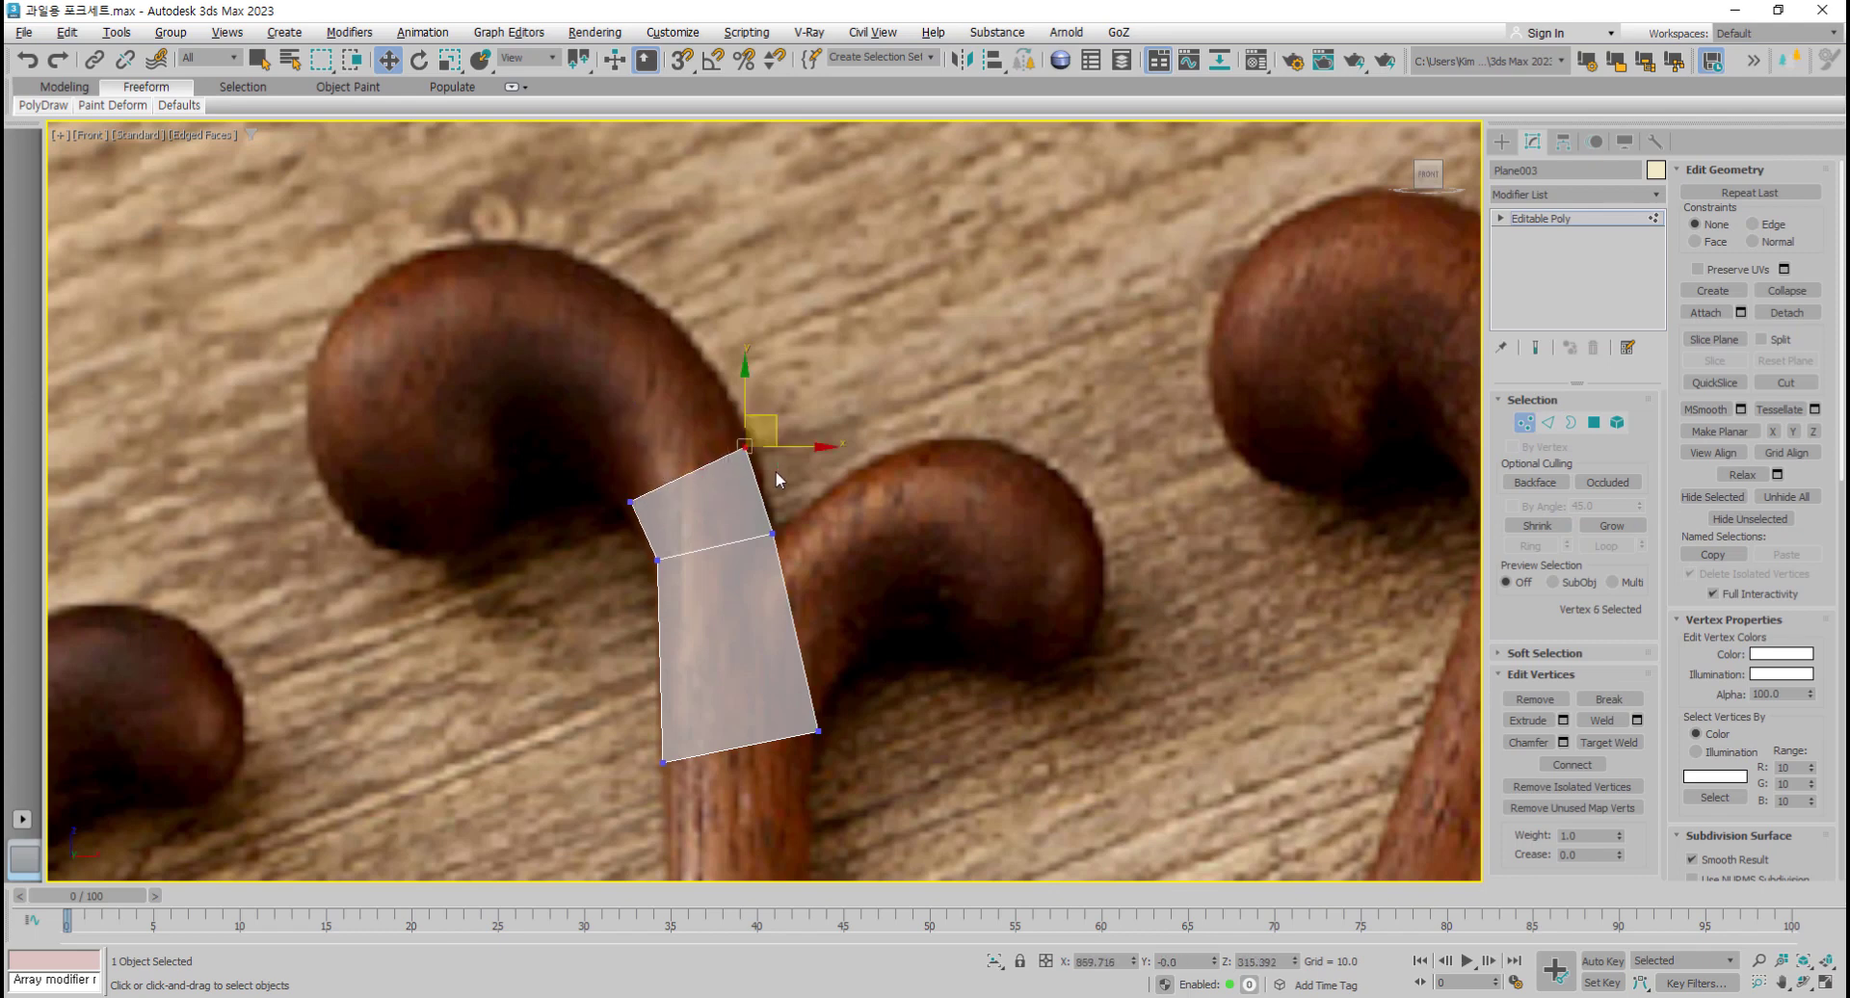
pyautogui.moveTo(769, 424); pyautogui.dragTo(650, 342)
# Step: Extend the strip by a second segment up the larger branch and move its end vertices onto the outline
pyautogui.press('2')
pyautogui.click(701, 453)
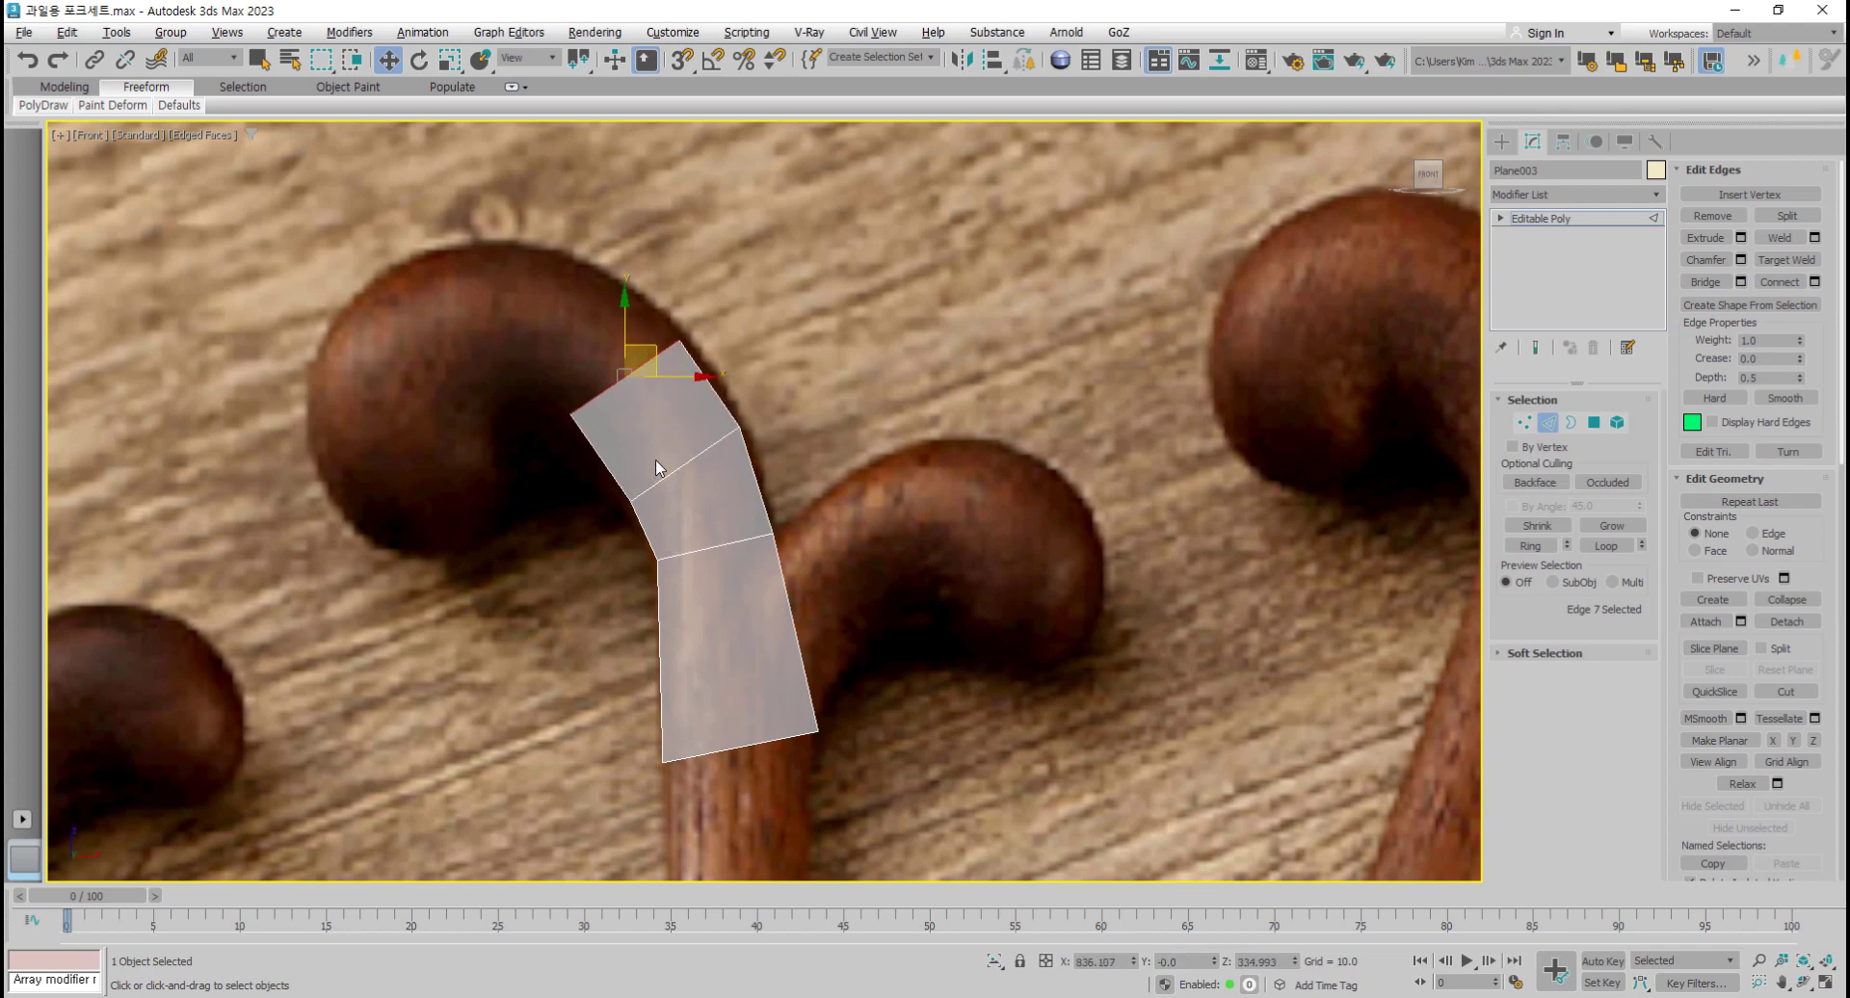
pyautogui.press('1')
pyautogui.moveTo(543, 445); pyautogui.dragTo(597, 408)
pyautogui.moveTo(651, 313); pyautogui.dragTo(690, 283)
pyautogui.click(817, 403)
pyautogui.moveTo(545, 421); pyautogui.dragTo(518, 252)
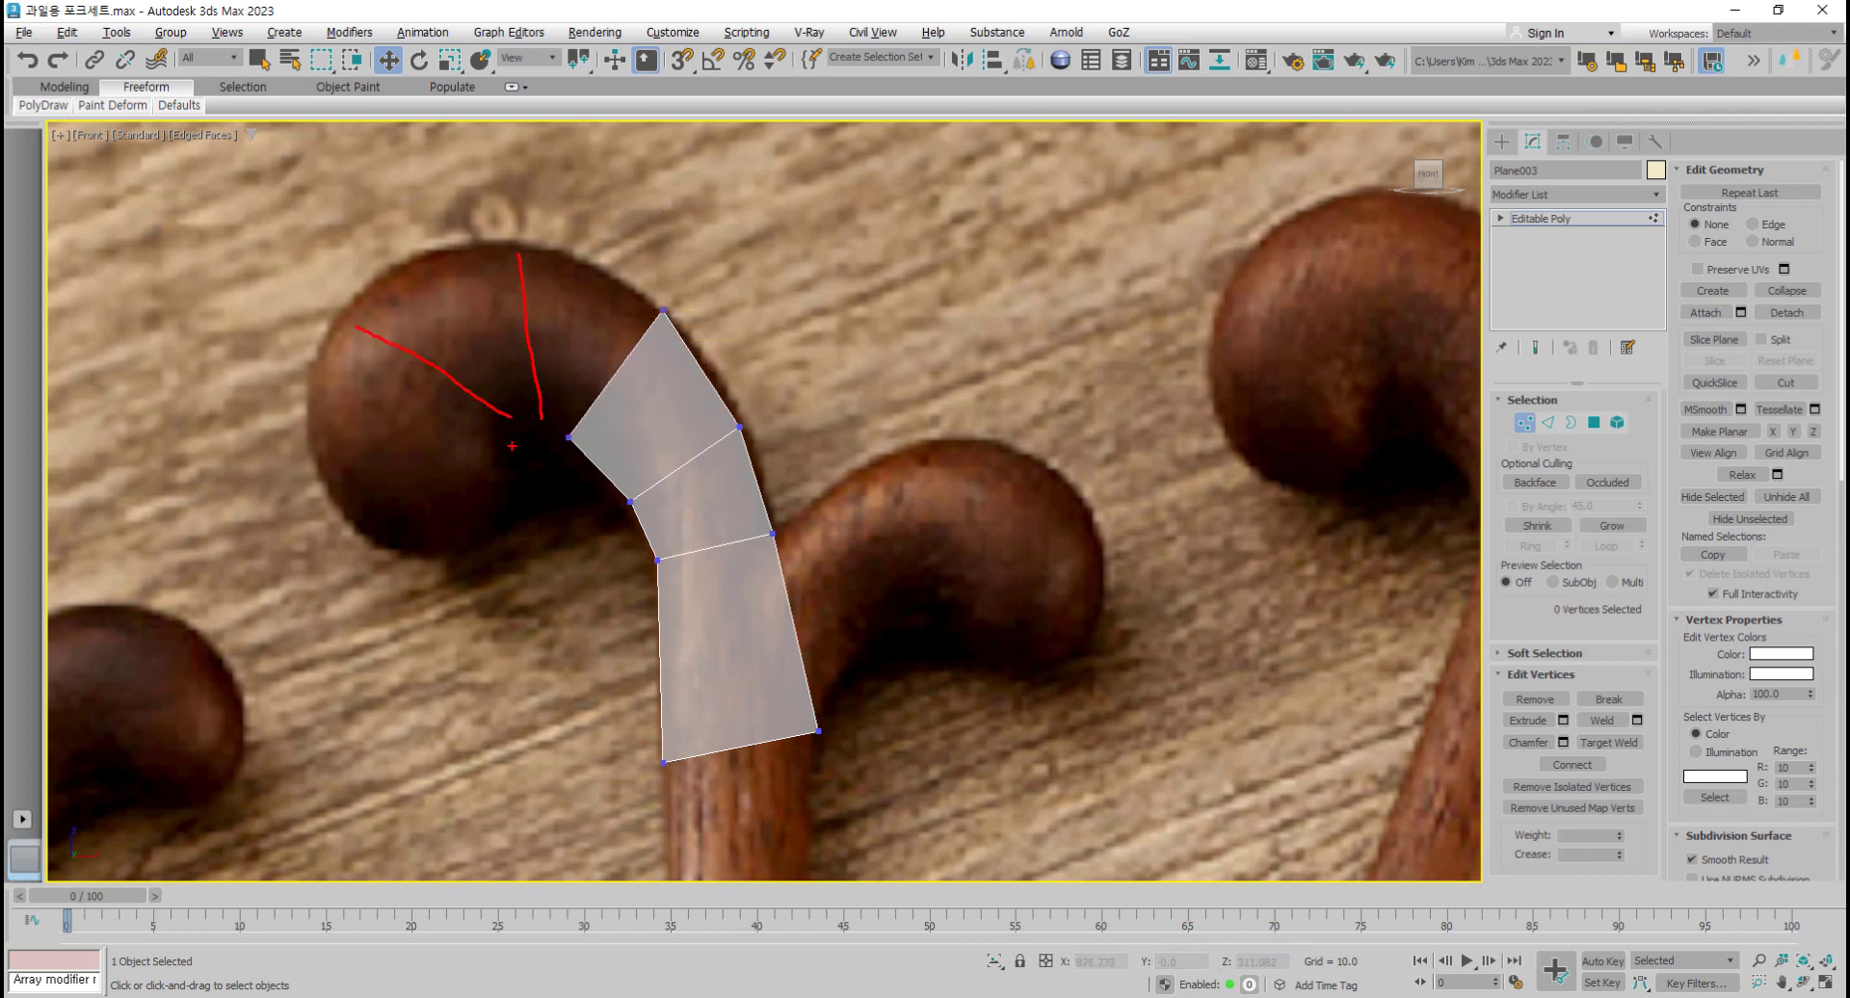
pyautogui.moveTo(508, 444); pyautogui.dragTo(362, 530)
pyautogui.press('Escape')
# Step: Extend the strip by a third segment around the bend of the large curled head and align its end vertices with the outline
pyautogui.press('2')
pyautogui.click(617, 374)
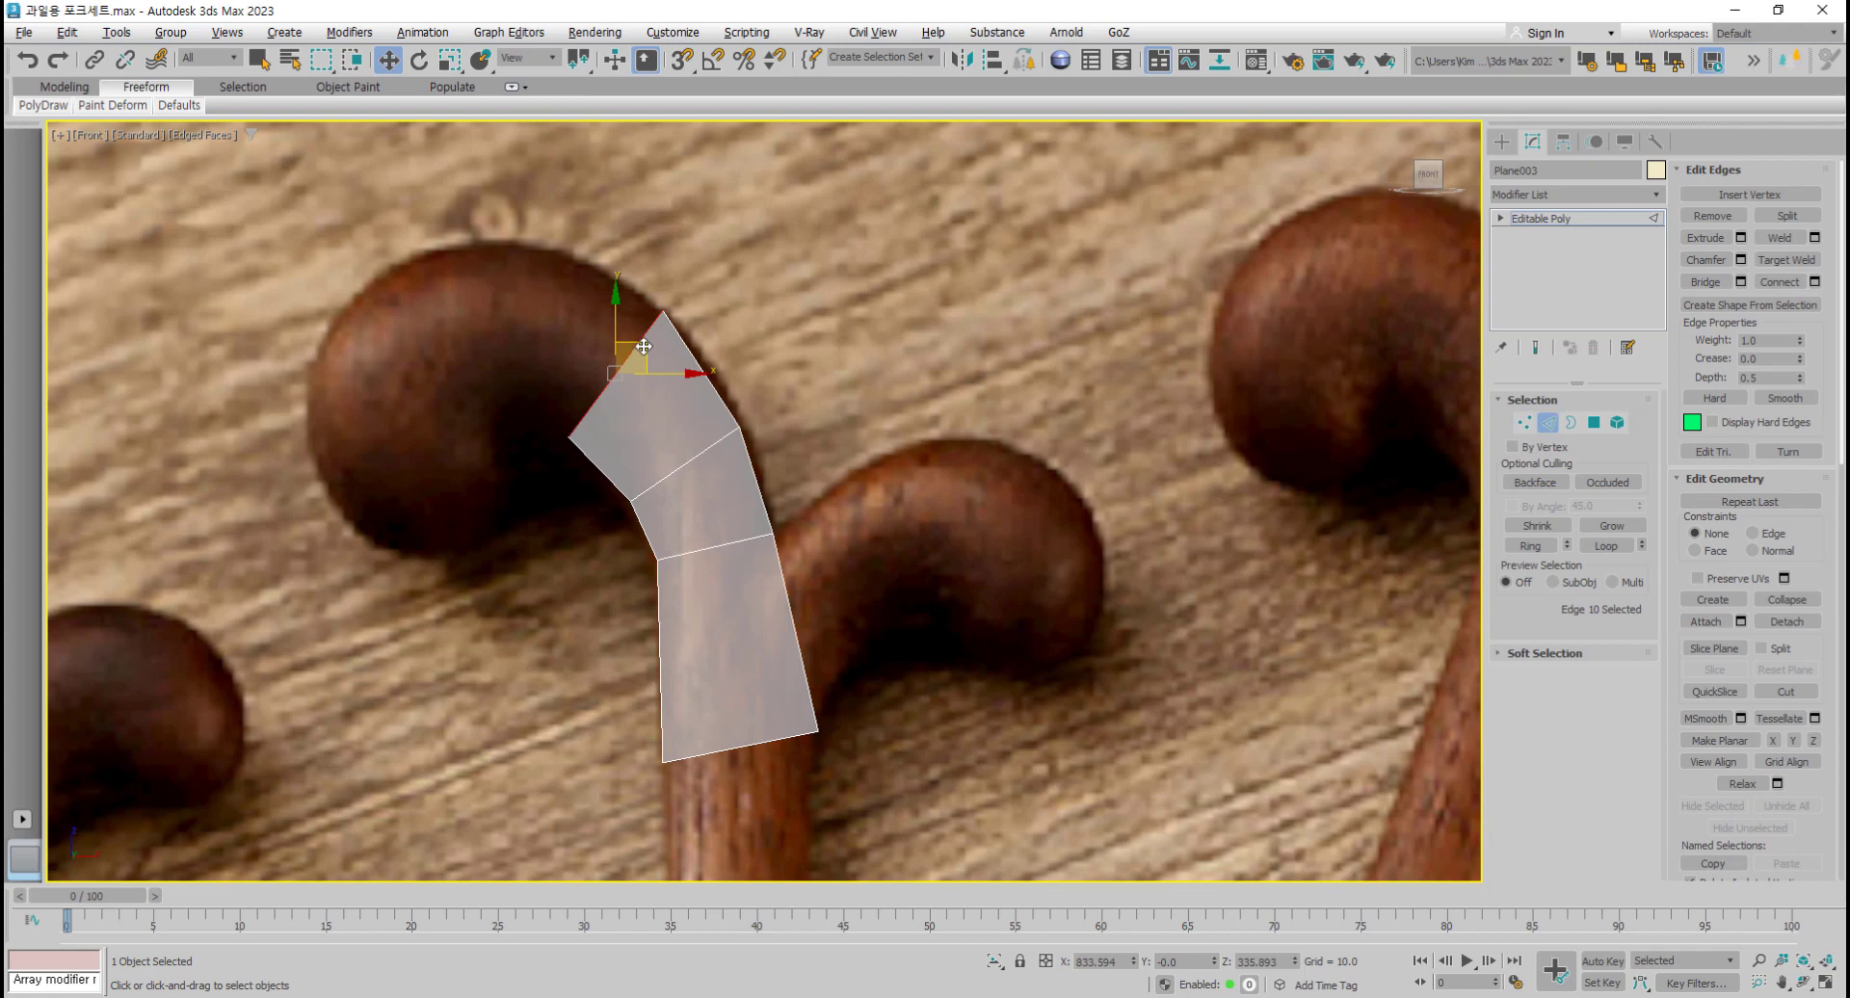
pyautogui.keyDown('shift'); pyautogui.moveTo(644, 346); pyautogui.dragTo(613, 310); pyautogui.keyUp('shift')
pyautogui.press('1')
pyautogui.moveTo(610, 242); pyautogui.dragTo(557, 216)
pyautogui.moveTo(468, 374); pyautogui.dragTo(532, 374)
# Step: Extend the strip across the top of the large curled head, rotating the end edge to follow the curve
pyautogui.press('2')
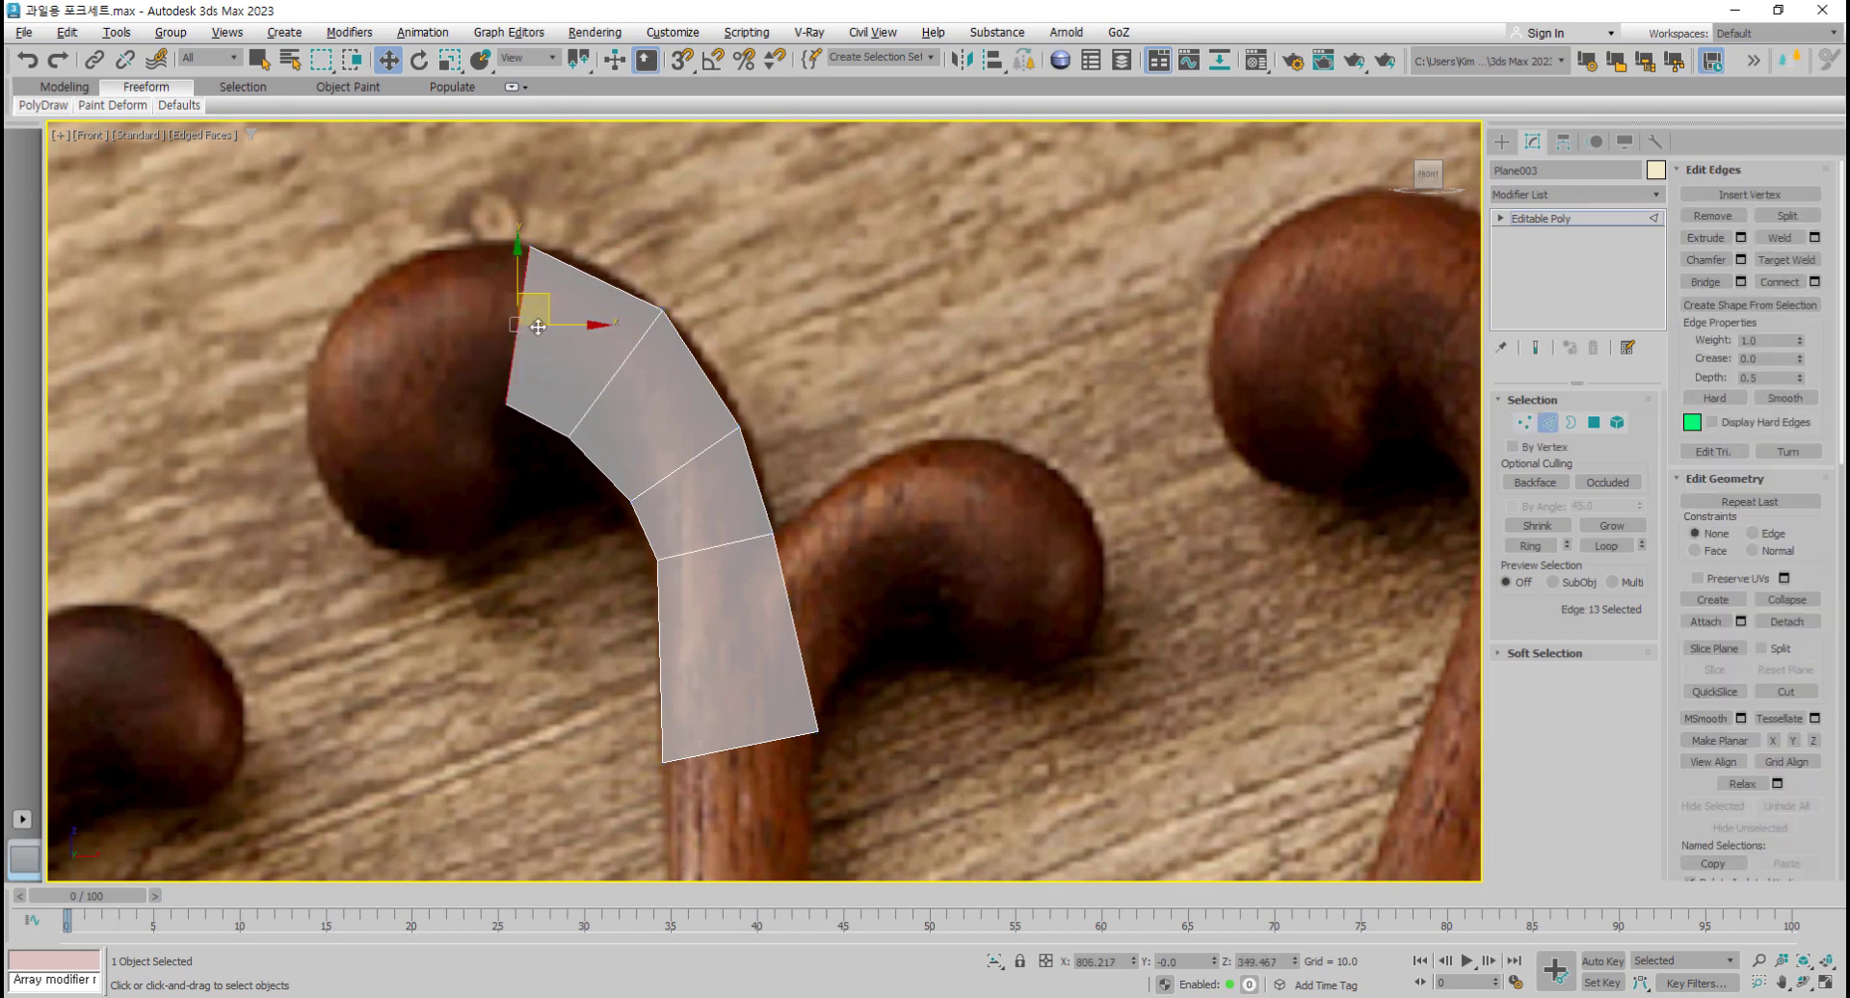
pyautogui.keyDown('shift'); pyautogui.moveTo(543, 294); pyautogui.dragTo(460, 304); pyautogui.keyUp('shift')
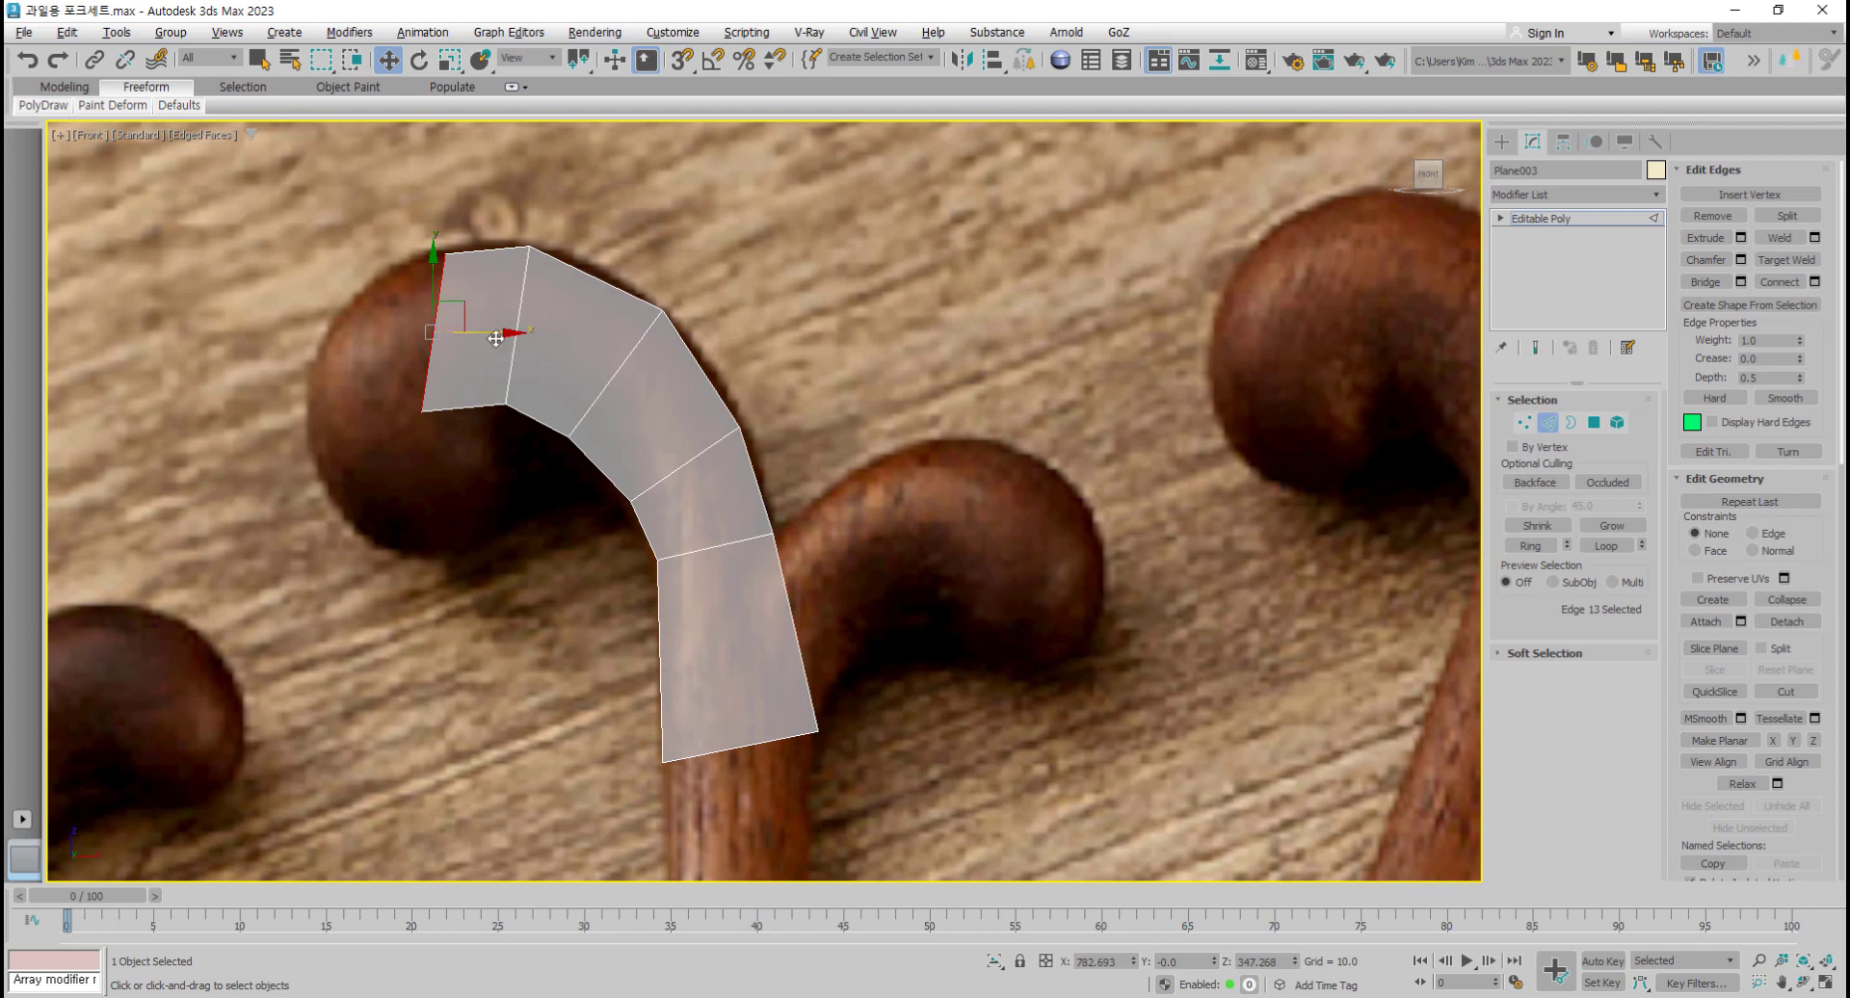
pyautogui.press('e')
pyautogui.moveTo(487, 284); pyautogui.dragTo(388, 292)
pyautogui.press('w')
pyautogui.press('e')
pyautogui.press('w')
# Step: Extend the strip down the outer side of the large curl to its tip, angling the new end edges along the bend
pyautogui.moveTo(417, 368); pyautogui.dragTo(499, 519)
pyautogui.press('e')
pyautogui.press('w')
pyautogui.press('e')
pyautogui.press('w')
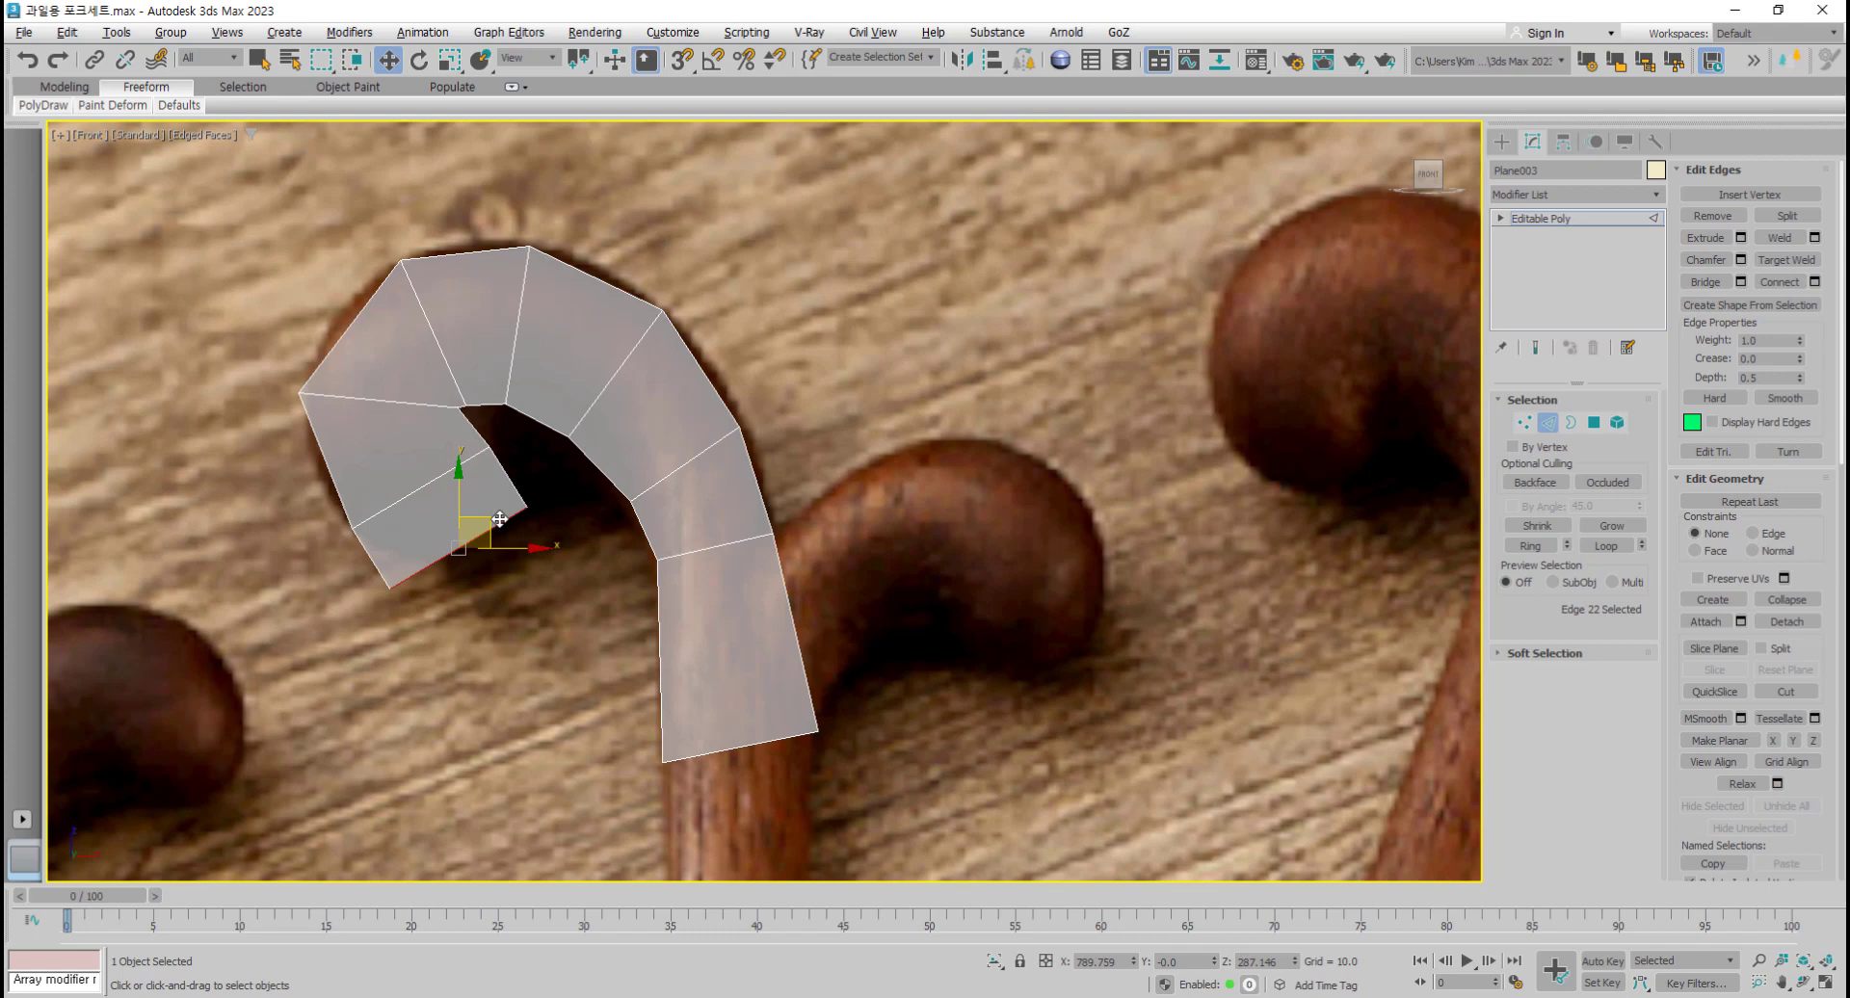
# Step: Fit the vertices at the large curl's tip, inner corner and outer side to the reference outline
pyautogui.click(1525, 426)
pyautogui.click(389, 587)
pyautogui.moveTo(423, 565); pyautogui.dragTo(509, 522)
pyautogui.click(526, 507)
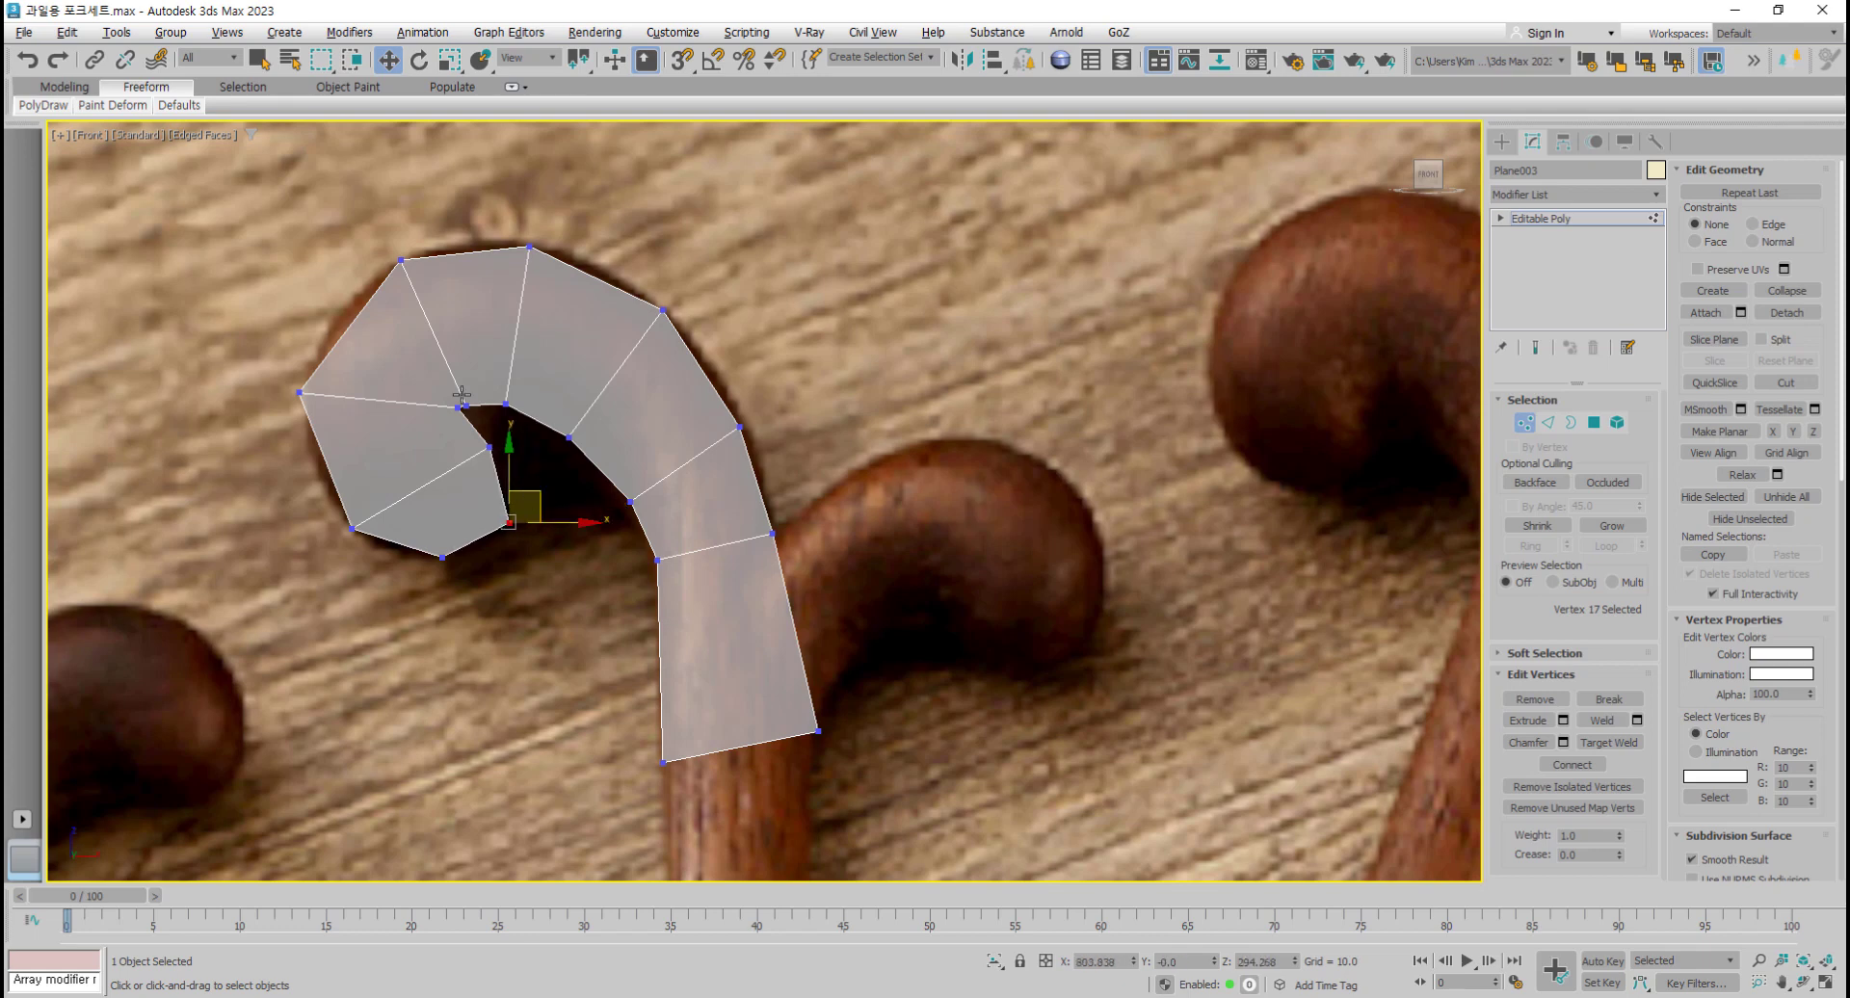
pyautogui.moveTo(457, 411); pyautogui.dragTo(493, 451)
pyautogui.moveTo(302, 395); pyautogui.dragTo(304, 405)
pyautogui.click(411, 316)
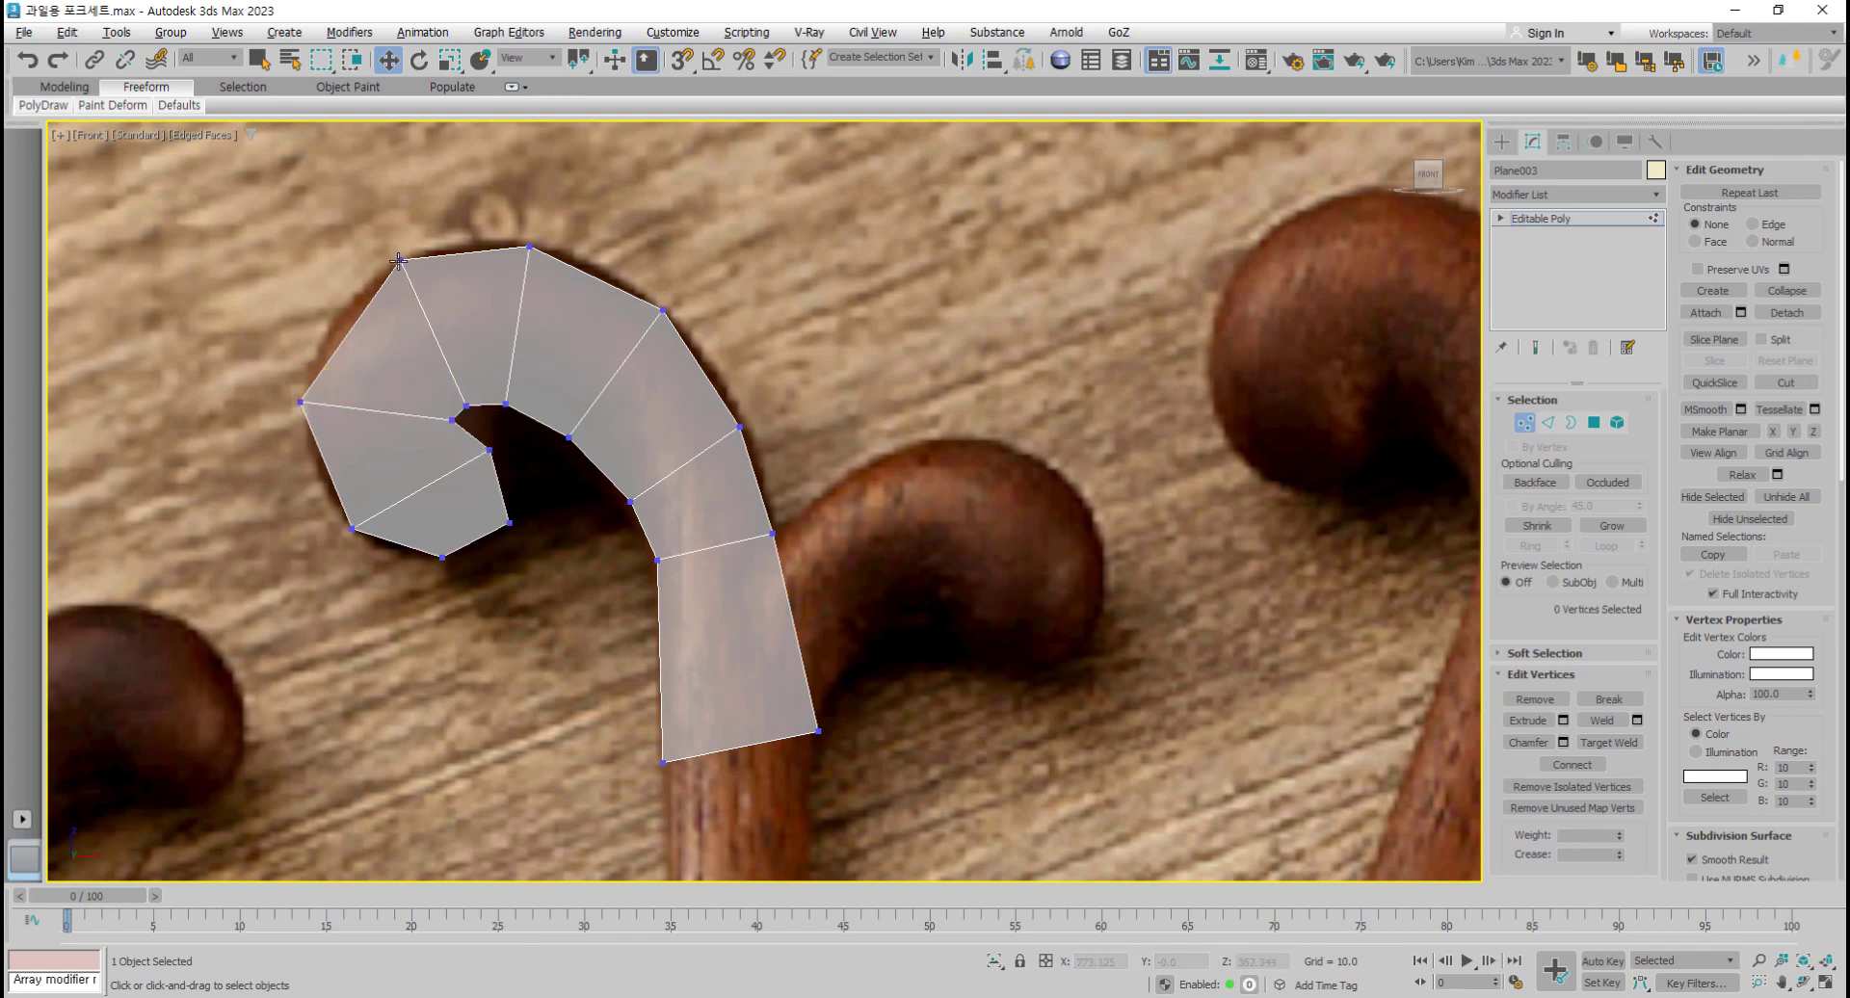
# Step: Adjust the vertices along the large head's upper outline, inner curve and neck to even out the segments
pyautogui.moveTo(398, 261); pyautogui.dragTo(384, 269)
pyautogui.moveTo(505, 404); pyautogui.dragTo(462, 428)
pyautogui.click(455, 422)
pyautogui.click(569, 439)
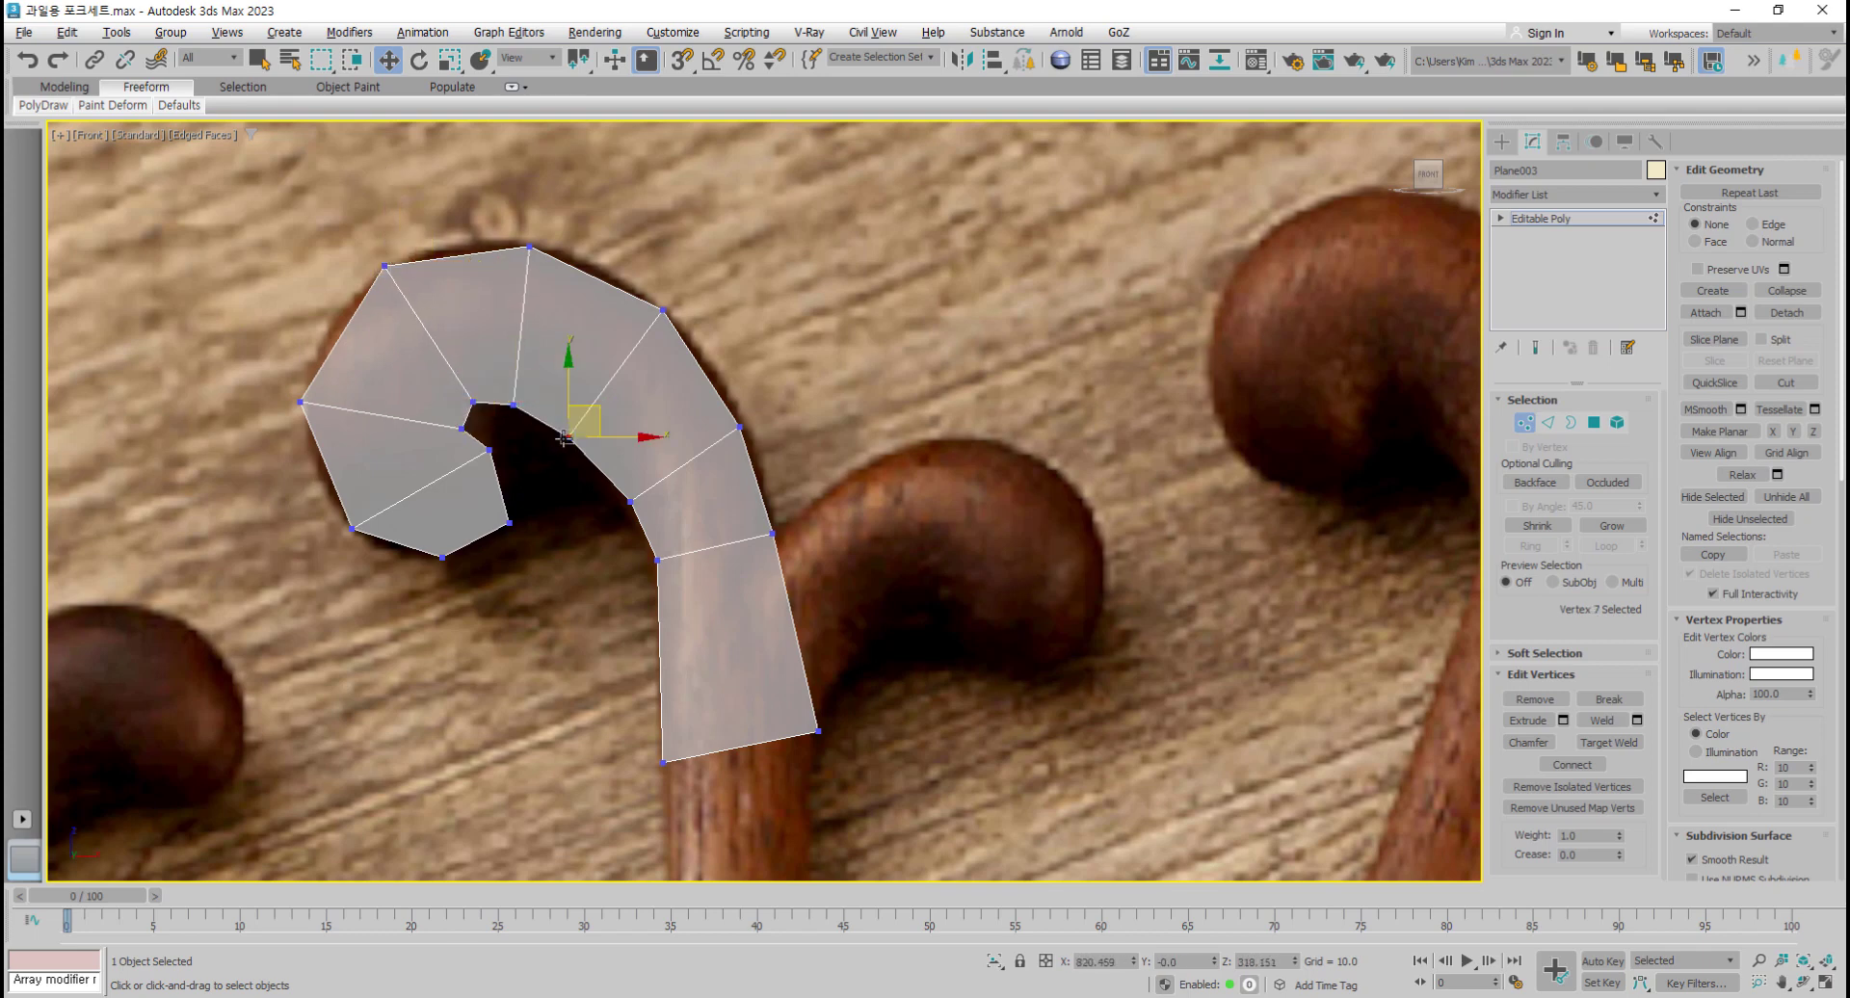
pyautogui.click(739, 426)
pyautogui.moveTo(739, 426); pyautogui.dragTo(739, 415)
pyautogui.moveTo(630, 502); pyautogui.dragTo(629, 492)
pyautogui.click(538, 282)
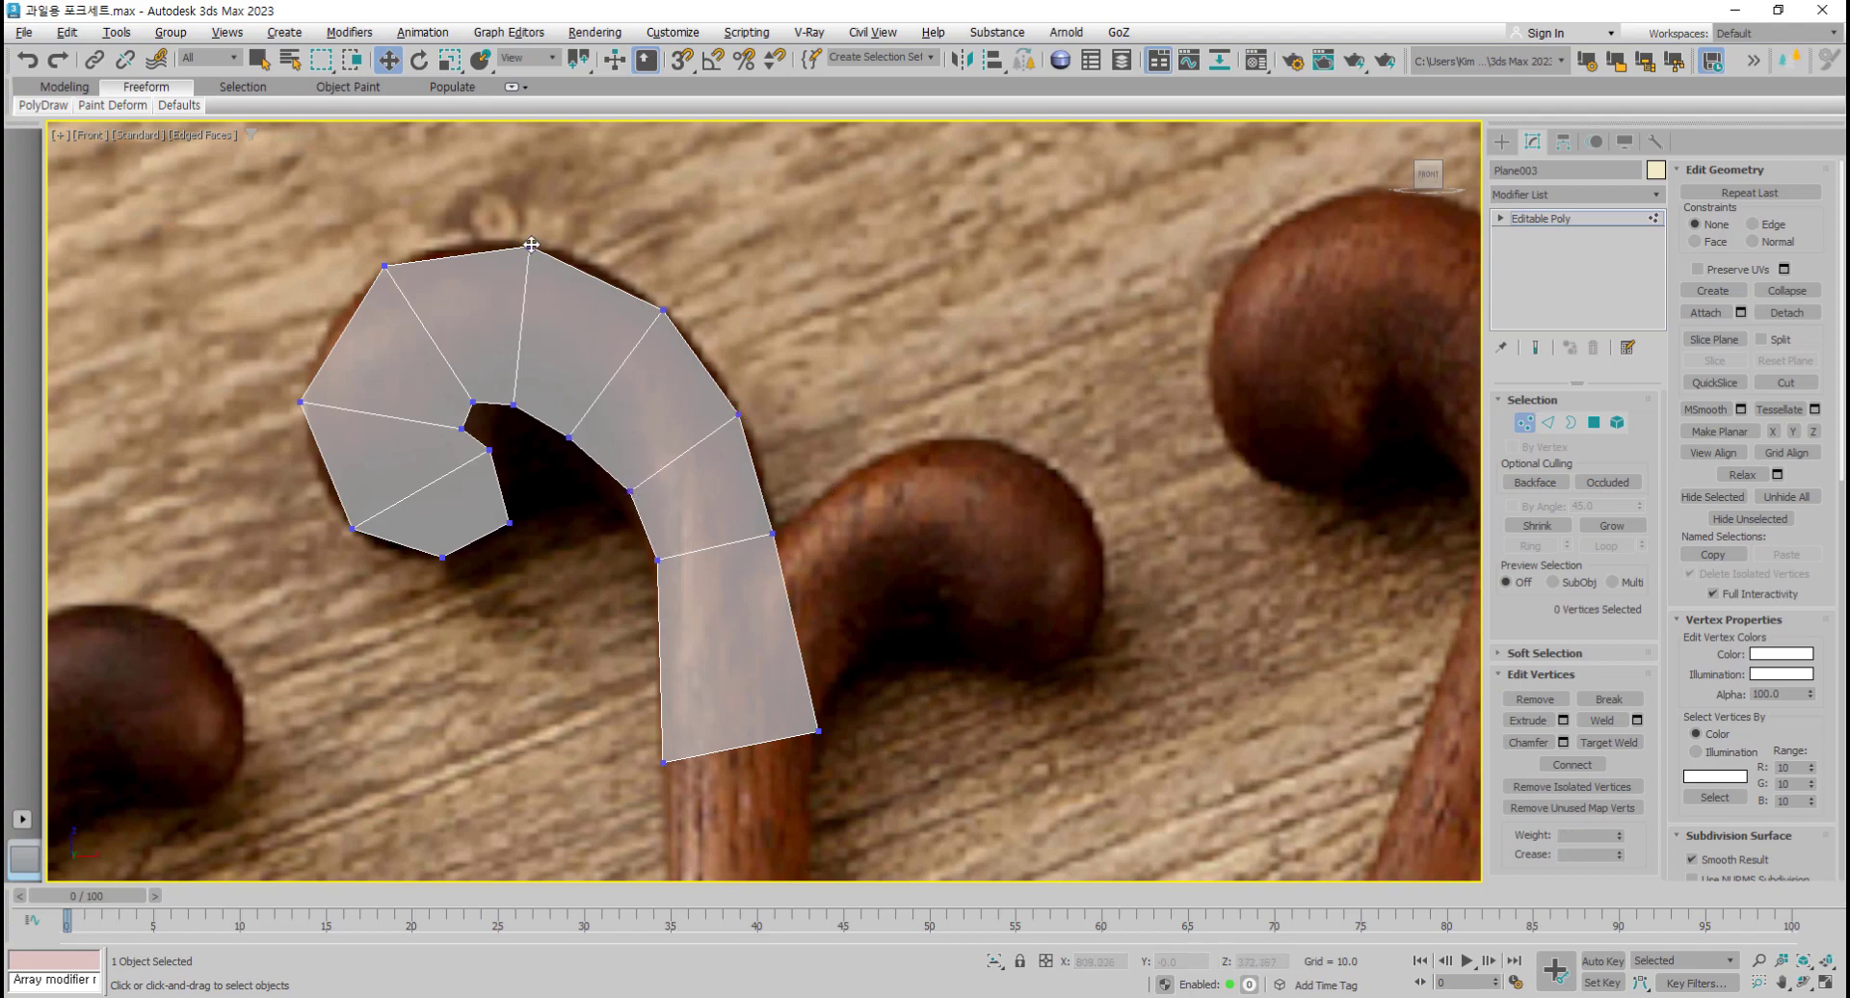
pyautogui.click(531, 245)
pyautogui.scroll(-5, 703, 573)
pyautogui.scroll(3, 628, 605)
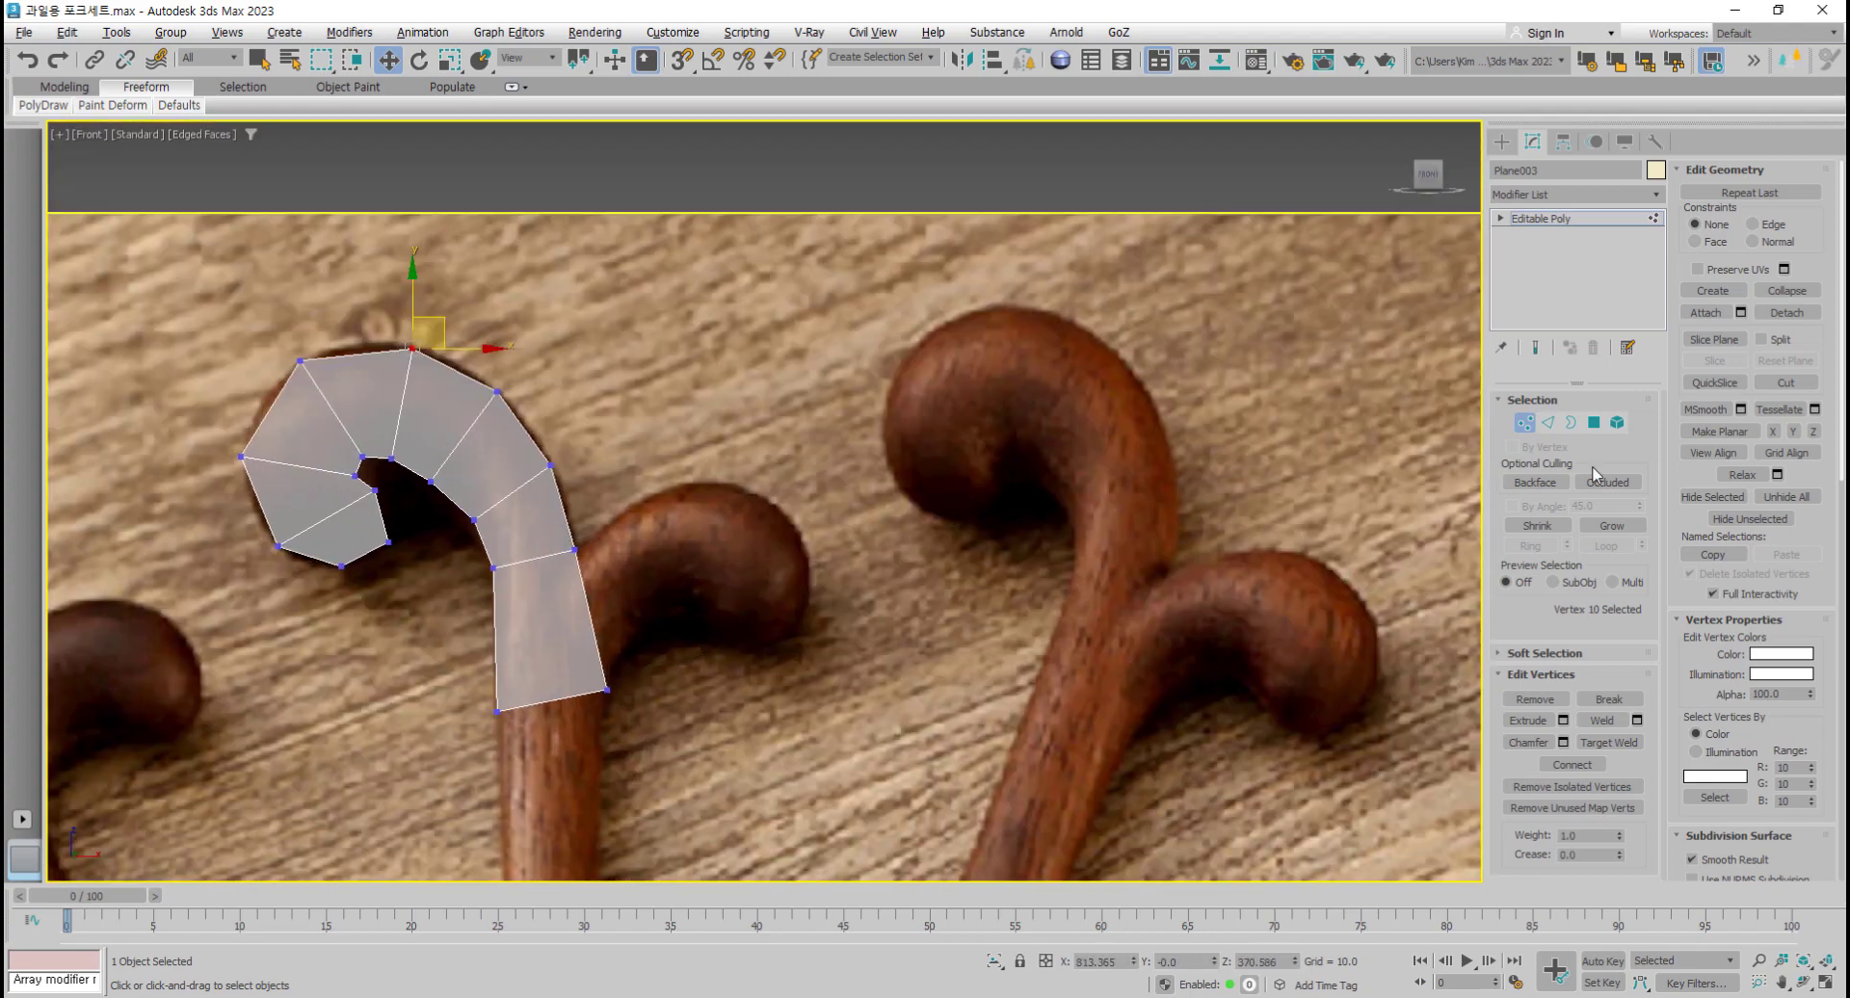
# Step: Extend the junction polygon's side edge by one segment into the smaller branch
pyautogui.press('2')
pyautogui.click(592, 605)
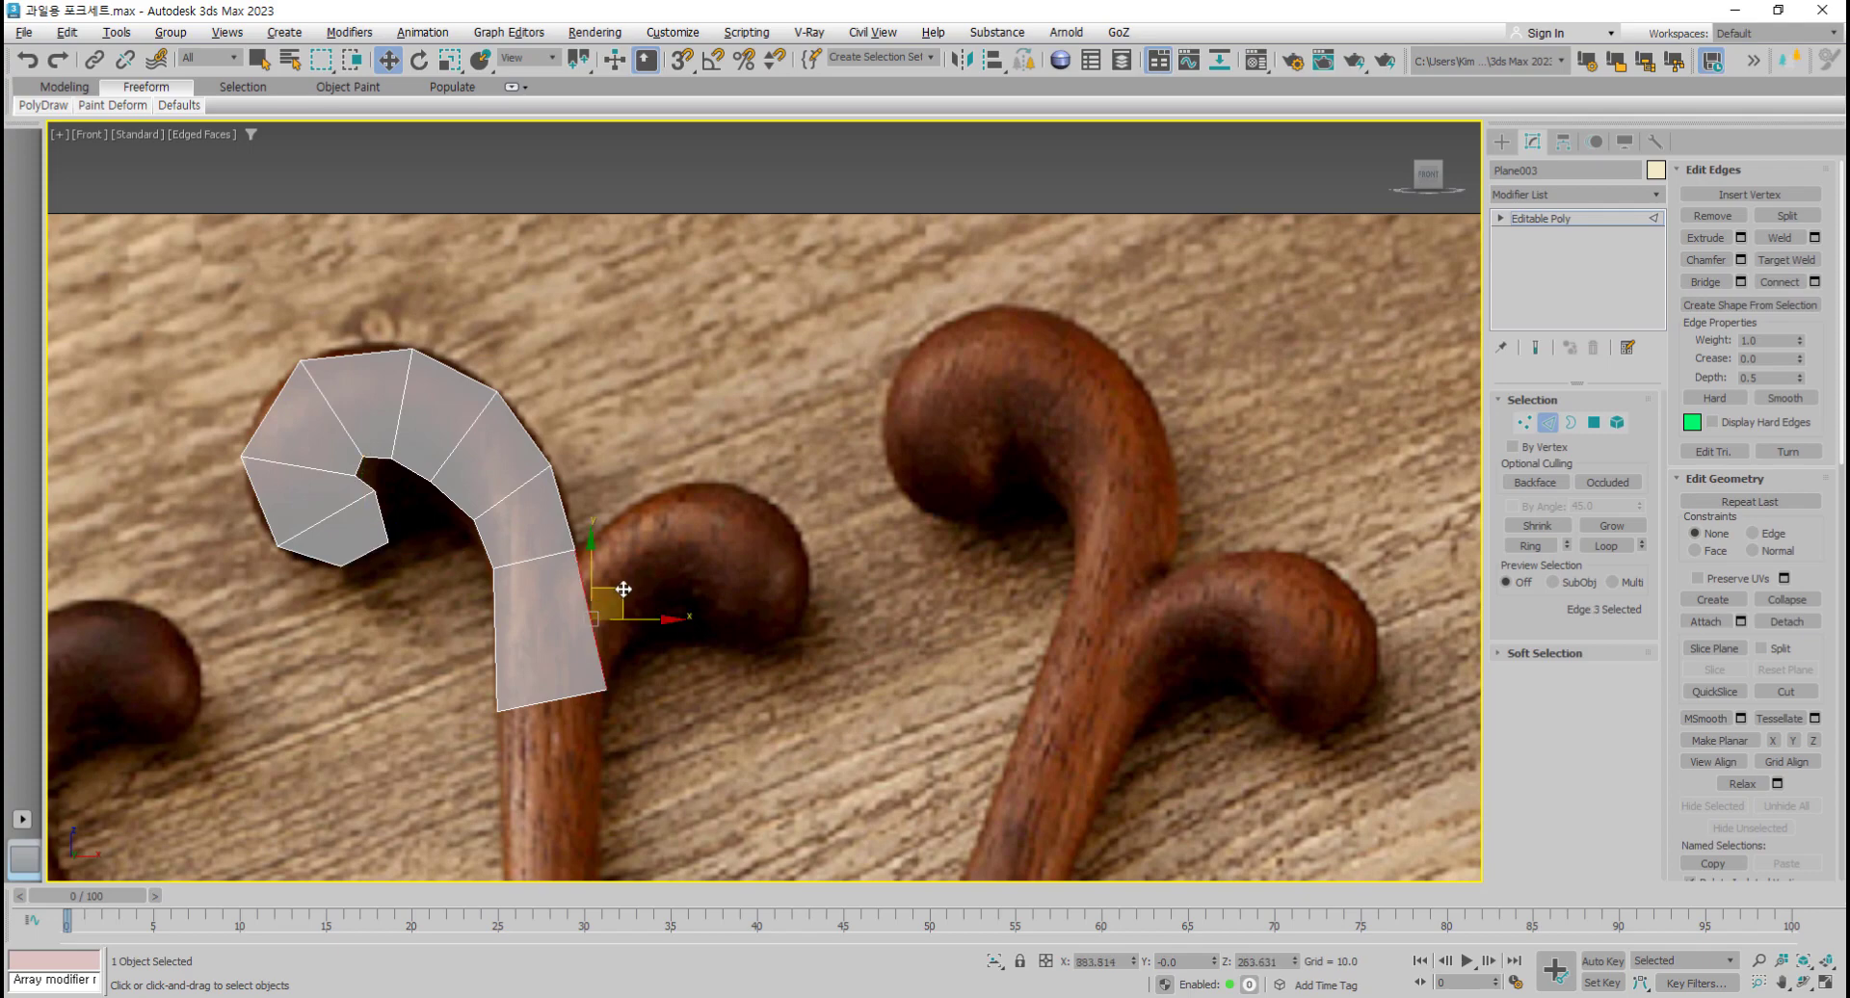
pyautogui.keyDown('shift'); pyautogui.moveTo(593, 604); pyautogui.dragTo(643, 604); pyautogui.keyUp('shift')
pyautogui.scroll(5, 644, 604)
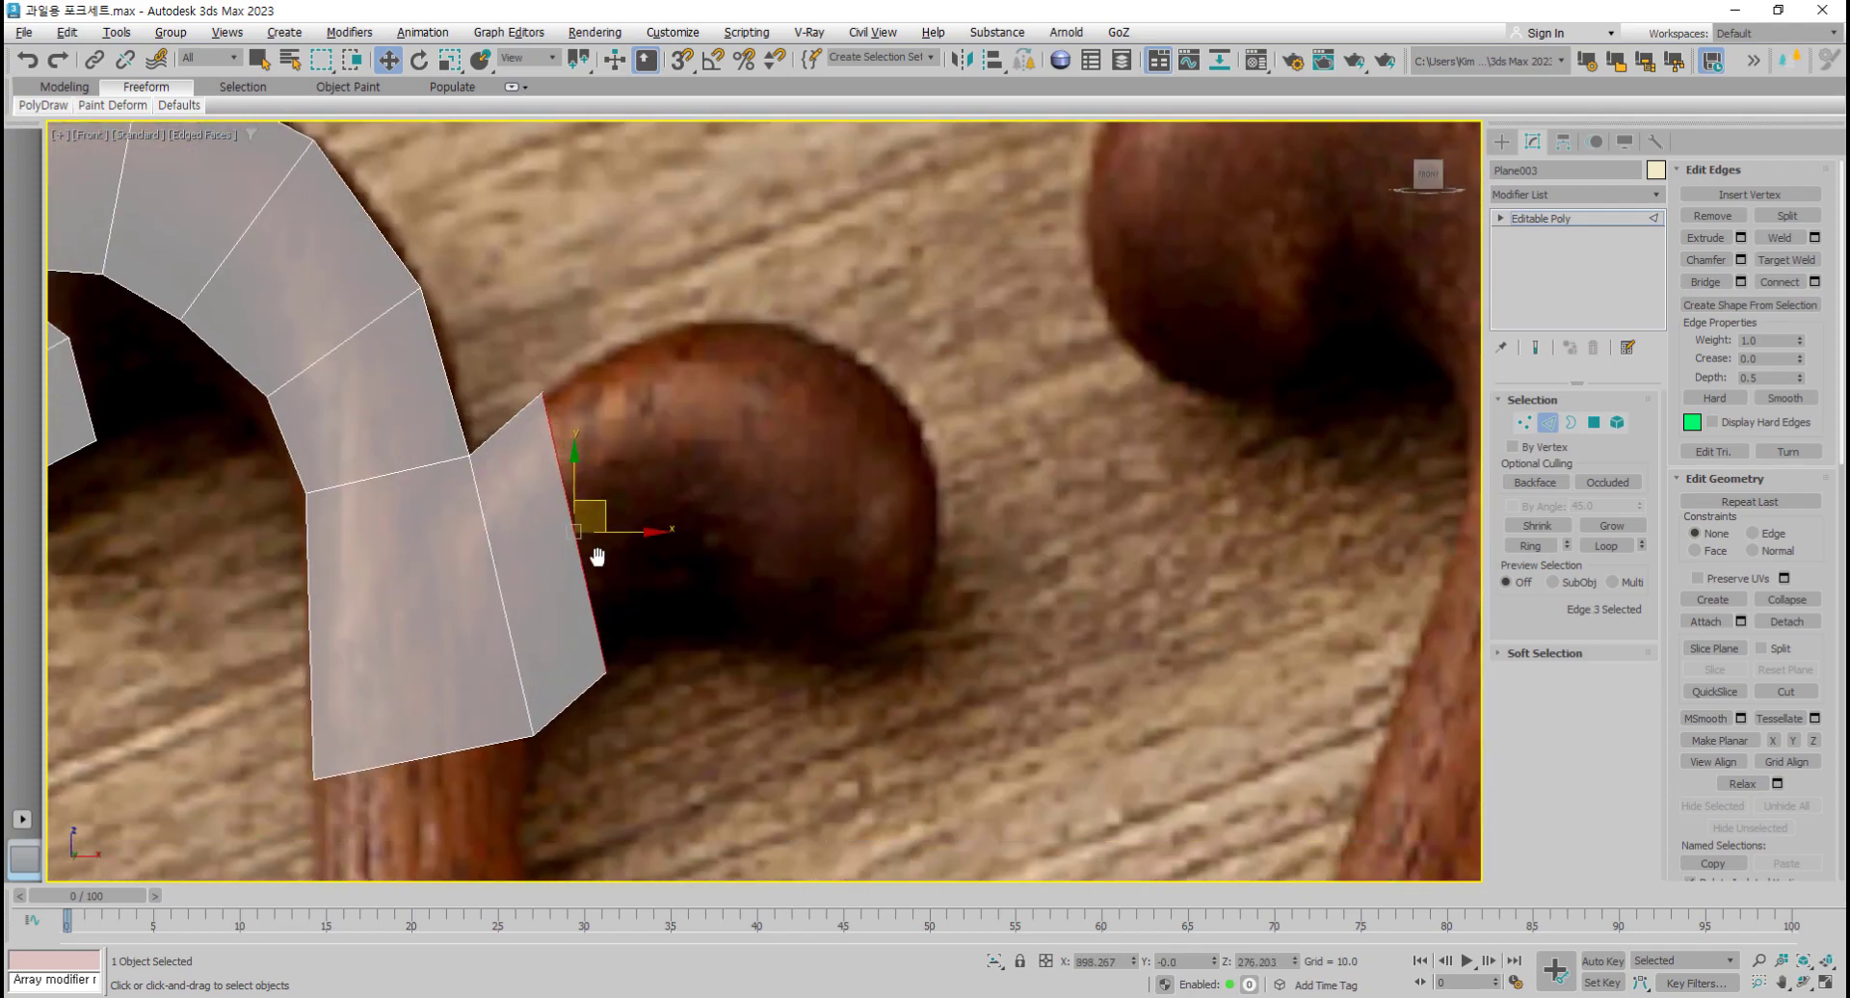
# Step: Extend the strip along the smaller branch and around its curl to the tip, rotating and narrowing the end edges to match
pyautogui.press('e')
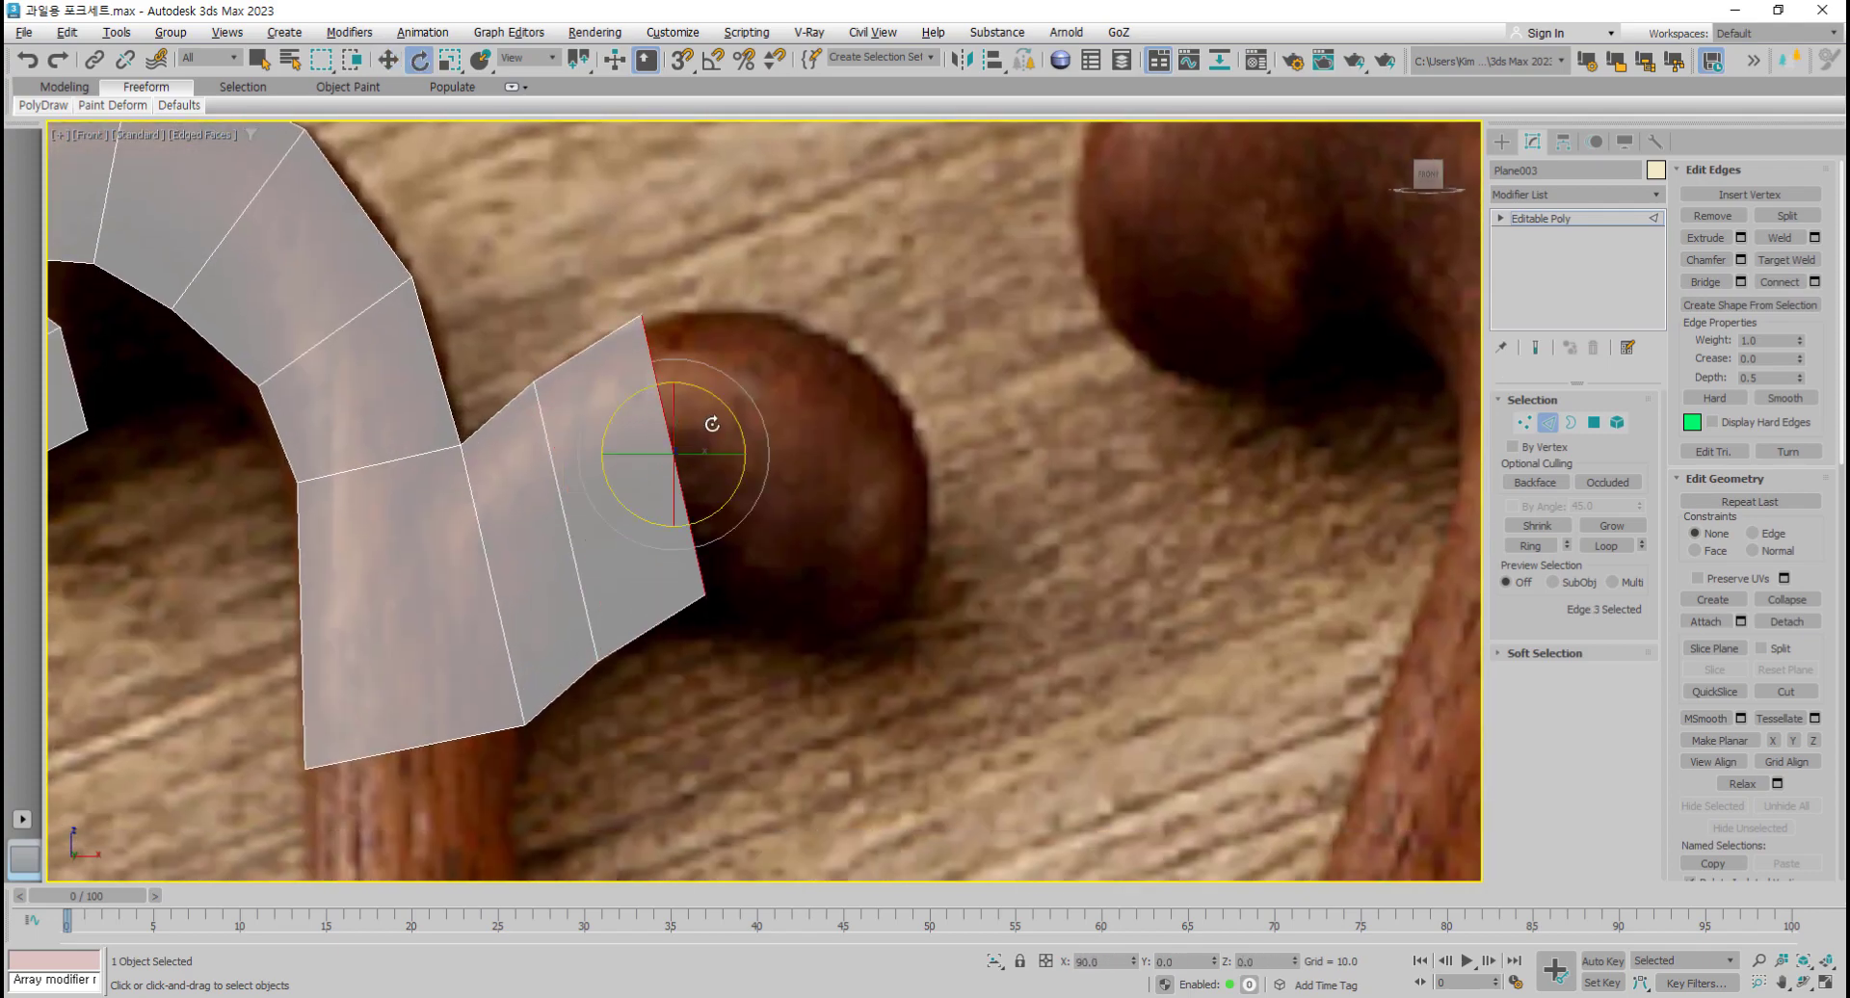
pyautogui.moveTo(726, 407); pyautogui.dragTo(863, 580)
pyautogui.press('w')
pyautogui.press('e')
pyautogui.press('w')
pyautogui.press('e')
pyautogui.press('r')
pyautogui.press('w')
pyautogui.moveTo(874, 515)
pyautogui.mouseDown()
pyautogui.moveTo(881, 559)
pyautogui.moveTo(874, 535)
pyautogui.mouseUp()
pyautogui.moveTo(875, 524); pyautogui.dragTo(851, 518, button='middle')
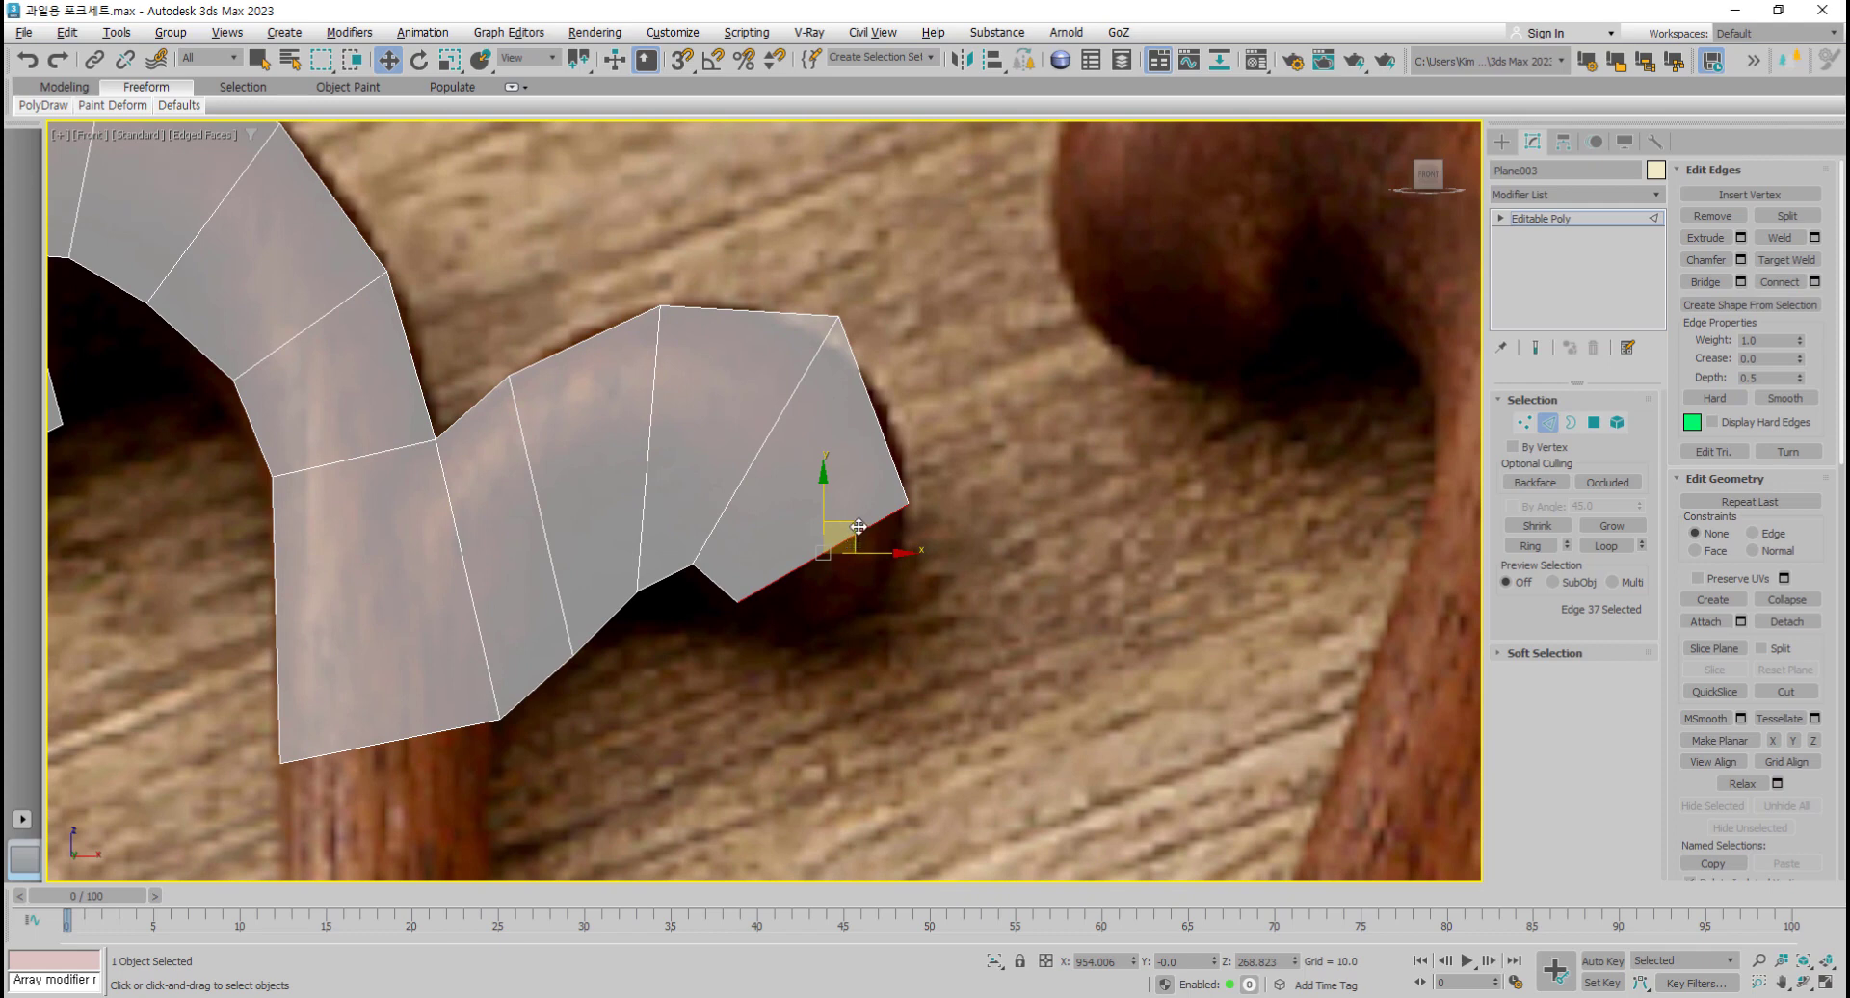
pyautogui.keyDown('shift'); pyautogui.moveTo(859, 527); pyautogui.dragTo(879, 609); pyautogui.keyUp('shift')
pyautogui.moveTo(855, 633); pyautogui.dragTo(867, 751)
# Step: Move the vertices on the smaller curl's upper outline and inner bend to match the reference
pyautogui.click(1523, 423)
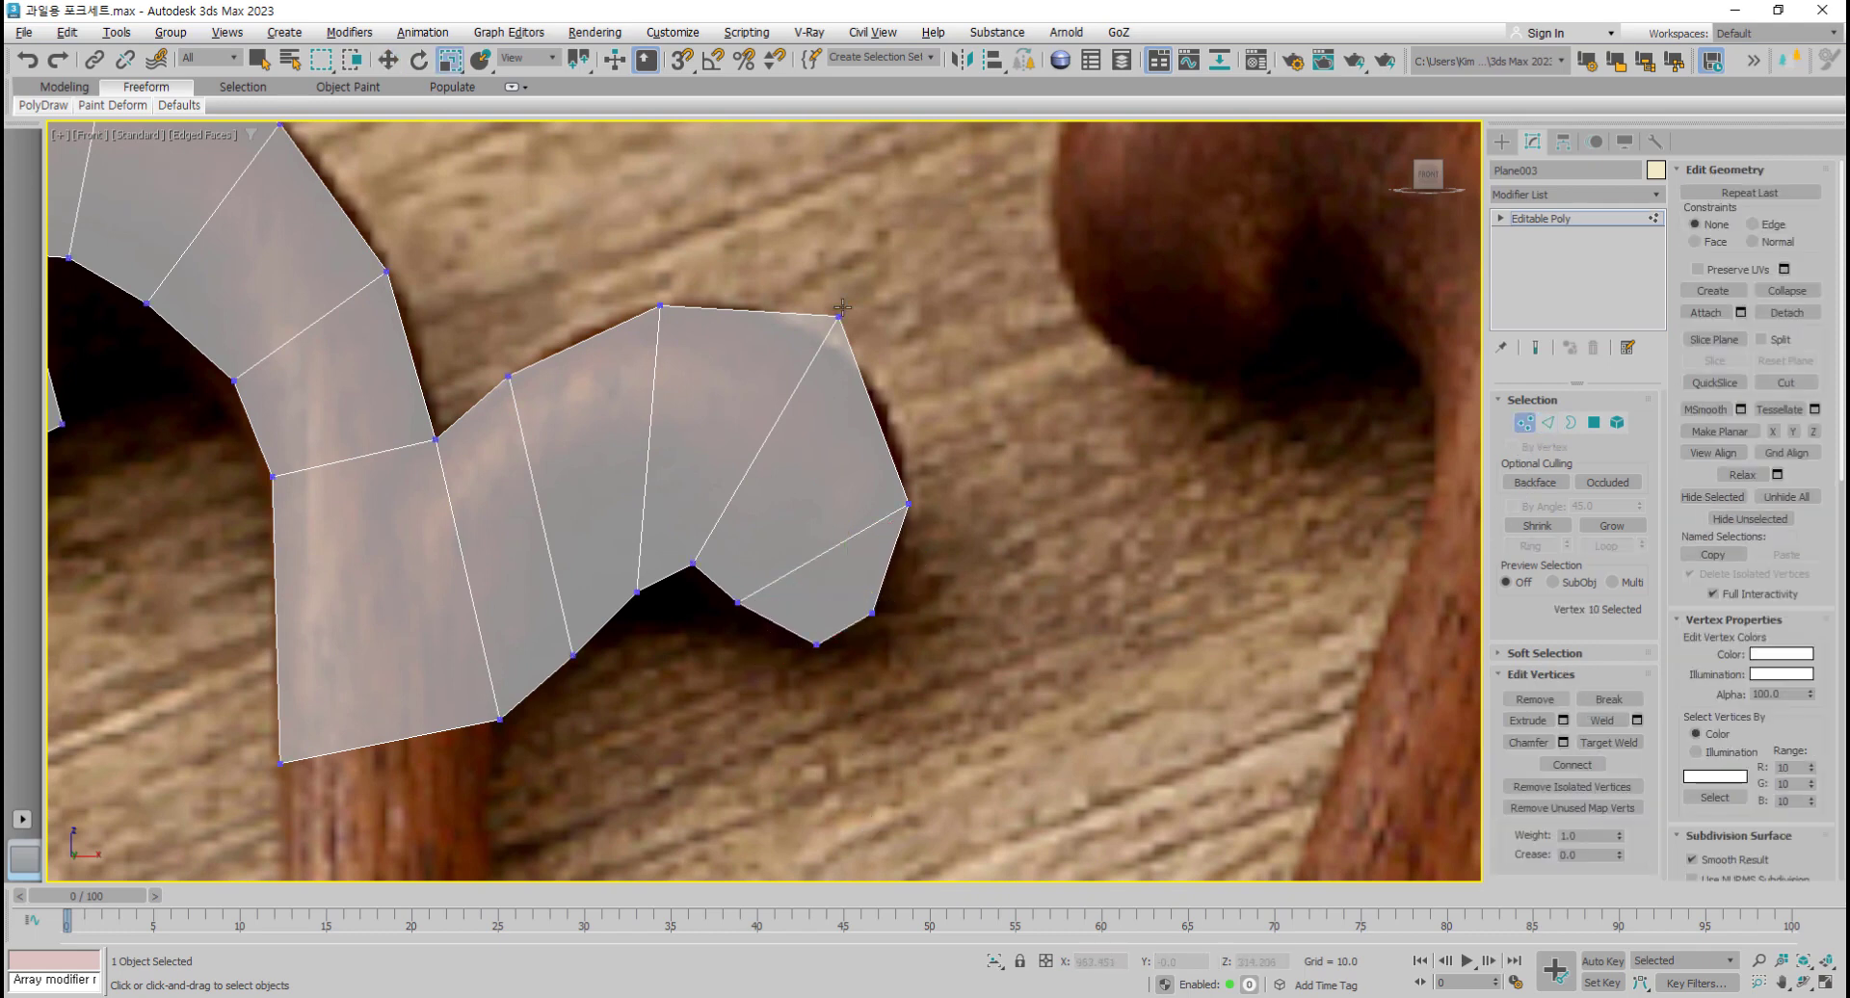
pyautogui.click(835, 328)
pyautogui.press('w')
pyautogui.moveTo(864, 306); pyautogui.dragTo(857, 313)
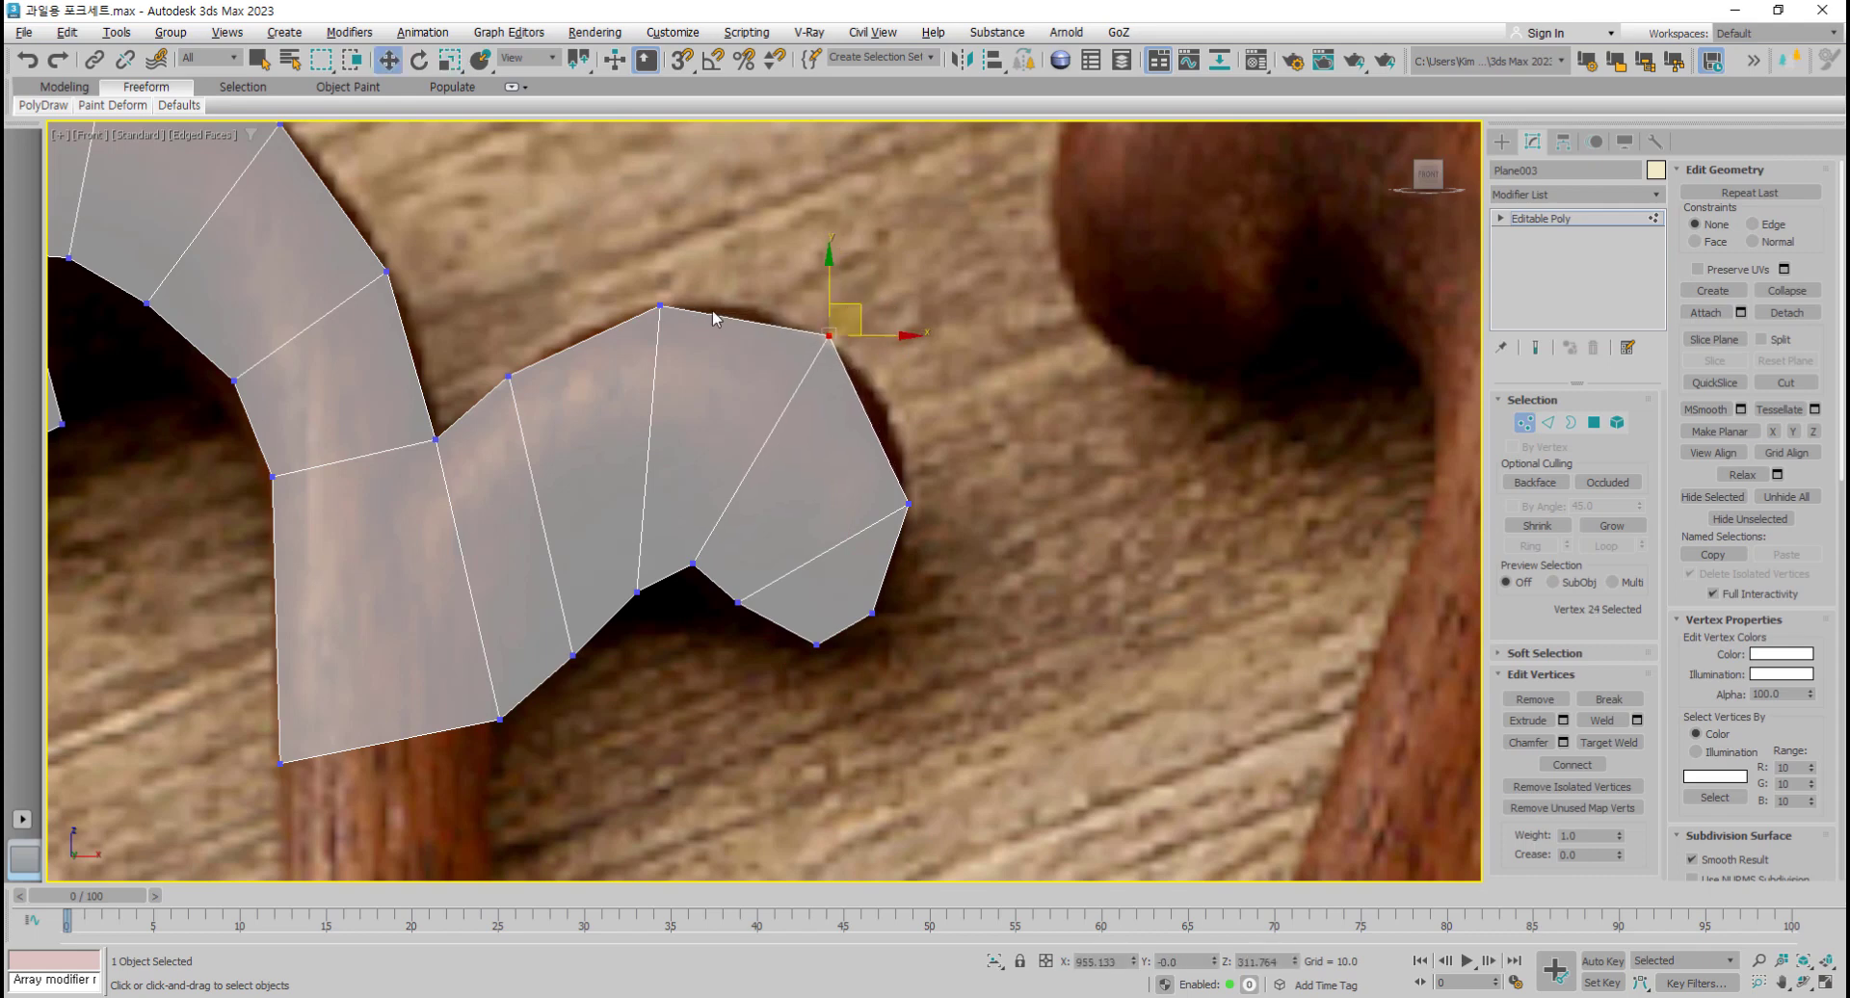
pyautogui.click(659, 308)
pyautogui.moveTo(694, 564)
pyautogui.mouseDown()
pyautogui.moveTo(710, 554)
pyautogui.moveTo(660, 576)
pyautogui.mouseUp()
pyautogui.moveTo(659, 310); pyautogui.dragTo(628, 315)
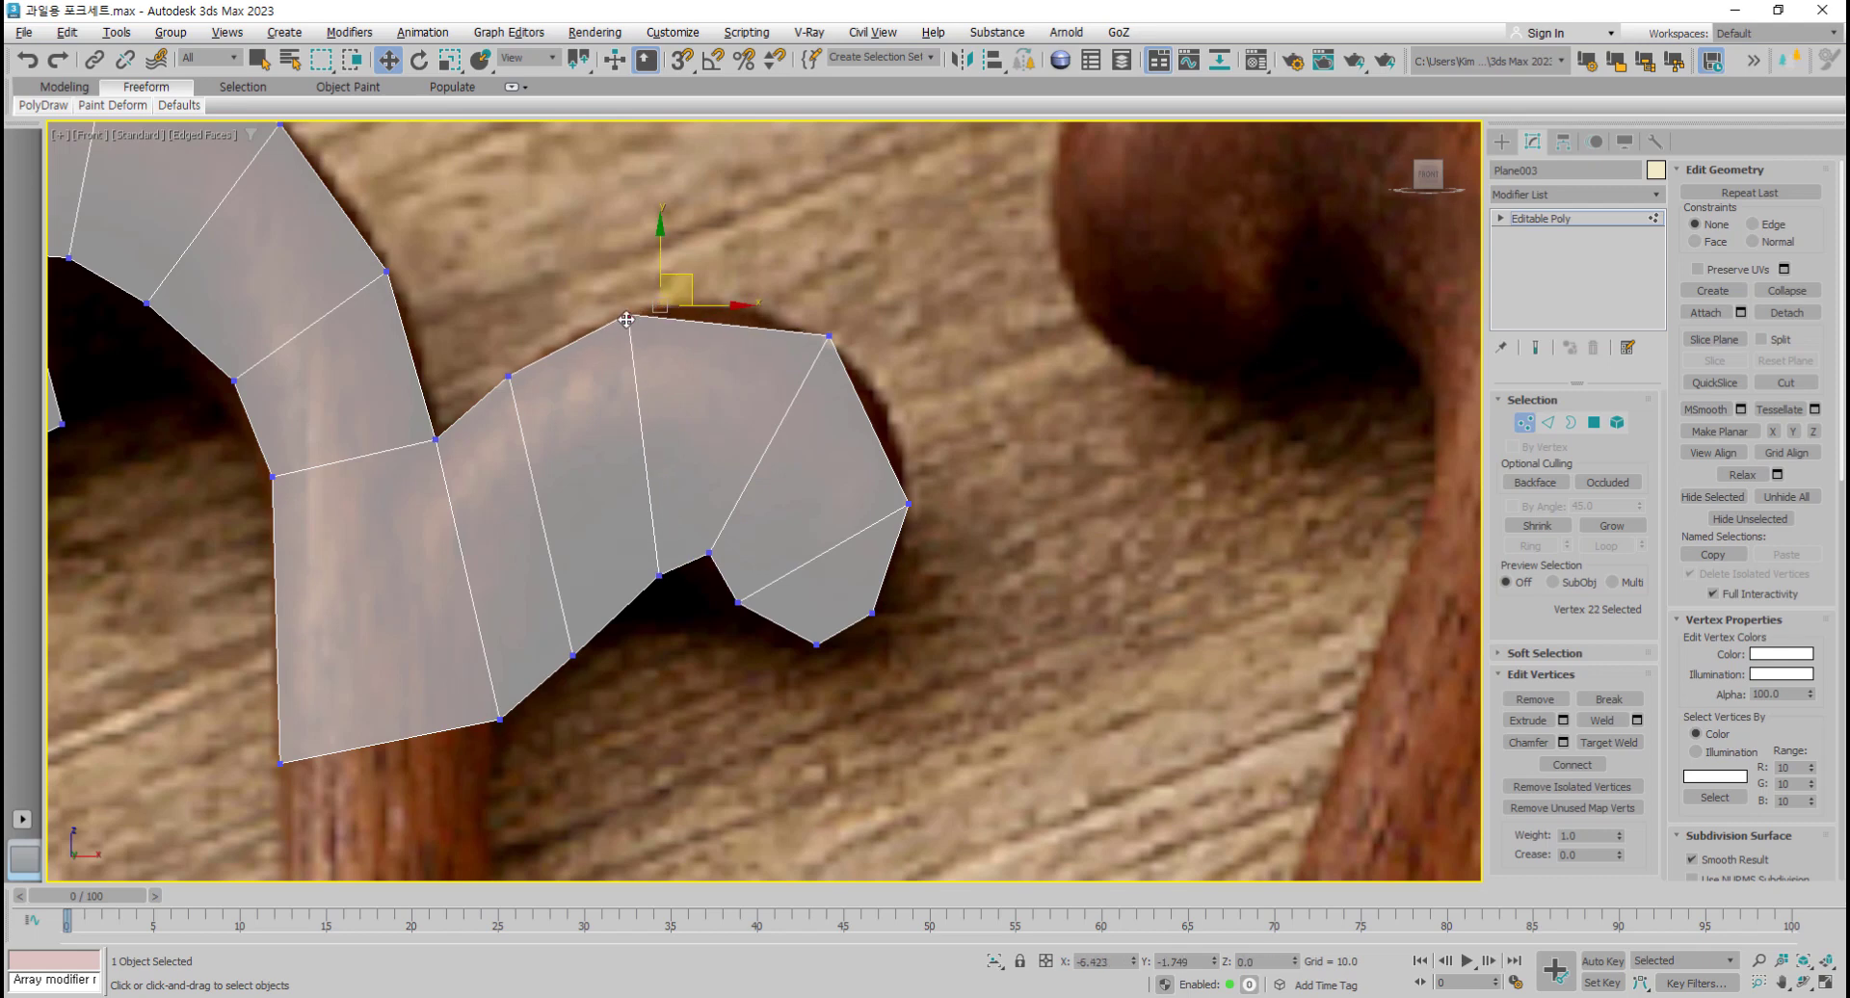
# Step: Adjust the upper and lower vertices along the smaller branch between the junction and its inner bend
pyautogui.moveTo(507, 377); pyautogui.dragTo(508, 397)
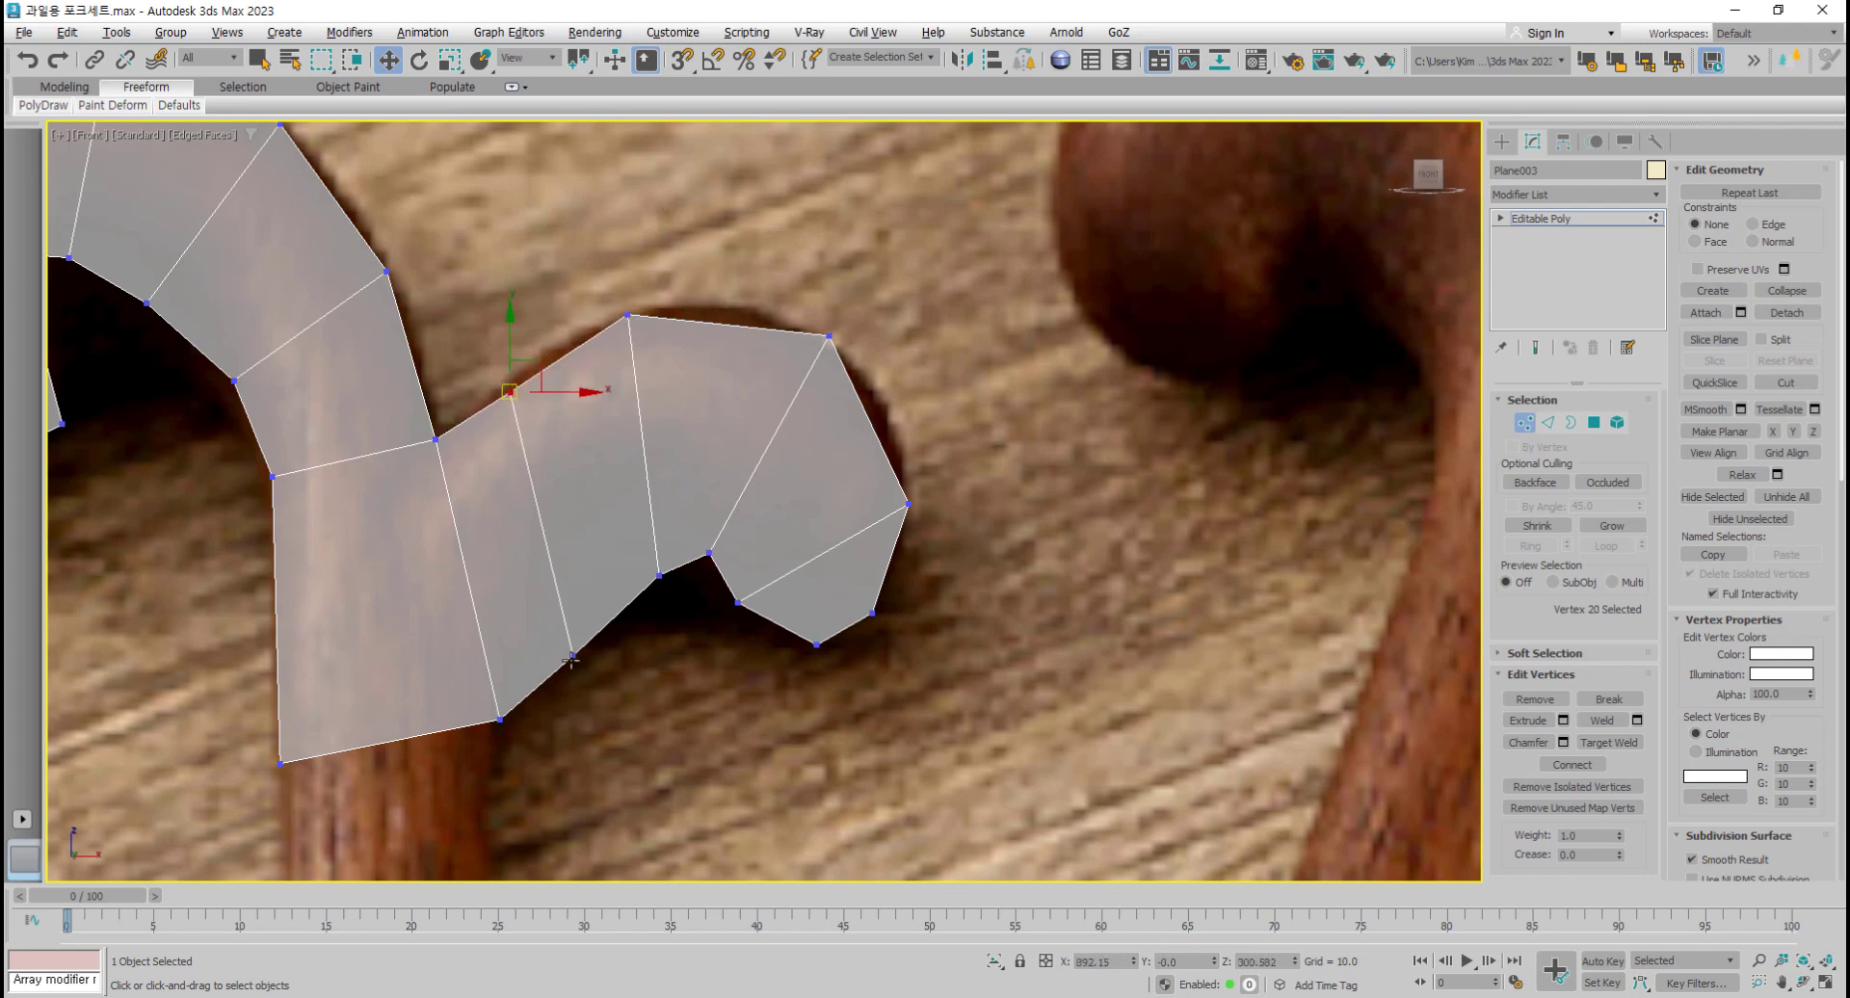
pyautogui.moveTo(573, 655); pyautogui.dragTo(572, 637)
pyautogui.moveTo(659, 576); pyautogui.dragTo(643, 567)
pyautogui.click(737, 603)
pyautogui.click(717, 622)
pyautogui.scroll(-4, 713, 622)
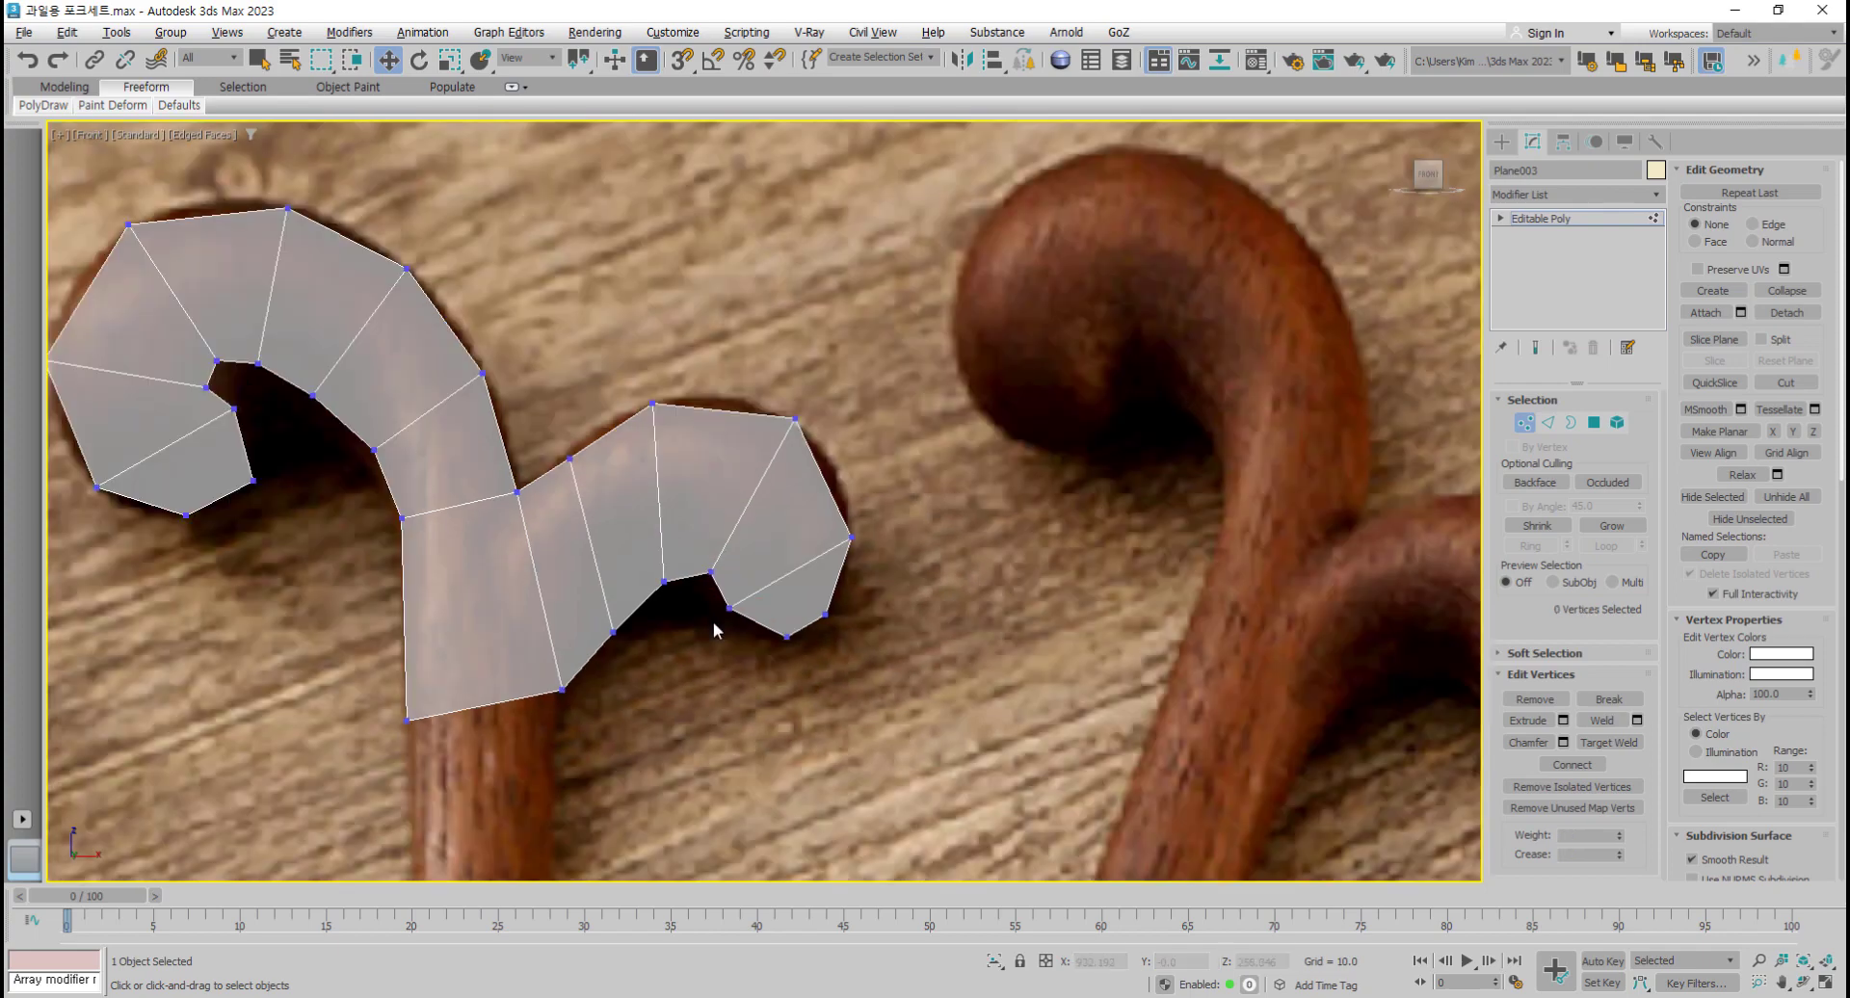
pyautogui.moveTo(707, 688); pyautogui.dragTo(735, 602, button='middle')
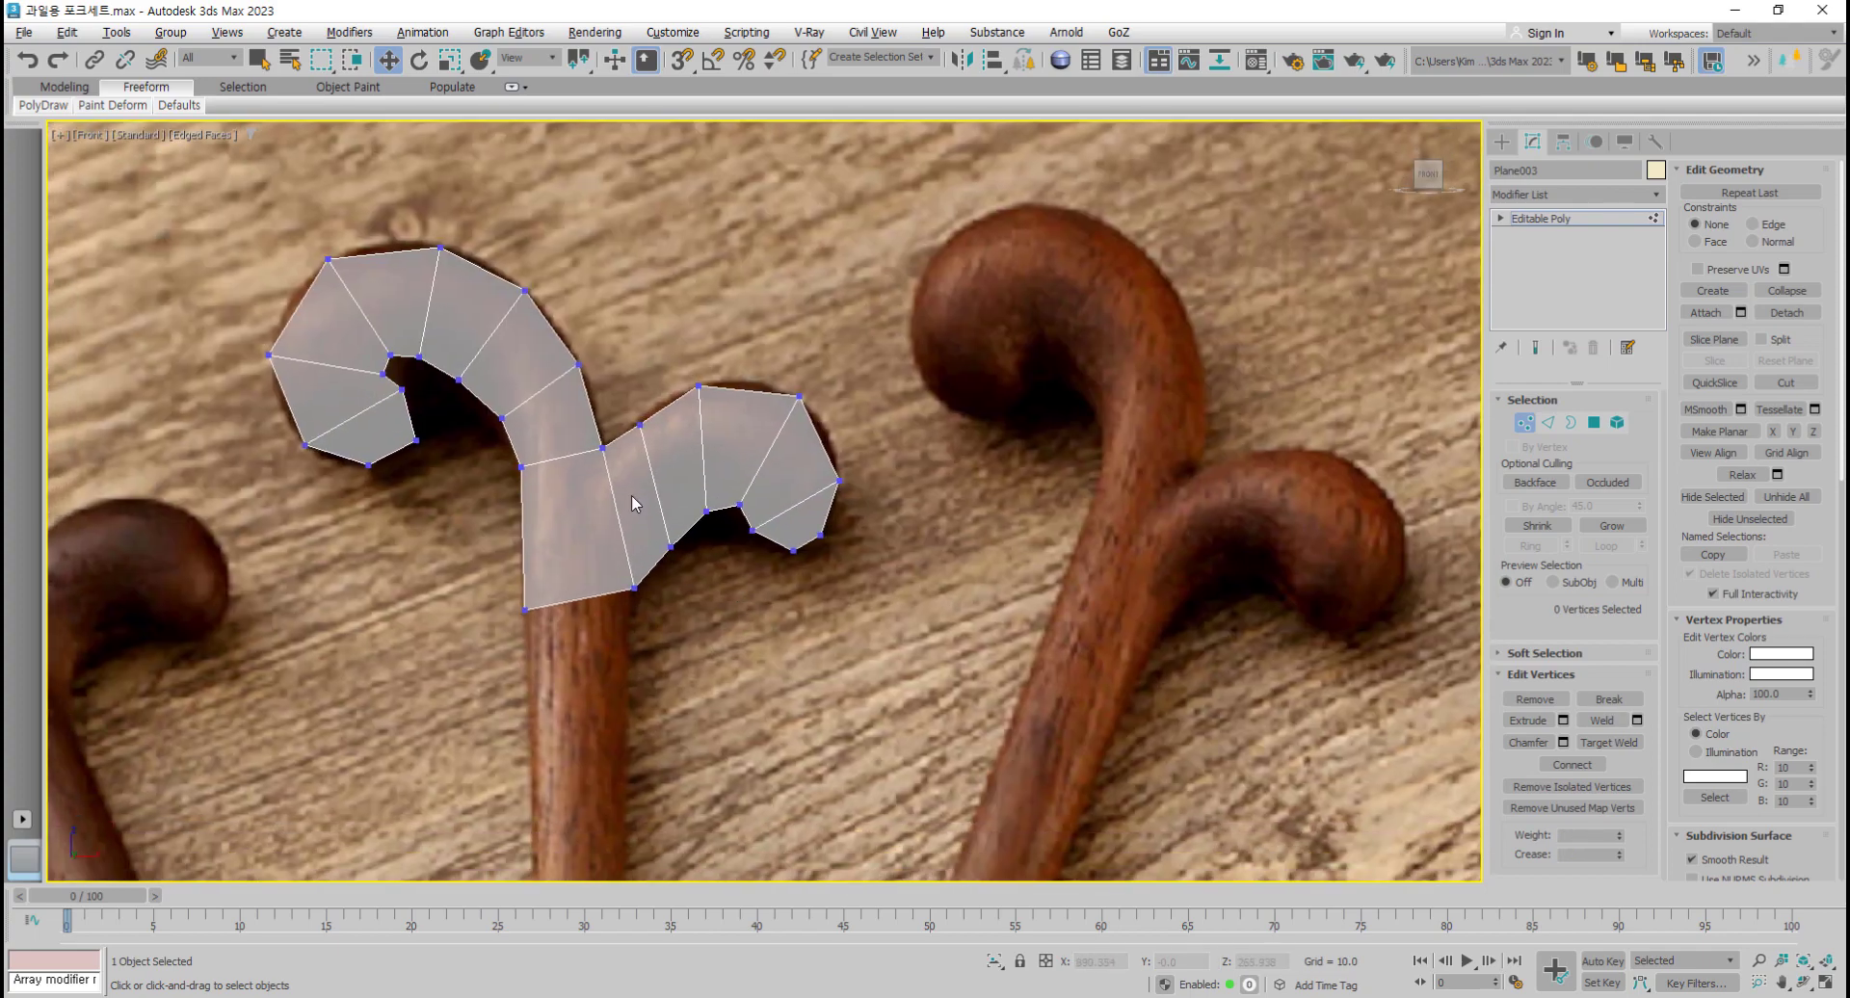
# Step: Try to extend the junction polygon's slanted lower edge straight down the stem
pyautogui.click(642, 426)
pyautogui.click(1547, 422)
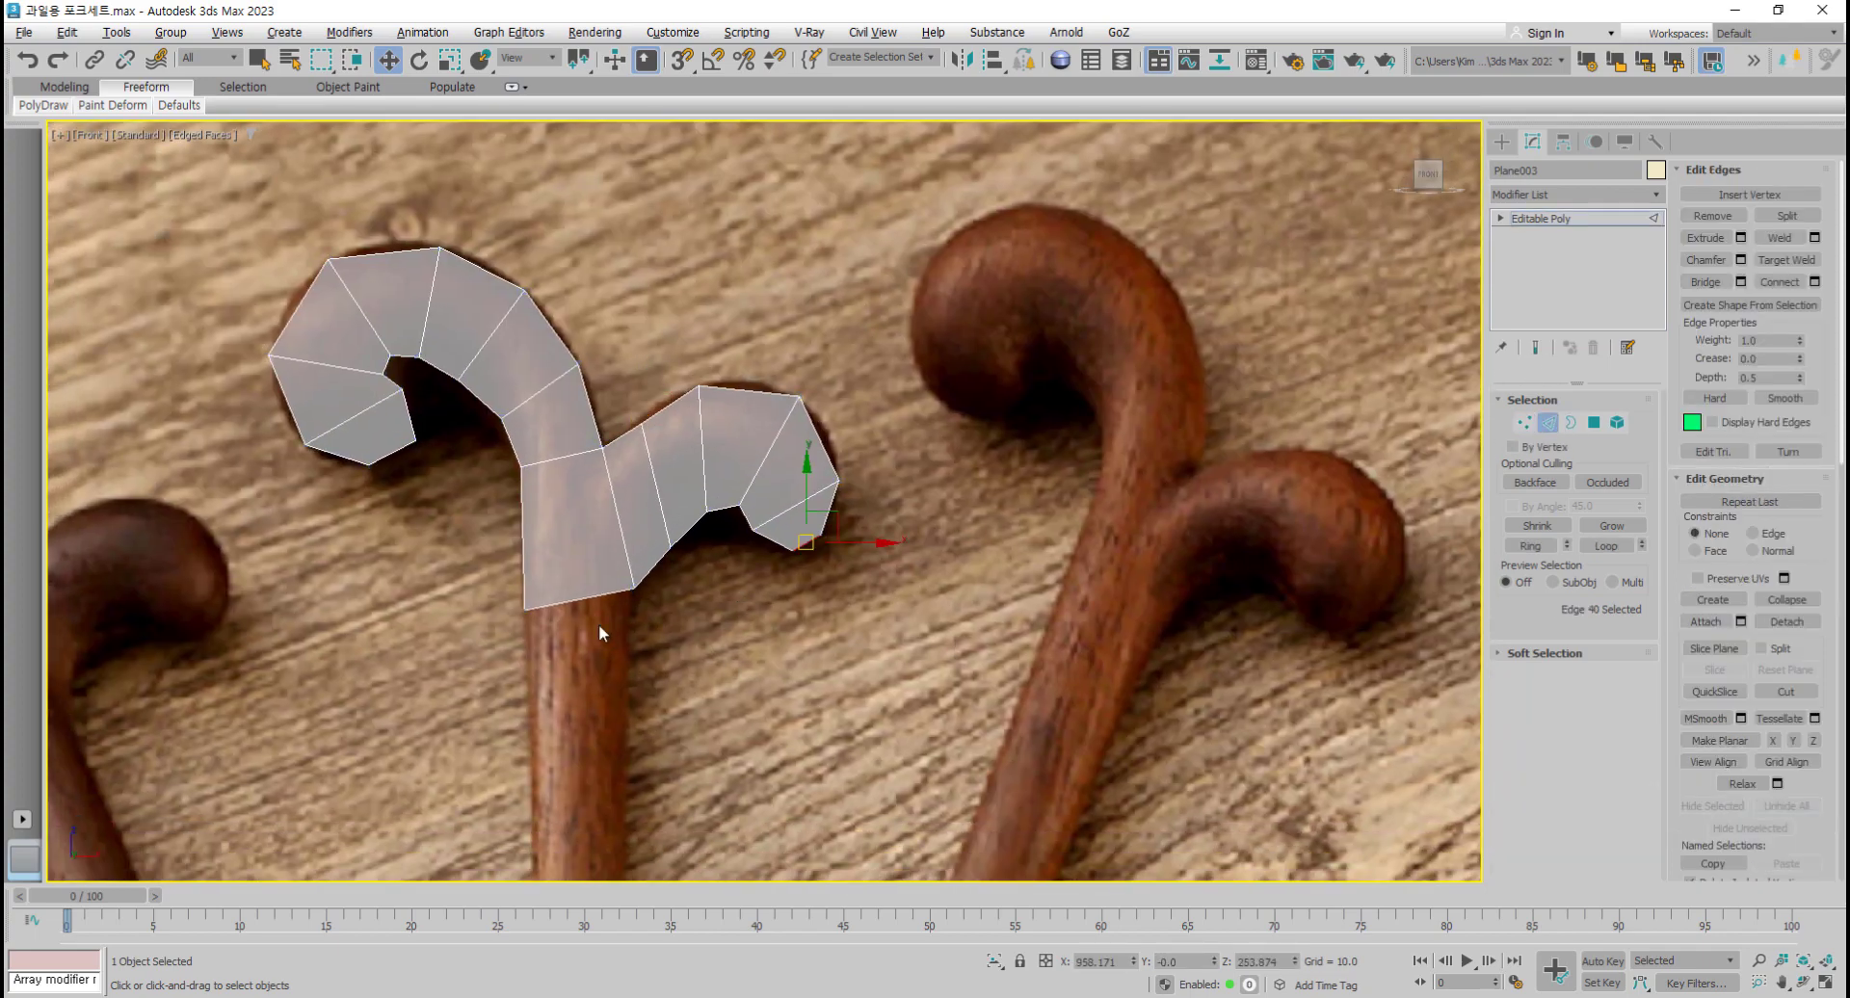
pyautogui.click(583, 597)
pyautogui.scroll(-2, 589, 593)
pyautogui.moveTo(590, 590); pyautogui.dragTo(588, 547, button='middle')
pyautogui.keyDown('shift'); pyautogui.moveTo(582, 484); pyautogui.dragTo(581, 612); pyautogui.keyUp('shift')
pyautogui.scroll(4, 583, 666)
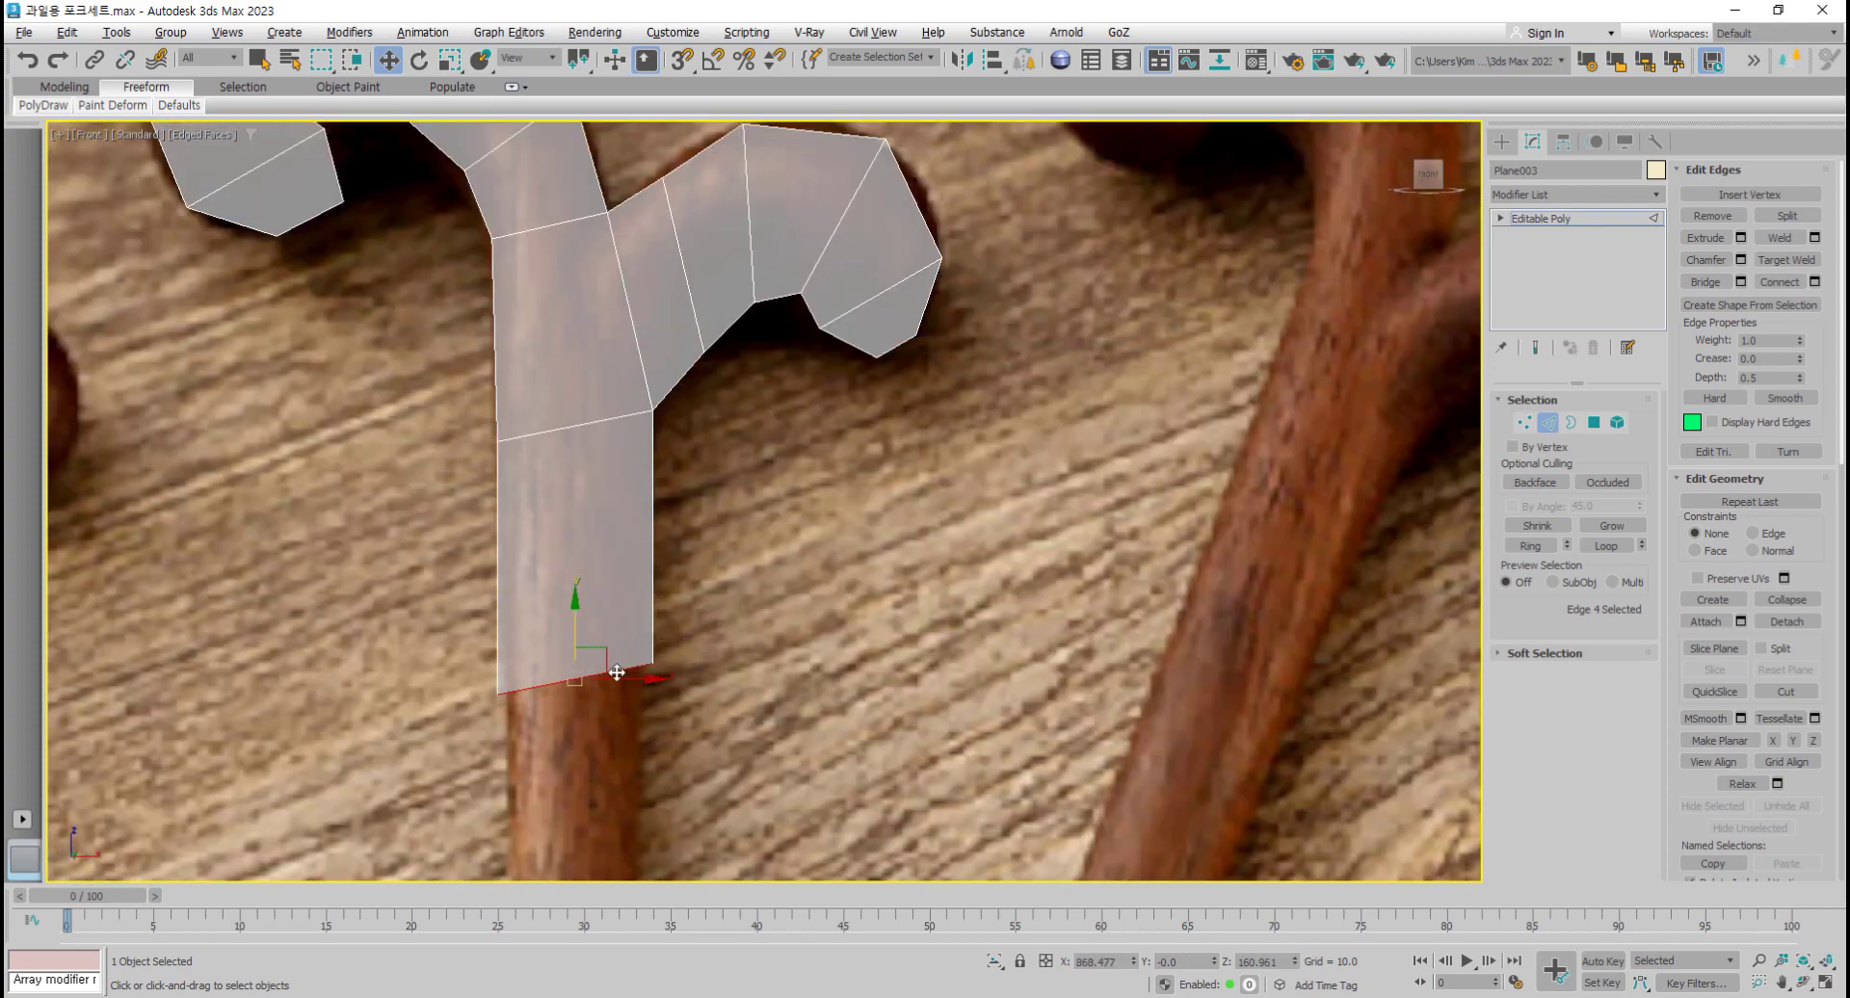
pyautogui.hotkey('ctrl', 'z')
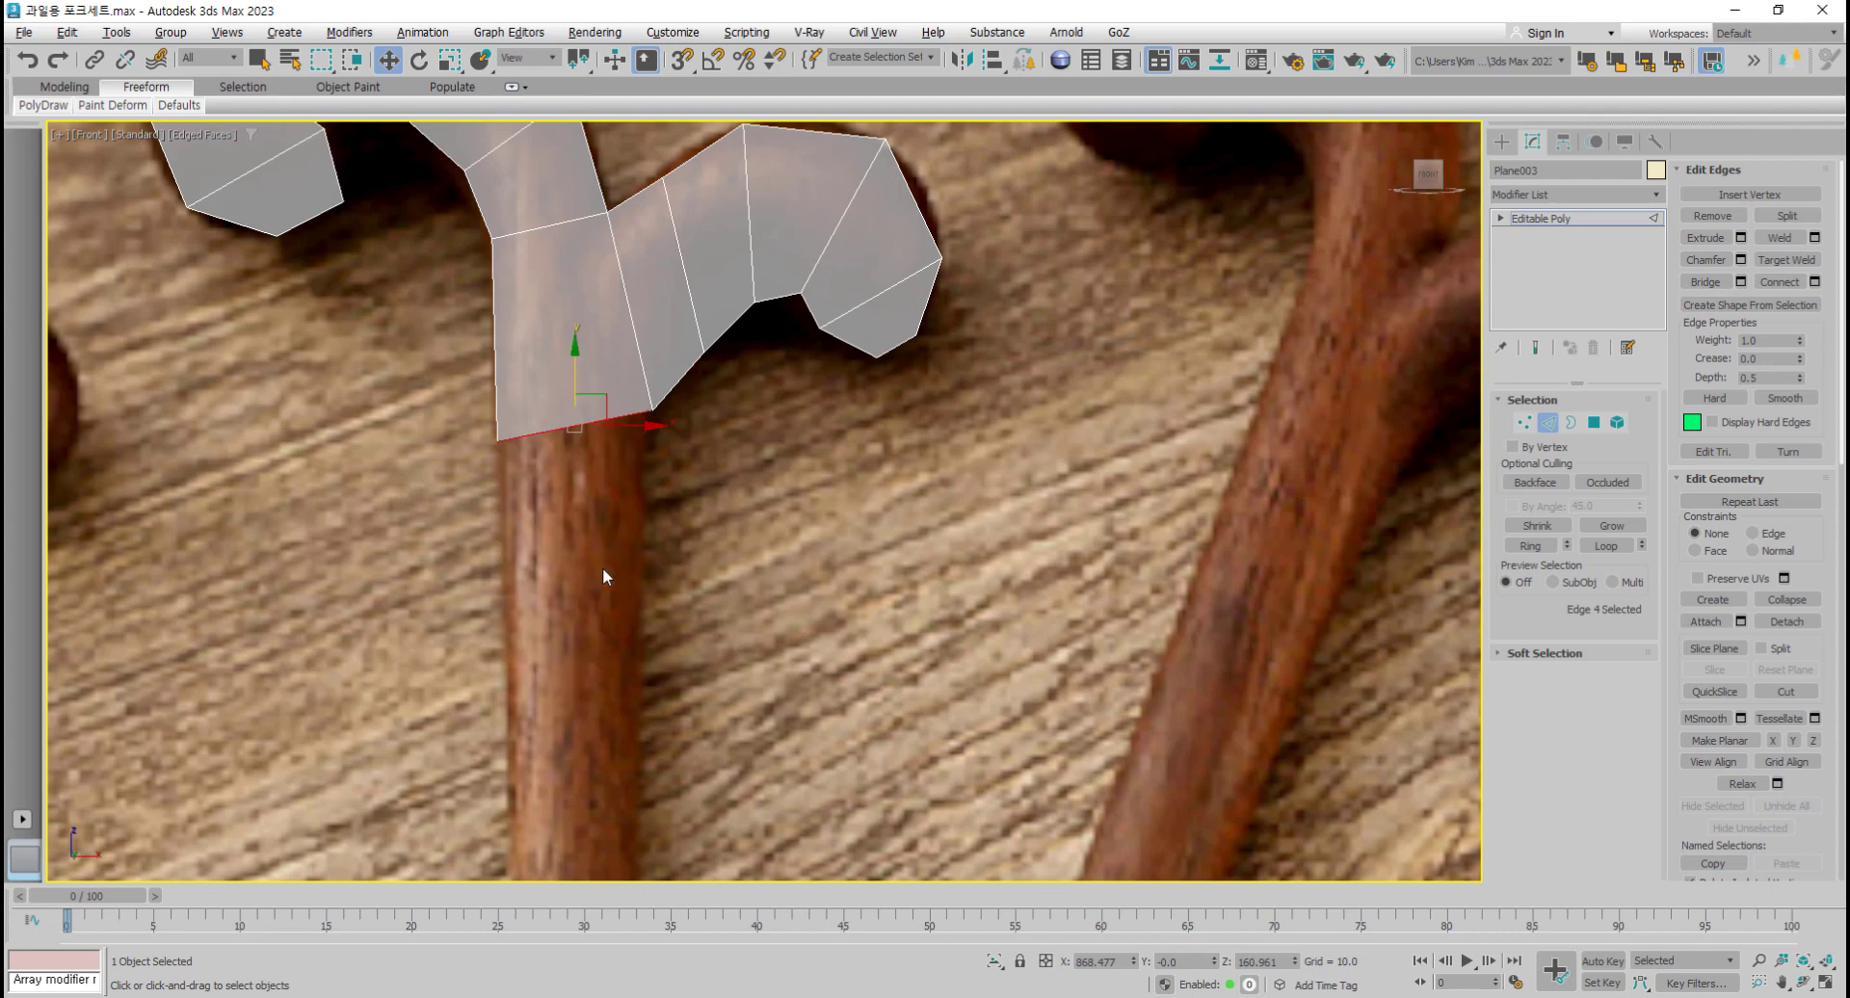
# Step: Flatten the junction polygon's two lower vertices to a horizontal line by scaling them vertically
pyautogui.press('1')
pyautogui.click(497, 440)
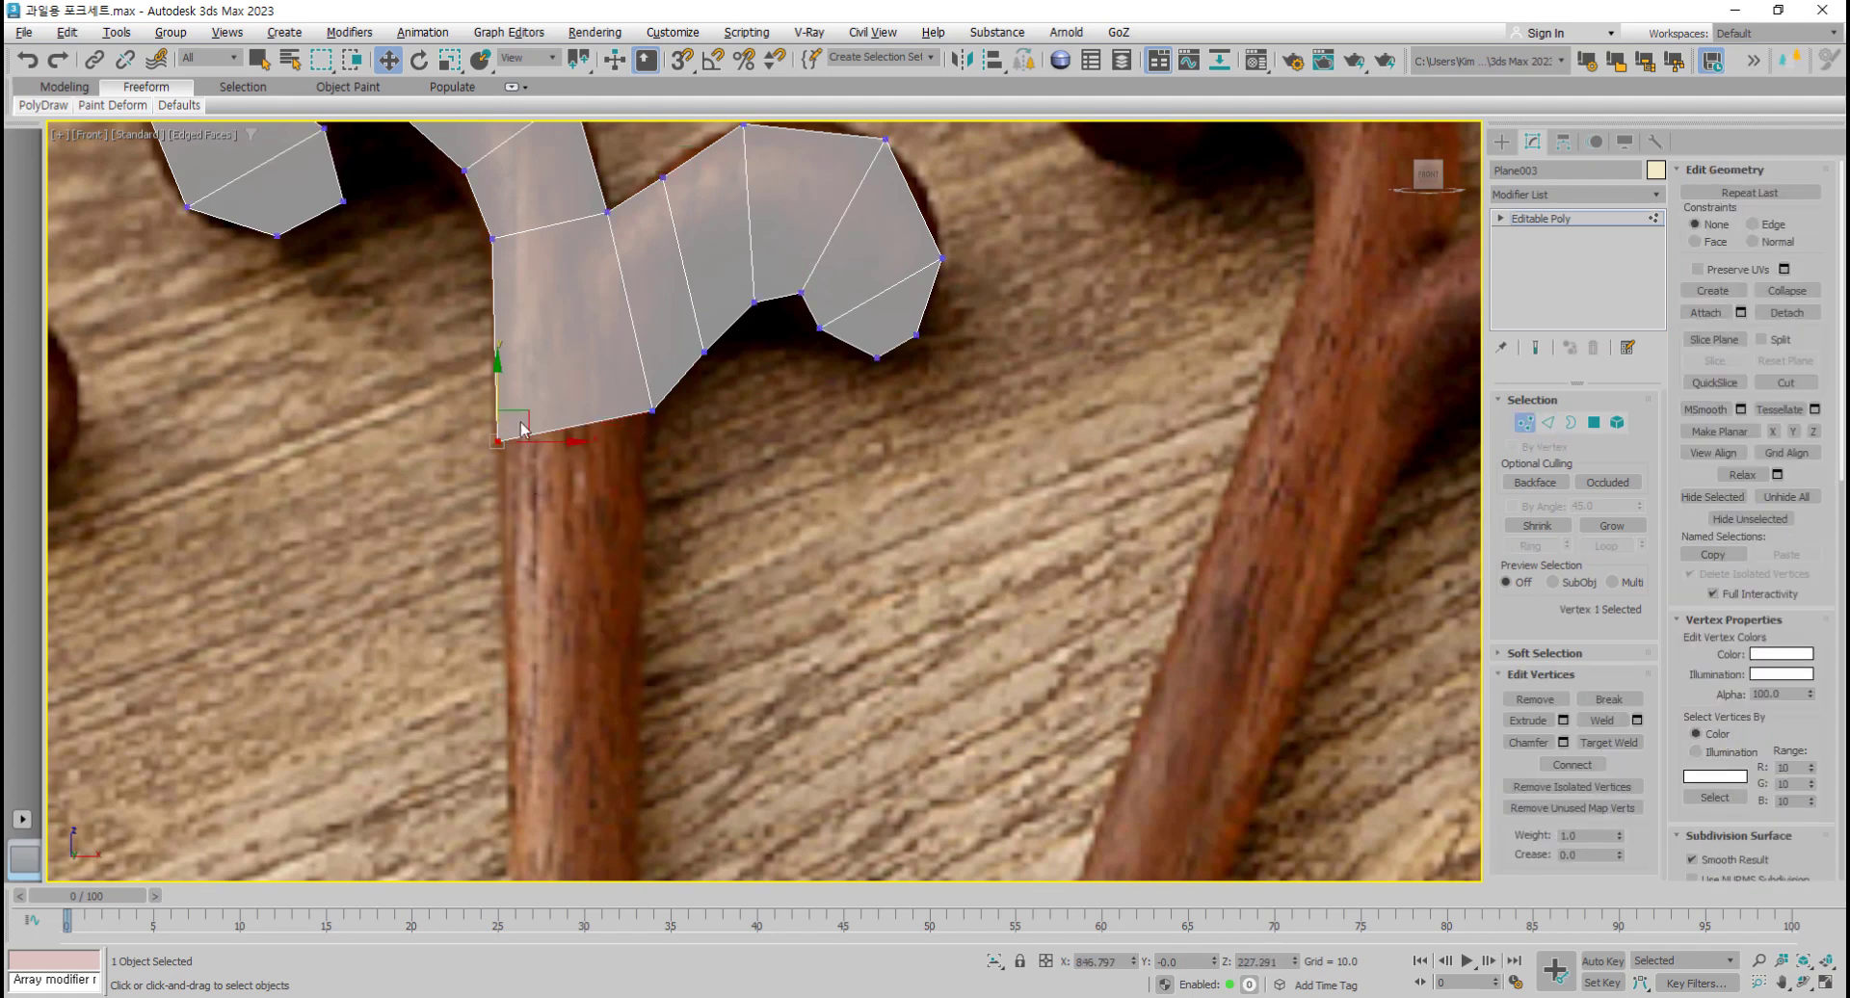
pyautogui.moveTo(500, 399); pyautogui.dragTo(719, 477)
pyautogui.scroll(3, 527, 449)
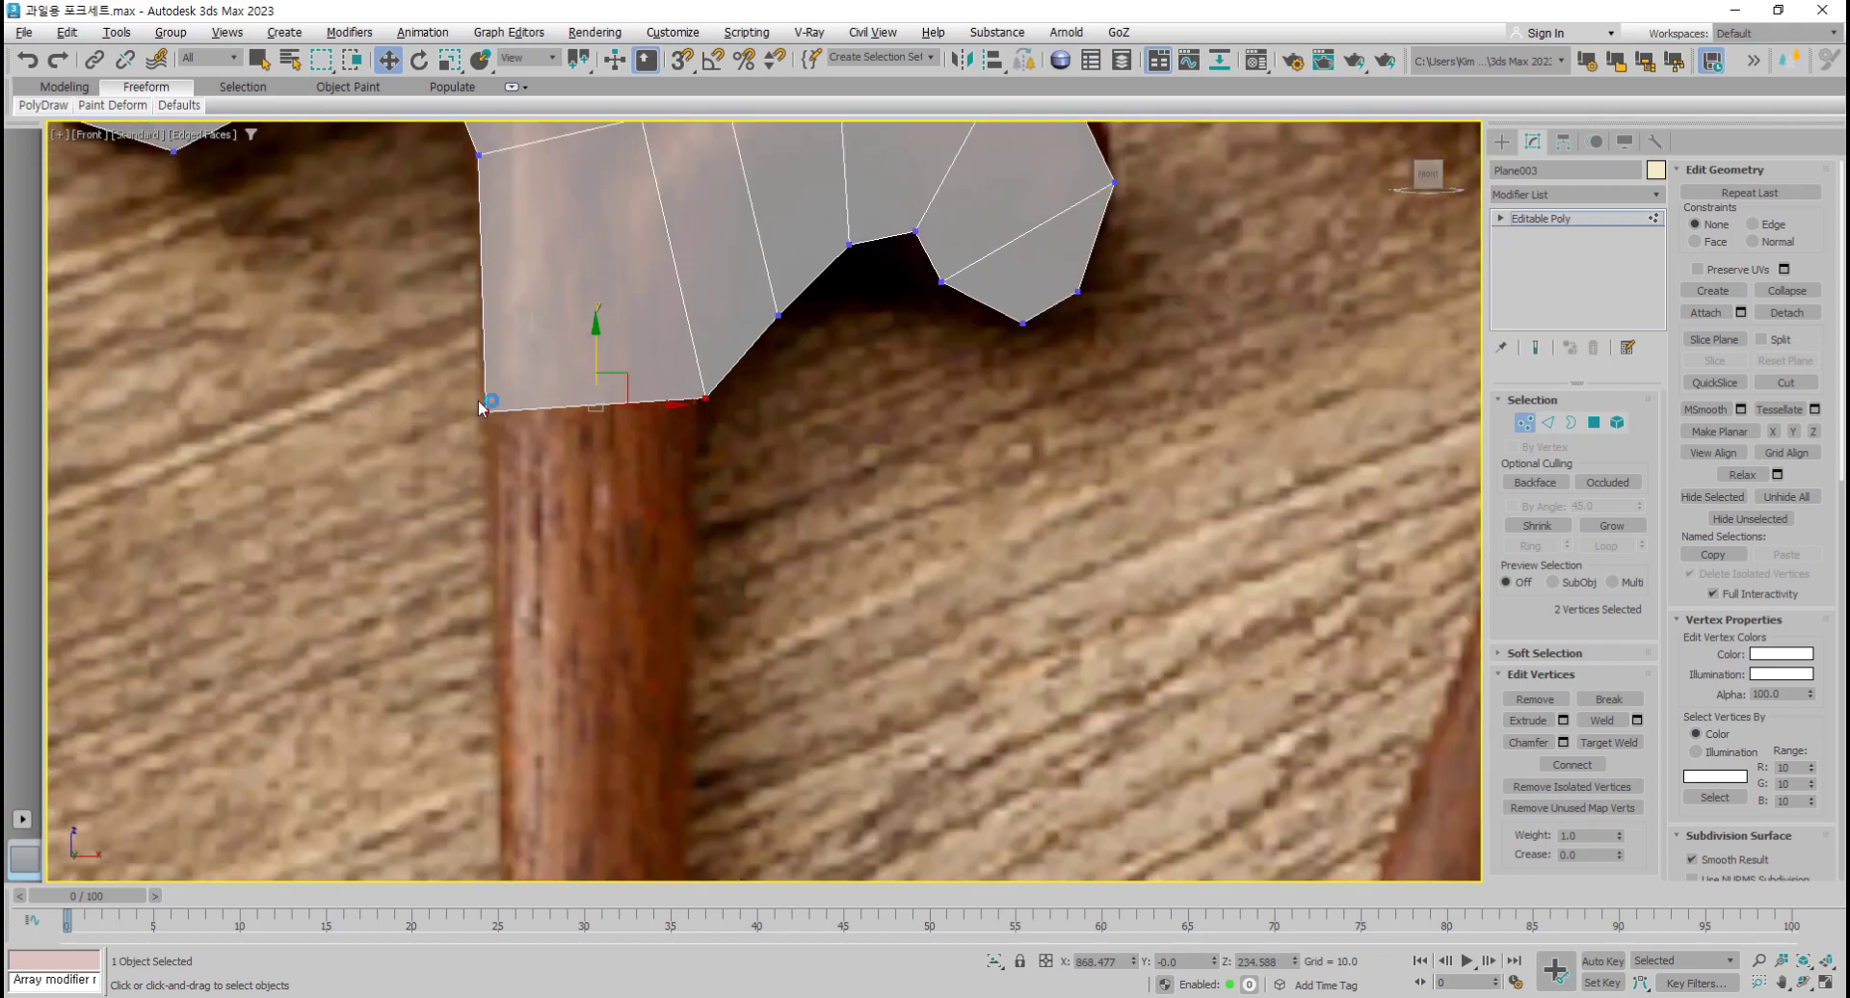
pyautogui.click(486, 409)
pyautogui.moveTo(450, 390); pyautogui.dragTo(742, 472)
pyautogui.moveTo(632, 428); pyautogui.dragTo(661, 487, button='middle')
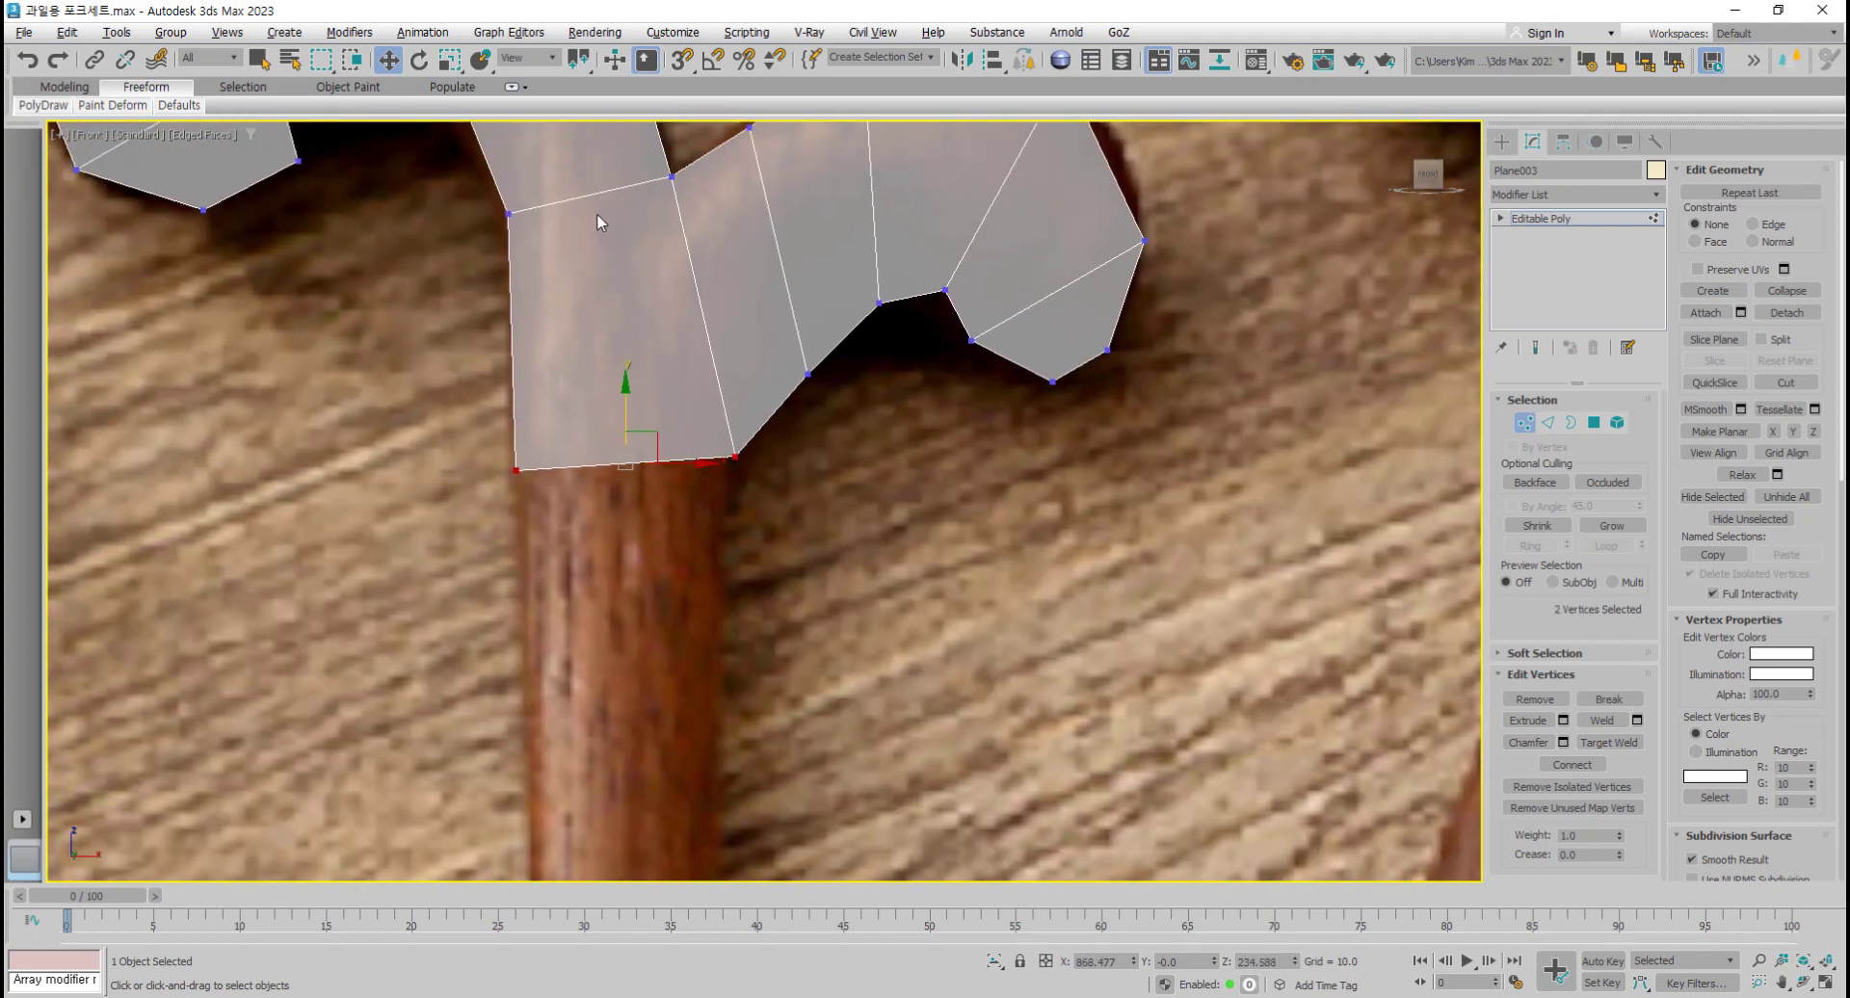
pyautogui.click(450, 64)
pyautogui.moveTo(627, 379); pyautogui.dragTo(642, 894)
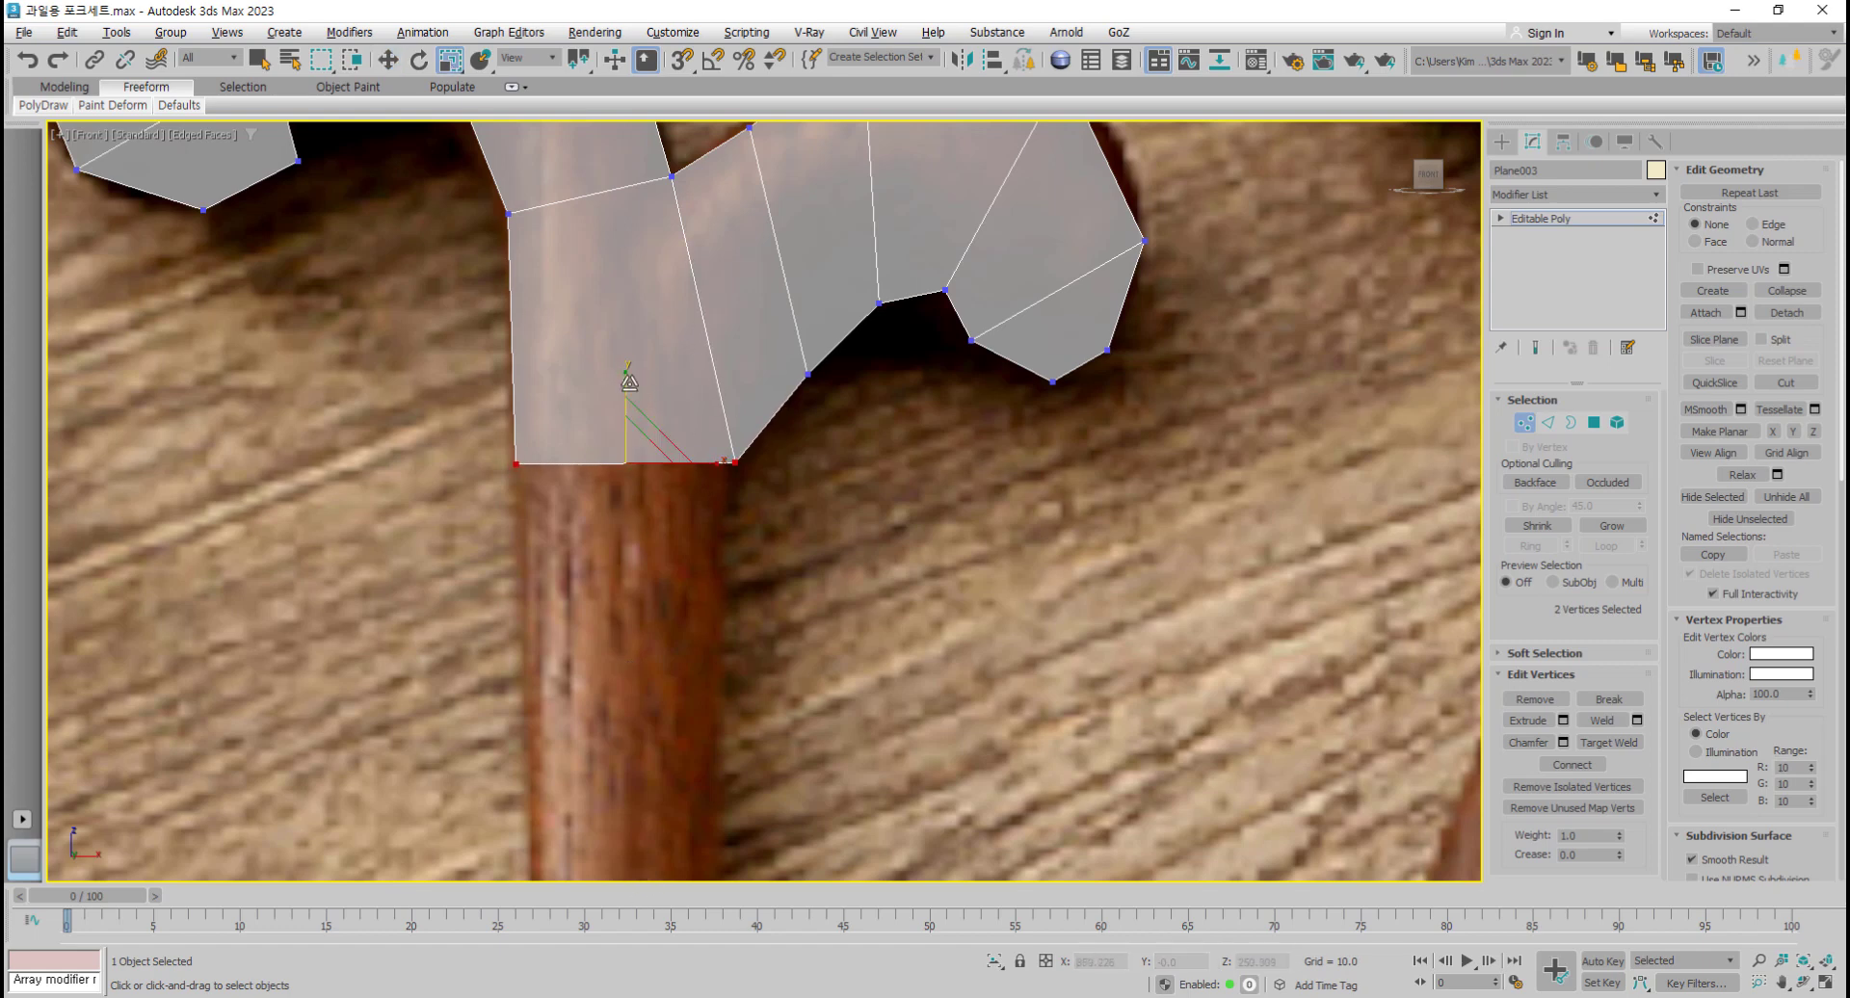
pyautogui.click(679, 486)
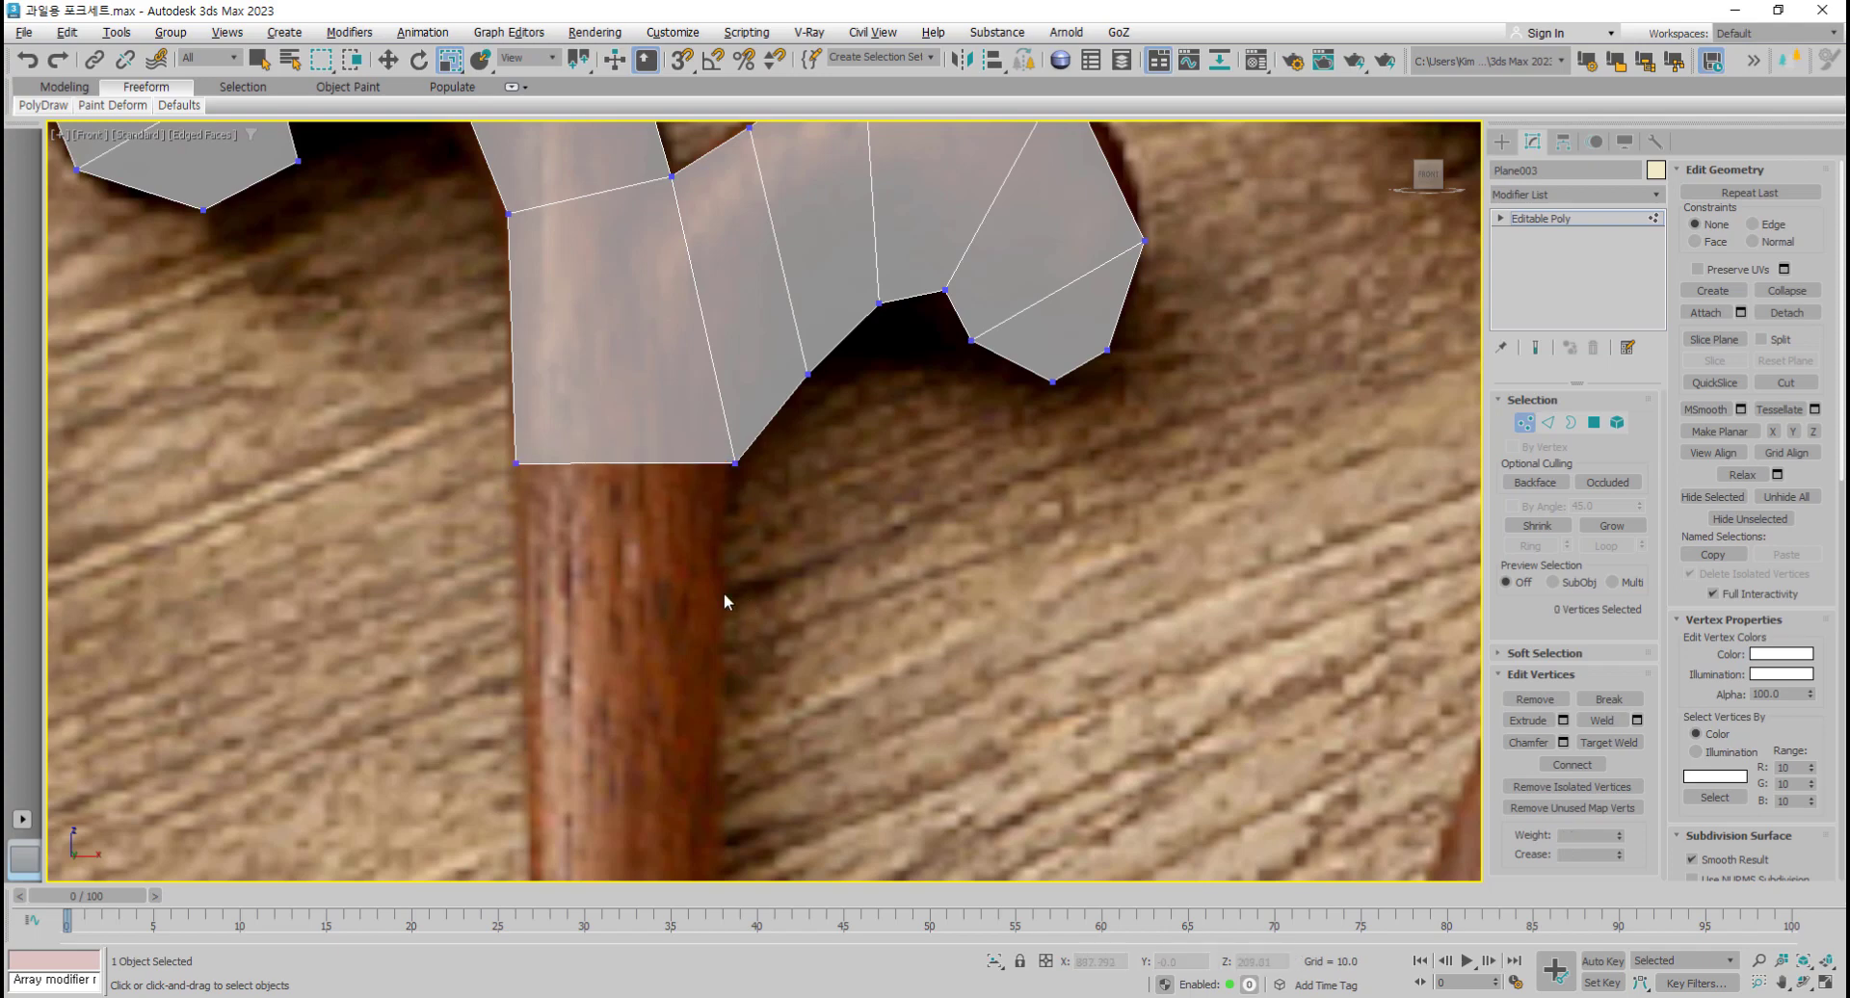
# Step: Extend the junction's lower edge as one long segment down to the fork's pointed end
pyautogui.press('2')
pyautogui.click(642, 464)
pyautogui.press('w')
pyautogui.scroll(-8, 642, 464)
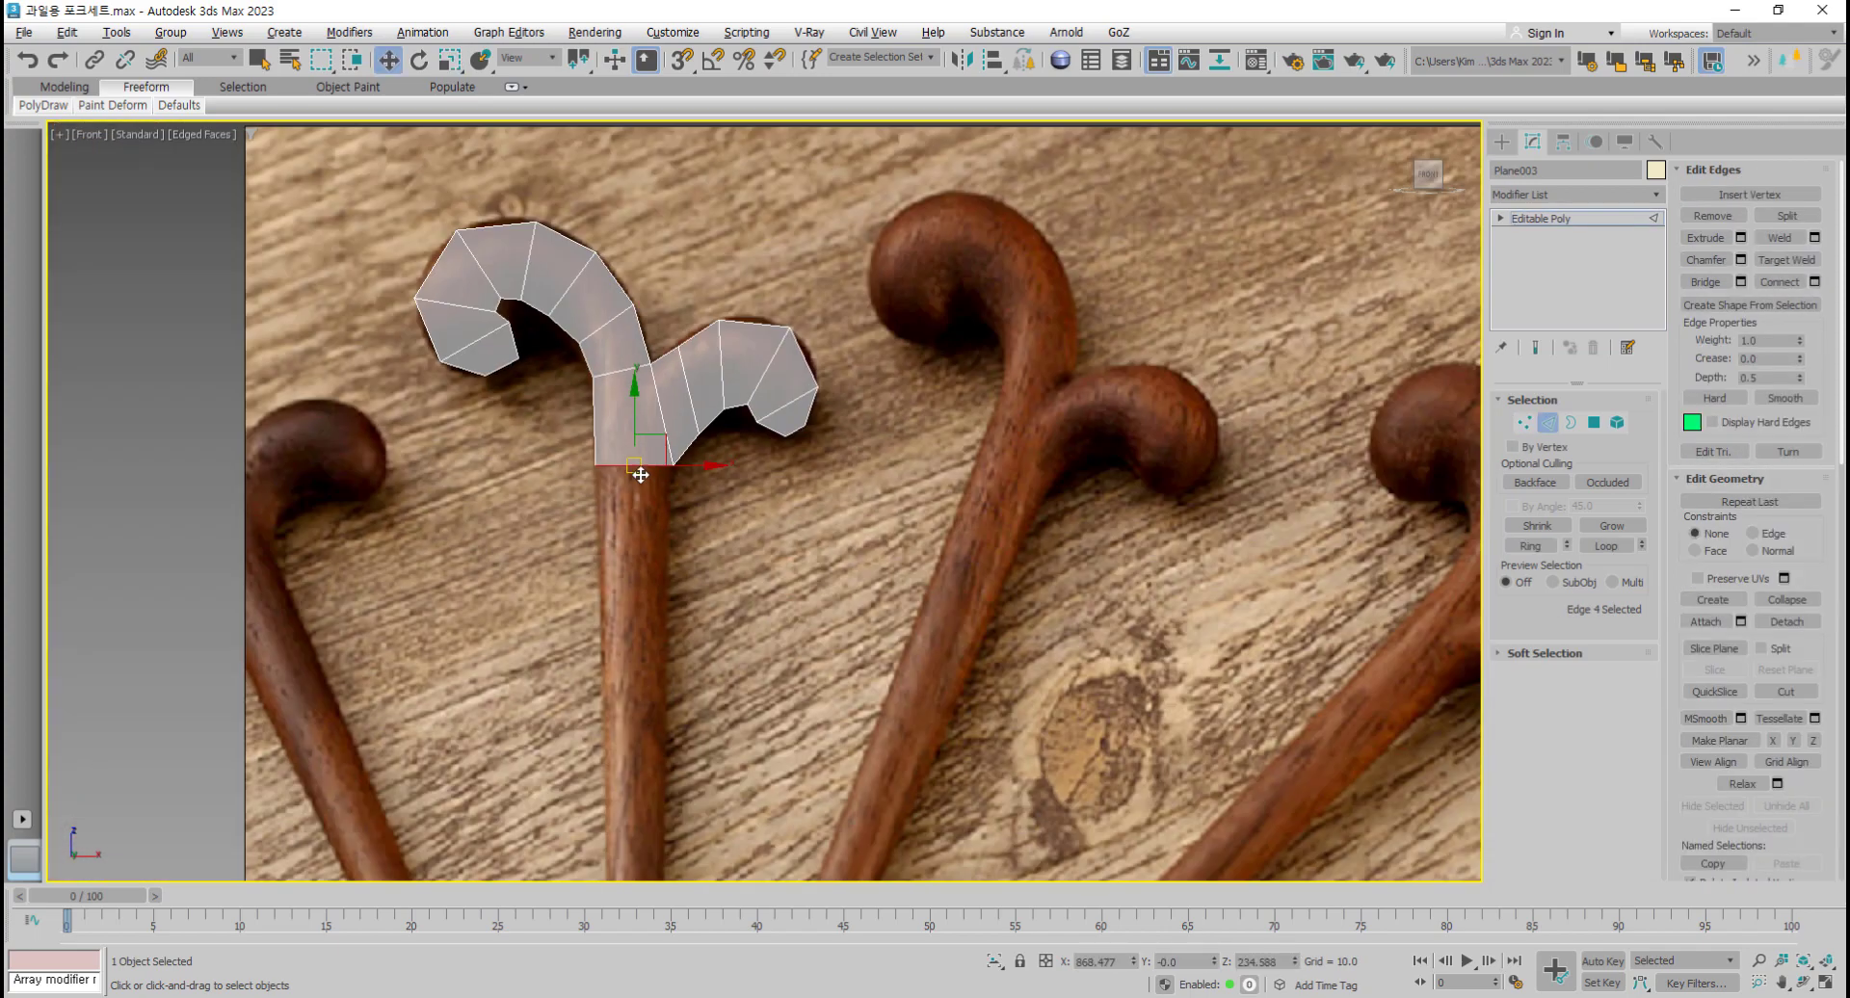
pyautogui.scroll(-2, 585, 234)
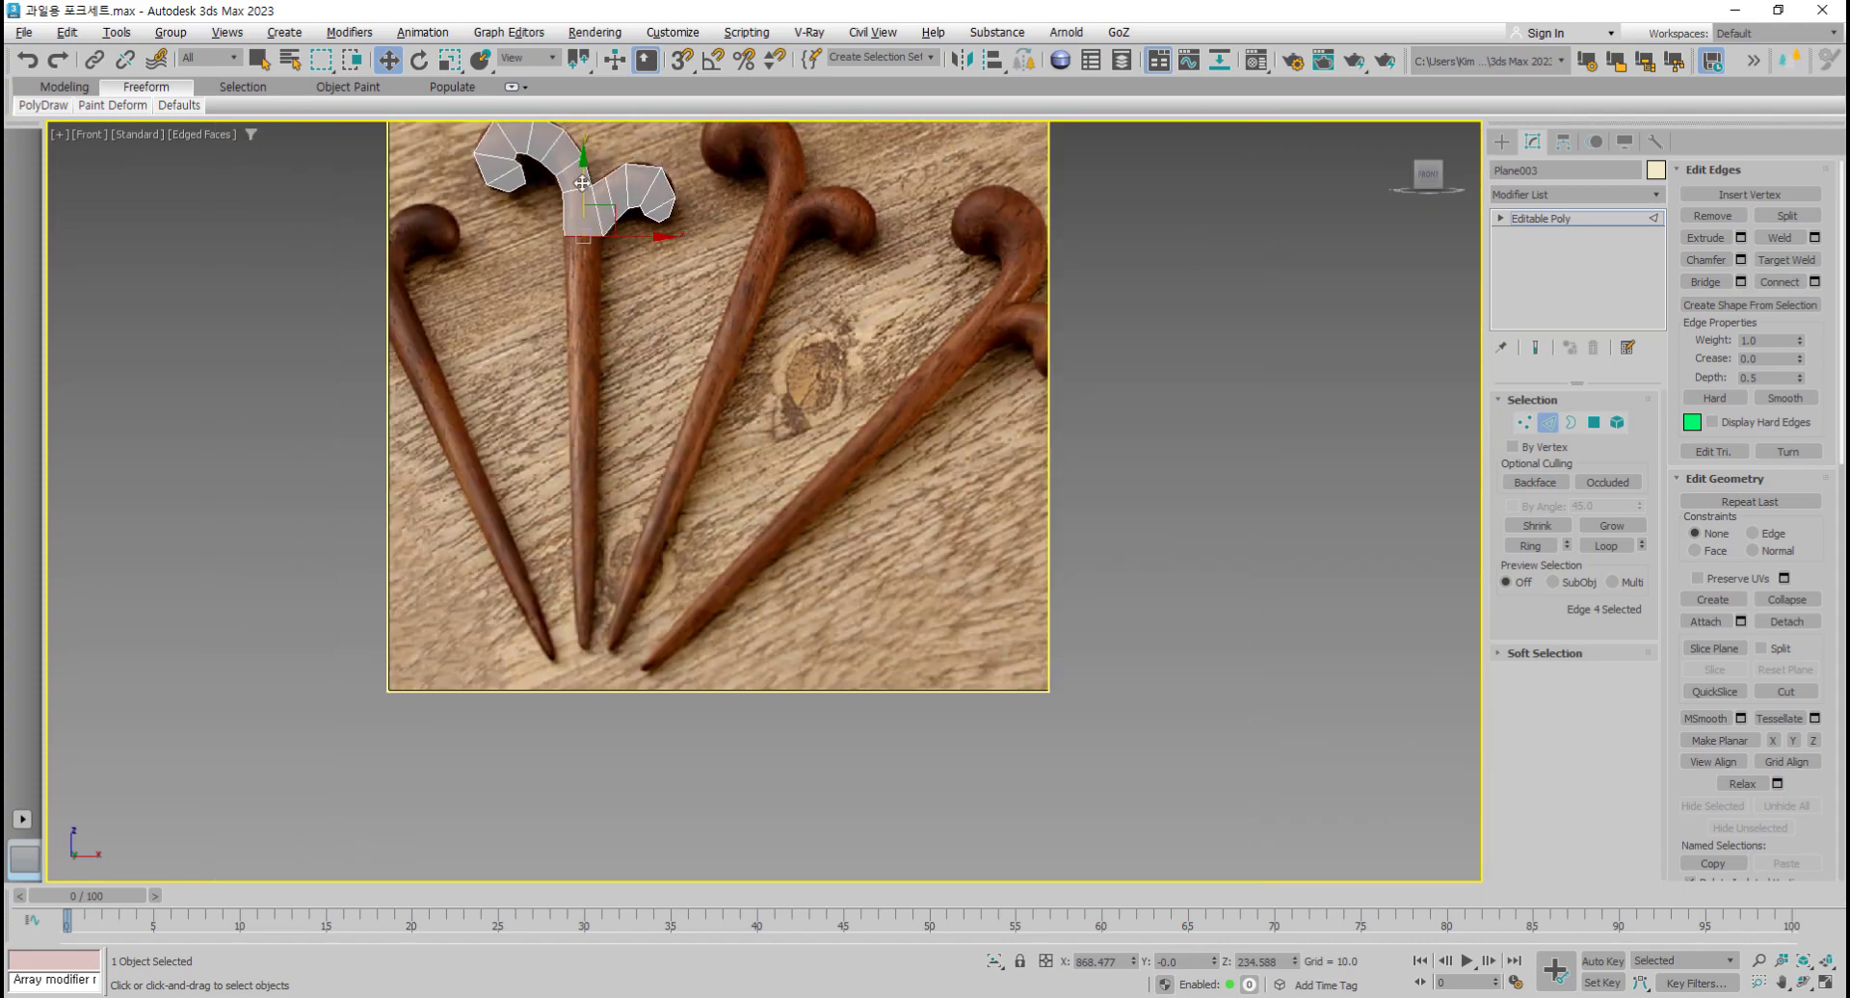
pyautogui.keyDown('shift'); pyautogui.moveTo(585, 234); pyautogui.dragTo(619, 597); pyautogui.keyUp('shift')
pyautogui.scroll(6, 588, 640)
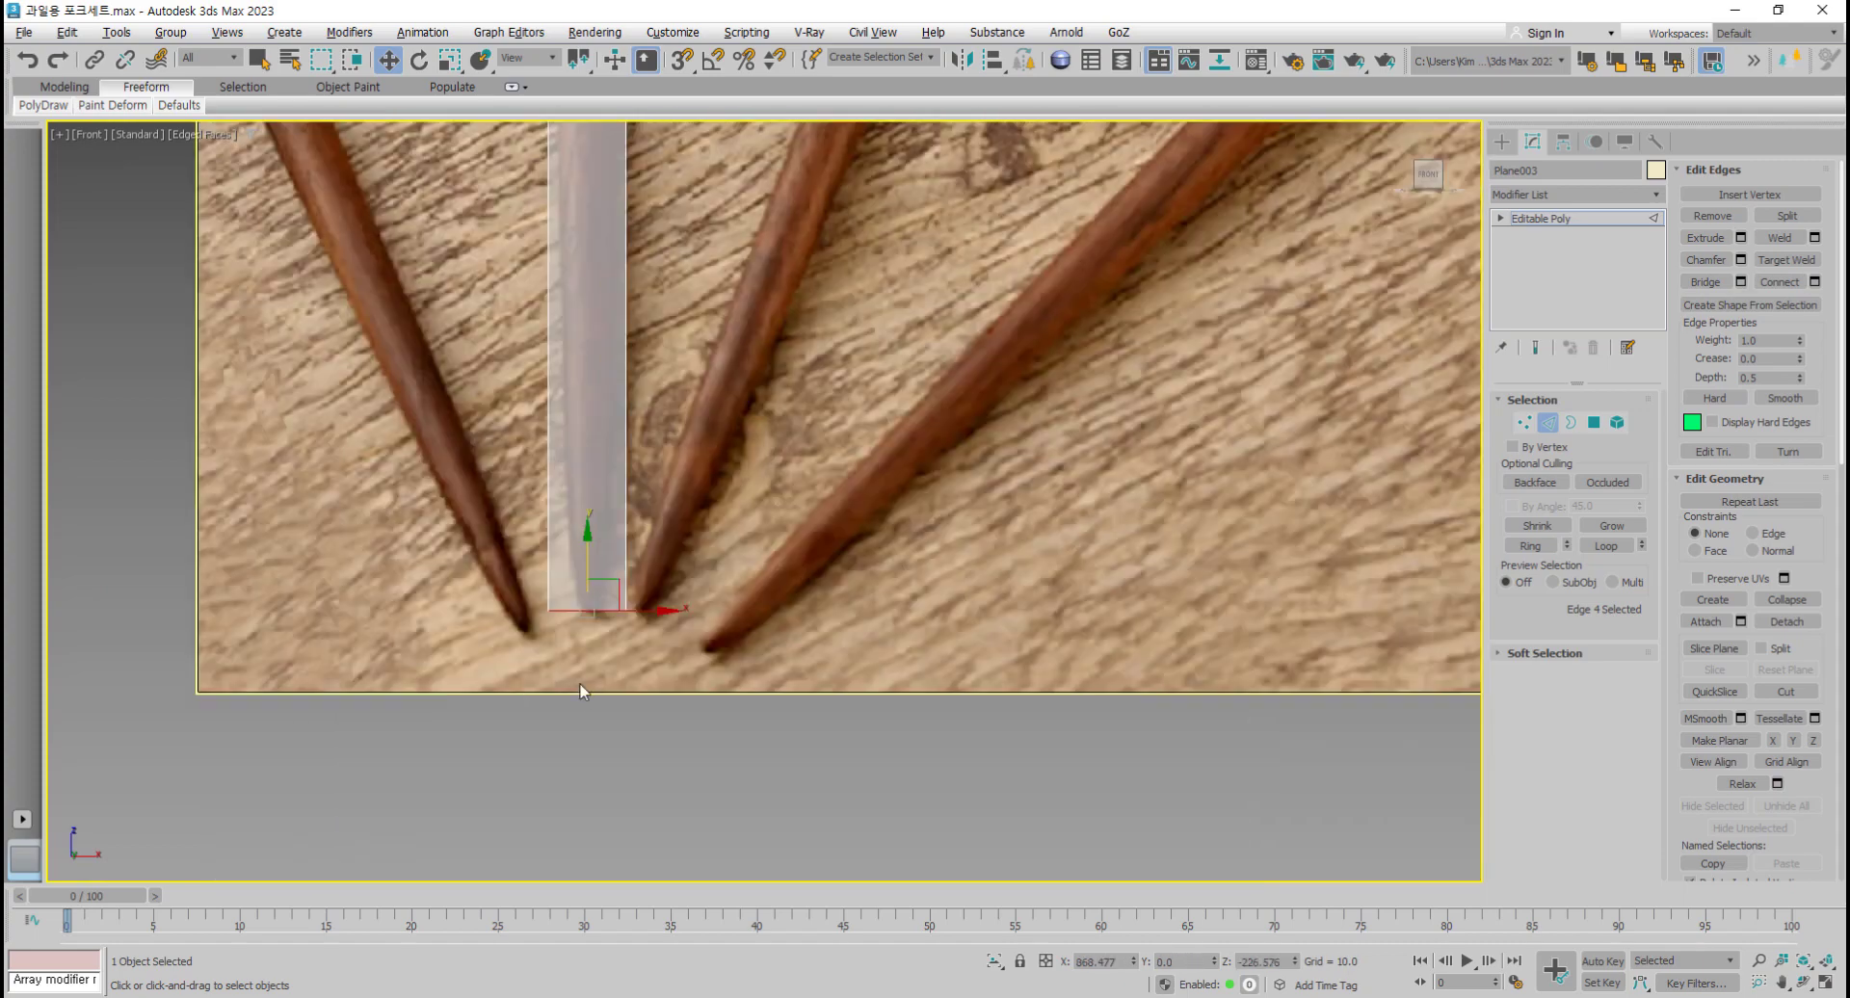
# Step: Scale the stem's lowest edge down to the width of the fork's tip and align it with the reference
pyautogui.press('r')
pyautogui.moveTo(563, 696); pyautogui.dragTo(581, 810)
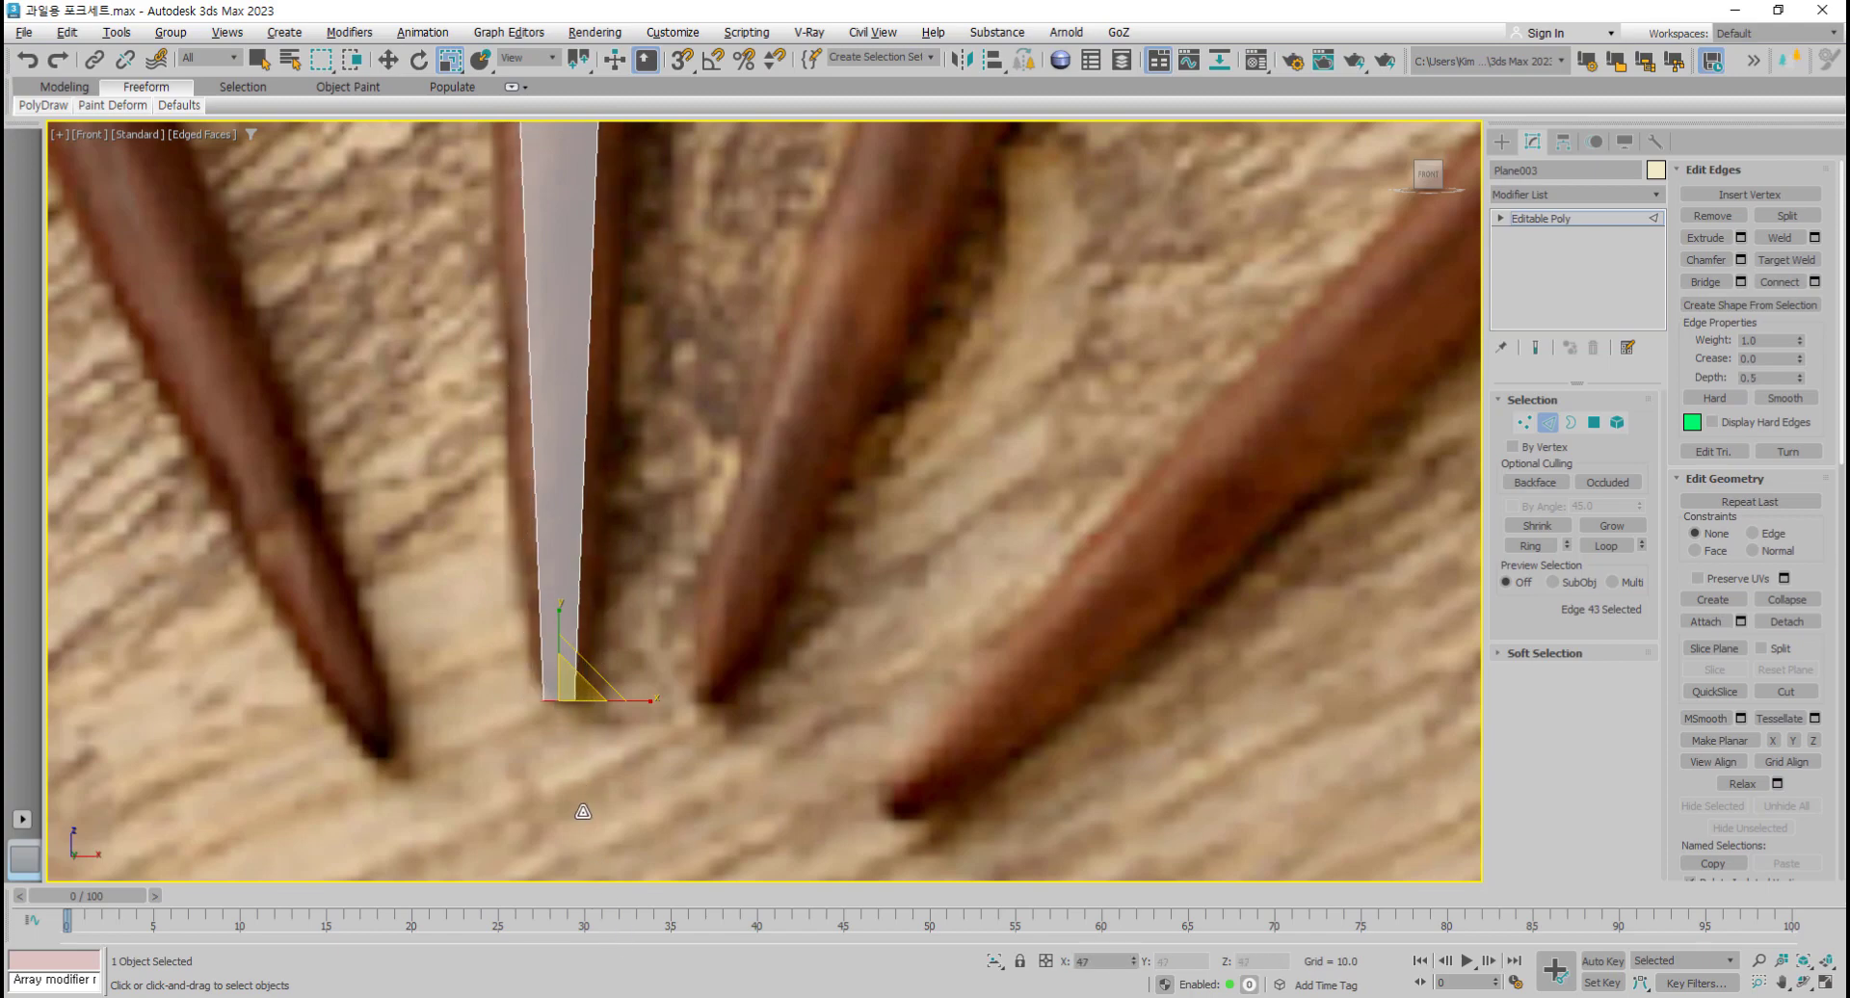
pyautogui.click(700, 627)
pyautogui.scroll(-4, 666, 585)
pyautogui.scroll(-5, 665, 601)
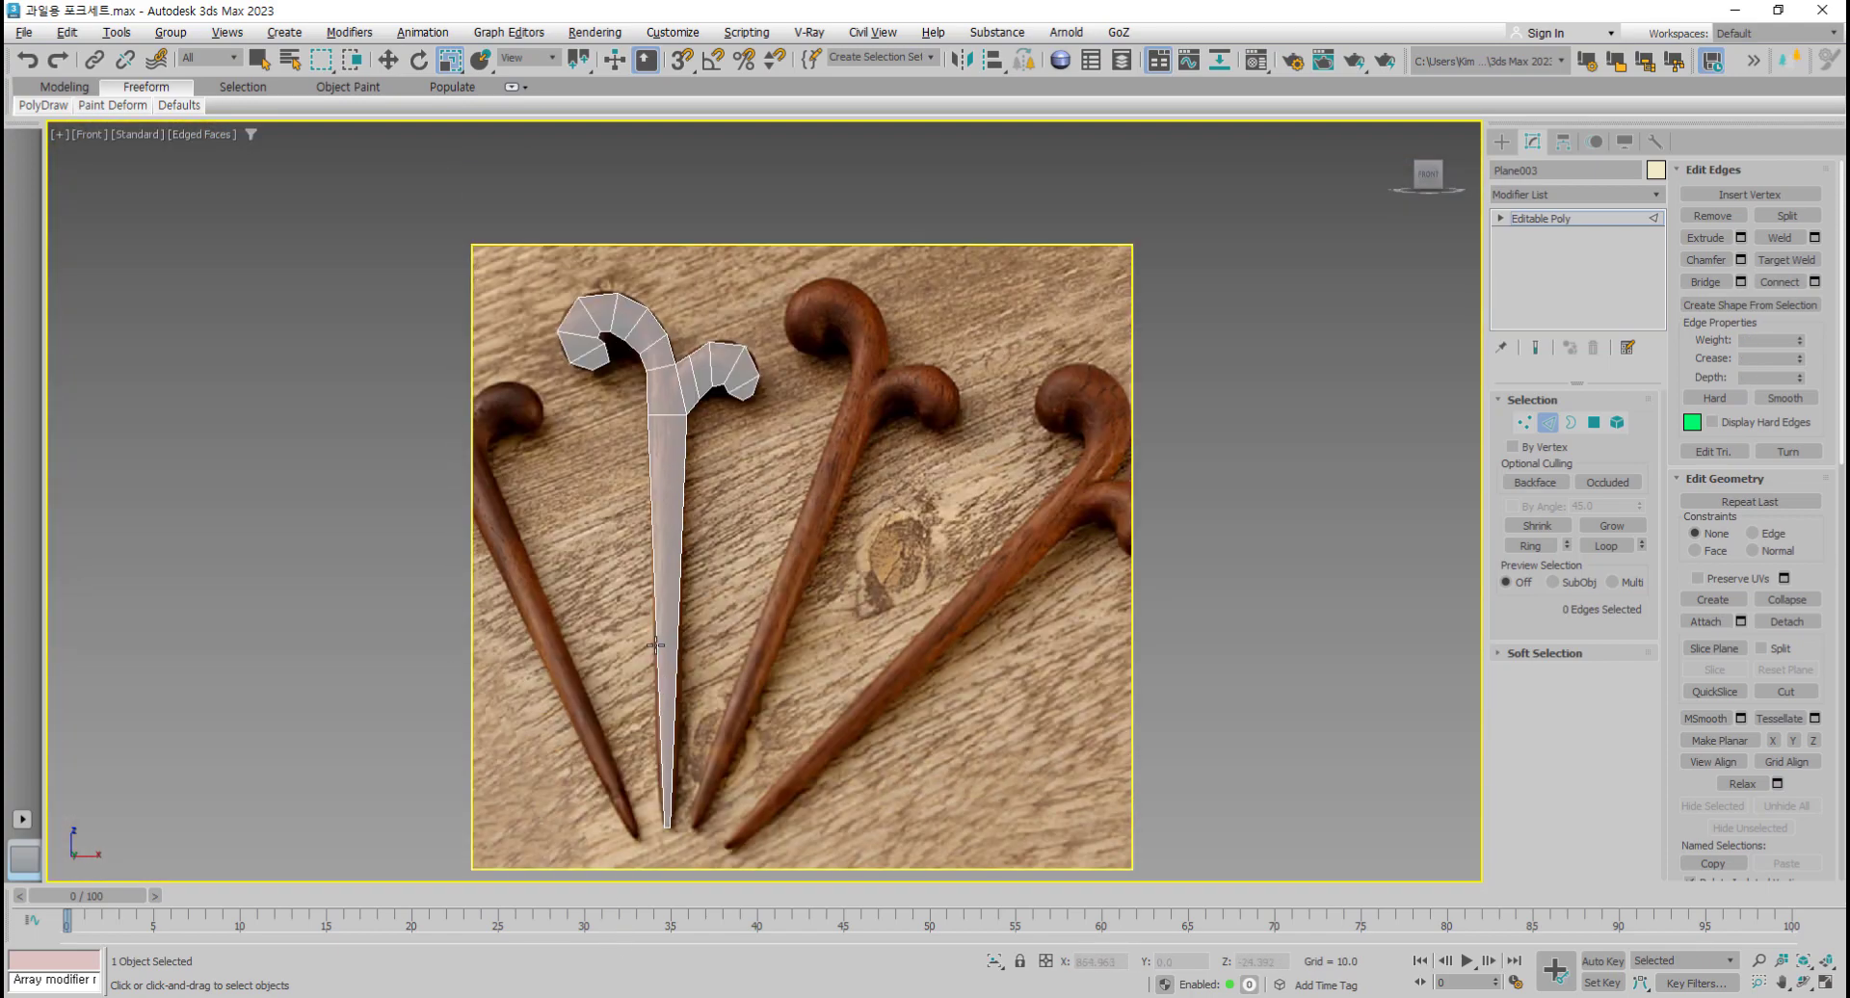
# Step: Select the stem's two long side edges between the junction and the tip with a right-to-left crossing selection
pyautogui.scroll(8, 663, 596)
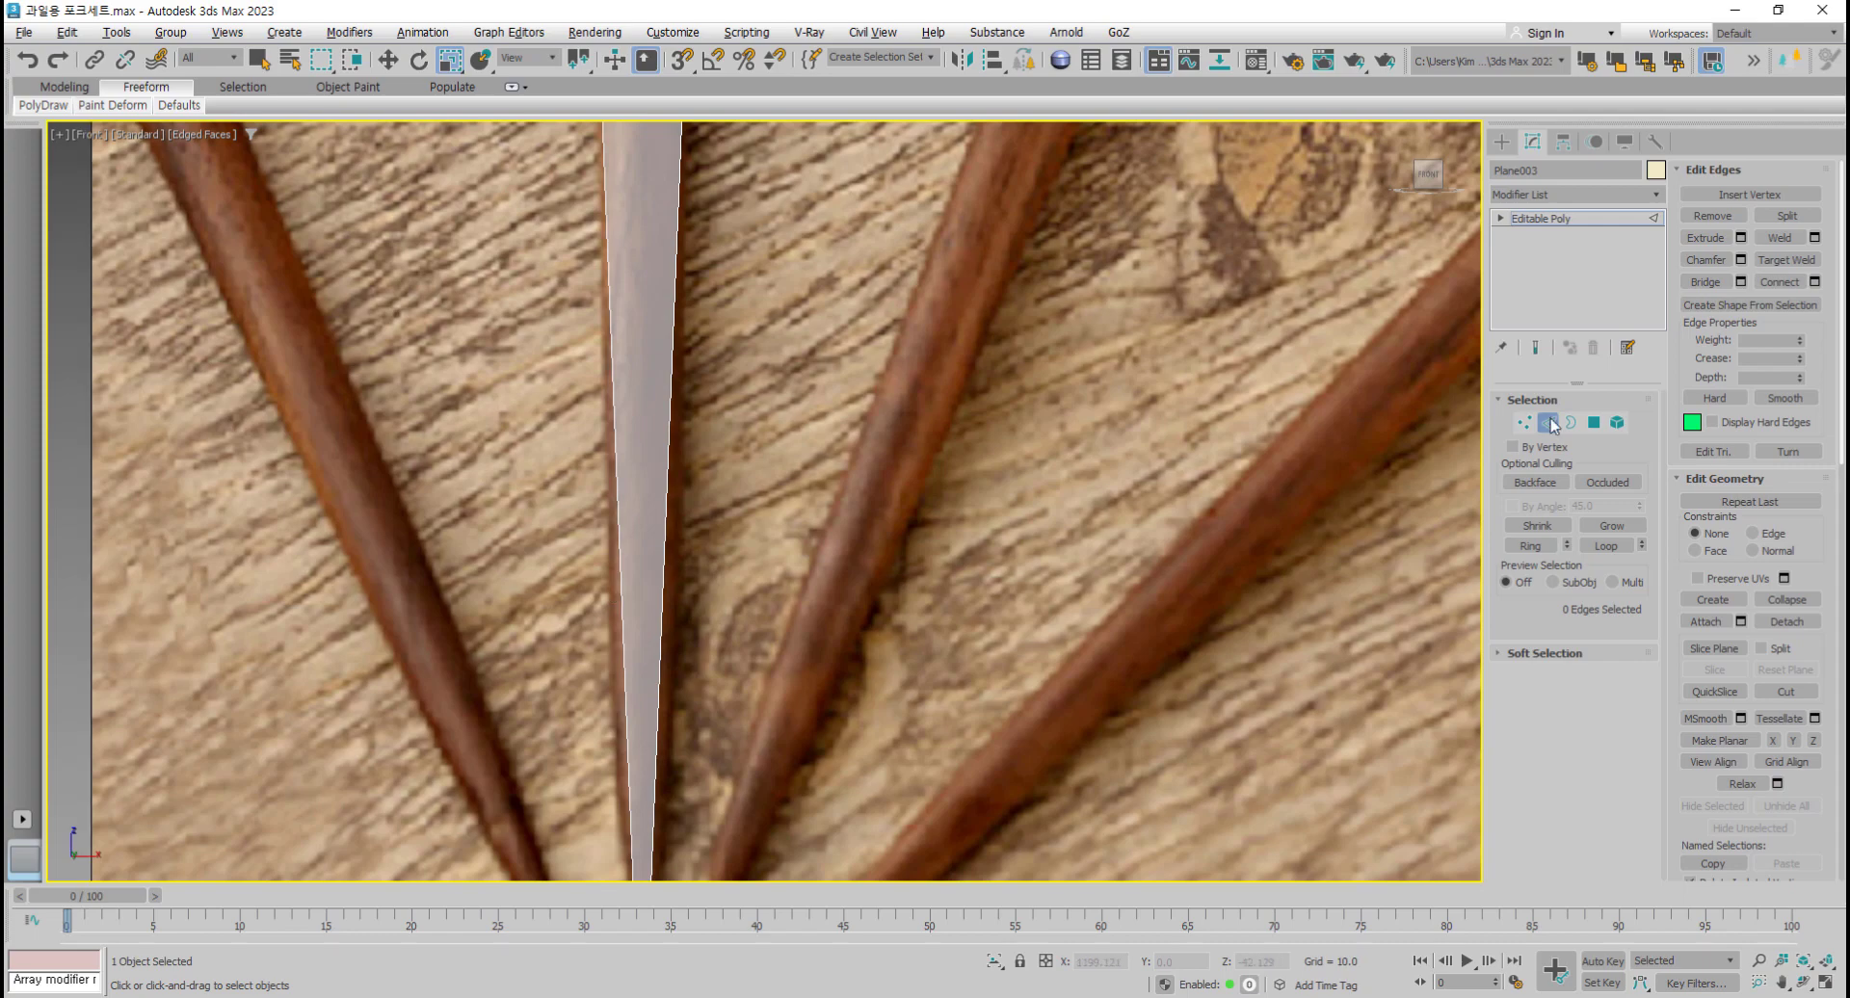
pyautogui.moveTo(787, 652); pyautogui.dragTo(466, 686)
pyautogui.moveTo(648, 622); pyautogui.dragTo(585, 544, button='middle')
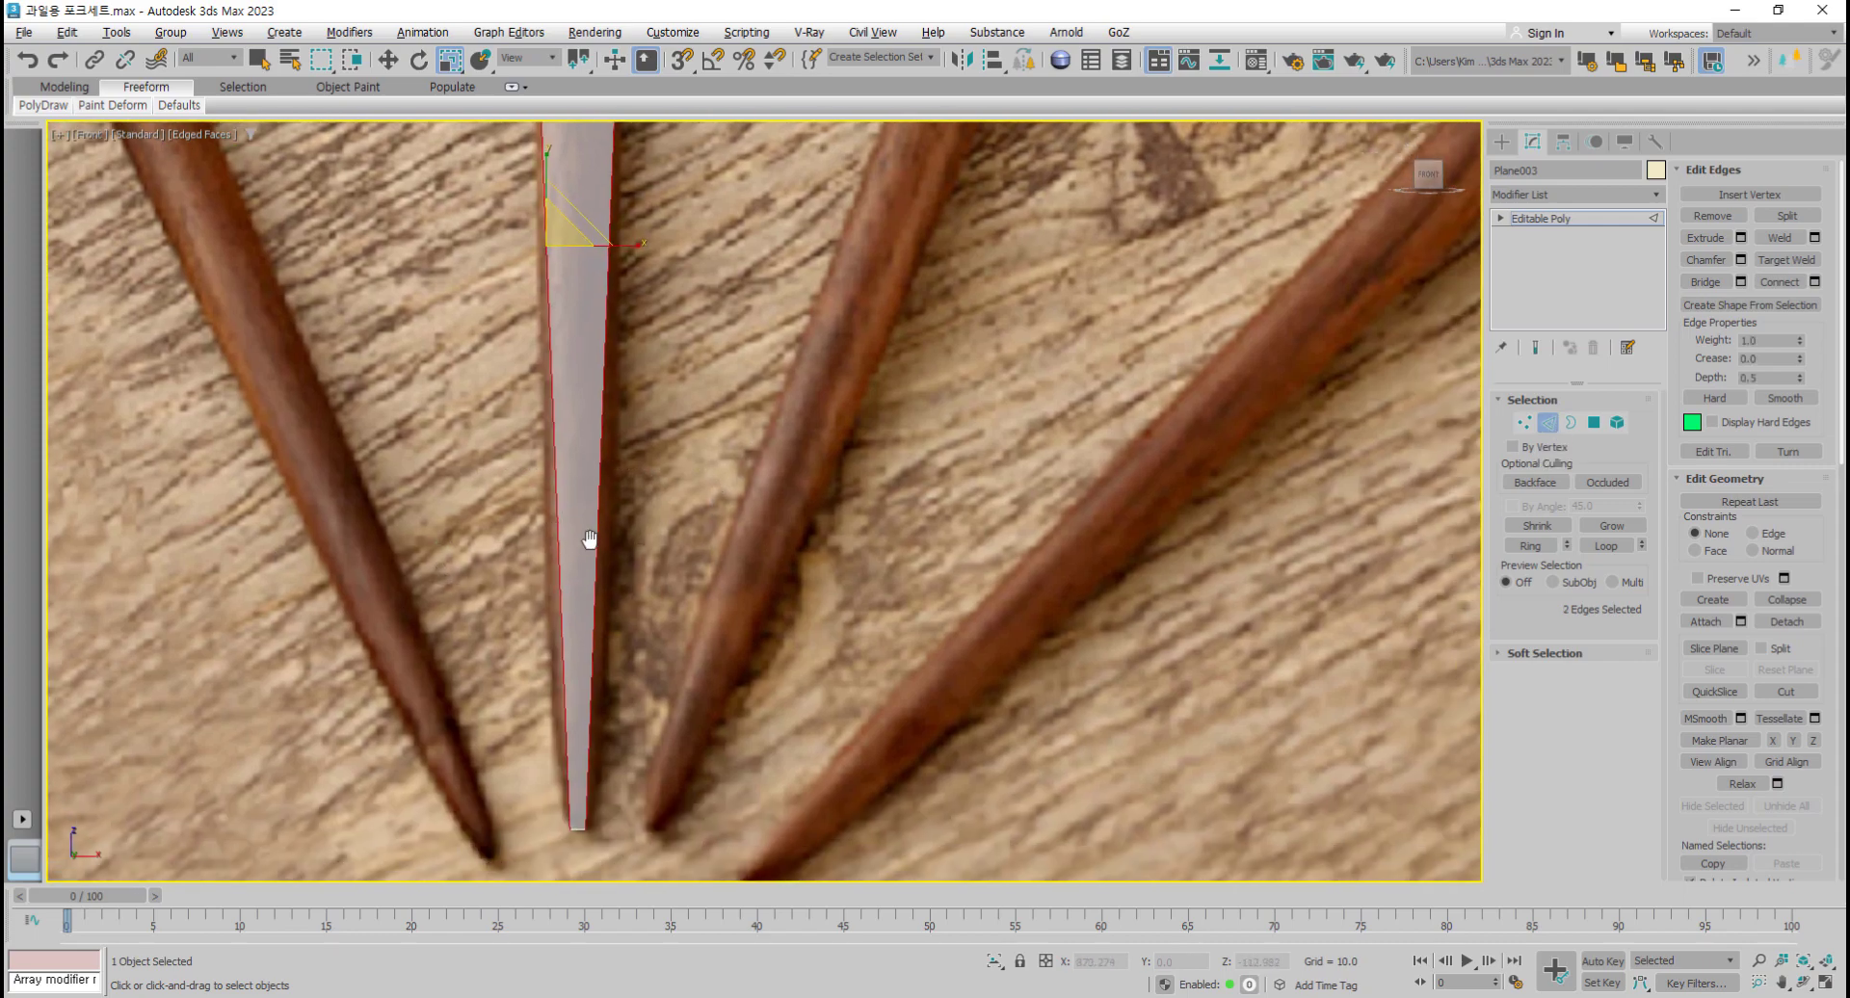
pyautogui.click(674, 531)
pyautogui.moveTo(525, 569); pyautogui.dragTo(680, 581)
pyautogui.moveTo(485, 503); pyautogui.dragTo(680, 551)
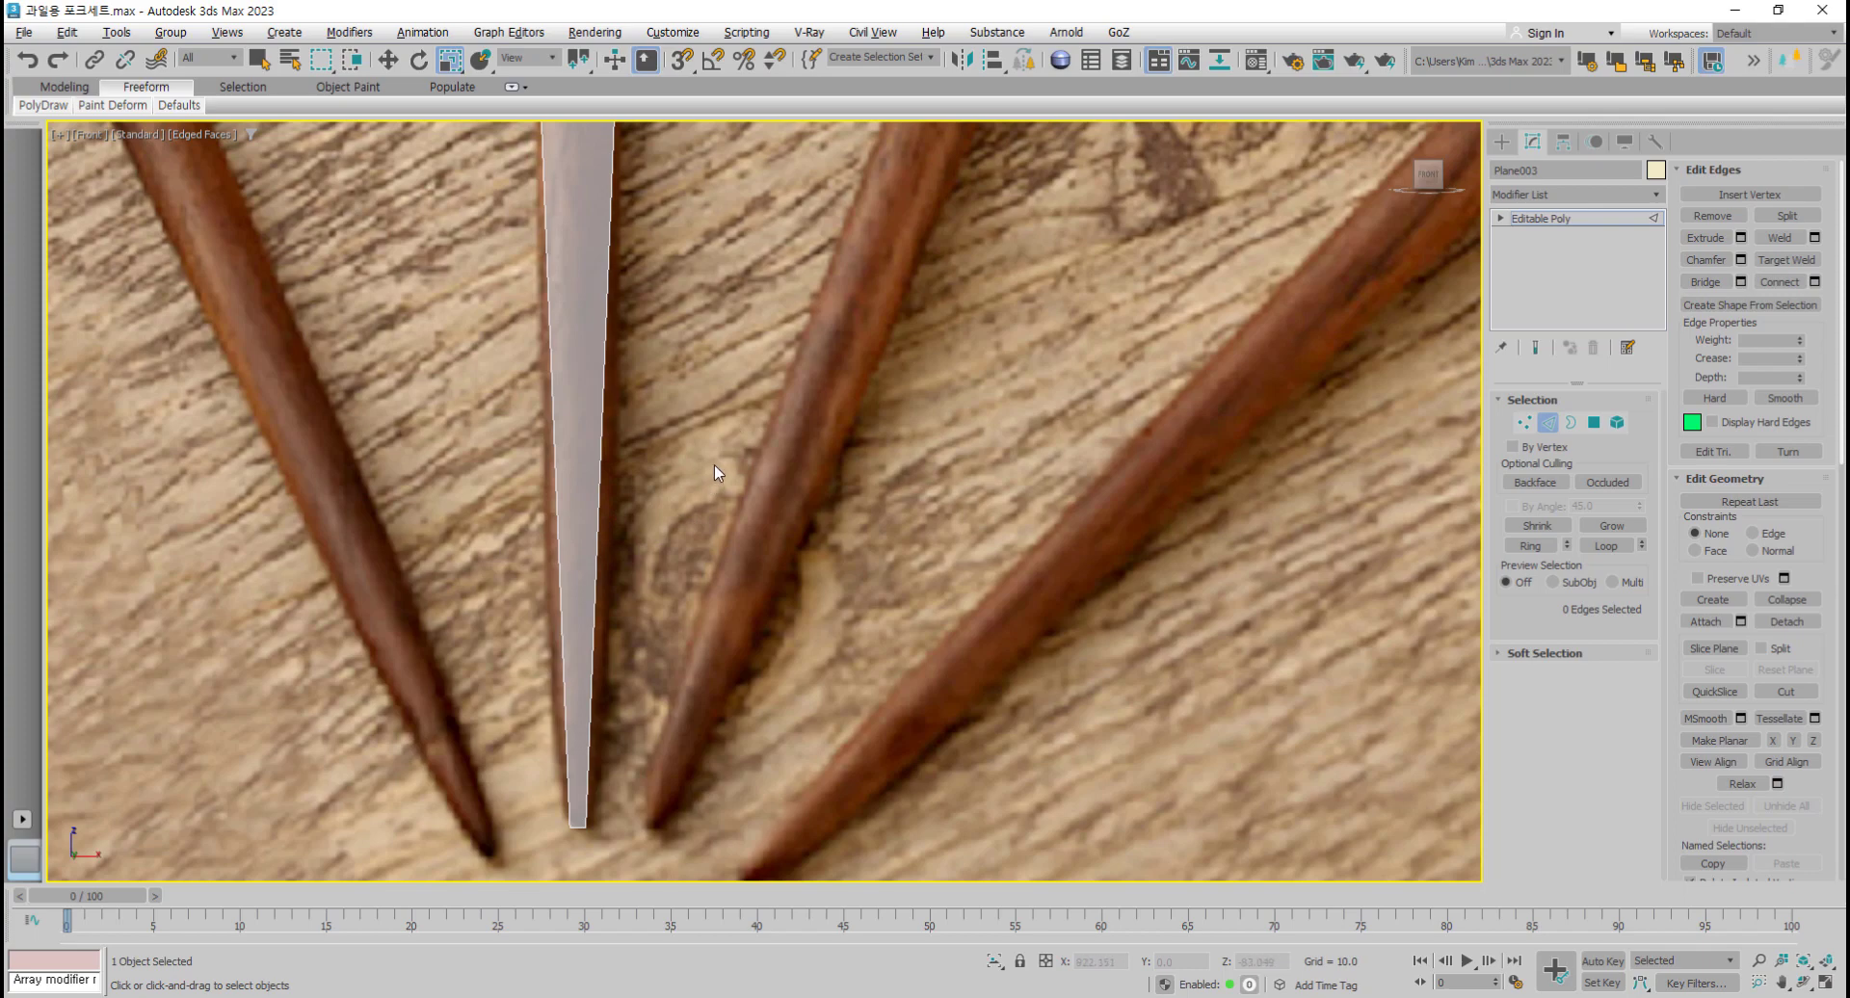
pyautogui.moveTo(714, 466); pyautogui.dragTo(483, 476)
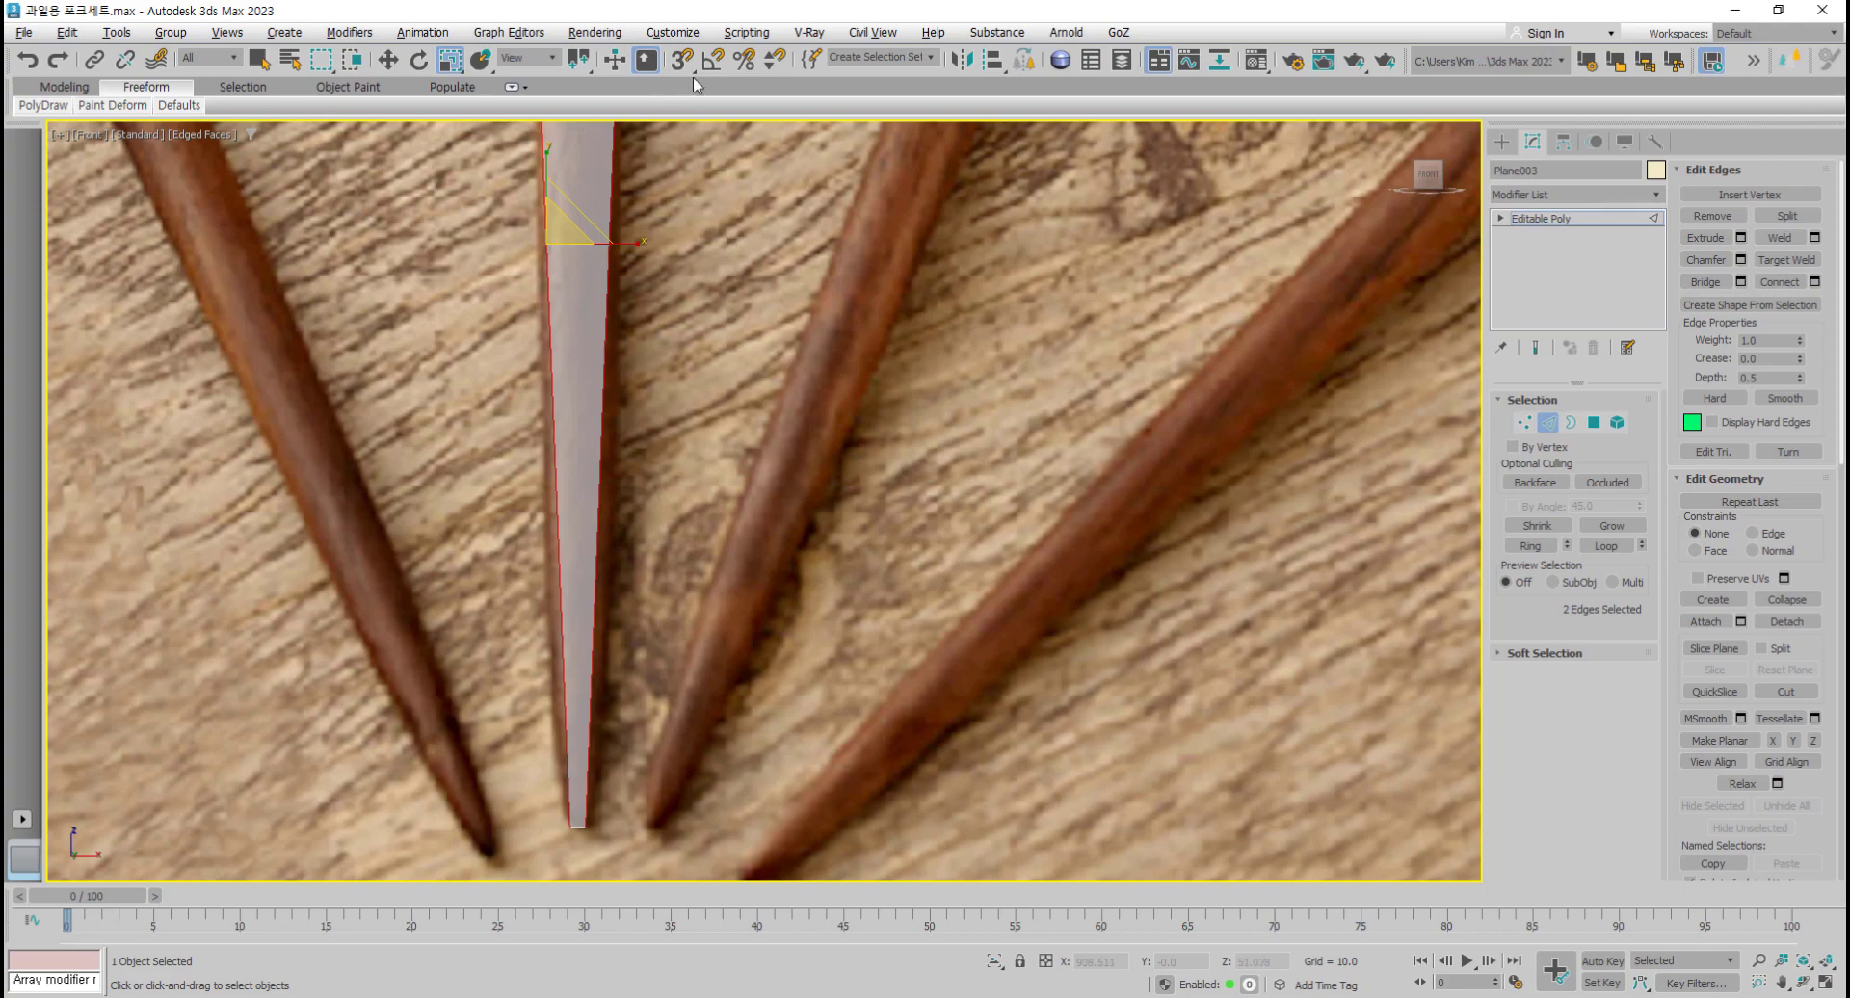
# Step: Check in the general preferences that Auto Window/Crossing by Direction is on with the Right->Left => Crossing option
pyautogui.click(673, 32)
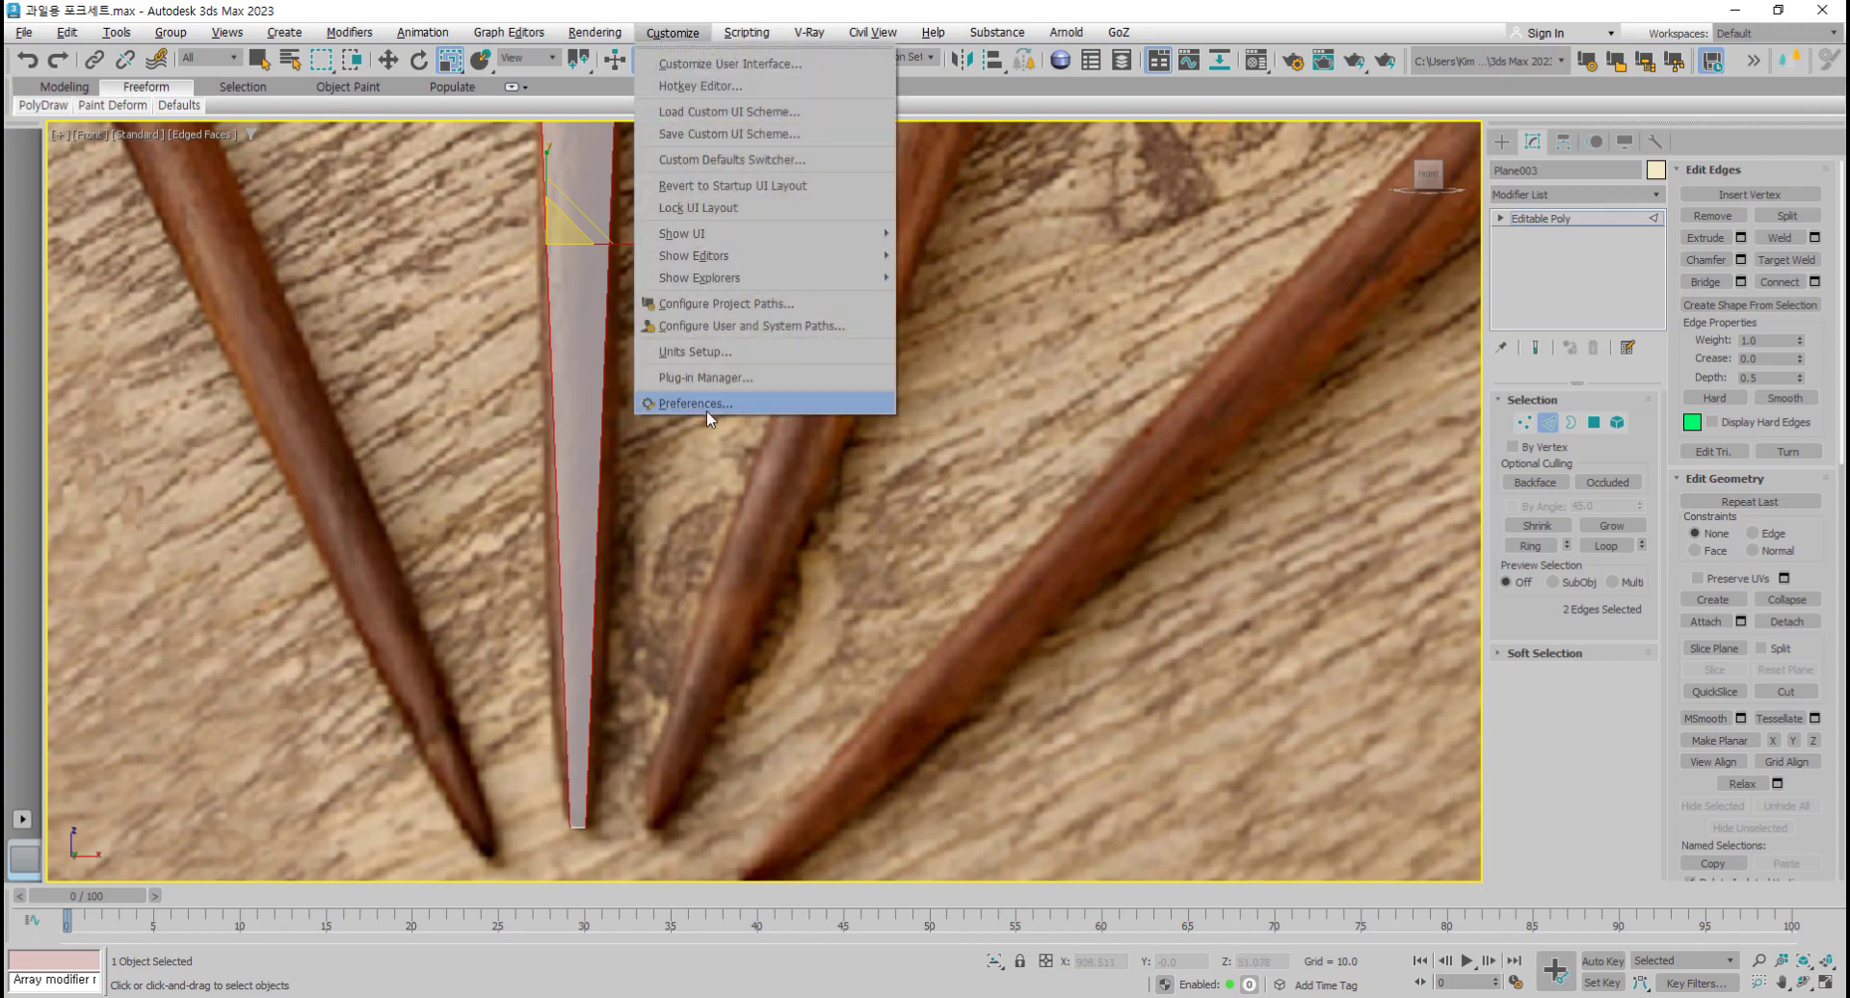
pyautogui.click(707, 411)
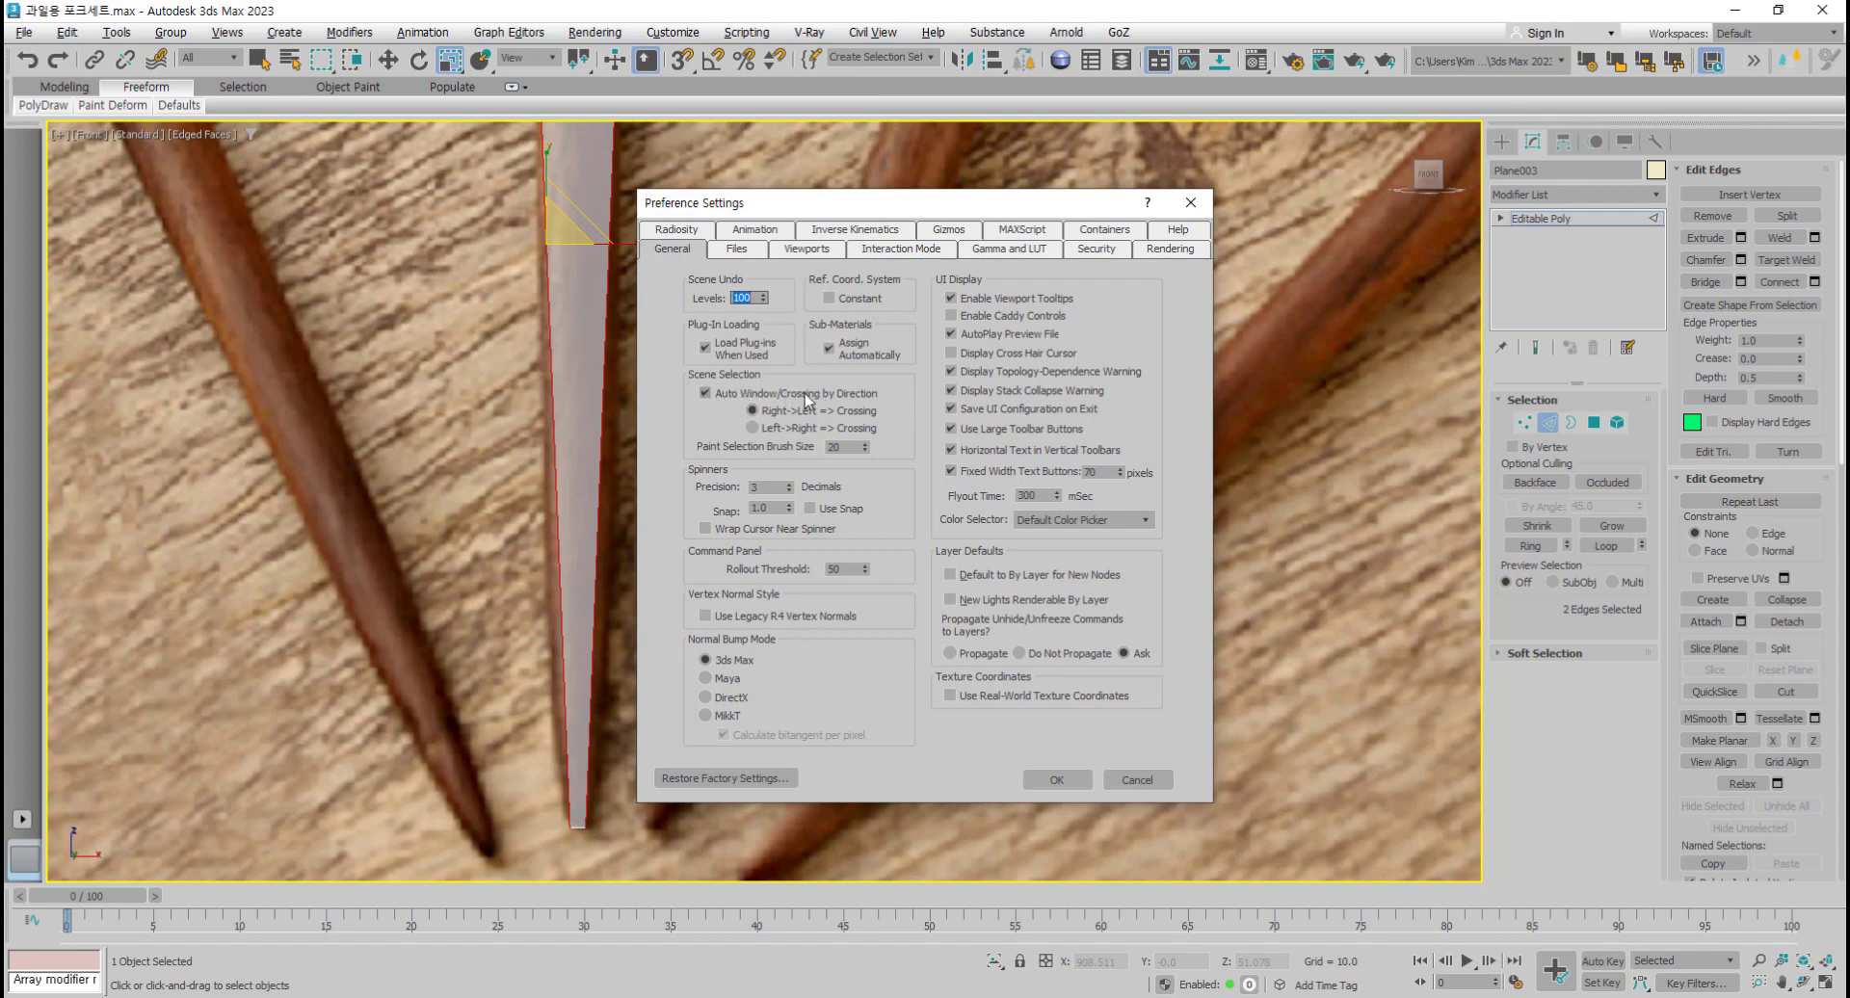
pyautogui.doubleClick(711, 393)
pyautogui.click(1057, 779)
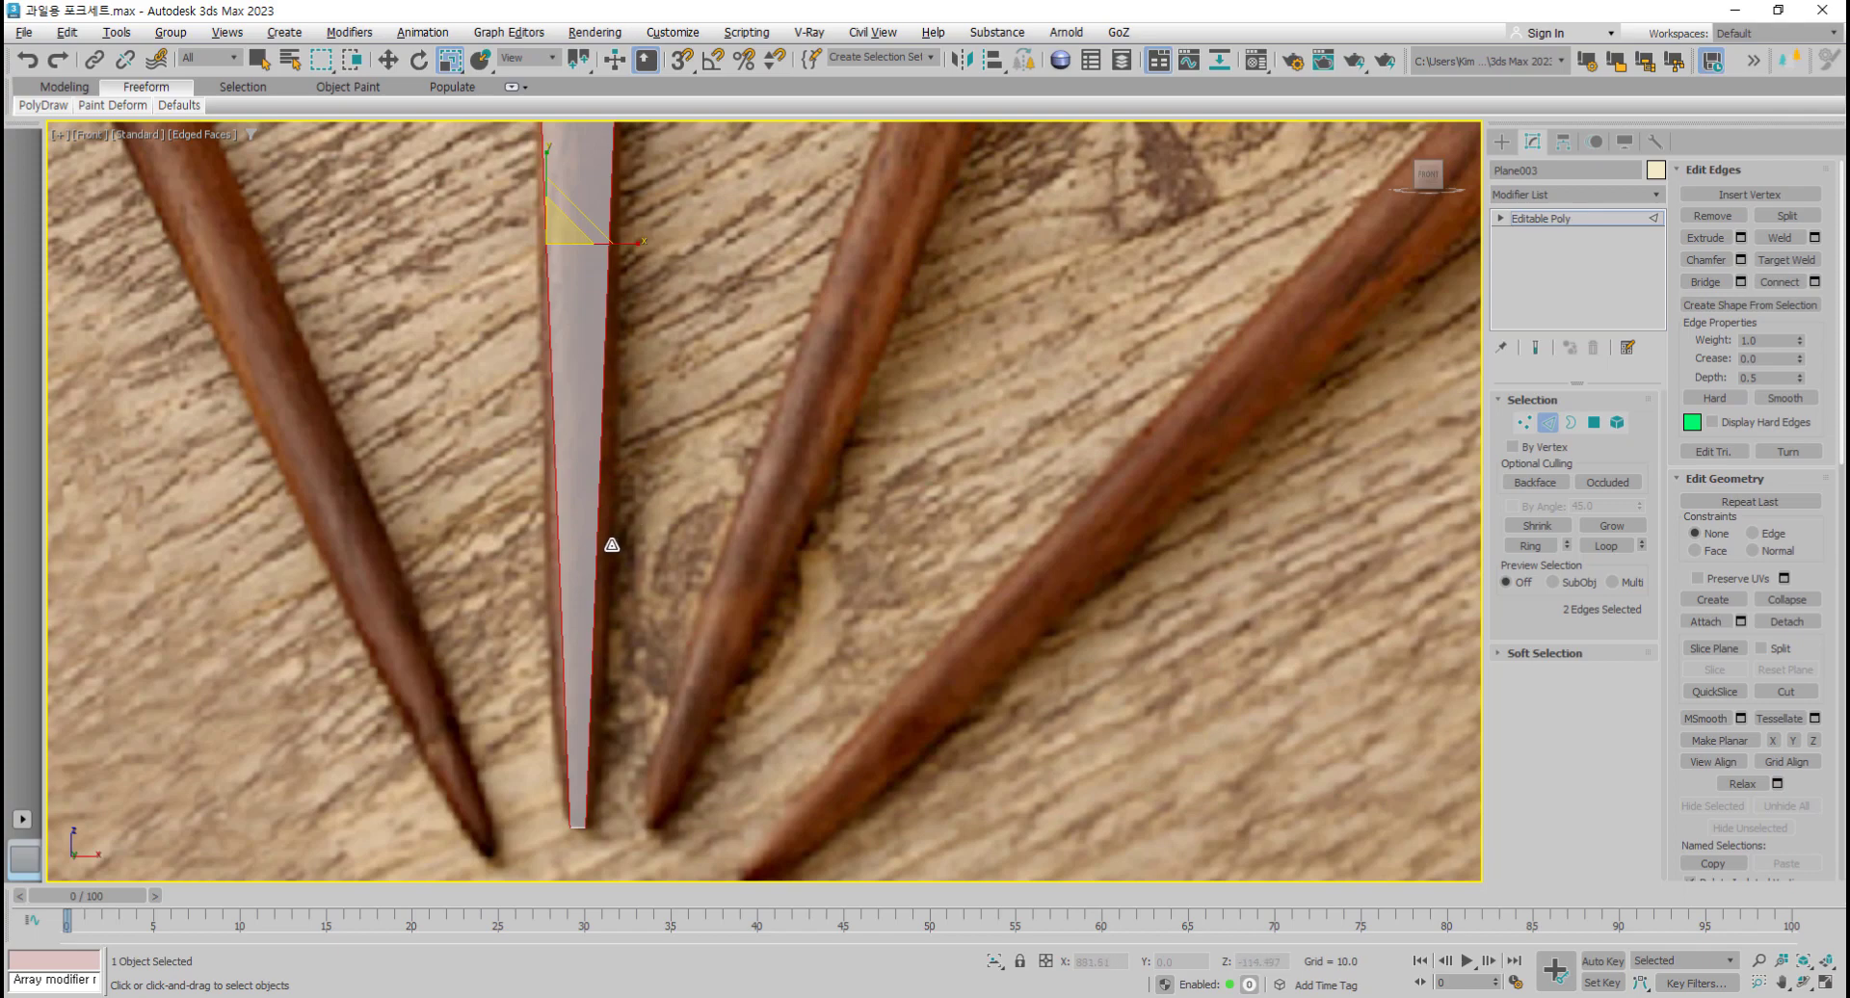
pyautogui.scroll(-4, 611, 545)
pyautogui.moveTo(611, 544); pyautogui.dragTo(602, 662, button='middle')
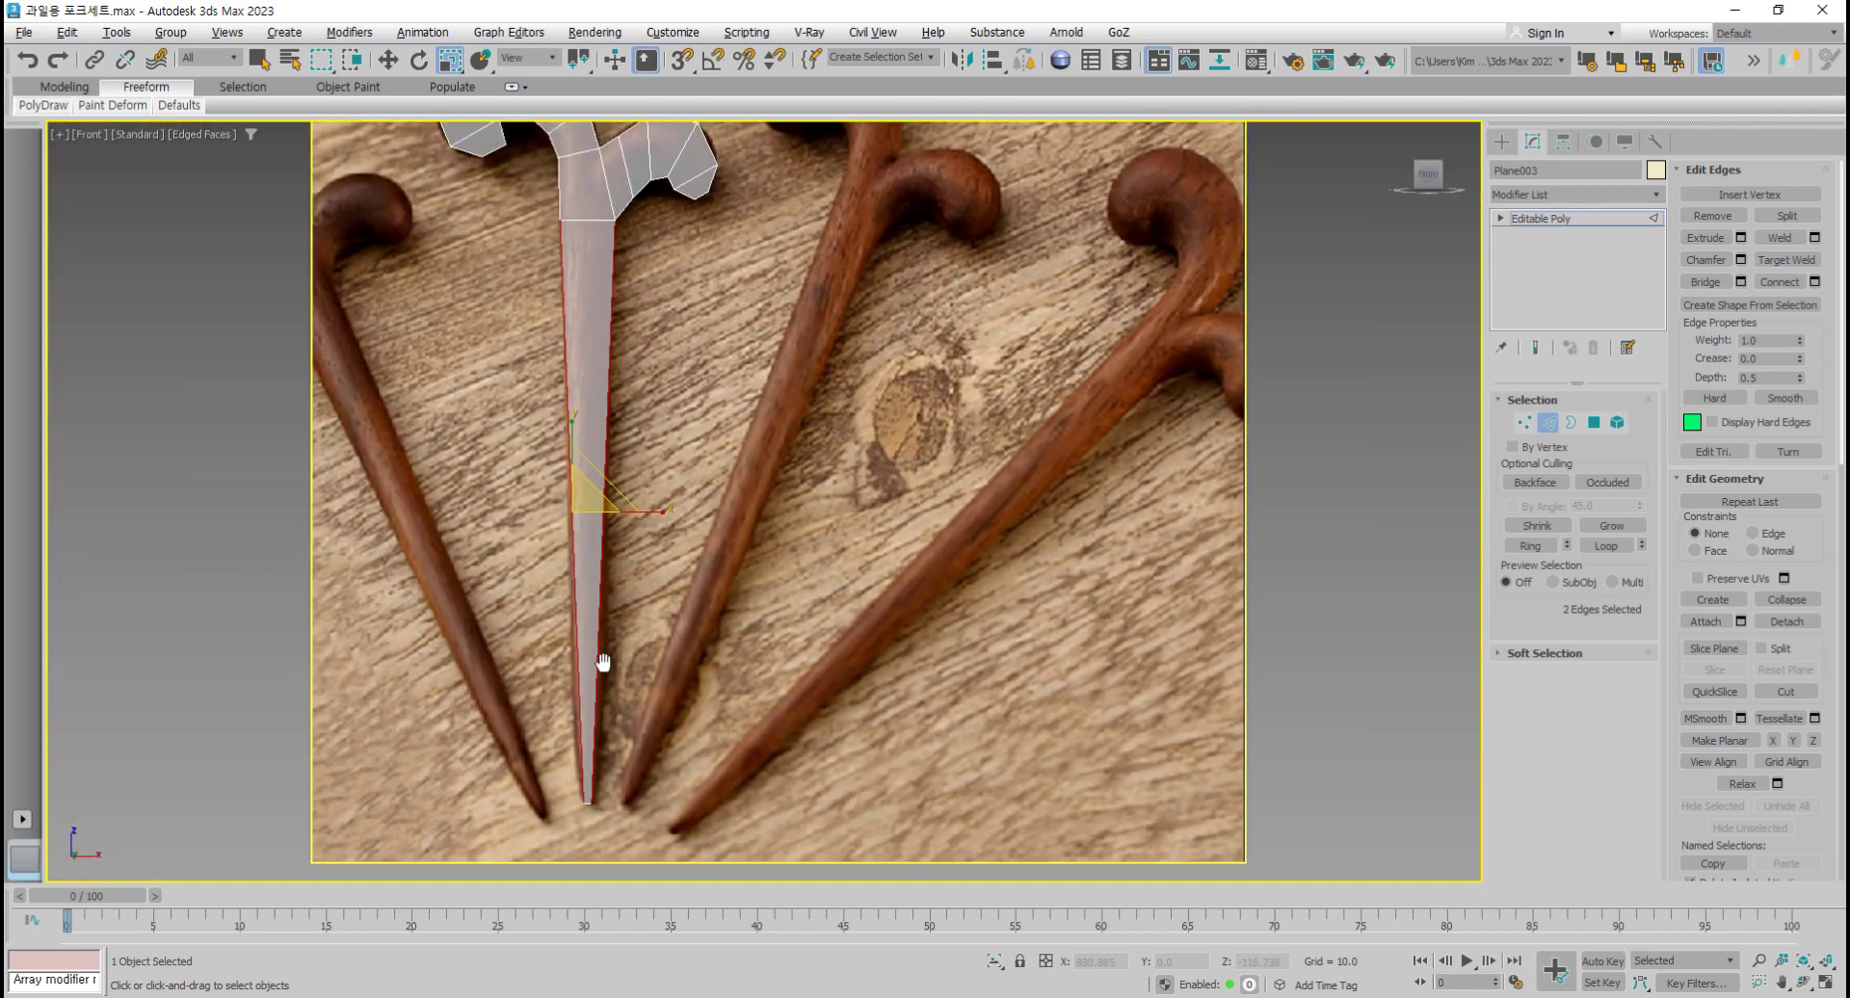
pyautogui.click(1814, 283)
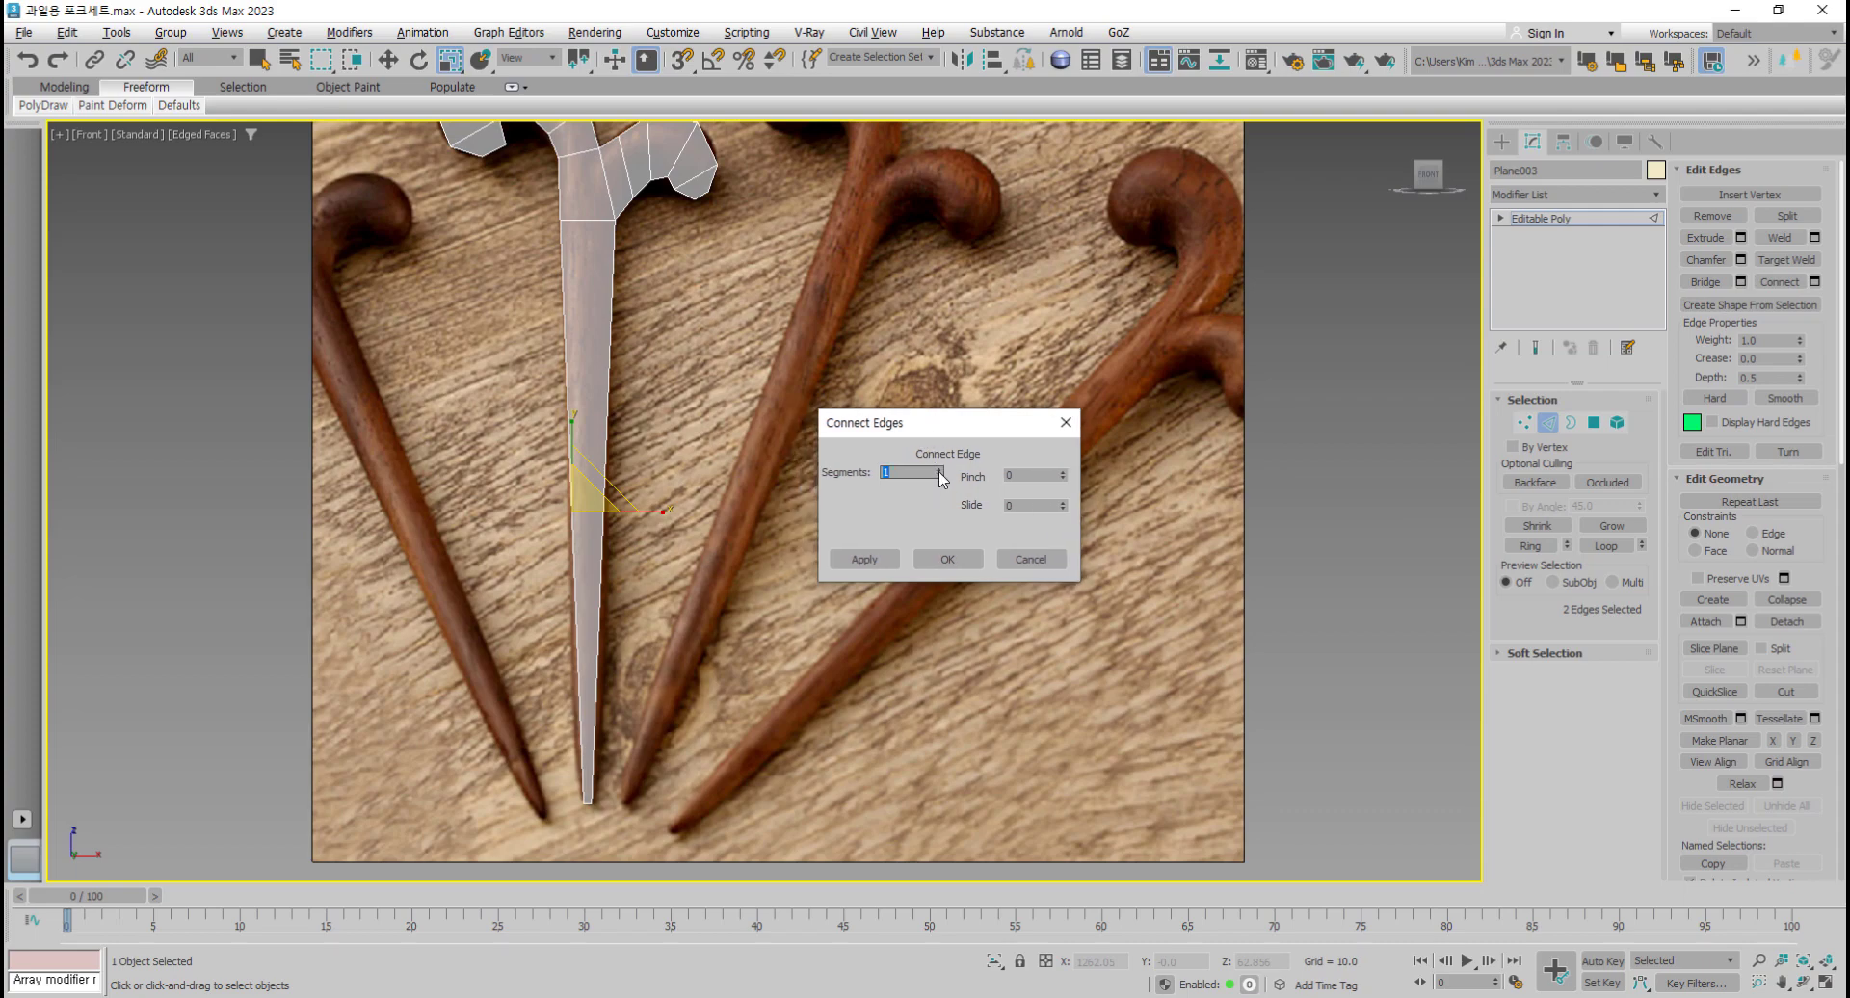
pyautogui.click(939, 469)
pyautogui.moveTo(990, 433)
pyautogui.mouseDown()
pyautogui.moveTo(1124, 465)
pyautogui.moveTo(1073, 426)
pyautogui.moveTo(997, 451)
pyautogui.mouseUp()
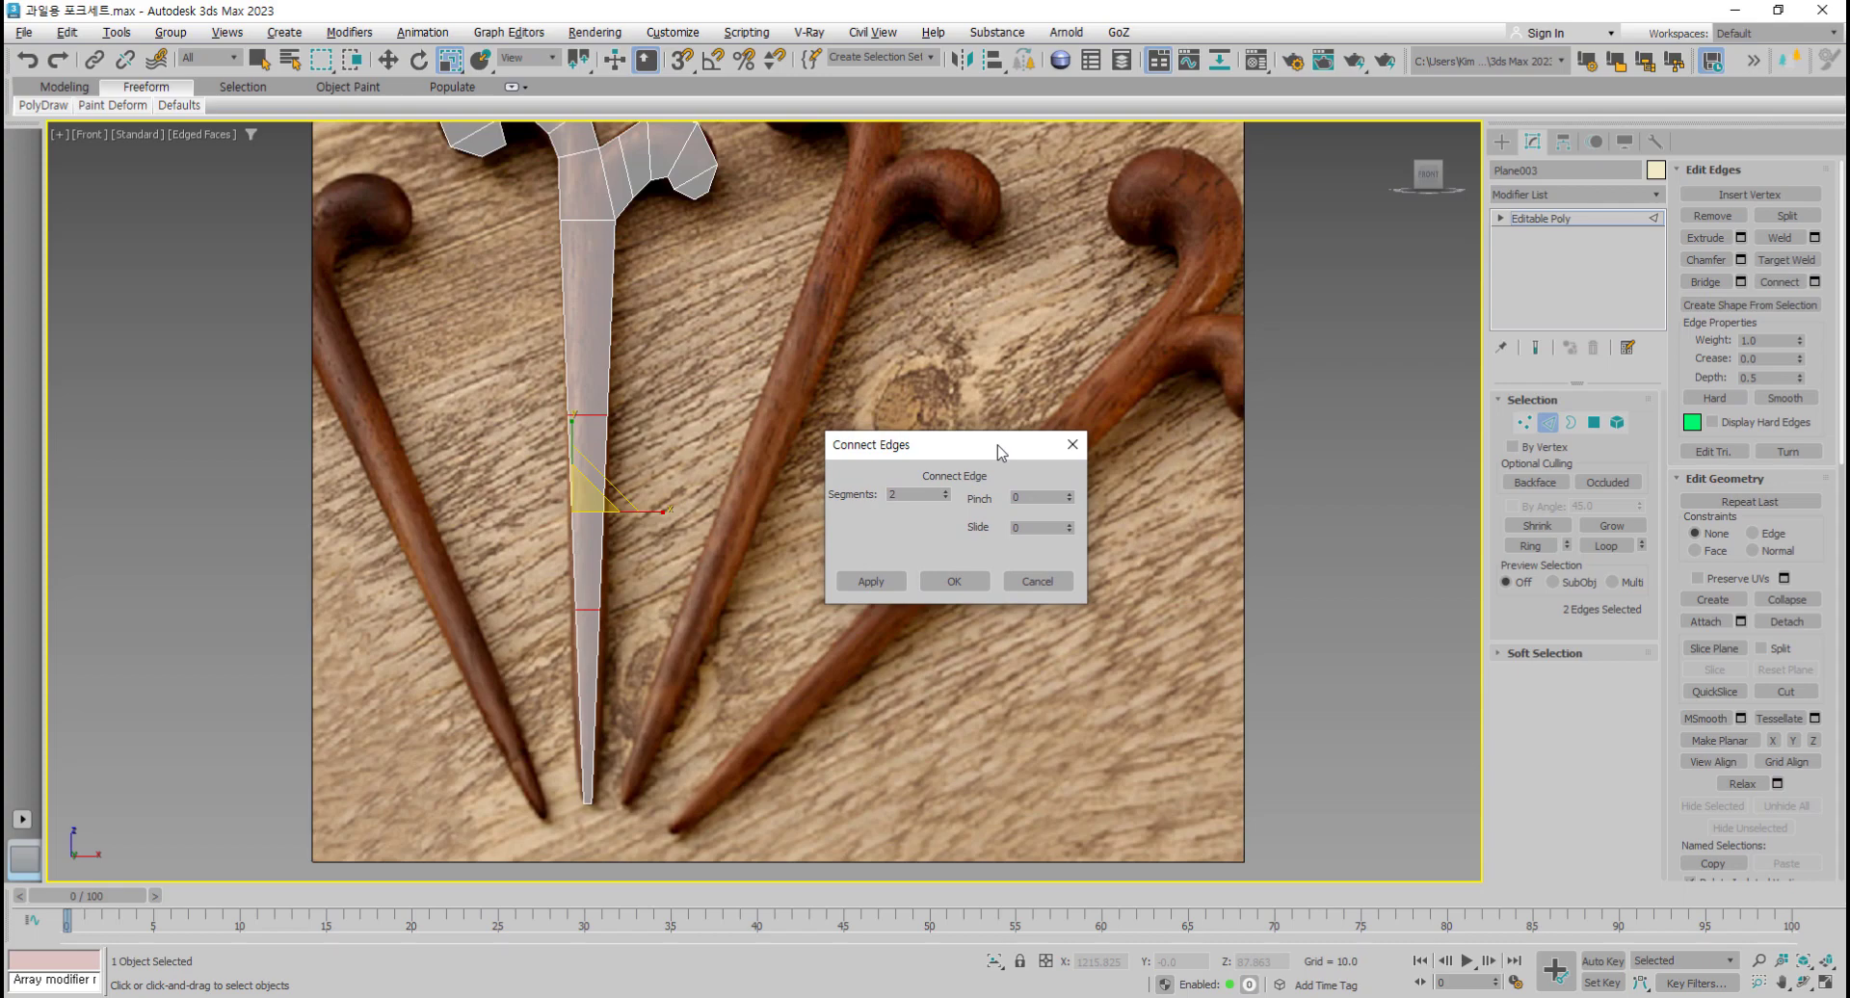
pyautogui.click(1038, 581)
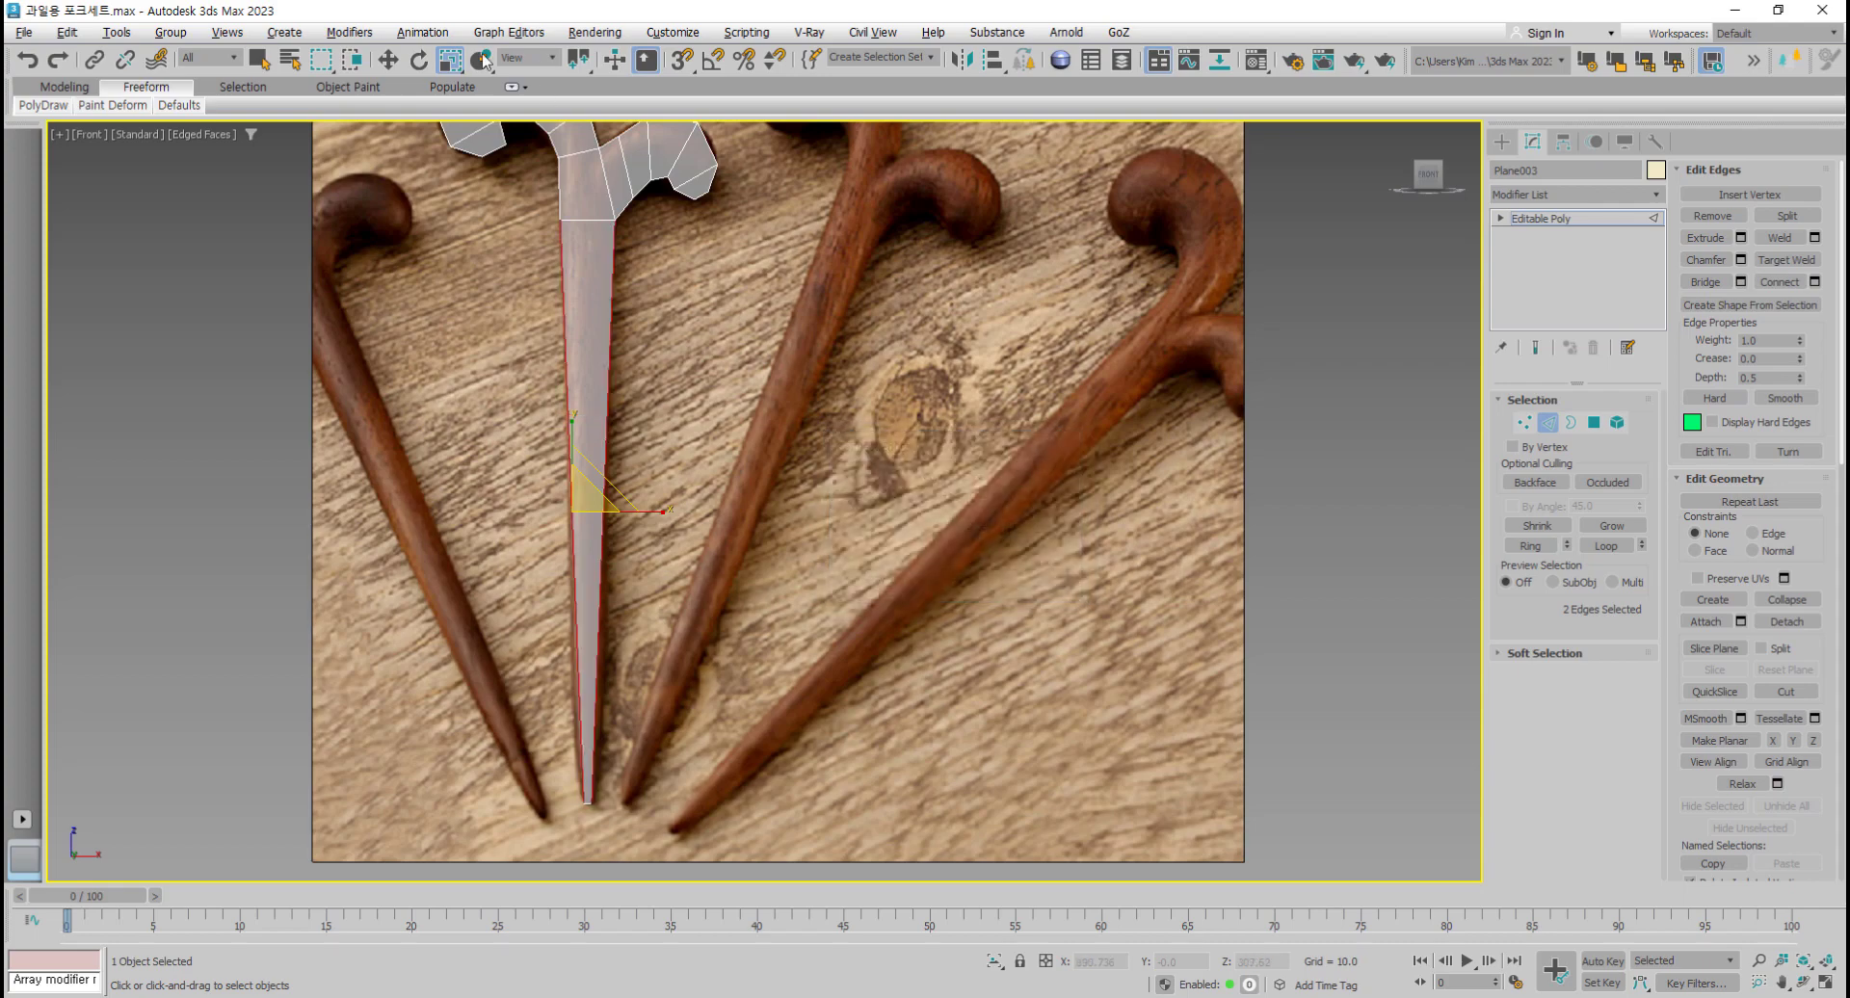
# Step: Turn on Enable Caddy Controls in the general preferences
pyautogui.click(673, 31)
pyautogui.click(709, 404)
pyautogui.hotkey('ctrl', '1')
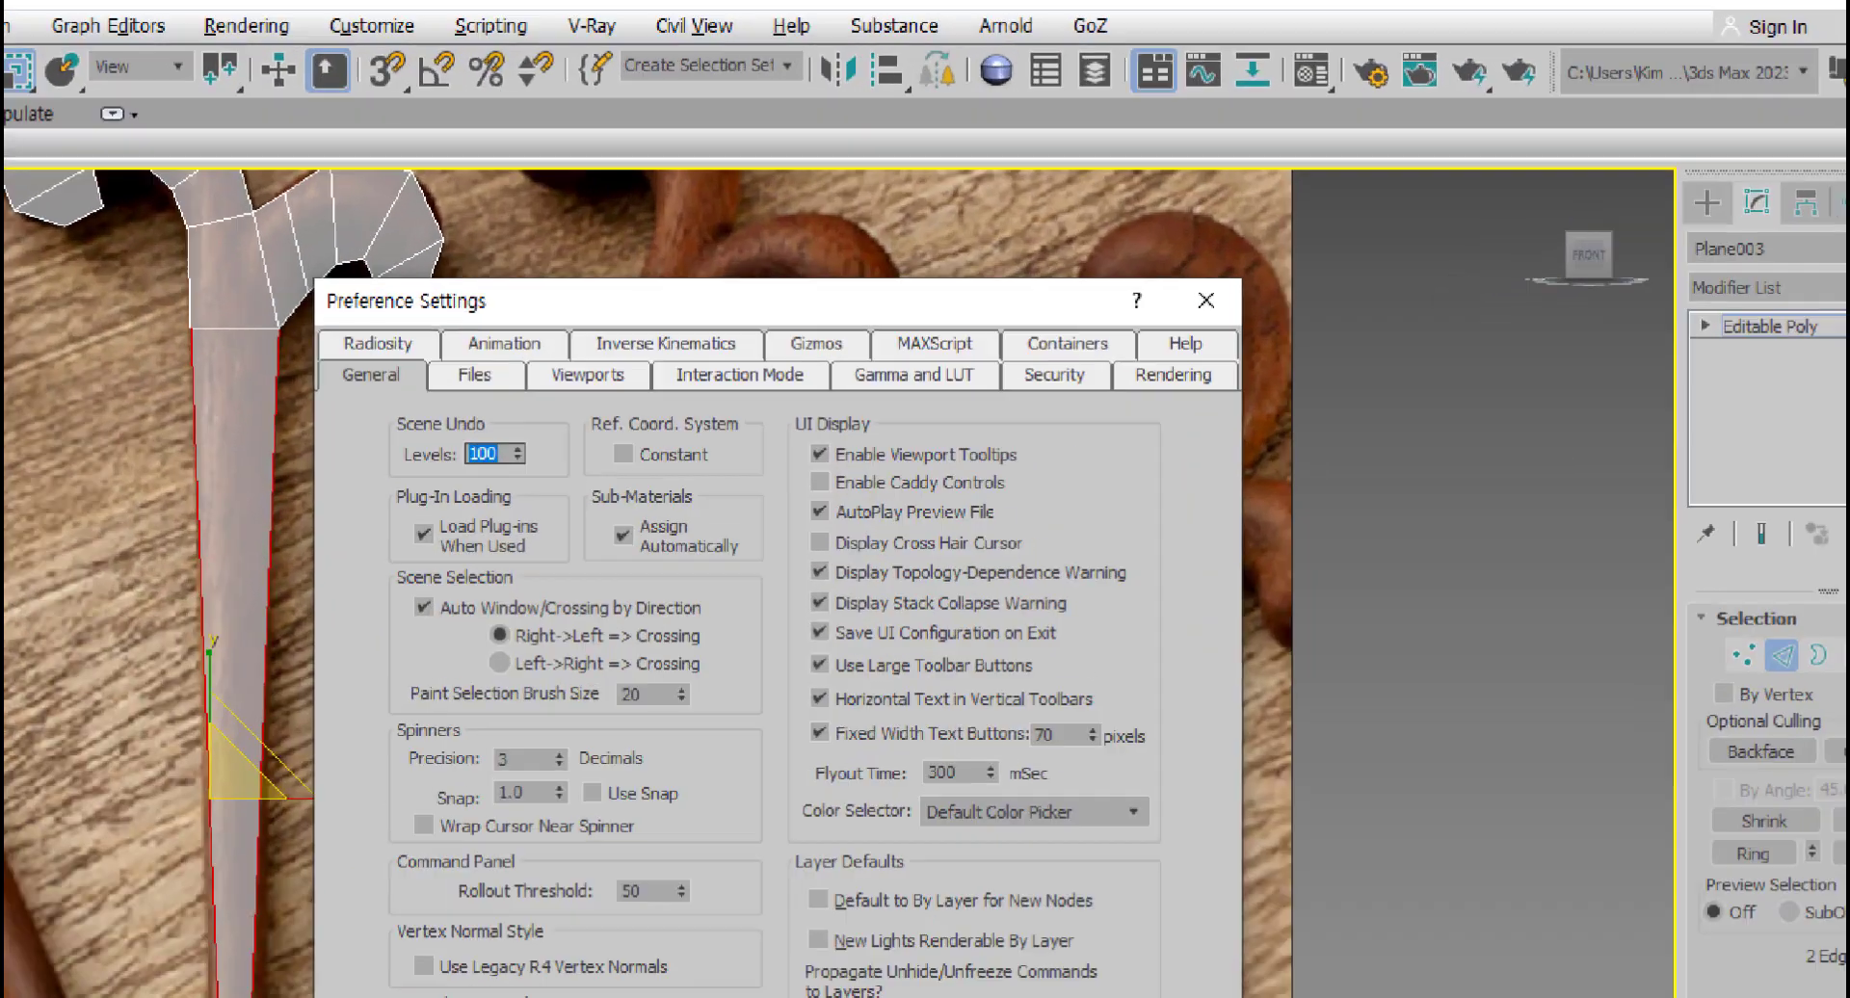
pyautogui.click(891, 534)
pyautogui.moveTo(757, 497)
pyautogui.mouseDown()
pyautogui.moveTo(1055, 467)
pyautogui.moveTo(757, 441)
pyautogui.moveTo(1005, 542)
pyautogui.mouseUp()
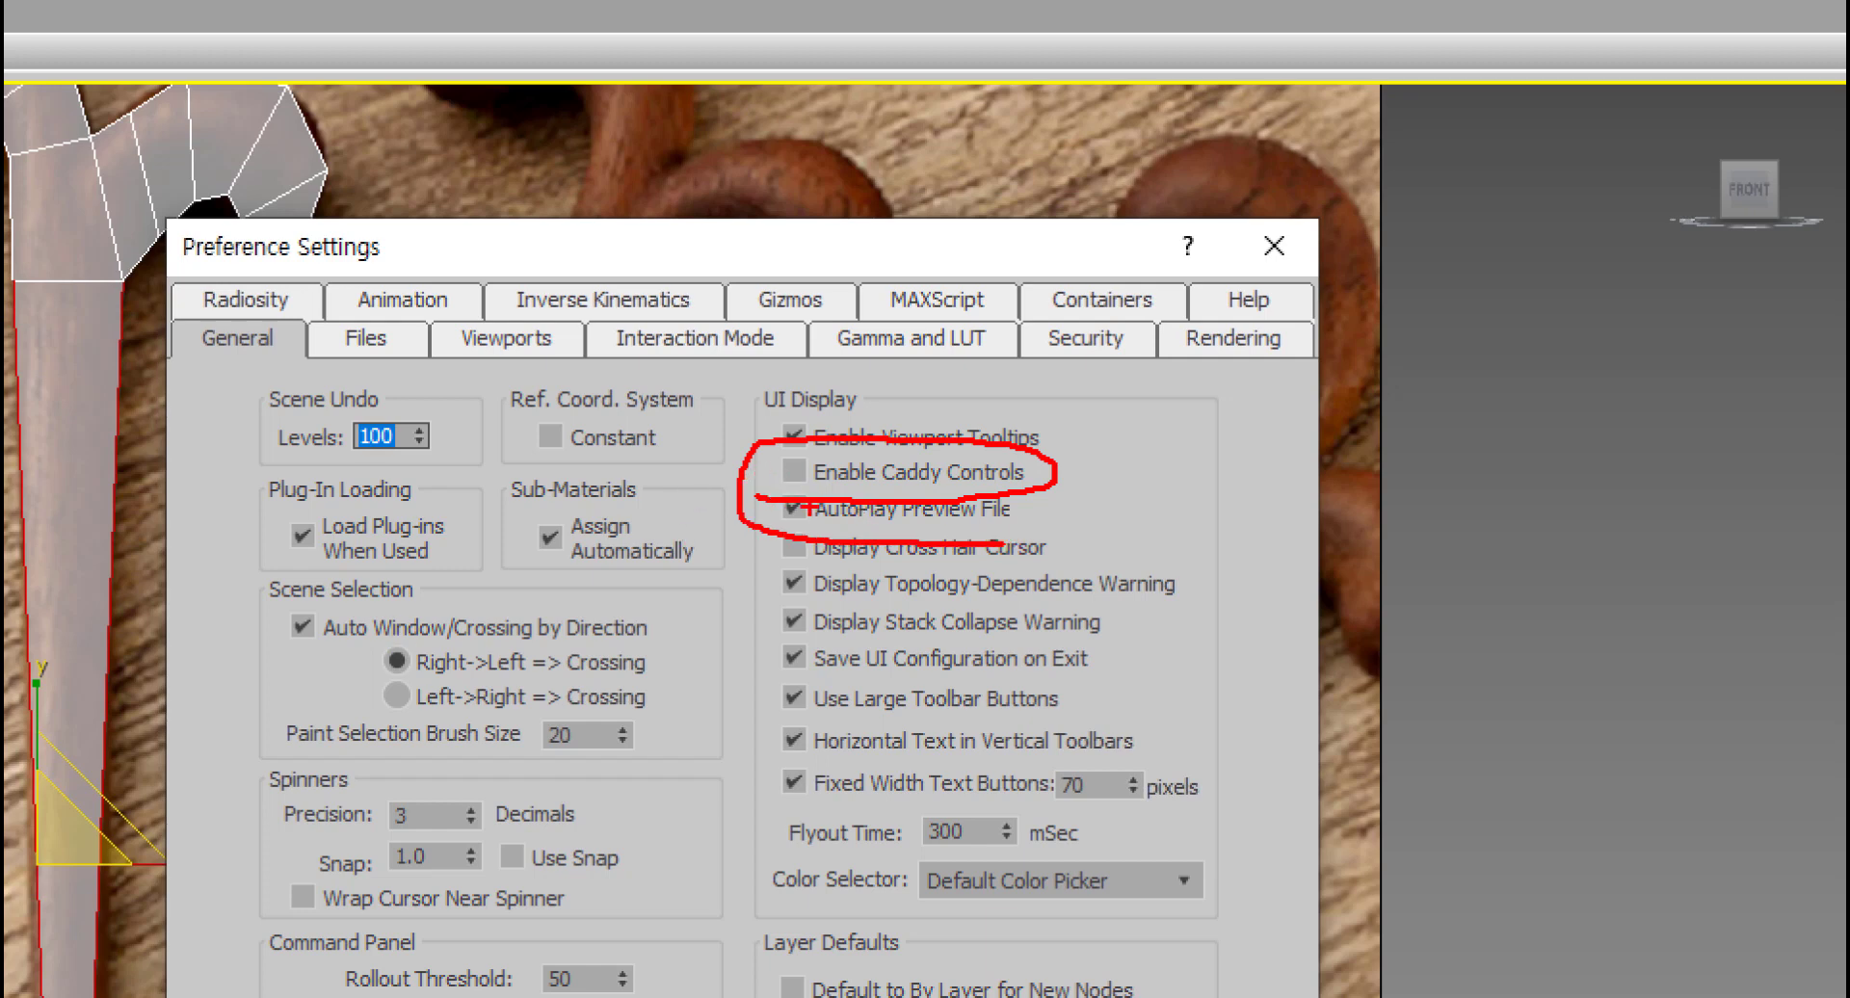
pyautogui.press('Escape')
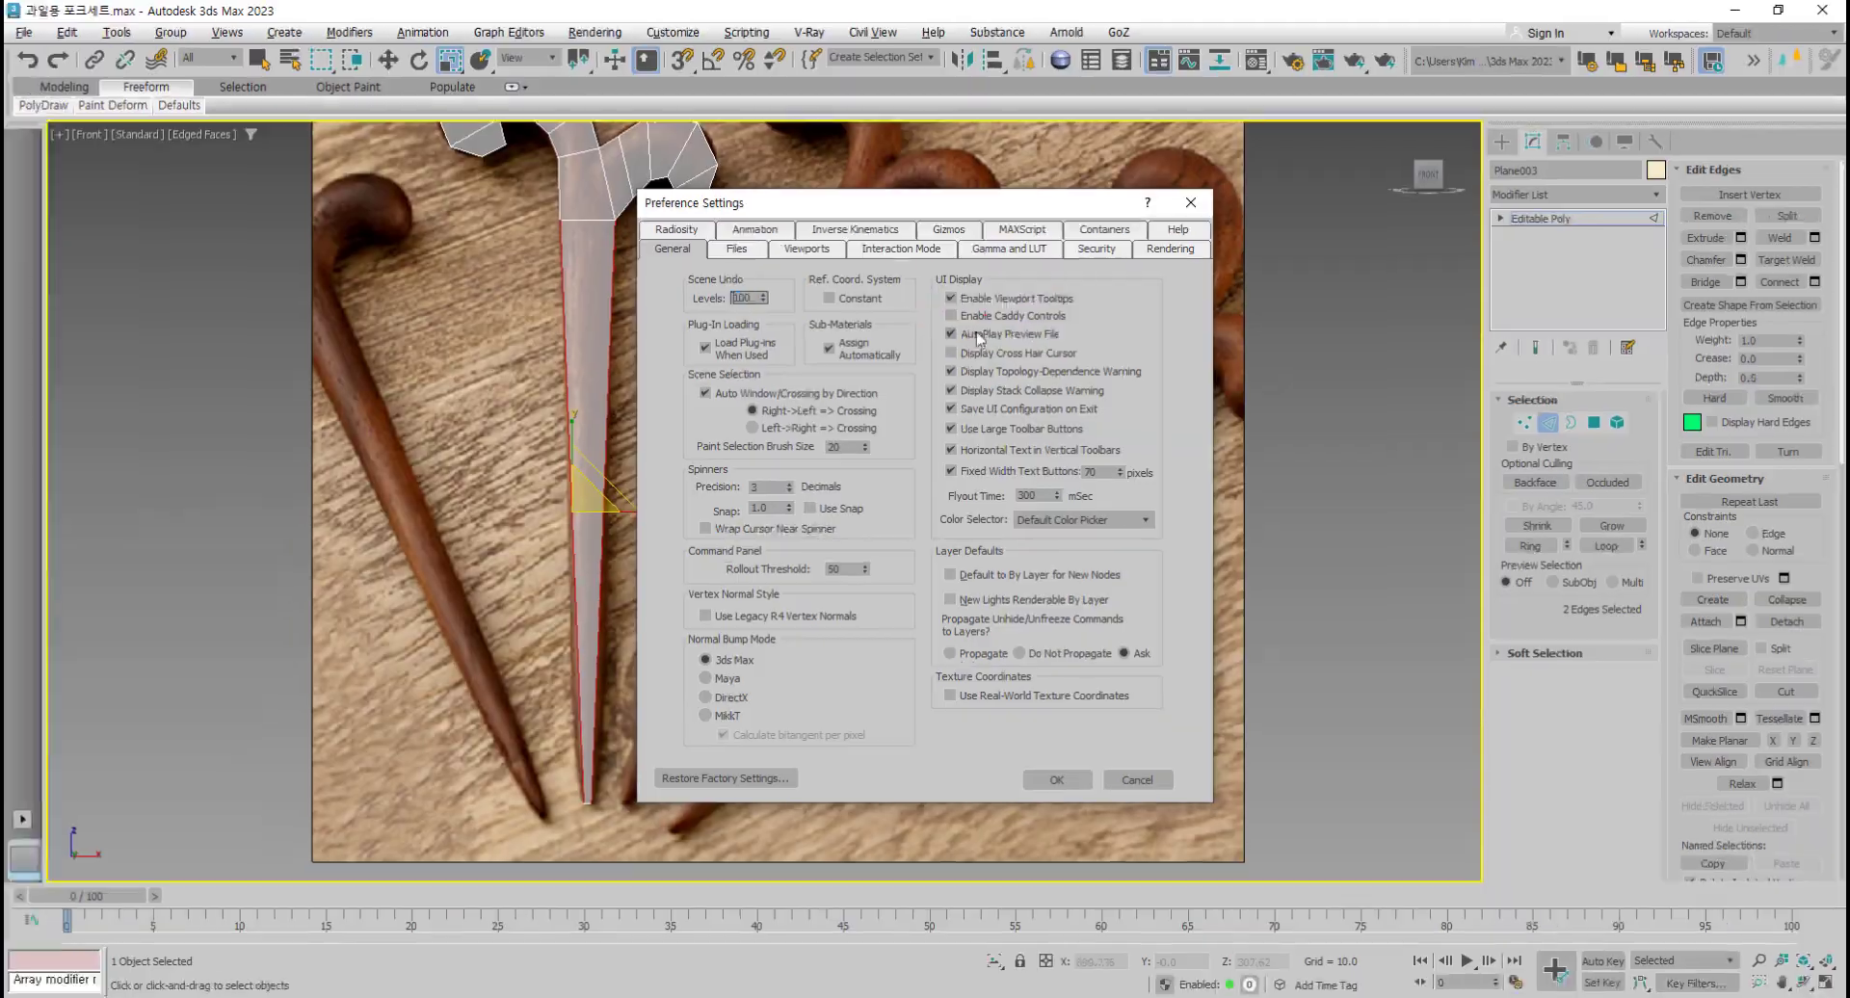
pyautogui.click(950, 316)
pyautogui.click(1057, 780)
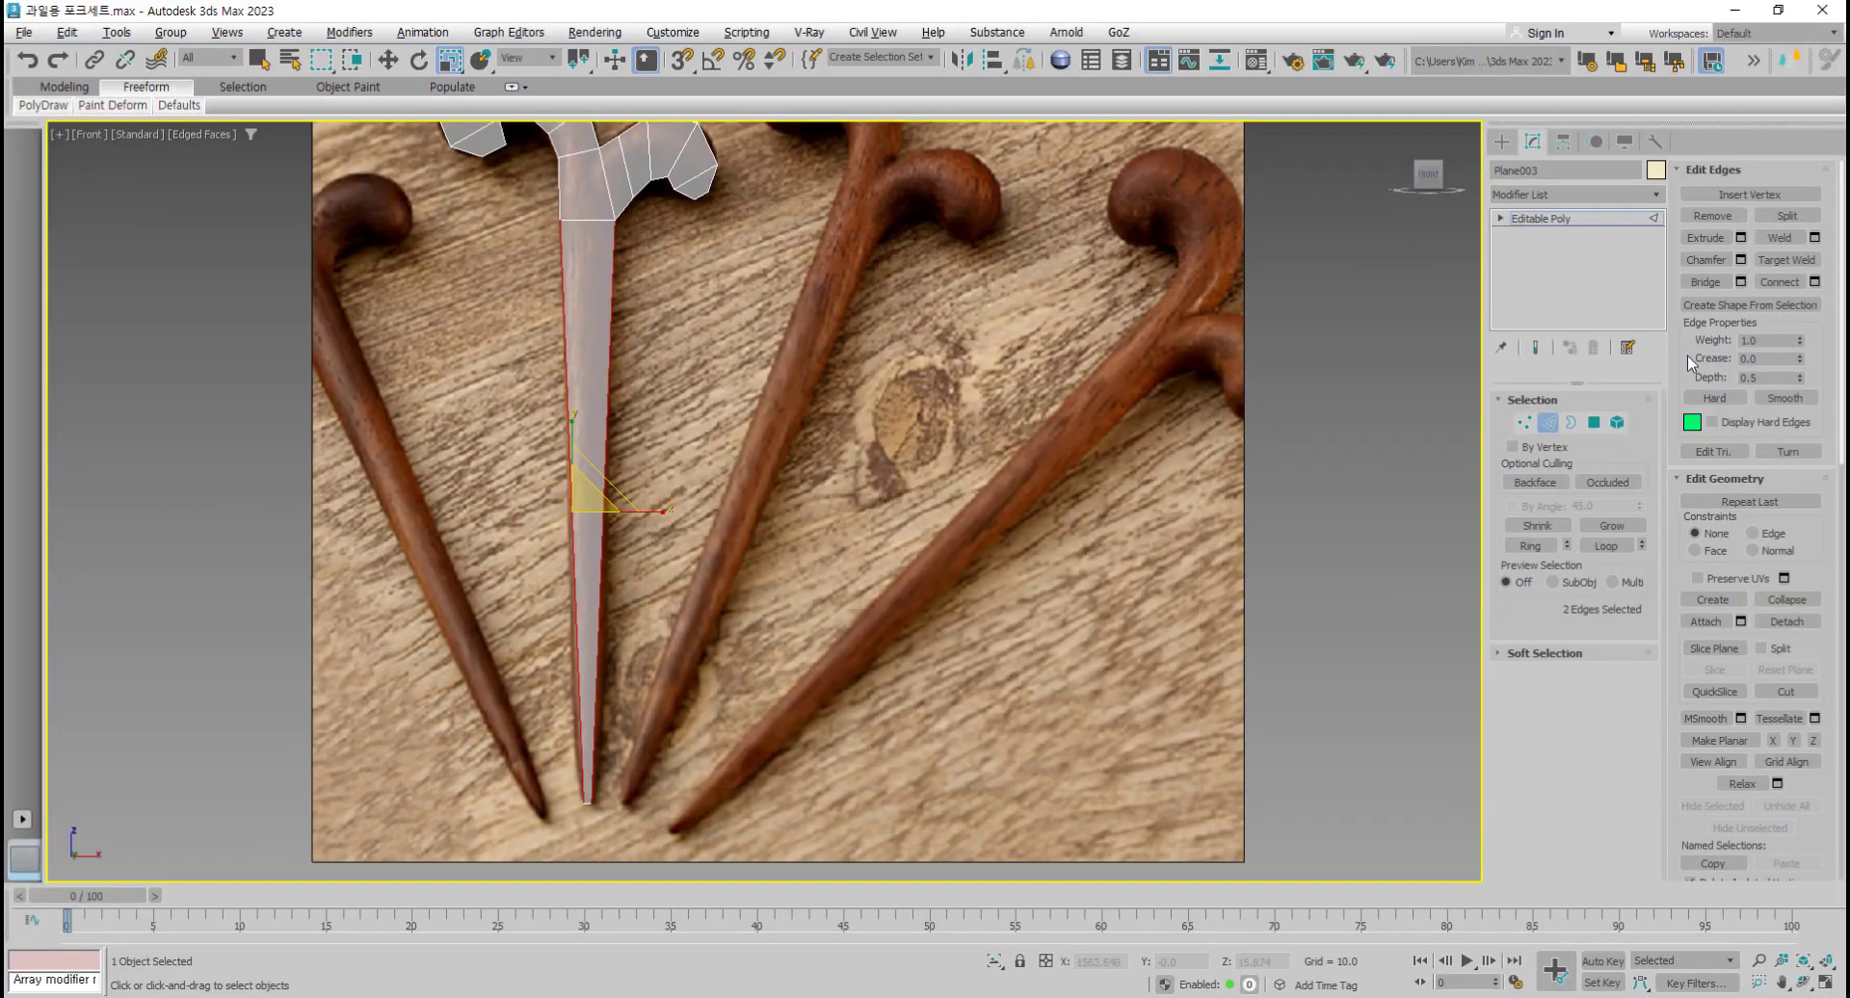
pyautogui.click(1814, 281)
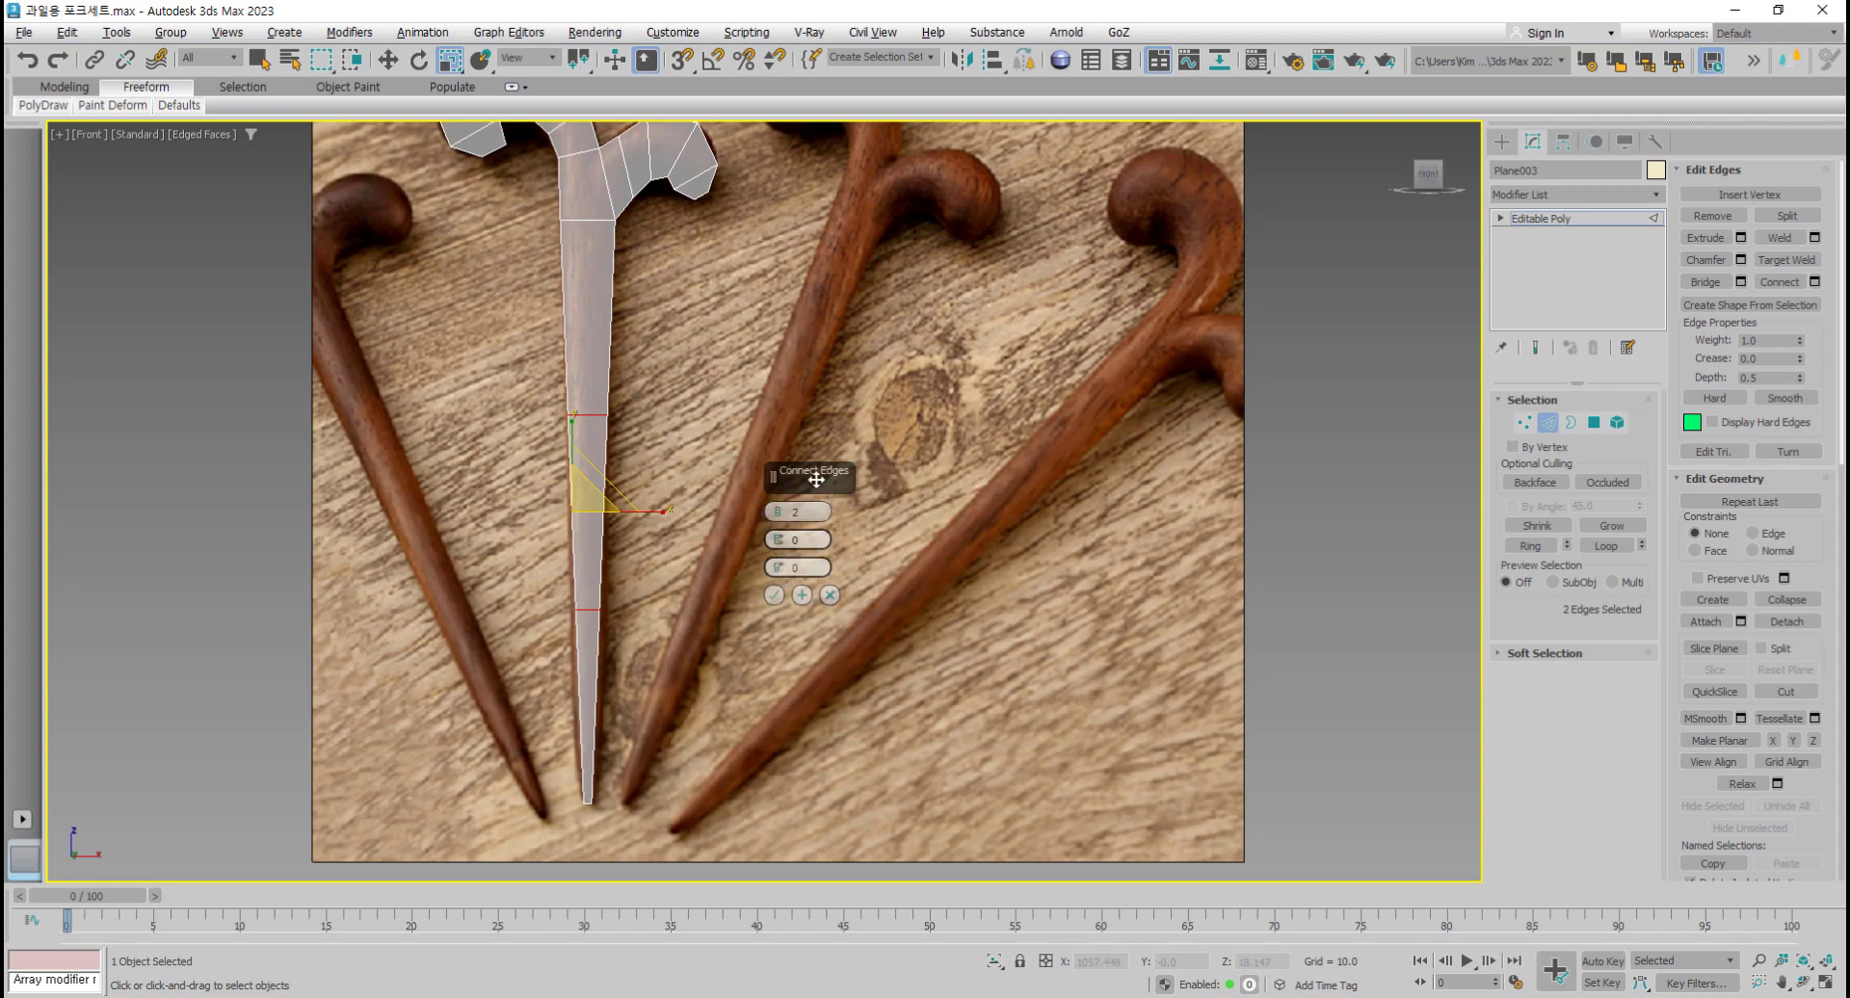
pyautogui.moveTo(817, 479)
pyautogui.mouseDown()
pyautogui.moveTo(982, 475)
pyautogui.moveTo(831, 479)
pyautogui.mouseUp()
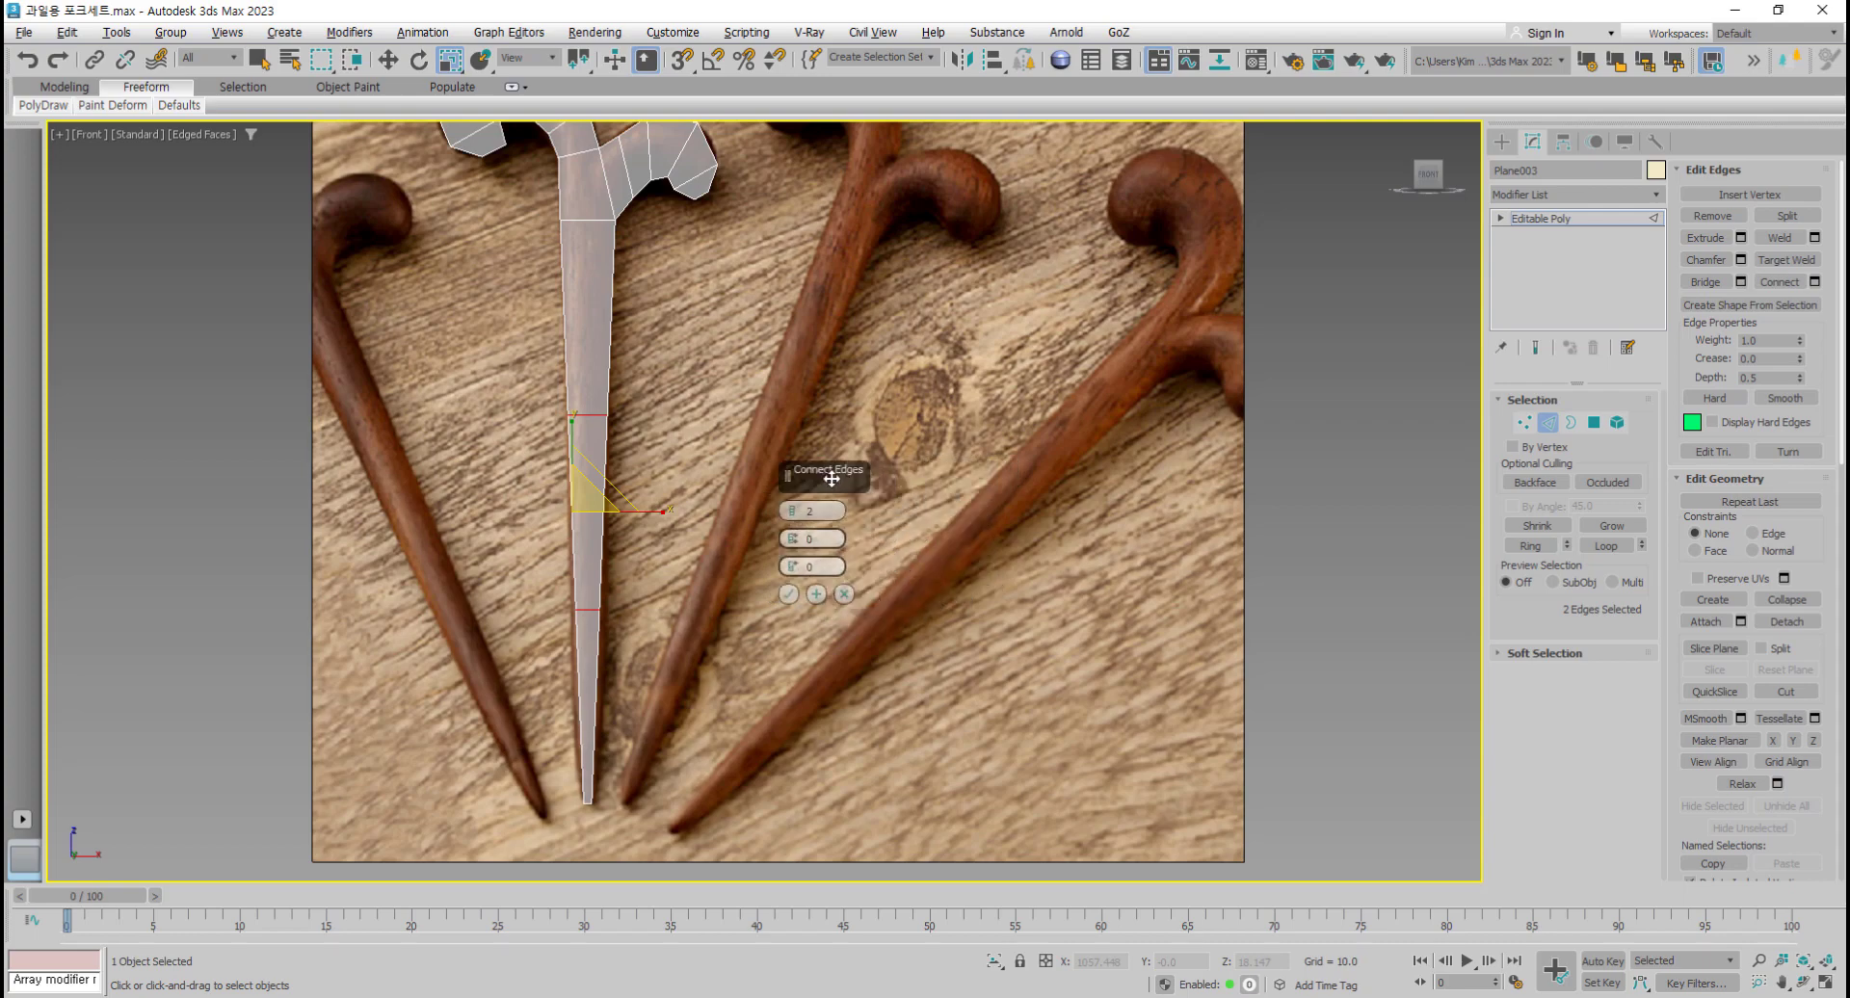
pyautogui.click(844, 593)
# Step: Turn off Enable Caddy Controls in the general preferences and check the Connect Edges settings on the stem edges
pyautogui.click(672, 32)
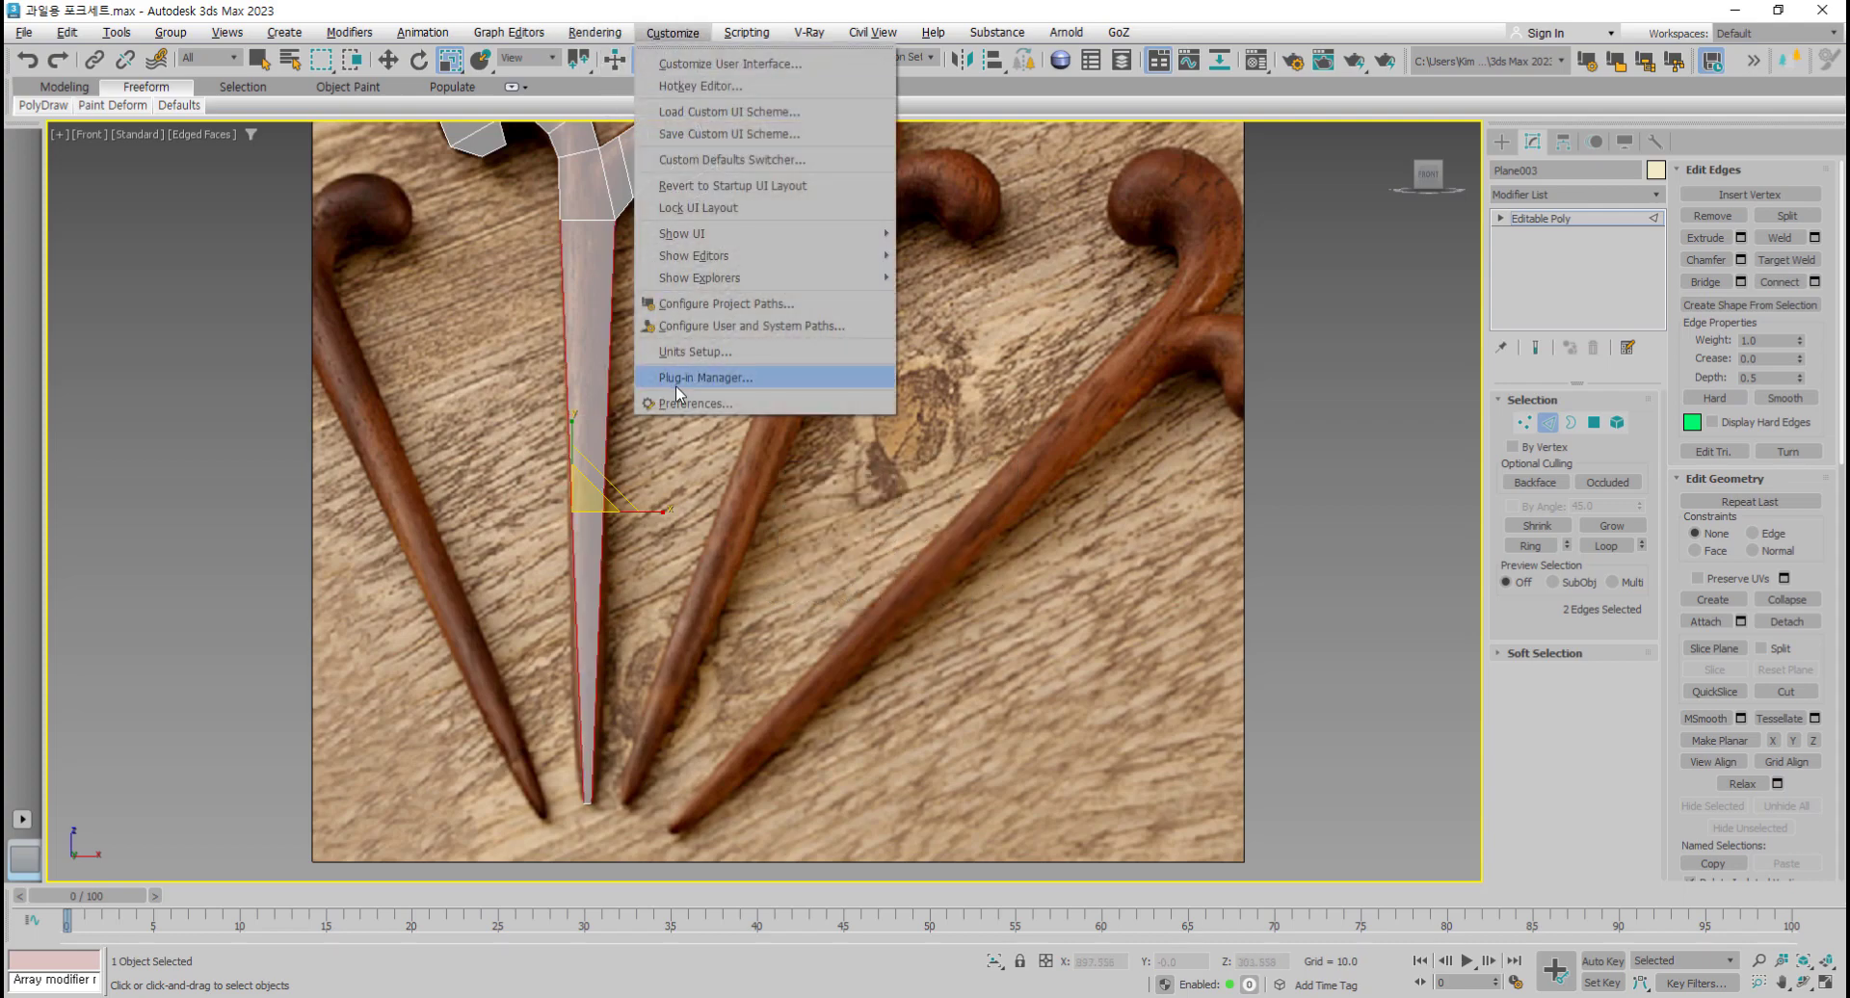
pyautogui.click(676, 400)
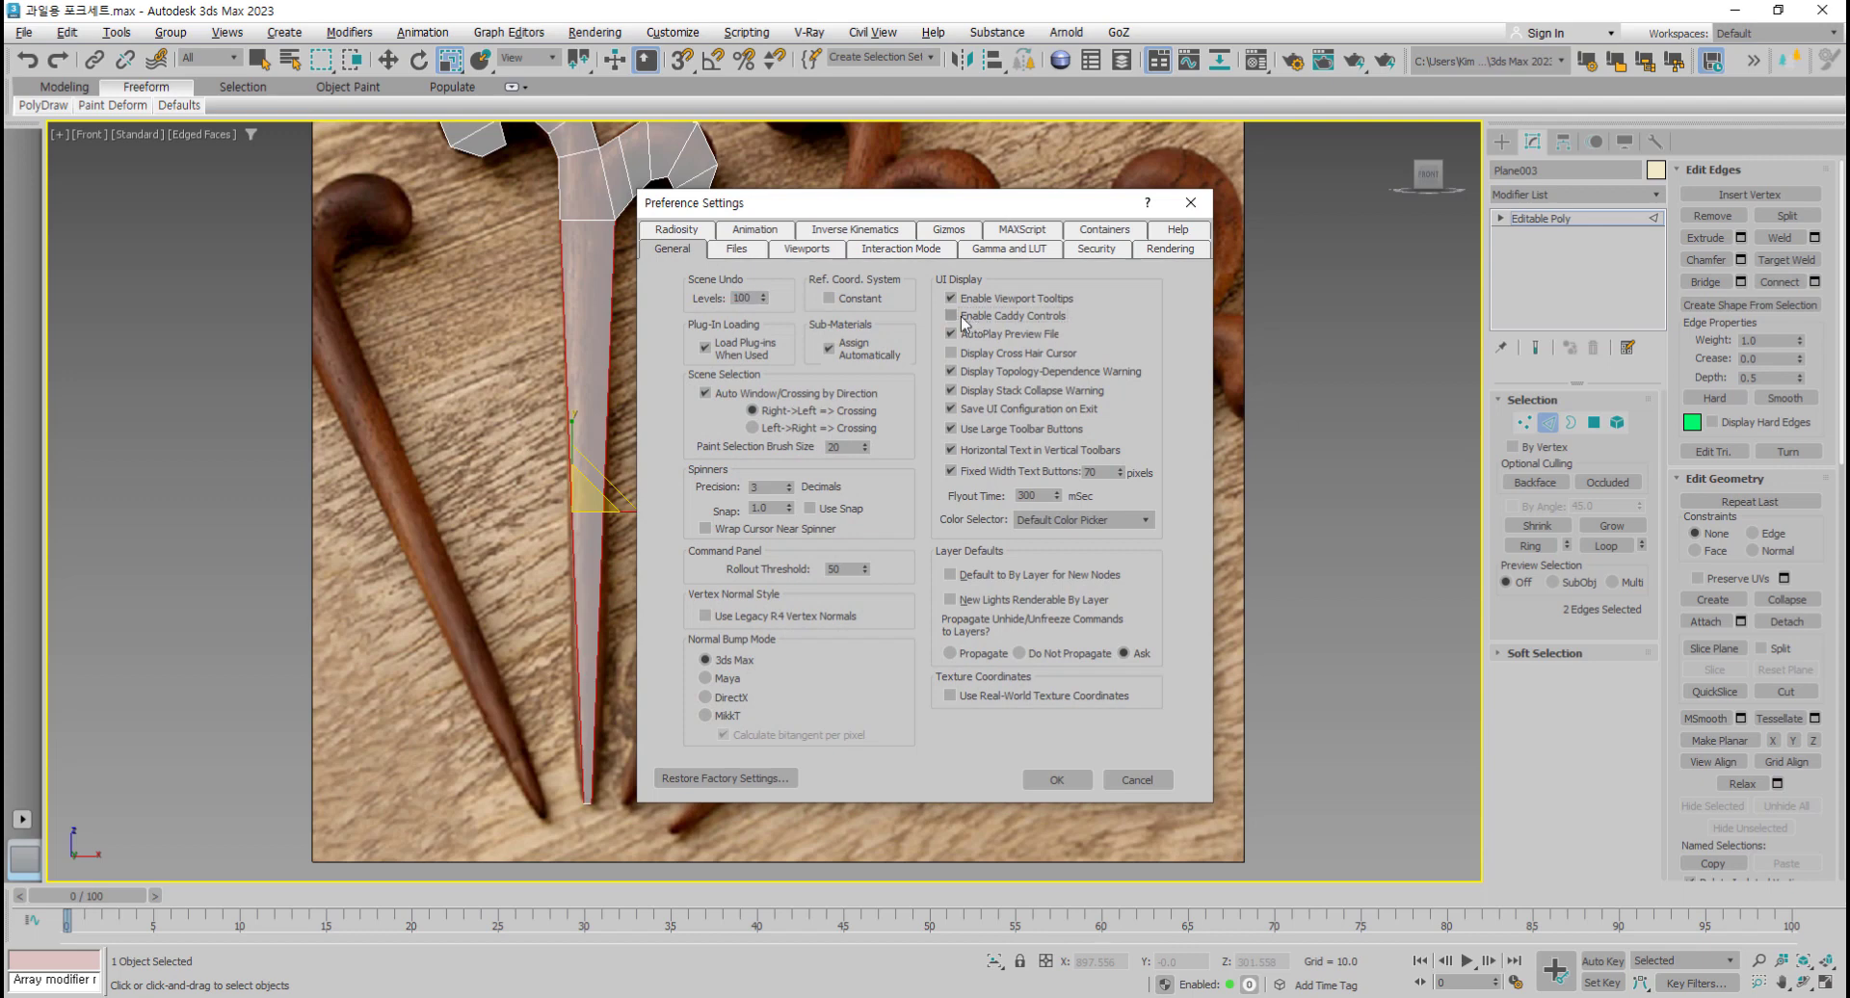
pyautogui.click(1057, 779)
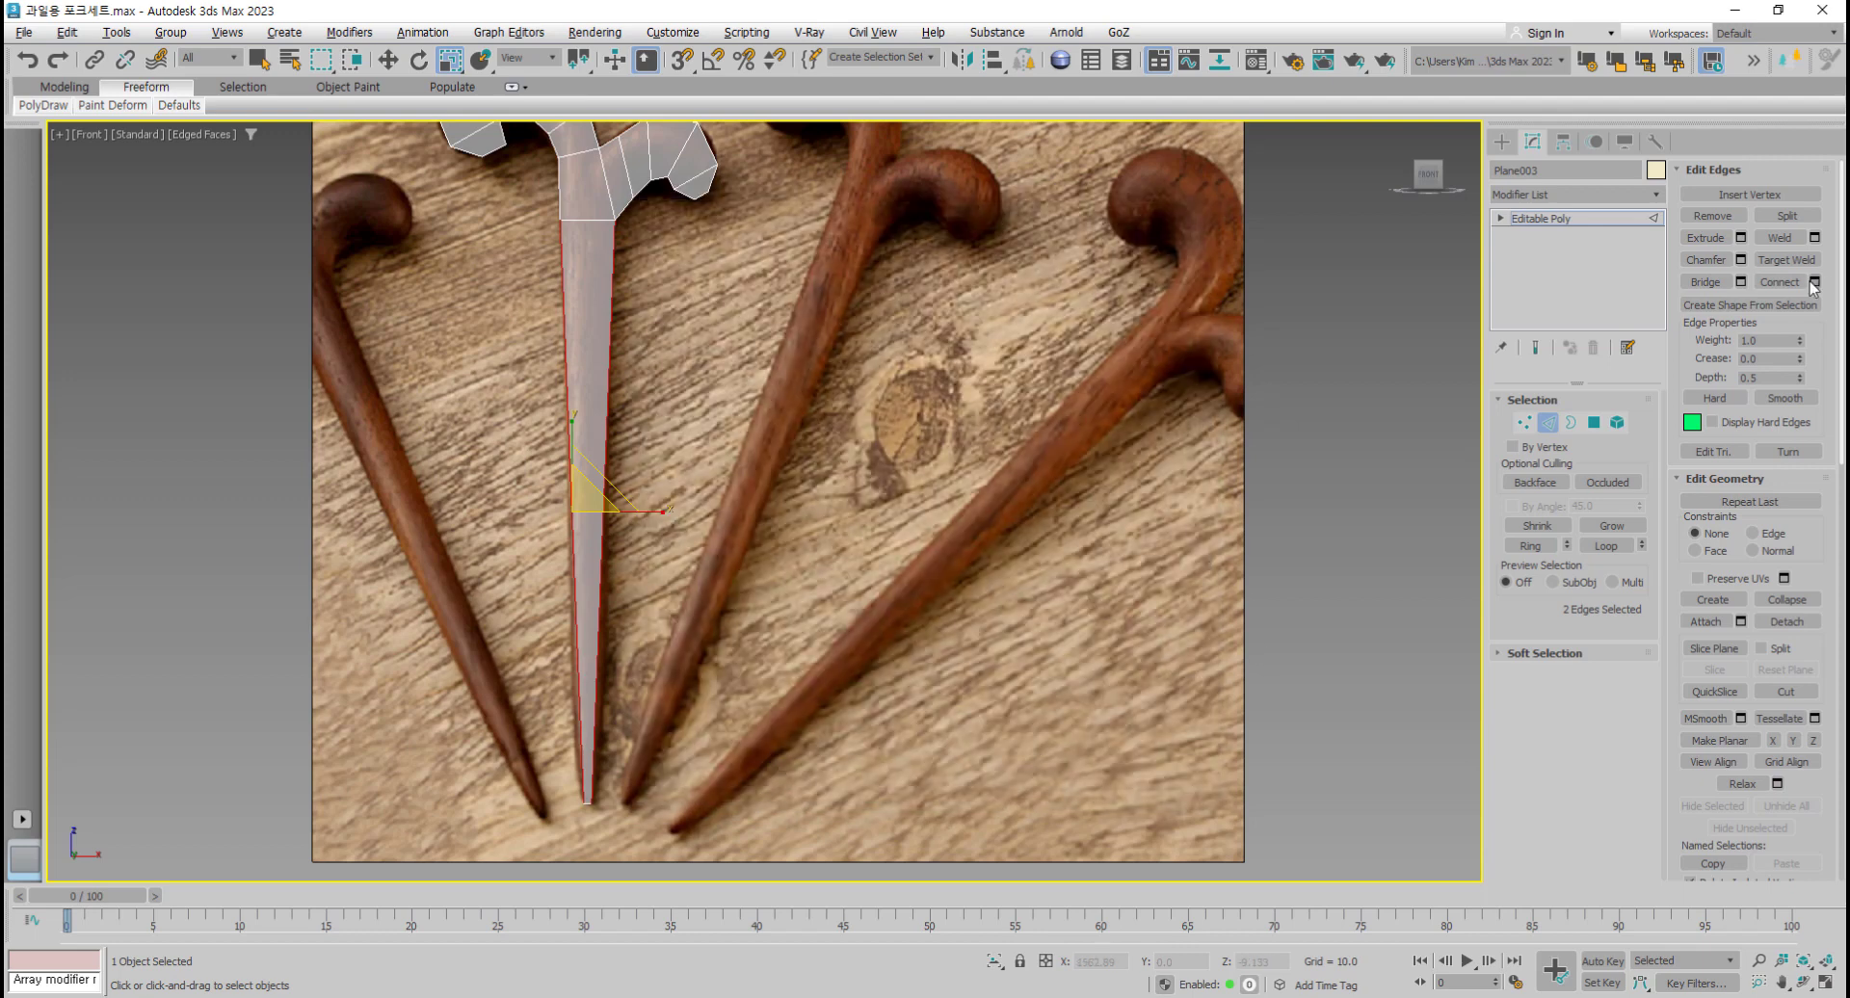
pyautogui.click(1814, 282)
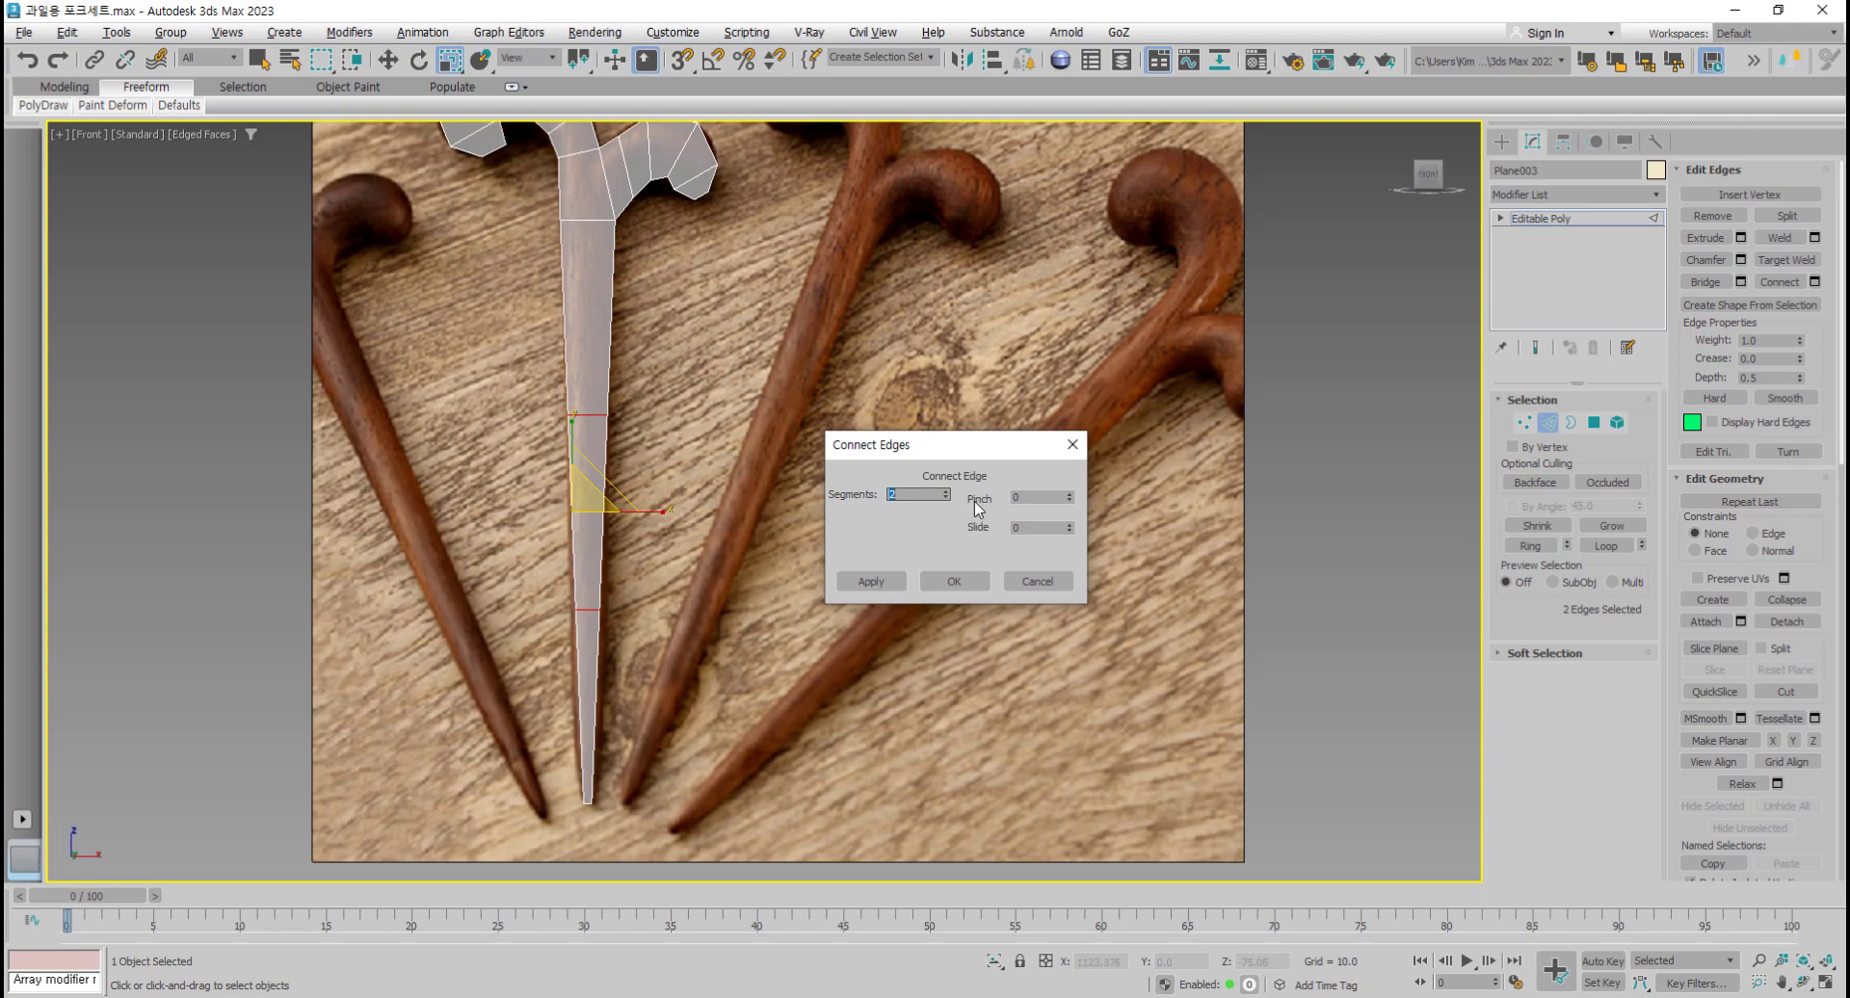
pyautogui.click(1037, 581)
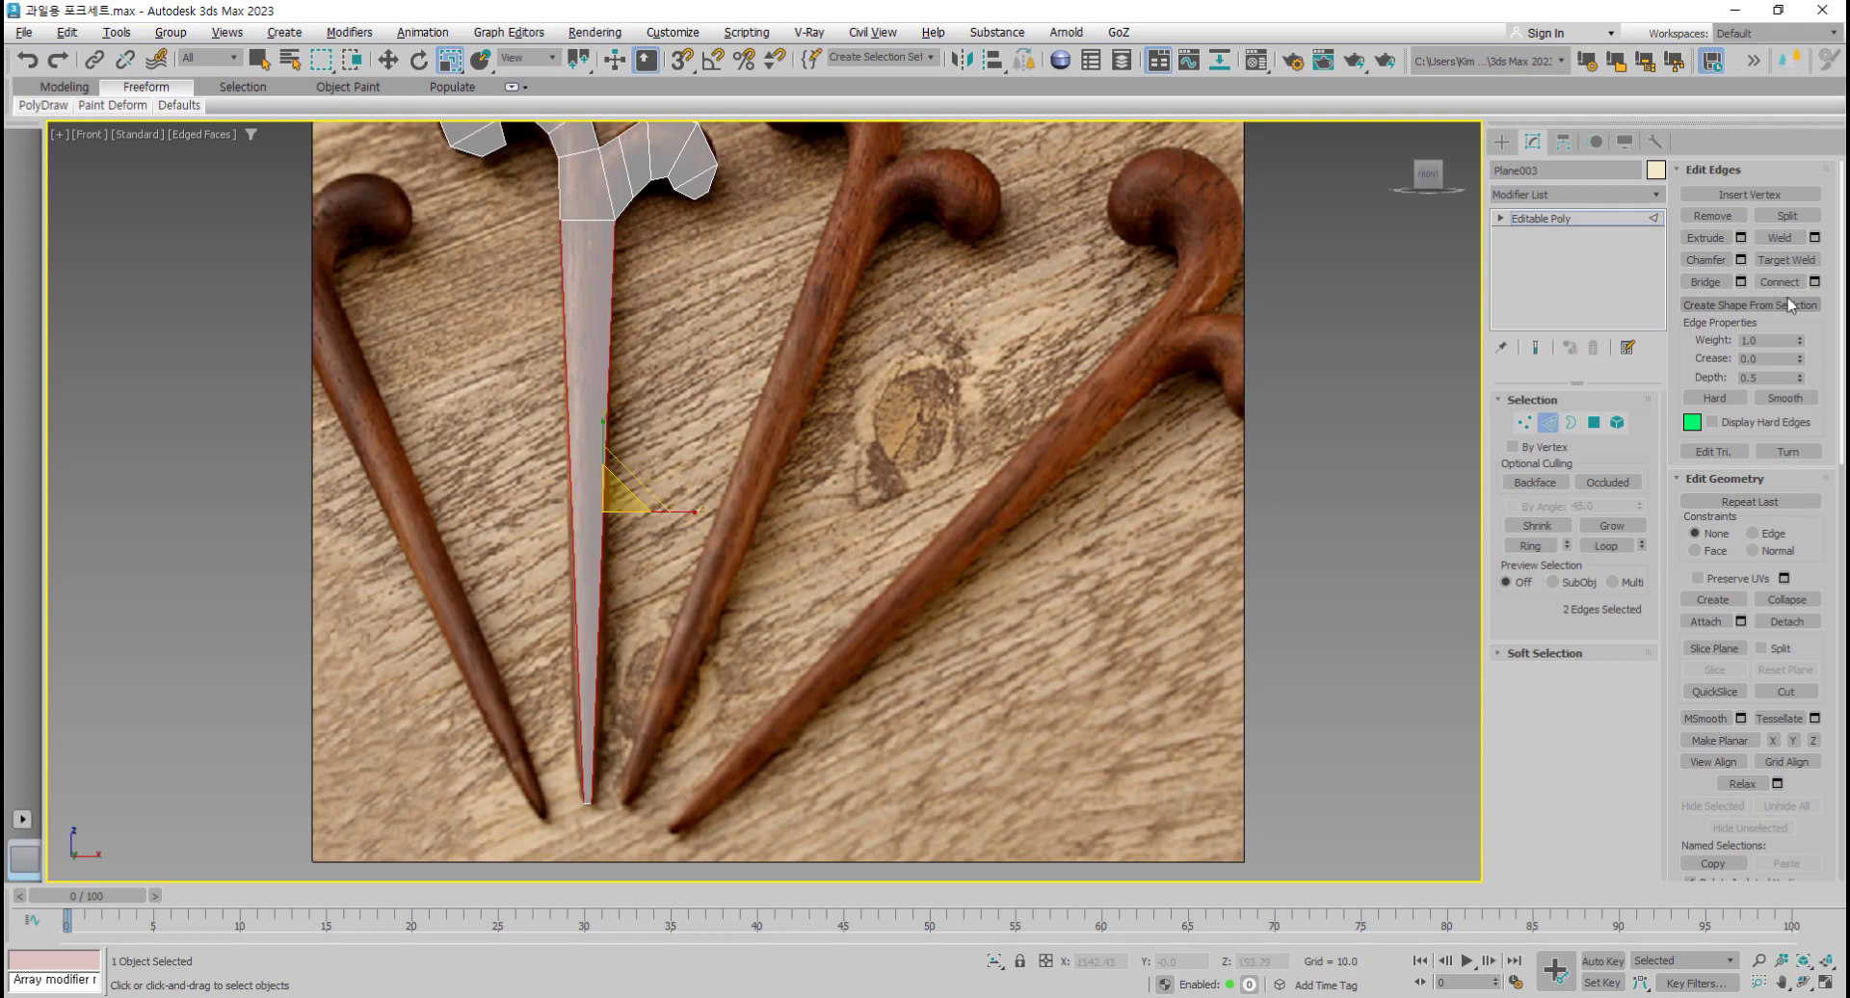
# Step: Connect the stem's two long side edges with 3 segments
pyautogui.click(1814, 282)
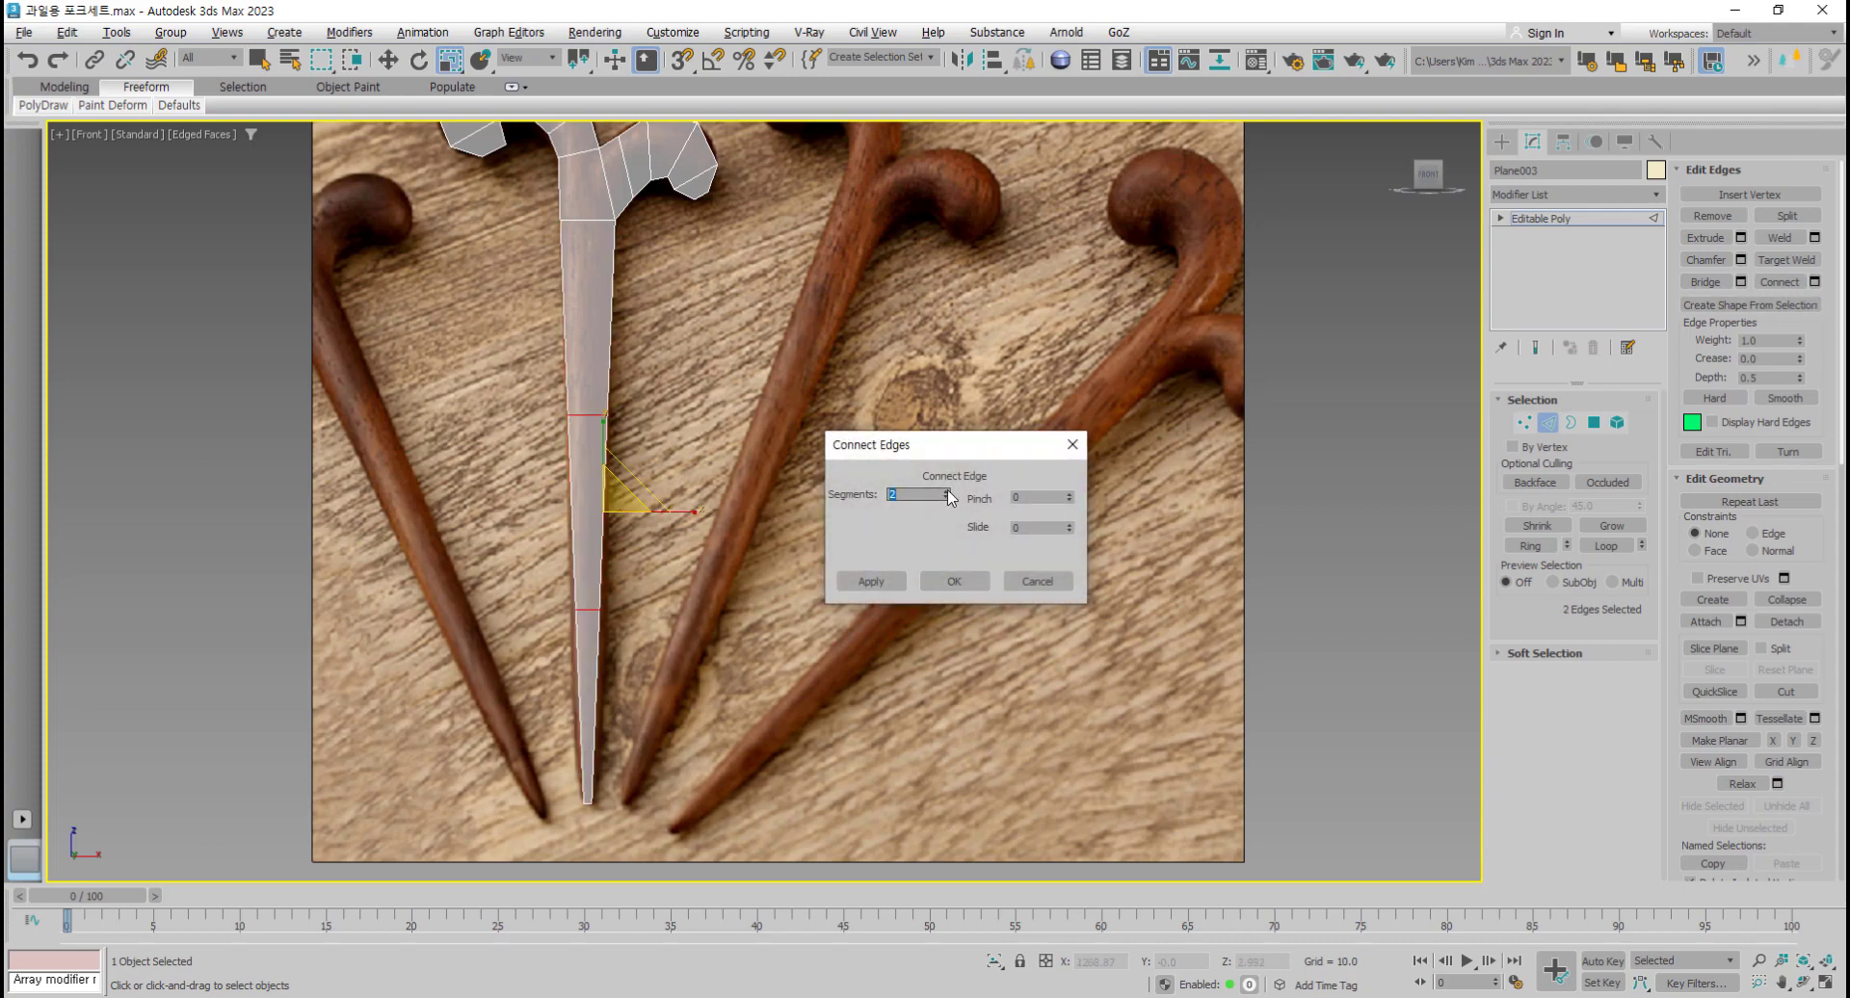
pyautogui.click(948, 492)
pyautogui.click(955, 581)
# Step: Scale the stem's middle cross edge to match the fork's width in the reference image
pyautogui.scroll(2, 590, 664)
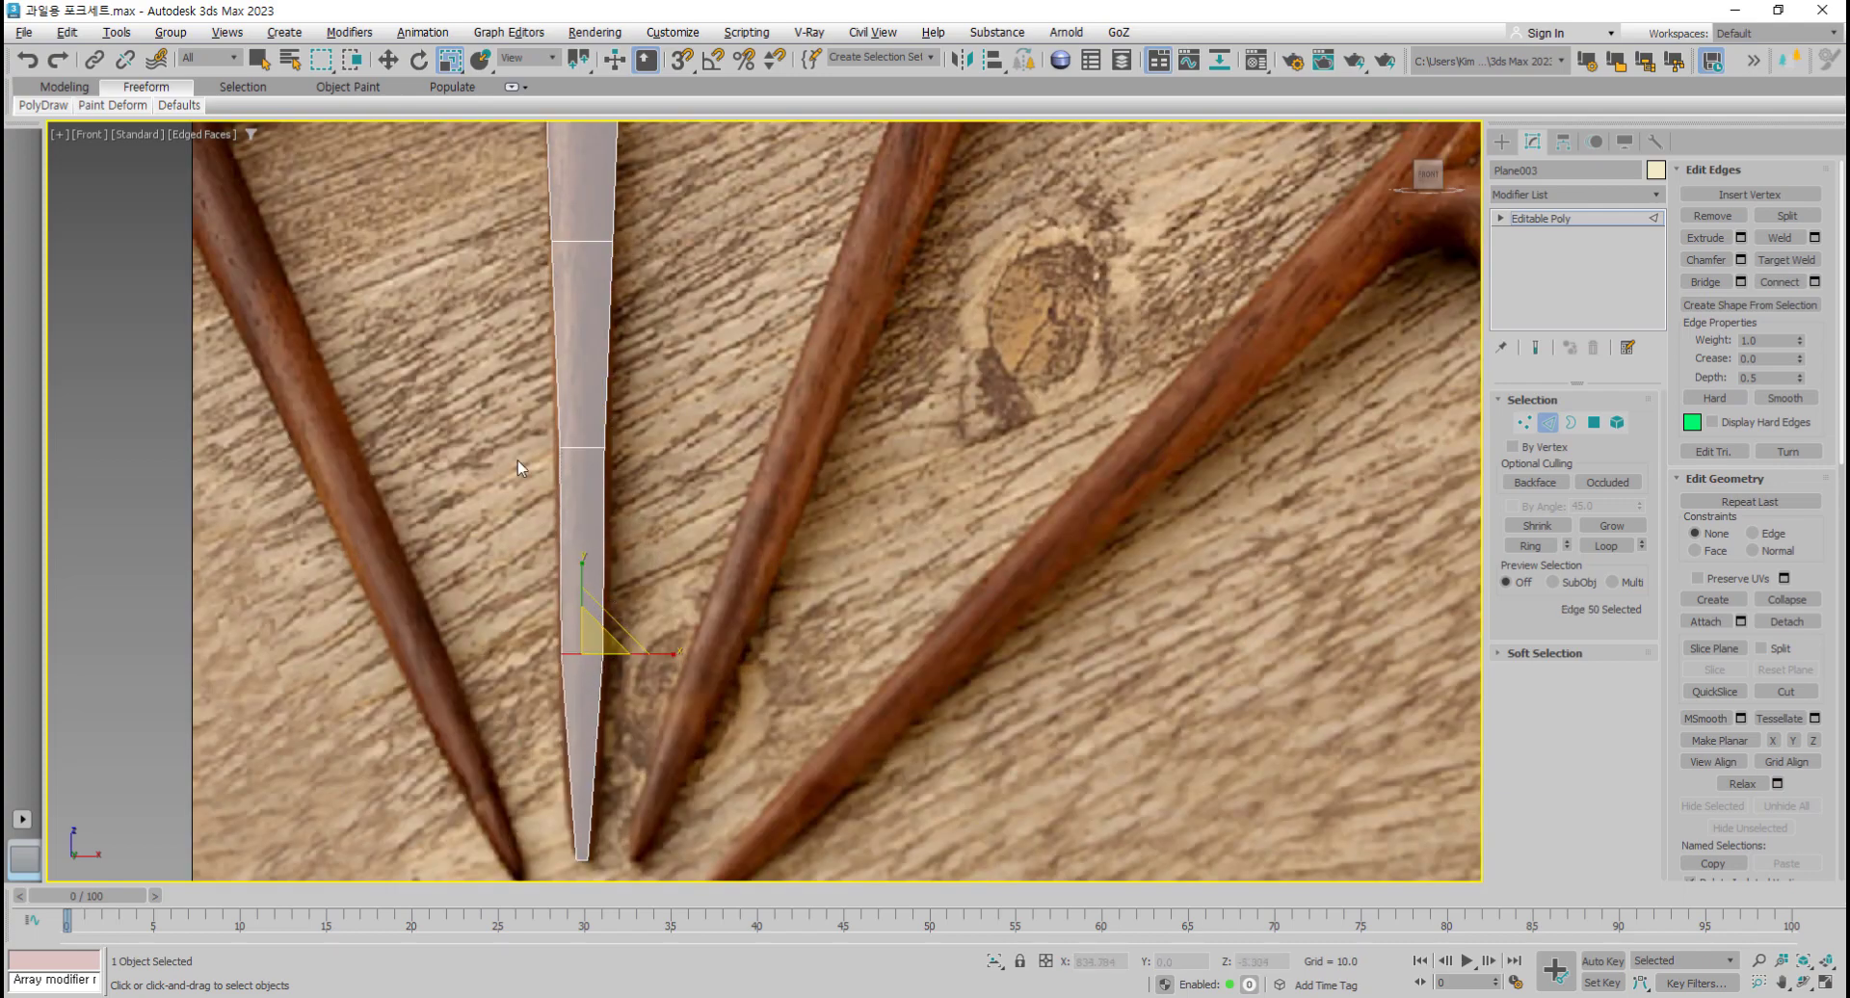
pyautogui.click(583, 447)
pyautogui.moveTo(589, 441); pyautogui.dragTo(590, 422)
pyautogui.moveTo(557, 691); pyautogui.dragTo(536, 501, button='middle')
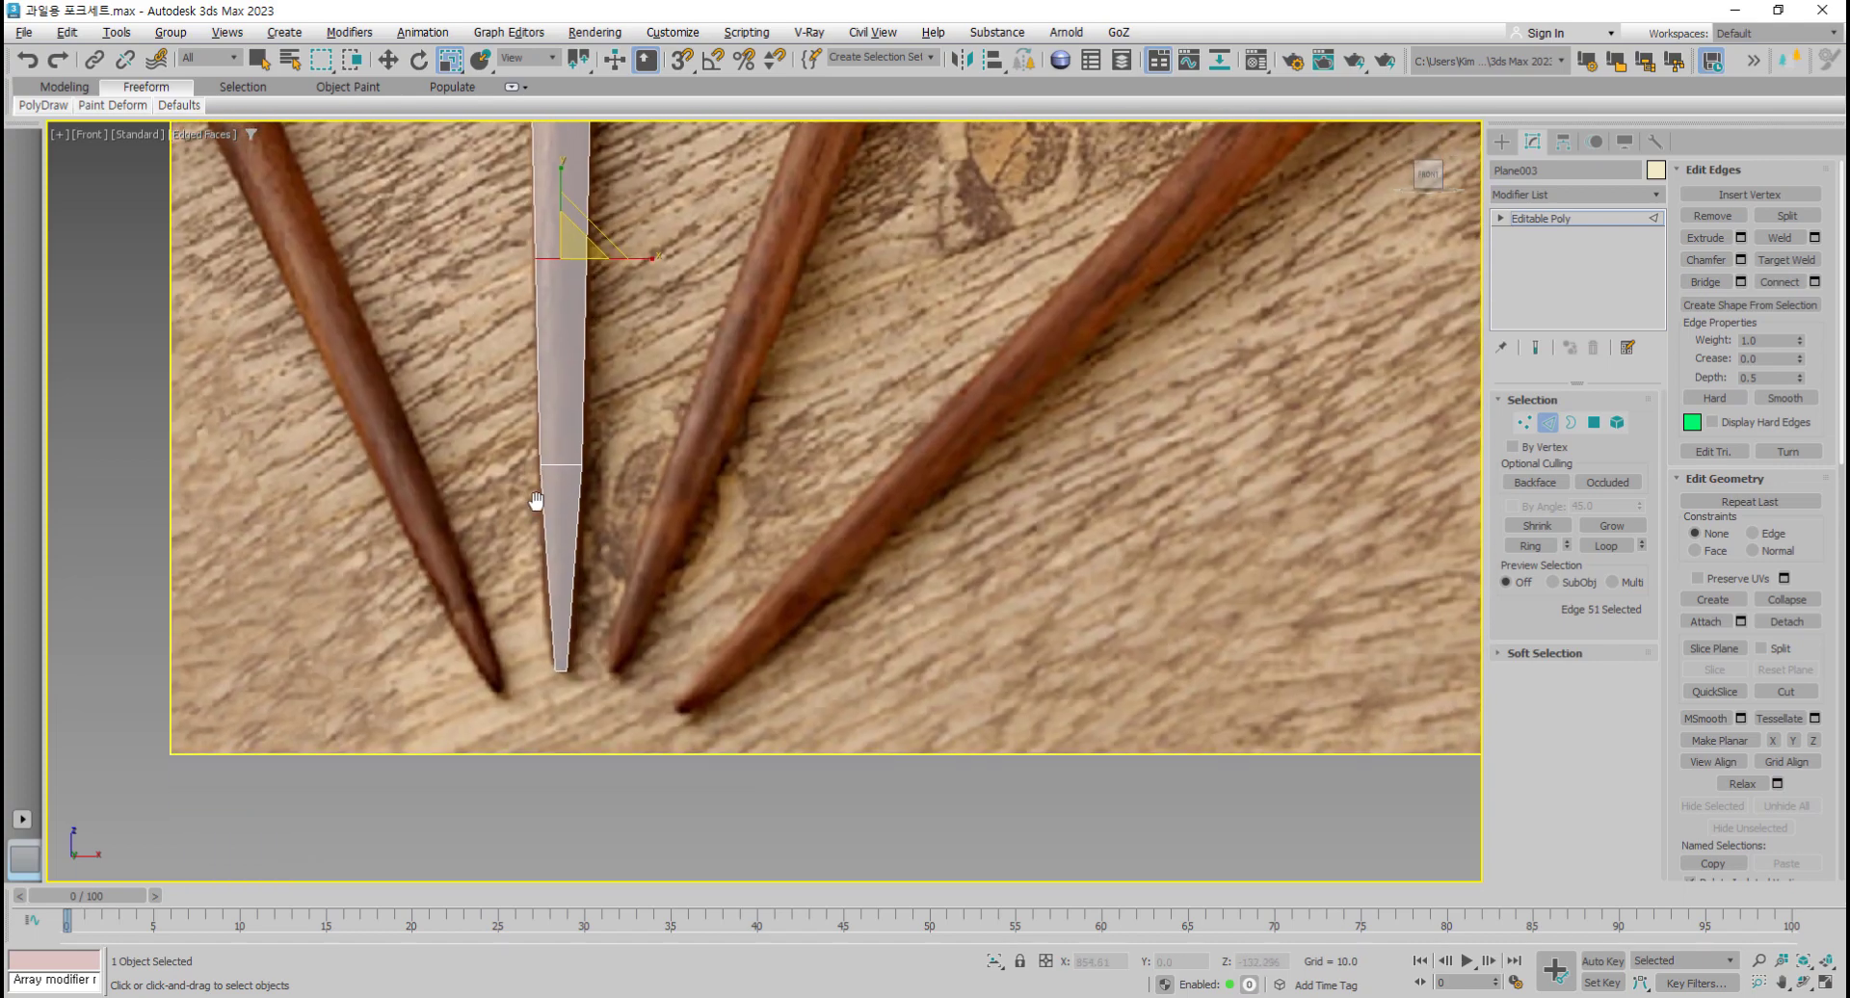
# Step: Move the stem's lowest new cross edge down to where the reference fork starts tapering to its tip
pyautogui.scroll(2, 516, 624)
pyautogui.moveTo(525, 651); pyautogui.dragTo(591, 695)
pyautogui.moveTo(469, 368); pyautogui.dragTo(805, 524)
pyautogui.press('w')
pyautogui.moveTo(580, 346); pyautogui.dragTo(582, 404)
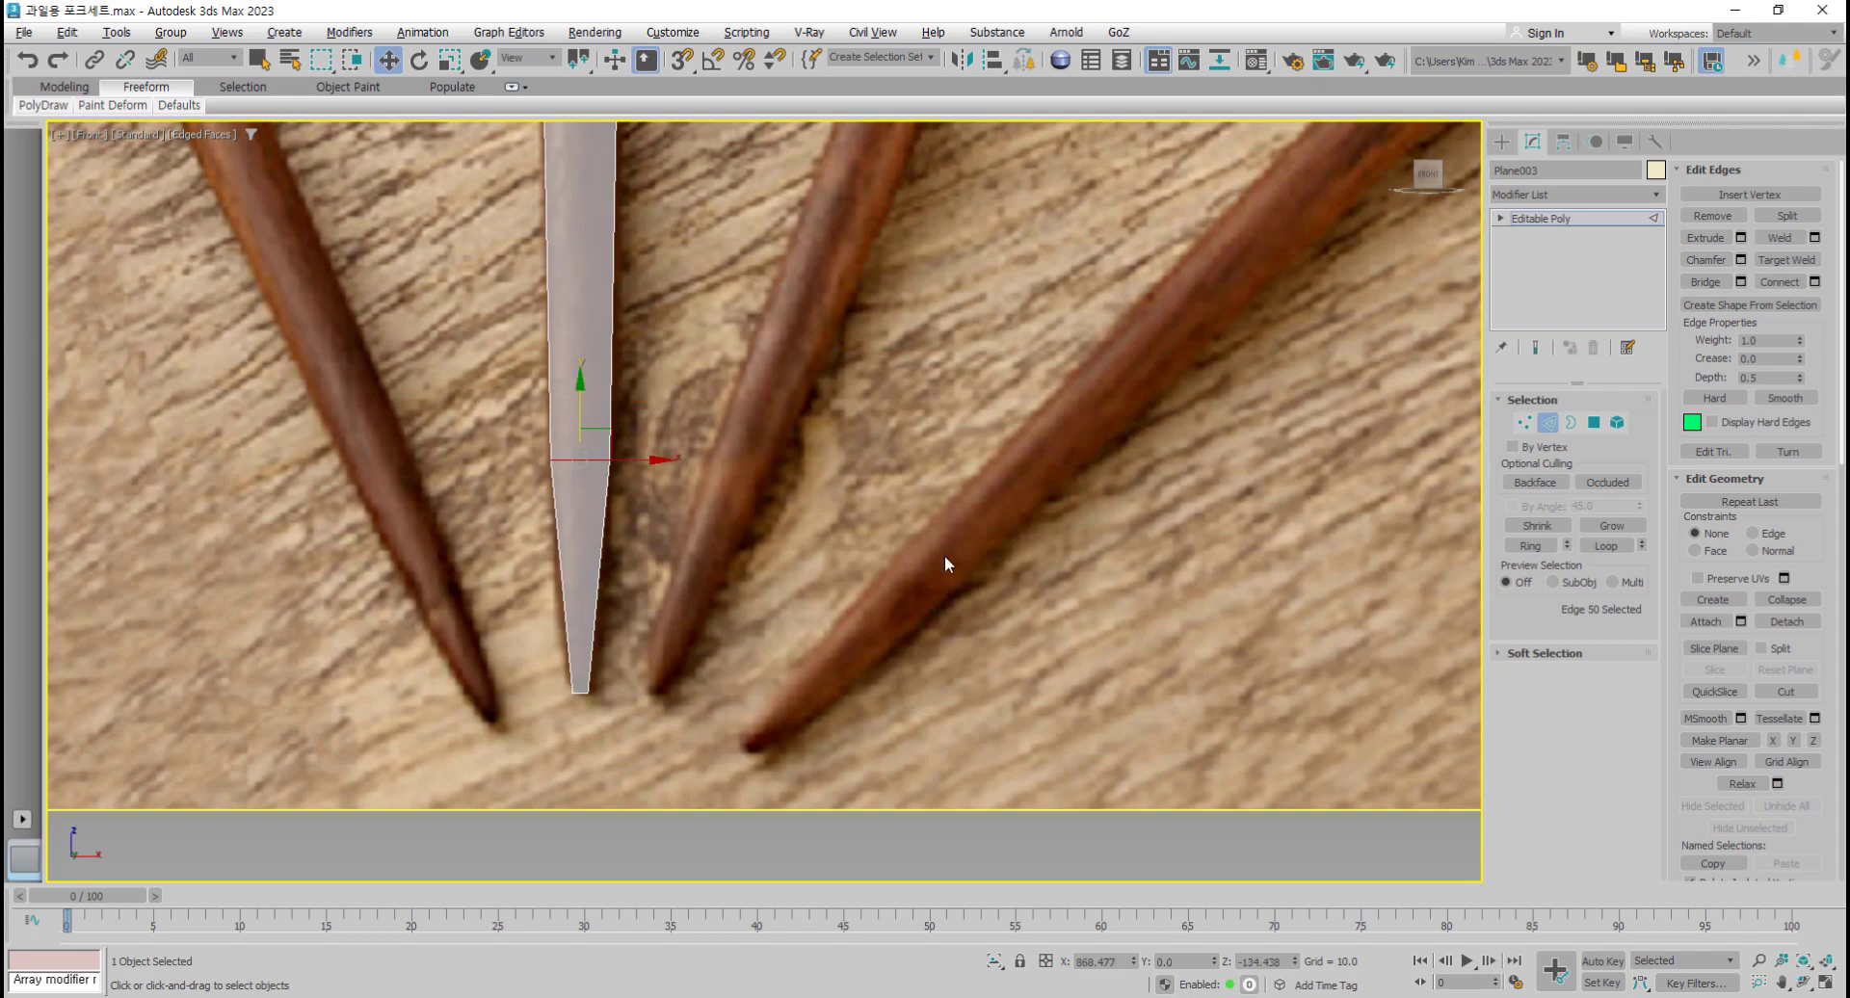
# Step: Leave edge editing and add a Shell modifier to the whole fork plane
pyautogui.click(944, 557)
pyautogui.scroll(-4, 817, 555)
pyautogui.moveTo(768, 580); pyautogui.dragTo(741, 757, button='middle')
pyautogui.scroll(1, 755, 631)
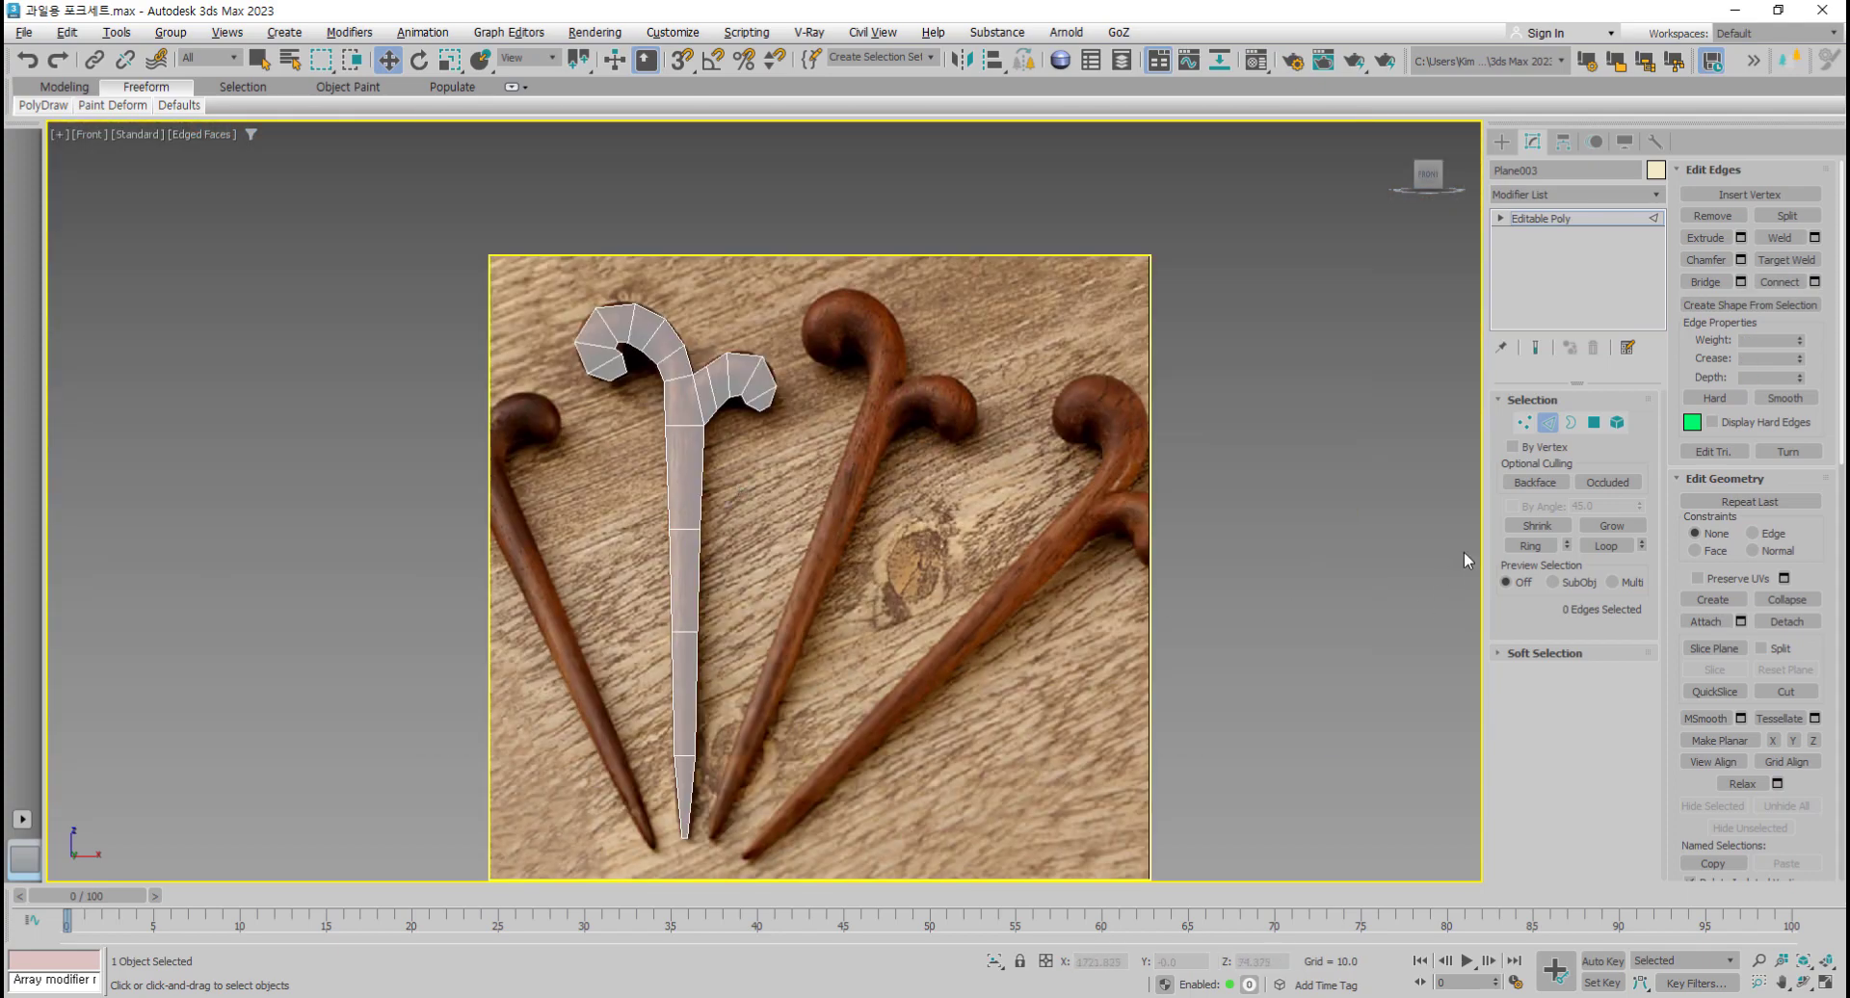
pyautogui.click(1548, 424)
pyautogui.moveTo(918, 622); pyautogui.dragTo(921, 627, button='middle')
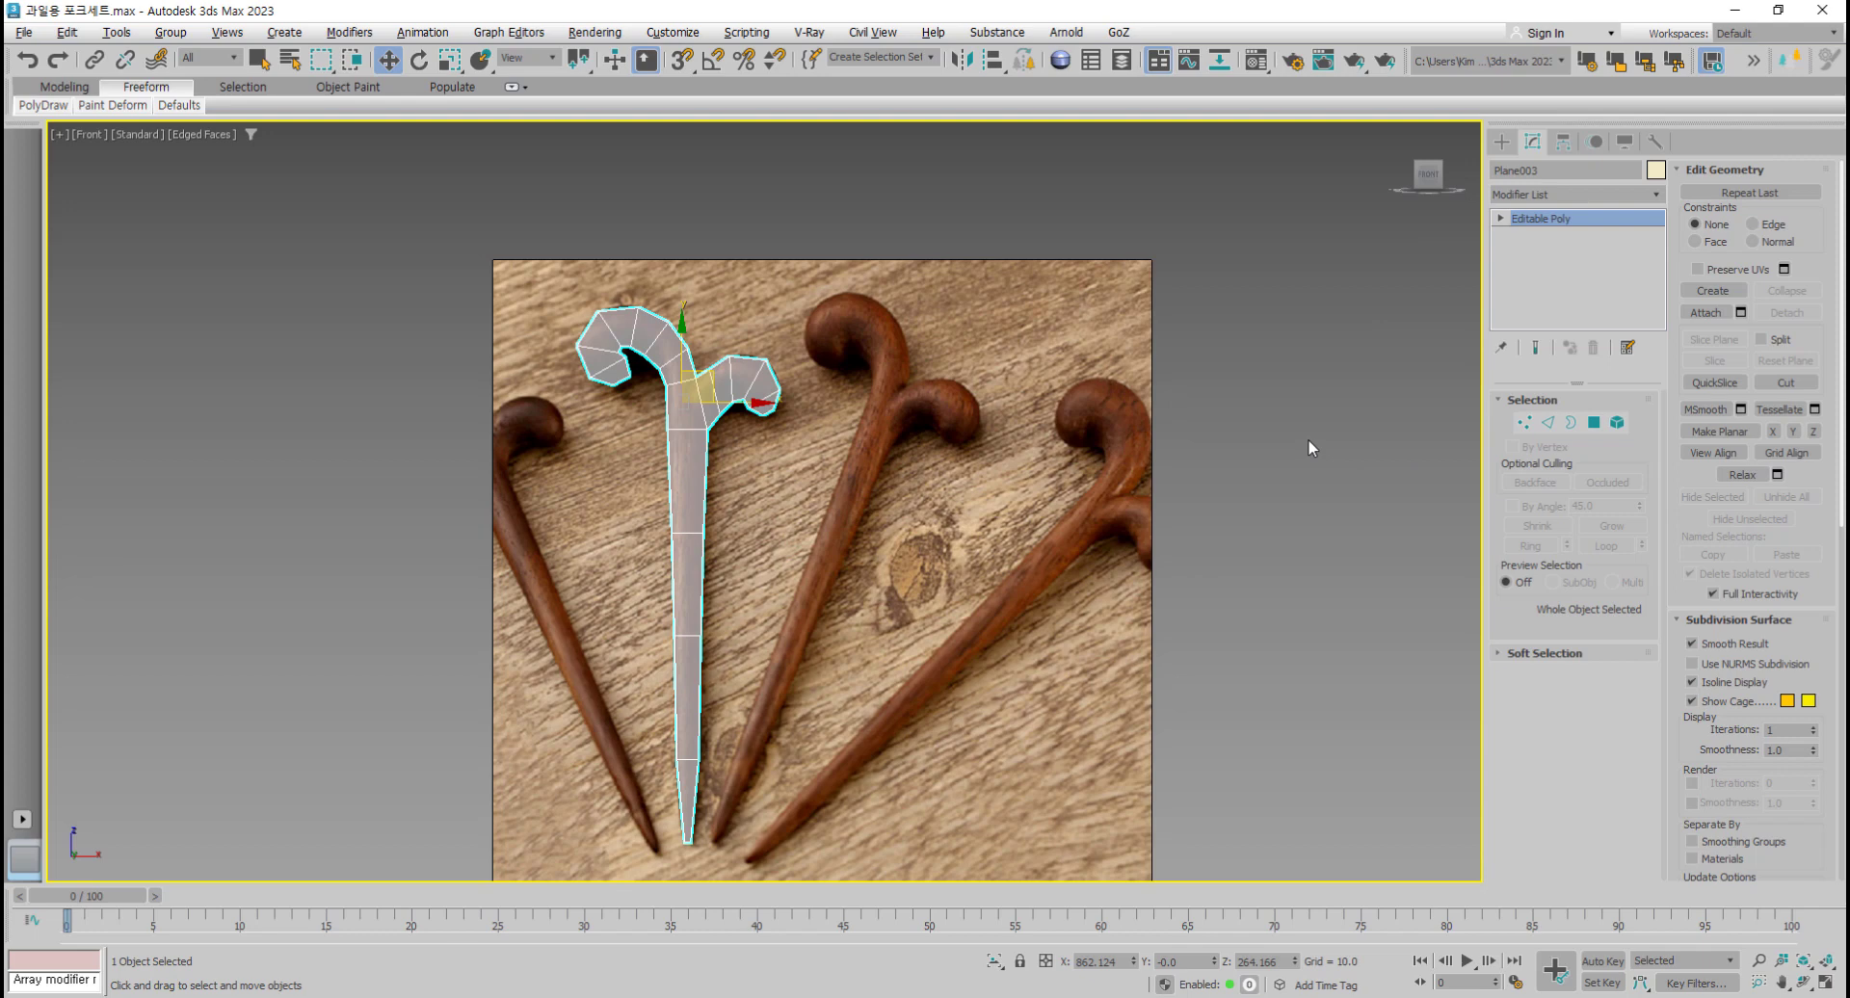
pyautogui.click(1656, 194)
pyautogui.moveTo(1669, 268); pyautogui.dragTo(1669, 578)
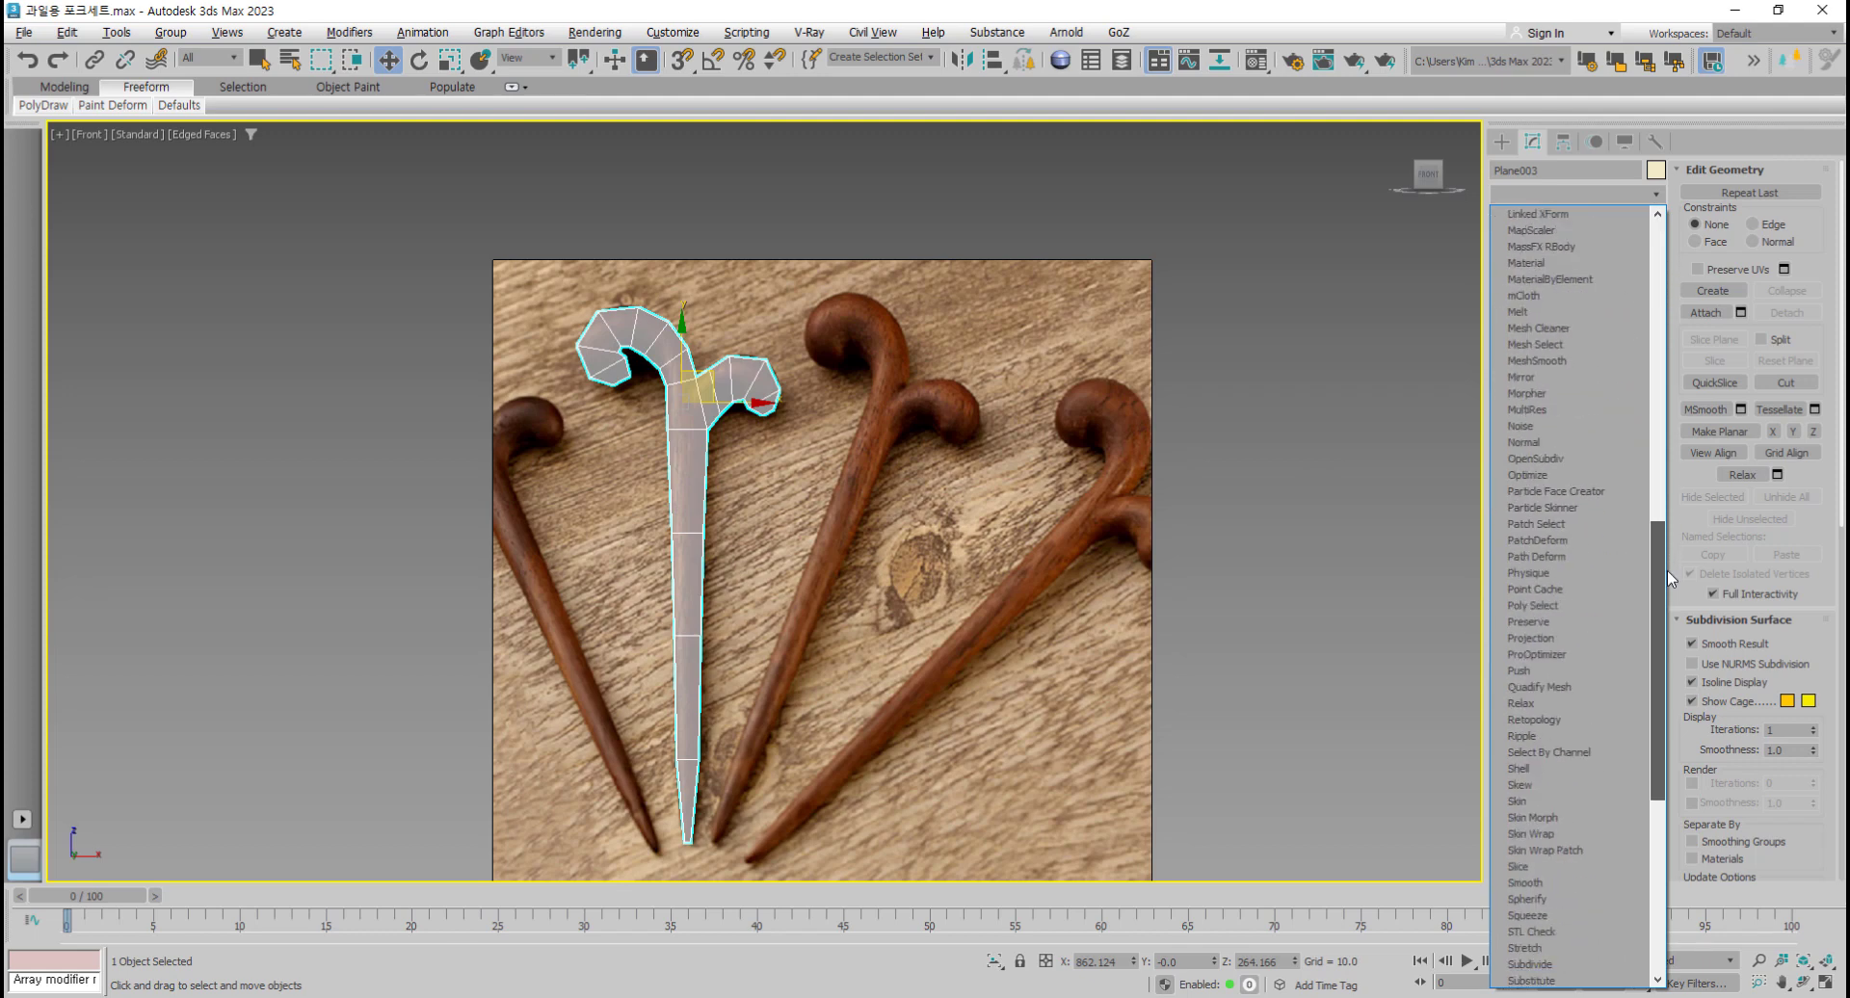
pyautogui.click(1541, 770)
pyautogui.moveTo(1024, 597); pyautogui.dragTo(1058, 568, button='middle')
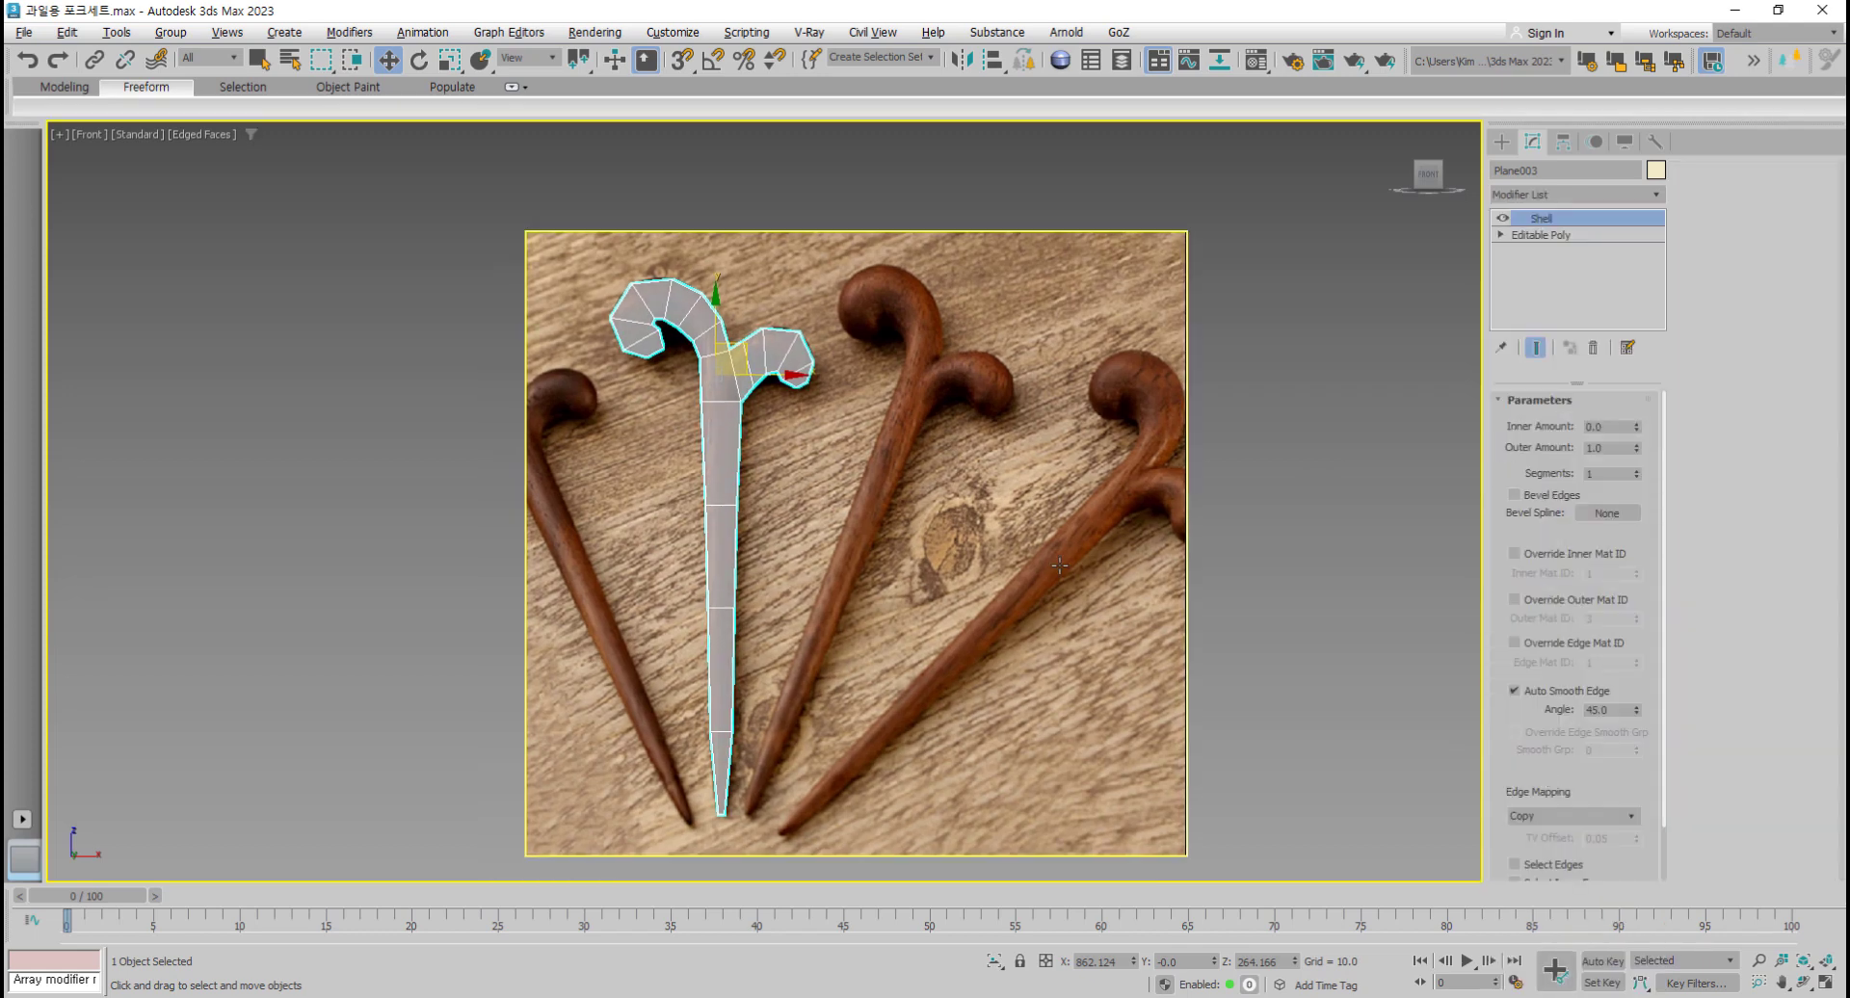
# Step: Thicken the fork in the perspective view with a Shell inner amount of 0 and an outer amount of 21.83
pyautogui.hotkey('alt', 'w')
pyautogui.moveTo(1291, 734); pyautogui.dragTo(829, 602, button='middle')
pyautogui.hotkey('alt', 'w')
pyautogui.moveTo(828, 602); pyautogui.dragTo(998, 574, button='middle')
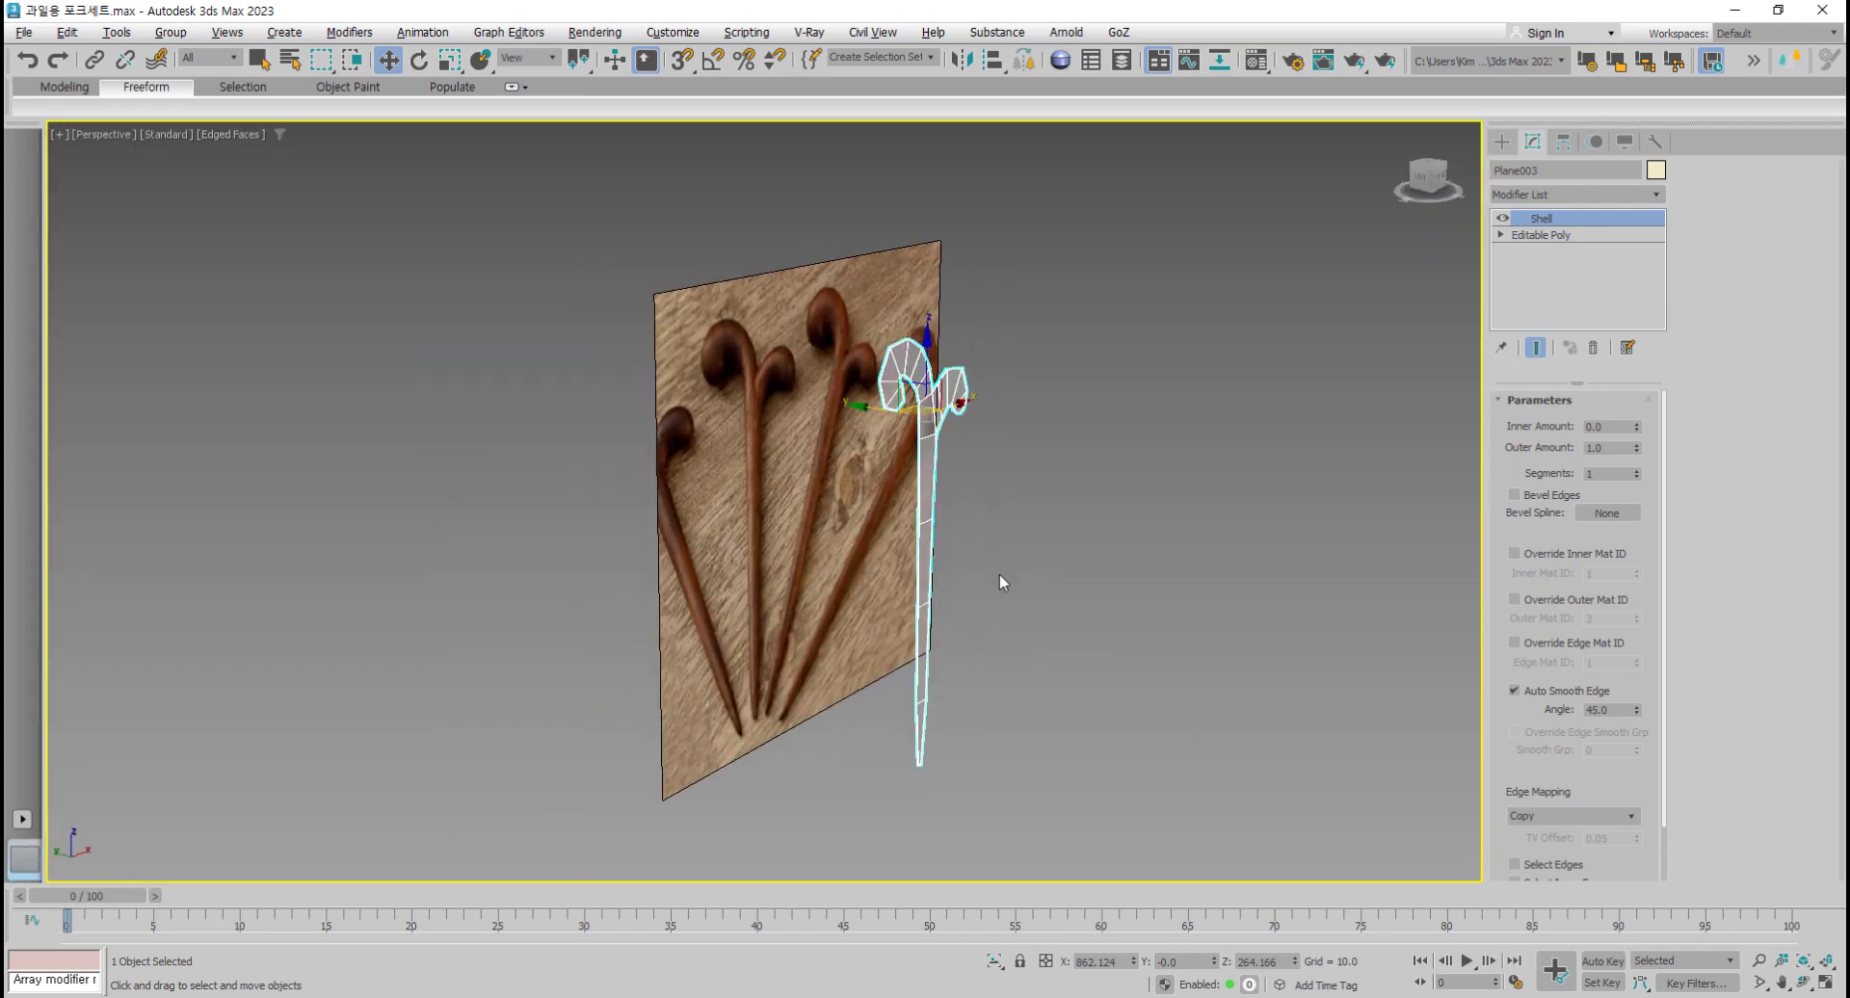
pyautogui.scroll(3, 998, 574)
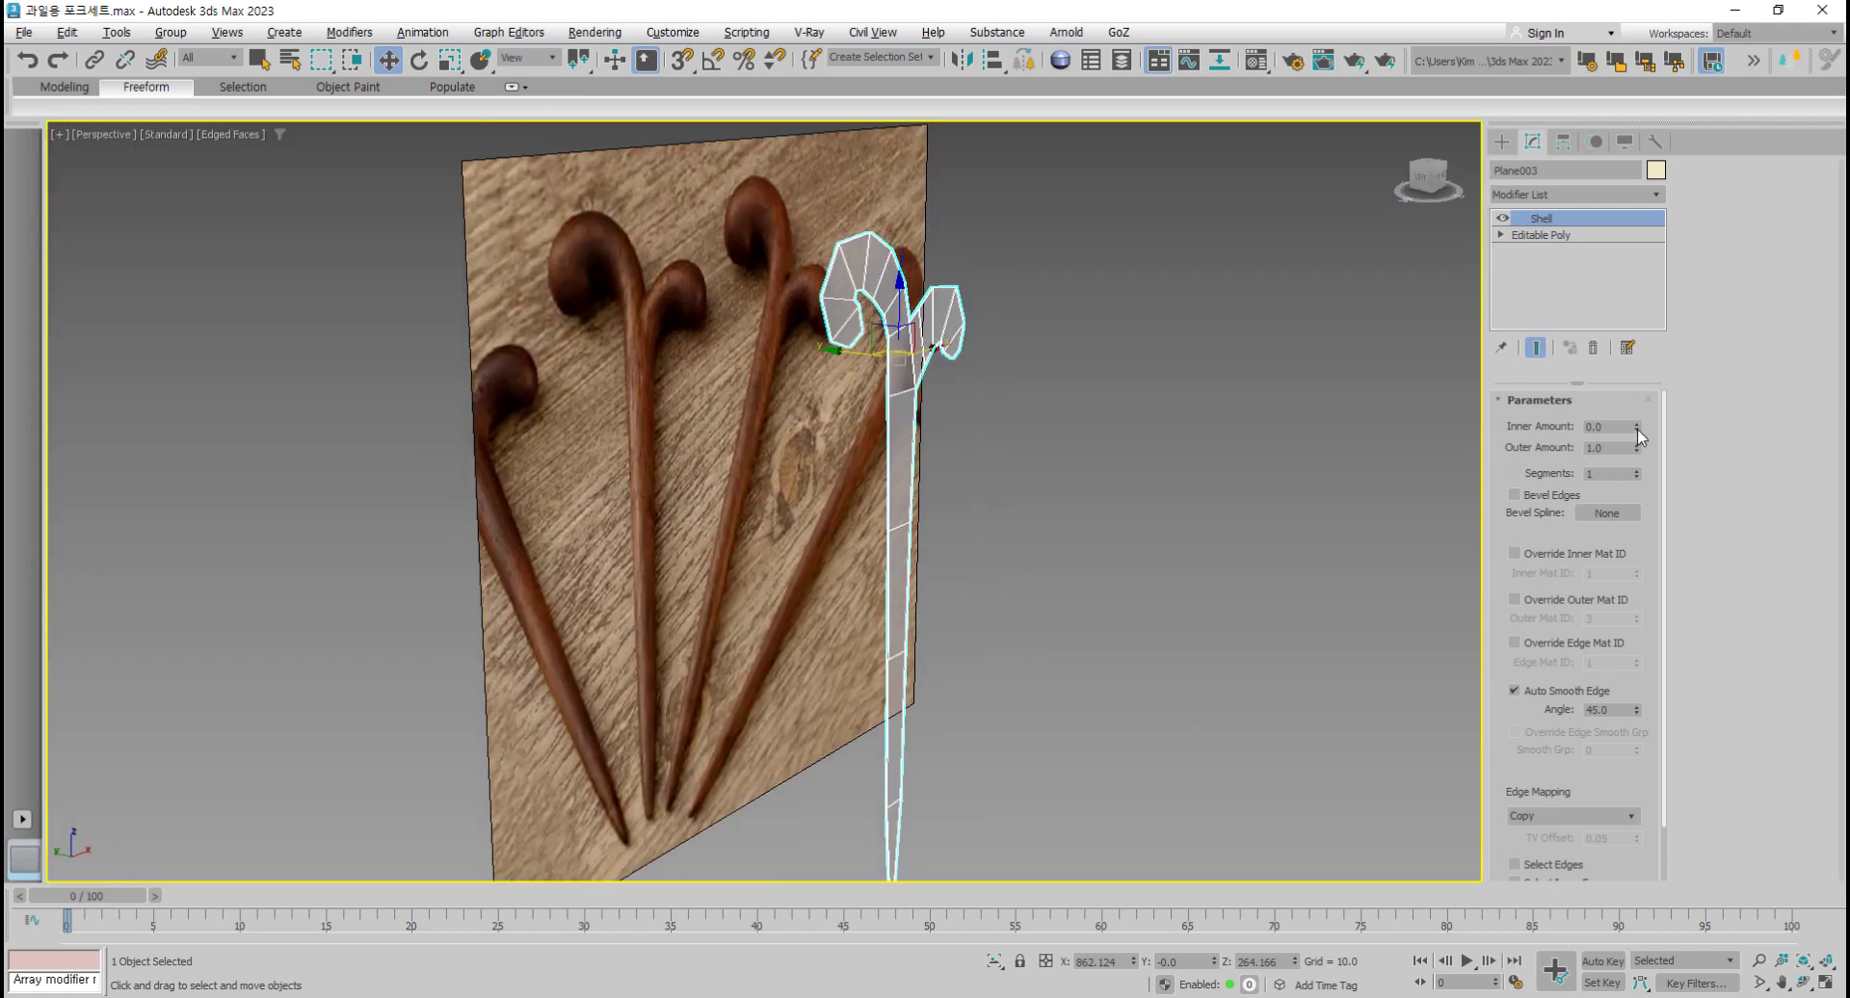
pyautogui.moveTo(1638, 430); pyautogui.dragTo(1642, 405)
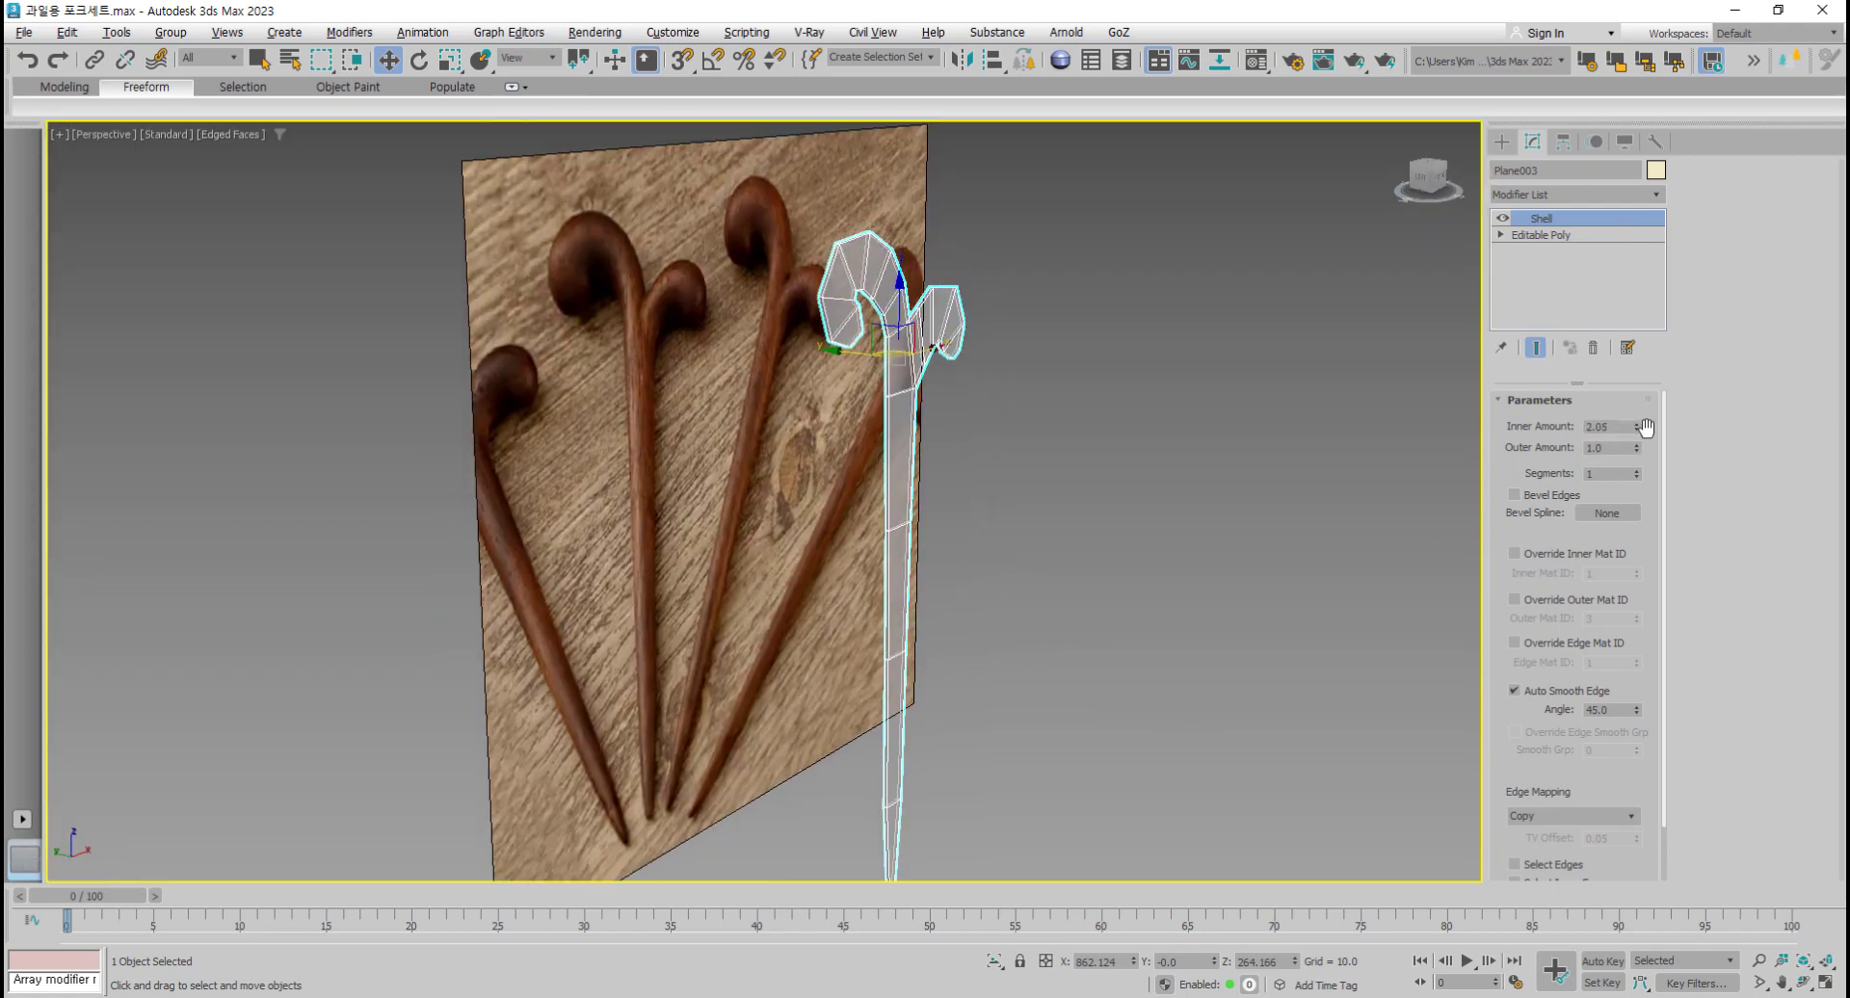
pyautogui.rightClick(1637, 428)
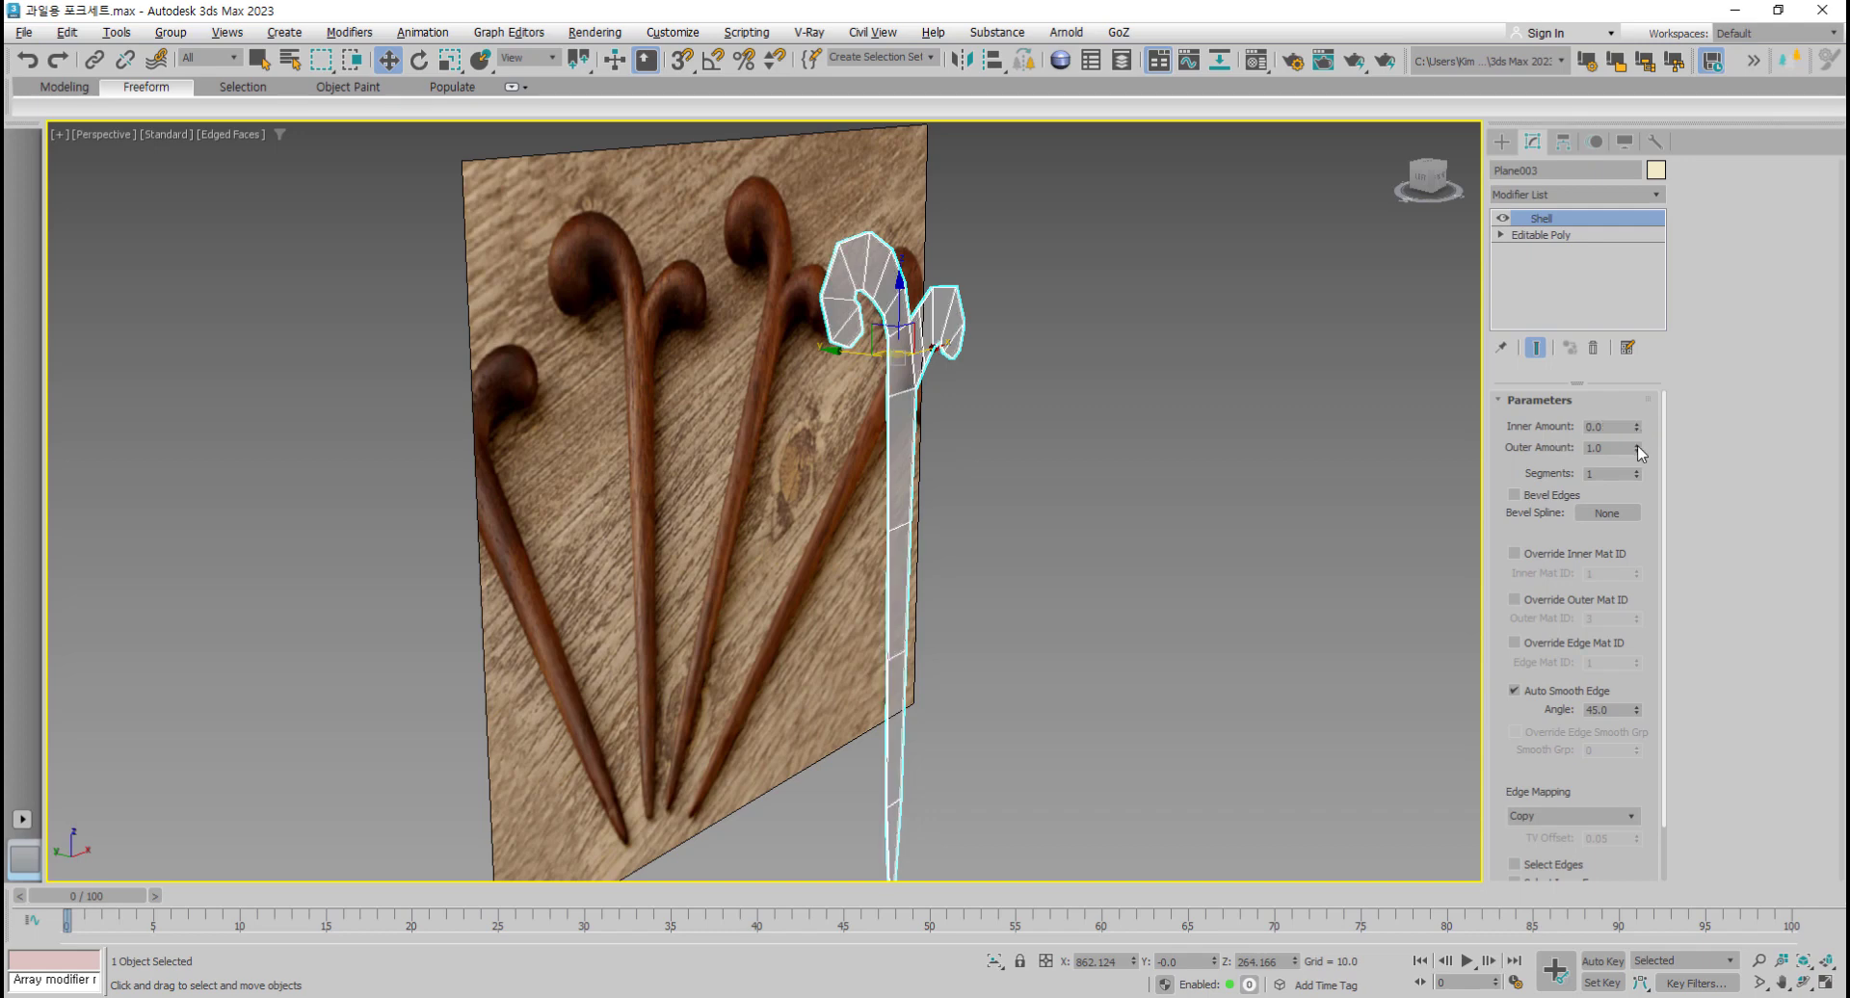
pyautogui.moveTo(1641, 450); pyautogui.dragTo(1596, 541)
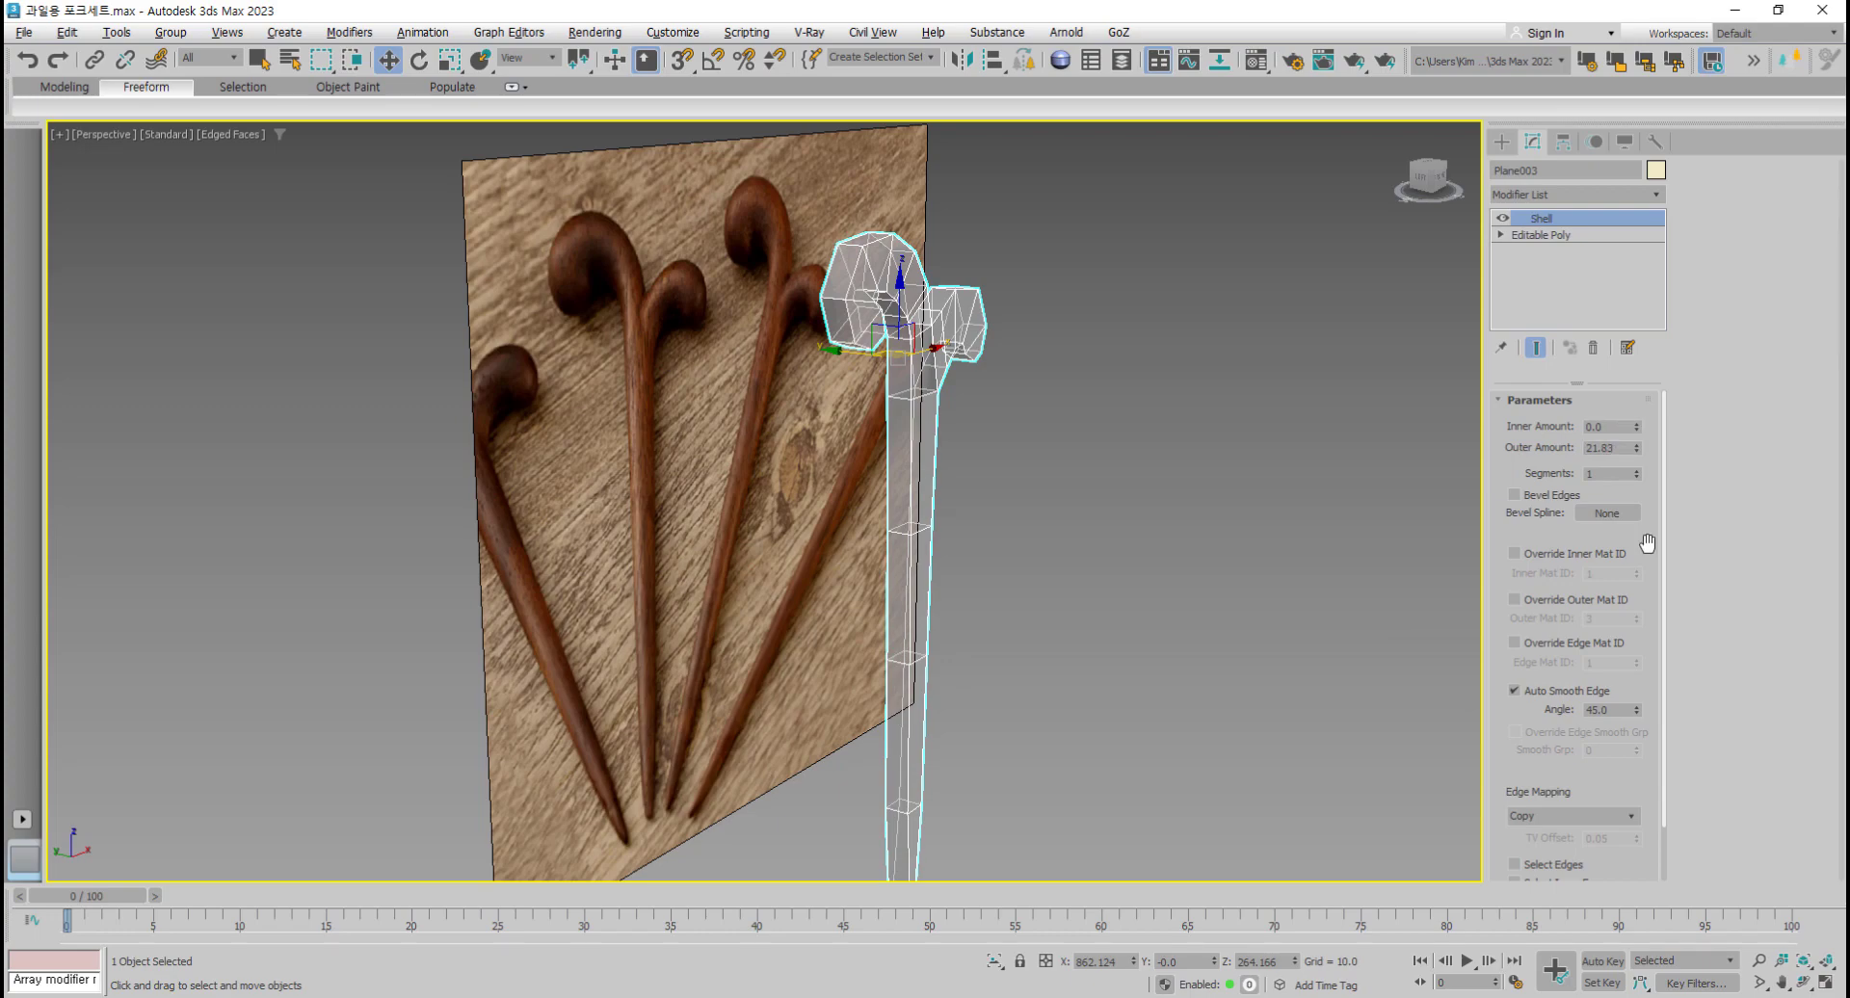
# Step: Set the fork Shell modifier's outer amount to 26, checking the thickness against the reference from the side
pyautogui.moveTo(1031, 675)
pyautogui.keyDown('alt'); pyautogui.mouseDown(button='middle')
pyautogui.moveTo(1078, 656)
pyautogui.moveTo(993, 665)
pyautogui.moveTo(1021, 657)
pyautogui.mouseUp(button='middle'); pyautogui.keyUp('alt')
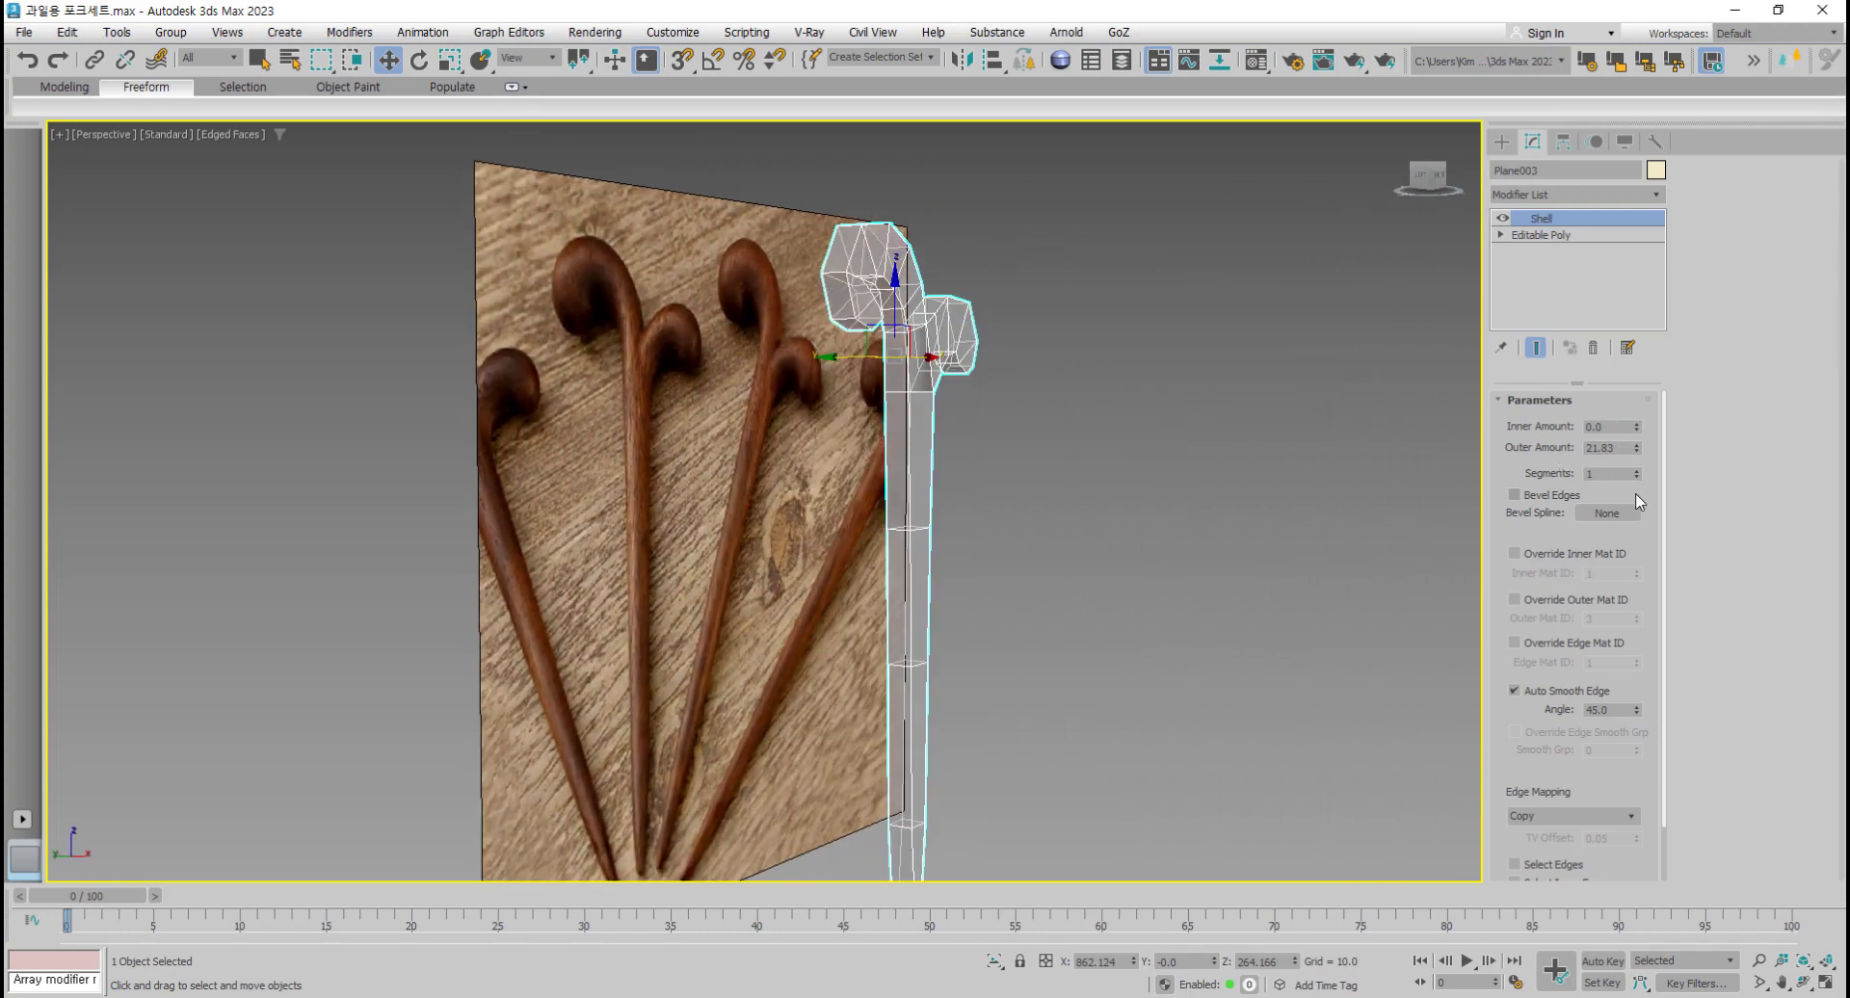
pyautogui.moveTo(1636, 411); pyautogui.dragTo(1636, 400)
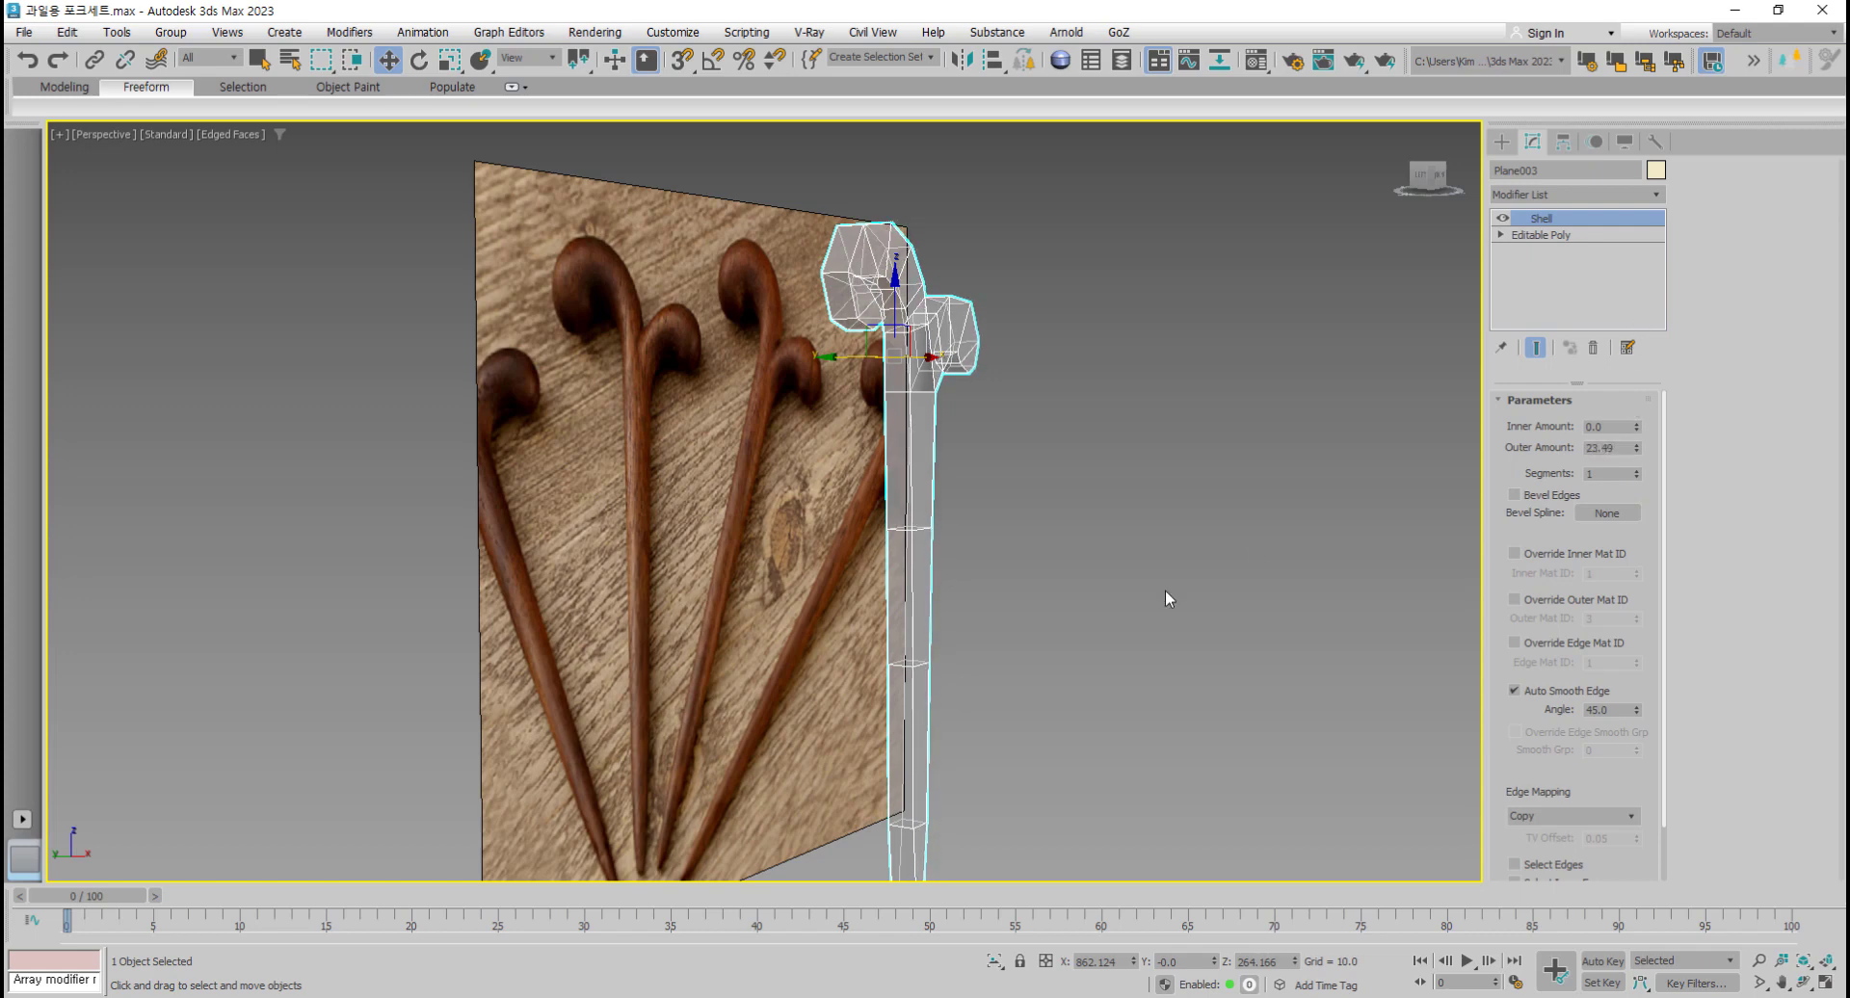
pyautogui.keyDown('alt'); pyautogui.moveTo(1165, 590); pyautogui.dragTo(1242, 616, button='middle'); pyautogui.keyUp('alt')
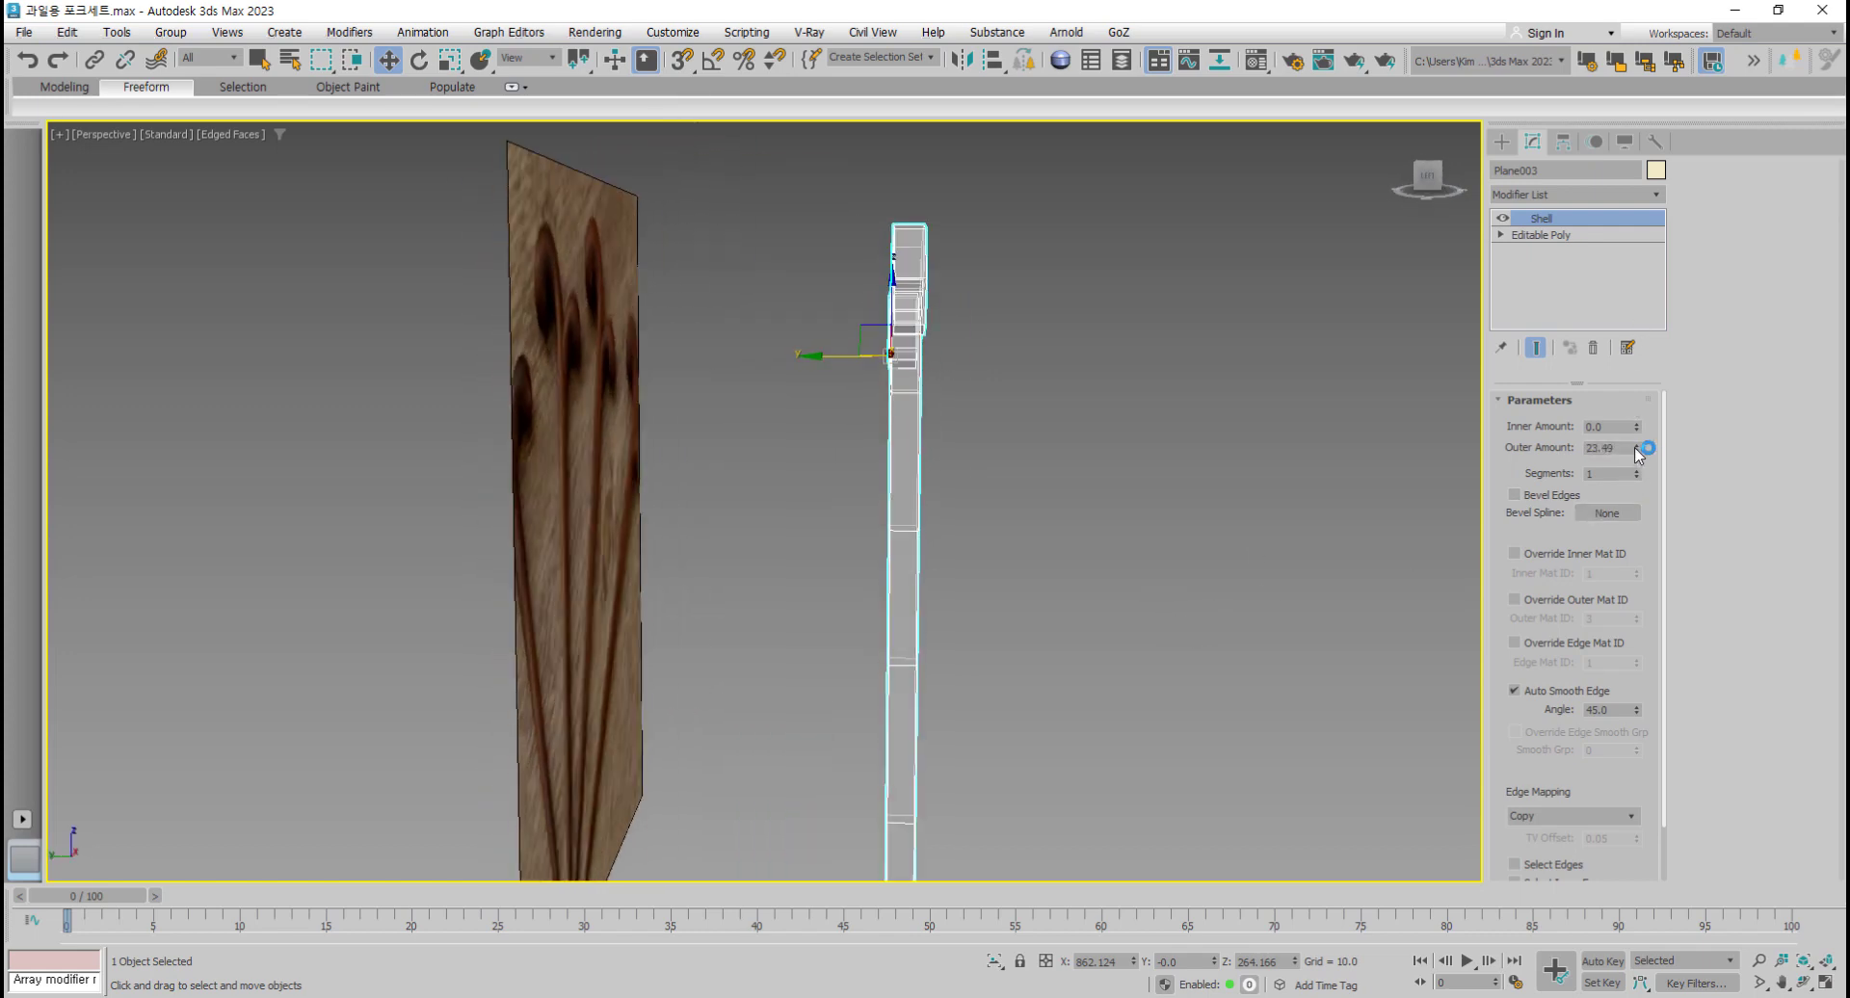
pyautogui.moveTo(1637, 453); pyautogui.dragTo(1720, 115)
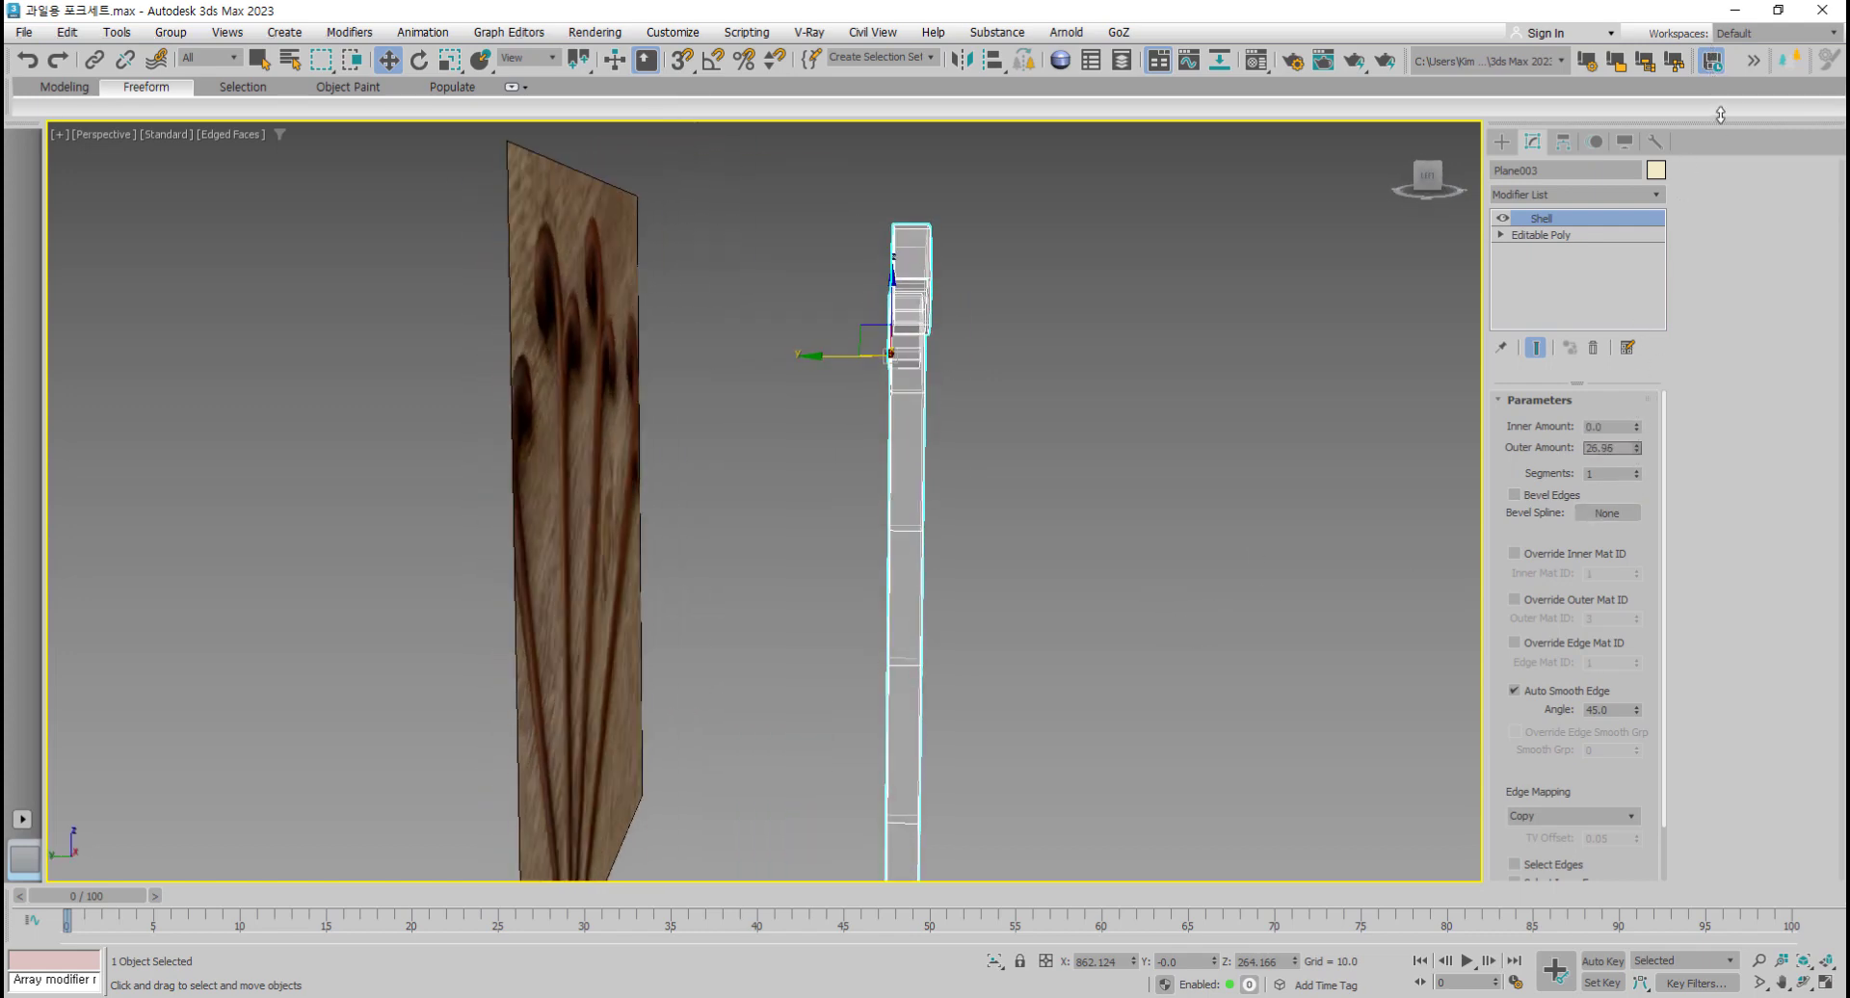
pyautogui.keyDown('alt'); pyautogui.moveTo(1150, 533); pyautogui.dragTo(1669, 441, button='middle'); pyautogui.keyUp('alt')
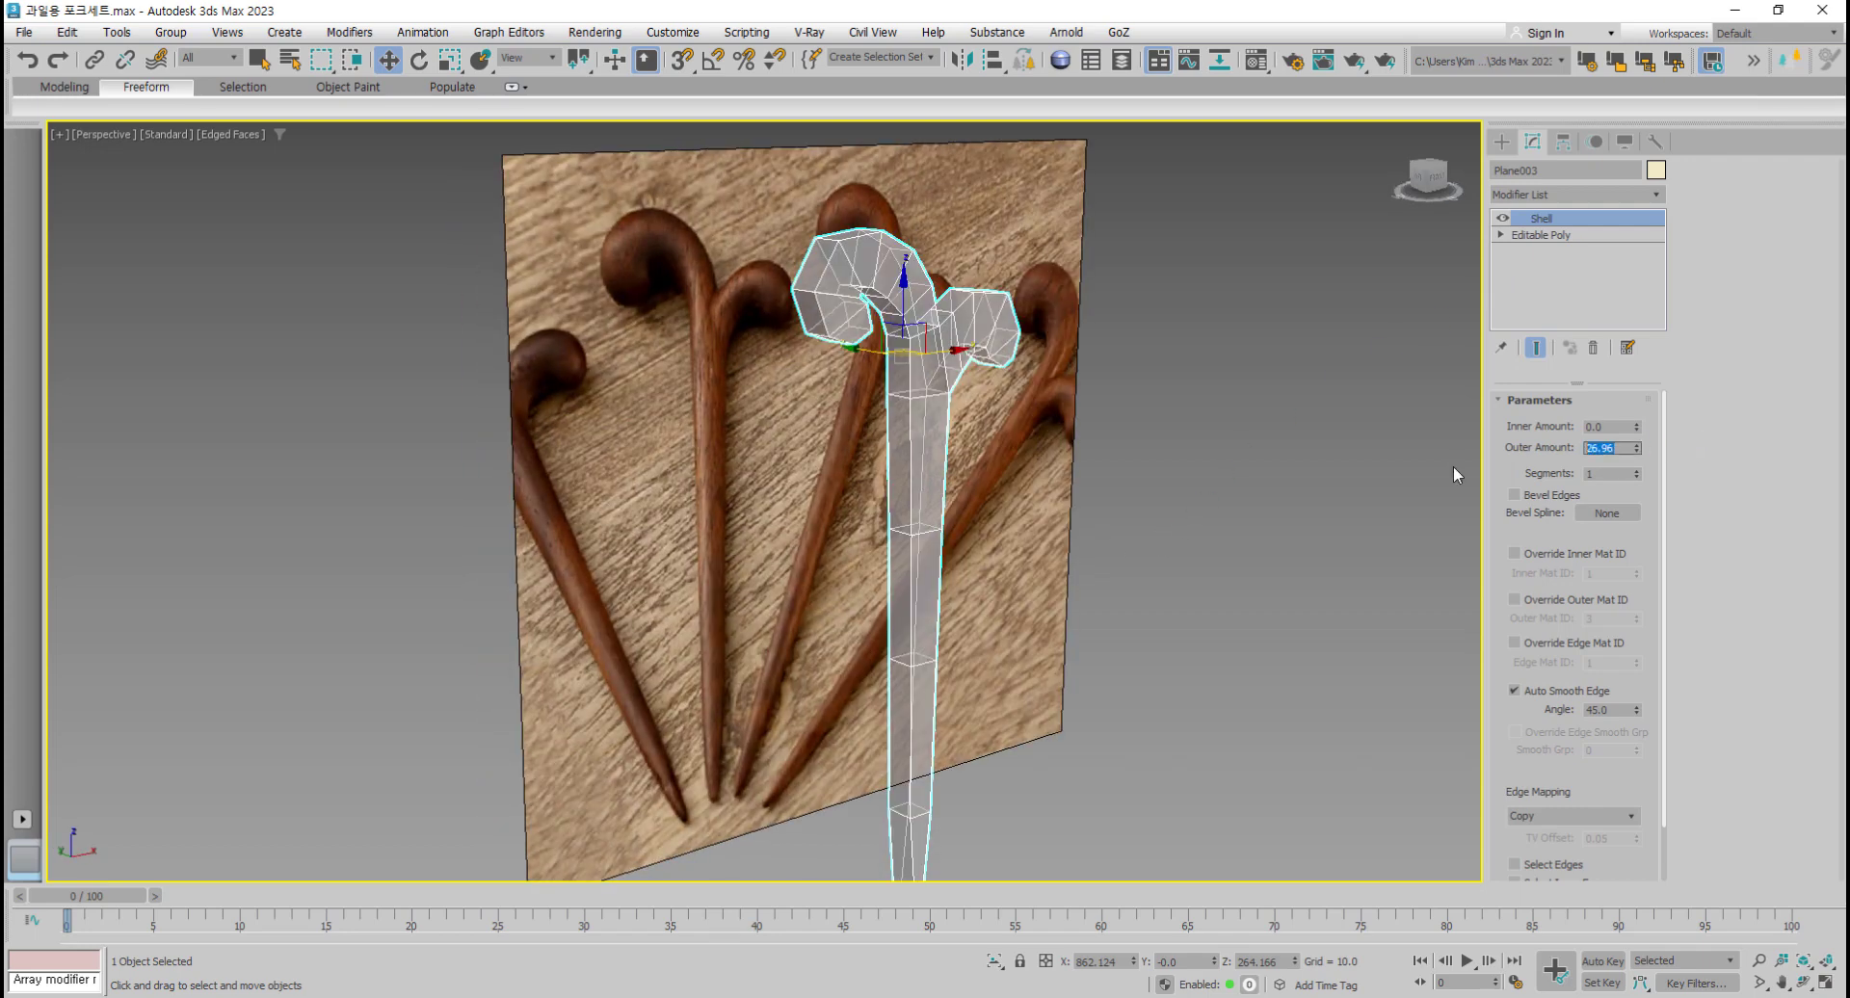
pyautogui.write('26')
pyautogui.press('Return')
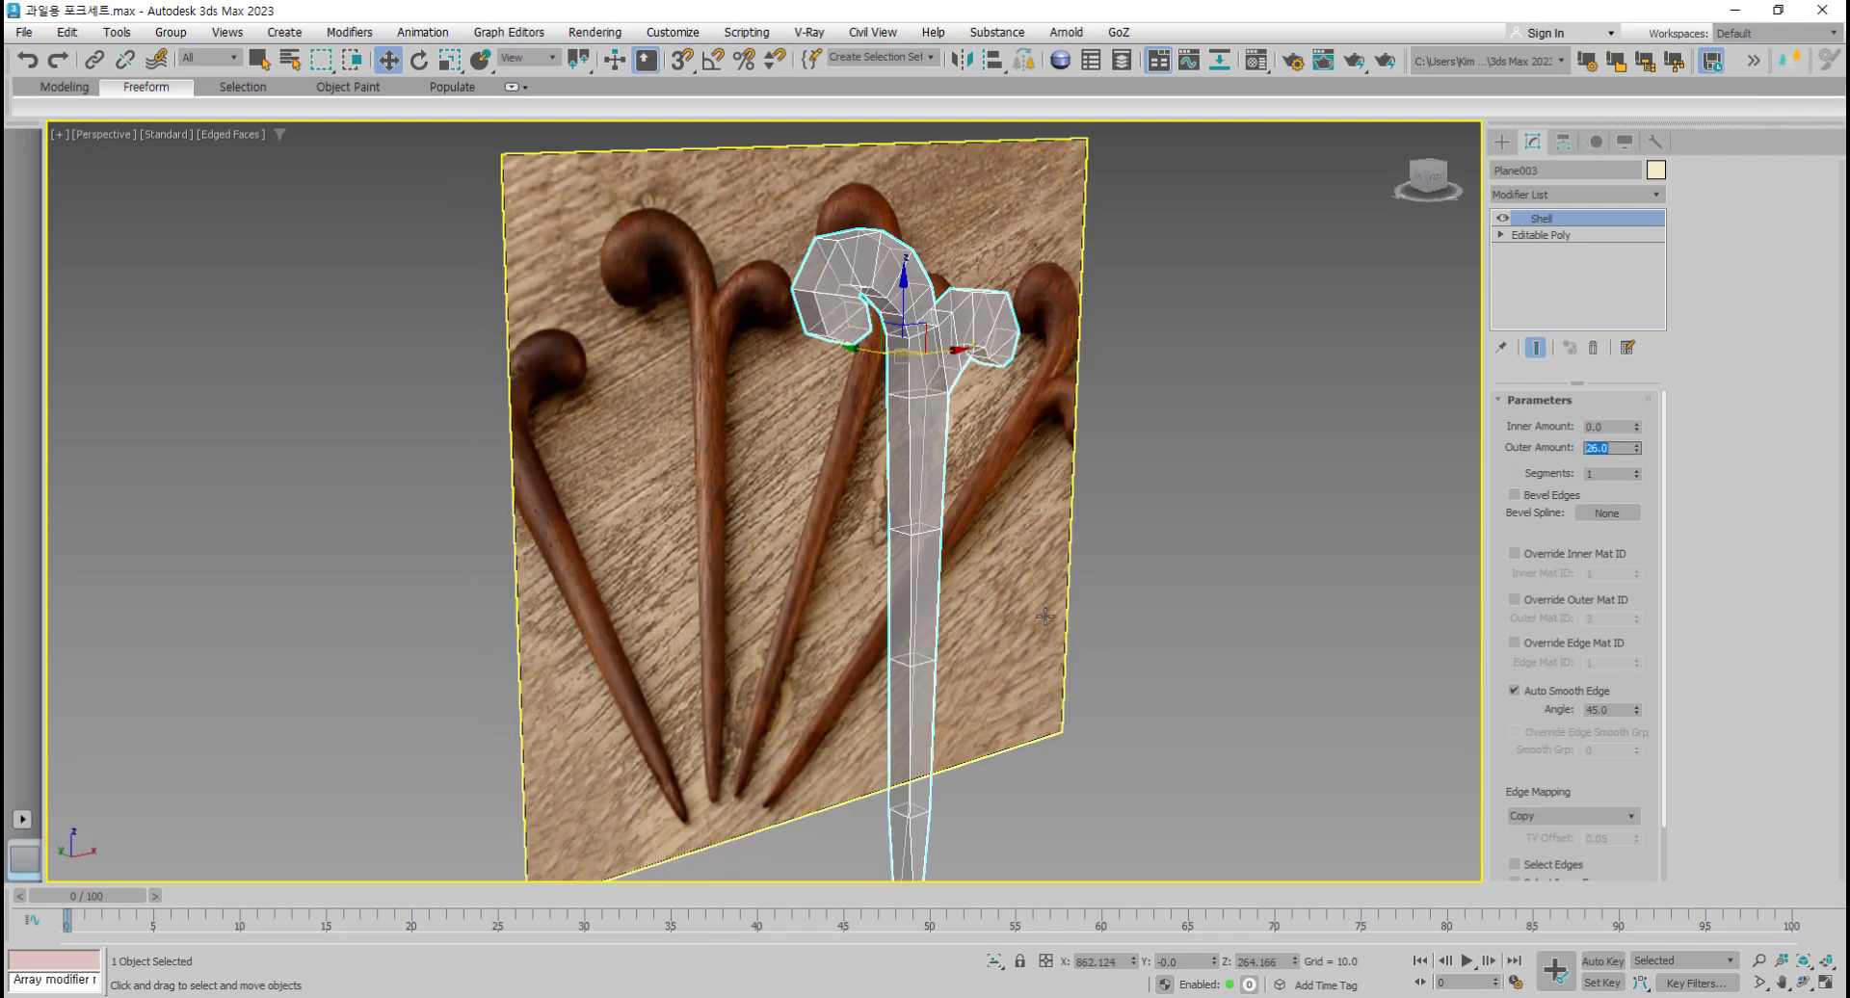
# Step: Show edged faces in the Left view and convert the shelled fork to an Editable Poly
pyautogui.keyDown('alt'); pyautogui.moveTo(1045, 616); pyautogui.dragTo(1124, 579, button='middle'); pyautogui.keyUp('alt')
pyautogui.hotkey('alt', 'w')
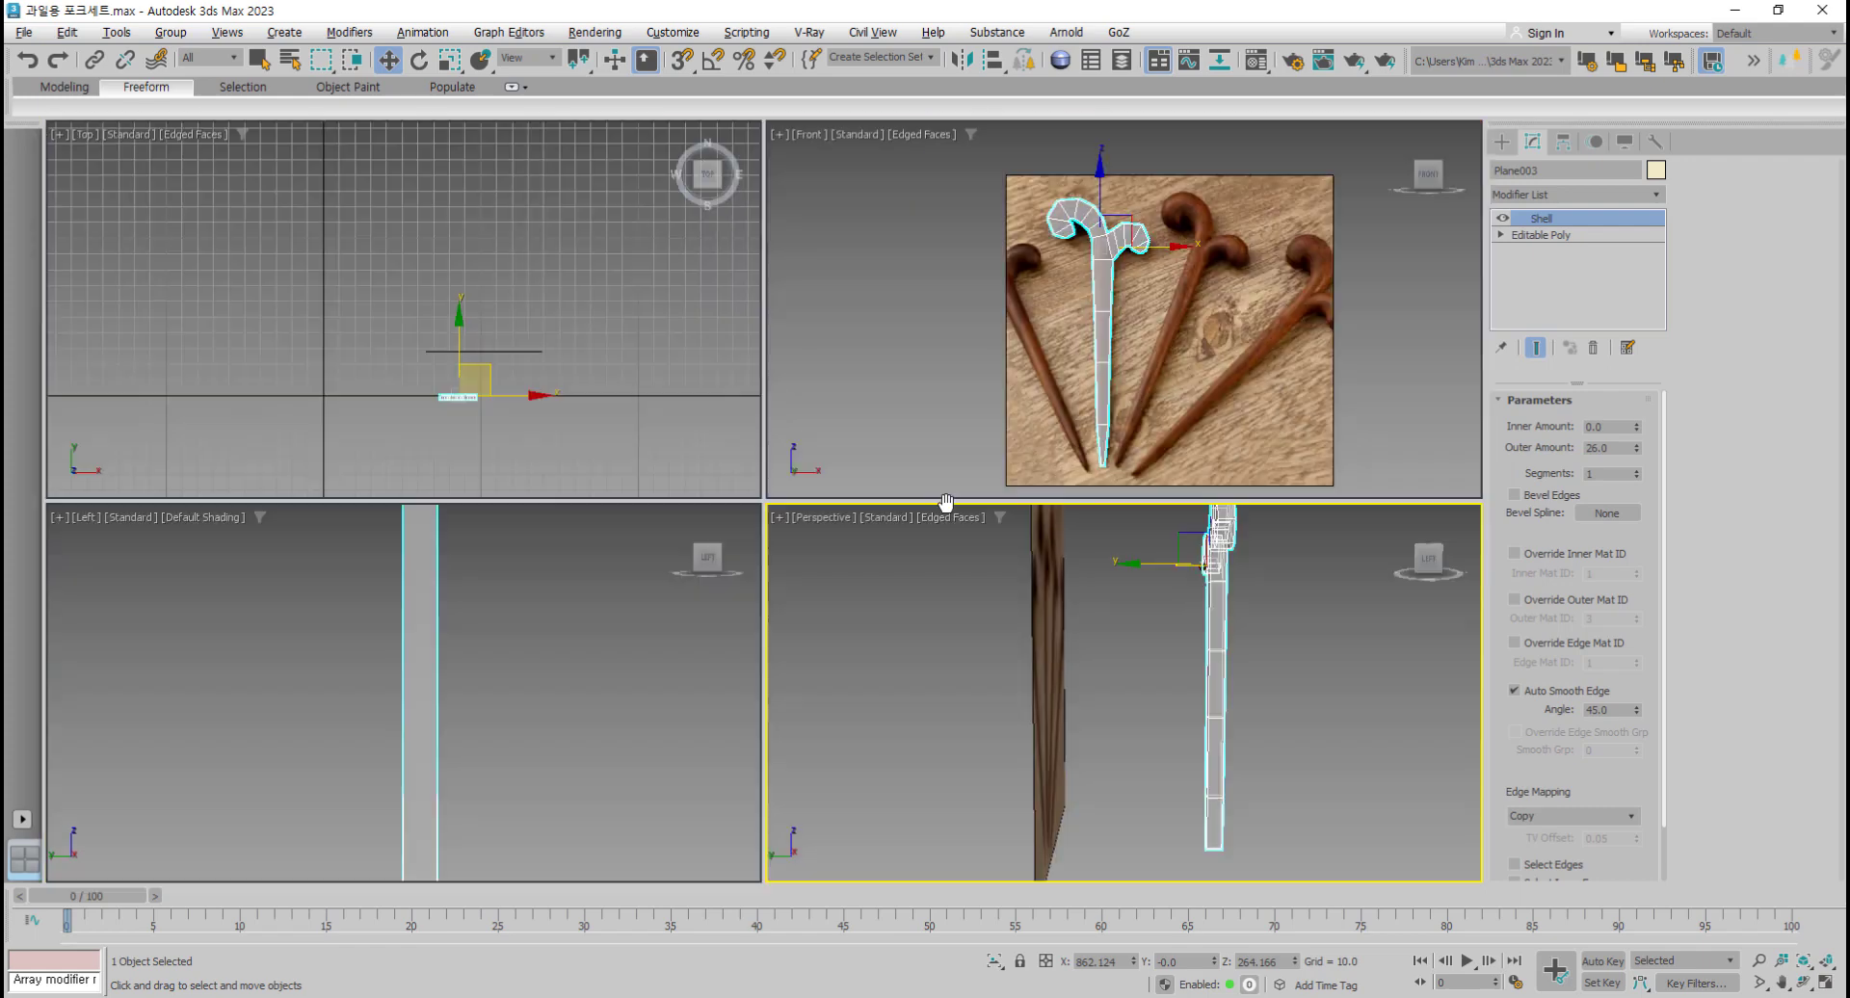
pyautogui.scroll(-8, 547, 757)
pyautogui.hotkey('alt', 'w')
pyautogui.moveTo(551, 757); pyautogui.dragTo(655, 708, button='middle')
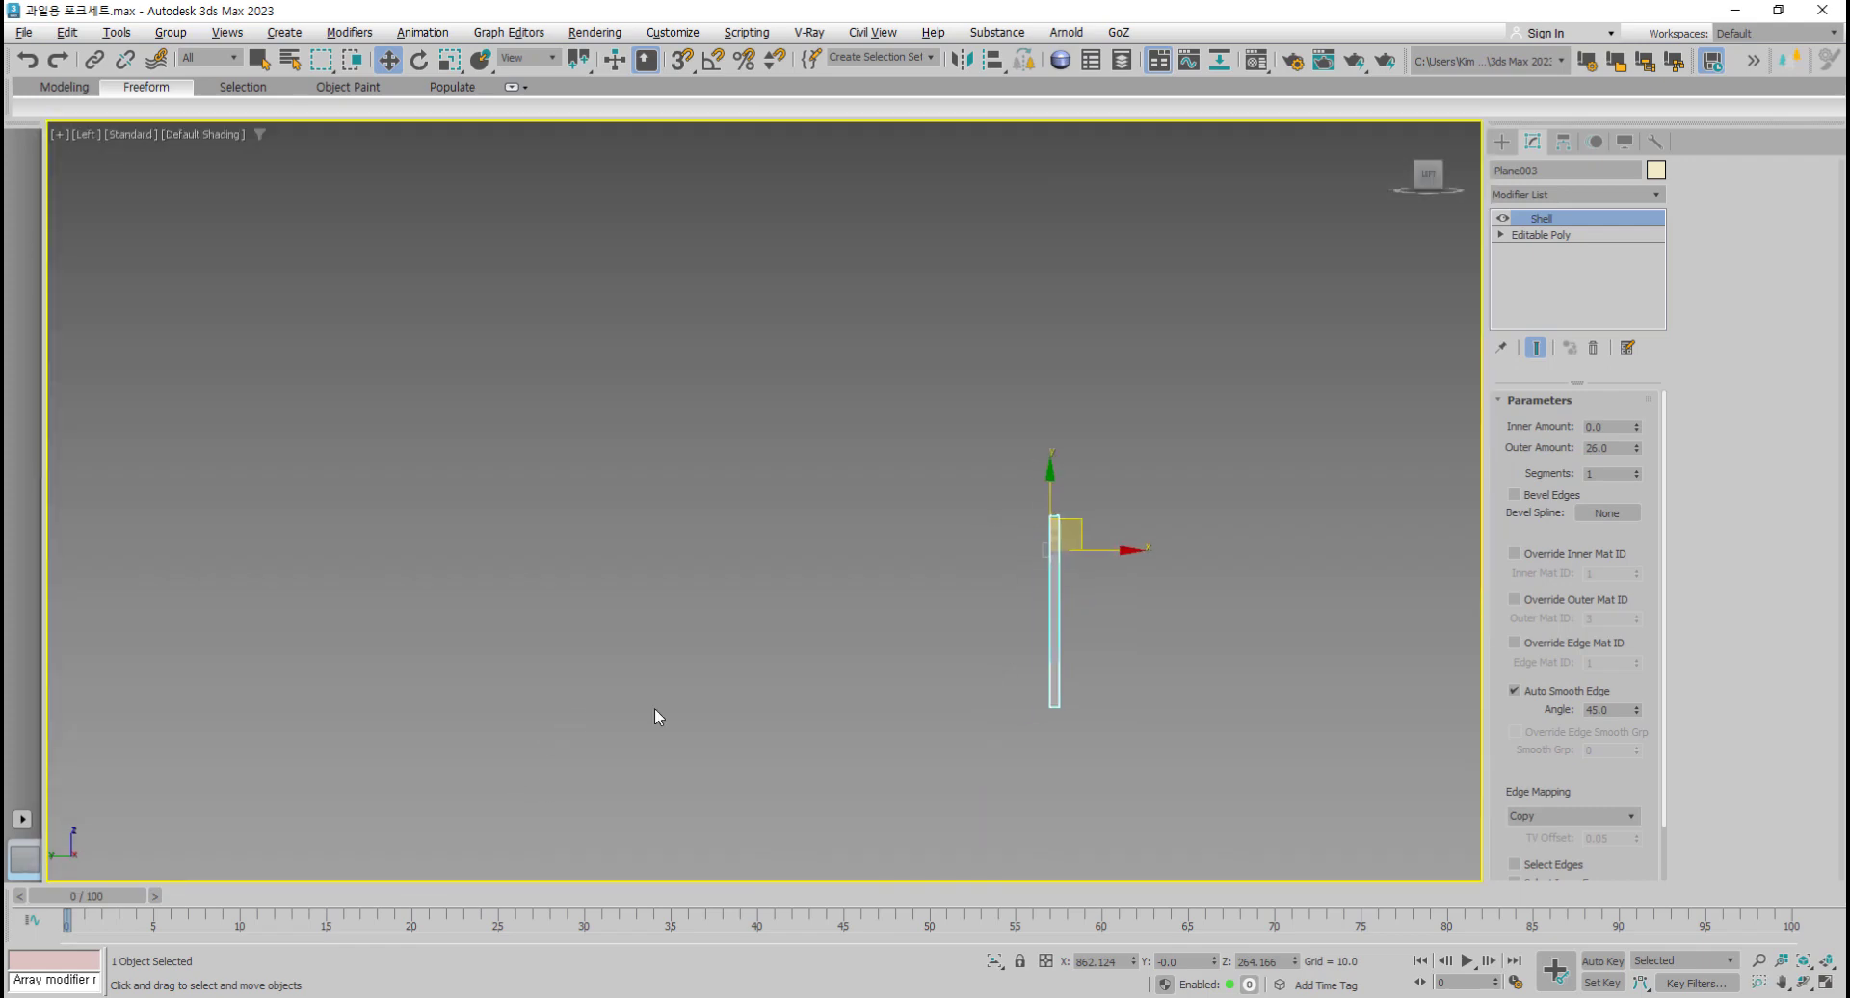
pyautogui.scroll(3, 1042, 651)
pyautogui.moveTo(1042, 659); pyautogui.dragTo(698, 623, button='middle')
pyautogui.press('F4')
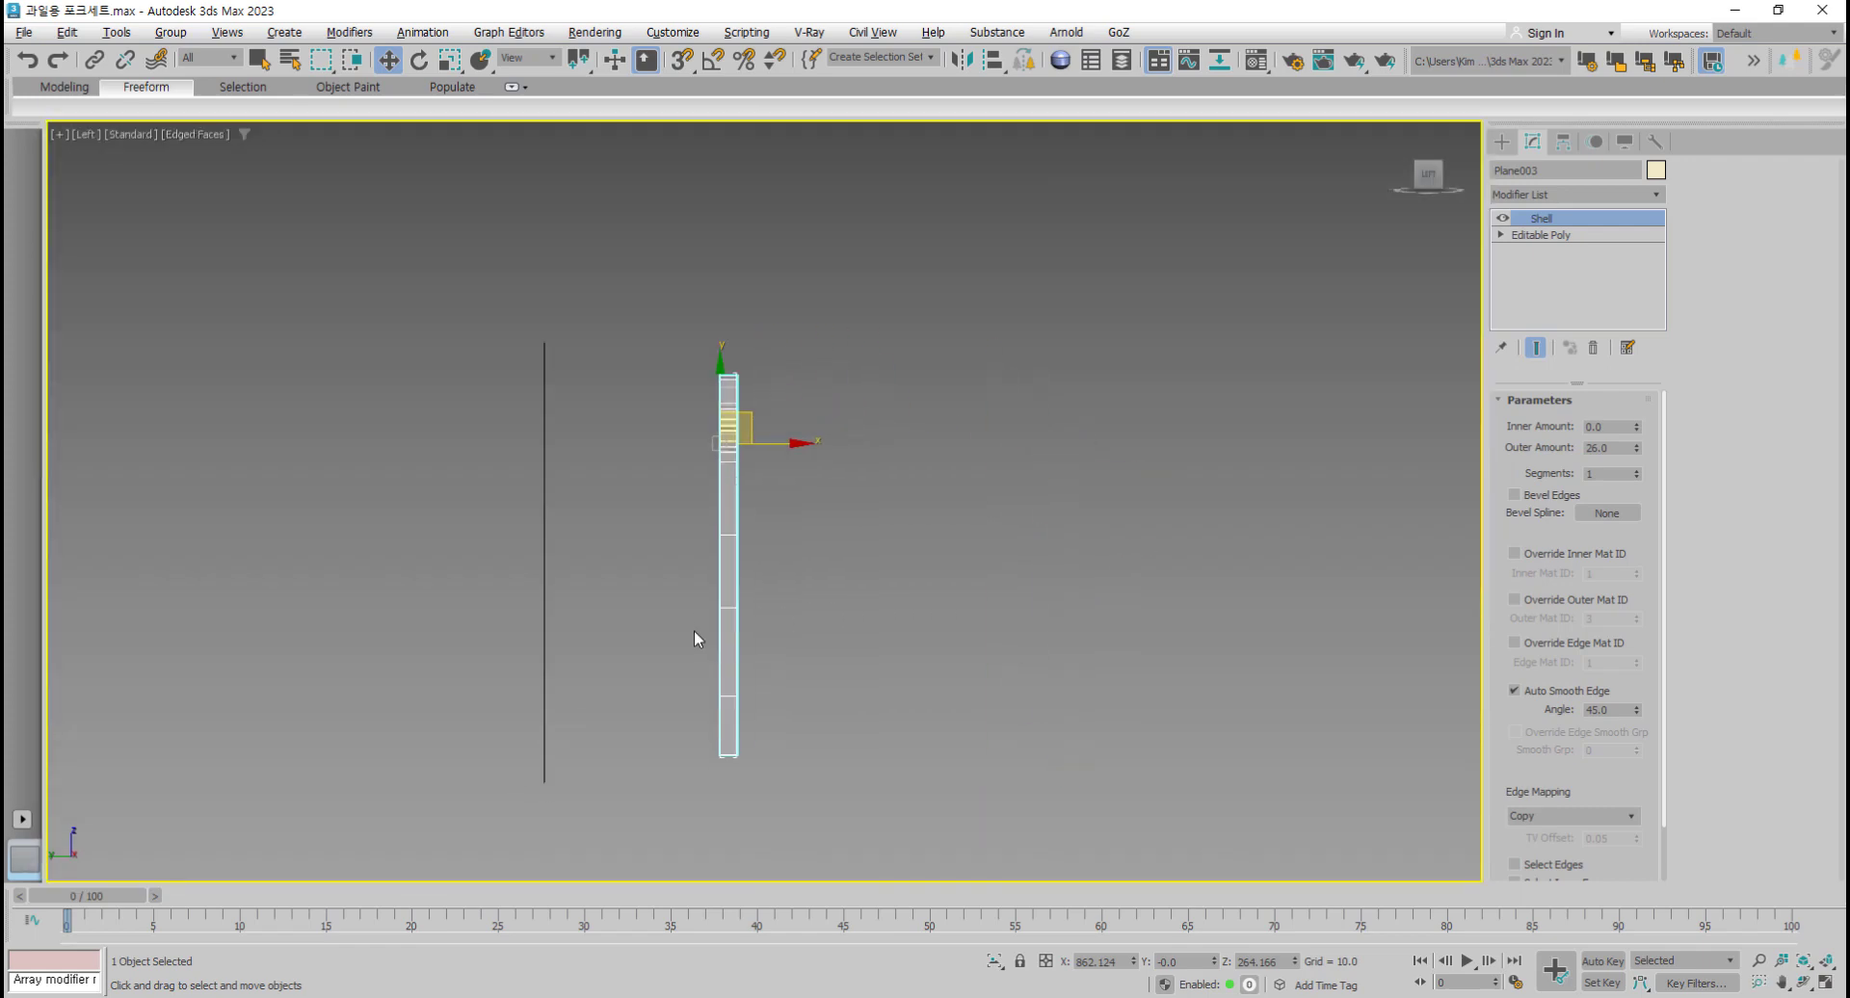
pyautogui.scroll(5, 698, 634)
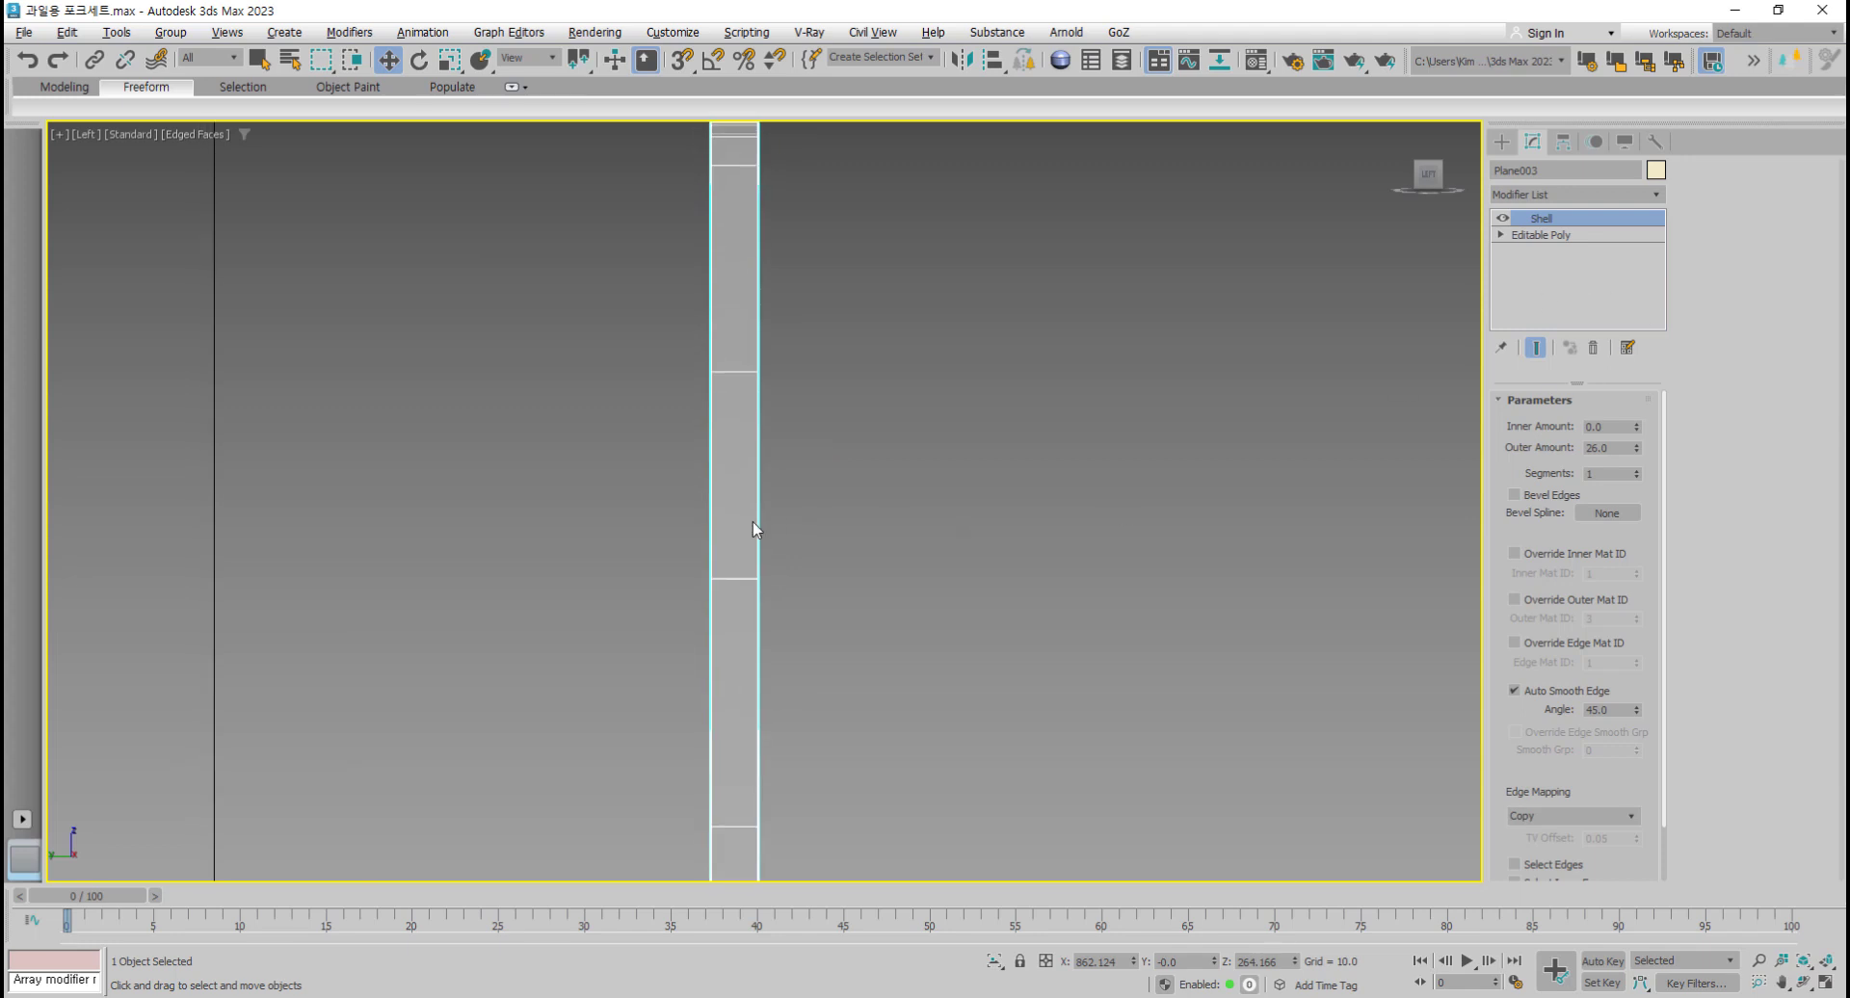
pyautogui.scroll(-2, 757, 528)
pyautogui.rightClick(722, 414)
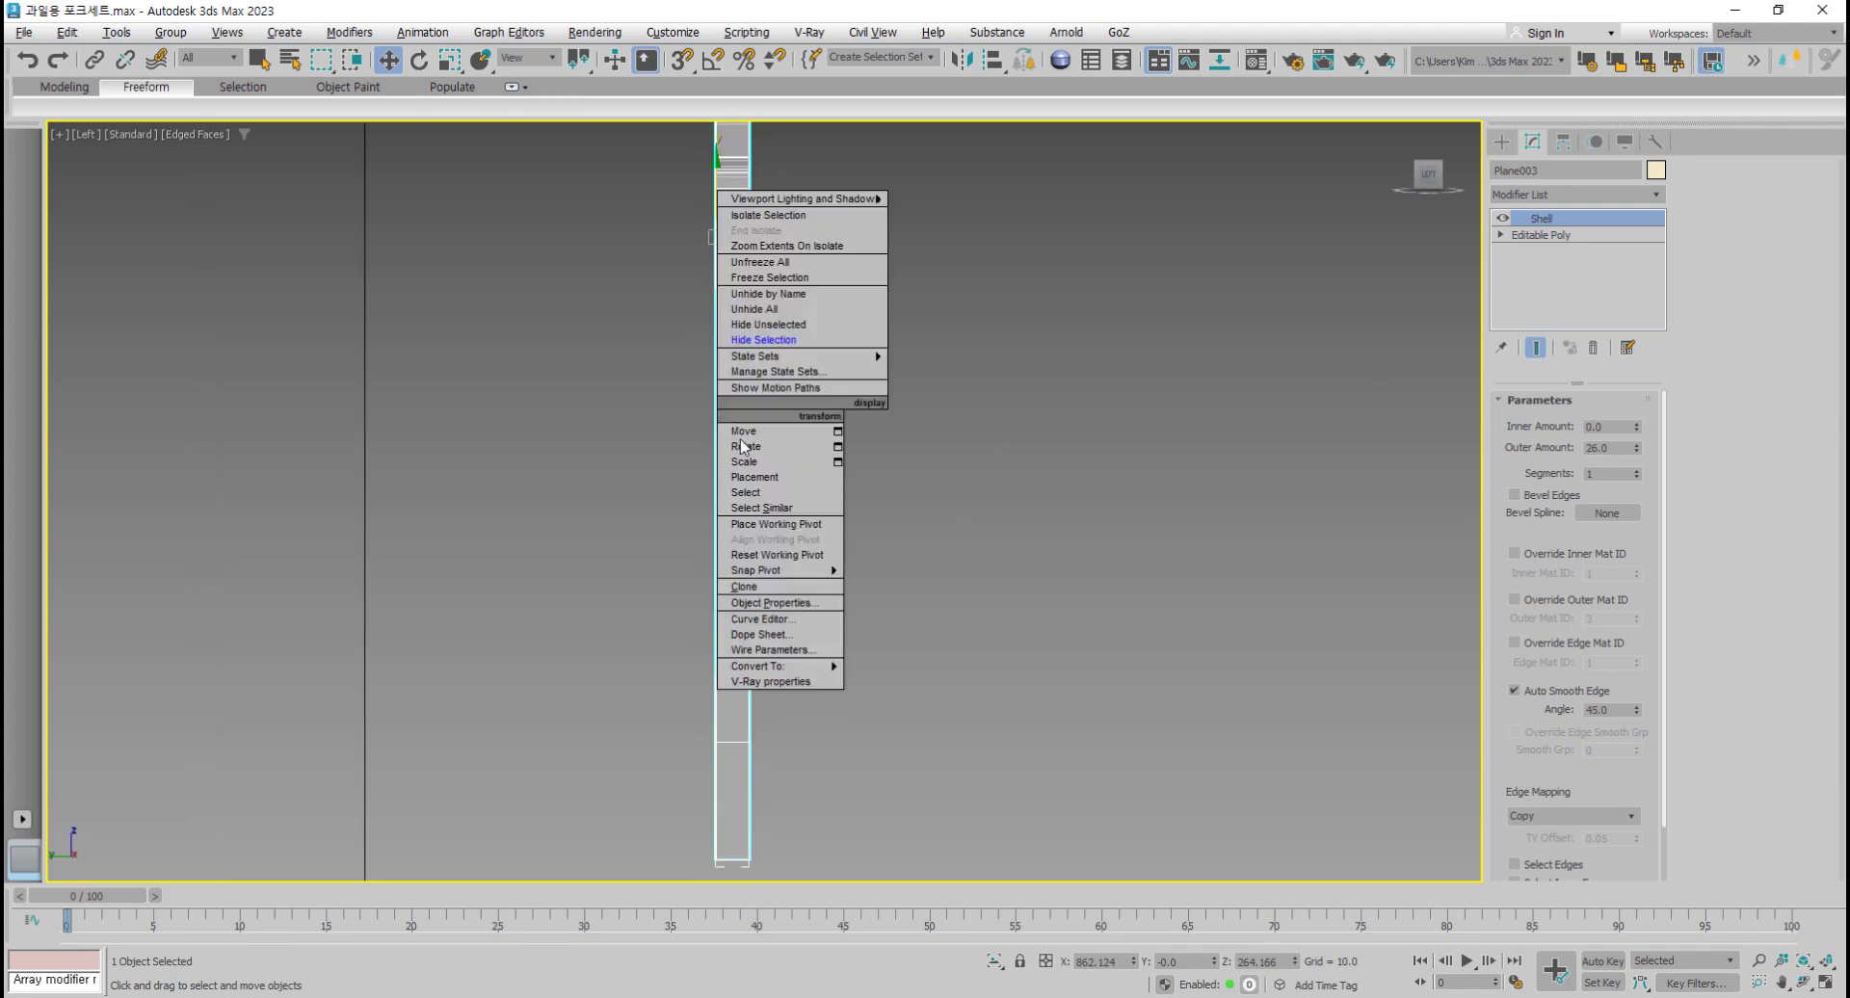
pyautogui.moveTo(826, 667)
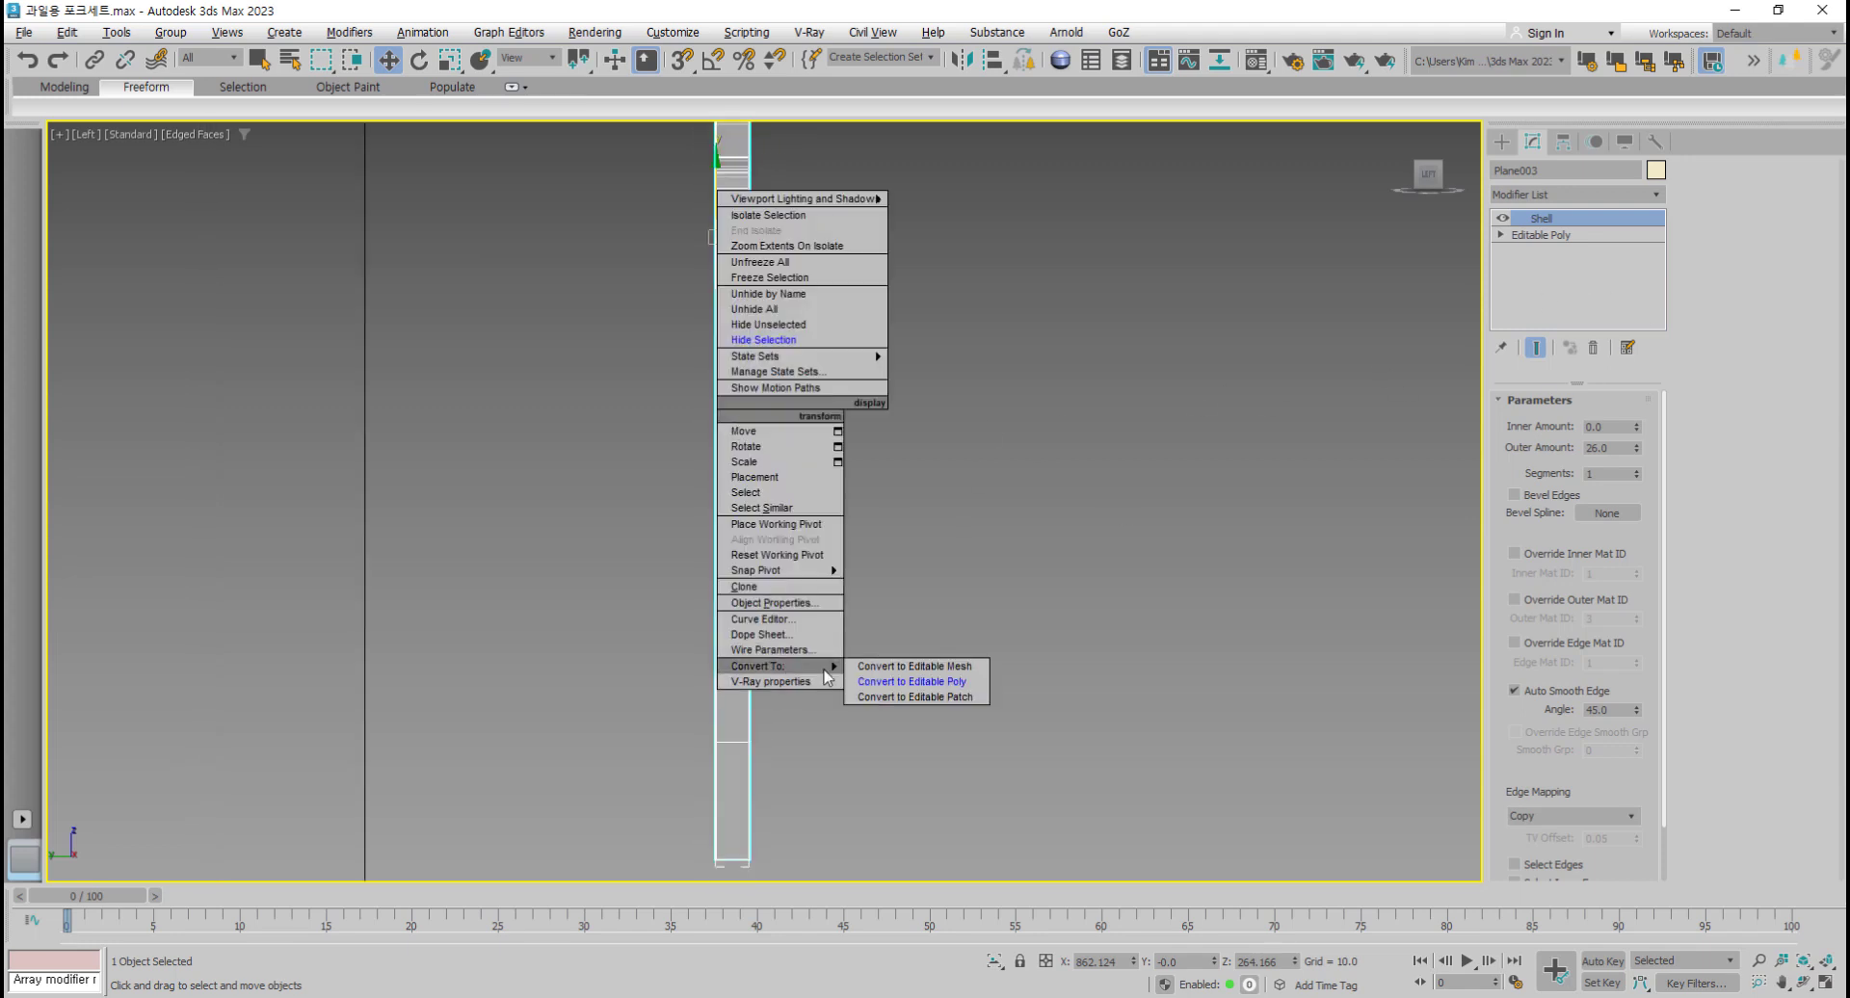
pyautogui.click(928, 682)
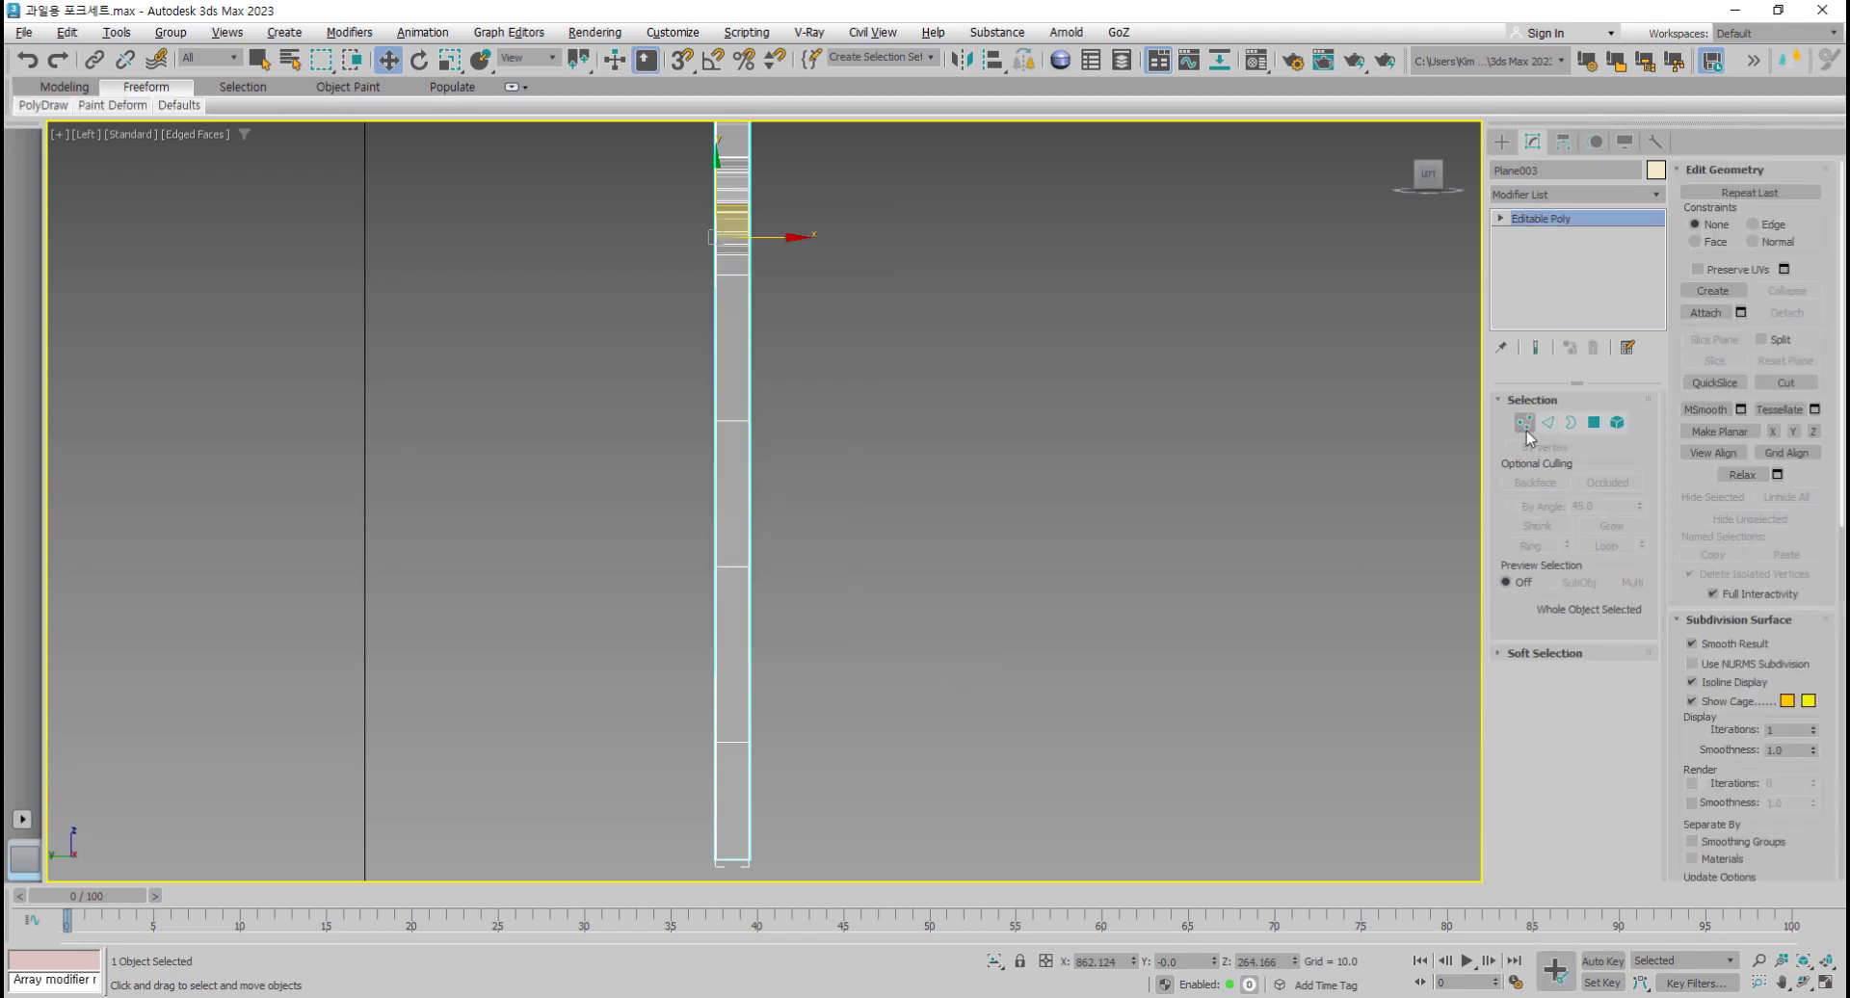
# Step: Scale the fork's two lowest vertex rows narrower in the Left view, narrowing the tip row further into a point
pyautogui.click(1524, 427)
pyautogui.moveTo(733, 445); pyautogui.dragTo(740, 626)
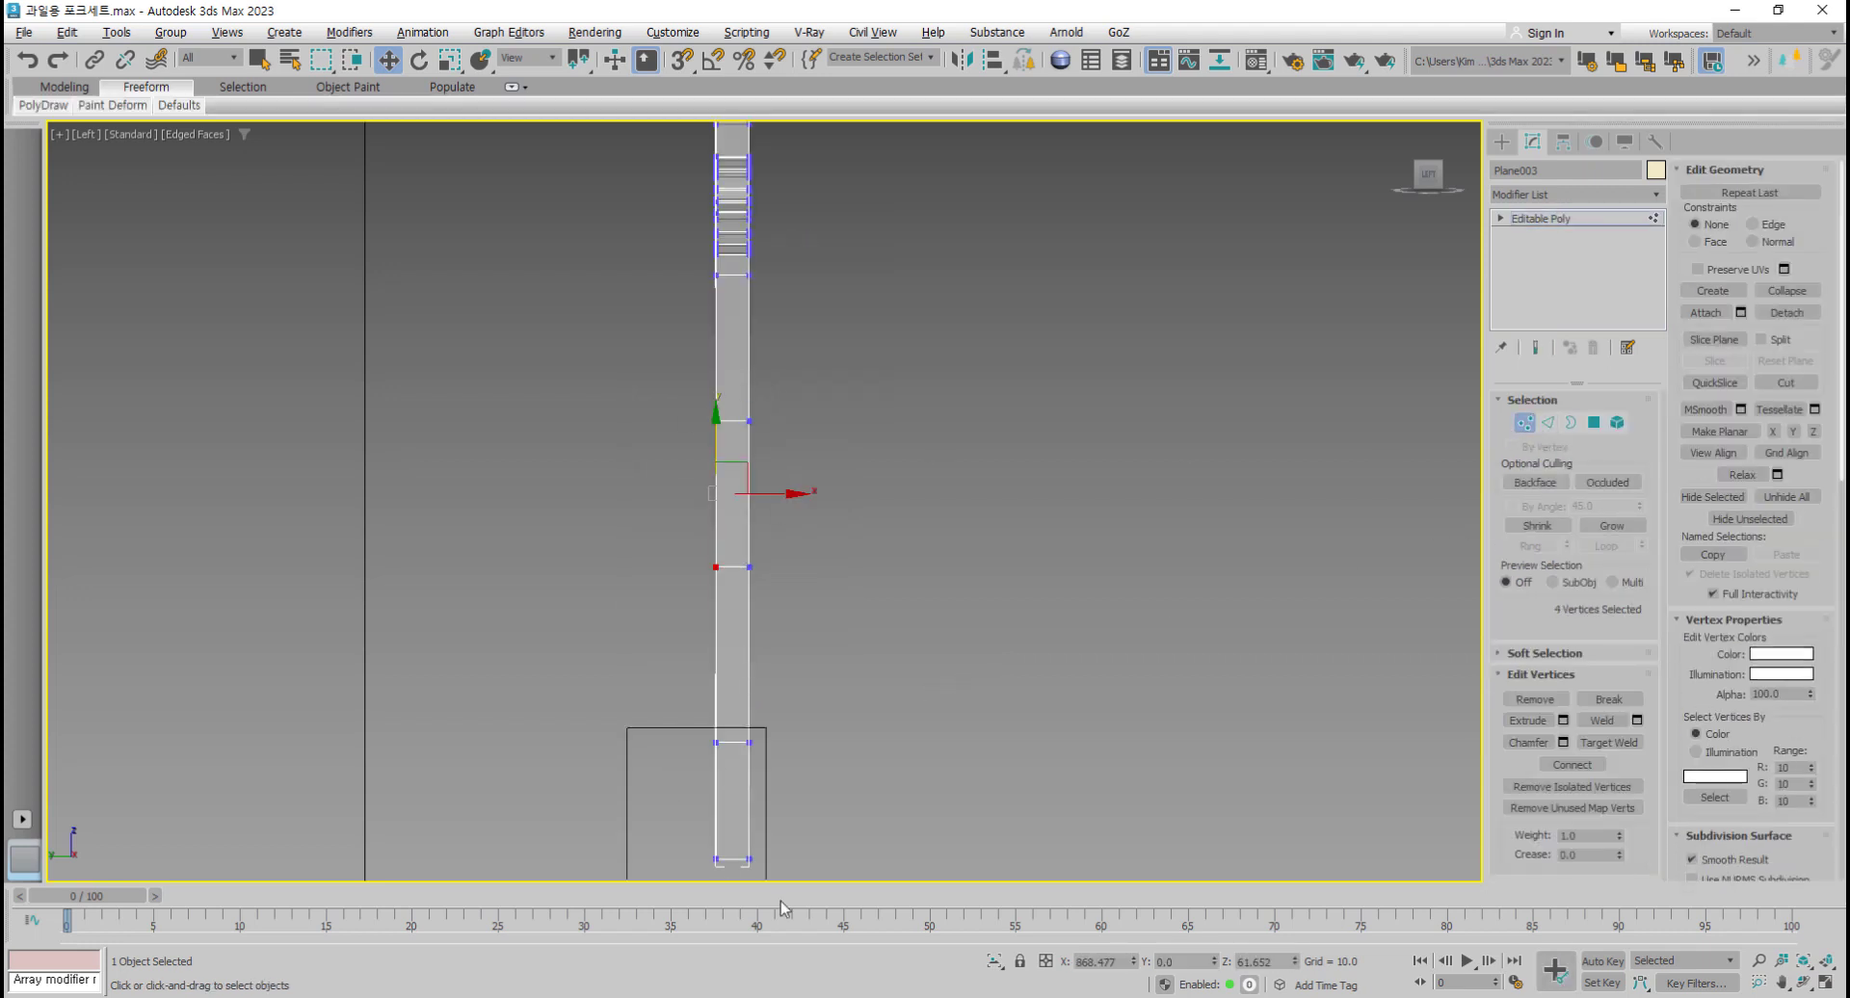
pyautogui.moveTo(780, 902); pyautogui.dragTo(782, 901)
pyautogui.moveTo(773, 812); pyautogui.dragTo(766, 747, button='middle')
pyautogui.press('r')
pyautogui.moveTo(794, 739); pyautogui.dragTo(741, 739)
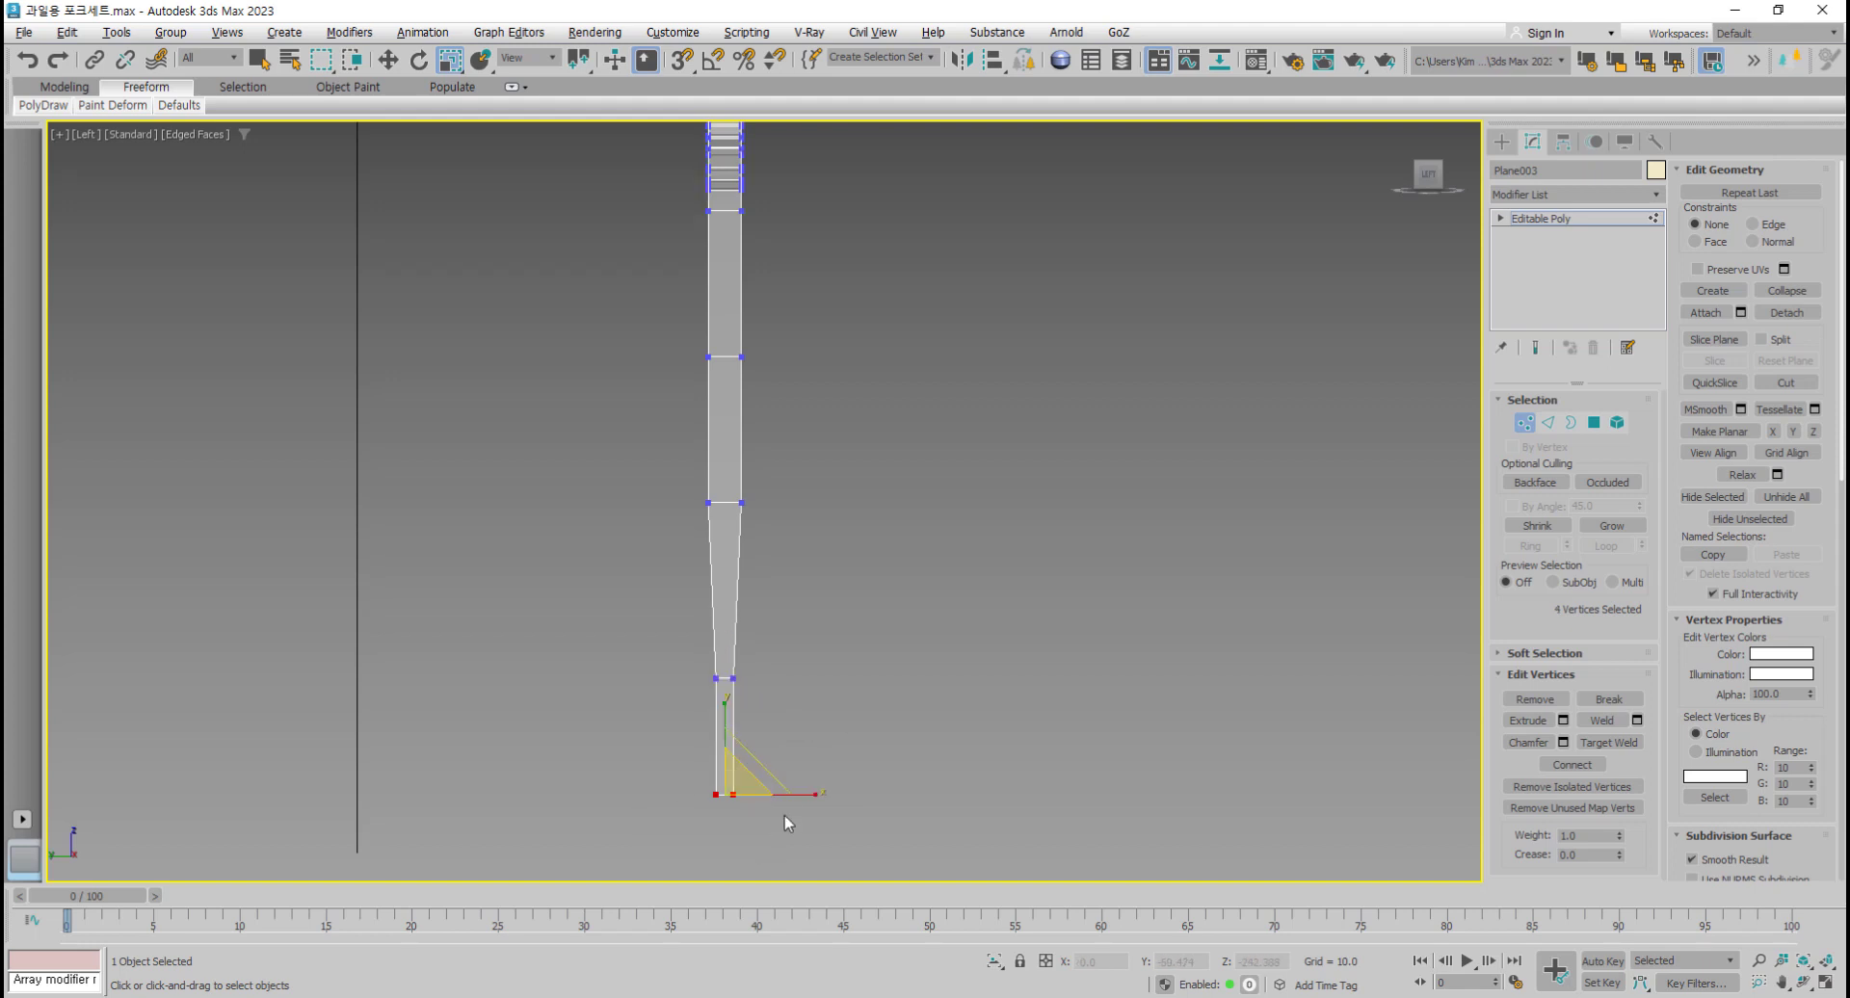
pyautogui.moveTo(803, 791); pyautogui.dragTo(748, 797)
# Step: Adjust the widths of the two vertex rows above the tip so the stem tapers gradually in side view
pyautogui.moveTo(806, 674); pyautogui.dragTo(829, 674)
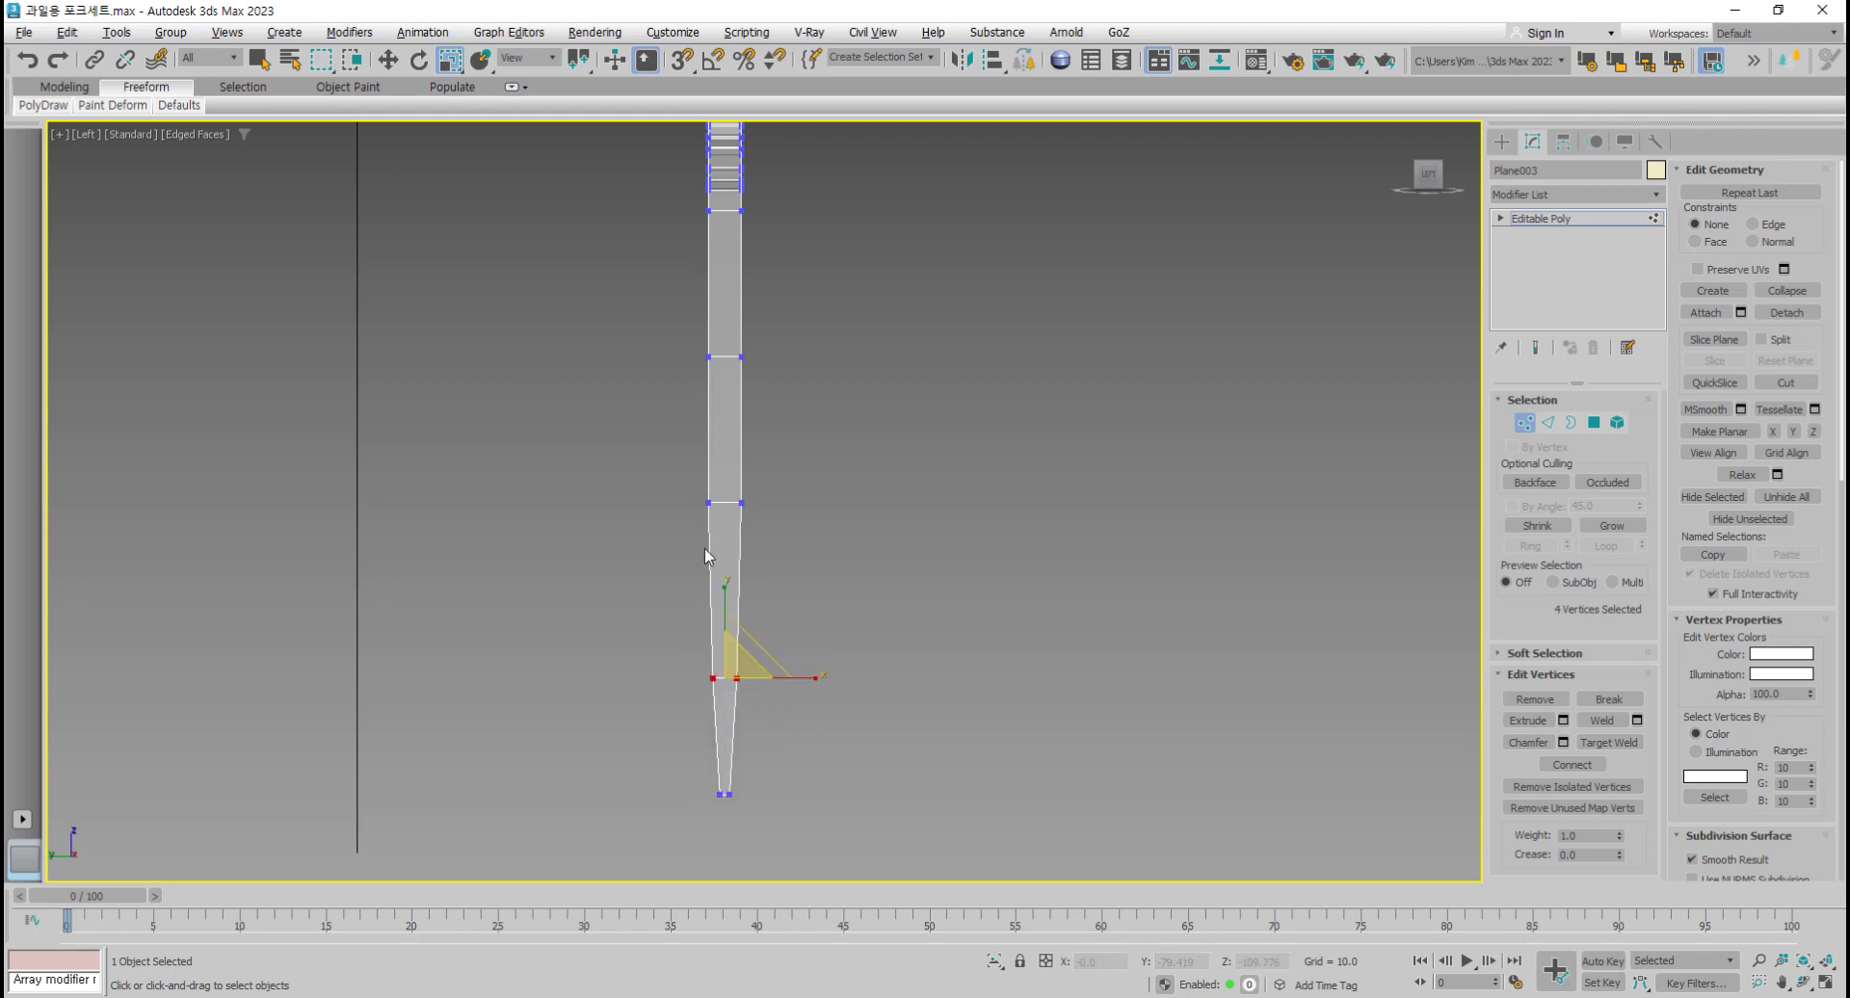
pyautogui.moveTo(663, 466); pyautogui.dragTo(802, 503)
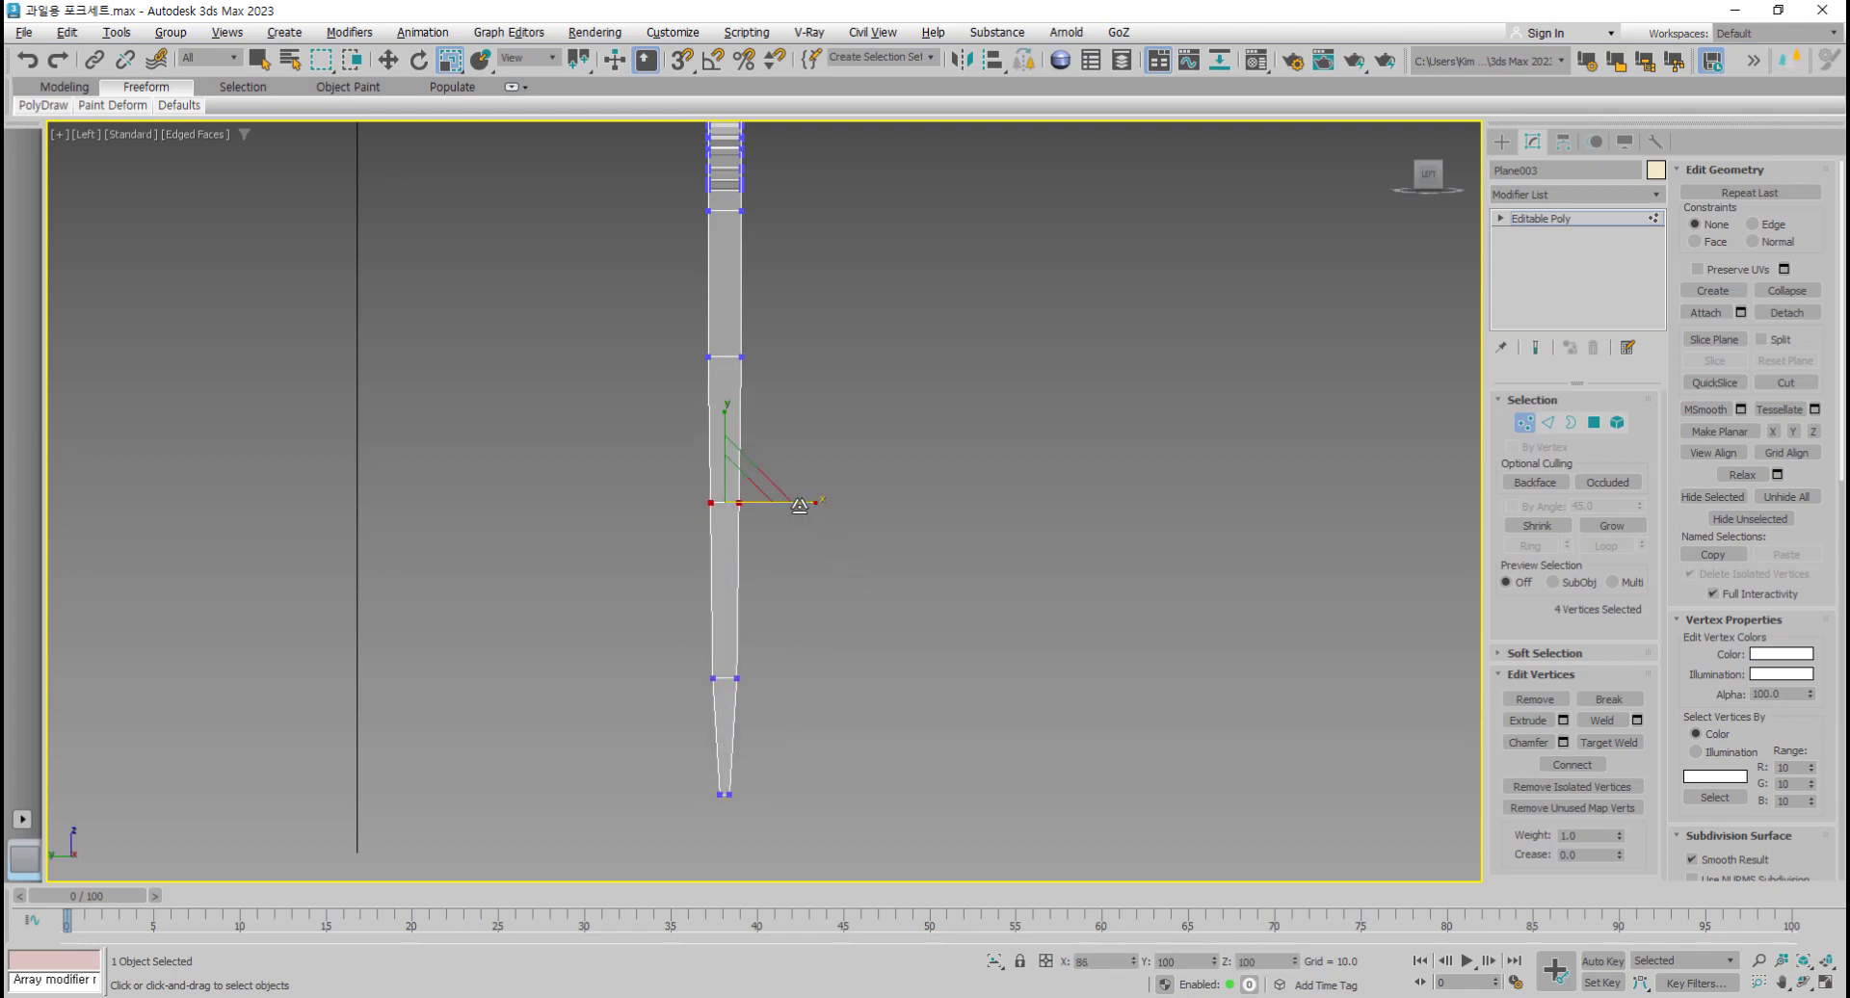
pyautogui.moveTo(652, 680); pyautogui.dragTo(783, 679)
pyautogui.click(923, 540)
pyautogui.scroll(-3, 874, 645)
pyautogui.scroll(6, 725, 717)
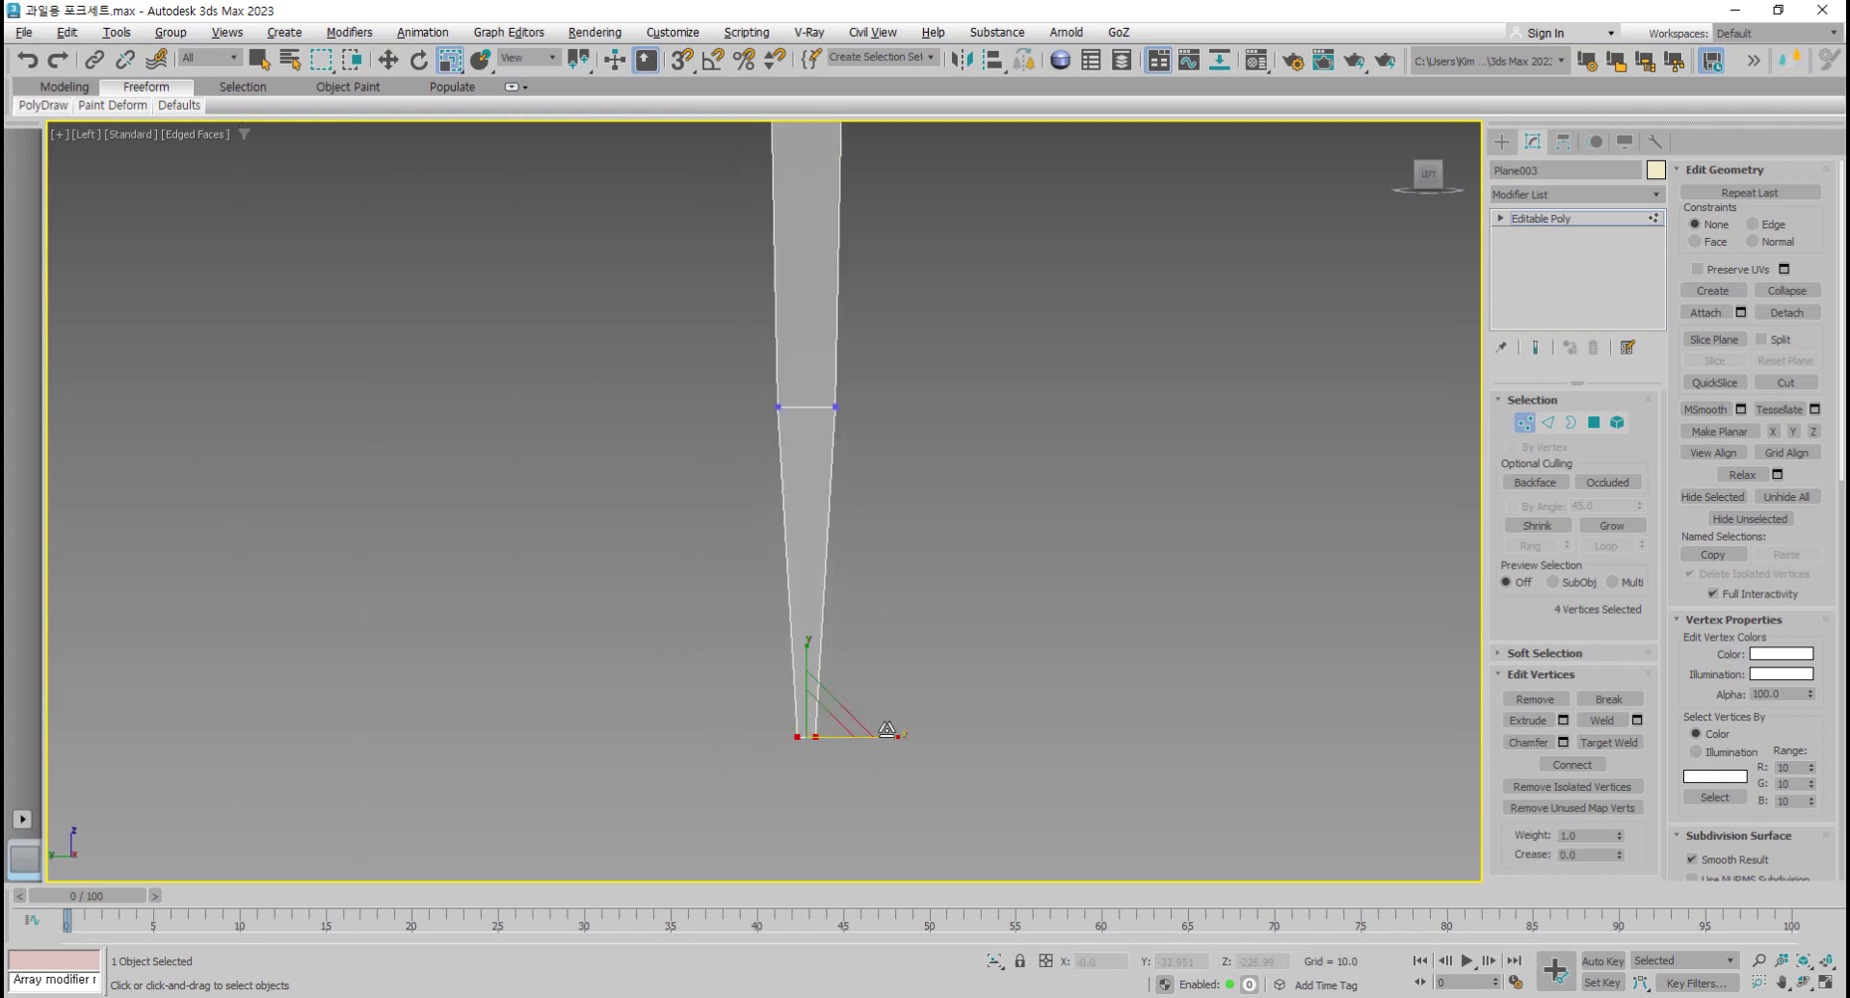
# Step: Leave vertex editing, turn off the fork's see-through display and isolate the fork in the perspective view
pyautogui.hotkey('alt', 'w')
pyautogui.hotkey('alt', 'w')
pyautogui.keyDown('alt'); pyautogui.moveTo(1171, 747); pyautogui.dragTo(959, 771, button='middle'); pyautogui.keyUp('alt')
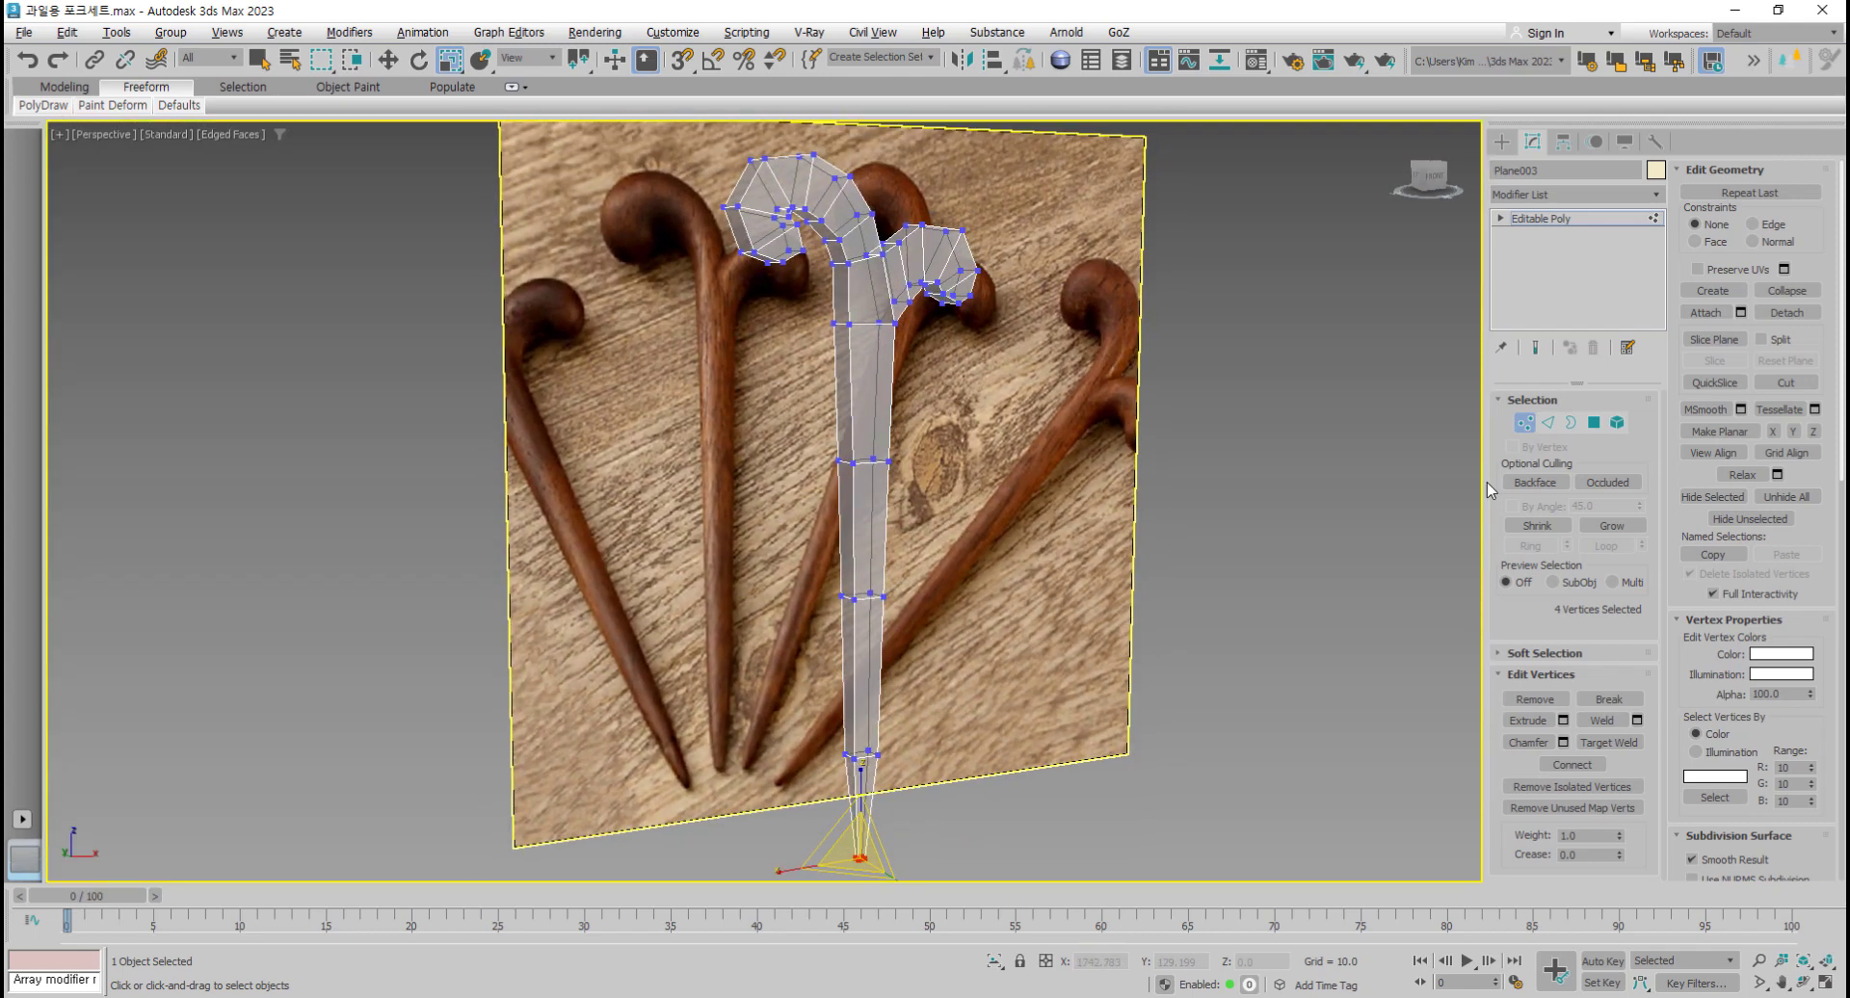
pyautogui.click(1524, 423)
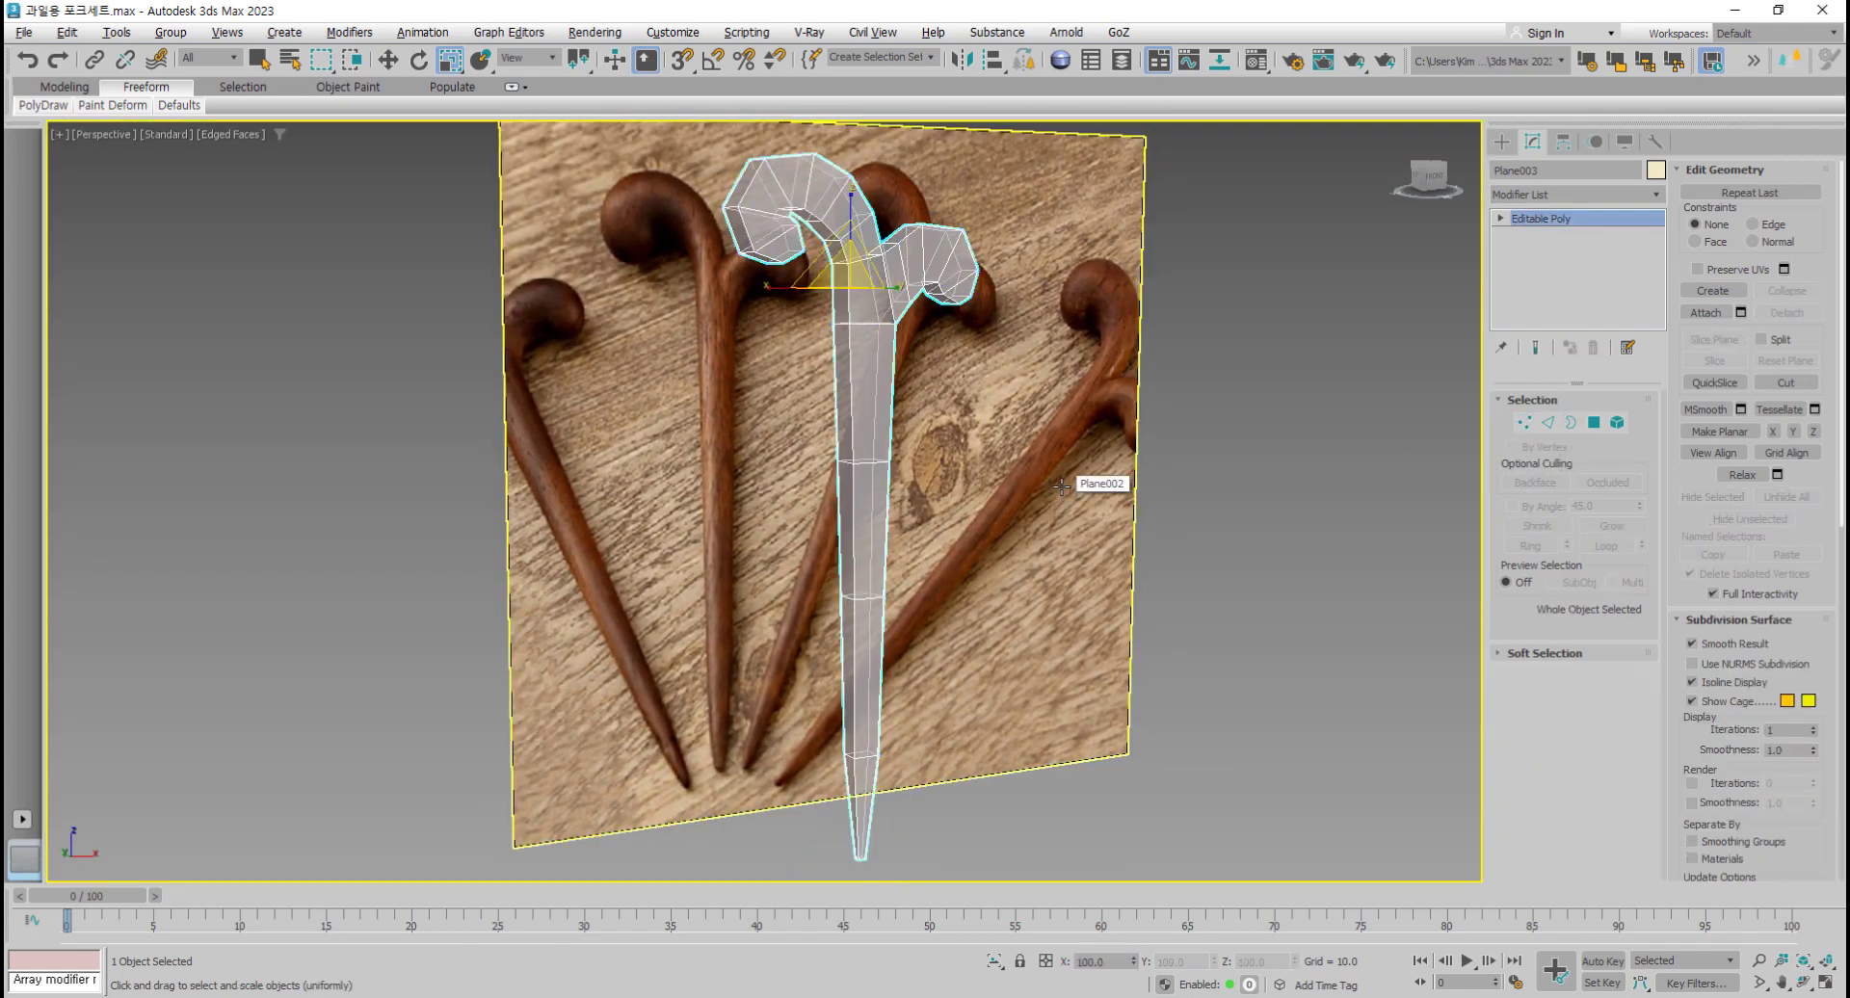
pyautogui.hotkey('alt', 'x')
pyautogui.moveTo(1014, 520); pyautogui.dragTo(983, 564, button='middle')
pyautogui.hotkey('alt', 'q')
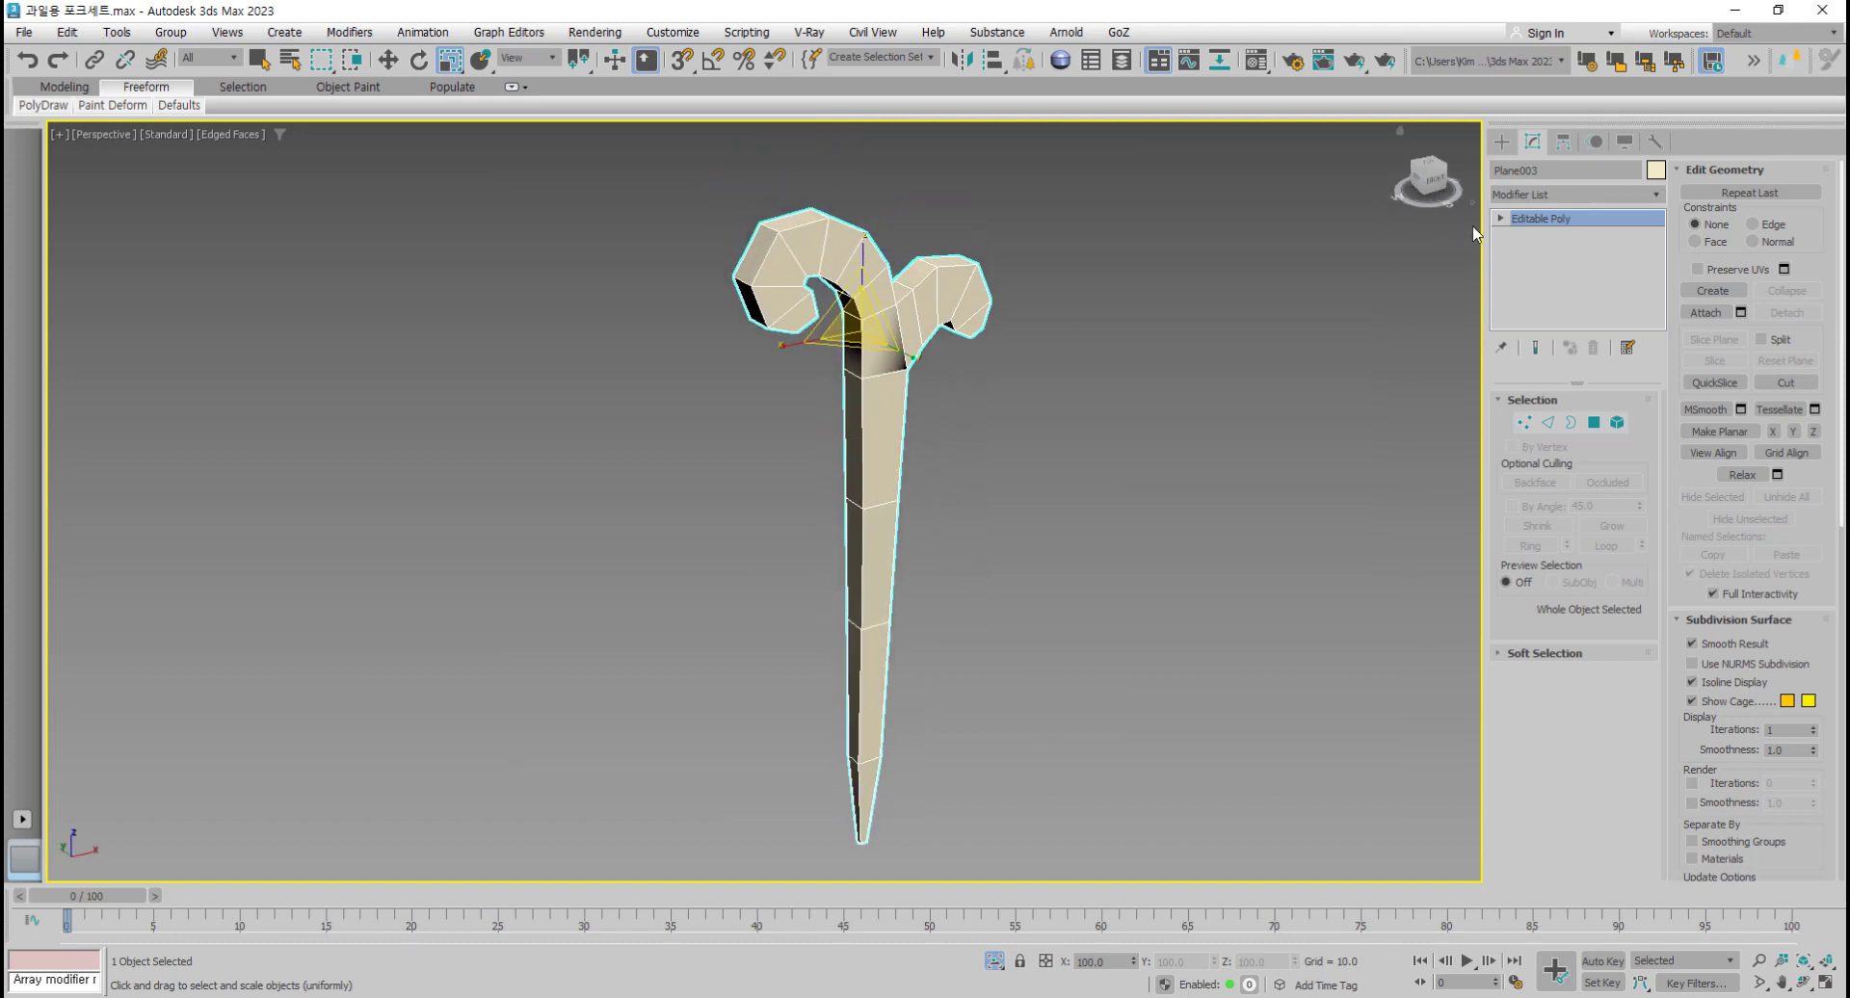
# Step: Add a TurboSmooth modifier with 1 iteration to the fork and check its rounded shape
pyautogui.click(1657, 197)
pyautogui.scroll(-15, 1638, 674)
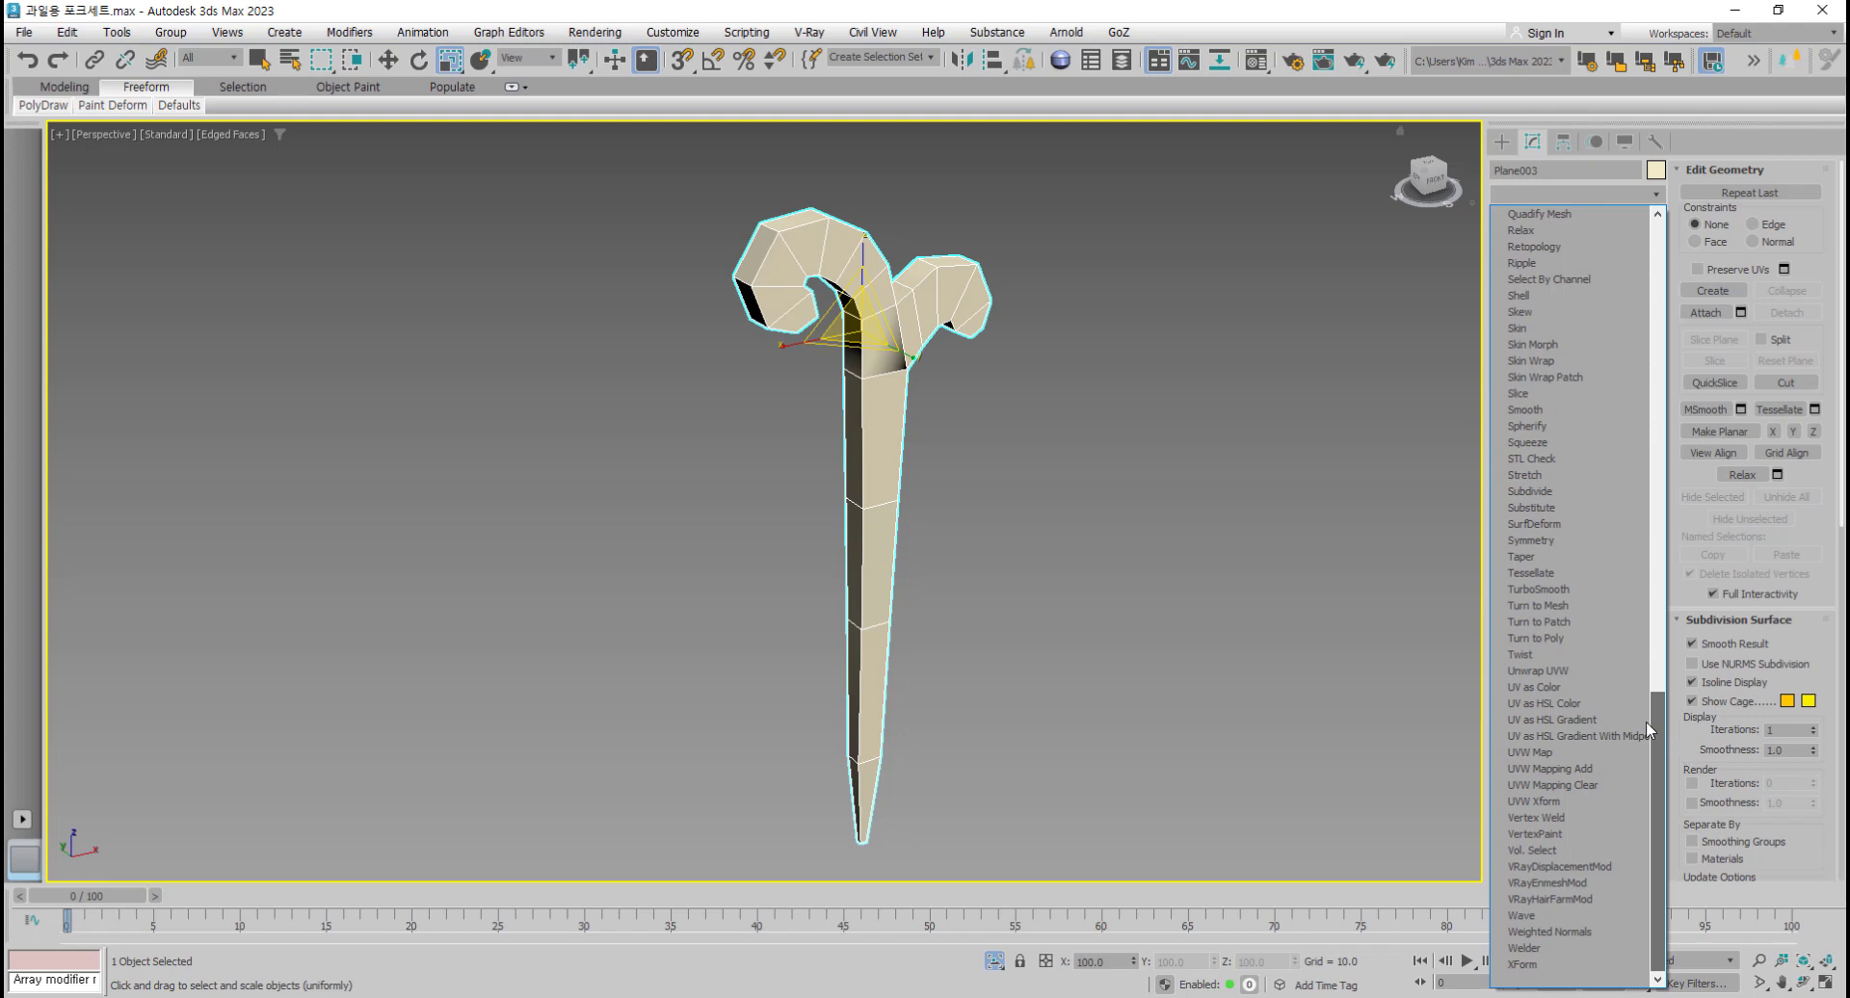
pyautogui.click(1582, 590)
pyautogui.keyDown('alt'); pyautogui.moveTo(1051, 631); pyautogui.dragTo(1002, 569, button='middle'); pyautogui.keyUp('alt')
pyautogui.scroll(5, 835, 472)
pyautogui.scroll(-5, 835, 472)
# Step: Return to the fork's Editable Poly vertices in the Front view with the TurboSmooth end result displayed
pyautogui.hotkey('alt', 'w')
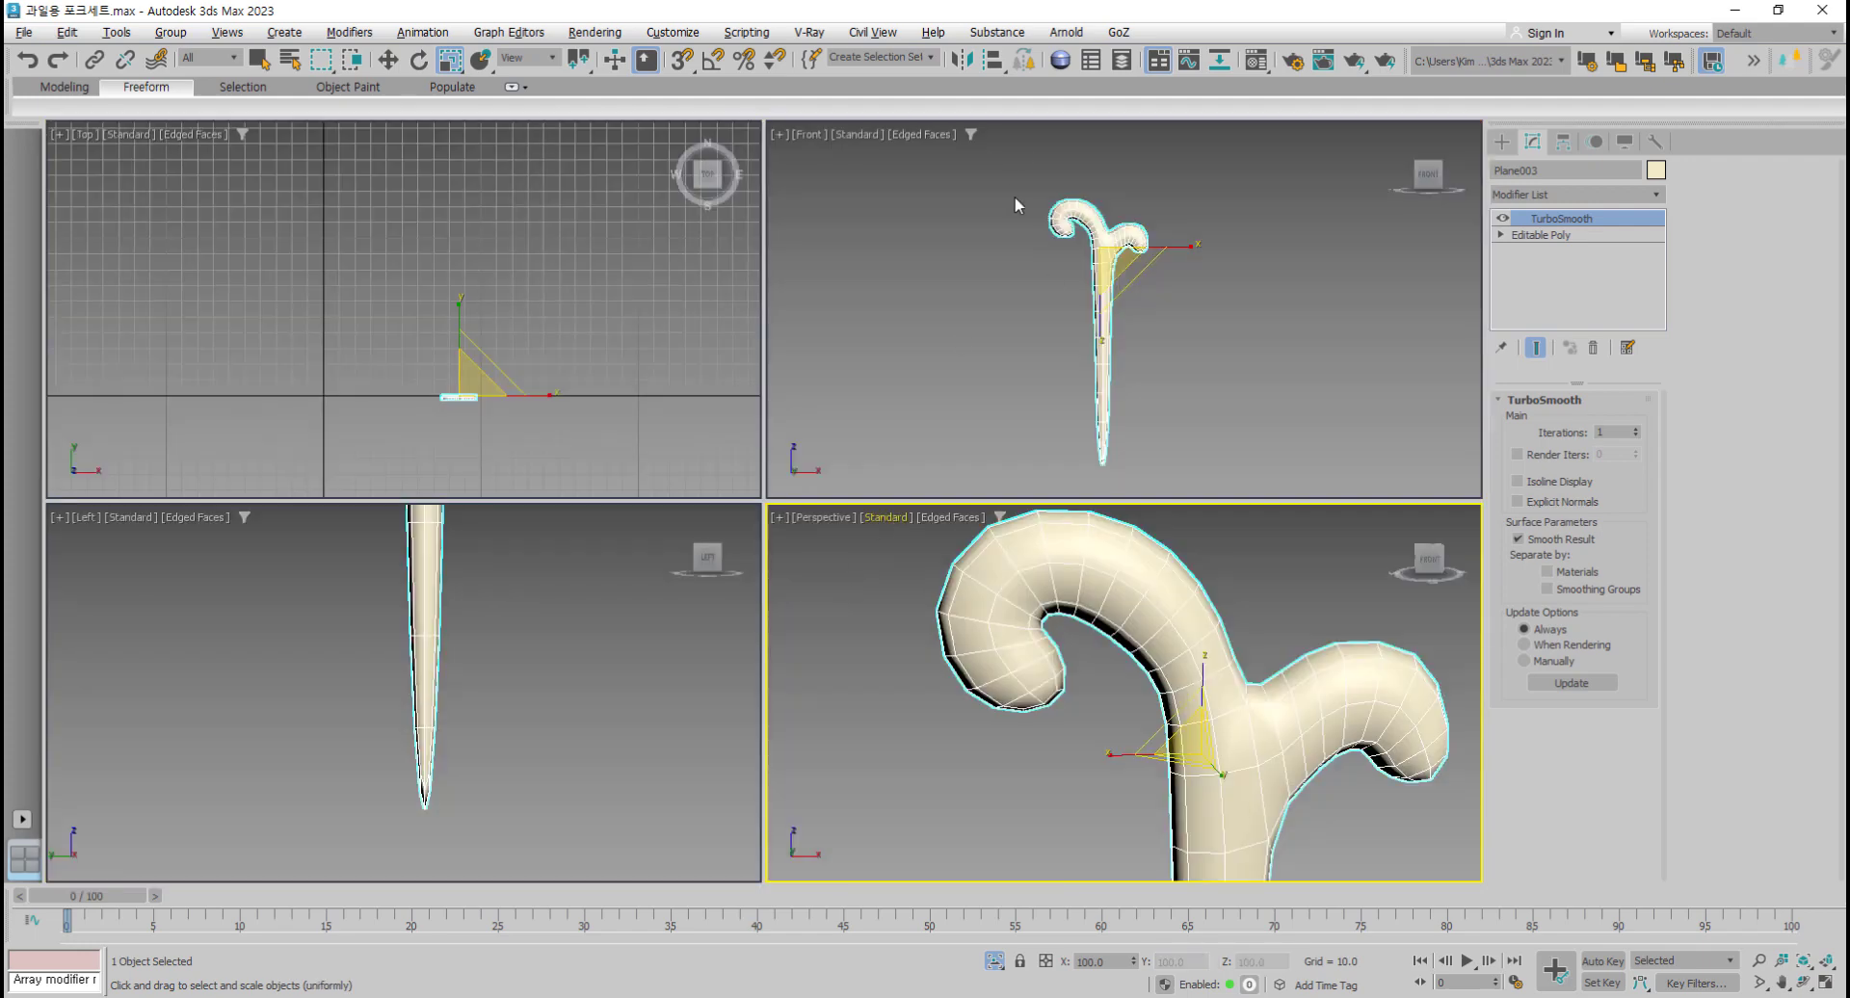
pyautogui.rightClick(1014, 195)
pyautogui.hotkey('alt', 'w')
pyautogui.scroll(4, 653, 434)
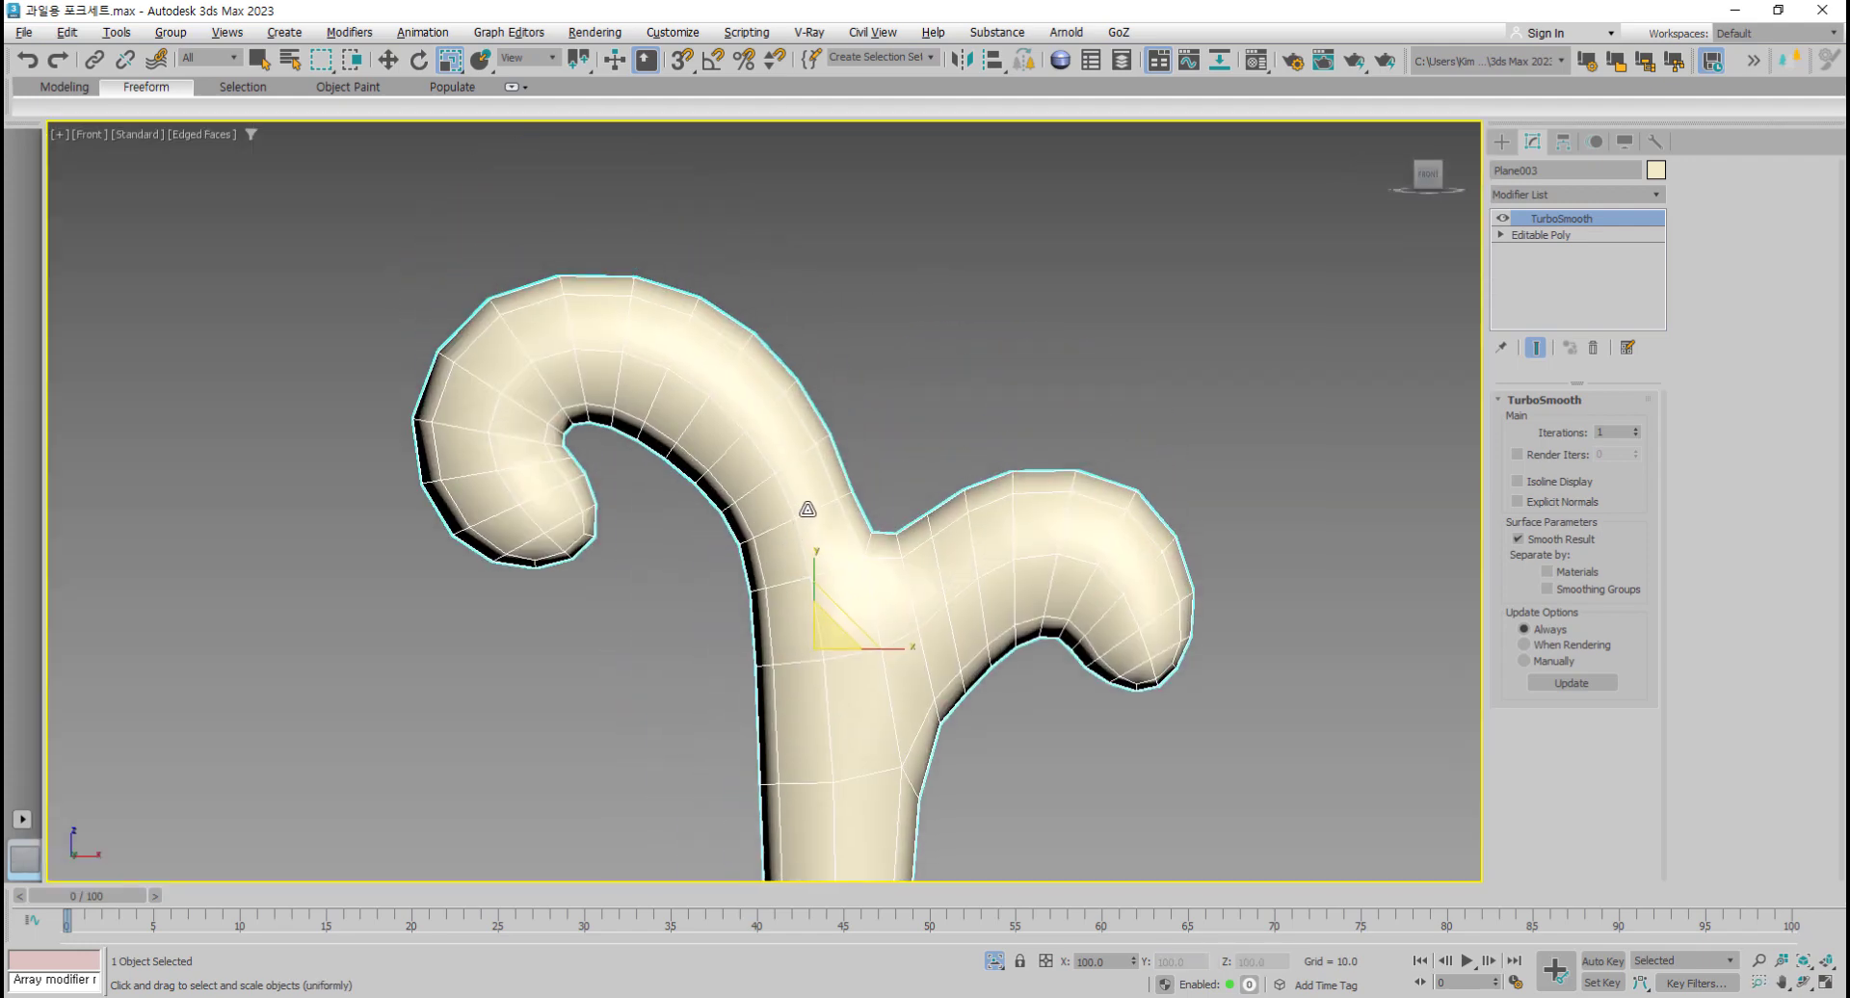
pyautogui.click(1554, 237)
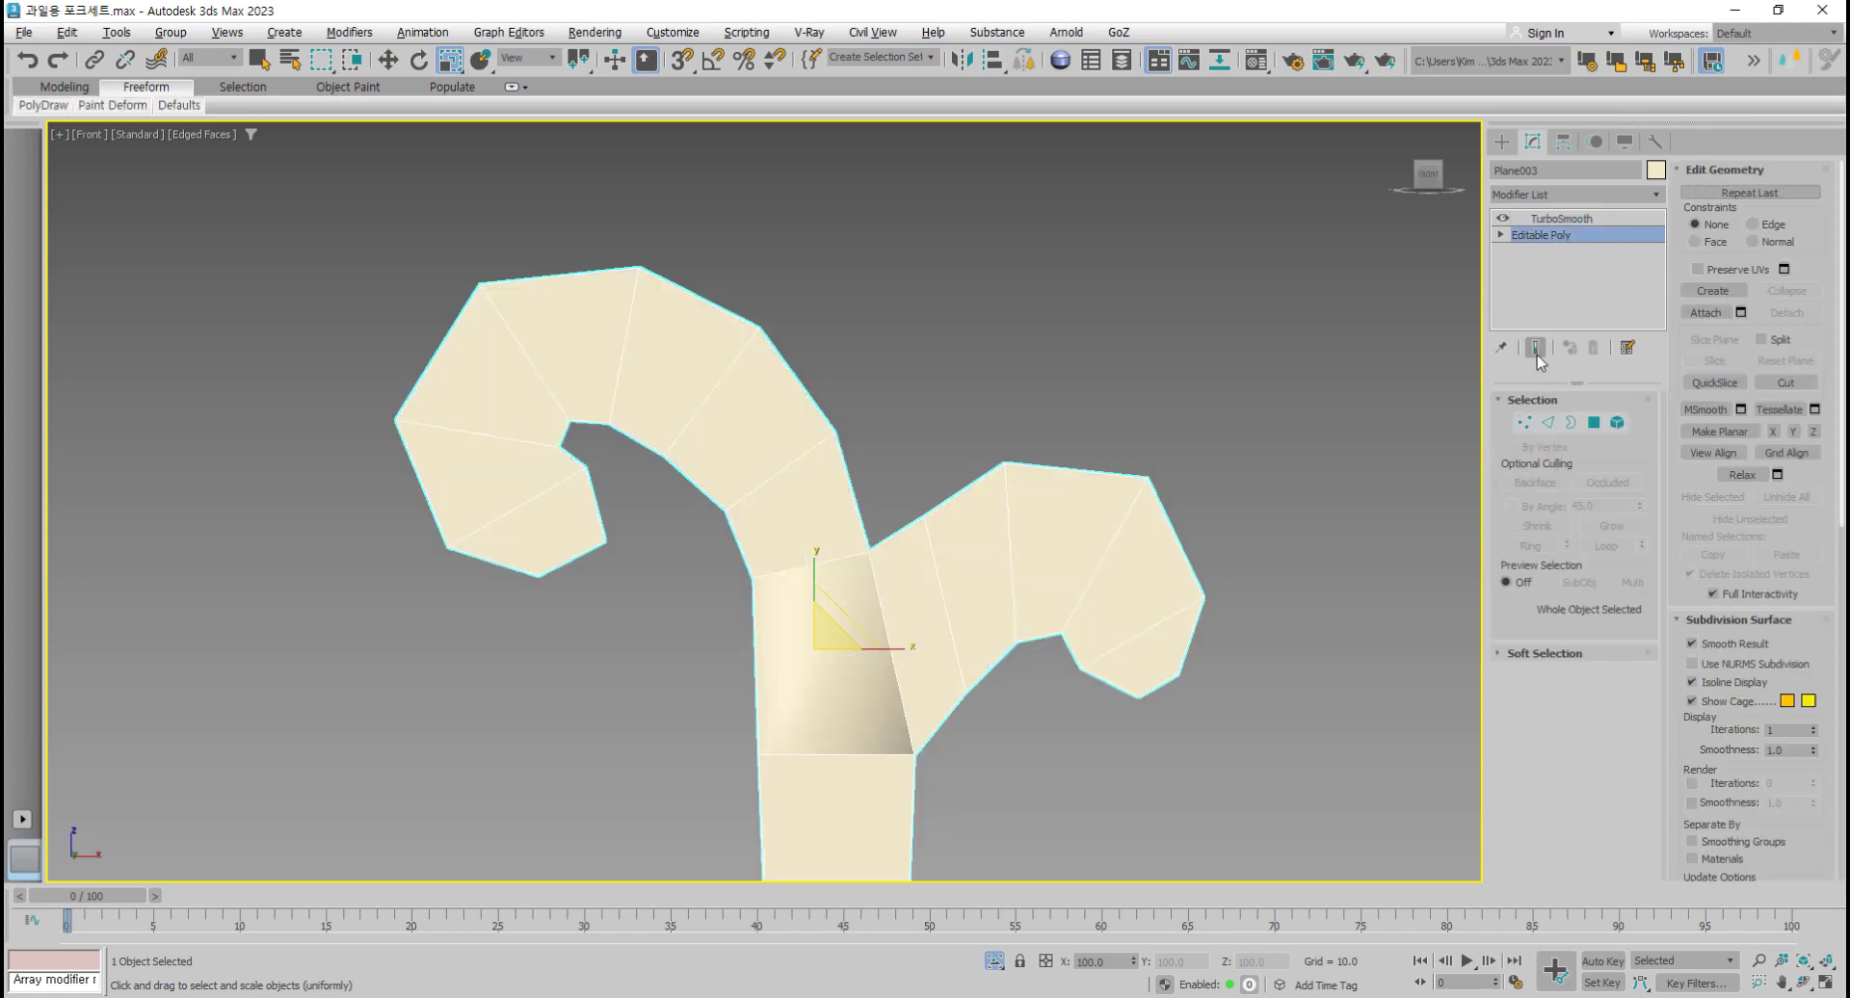
pyautogui.click(1524, 422)
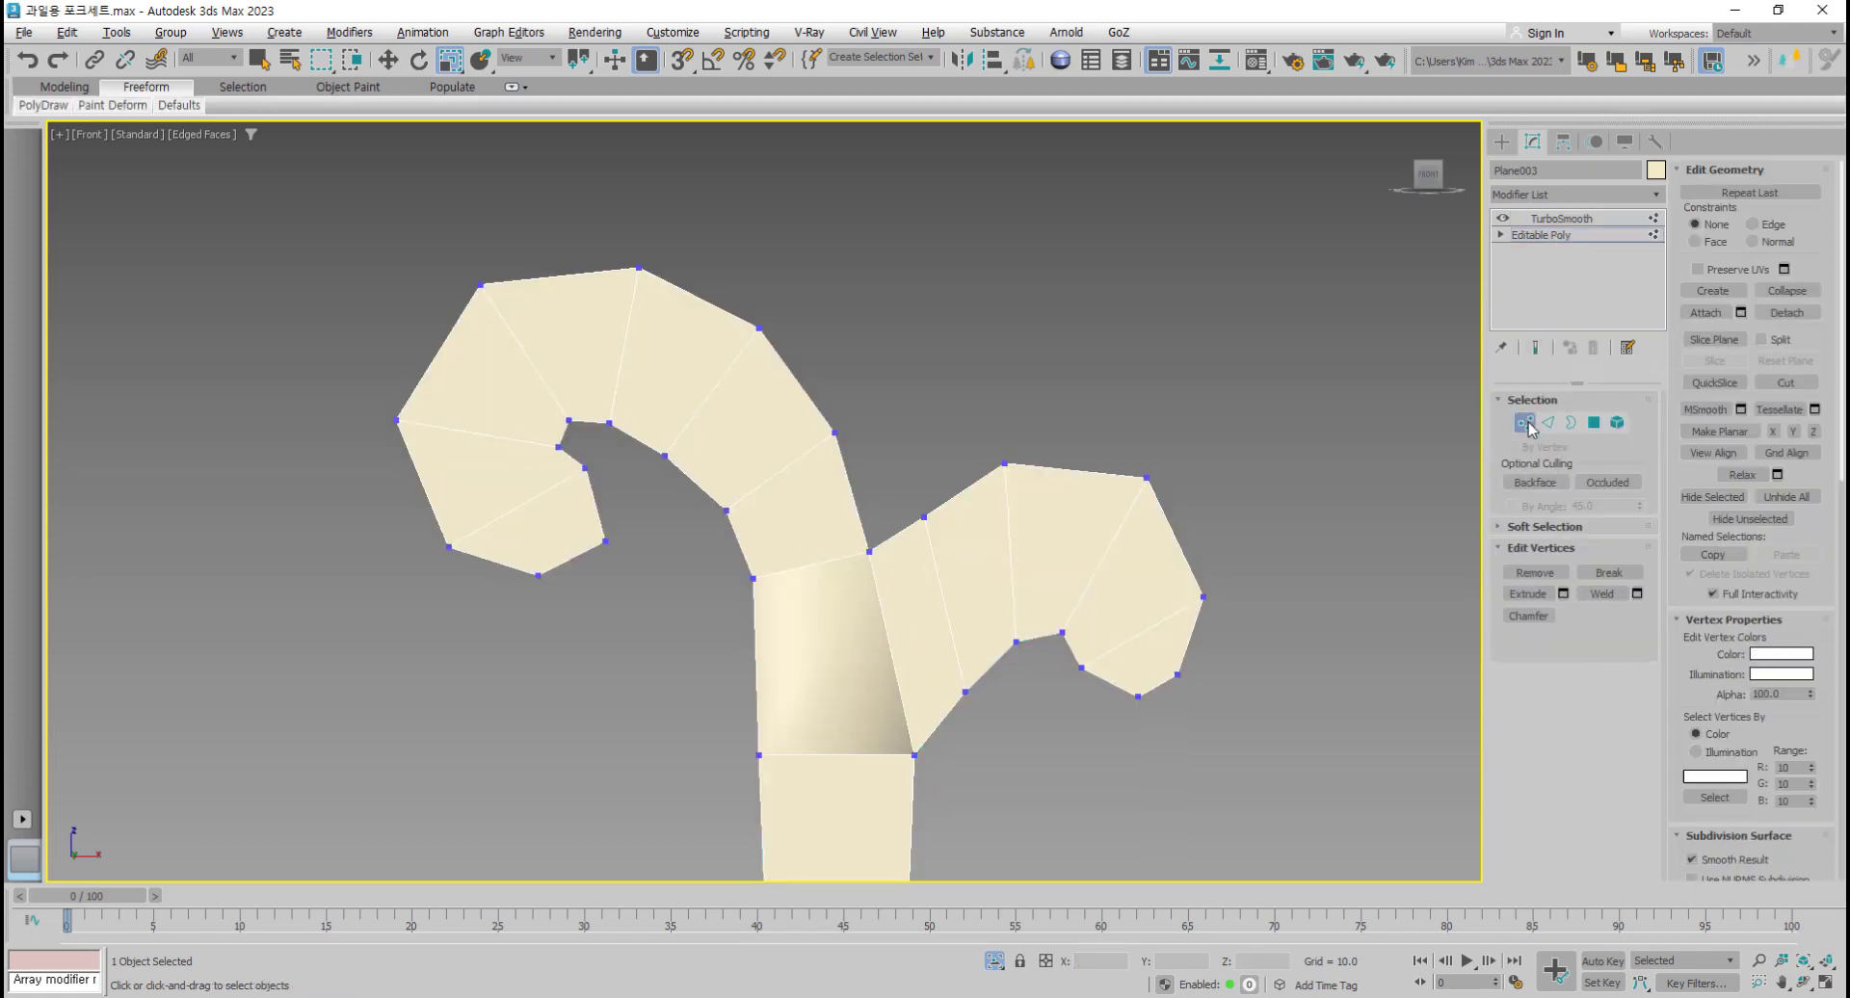
pyautogui.click(1537, 347)
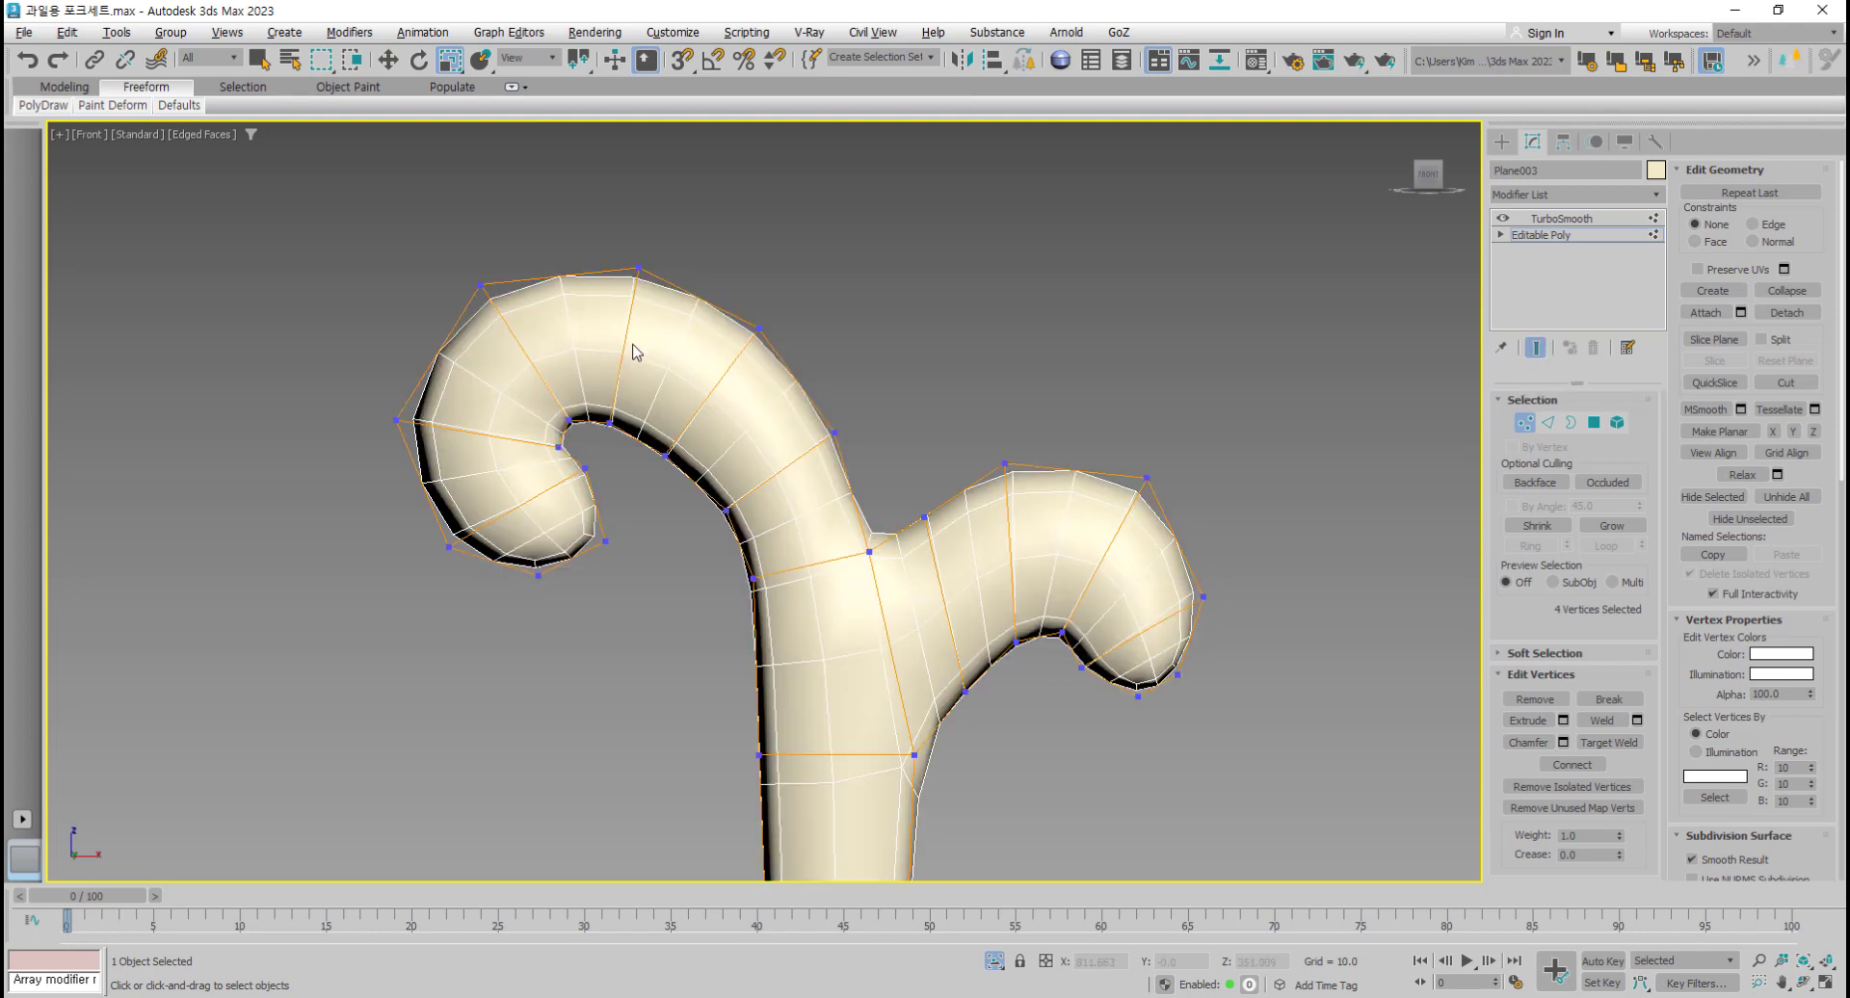
# Step: Move the front and back vertices at the large curl's upper outer corner slightly outward in the Front view
pyautogui.scroll(2, 636, 352)
pyautogui.press('w')
pyautogui.moveTo(671, 247); pyautogui.dragTo(655, 231)
pyautogui.click(416, 297)
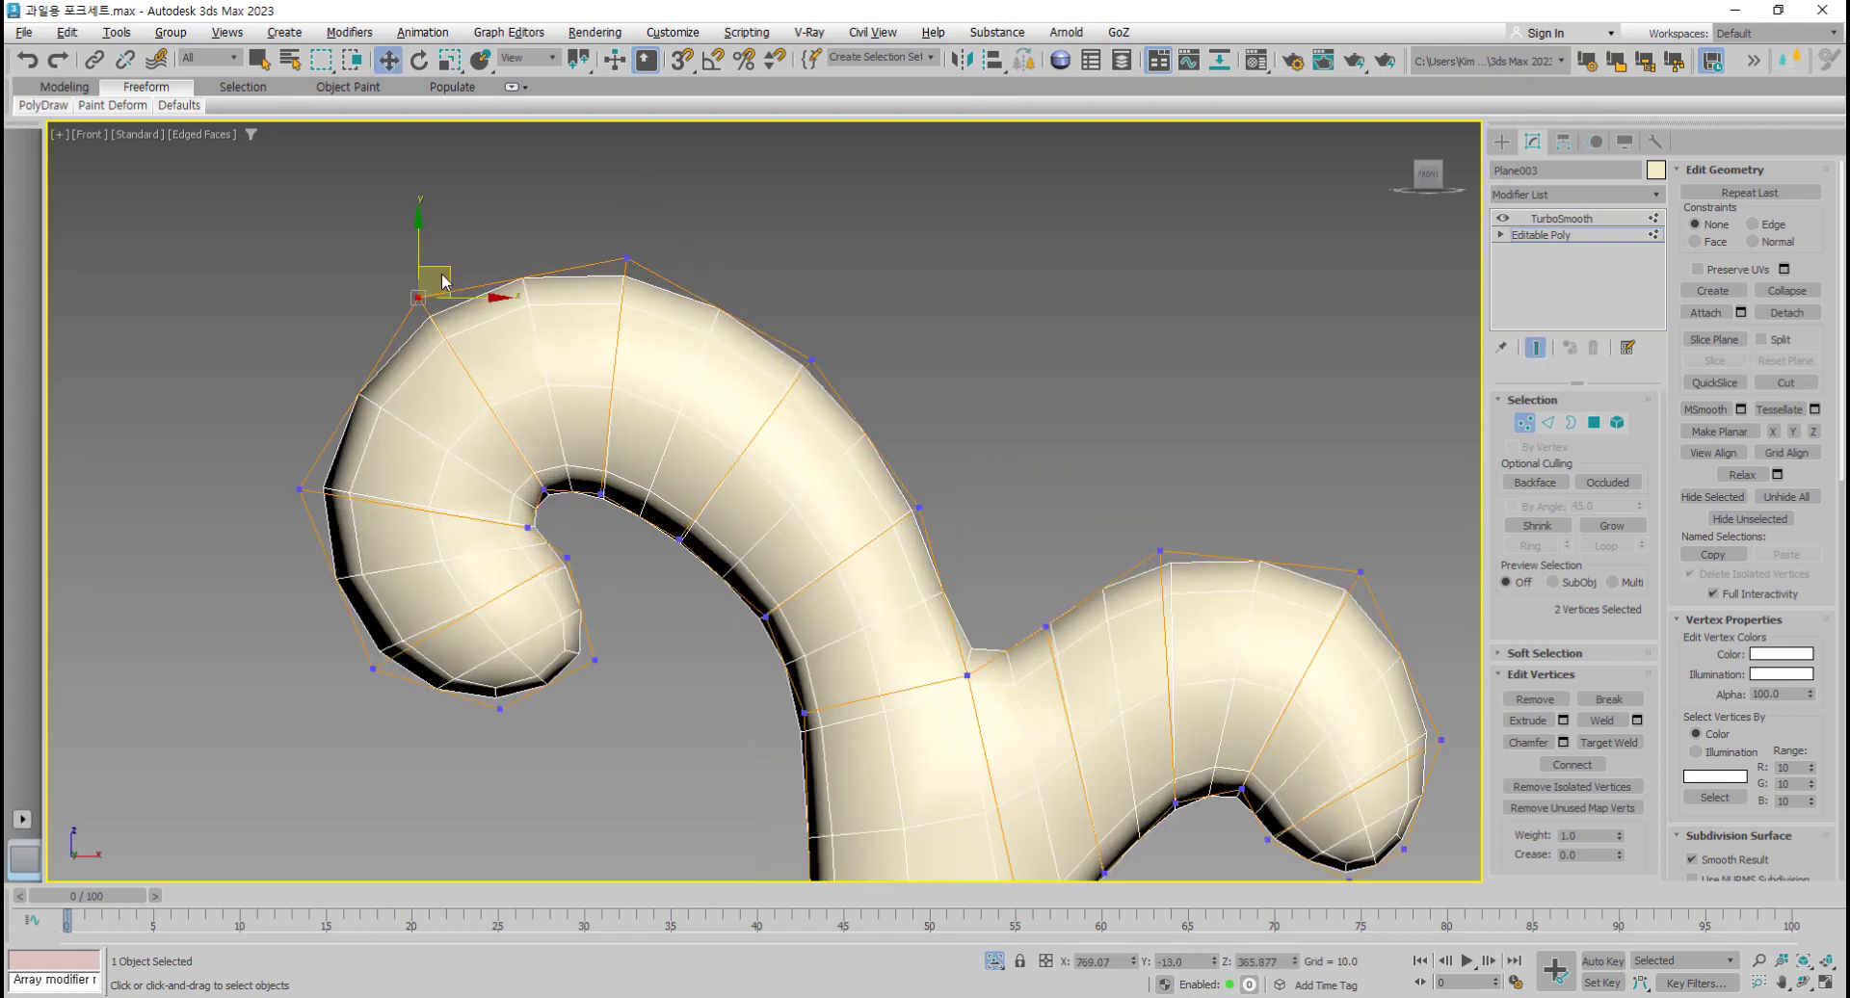
pyautogui.click(440, 323)
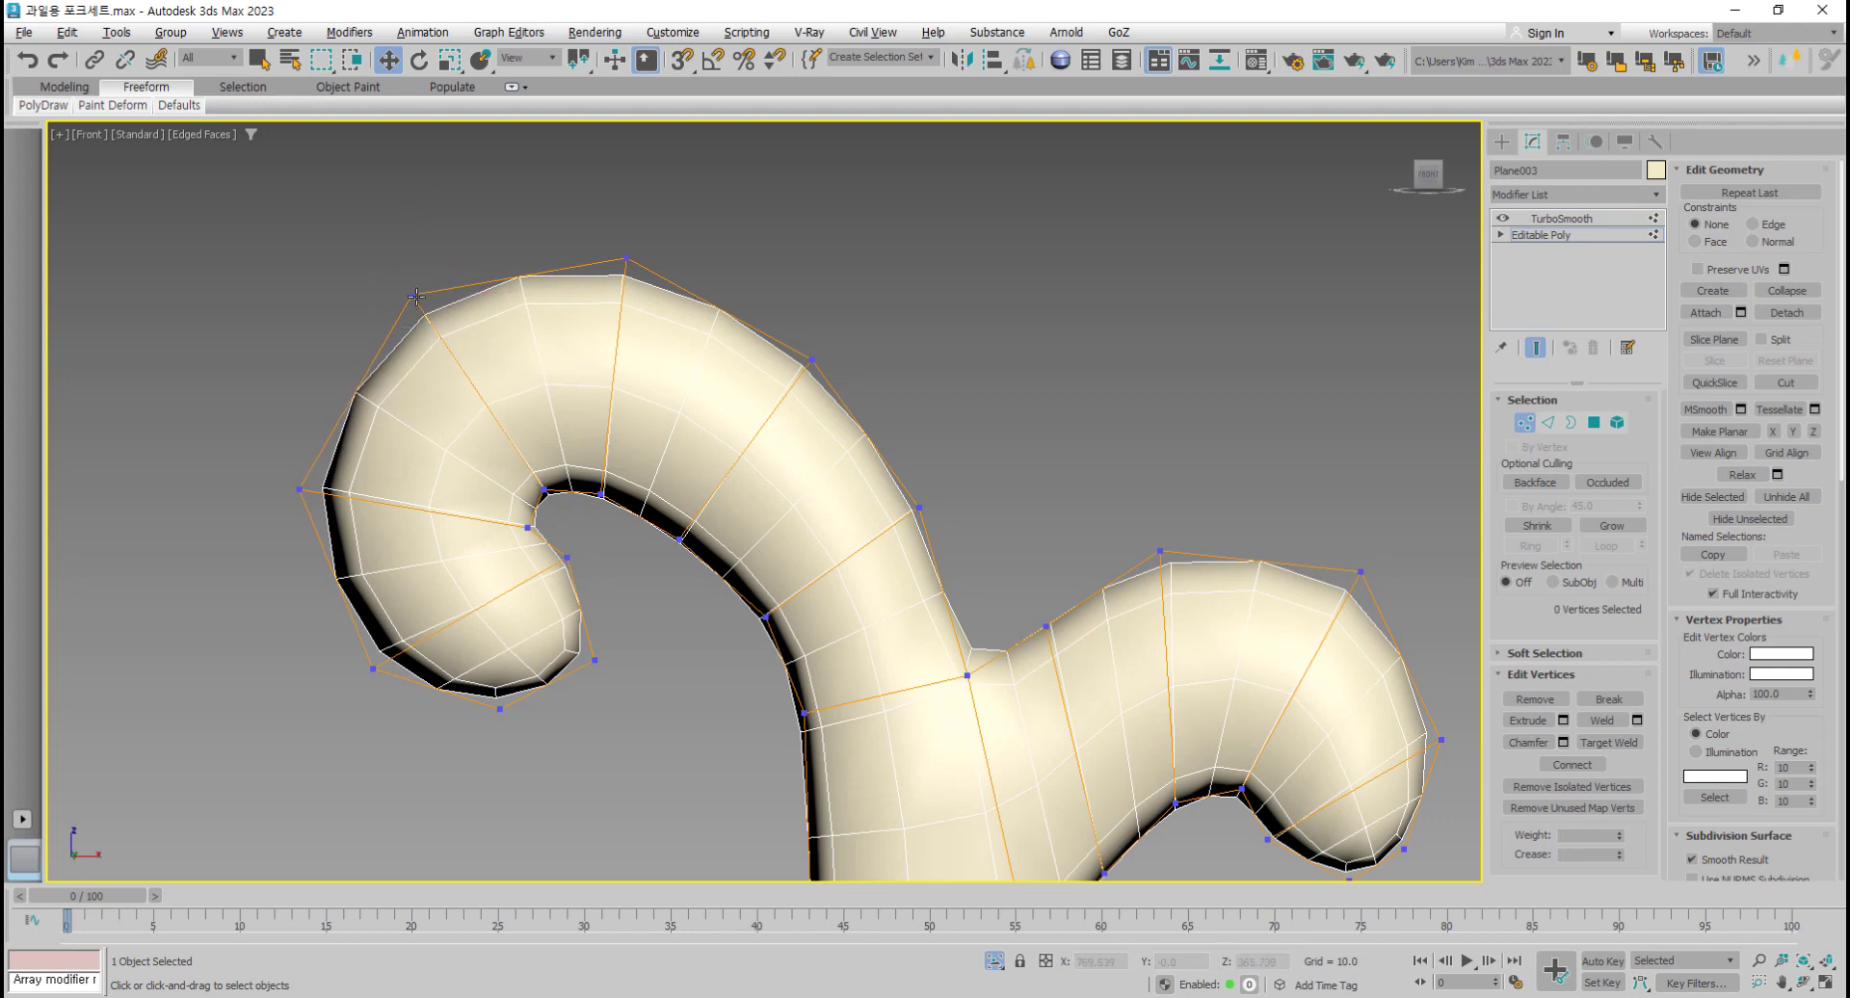
pyautogui.moveTo(412, 295); pyautogui.dragTo(432, 333)
pyautogui.hotkey('ctrl', 'z')
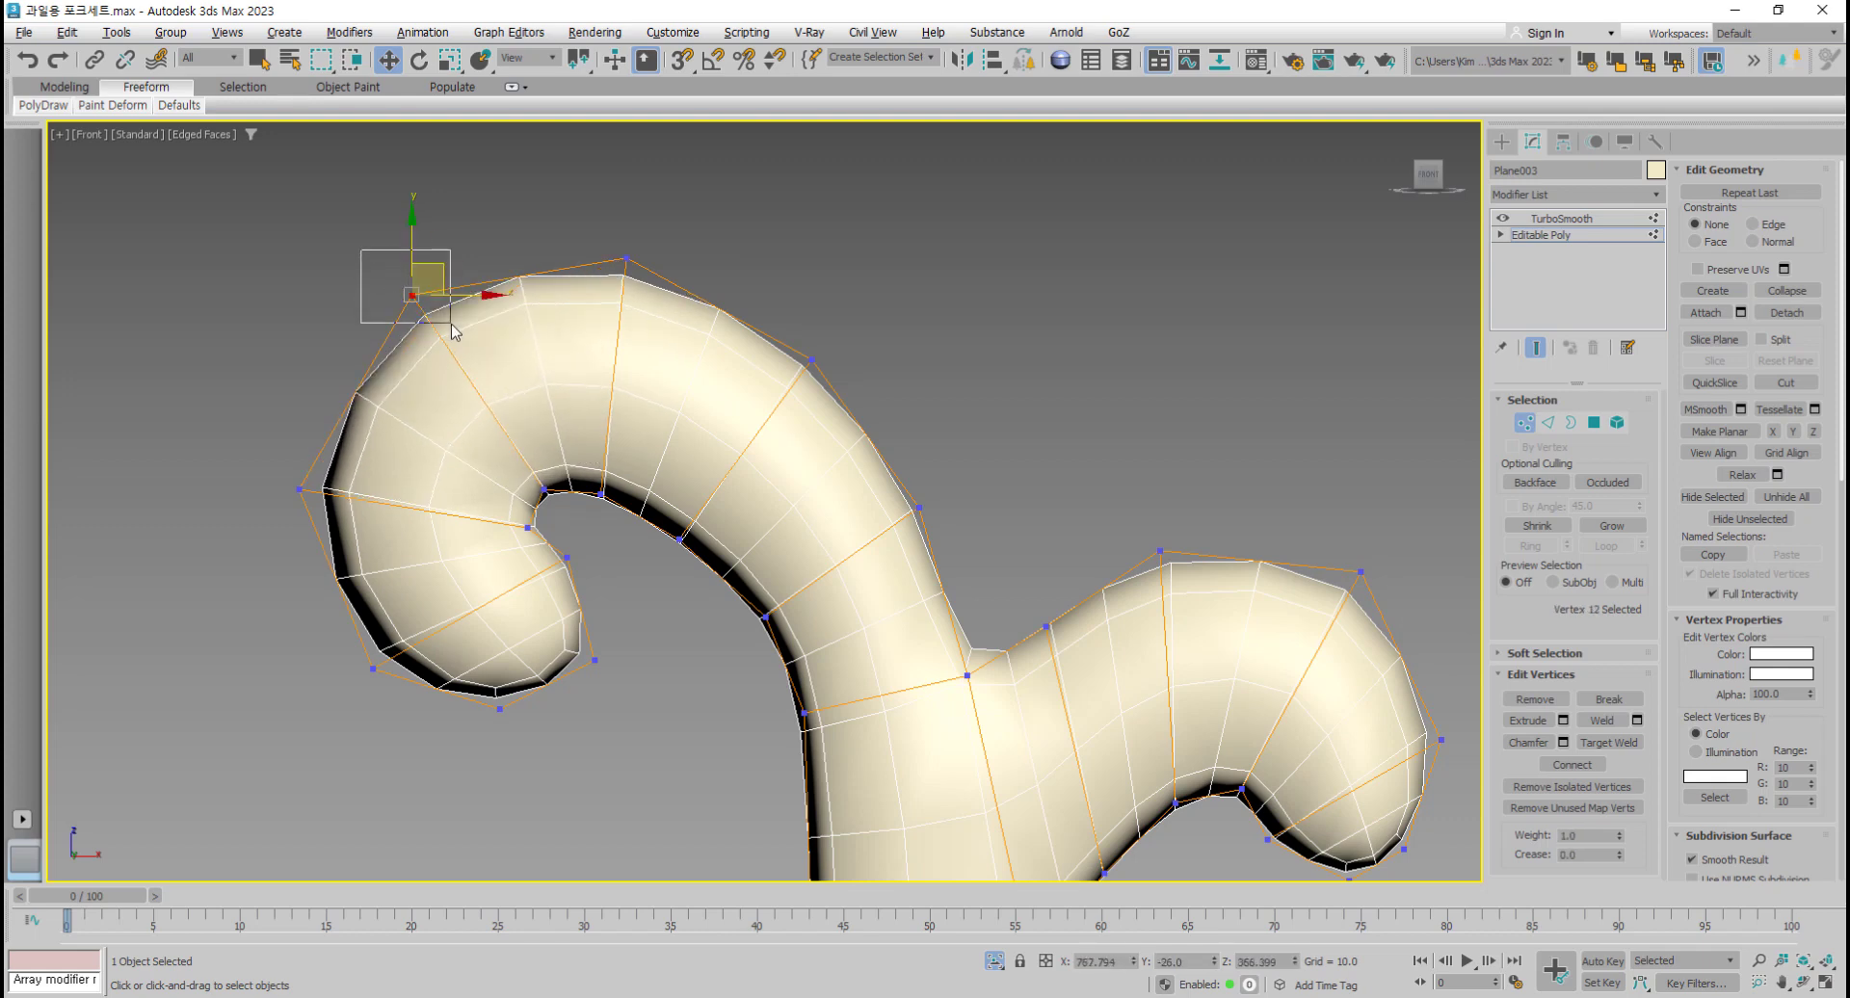
pyautogui.moveTo(439, 269); pyautogui.dragTo(431, 260)
# Step: Move the large curl's outermost side vertices and lower outer vertices slightly downward to round out its outline
pyautogui.moveTo(278, 464); pyautogui.dragTo(338, 501)
pyautogui.click(325, 450)
pyautogui.moveTo(259, 440); pyautogui.dragTo(317, 485)
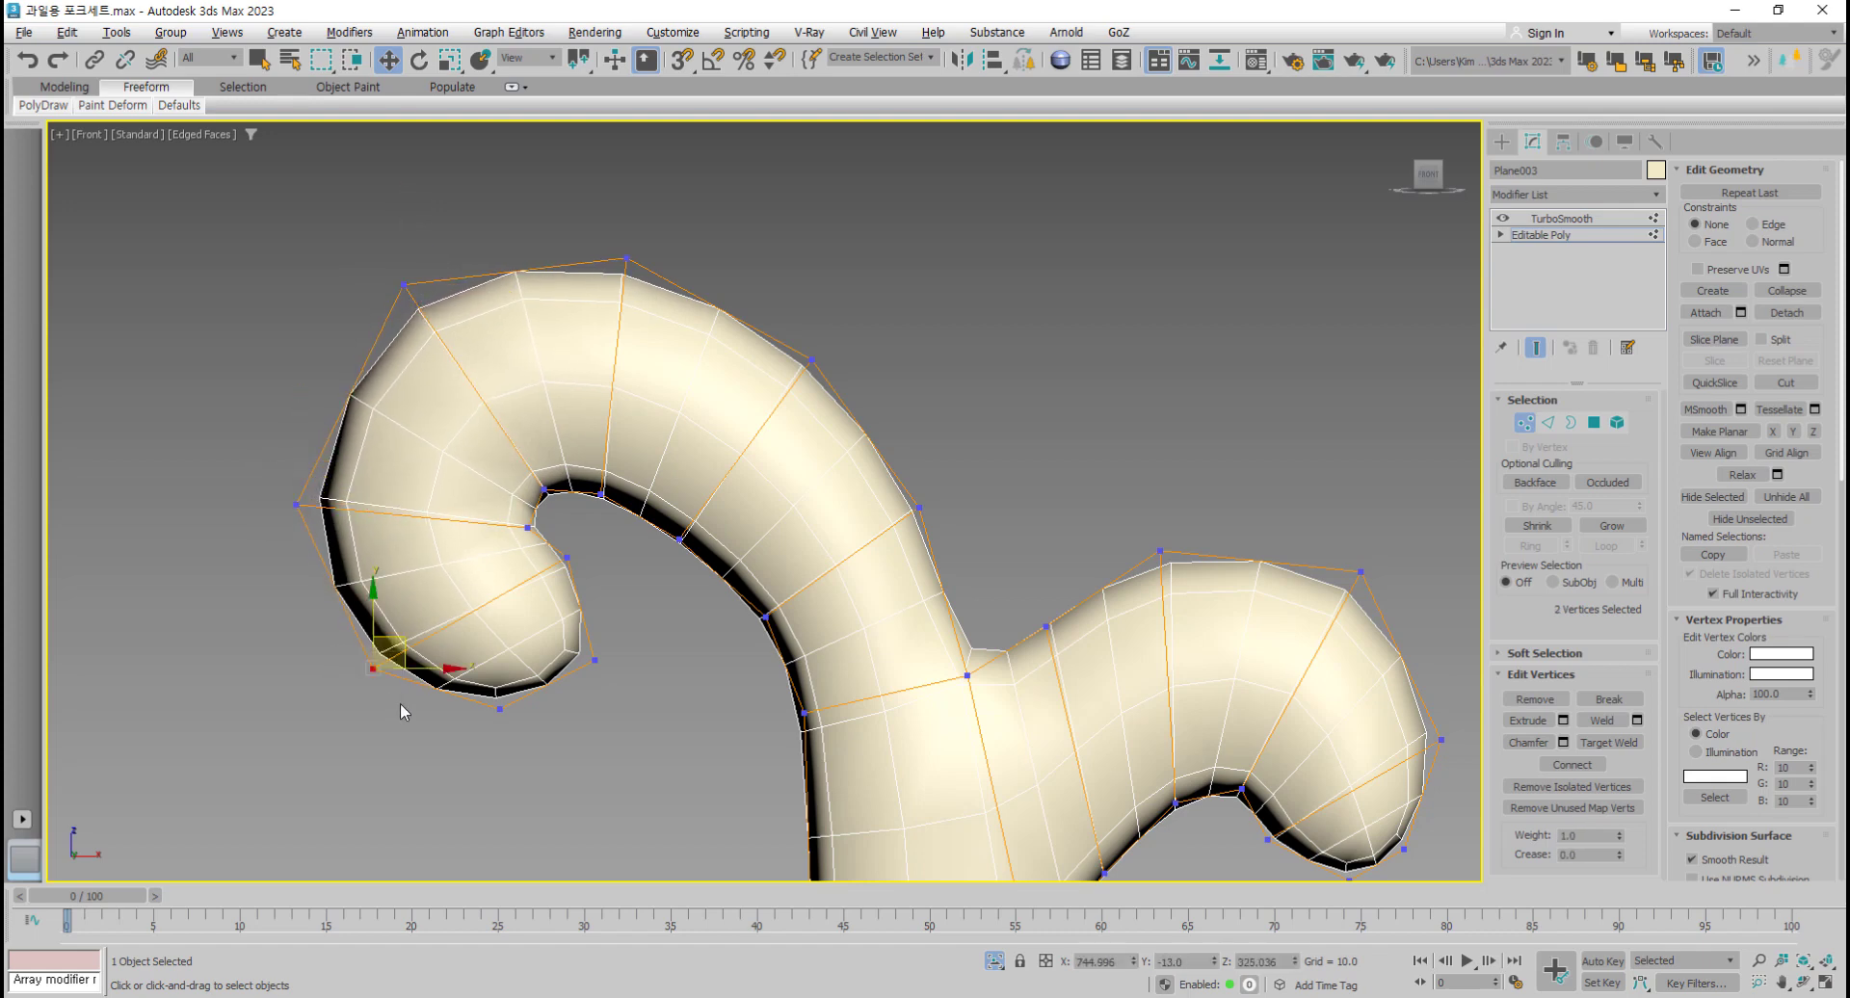
pyautogui.moveTo(402, 642); pyautogui.dragTo(399, 653)
pyautogui.click(624, 651)
pyautogui.moveTo(597, 543); pyautogui.dragTo(562, 570)
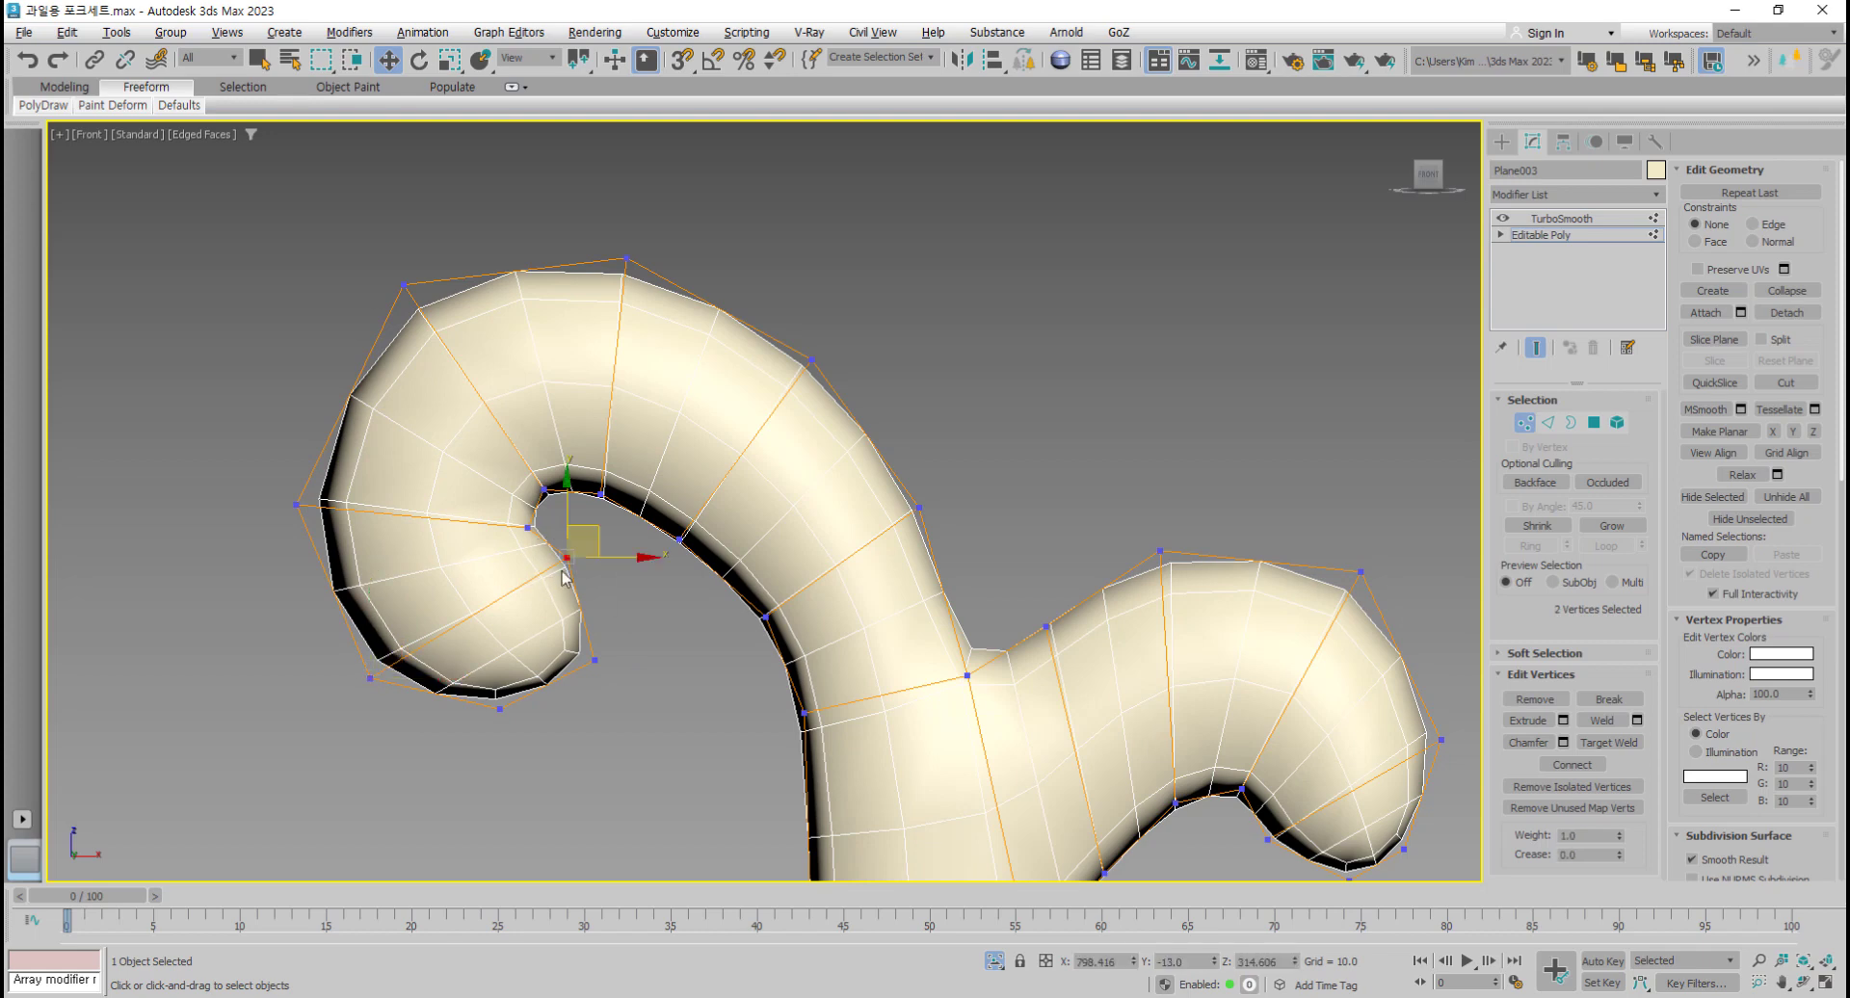
pyautogui.click(659, 665)
# Step: Show all four viewports and frame the large curl side-on in the Perspective and Left views to examine its thickness
pyautogui.hotkey('alt', 'w')
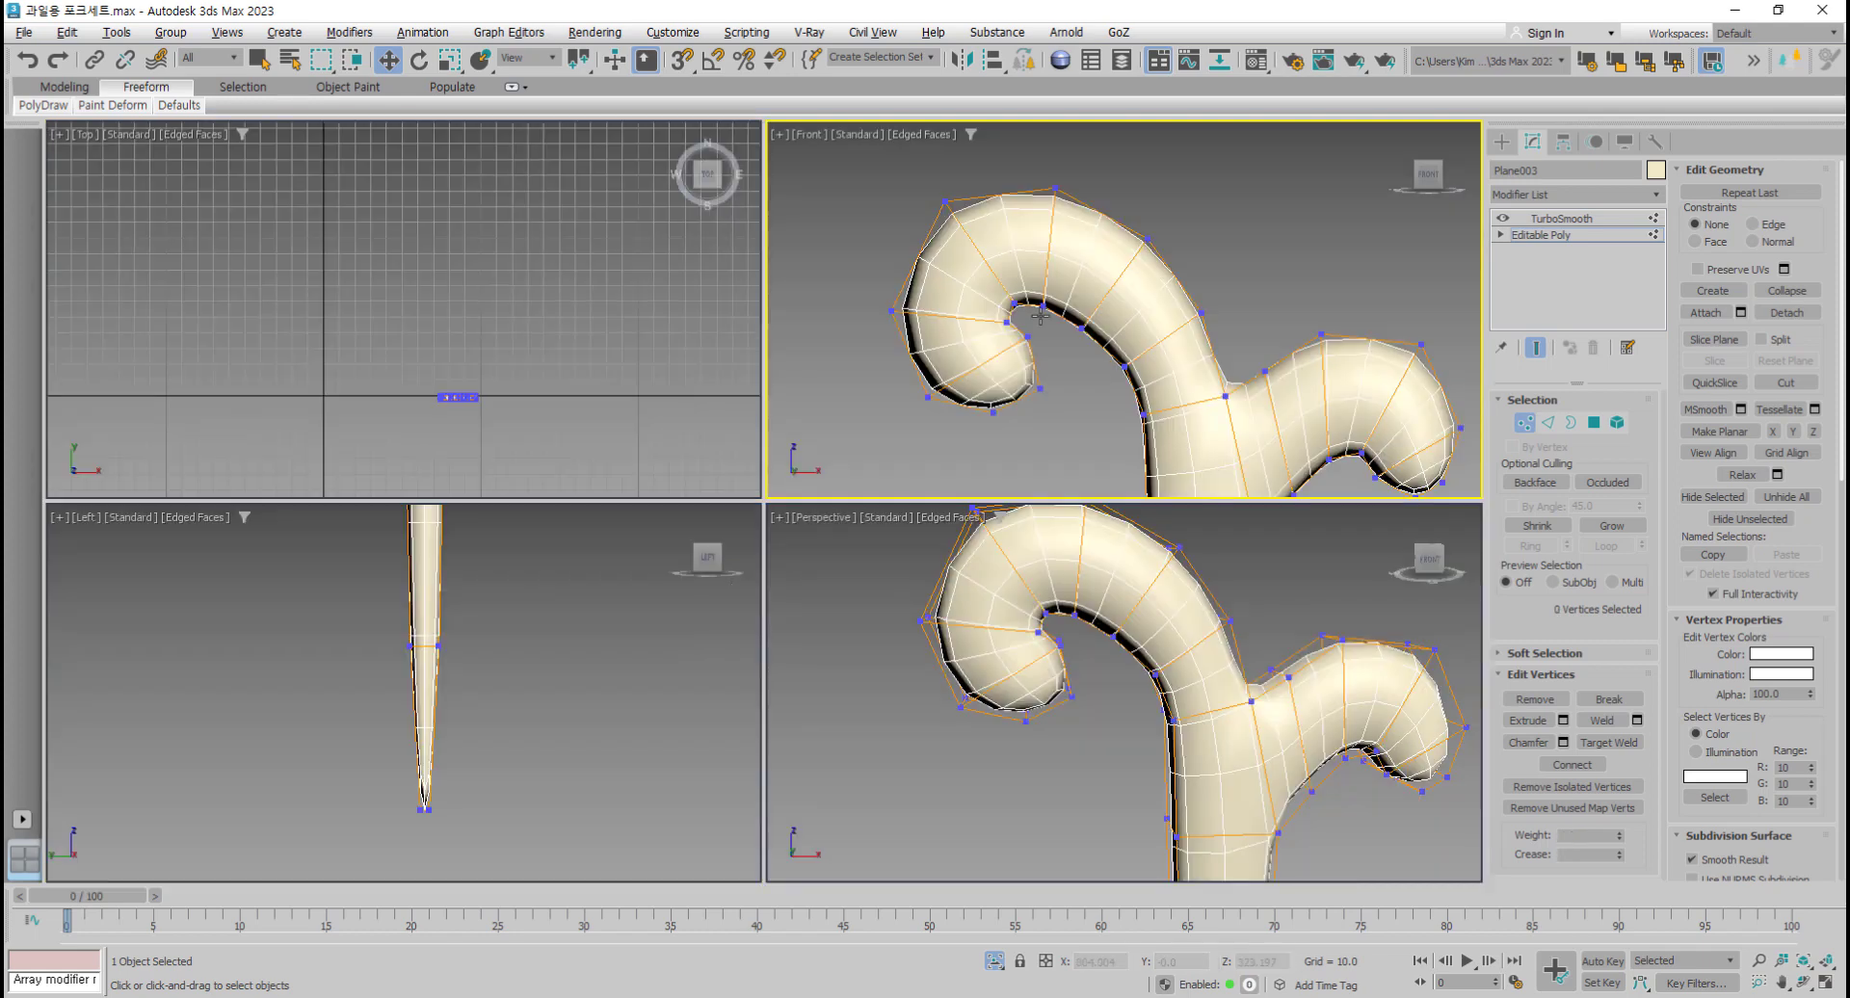
pyautogui.keyDown('alt'); pyautogui.moveTo(1043, 583); pyautogui.dragTo(1197, 698, button='middle'); pyautogui.keyUp('alt')
pyautogui.scroll(-4, 1241, 684)
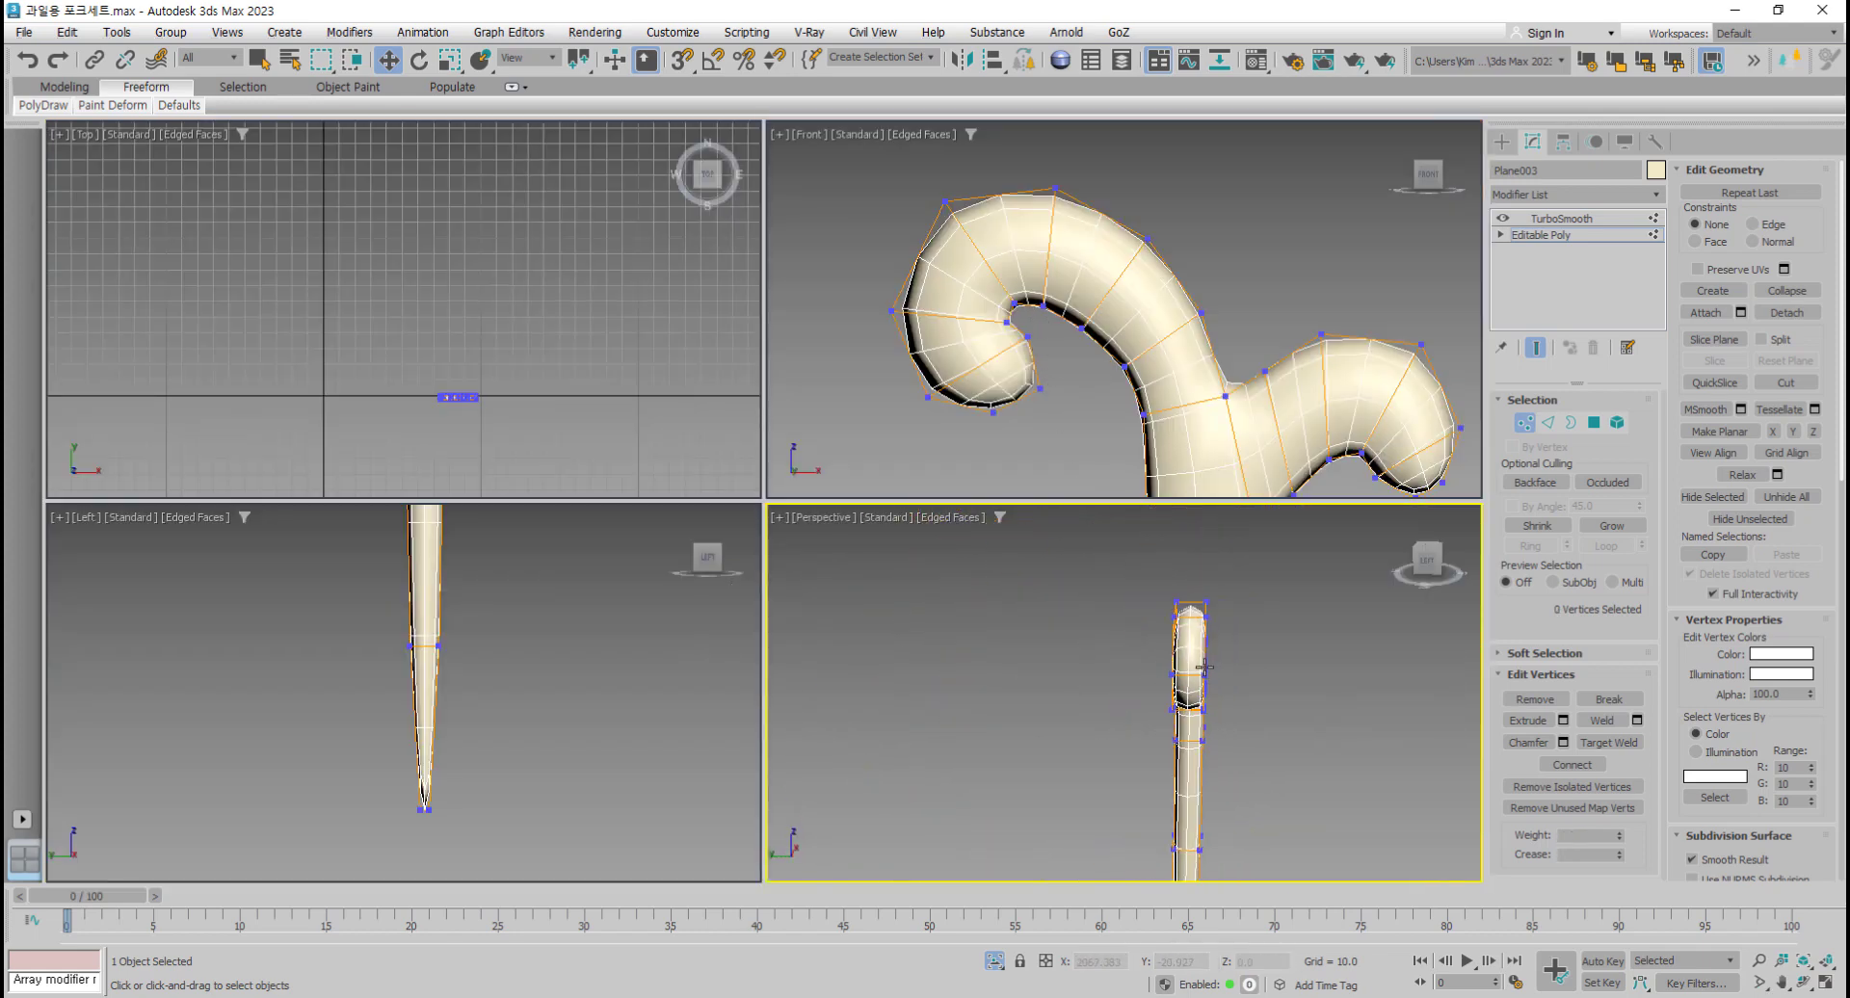
pyautogui.scroll(2, 1204, 667)
pyautogui.scroll(3, 1013, 354)
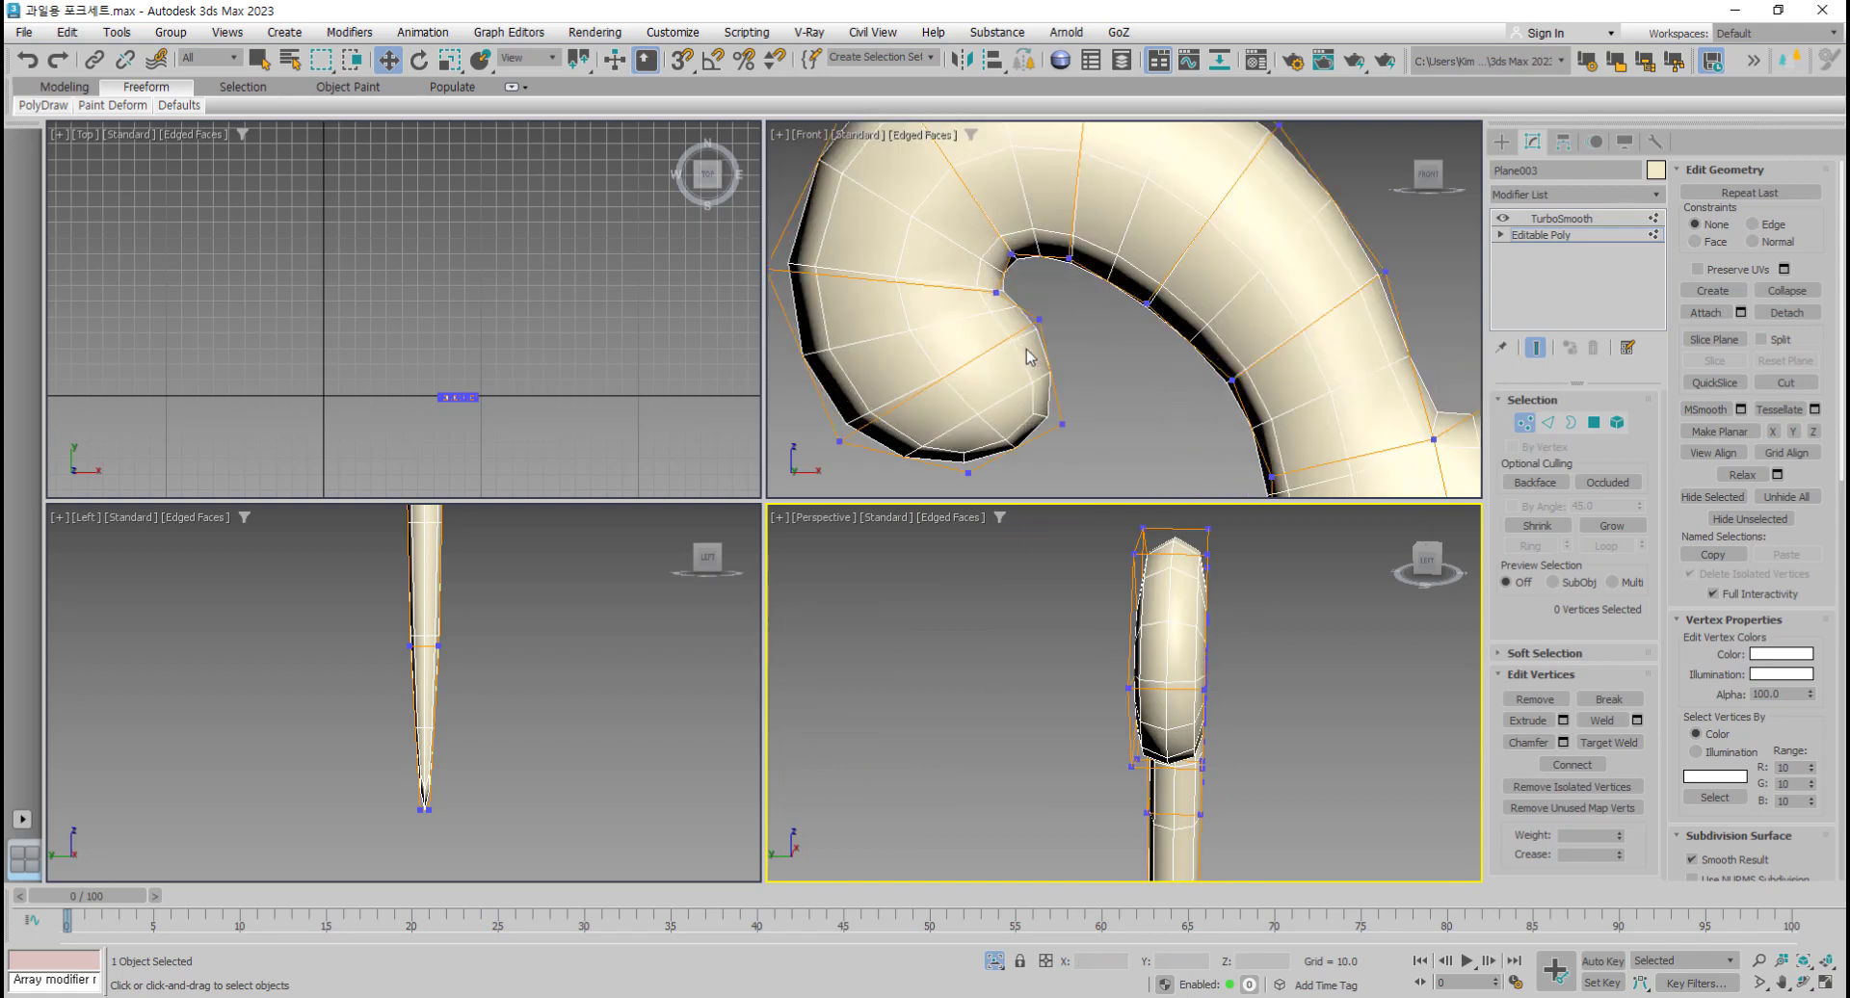
pyautogui.moveTo(1054, 303); pyautogui.dragTo(1023, 338)
pyautogui.keyDown('ctrl'); pyautogui.moveTo(858, 424); pyautogui.dragTo(860, 421); pyautogui.keyUp('ctrl')
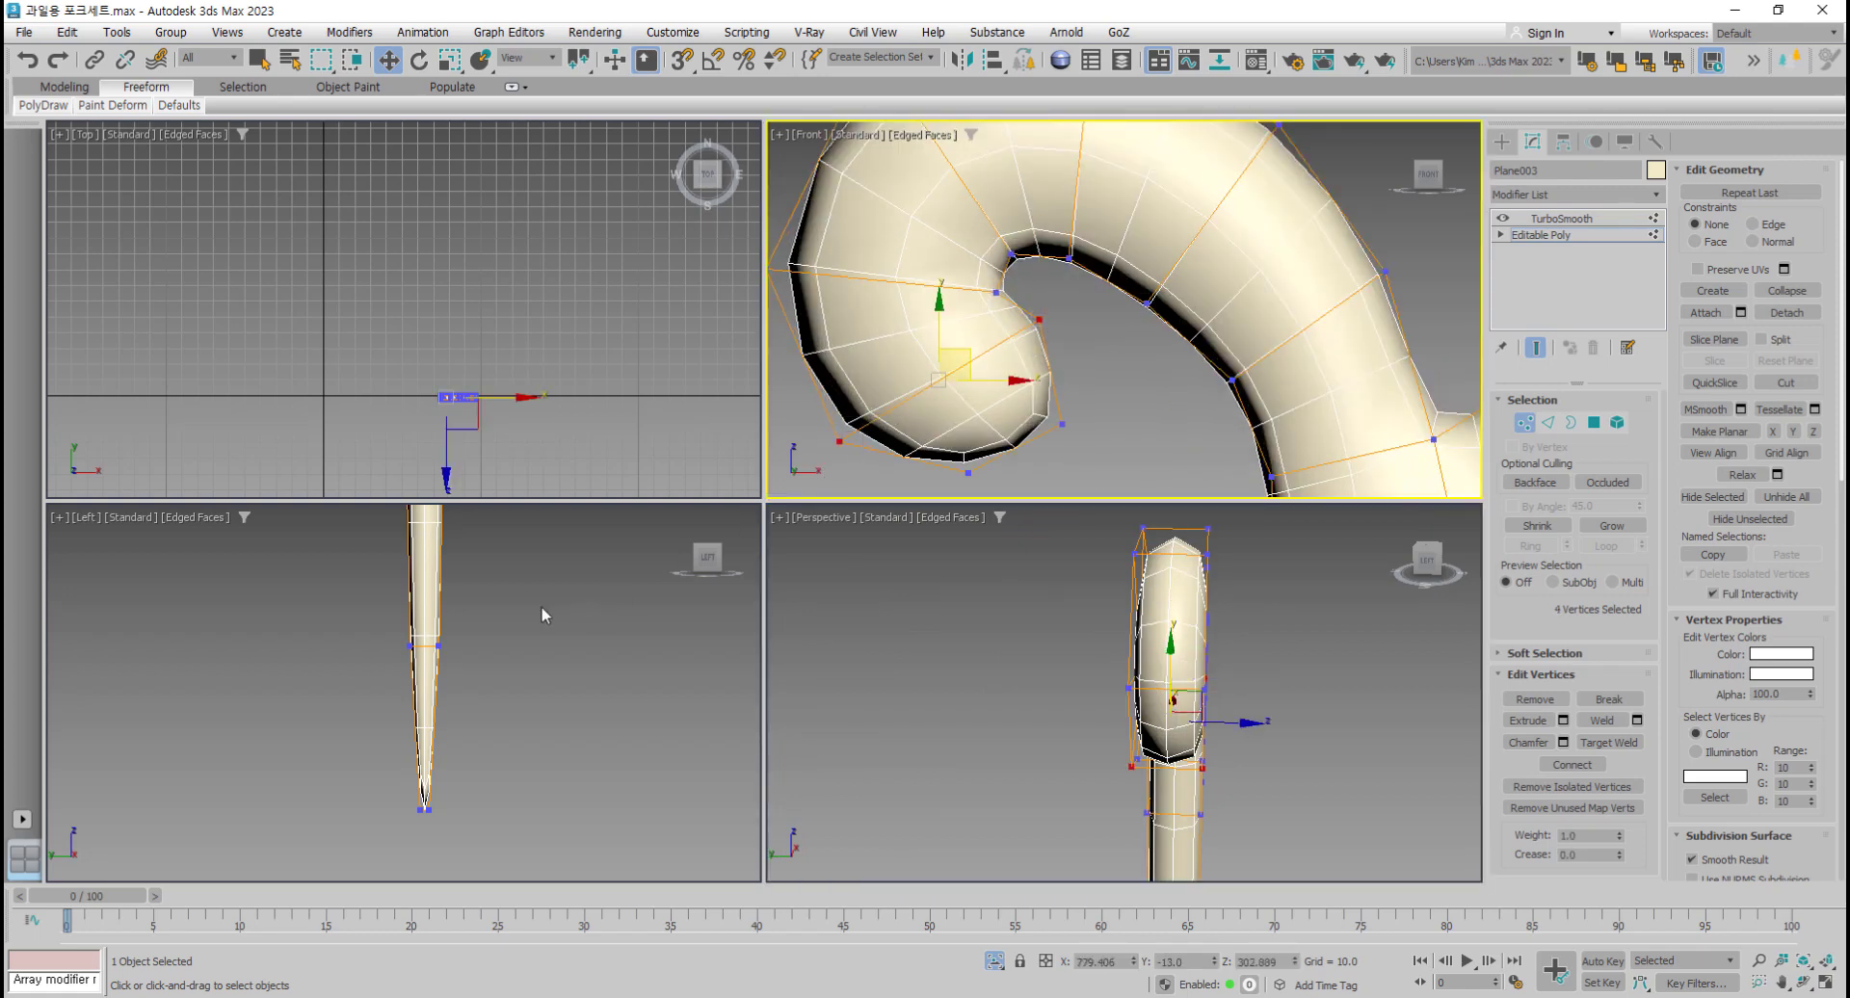
pyautogui.moveTo(545, 615); pyautogui.dragTo(536, 747, button='middle')
pyautogui.moveTo(421, 649); pyautogui.dragTo(440, 829, button='middle')
pyautogui.moveTo(510, 674); pyautogui.dragTo(483, 896, button='middle')
pyautogui.scroll(-2, 455, 700)
pyautogui.moveTo(463, 561); pyautogui.dragTo(452, 688, button='middle')
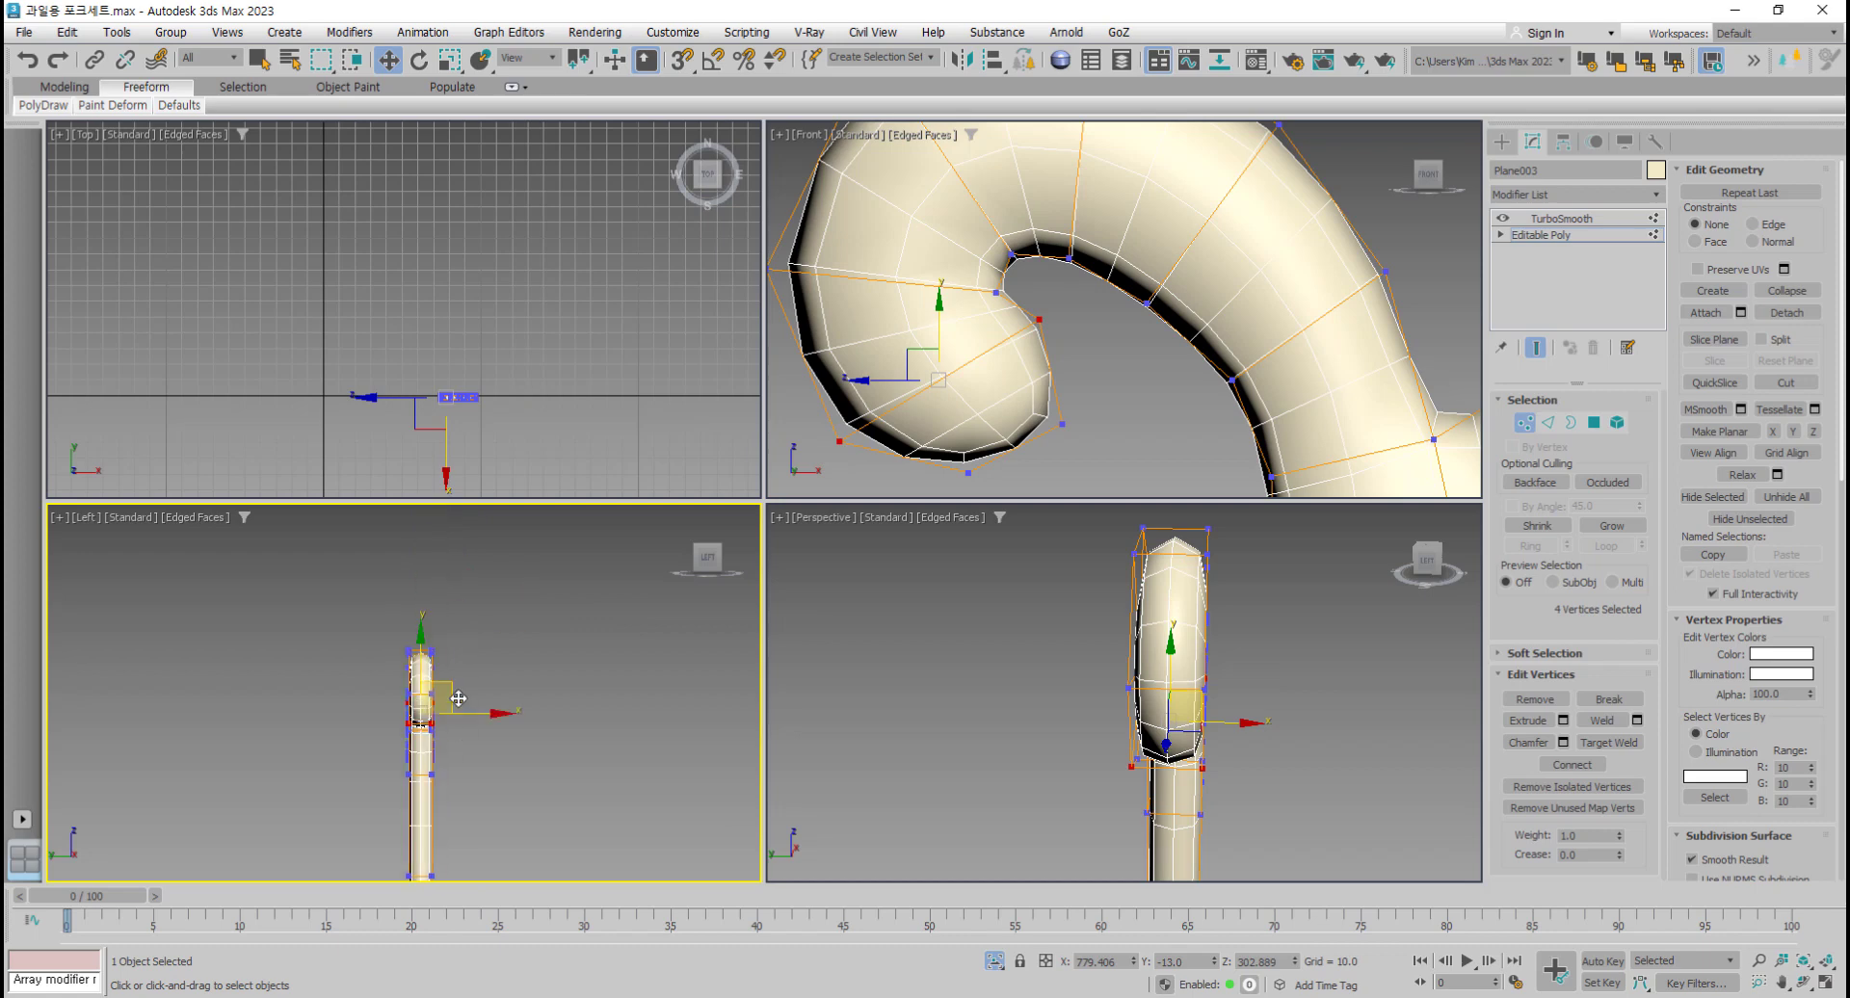
pyautogui.scroll(3, 451, 687)
pyautogui.moveTo(1100, 313); pyautogui.dragTo(1100, 362, button='middle')
pyautogui.scroll(-1, 1100, 362)
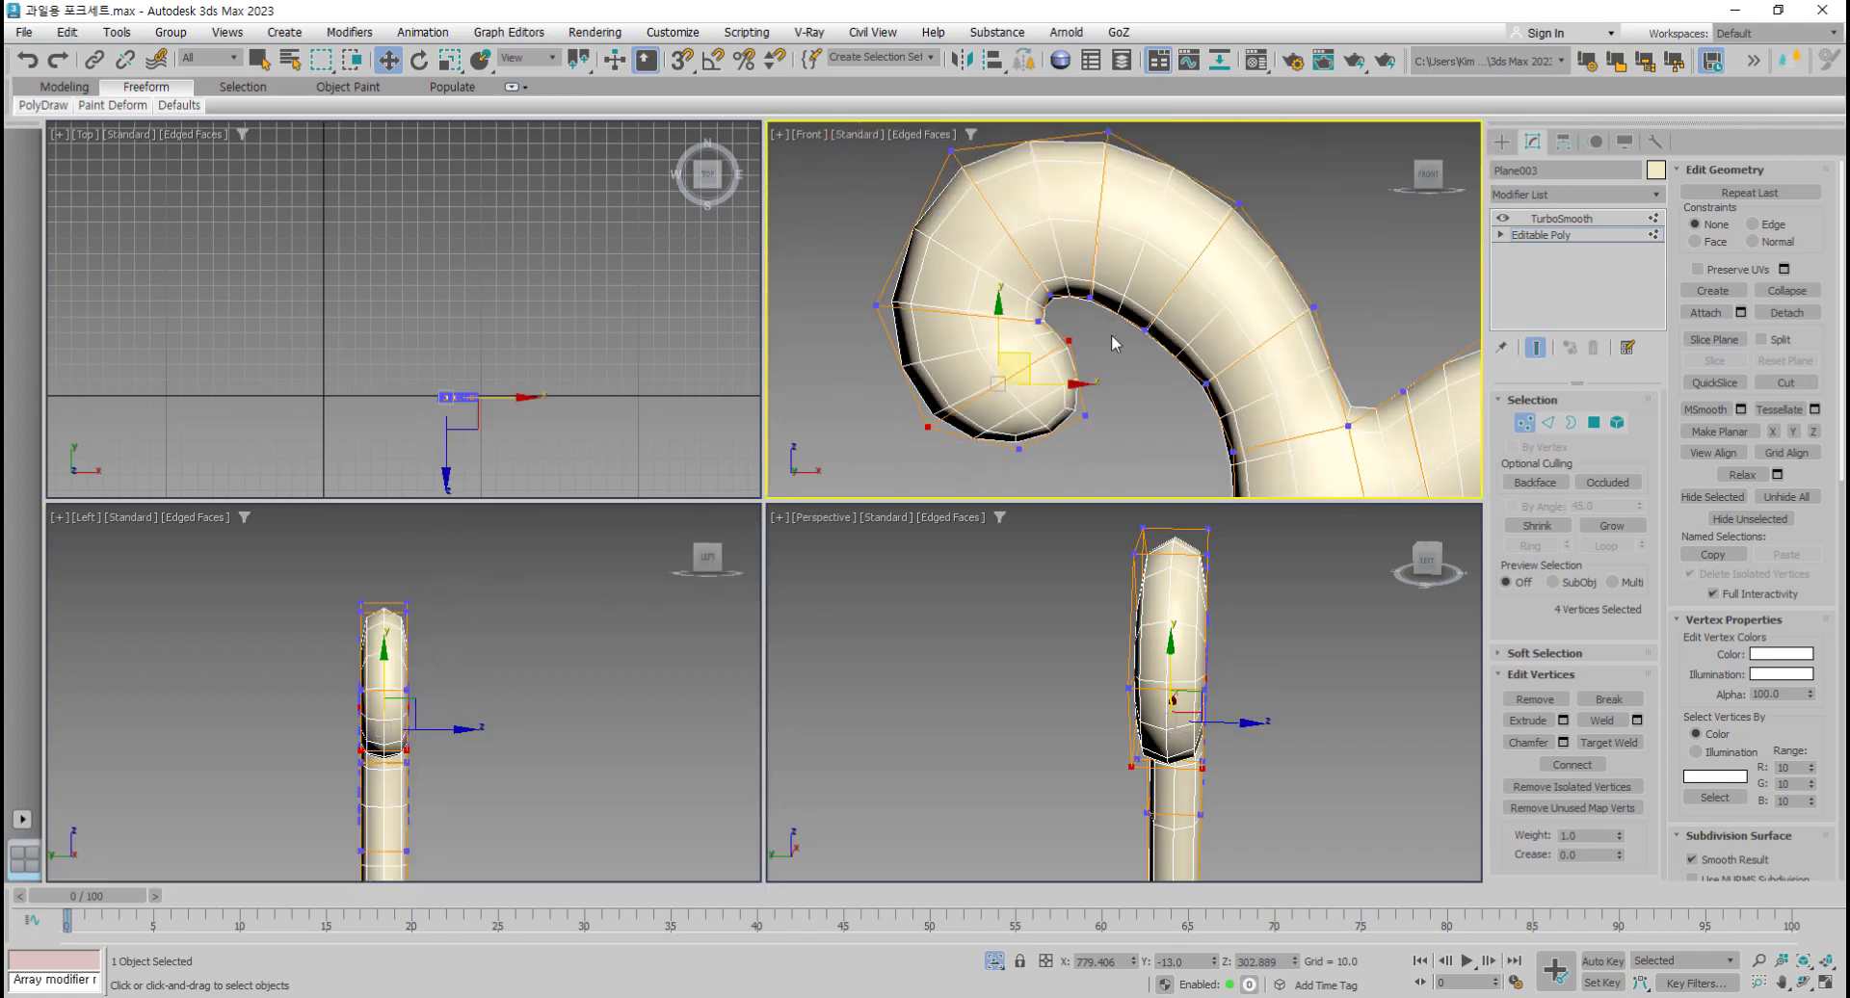
# Step: Select the vertices of both curls in the Front view and scale them outward in the Left view to thicken the curls front to back
pyautogui.moveTo(1102, 351); pyautogui.dragTo(861, 510)
pyautogui.scroll(-2, 1023, 339)
pyautogui.keyDown('ctrl'); pyautogui.moveTo(1046, 355); pyautogui.dragTo(1154, 371); pyautogui.keyUp('ctrl')
pyautogui.scroll(2, 1171, 262)
pyautogui.moveTo(1215, 393); pyautogui.dragTo(1007, 254, button='middle')
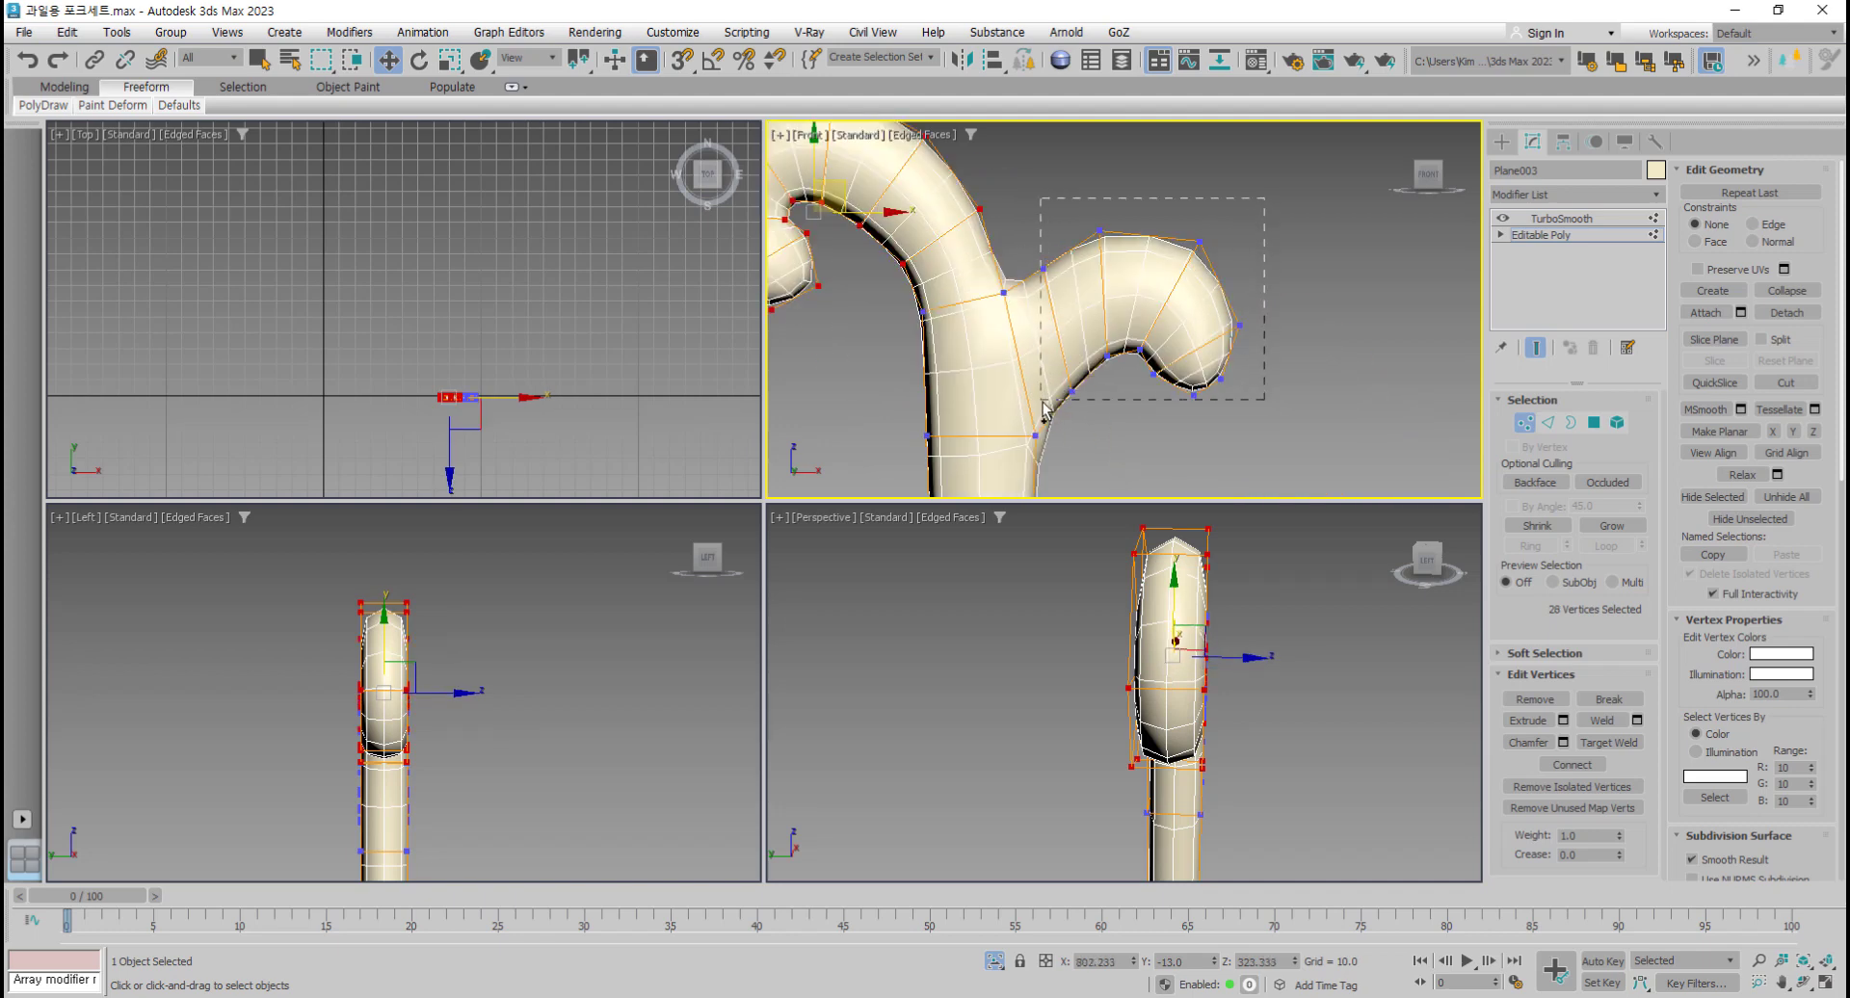
pyautogui.keyDown('ctrl'); pyautogui.moveTo(1039, 412); pyautogui.dragTo(1034, 412); pyautogui.keyUp('ctrl')
pyautogui.moveTo(445, 708); pyautogui.dragTo(470, 685, button='middle')
pyautogui.press('r')
pyautogui.moveTo(496, 705); pyautogui.dragTo(536, 702)
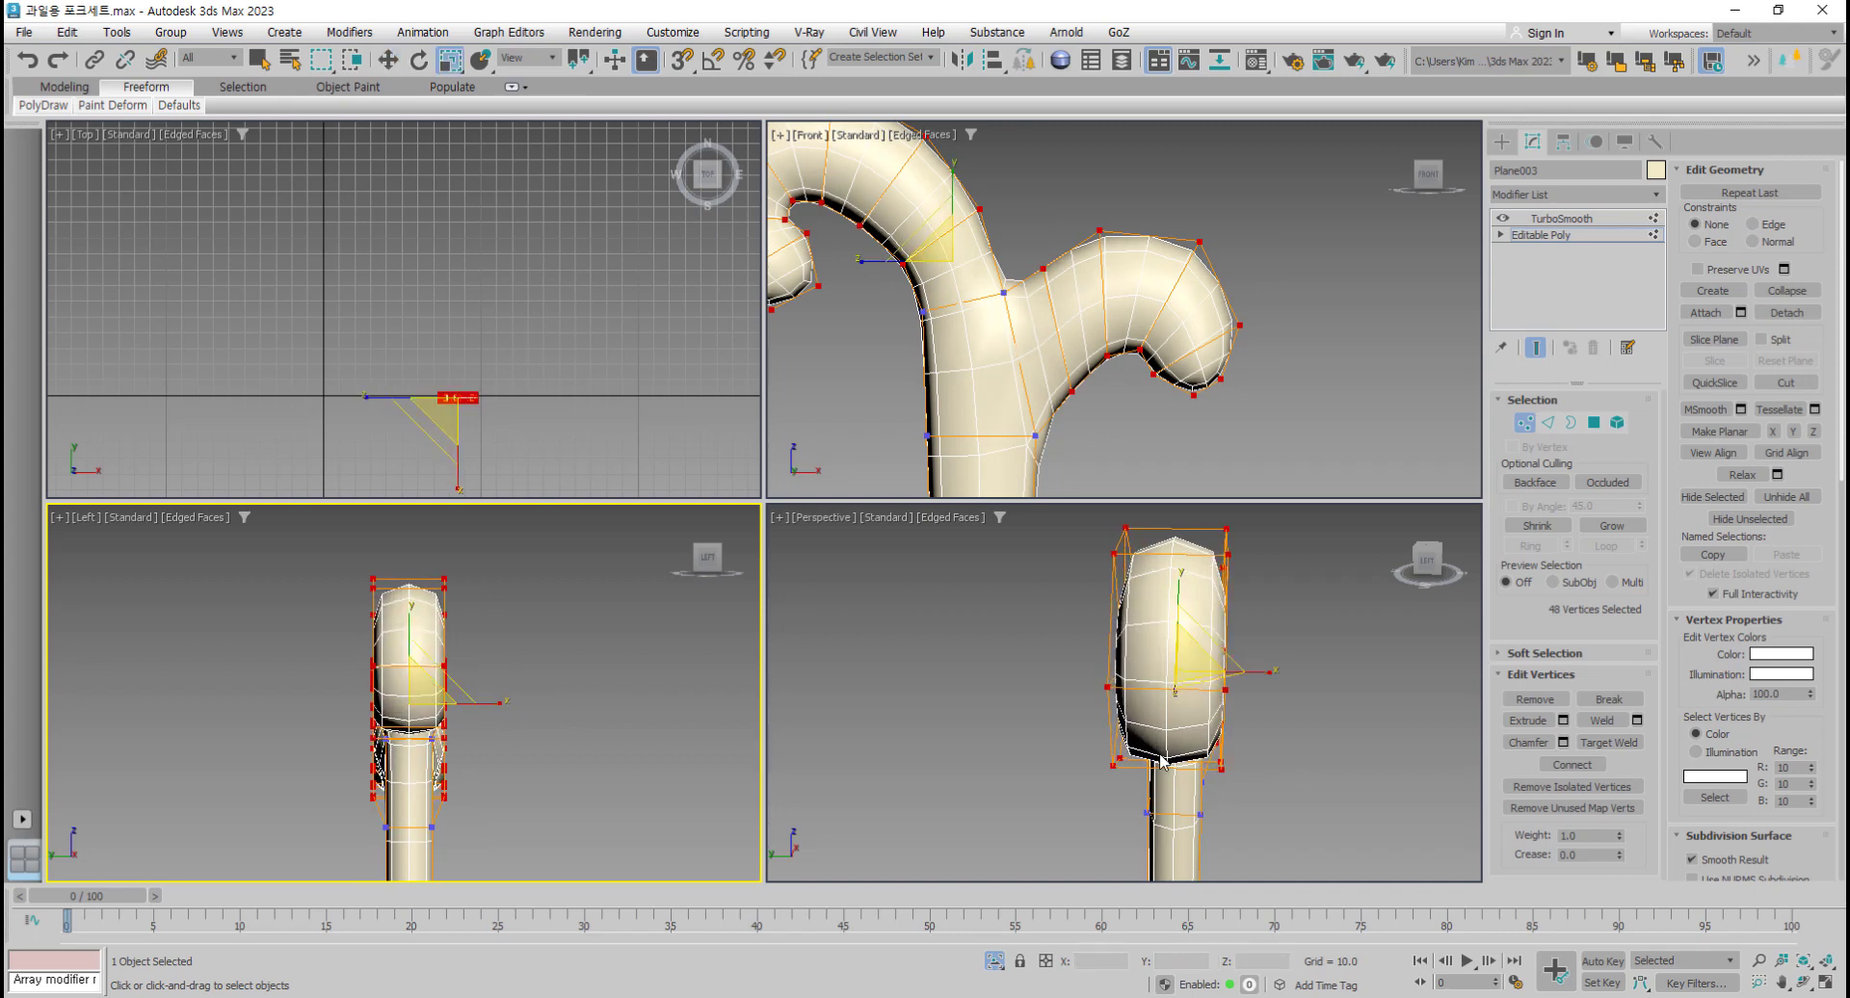
pyautogui.moveTo(1161, 757)
pyautogui.keyDown('alt'); pyautogui.mouseDown(button='middle')
pyautogui.moveTo(1004, 772)
pyautogui.moveTo(877, 750)
pyautogui.moveTo(1142, 769)
pyautogui.mouseUp(button='middle'); pyautogui.keyUp('alt')
pyautogui.moveTo(608, 752); pyautogui.dragTo(621, 757, button='middle')
pyautogui.moveTo(514, 708); pyautogui.dragTo(513, 709)
# Step: Maximize the Perspective view and scale the four vertices at the small curl's tip narrower front to back
pyautogui.keyDown('alt'); pyautogui.moveTo(1025, 759); pyautogui.dragTo(930, 757, button='middle'); pyautogui.keyUp('alt')
pyautogui.hotkey('alt', 'w')
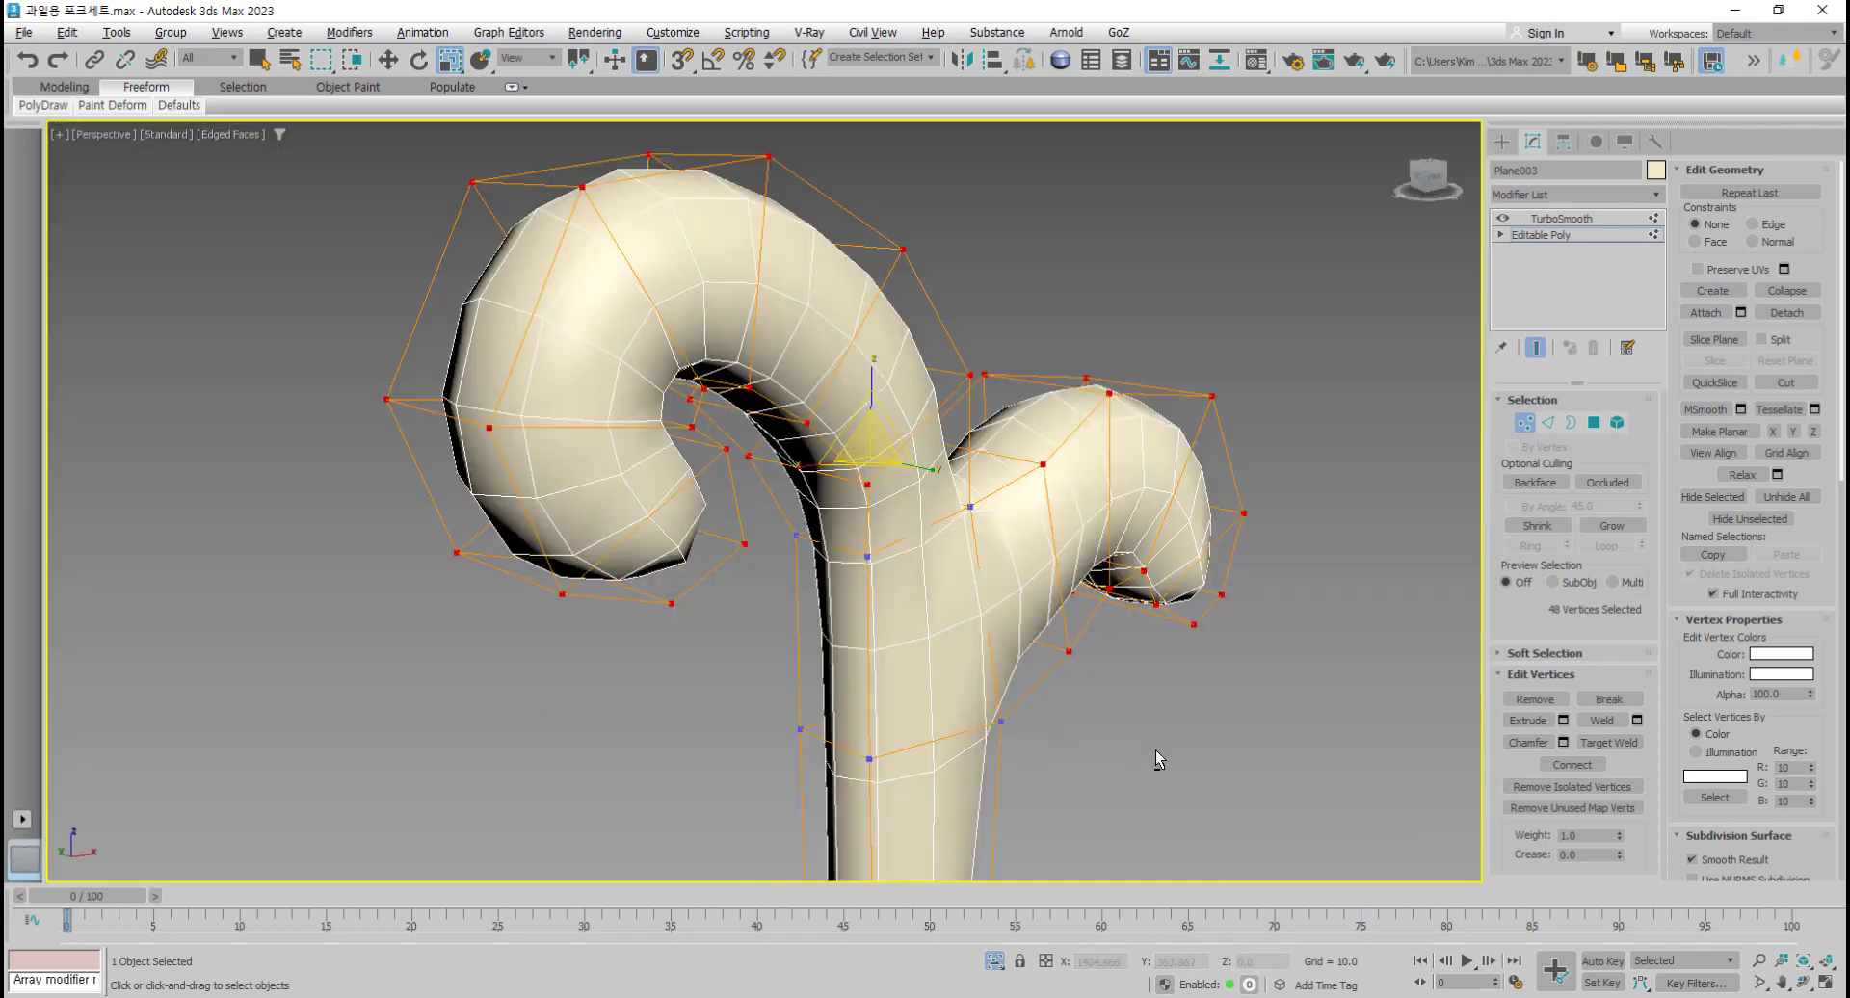
pyautogui.moveTo(1154, 750)
pyautogui.keyDown('alt'); pyautogui.mouseDown(button='middle')
pyautogui.moveTo(917, 739)
pyautogui.moveTo(886, 699)
pyautogui.moveTo(956, 636)
pyautogui.moveTo(1075, 707)
pyautogui.moveTo(1068, 721)
pyautogui.moveTo(1138, 744)
pyautogui.mouseUp(button='middle'); pyautogui.keyUp('alt')
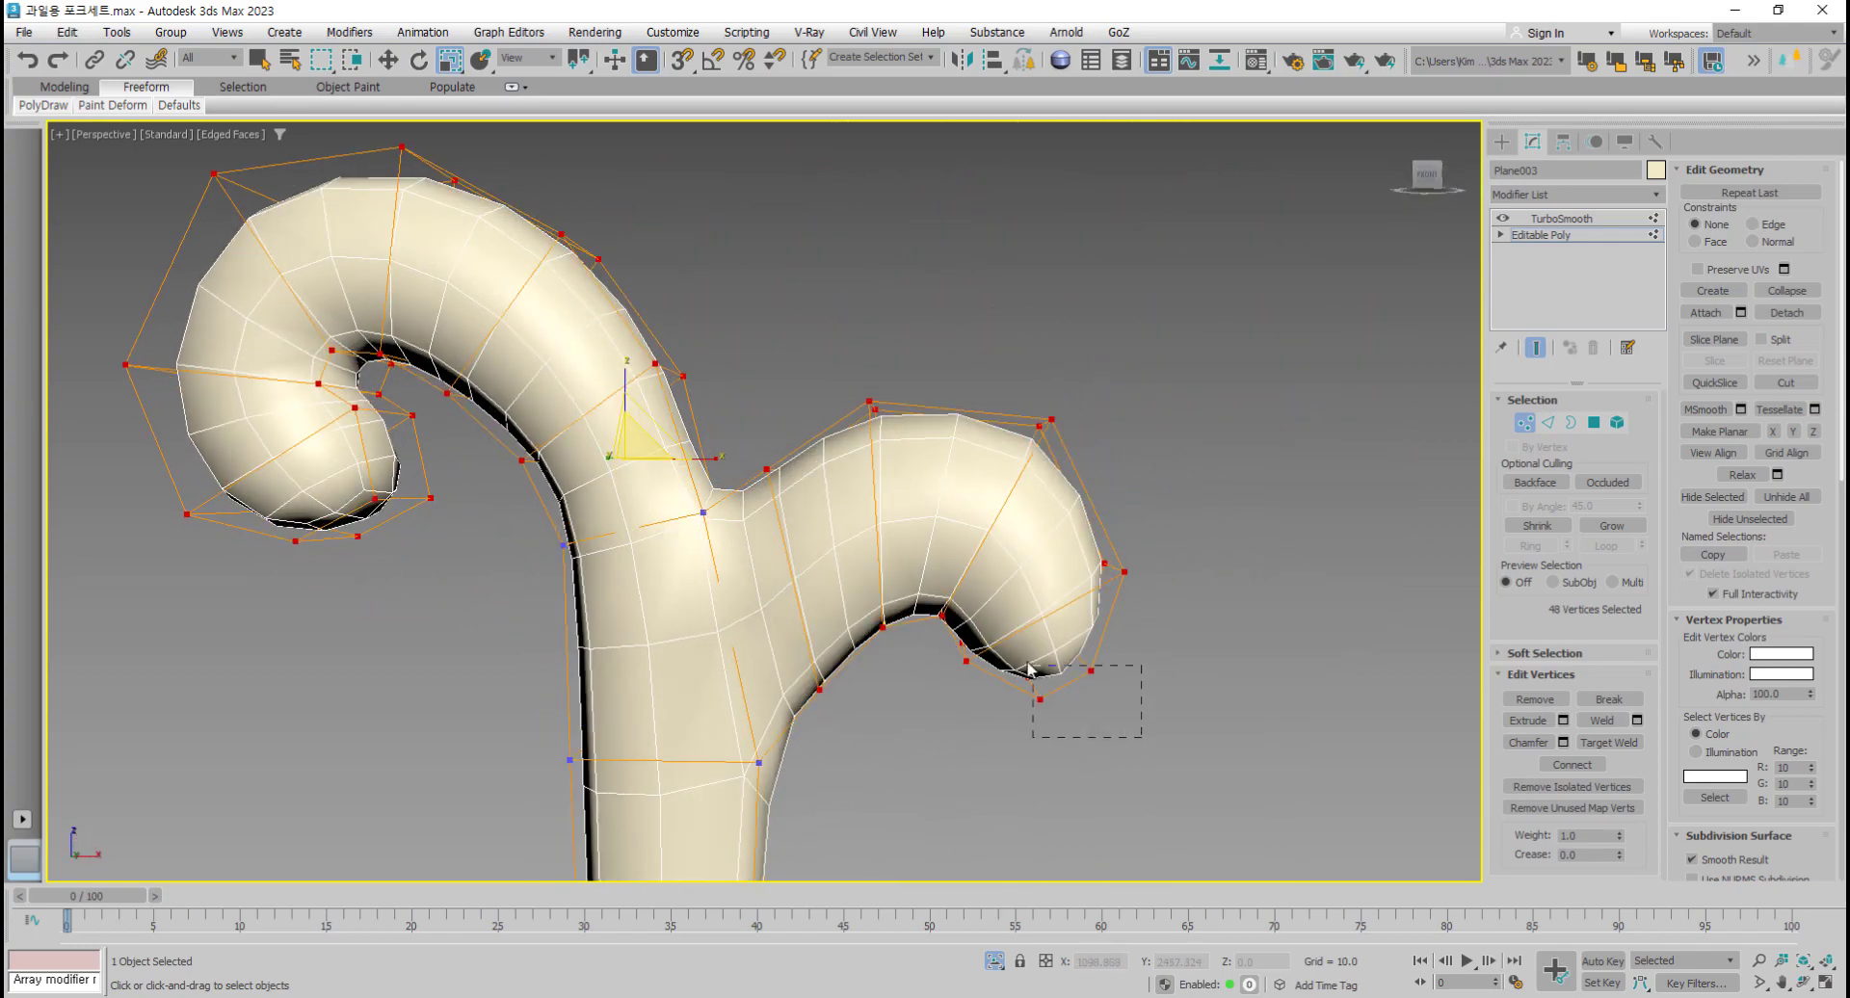
pyautogui.moveTo(1029, 667); pyautogui.dragTo(1030, 668)
pyautogui.keyDown('alt'); pyautogui.moveTo(1085, 703); pyautogui.dragTo(1040, 682, button='middle'); pyautogui.keyUp('alt')
pyautogui.keyDown('ctrl'); pyautogui.click(1185, 667); pyautogui.keyUp('ctrl')
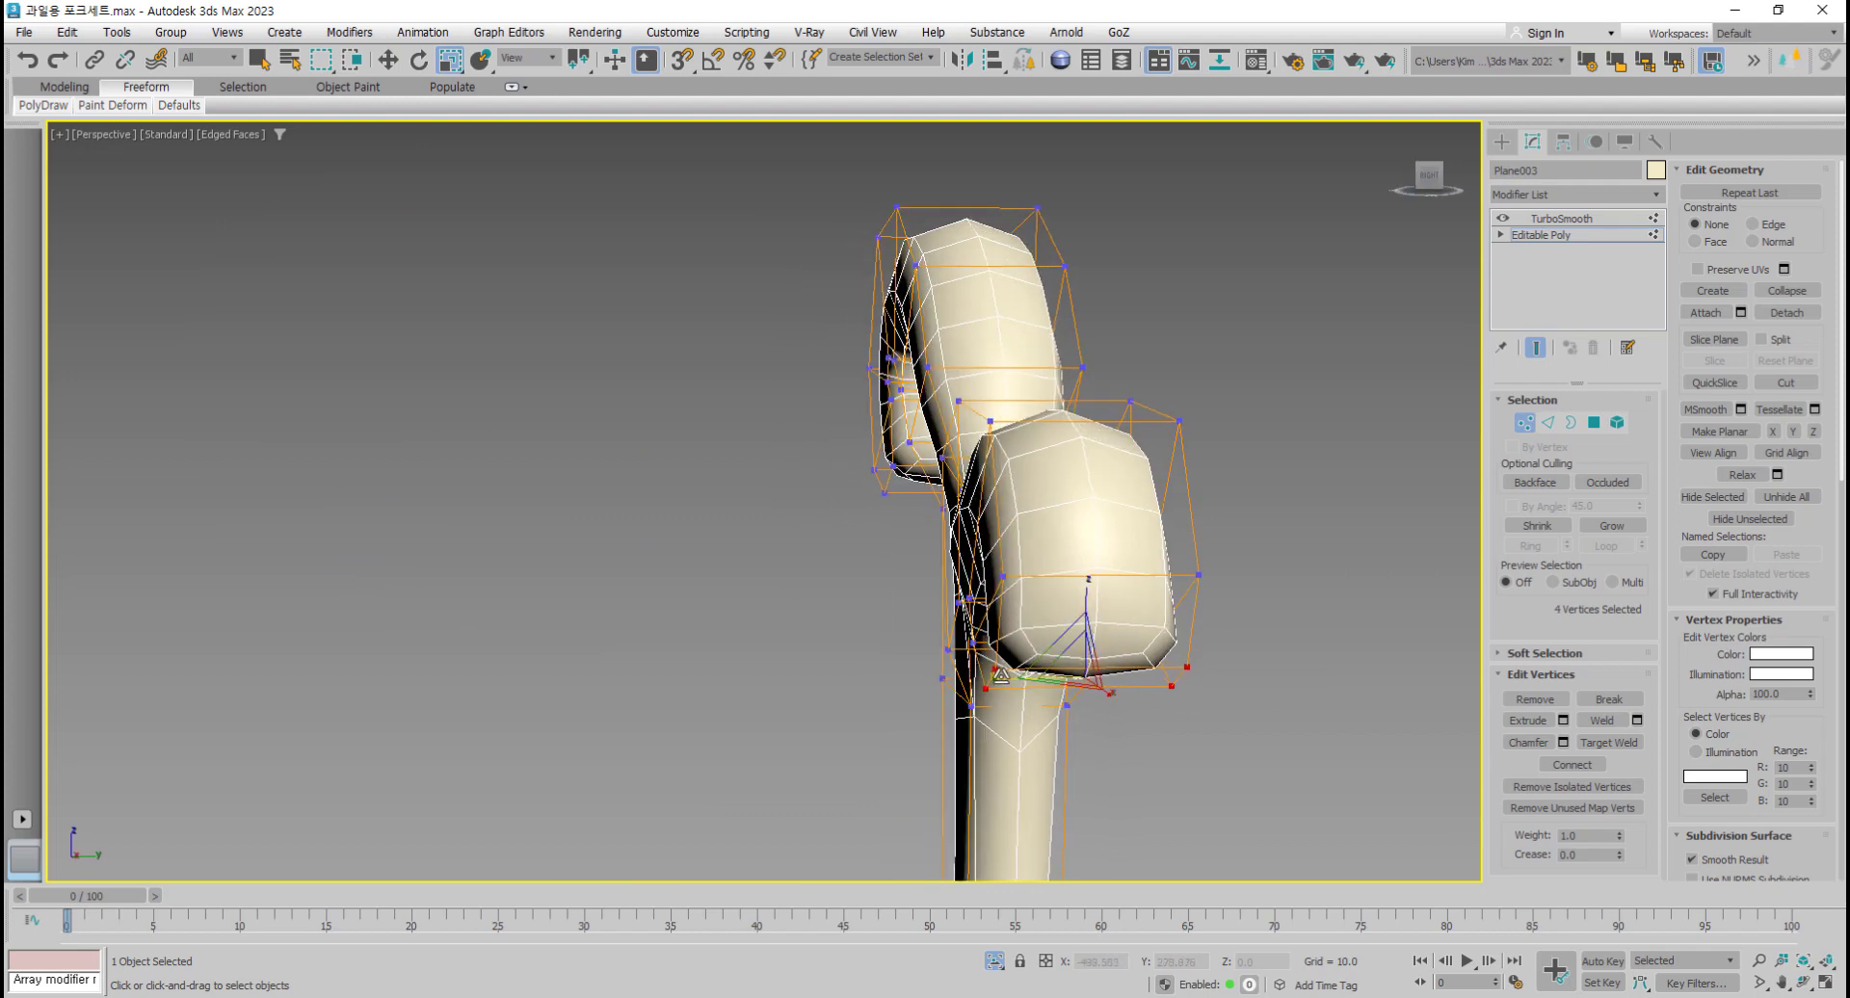
pyautogui.moveTo(1001, 674); pyautogui.dragTo(1054, 682)
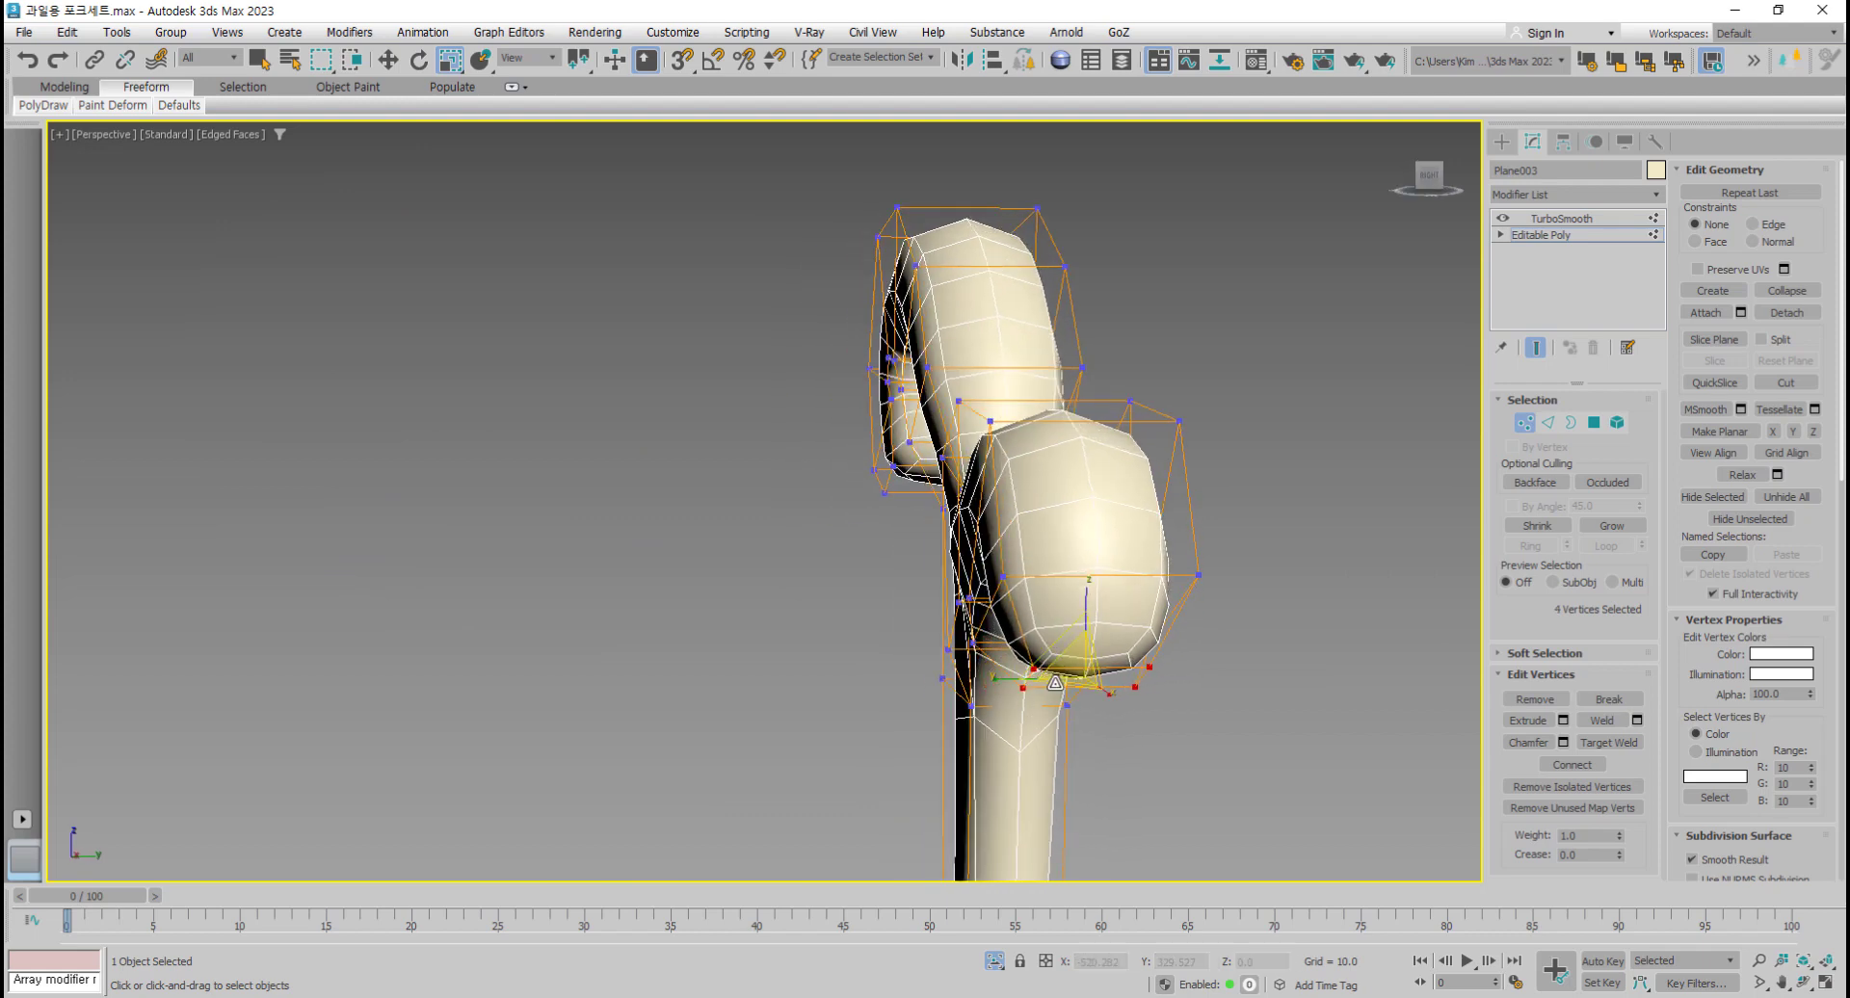
# Step: Scale the ring of four vertices just behind the small curl's tip narrower front to back
pyautogui.keyDown('alt'); pyautogui.moveTo(1055, 682); pyautogui.dragTo(1216, 575, button='middle'); pyautogui.keyUp('alt')
pyautogui.moveTo(1108, 604); pyautogui.dragTo(1105, 607)
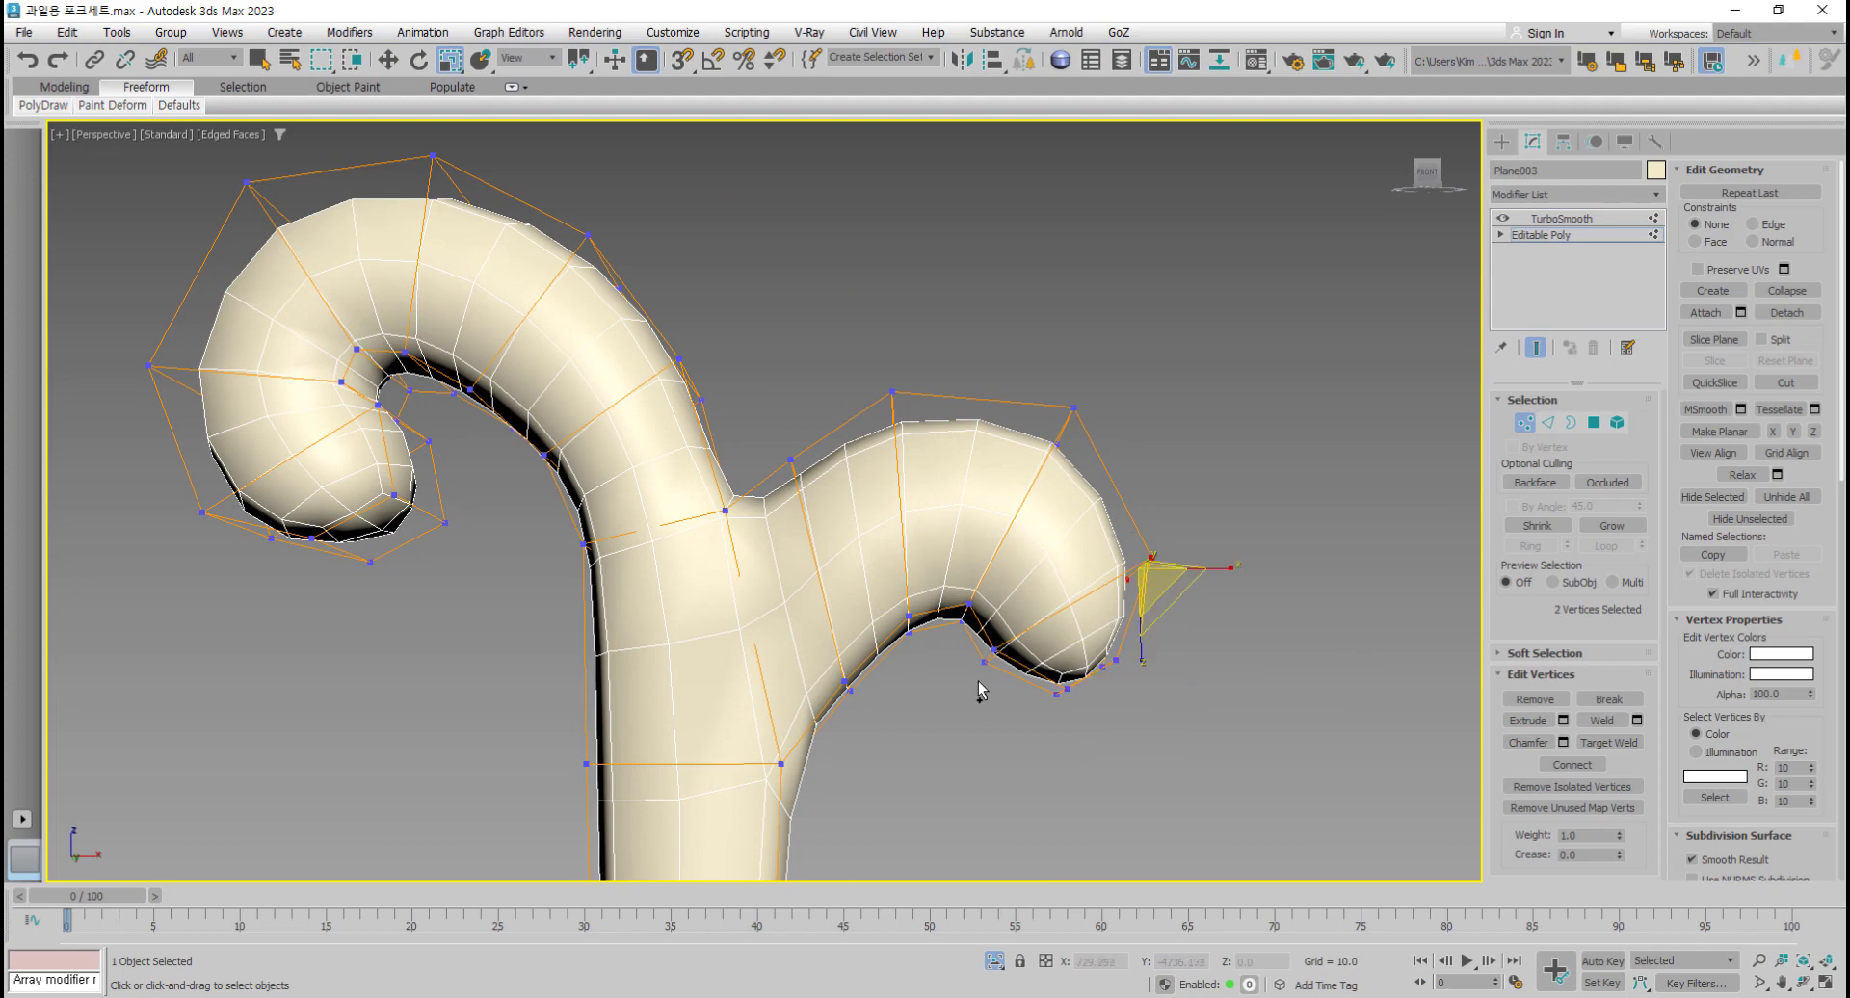
pyautogui.keyDown('ctrl'); pyautogui.moveTo(977, 680); pyautogui.dragTo(1021, 637); pyautogui.keyUp('ctrl')
pyautogui.keyDown('alt'); pyautogui.moveTo(1083, 689); pyautogui.dragTo(969, 742, button='middle'); pyautogui.keyUp('alt')
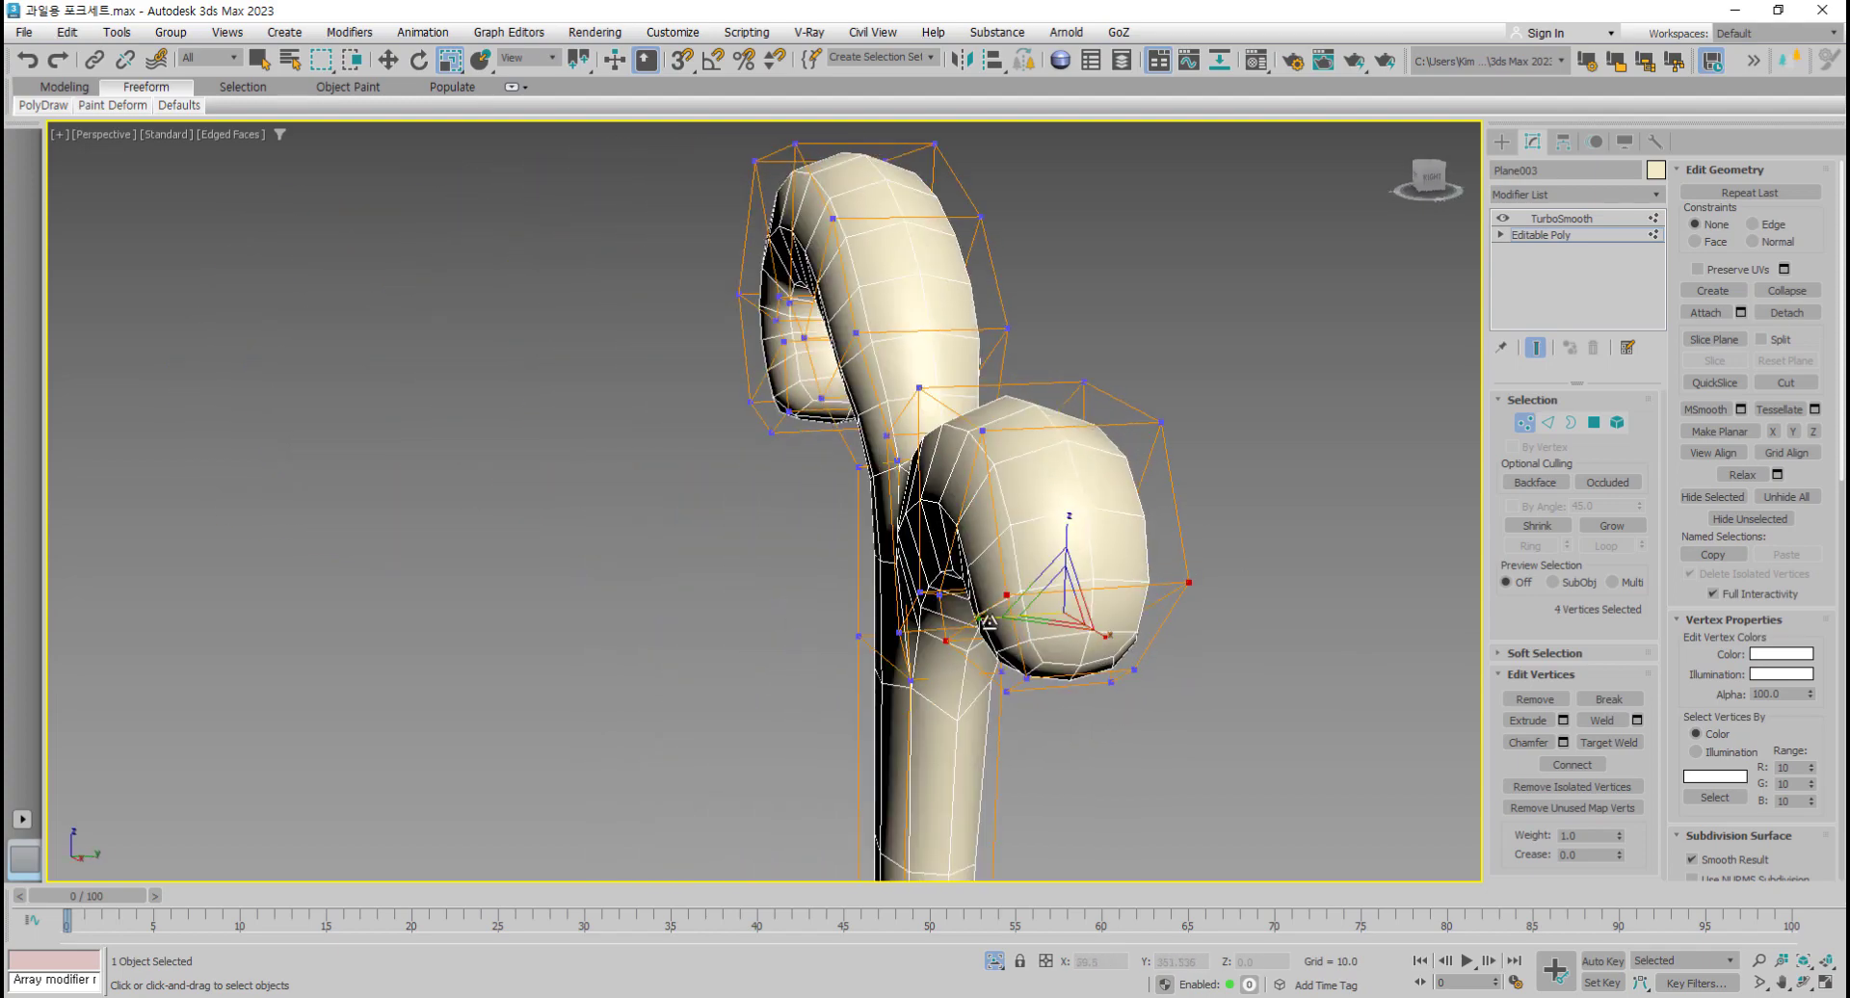
pyautogui.moveTo(989, 622); pyautogui.dragTo(1027, 624)
# Step: Scale the four vertices at the large curl's tip narrower front to back
pyautogui.keyDown('alt'); pyautogui.moveTo(1062, 618); pyautogui.dragTo(1109, 661, button='middle'); pyautogui.keyUp('alt')
pyautogui.moveTo(1110, 661); pyautogui.dragTo(1281, 665, button='middle')
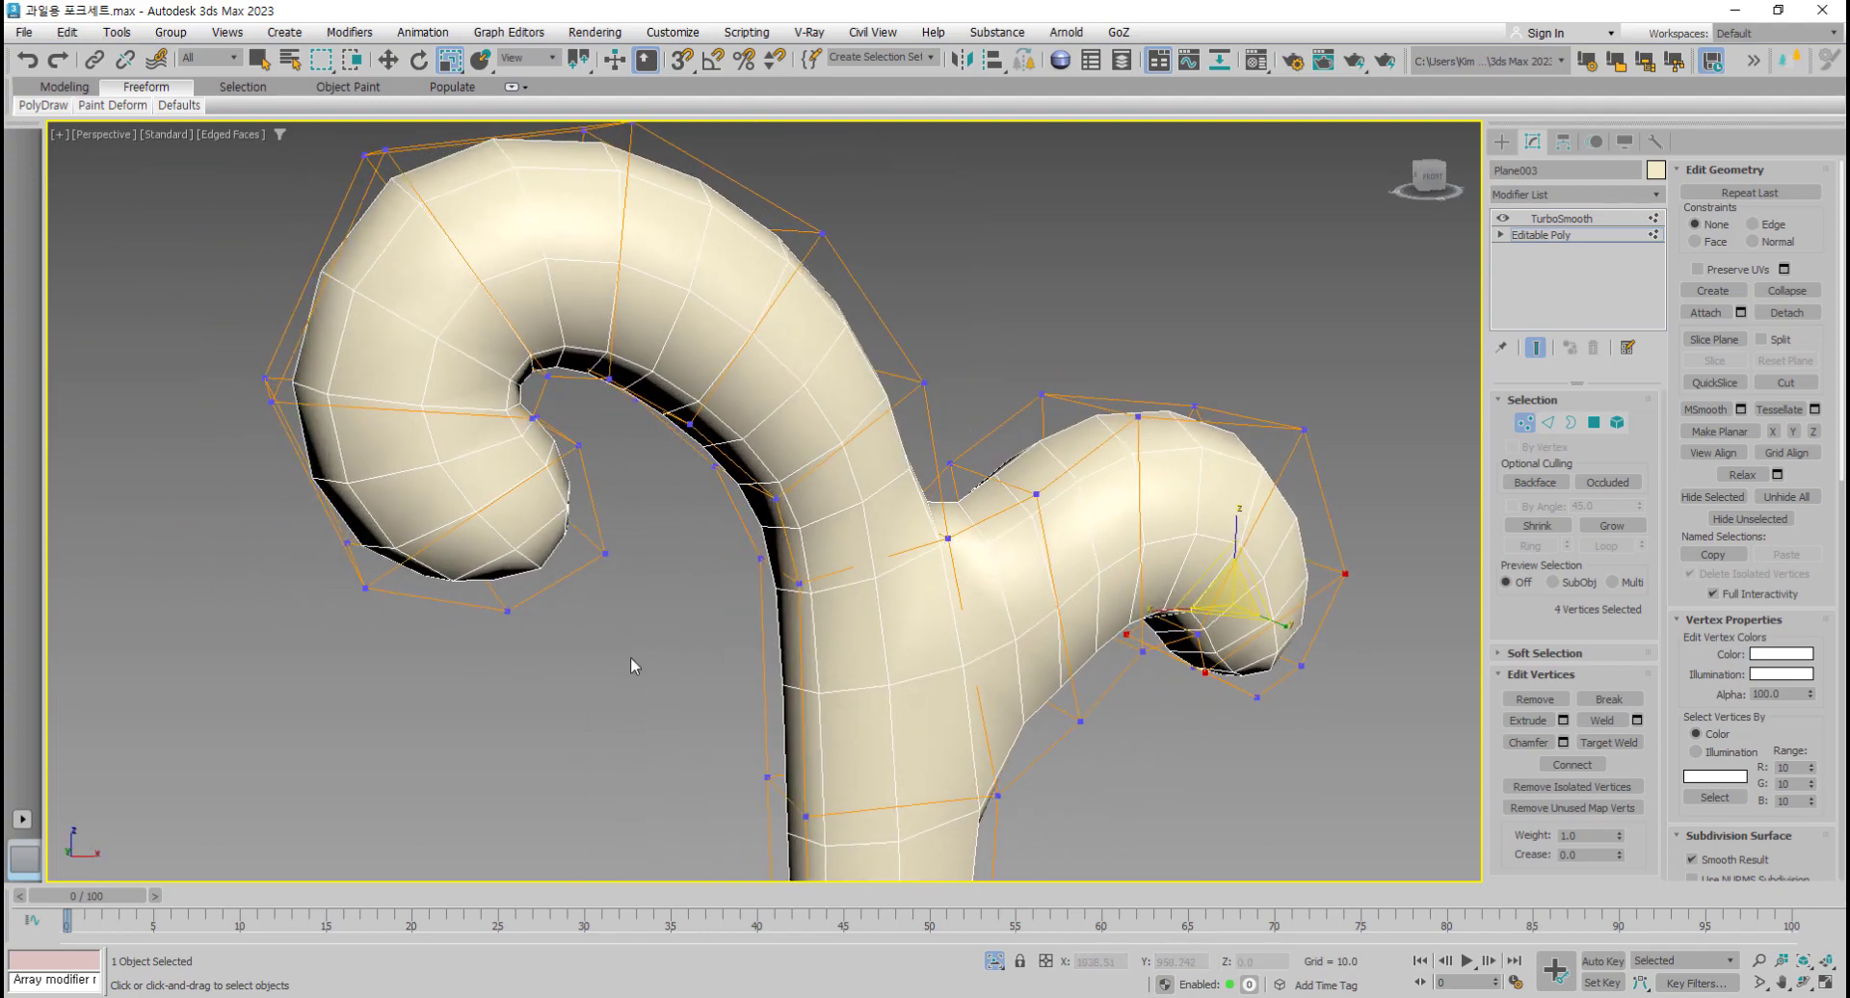
pyautogui.keyDown('alt'); pyautogui.moveTo(630, 658); pyautogui.dragTo(605, 636, button='middle'); pyautogui.keyUp('alt')
pyautogui.moveTo(675, 642); pyautogui.dragTo(440, 461)
pyautogui.keyDown('alt'); pyautogui.moveTo(562, 624); pyautogui.dragTo(690, 583, button='middle'); pyautogui.keyUp('alt')
pyautogui.moveTo(598, 509); pyautogui.dragTo(552, 512)
# Step: Scale the ring of four vertices just behind the large curl's tip narrower front to back
pyautogui.keyDown('alt'); pyautogui.moveTo(581, 553); pyautogui.dragTo(466, 557, button='middle'); pyautogui.keyUp('alt')
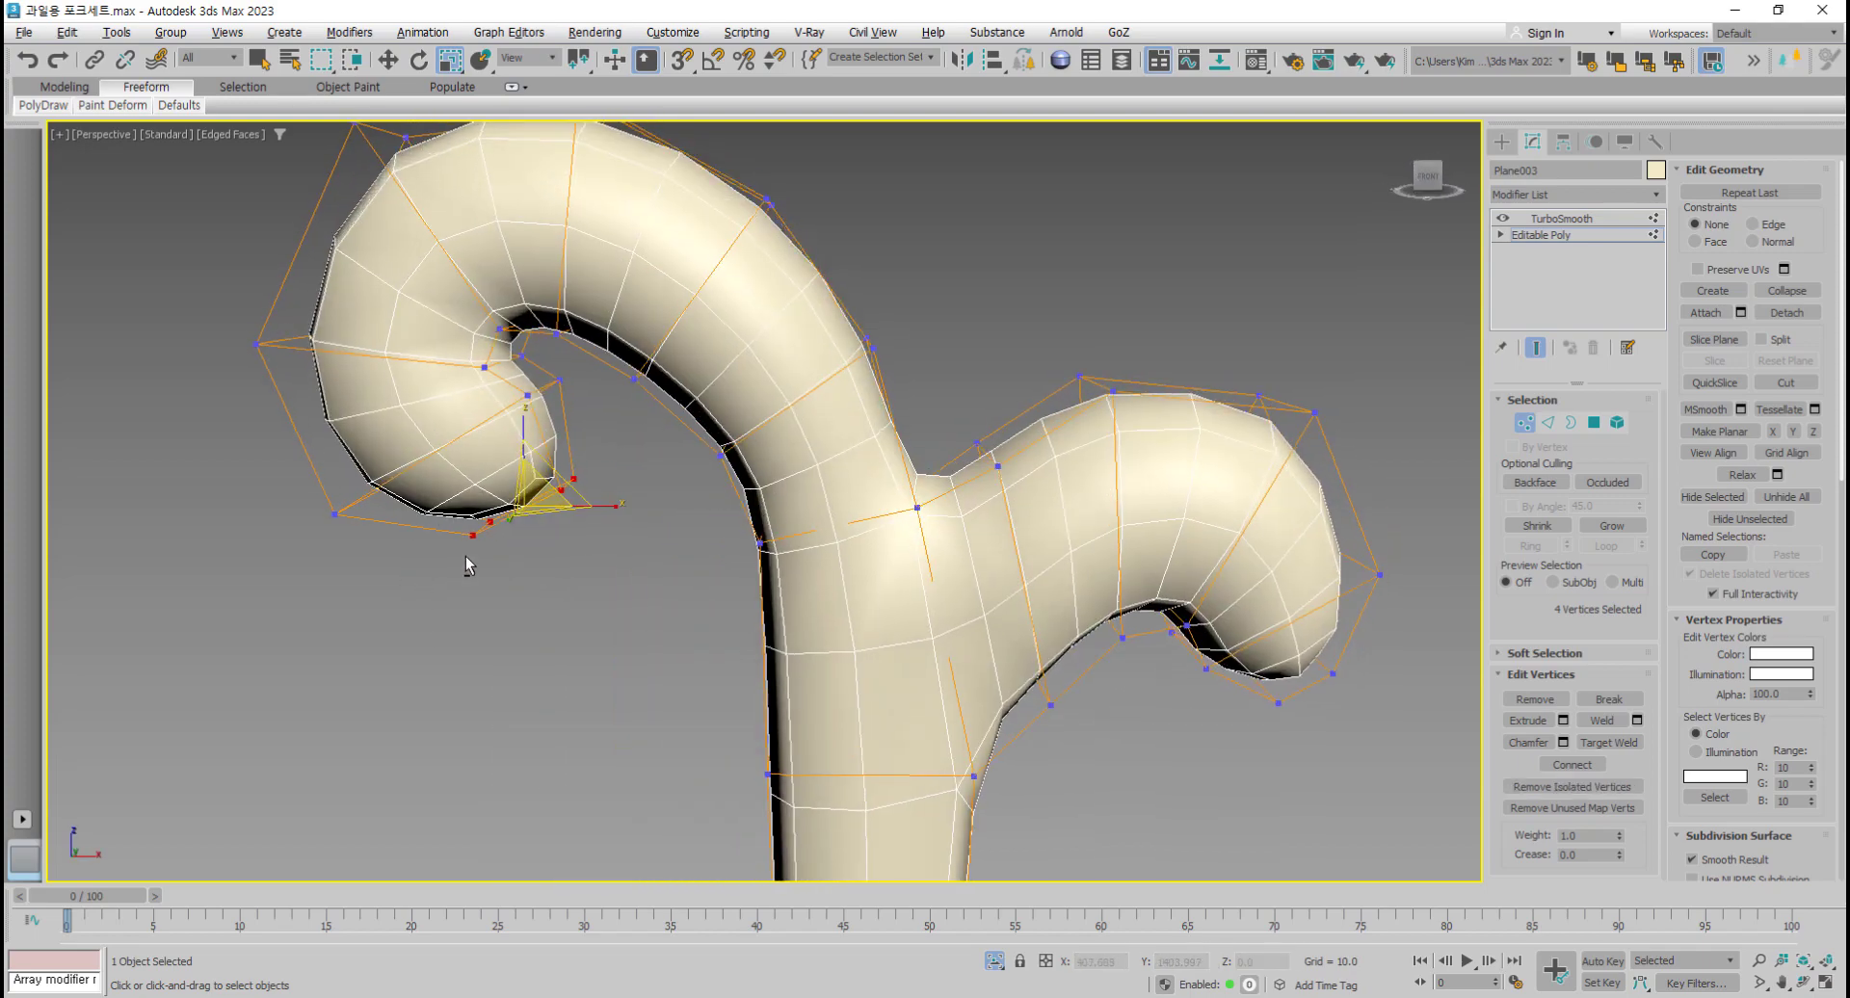
pyautogui.click(560, 380)
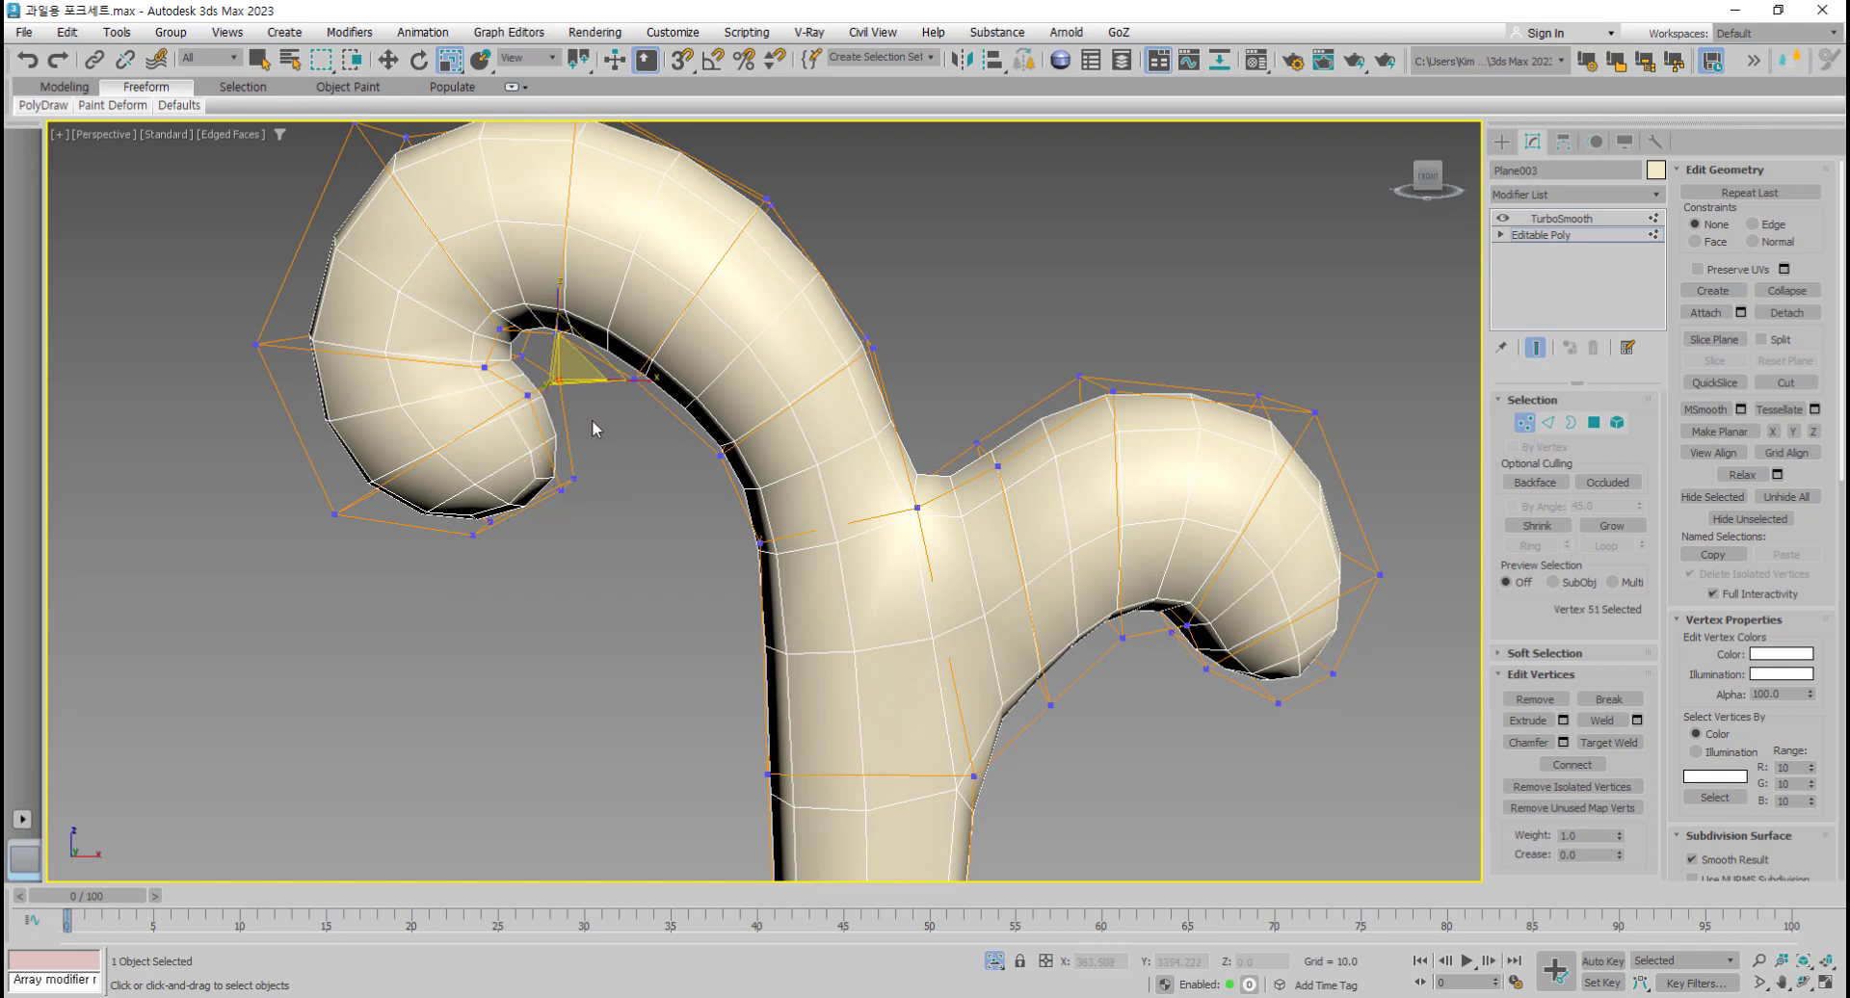
pyautogui.moveTo(505, 380); pyautogui.dragTo(502, 379)
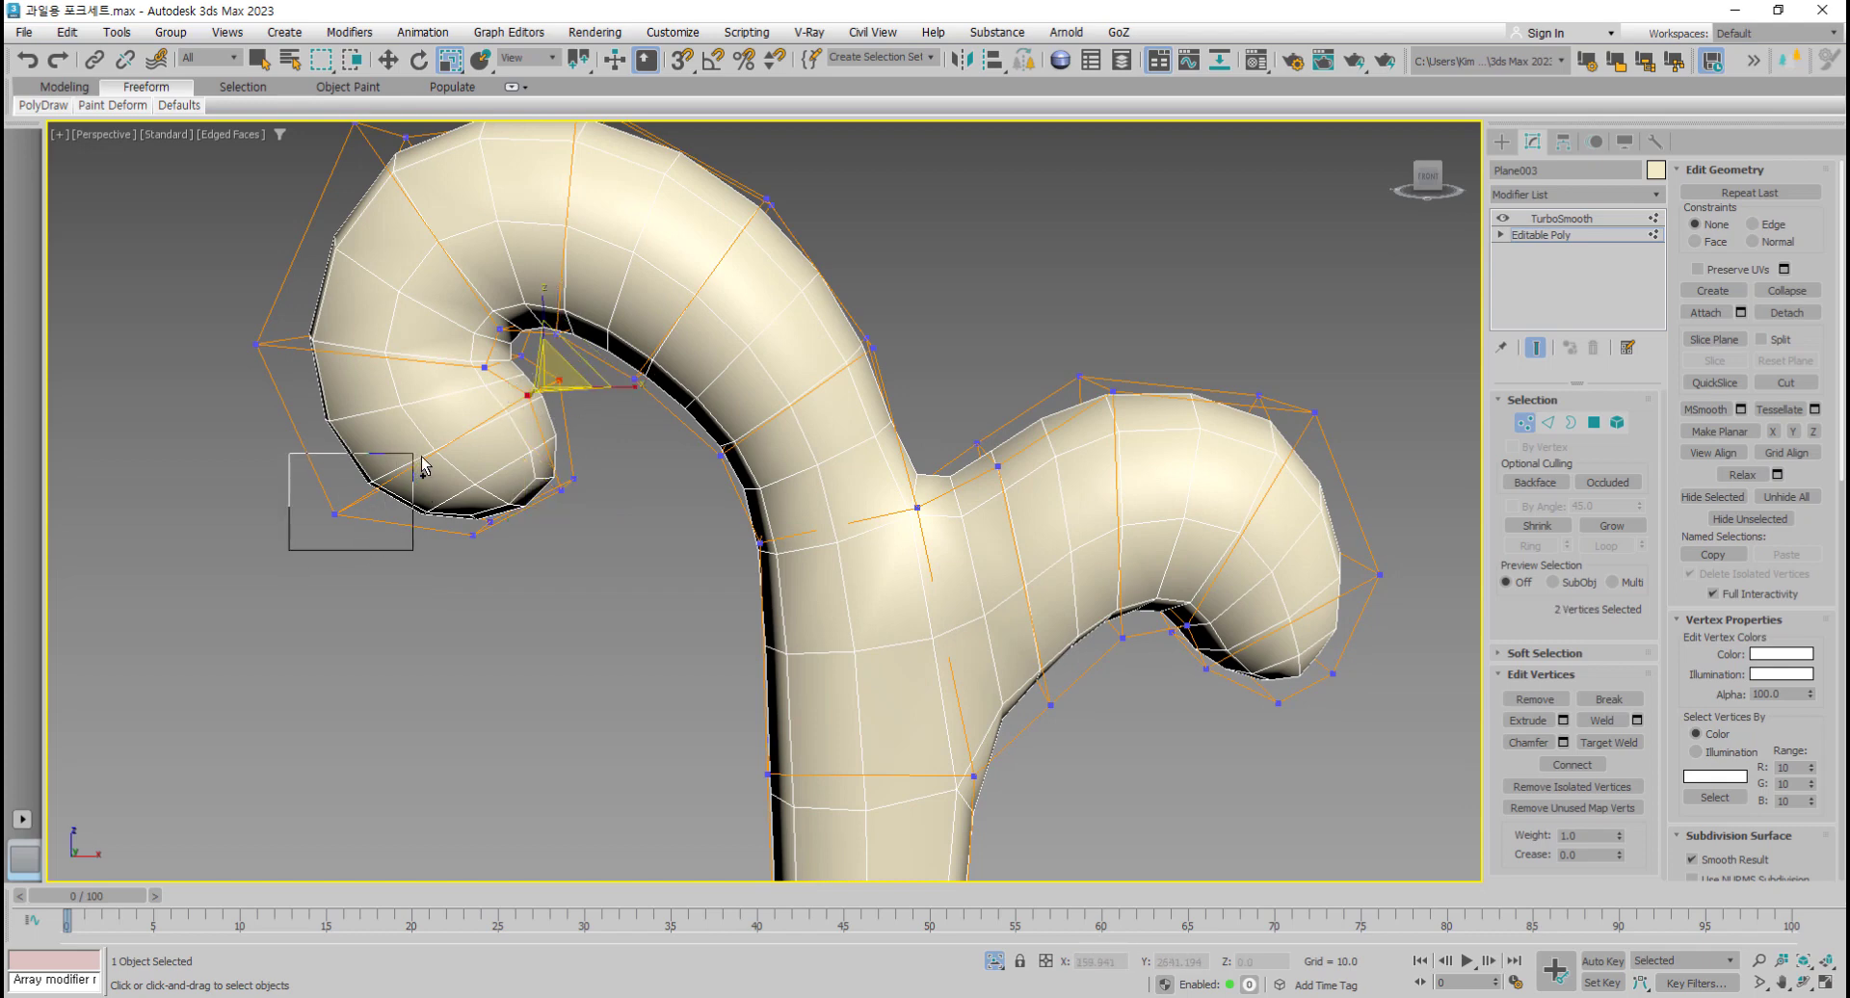
pyautogui.keyDown('ctrl'); pyautogui.moveTo(420, 457); pyautogui.dragTo(424, 454); pyautogui.keyUp('ctrl')
pyautogui.keyDown('alt'); pyautogui.moveTo(424, 511); pyautogui.dragTo(578, 515, button='middle'); pyautogui.keyUp('alt')
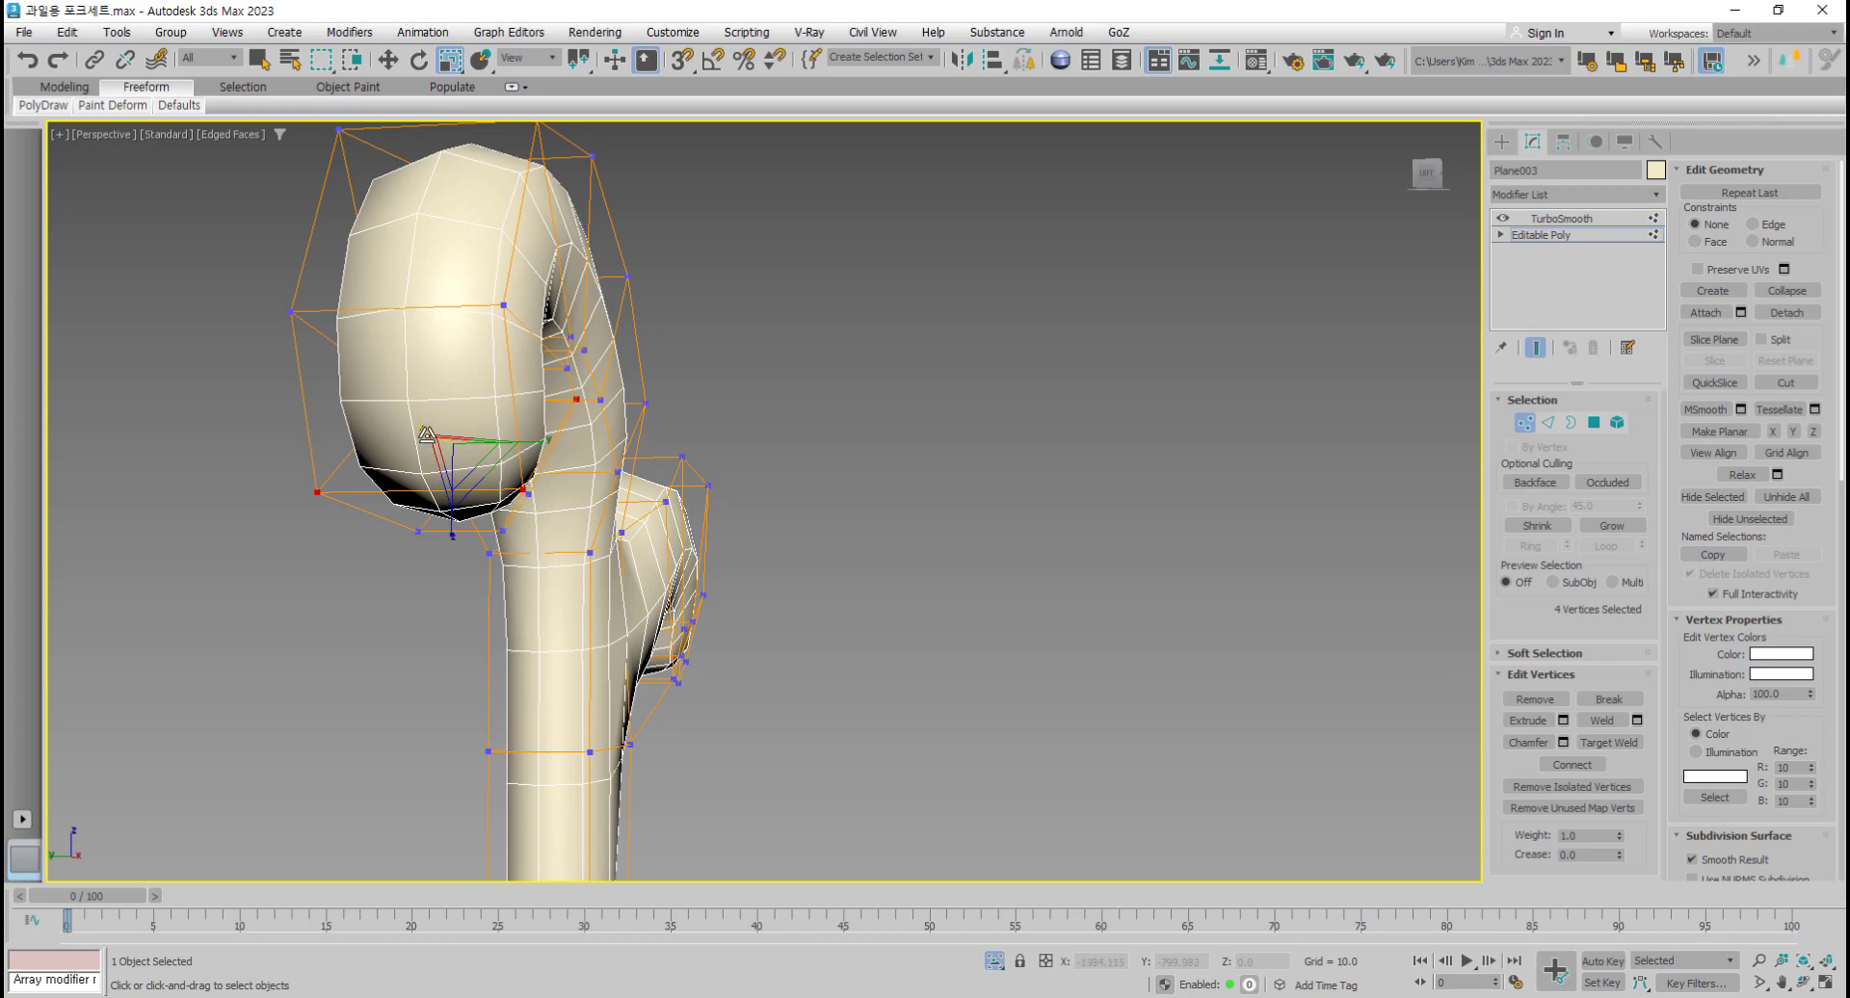
pyautogui.keyDown('alt'); pyautogui.moveTo(426, 435); pyautogui.dragTo(540, 507, button='middle'); pyautogui.keyUp('alt')
pyautogui.keyDown('alt'); pyautogui.moveTo(468, 559); pyautogui.dragTo(657, 515, button='middle'); pyautogui.keyUp('alt')
pyautogui.moveTo(446, 502); pyautogui.dragTo(405, 505)
# Step: Reselect the four vertices at the small curl's tip and scale them down further to about 83% in Y
pyautogui.scroll(-5, 621, 617)
pyautogui.keyDown('alt'); pyautogui.moveTo(620, 616); pyautogui.dragTo(737, 611, button='middle'); pyautogui.keyUp('alt')
pyautogui.scroll(5, 737, 603)
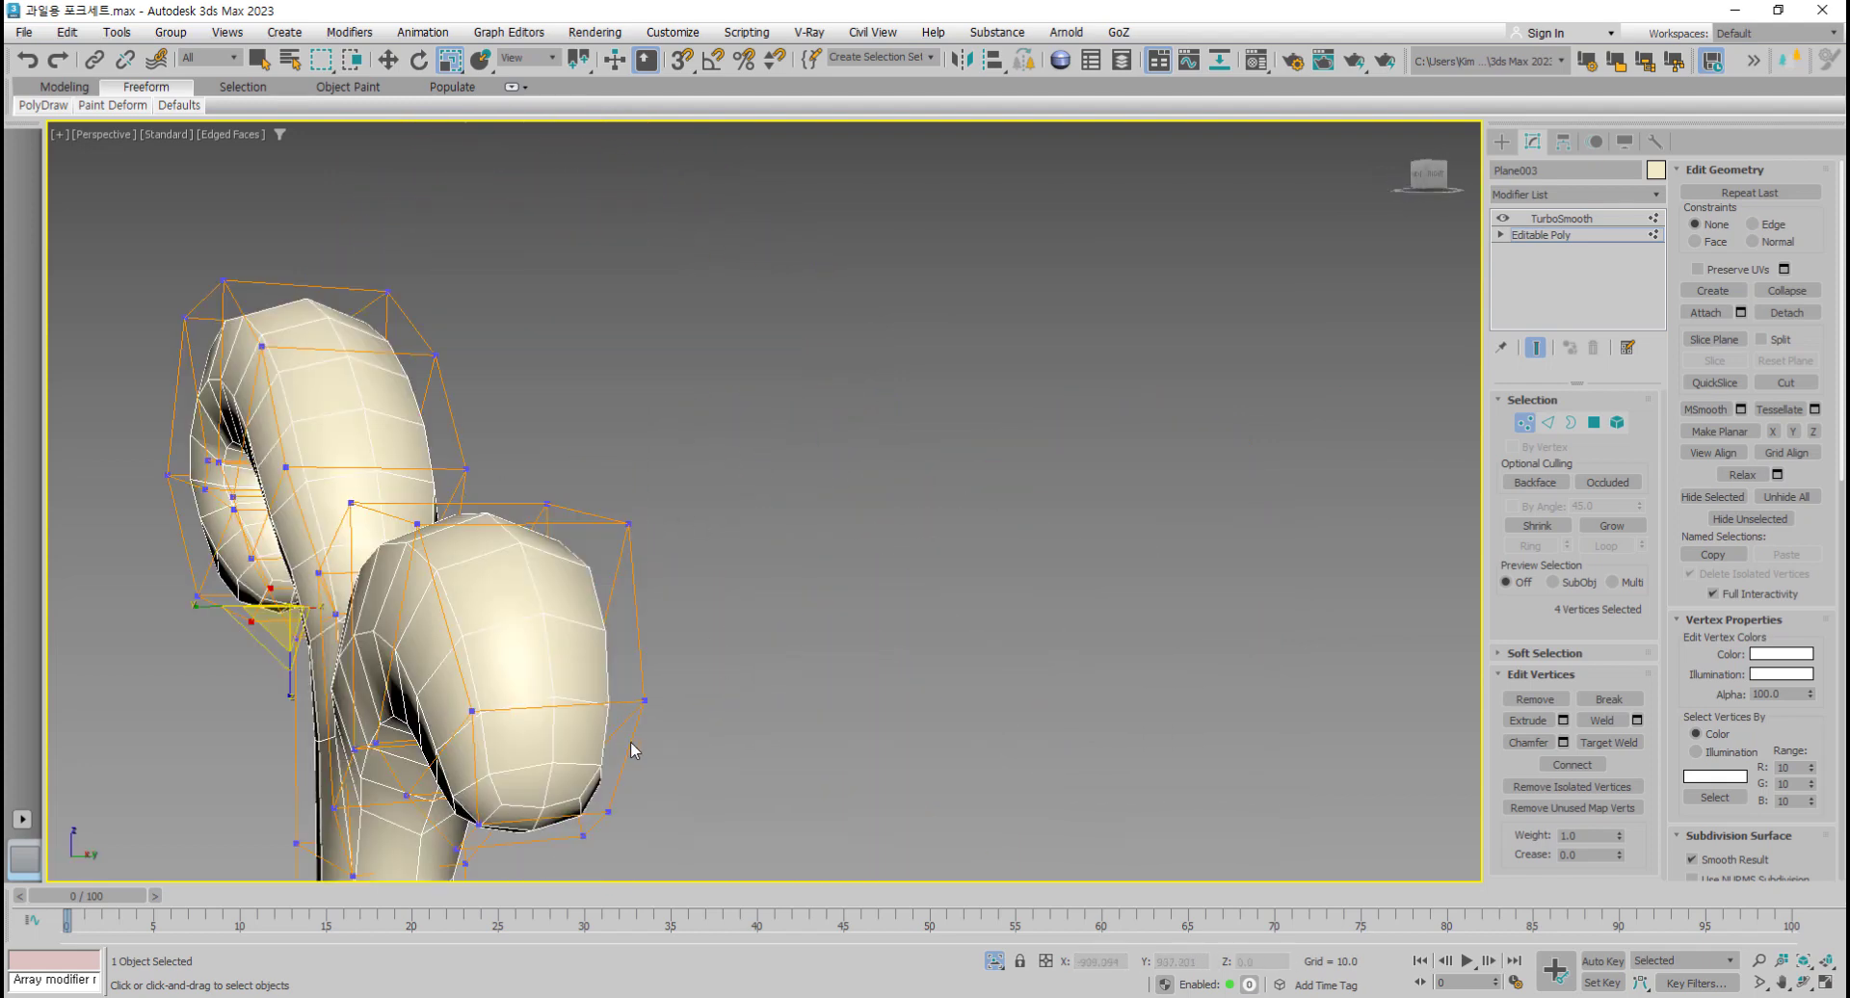
pyautogui.moveTo(630, 742); pyautogui.dragTo(557, 855)
pyautogui.keyDown('alt'); pyautogui.moveTo(651, 823); pyautogui.dragTo(741, 742, button='middle'); pyautogui.keyUp('alt')
pyautogui.keyDown('ctrl'); pyautogui.moveTo(721, 672); pyautogui.dragTo(641, 745); pyautogui.keyUp('ctrl')
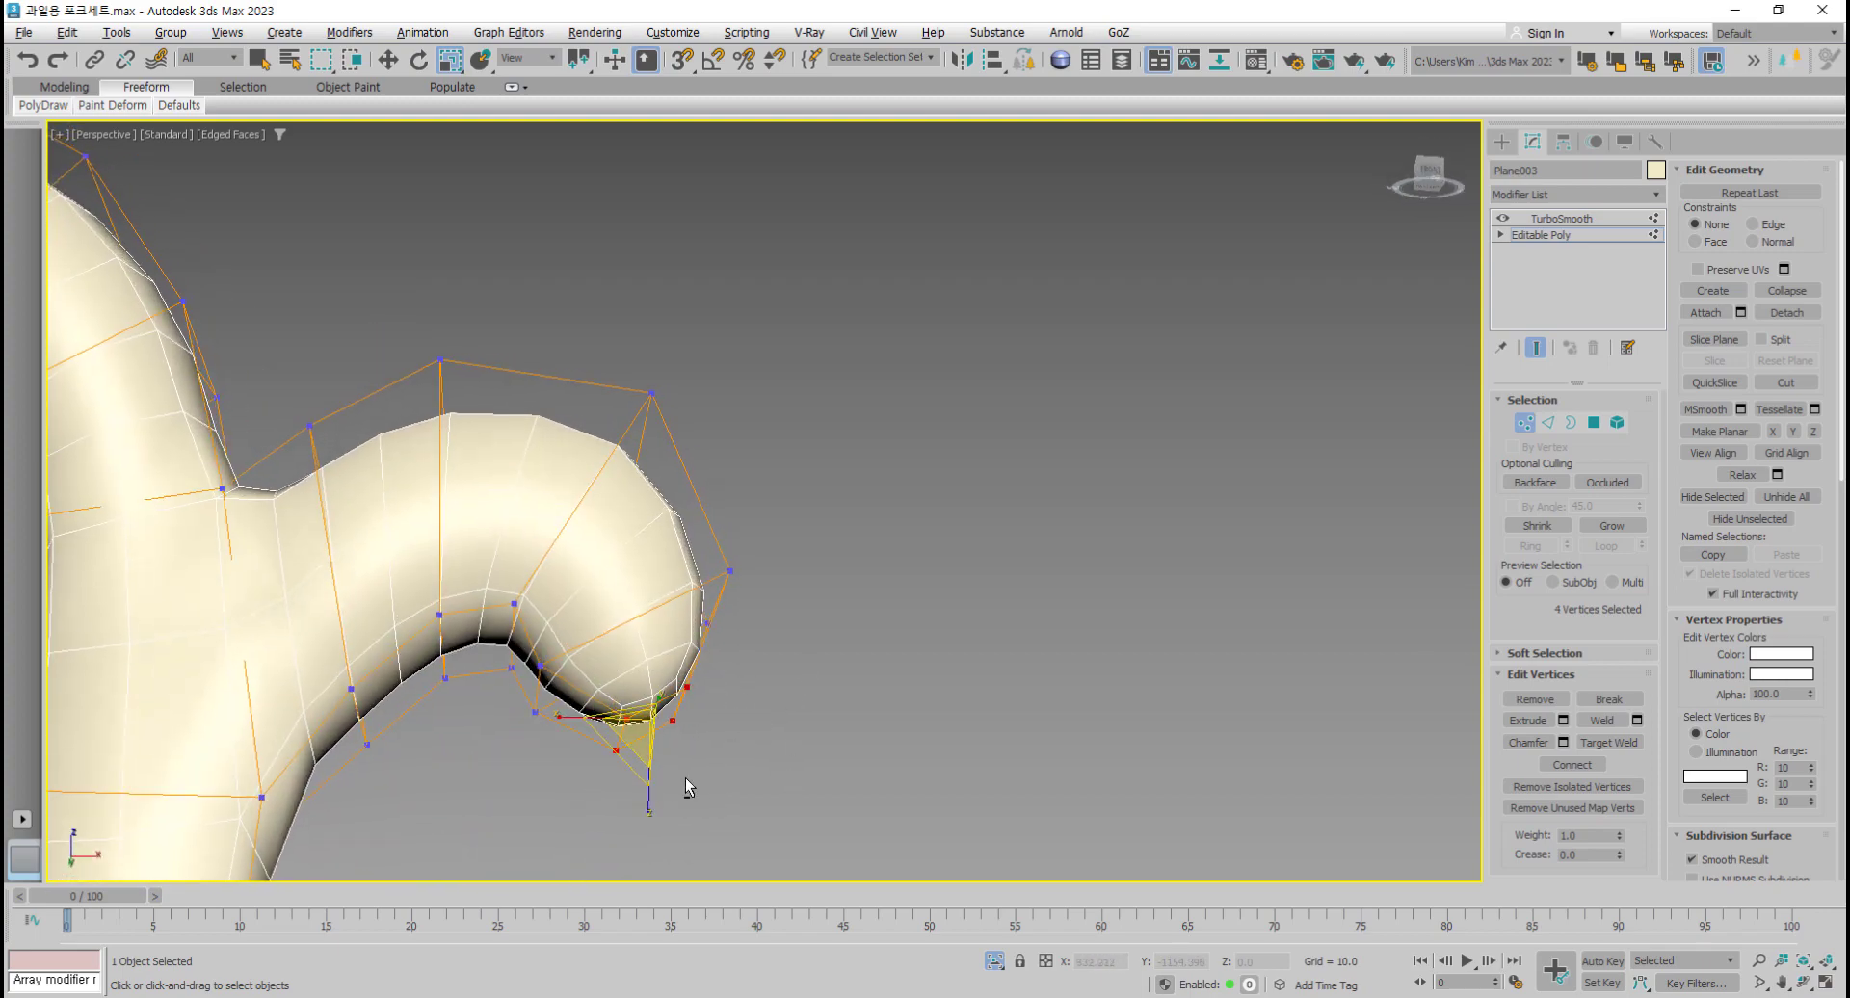
pyautogui.keyDown('alt'); pyautogui.moveTo(684, 777); pyautogui.dragTo(580, 759, button='middle'); pyautogui.keyUp('alt')
pyautogui.moveTo(569, 714); pyautogui.dragTo(565, 738)
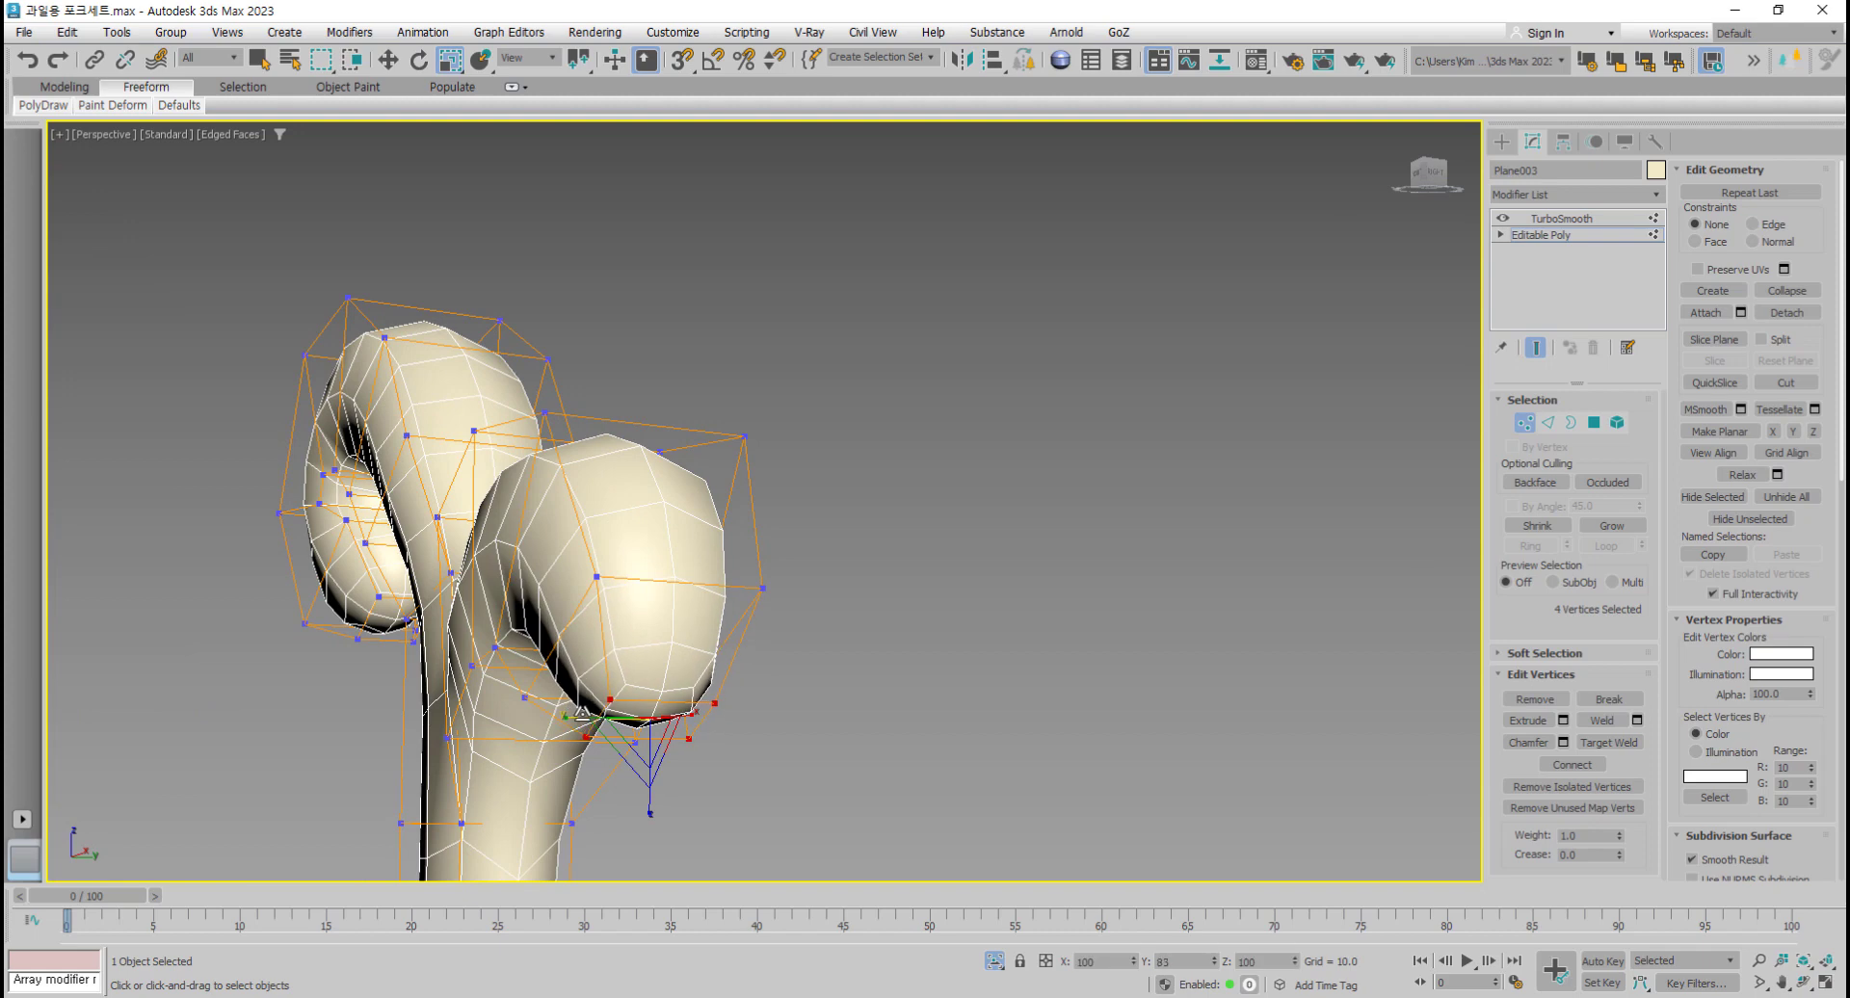
# Step: Leave vertex editing and convert the fork with its TurboSmooth modifier to an Editable Poly
pyautogui.click(1524, 423)
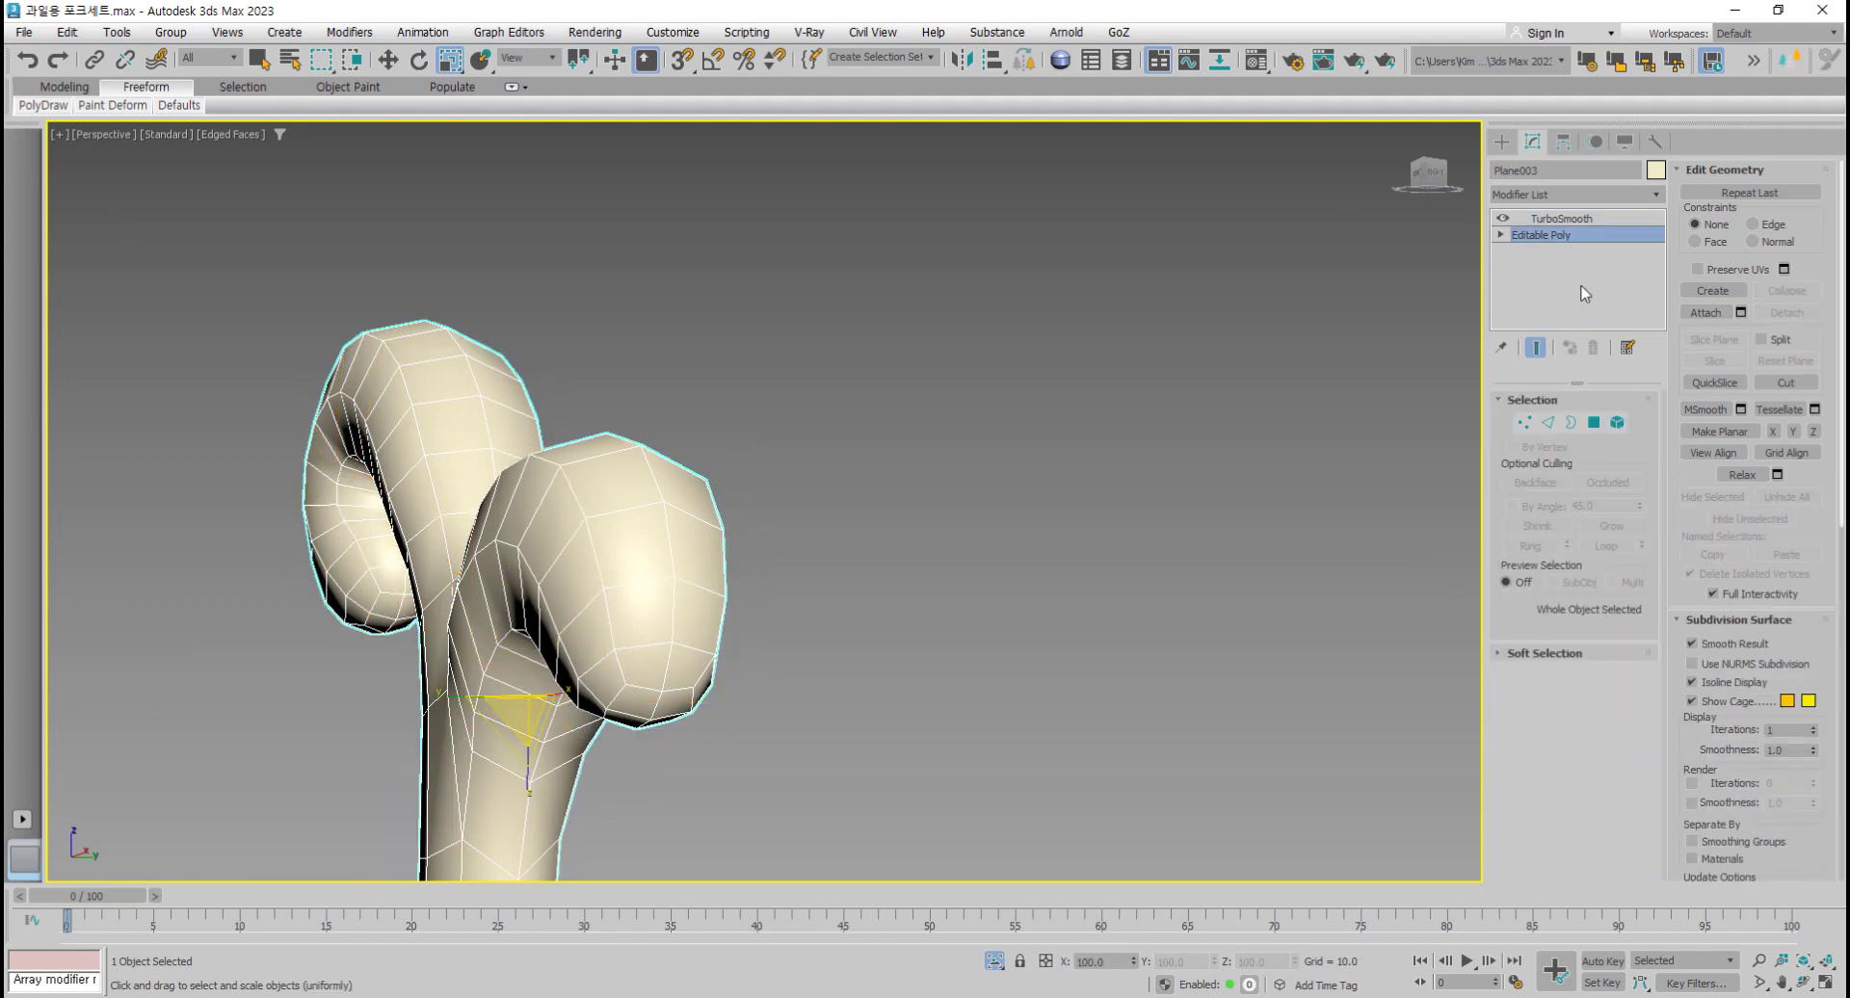
pyautogui.click(1559, 220)
pyautogui.scroll(-3, 855, 710)
pyautogui.keyDown('alt'); pyautogui.moveTo(855, 710); pyautogui.dragTo(949, 599, button='middle'); pyautogui.keyUp('alt')
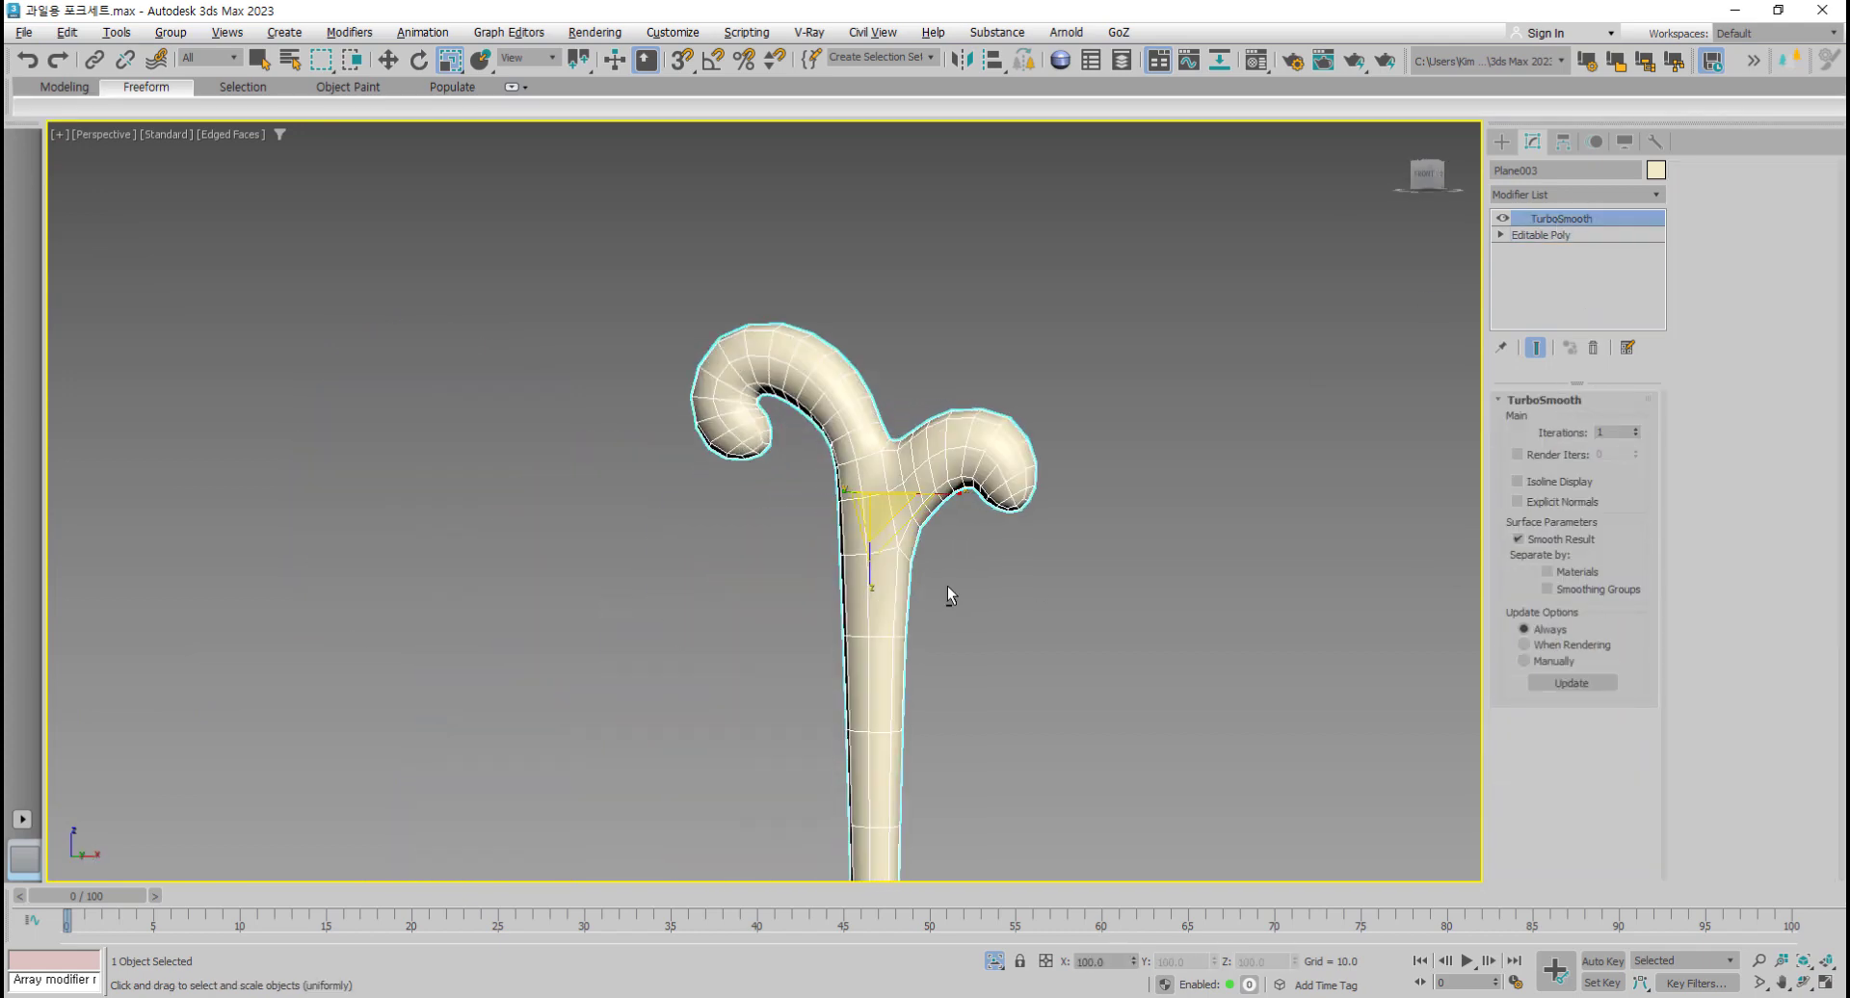
pyautogui.scroll(2, 950, 598)
pyautogui.rightClick(913, 442)
pyautogui.moveTo(972, 693)
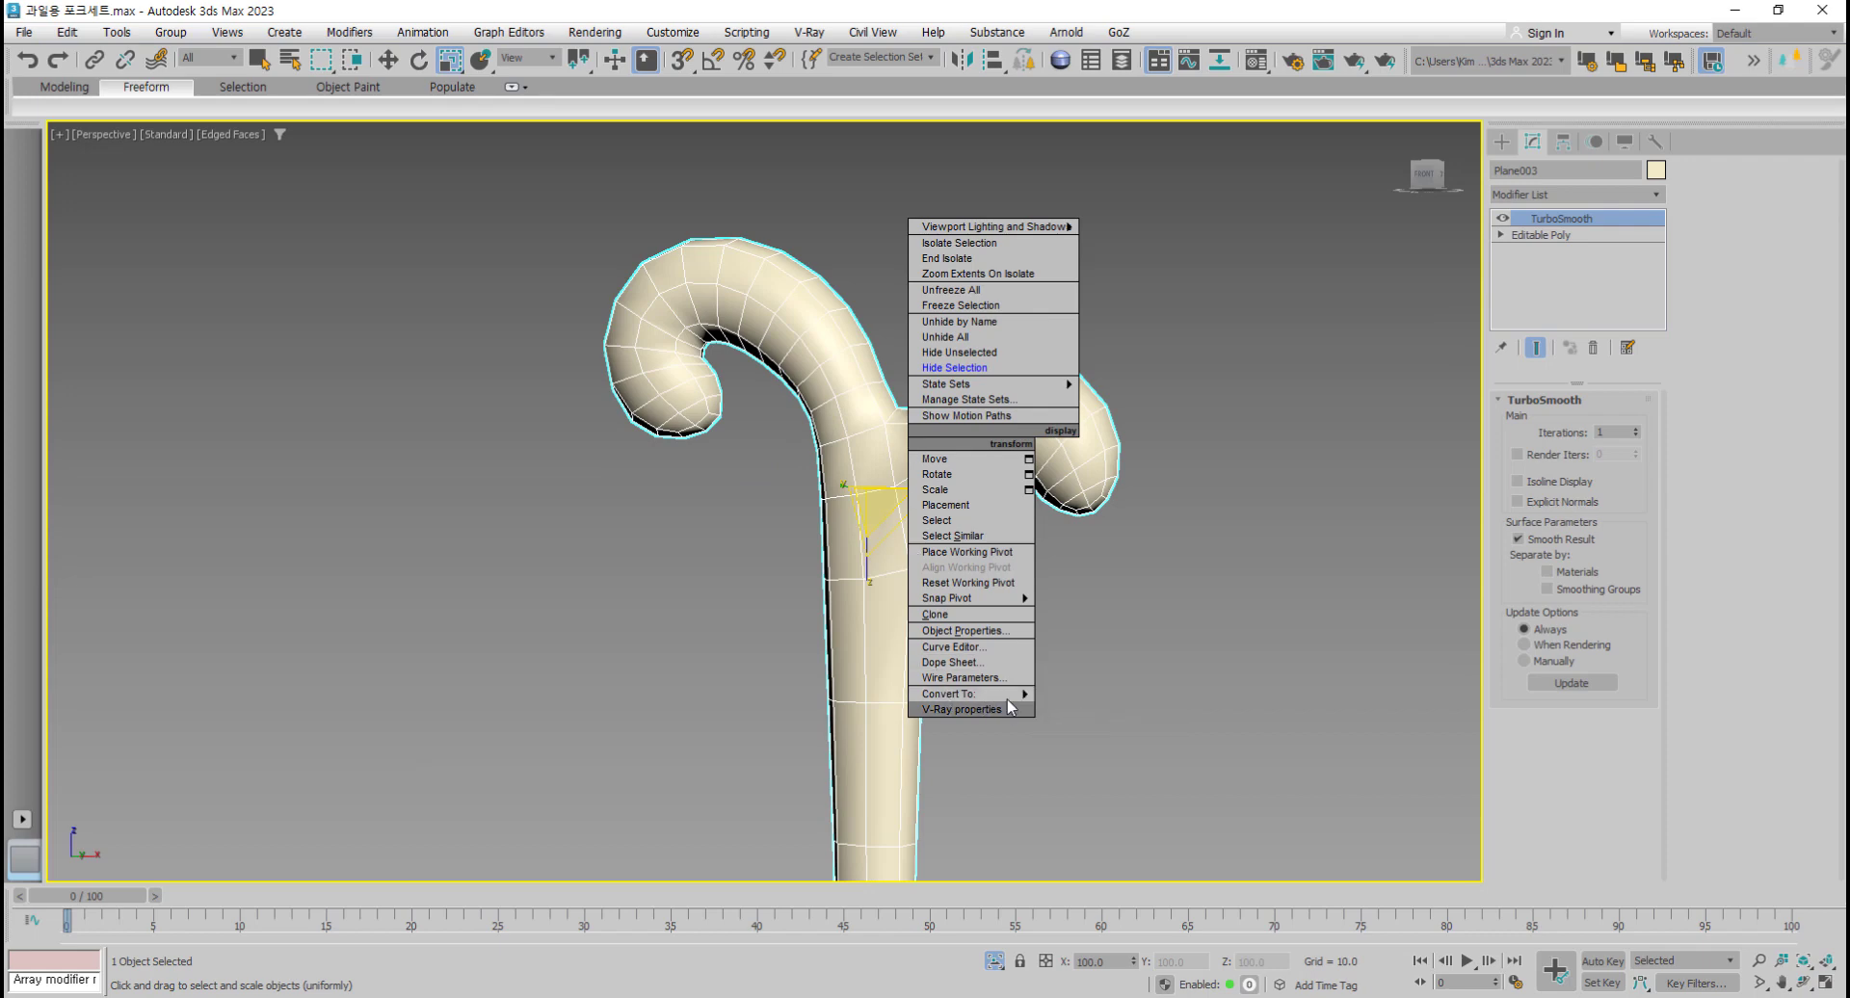
pyautogui.click(1107, 709)
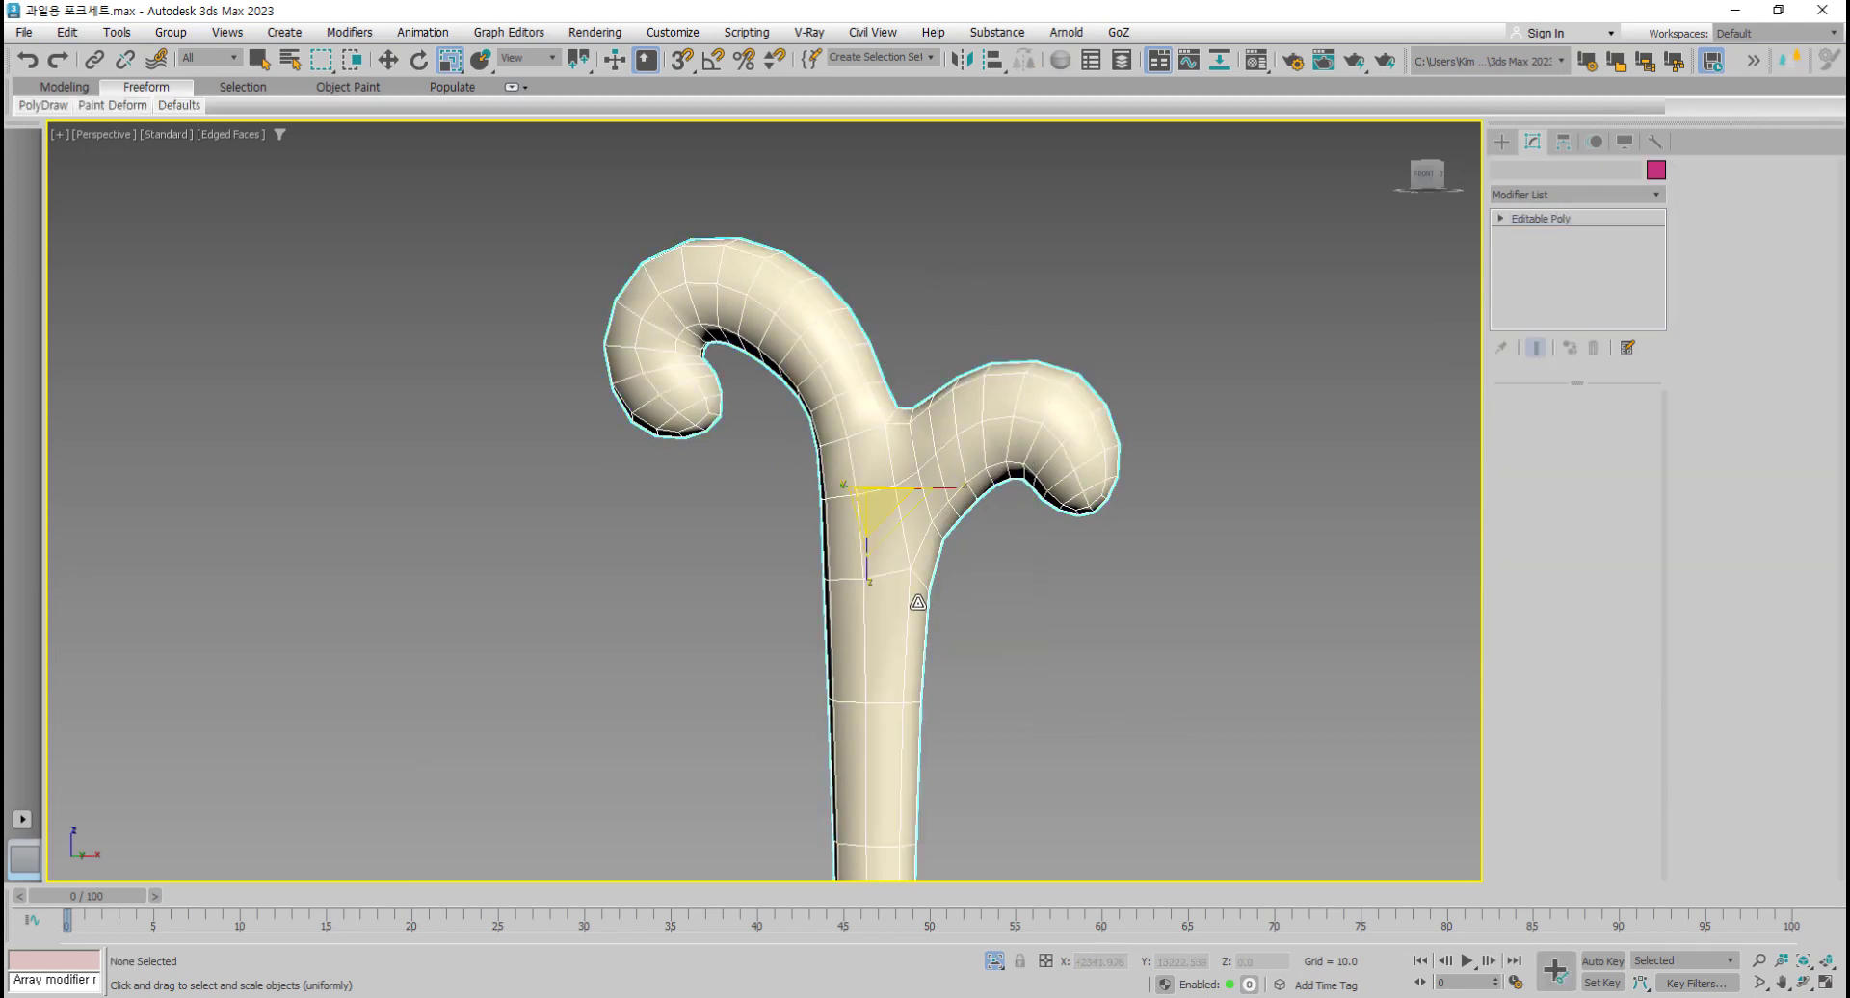
# Step: Add a new TurboSmooth modifier with 1 iteration to the converted fork and check both curls
pyautogui.keyDown('alt'); pyautogui.moveTo(1057, 736); pyautogui.dragTo(877, 661, button='middle'); pyautogui.keyUp('alt')
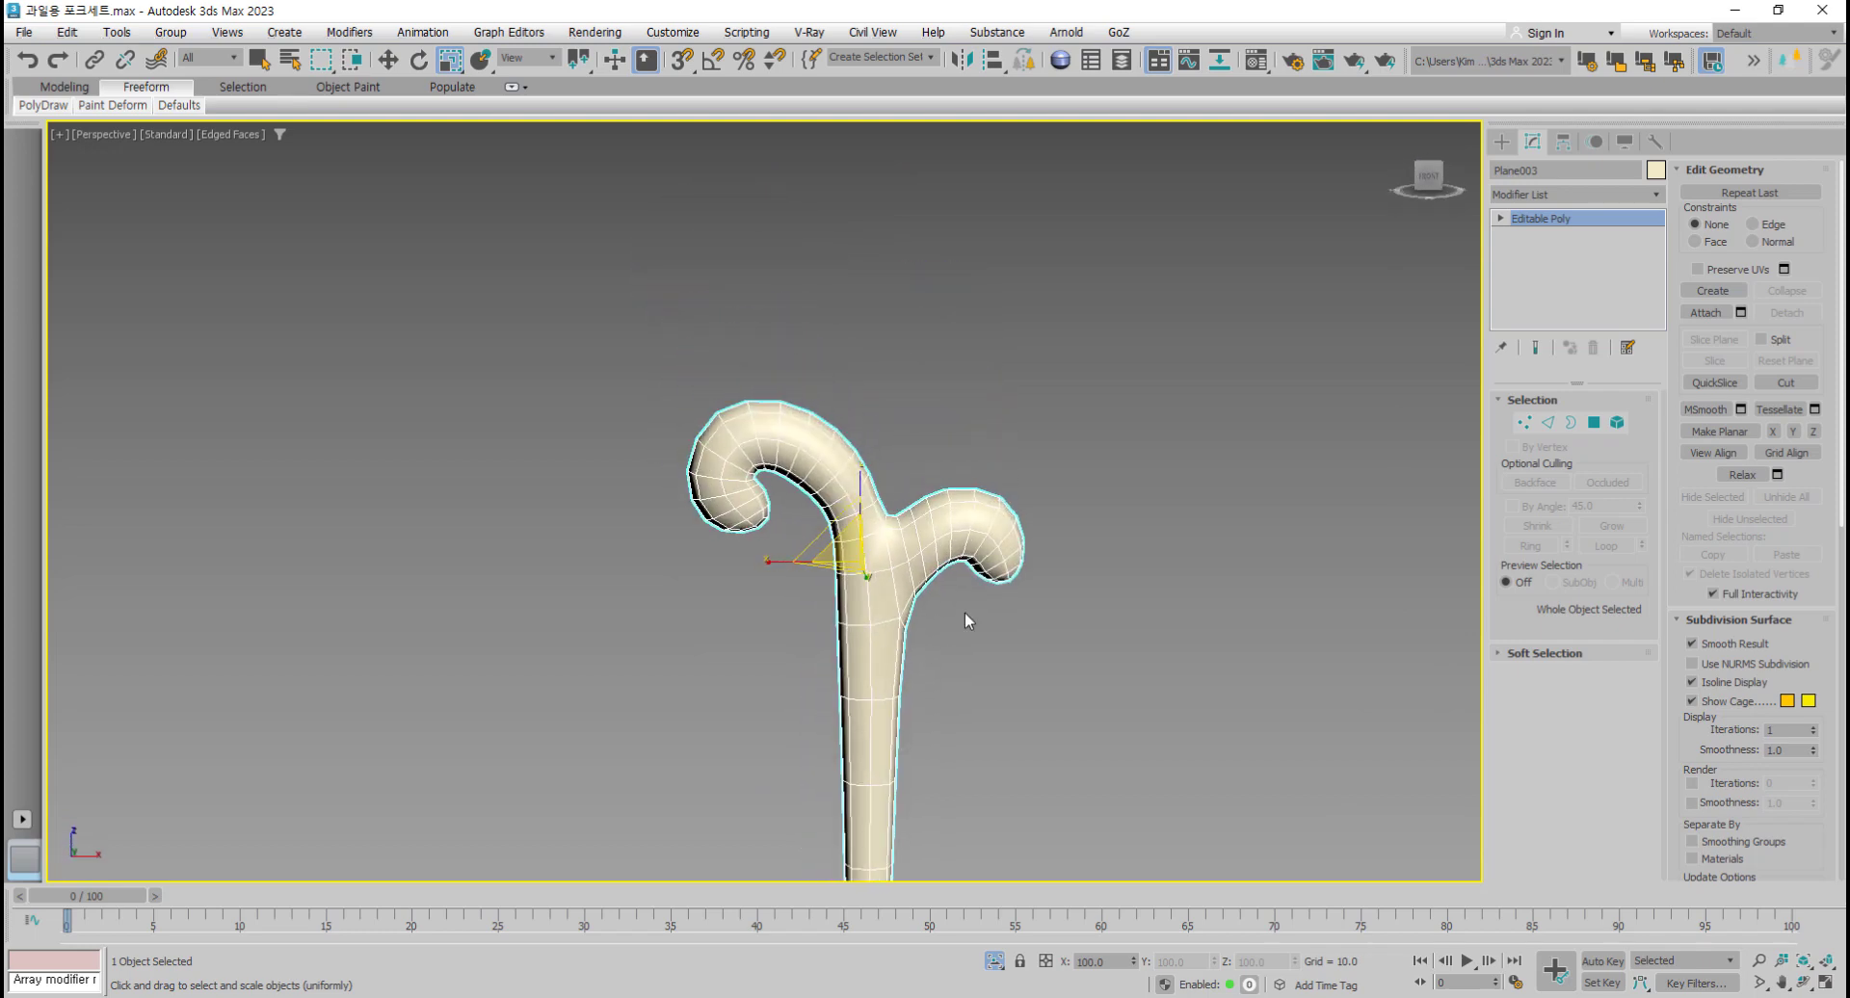
pyautogui.scroll(5, 939, 518)
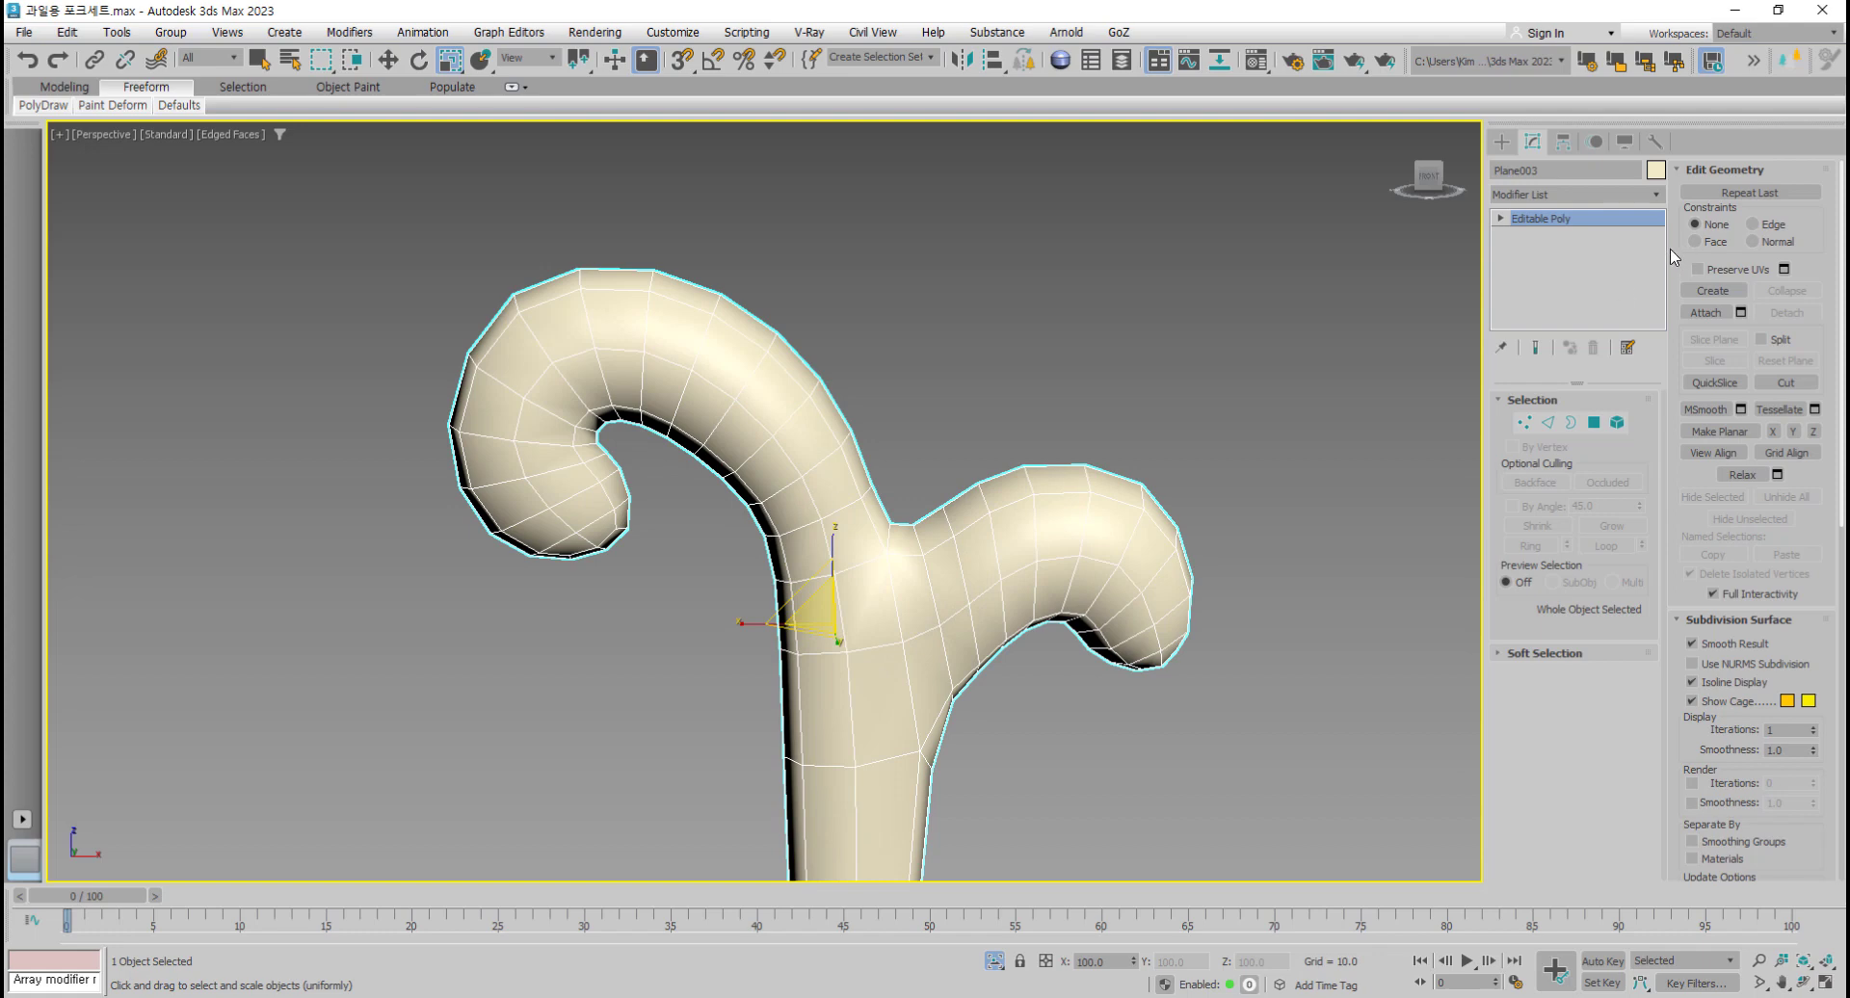
pyautogui.moveTo(1671, 249); pyautogui.dragTo(1679, 744)
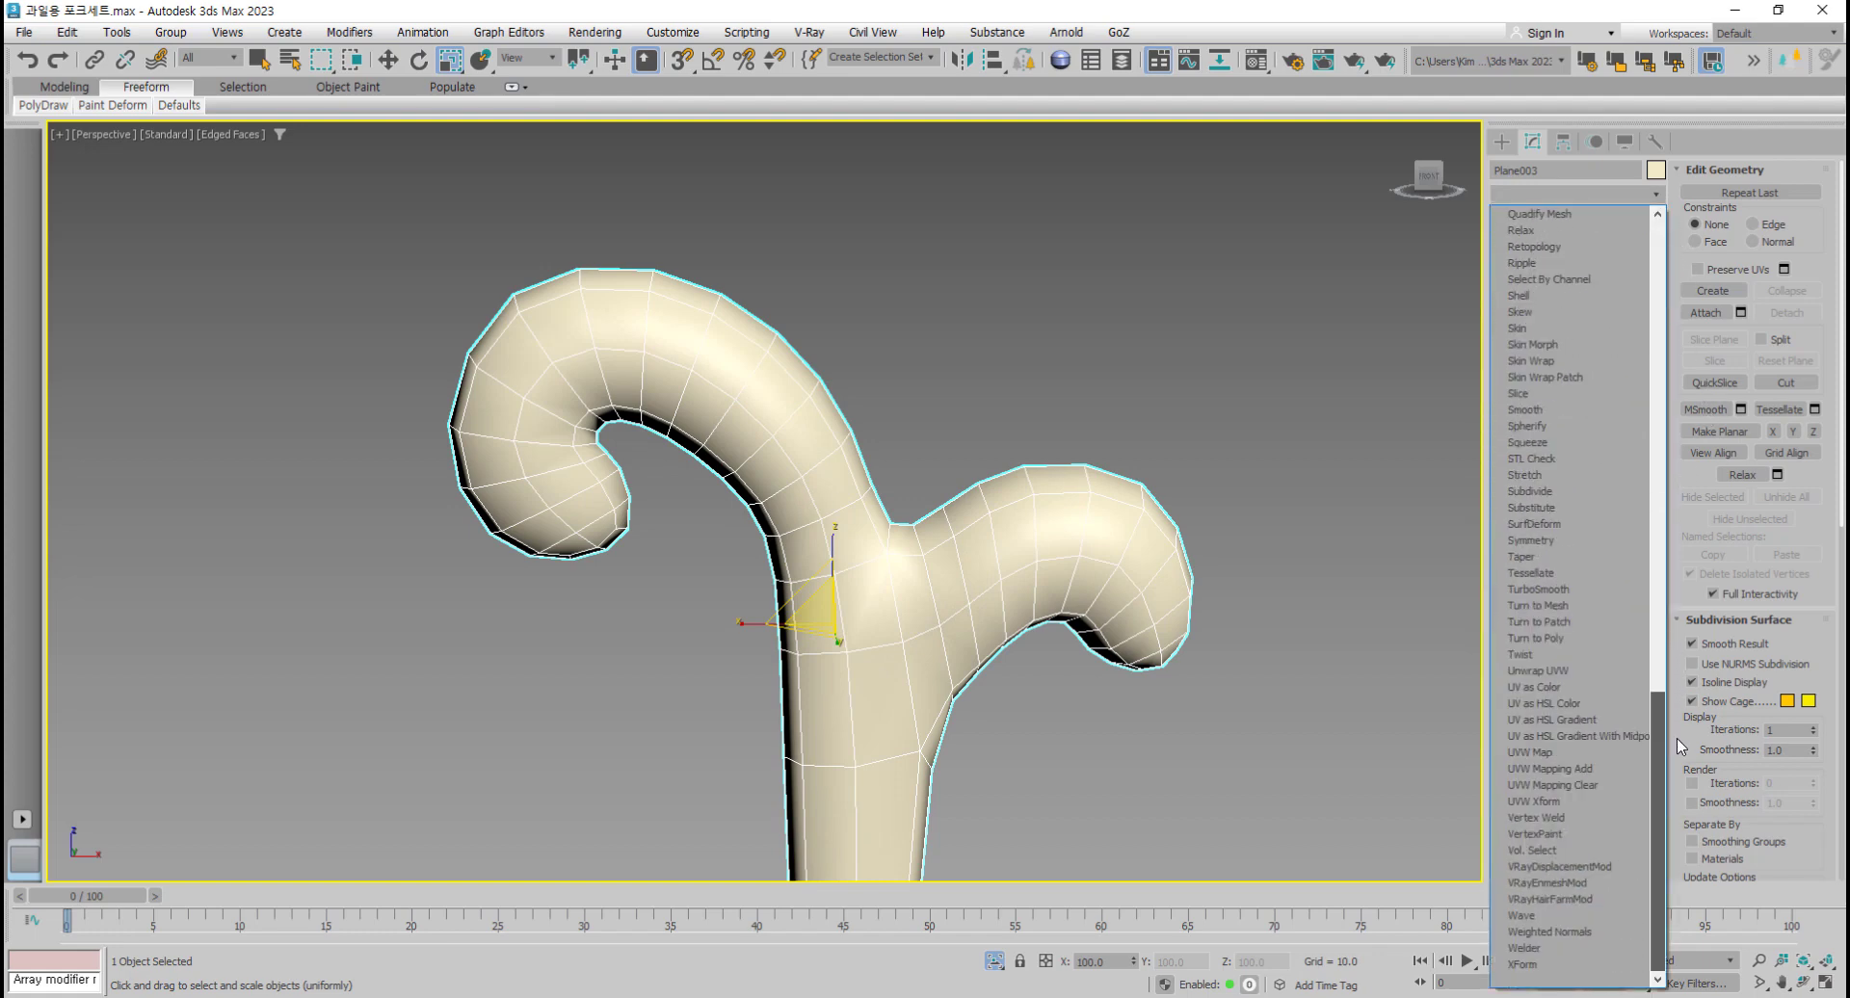
pyautogui.click(1586, 589)
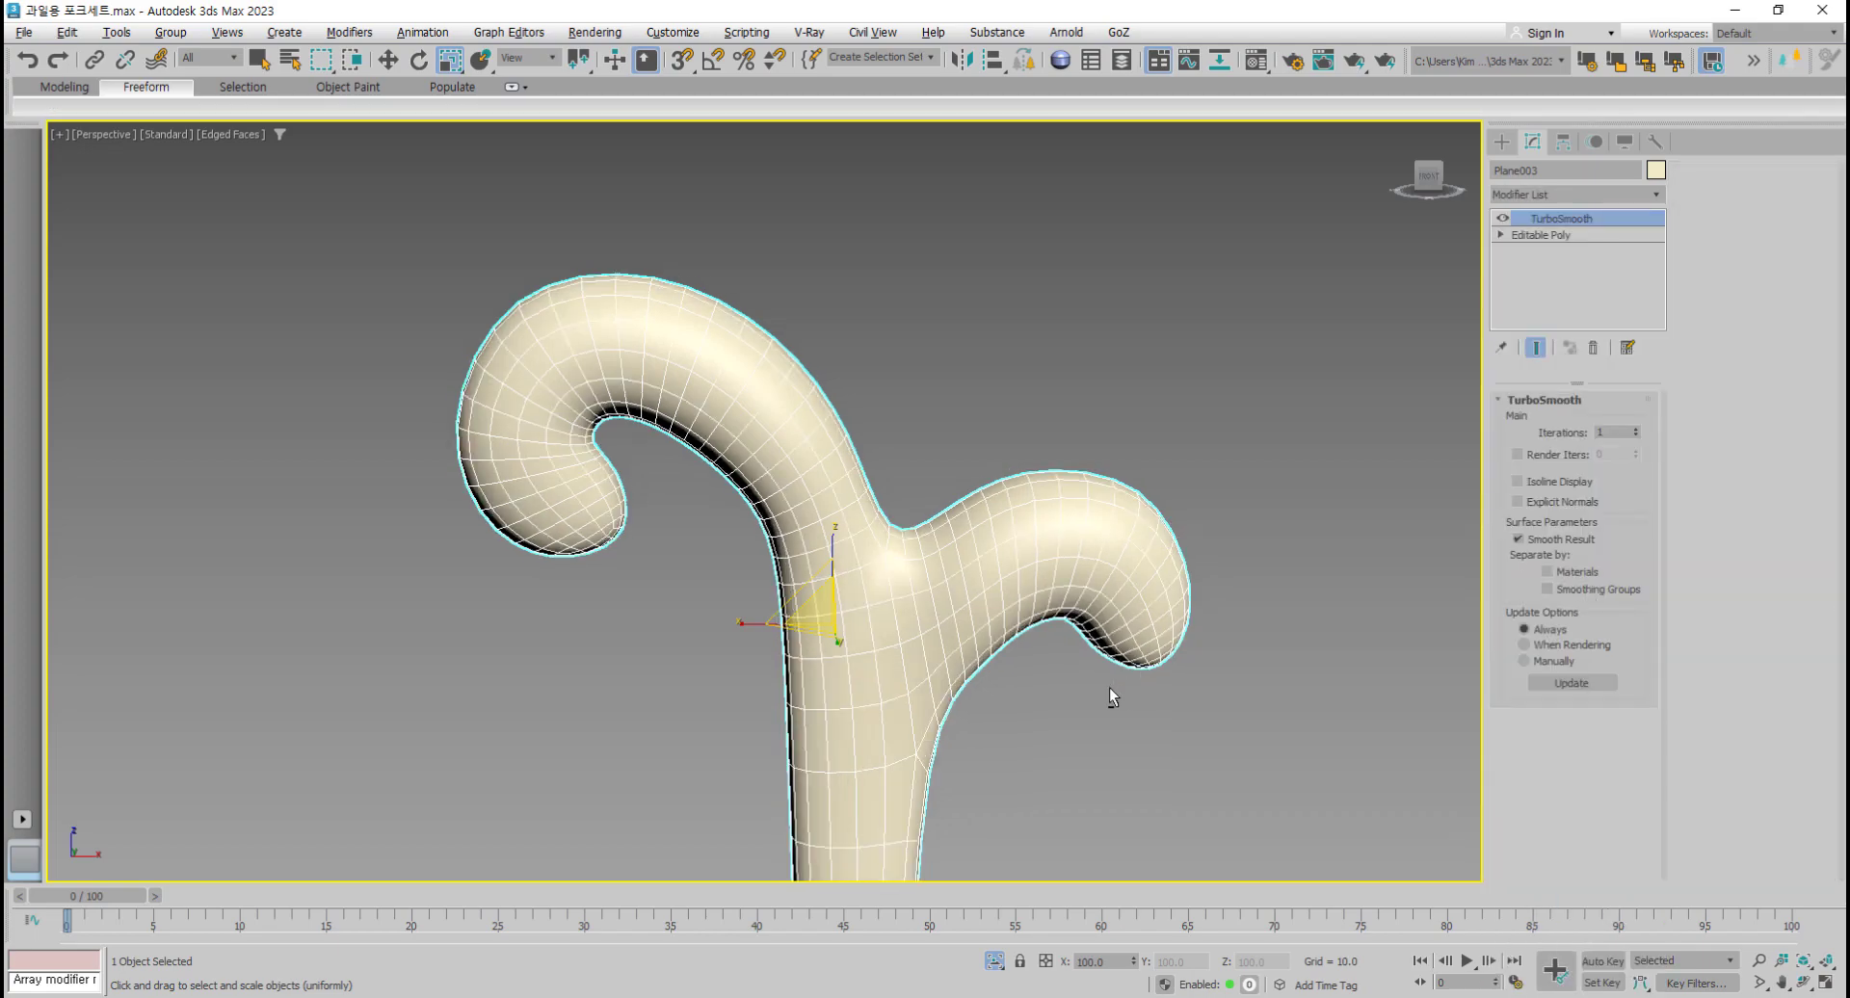
pyautogui.keyDown('alt'); pyautogui.moveTo(1108, 686); pyautogui.dragTo(1125, 584, button='middle'); pyautogui.keyUp('alt')
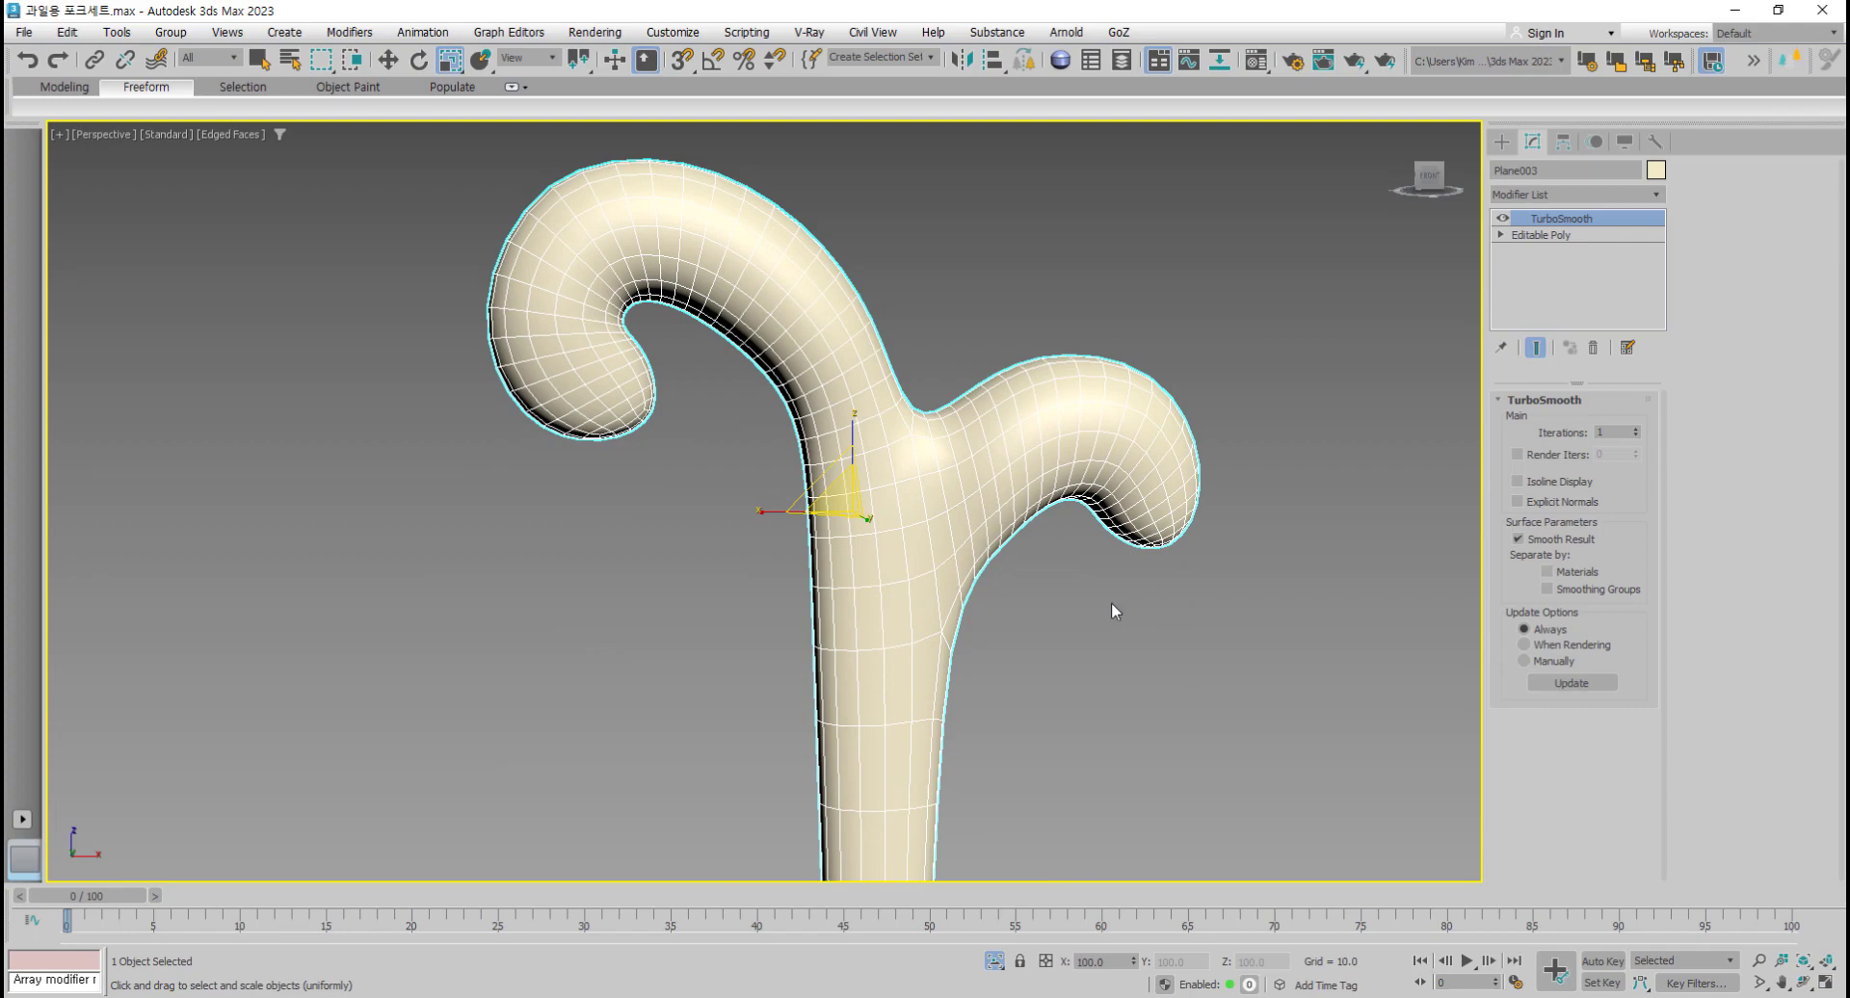
# Step: End the fork's isolation to bring back the reference photo and compare the curl junction with the wooden forks
pyautogui.click(994, 961)
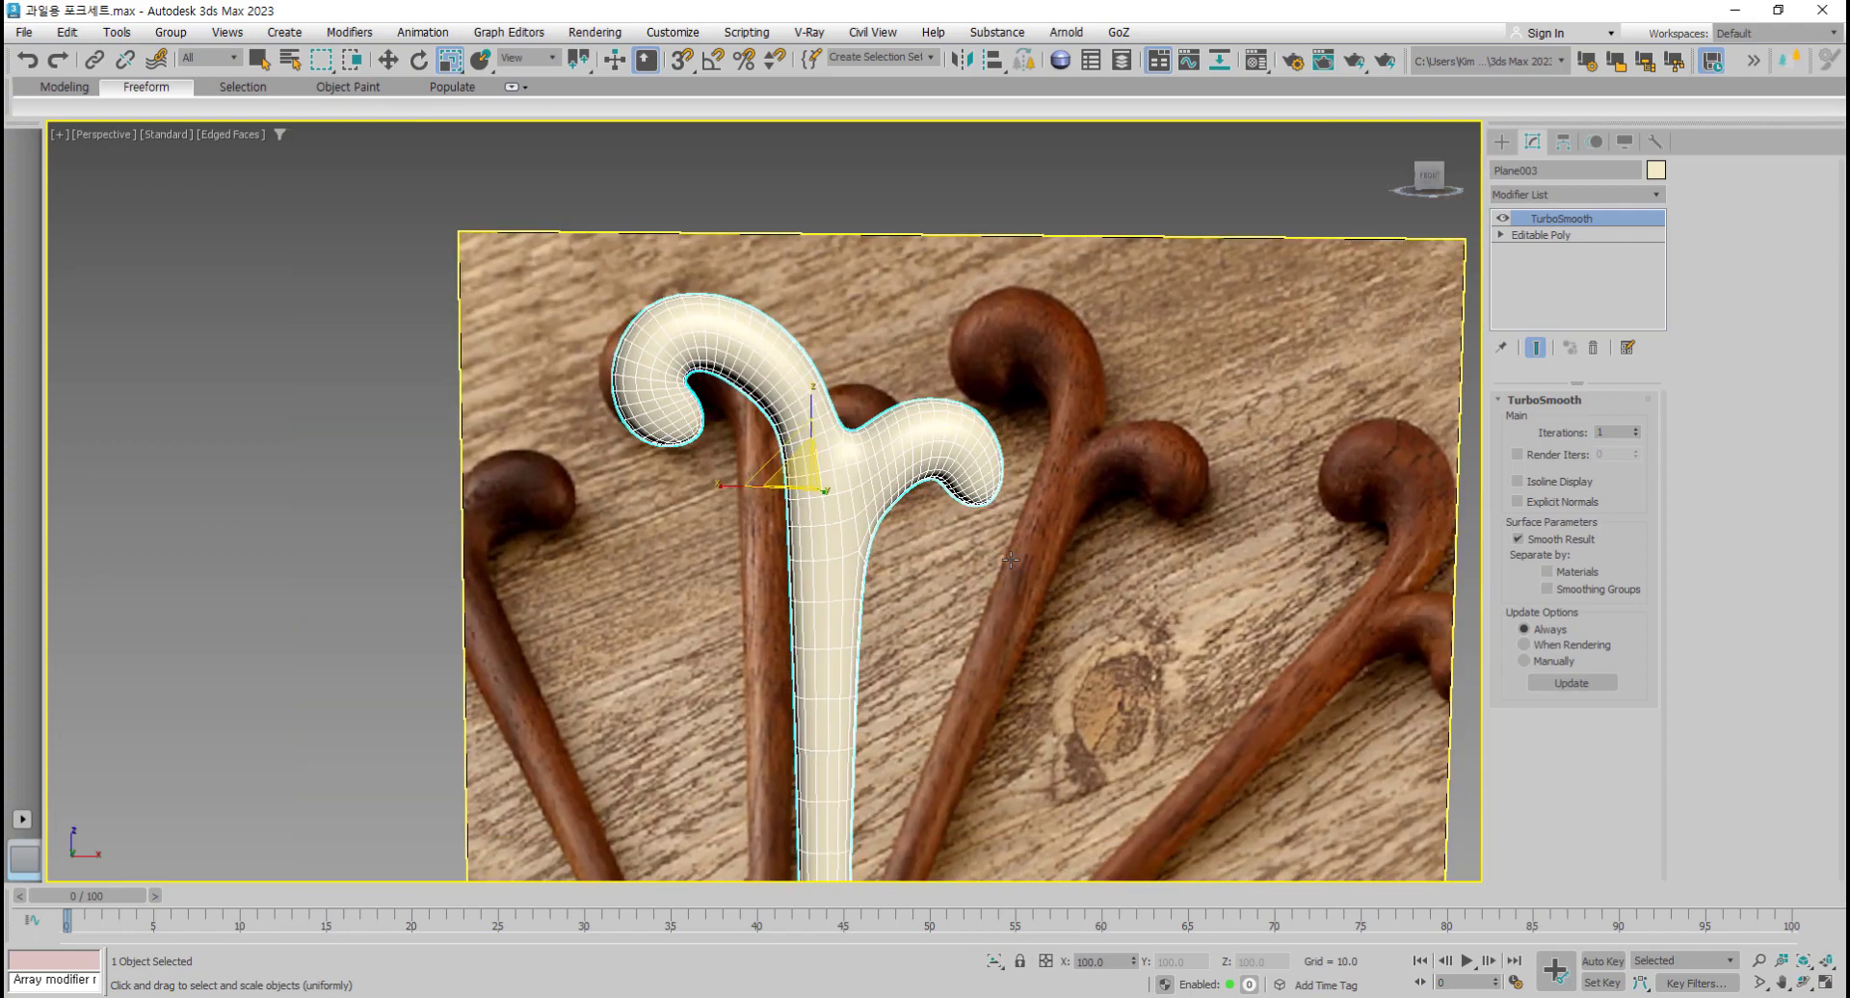
pyautogui.scroll(3, 1085, 536)
pyautogui.moveTo(1085, 534)
pyautogui.mouseDown(button='middle')
pyautogui.moveTo(1103, 588)
pyautogui.moveTo(1066, 557)
pyautogui.mouseUp(button='middle')
pyautogui.scroll(4, 708, 481)
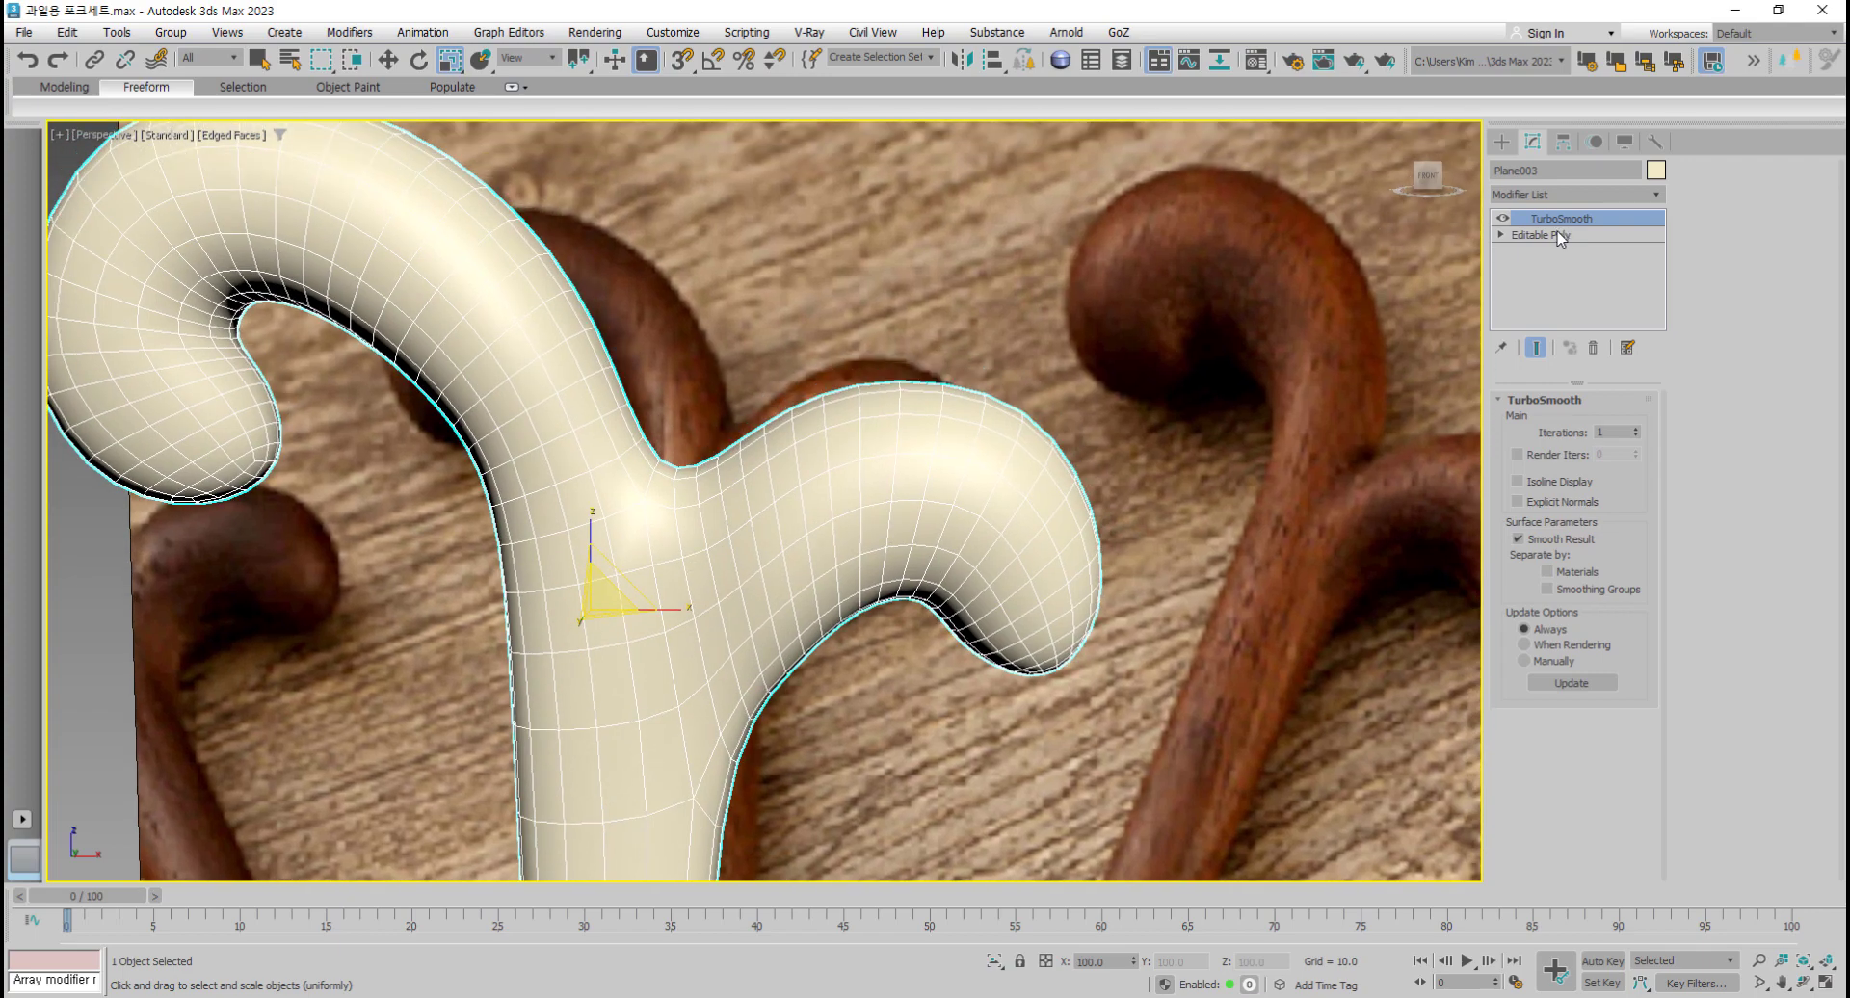
# Step: Open the fork's base Editable Poly for vertex editing and frame the small curl's junction in a maximized Front view
pyautogui.click(1553, 234)
pyautogui.click(1524, 422)
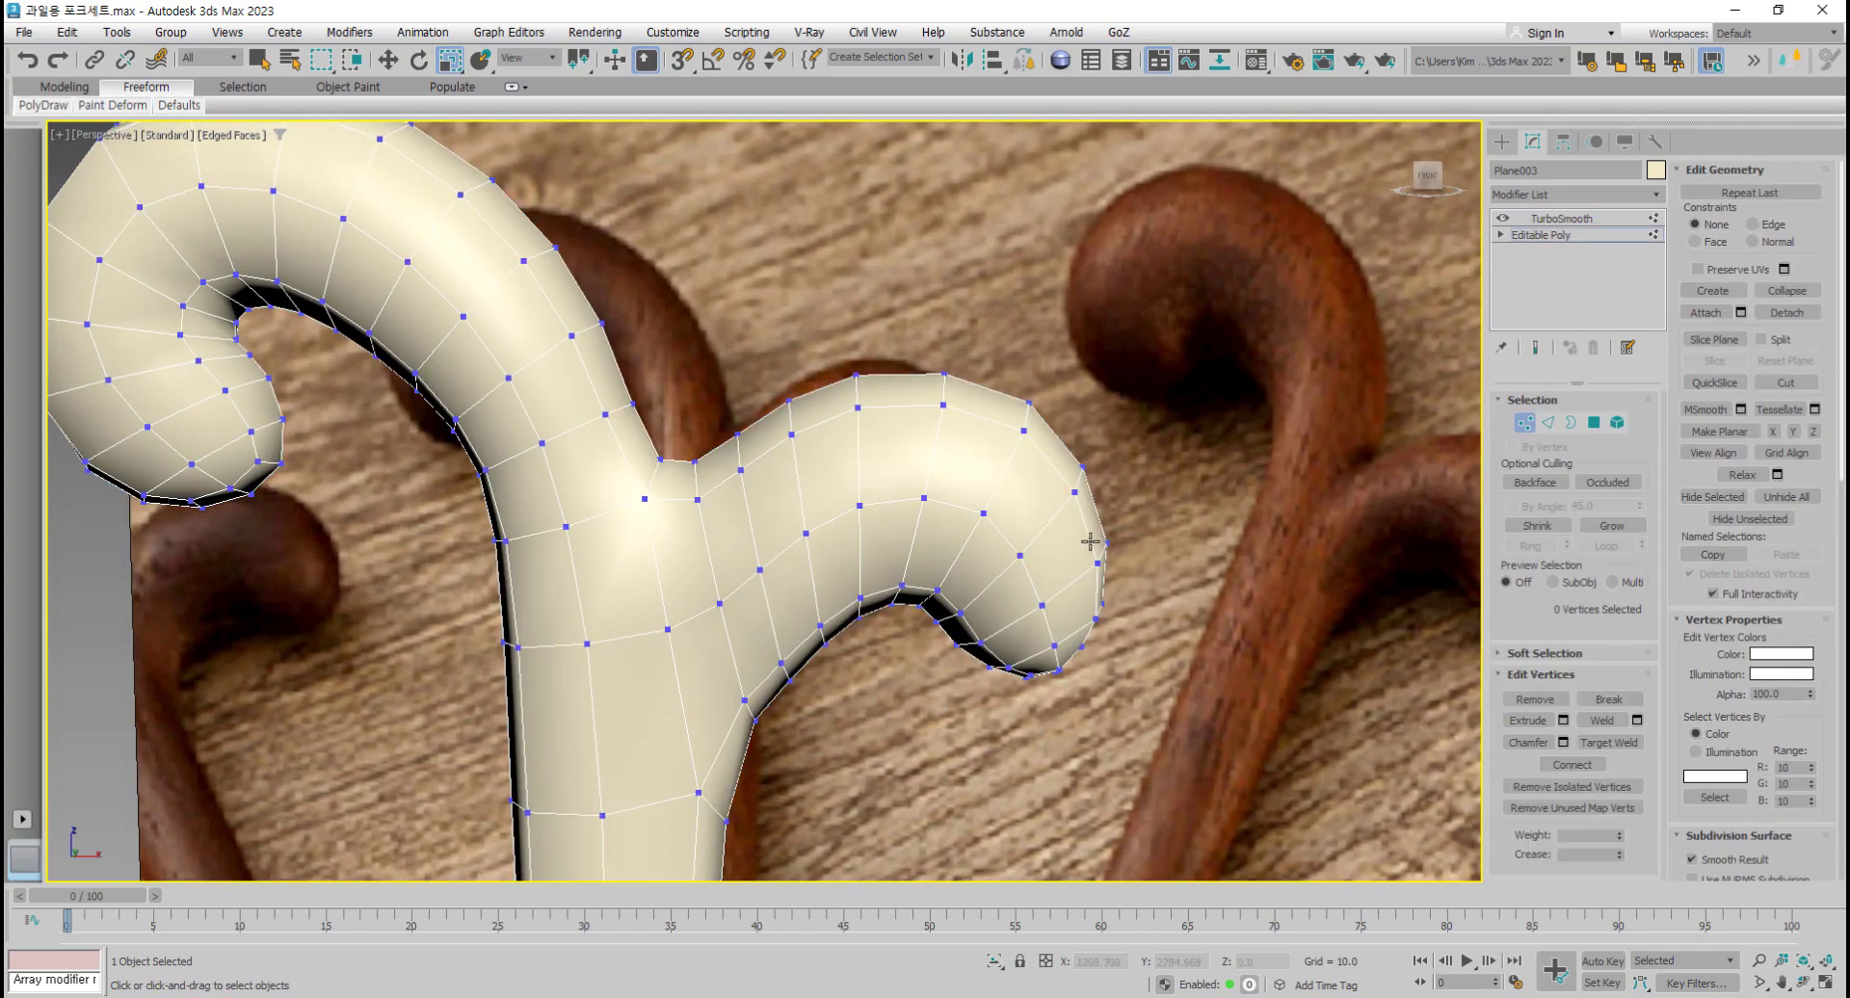
pyautogui.keyDown('alt'); pyautogui.moveTo(1090, 541); pyautogui.dragTo(1206, 533, button='middle'); pyautogui.keyUp('alt')
pyautogui.click(485, 530)
pyautogui.press('w')
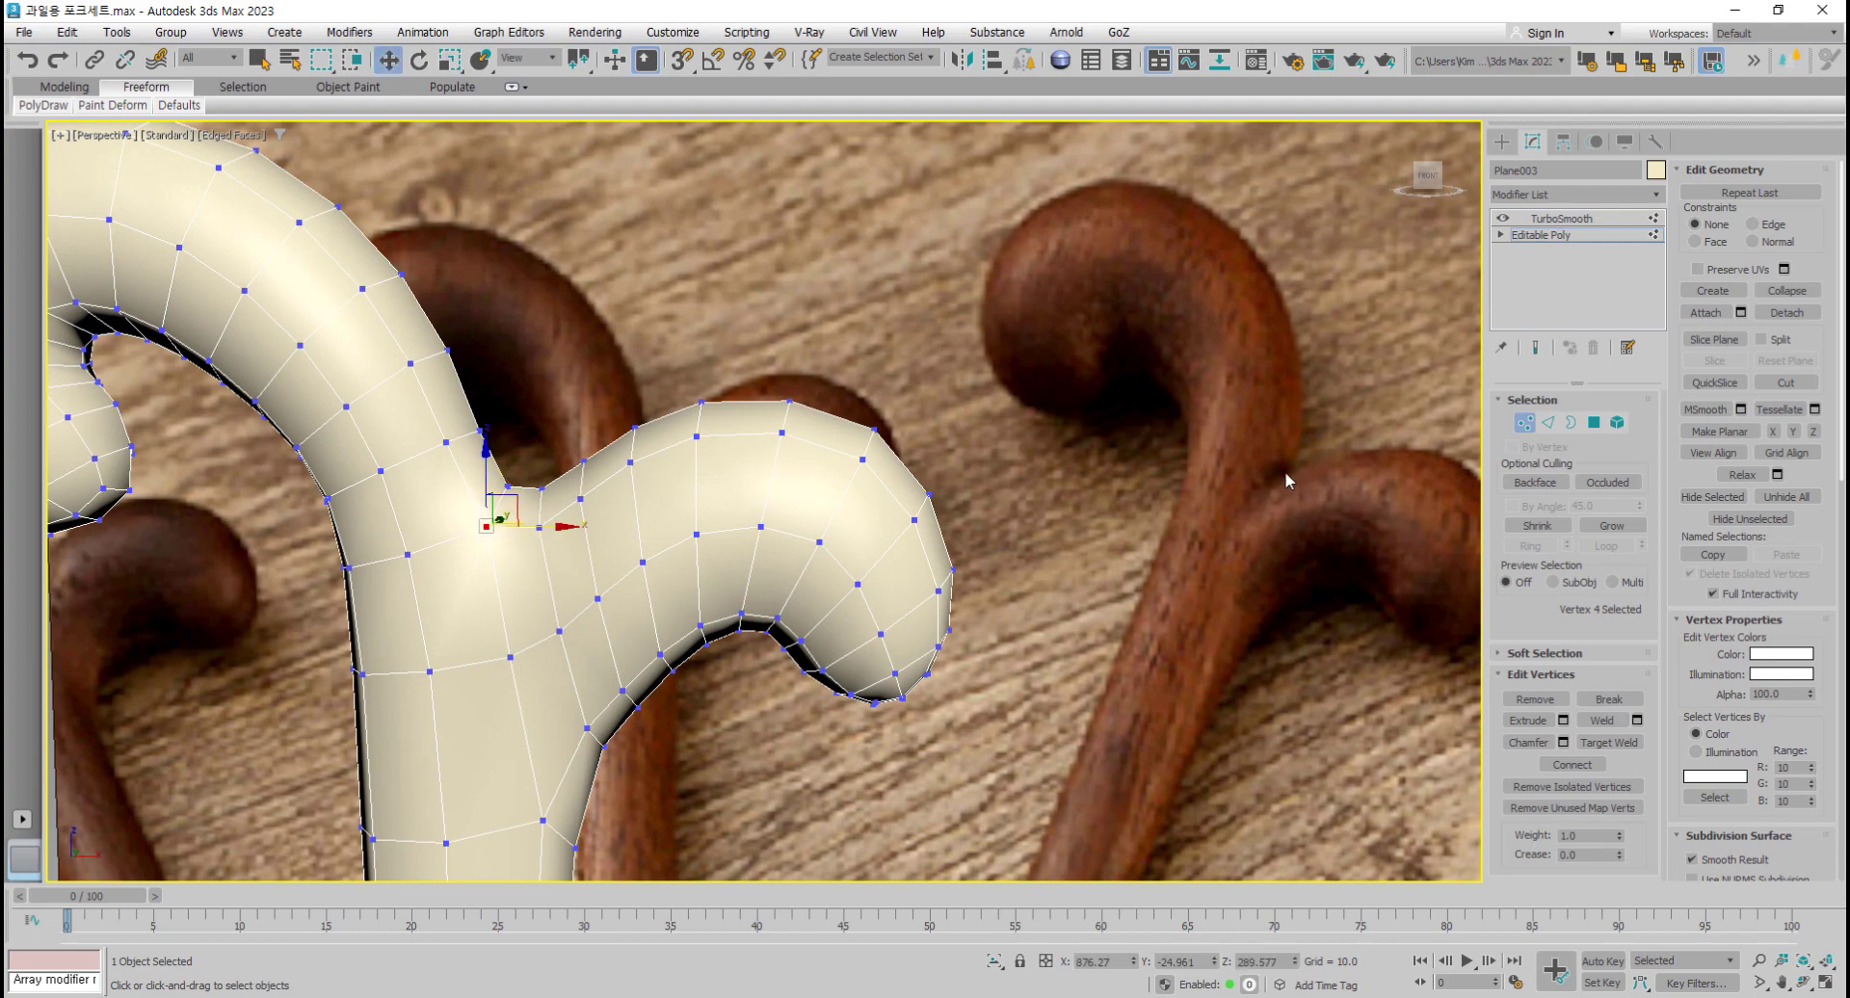
pyautogui.hotkey('alt', 'w')
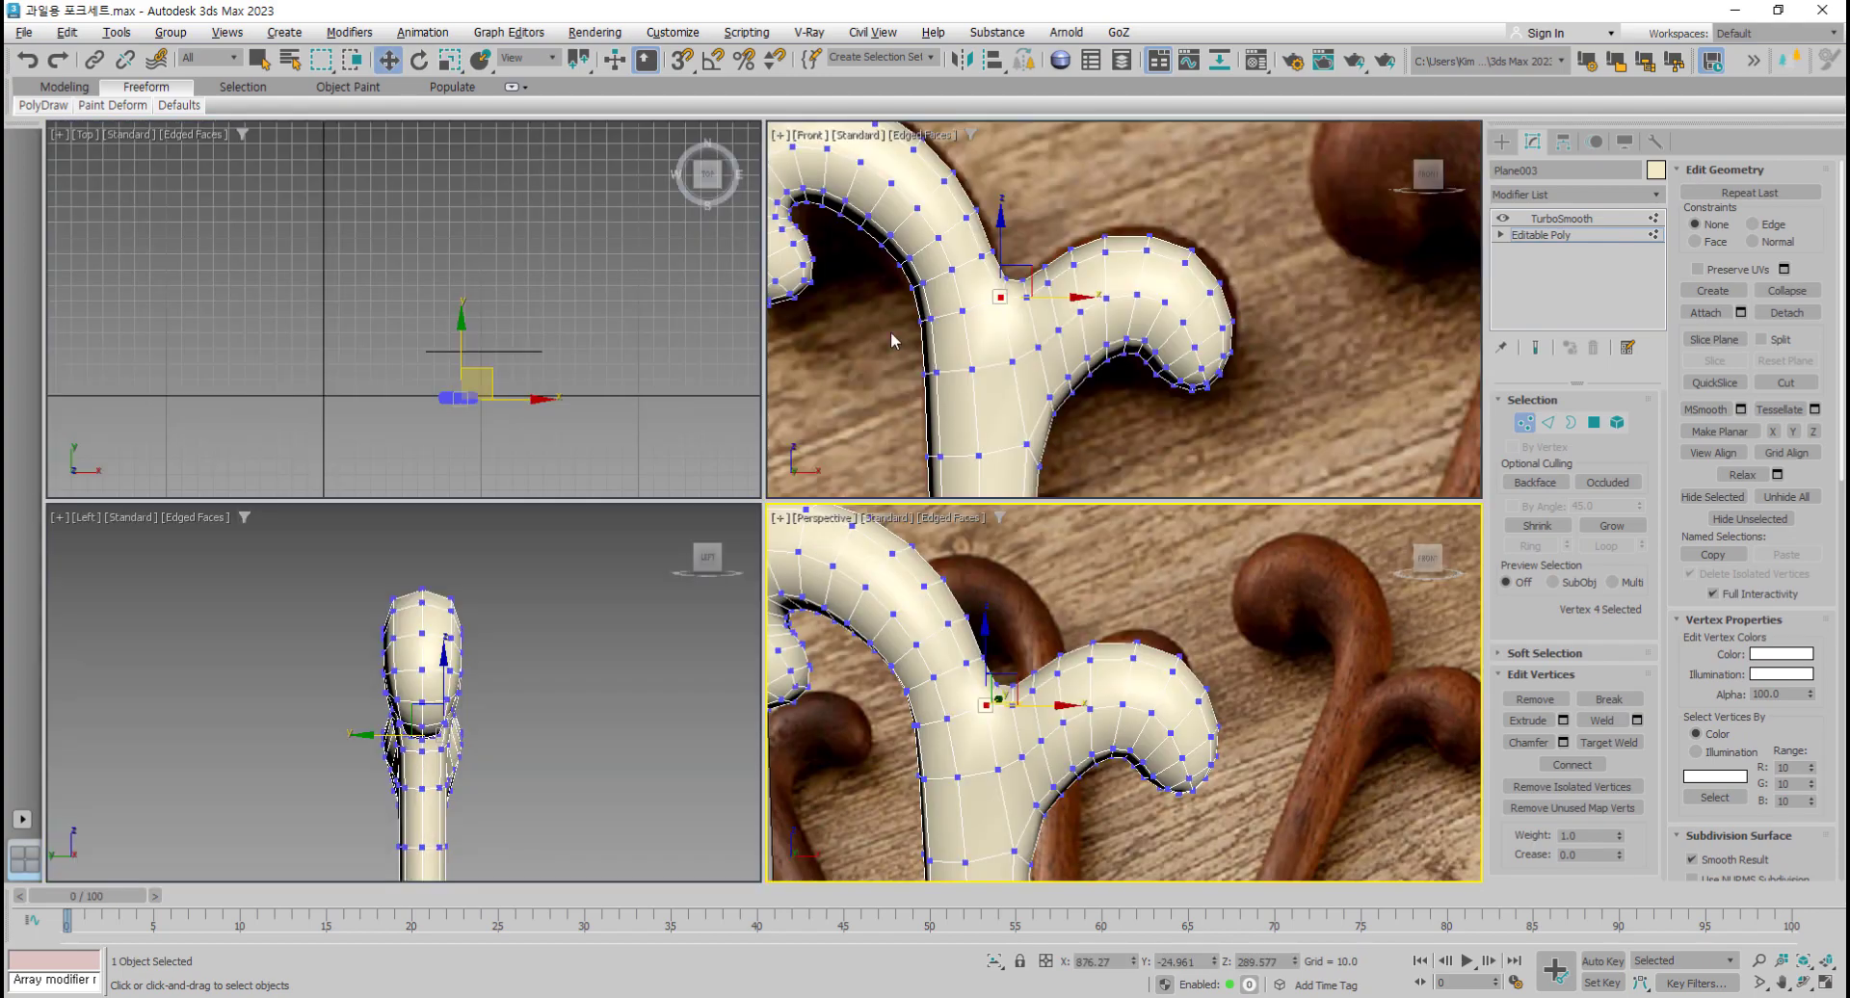
pyautogui.middleClick(1025, 318)
pyautogui.hotkey('alt', 'w')
pyautogui.moveTo(938, 325); pyautogui.dragTo(958, 328, button='middle')
pyautogui.scroll(4, 591, 488)
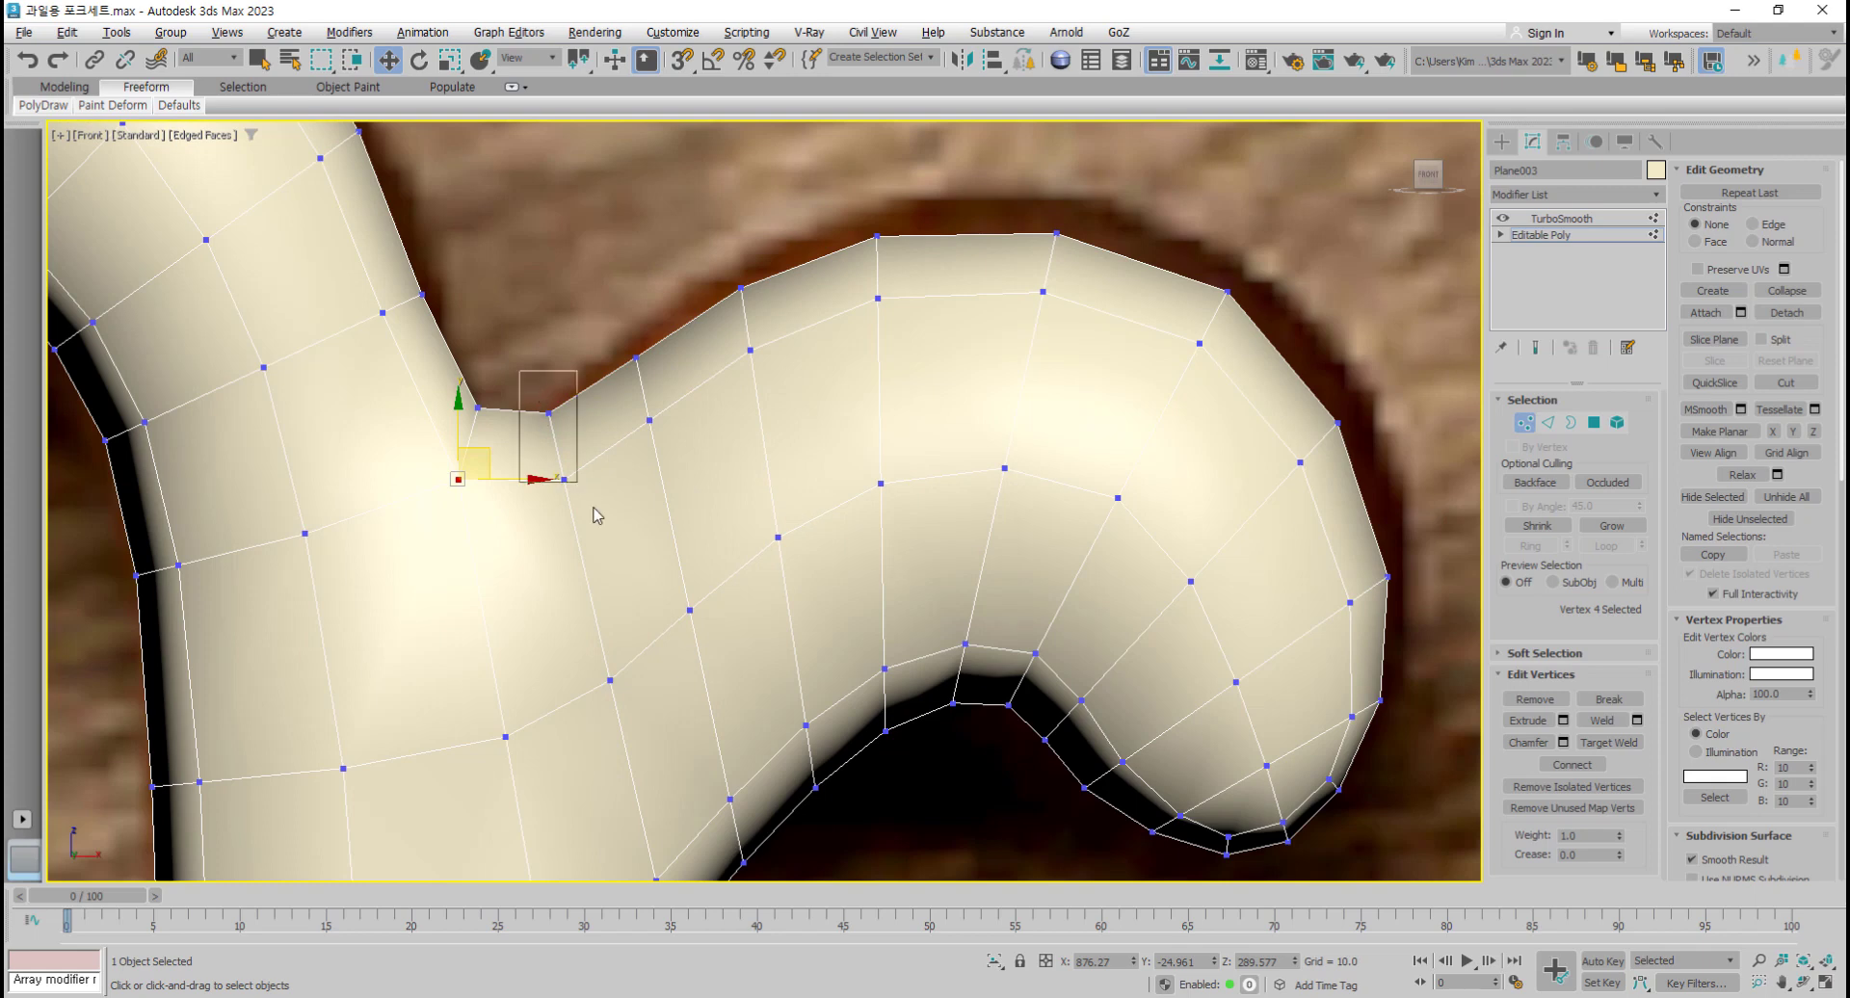
# Step: Move the vertices on both sides of the curl notch slightly toward each other, with the fork displayed see-through
pyautogui.moveTo(593, 507); pyautogui.dragTo(596, 511)
pyautogui.moveTo(590, 431); pyautogui.dragTo(582, 435)
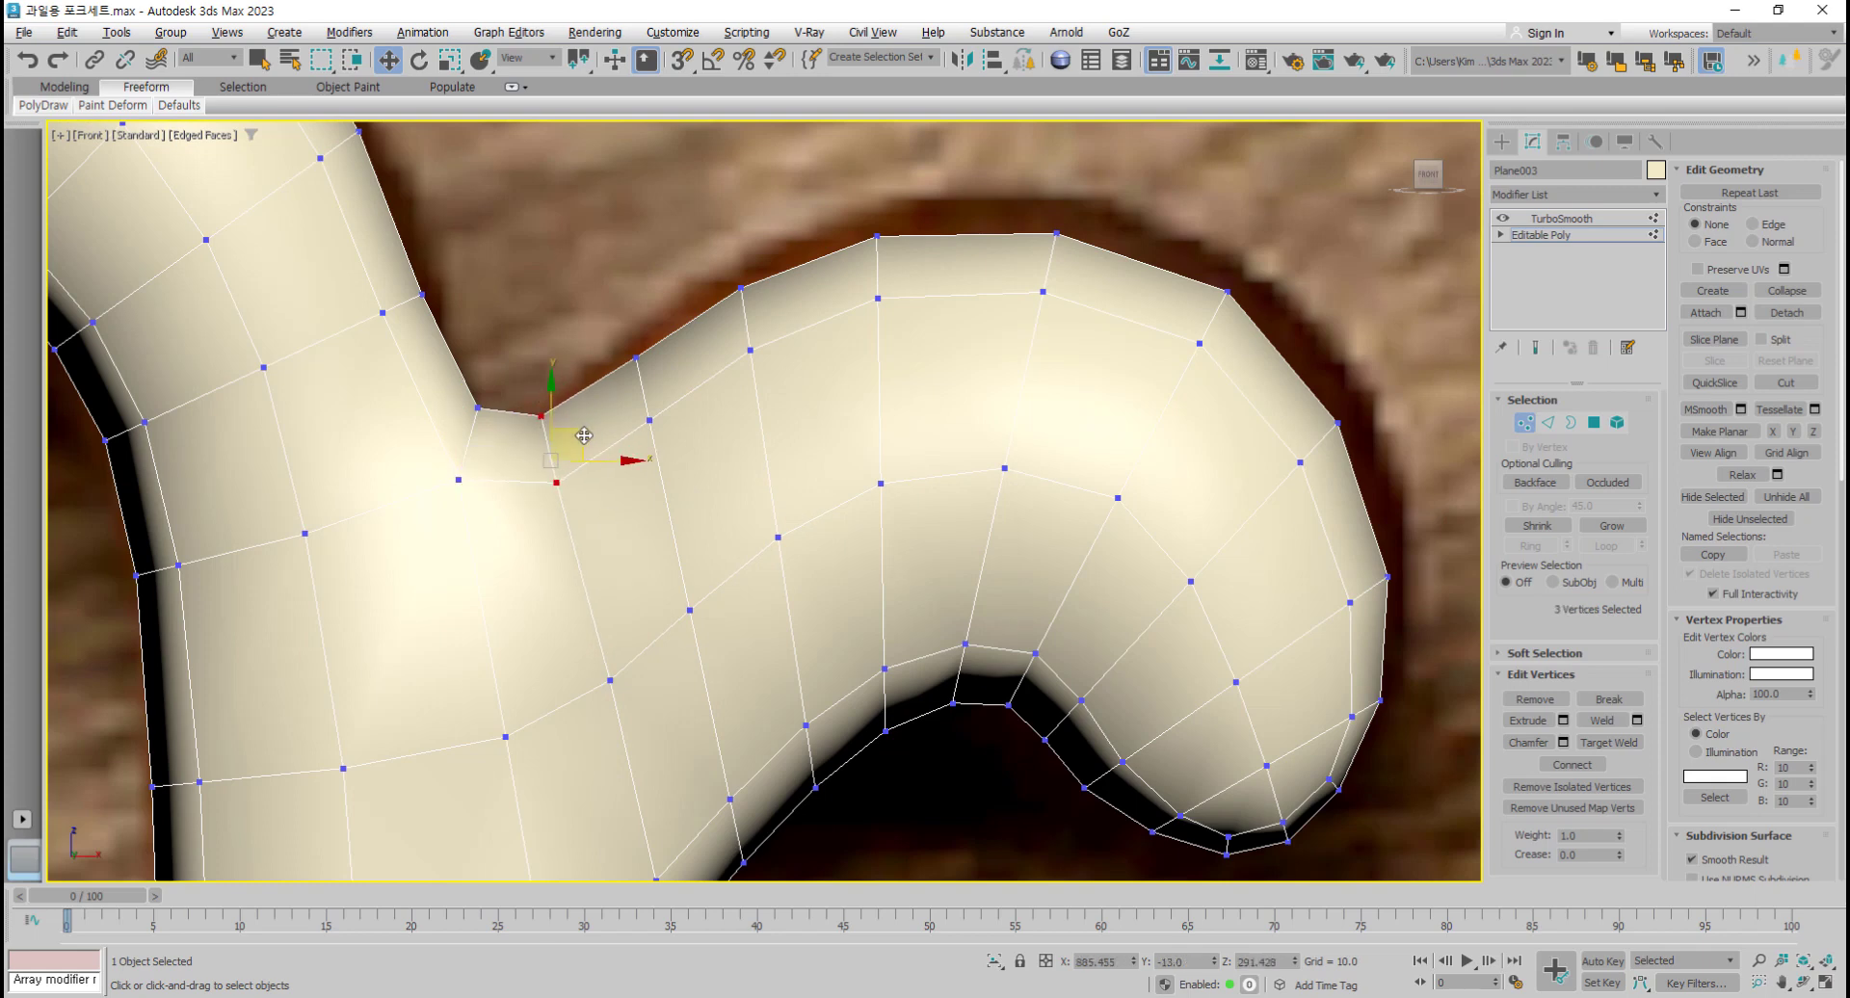
pyautogui.hotkey('alt', 'x')
pyautogui.moveTo(420, 458); pyautogui.dragTo(512, 479)
pyautogui.click(478, 410)
pyautogui.moveTo(519, 394); pyautogui.dragTo(536, 401)
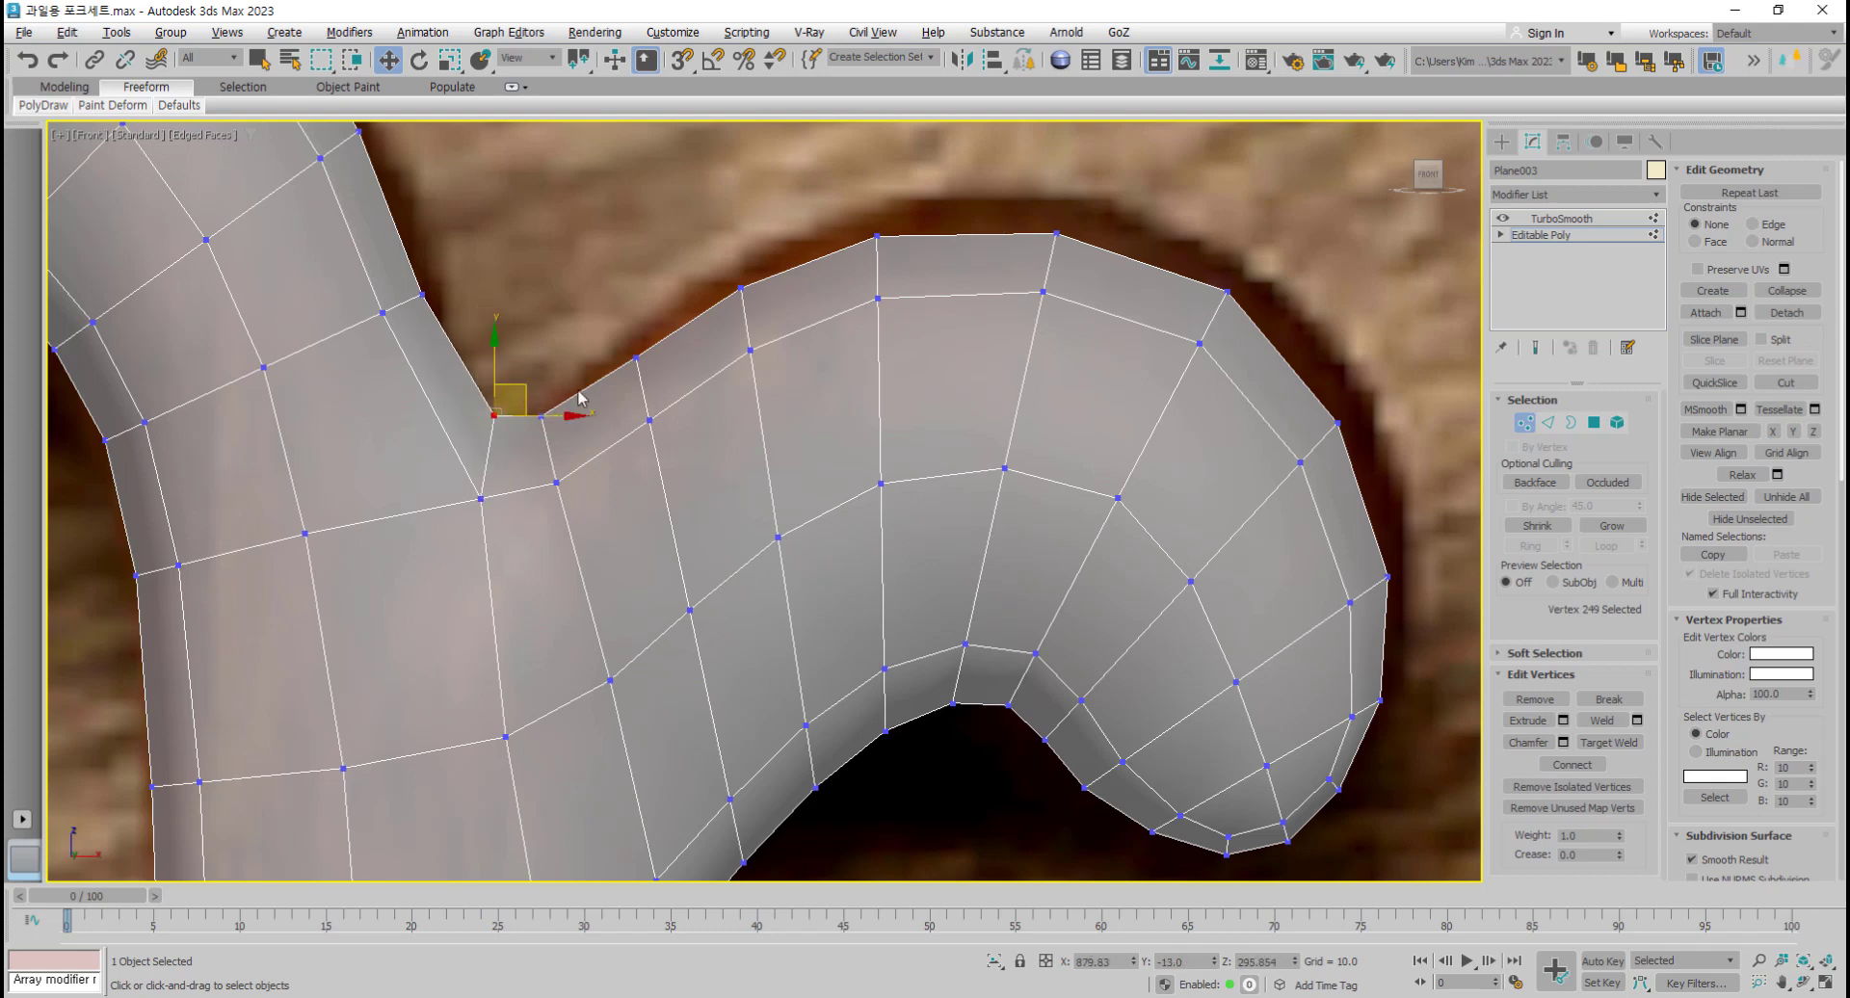
# Step: Tighten the curl notch further by shifting its small-curl side vertices inward and lowering its stem-side vertices
pyautogui.moveTo(532, 511); pyautogui.dragTo(530, 511)
pyautogui.moveTo(576, 431); pyautogui.dragTo(556, 441)
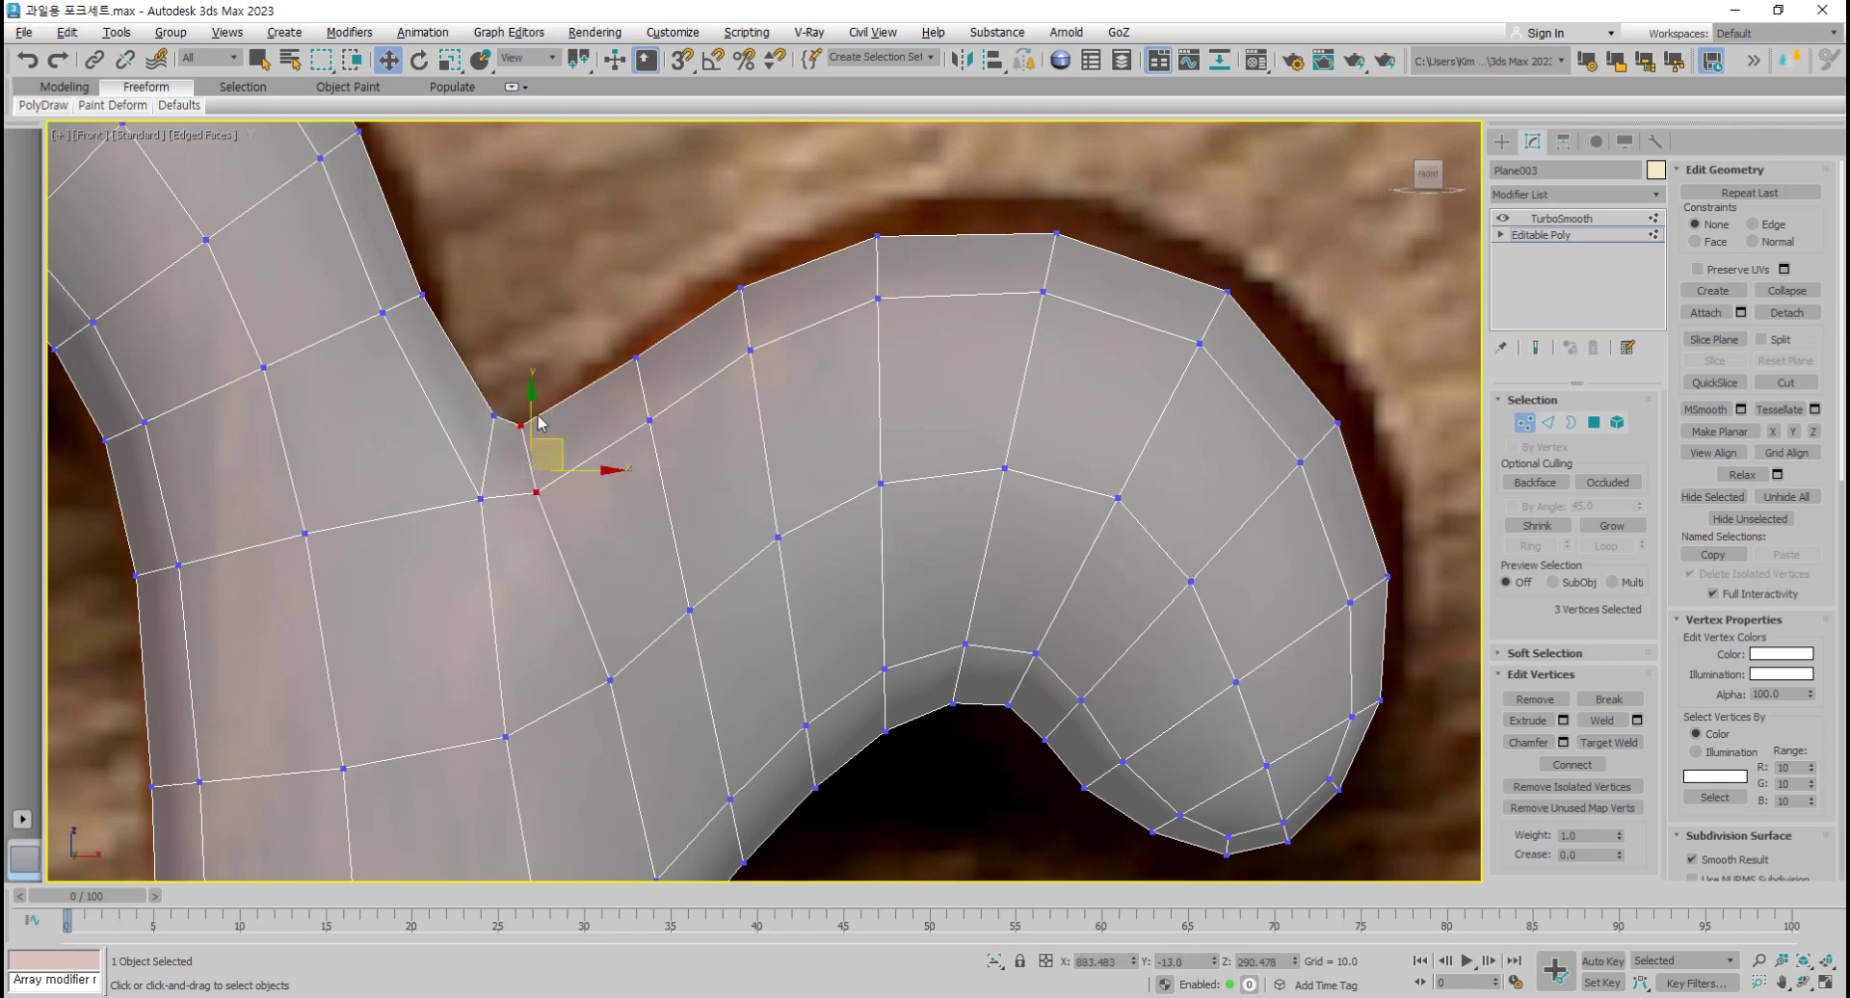
pyautogui.moveTo(480, 373); pyautogui.dragTo(509, 526)
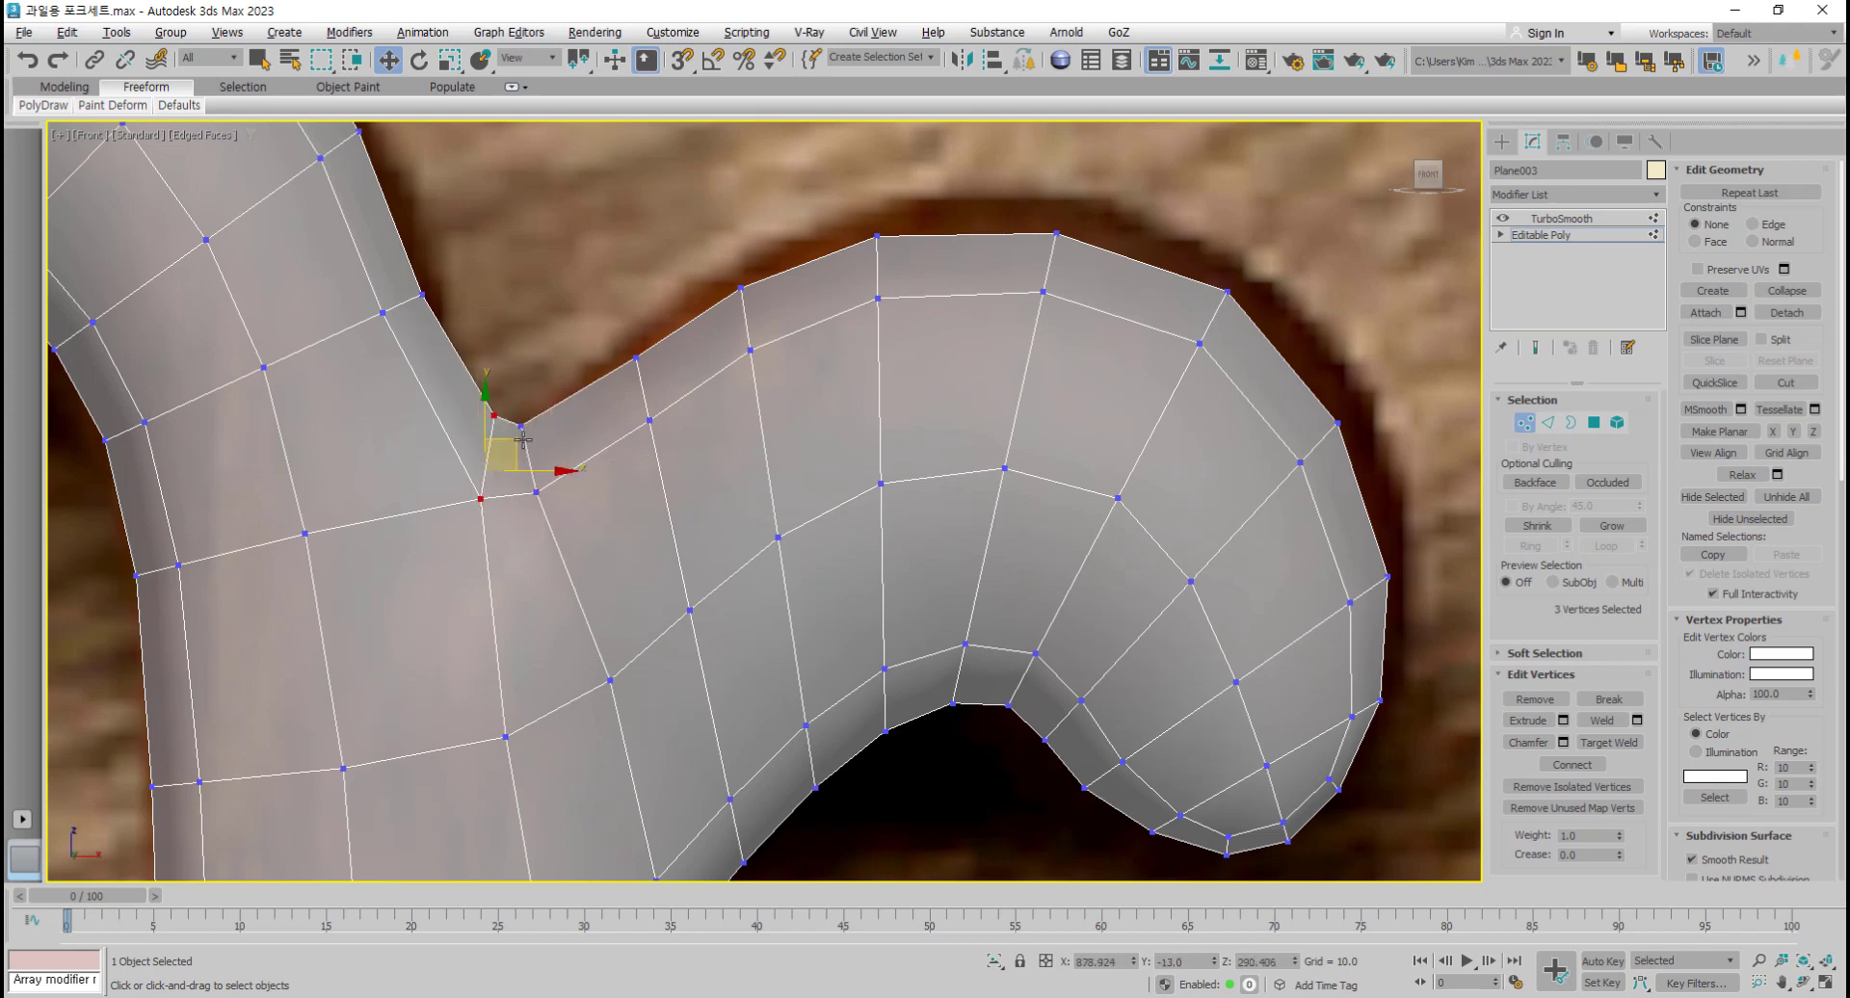
pyautogui.moveTo(515, 444); pyautogui.dragTo(515, 460)
pyautogui.moveTo(631, 634); pyautogui.dragTo(625, 669)
pyautogui.click(643, 646)
pyautogui.scroll(-4, 643, 653)
pyautogui.moveTo(643, 653); pyautogui.dragTo(627, 527, button='middle')
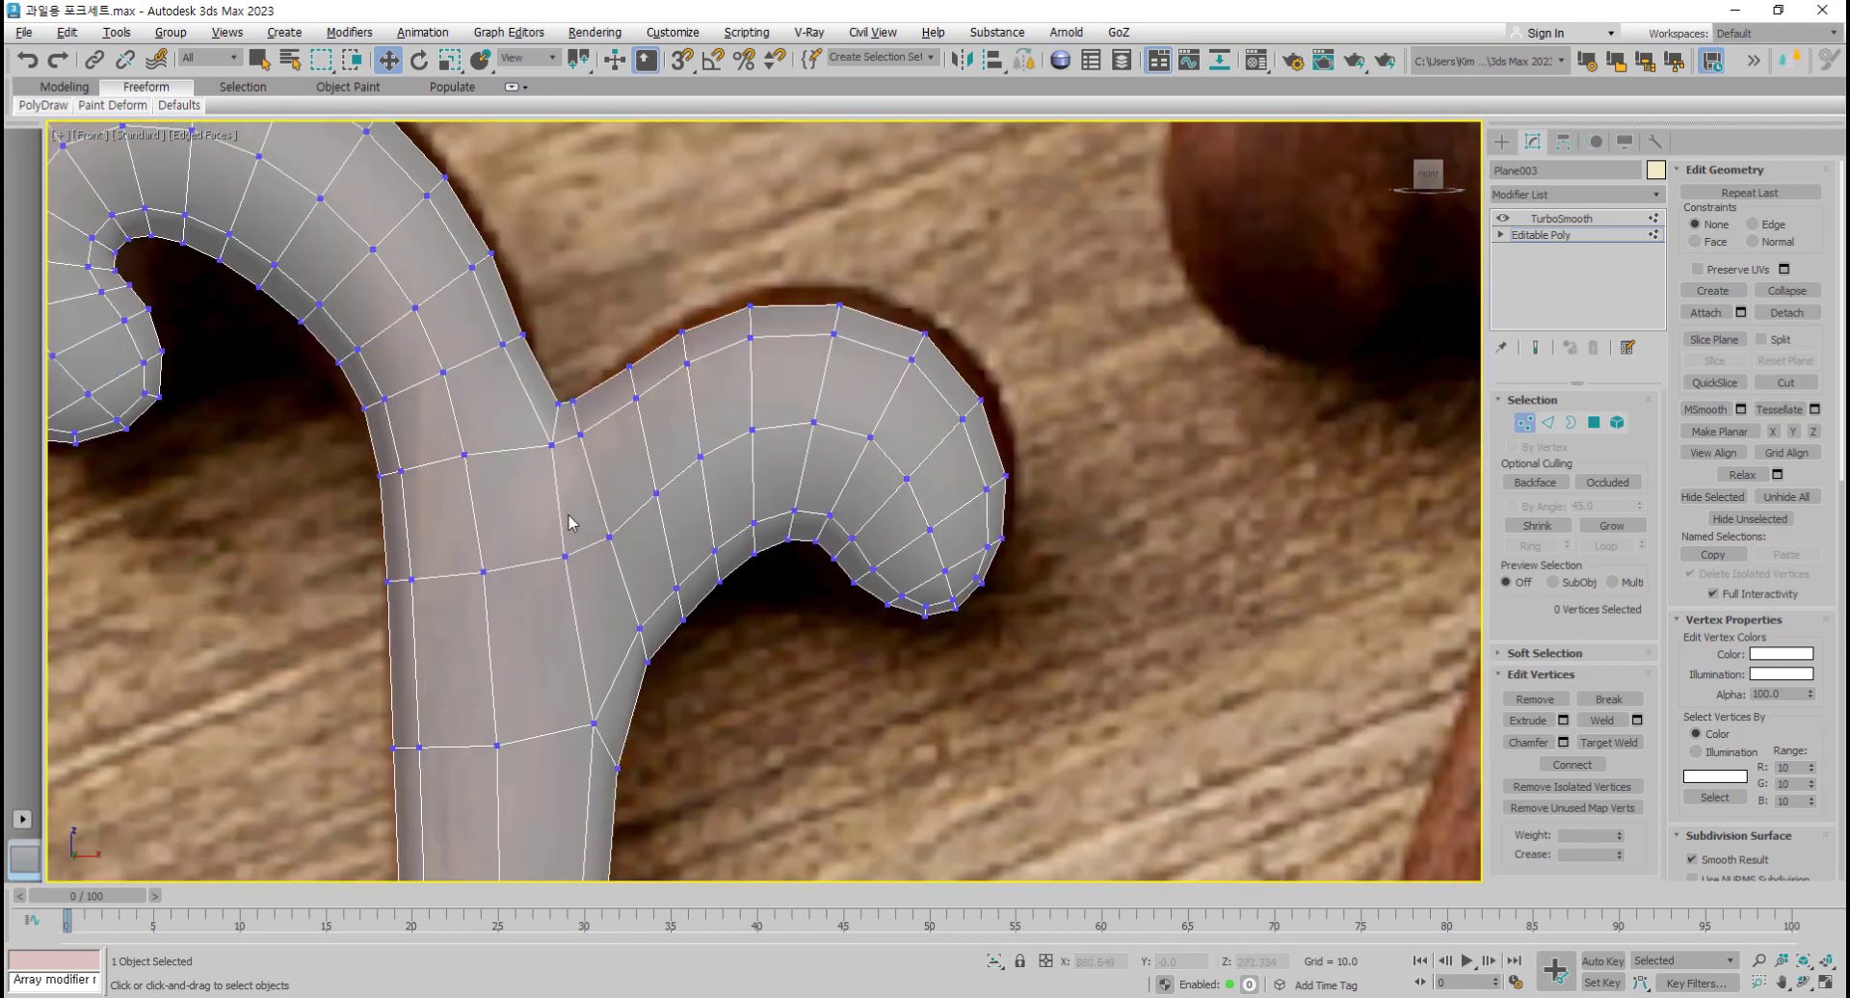
# Step: Show the smoothed end result while editing and shift the vertices just below the curl notch toward the stem
pyautogui.click(1536, 349)
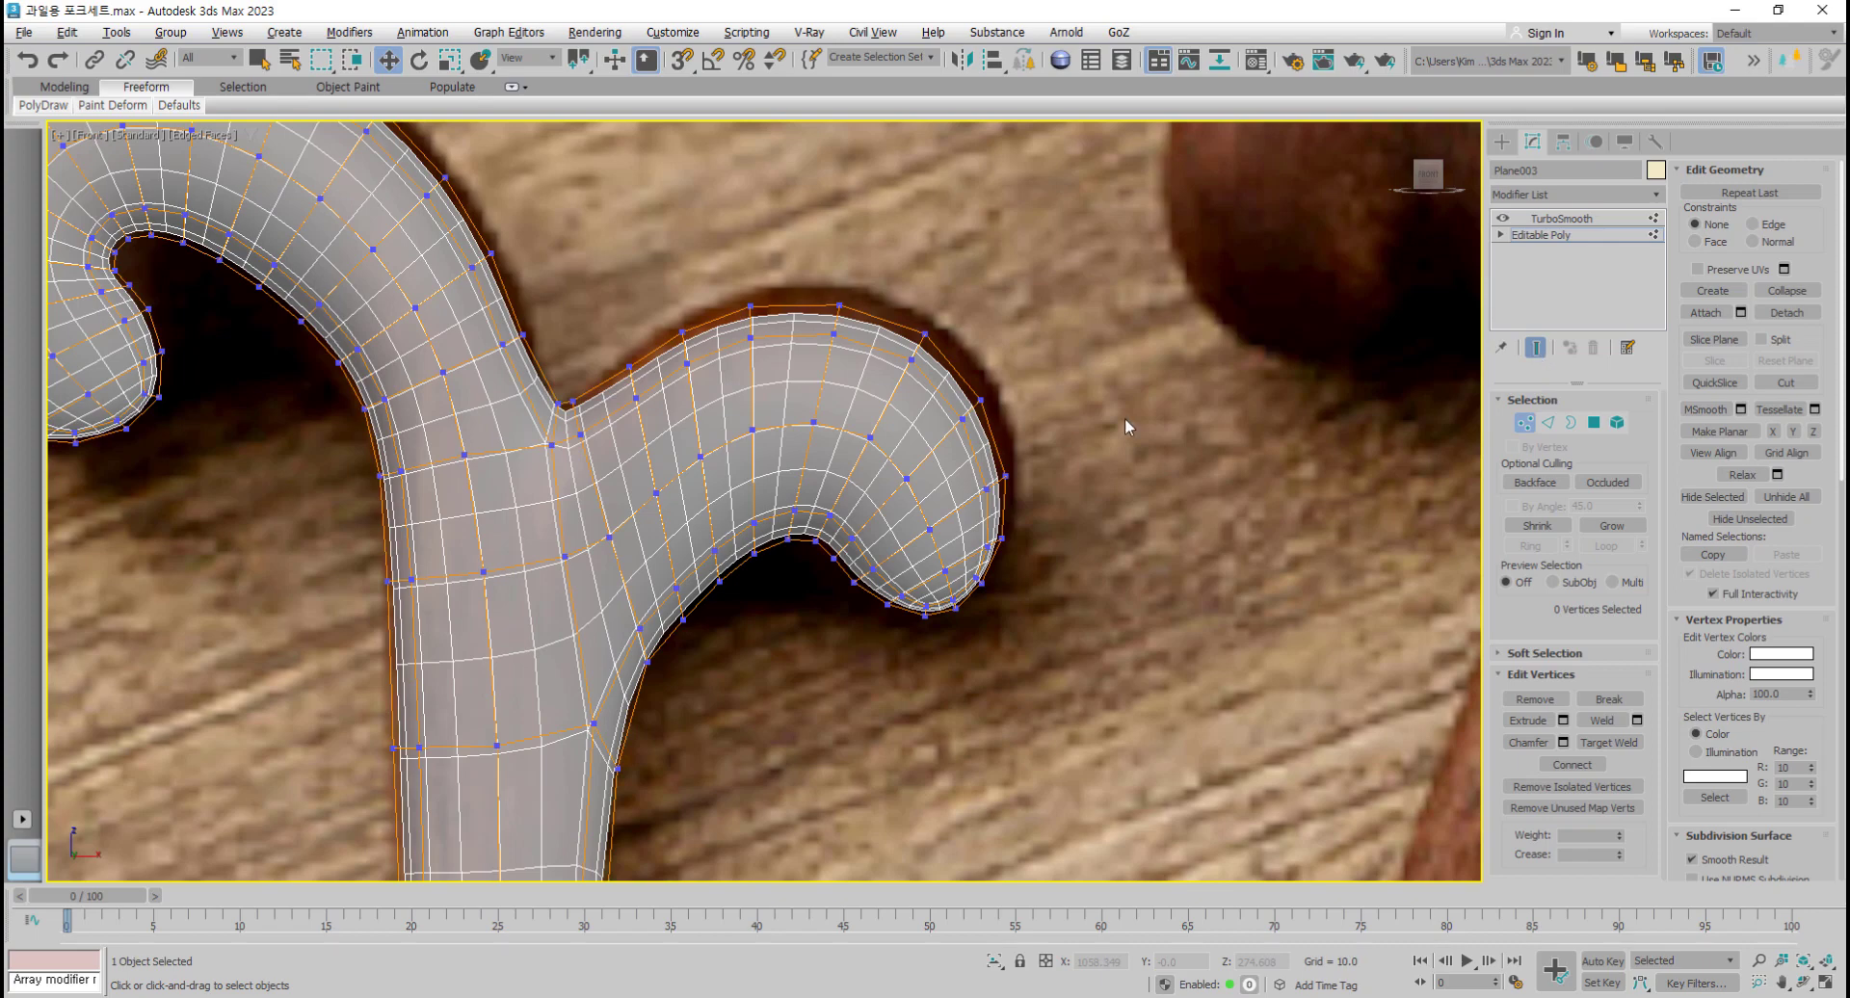
pyautogui.scroll(4, 626, 453)
pyautogui.moveTo(529, 409); pyautogui.dragTo(566, 402)
pyautogui.moveTo(588, 569); pyautogui.dragTo(641, 663)
pyautogui.moveTo(632, 596); pyautogui.dragTo(597, 570)
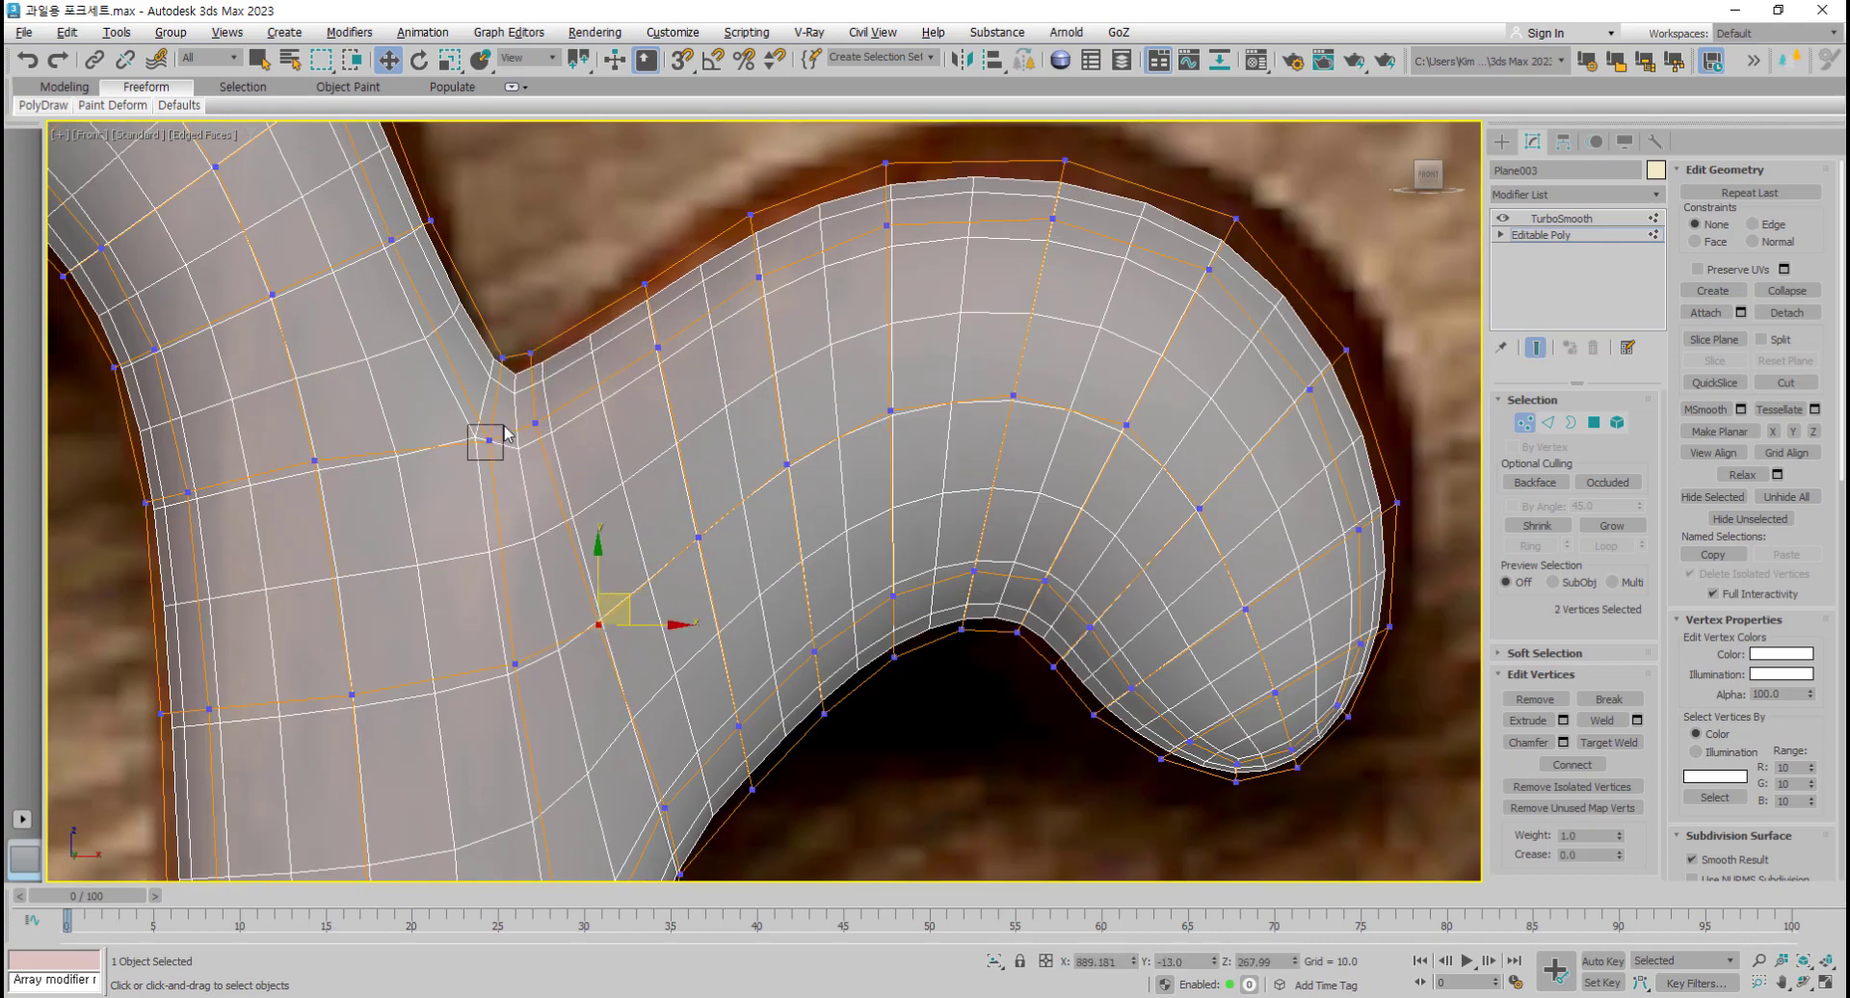
pyautogui.click(556, 433)
pyautogui.scroll(-3, 525, 436)
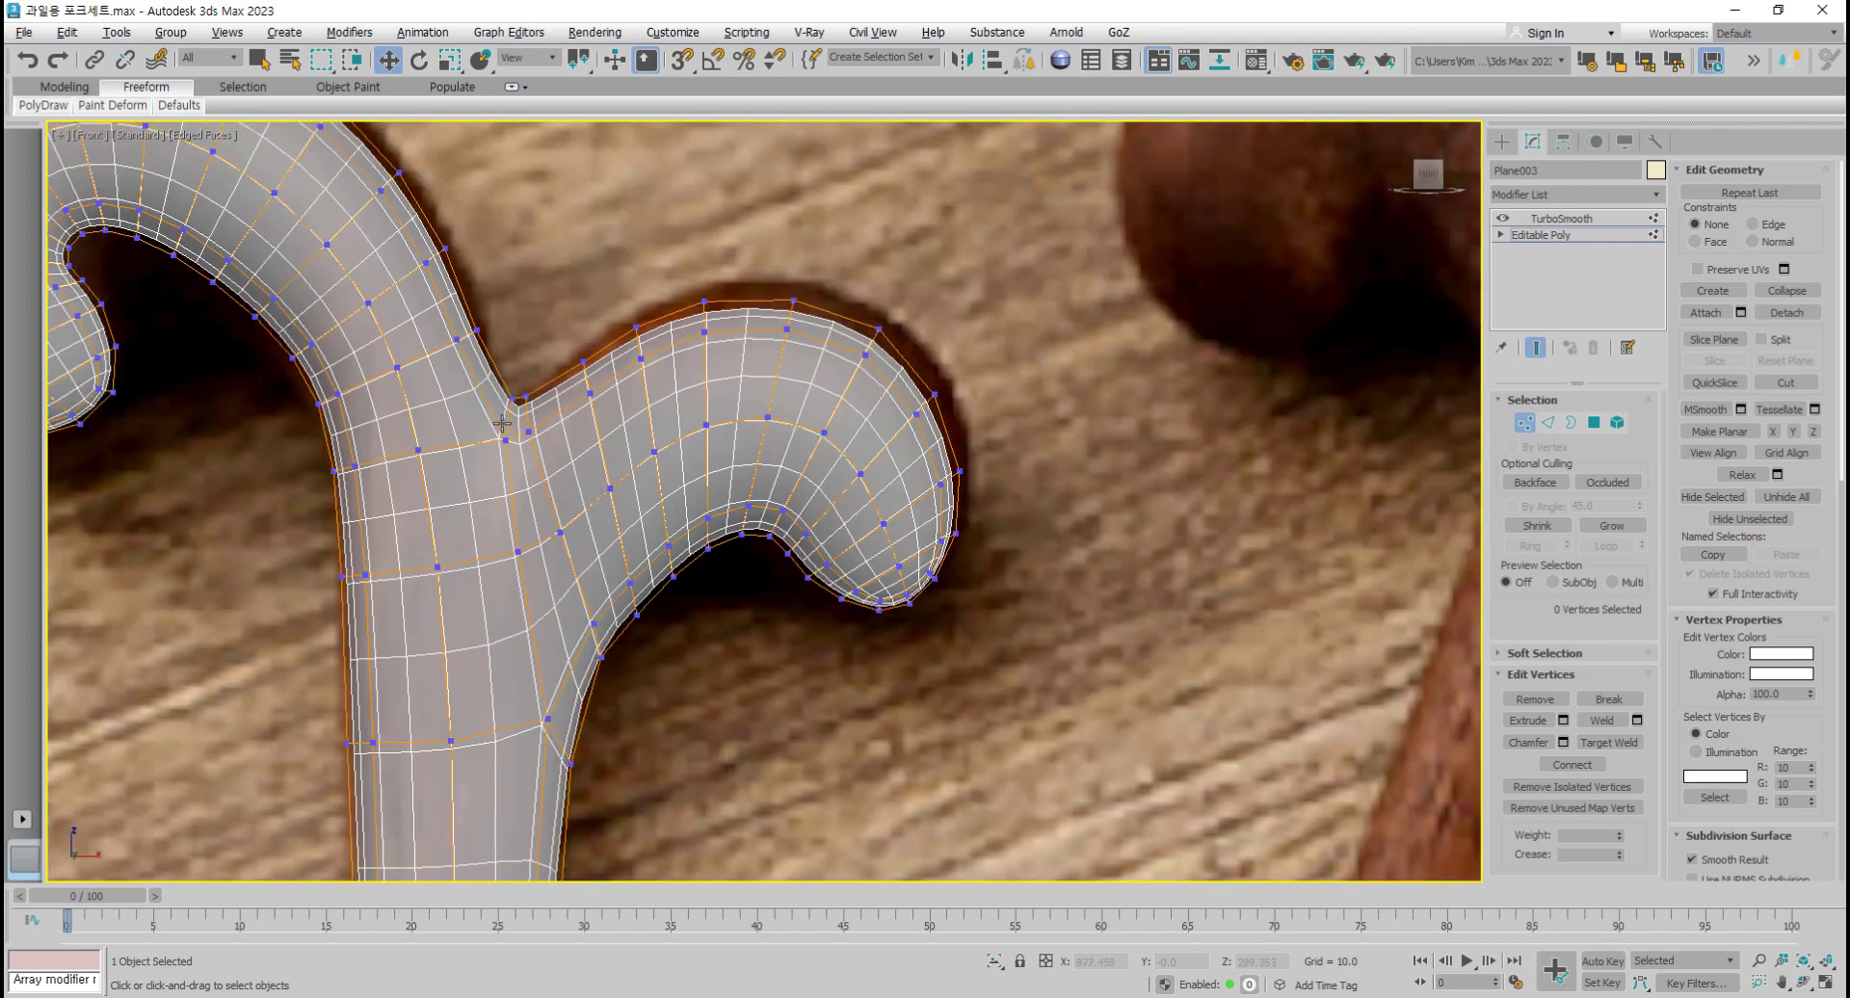
pyautogui.scroll(2, 527, 436)
# Step: Leave vertex editing and compare the TurboSmooth result of both curls with the reference photo
pyautogui.click(1524, 422)
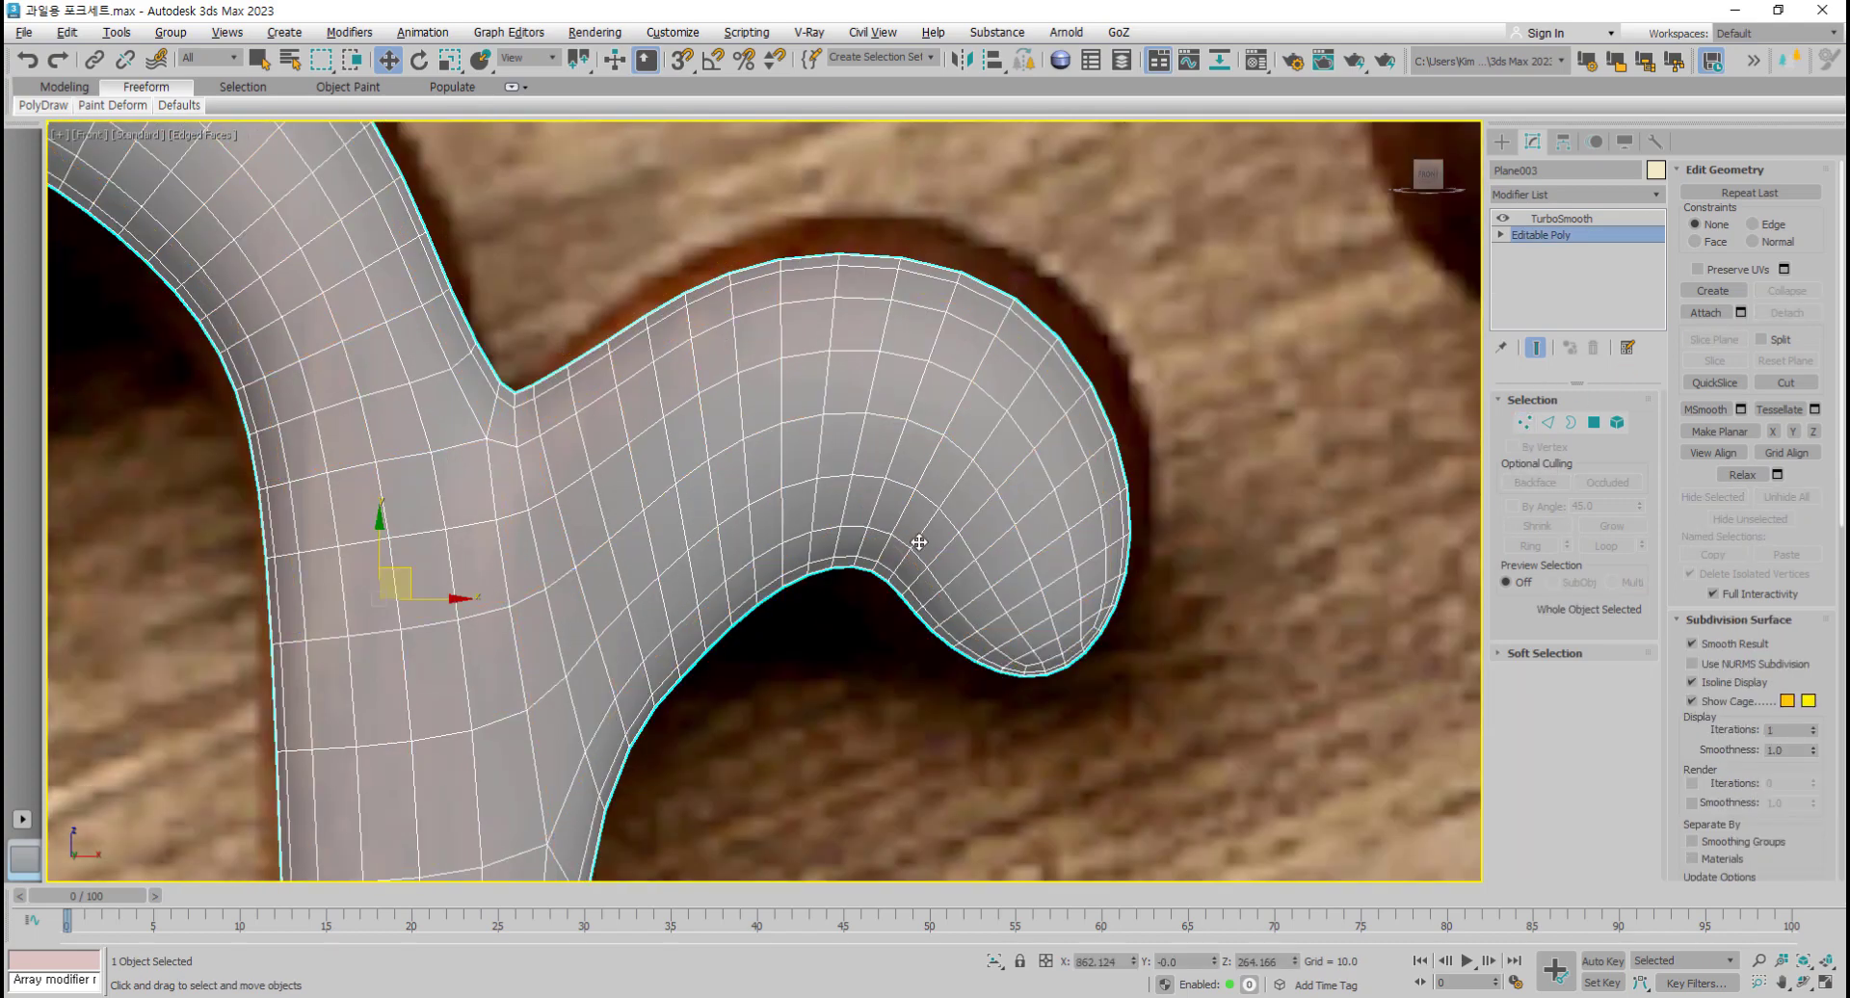
pyautogui.click(1537, 353)
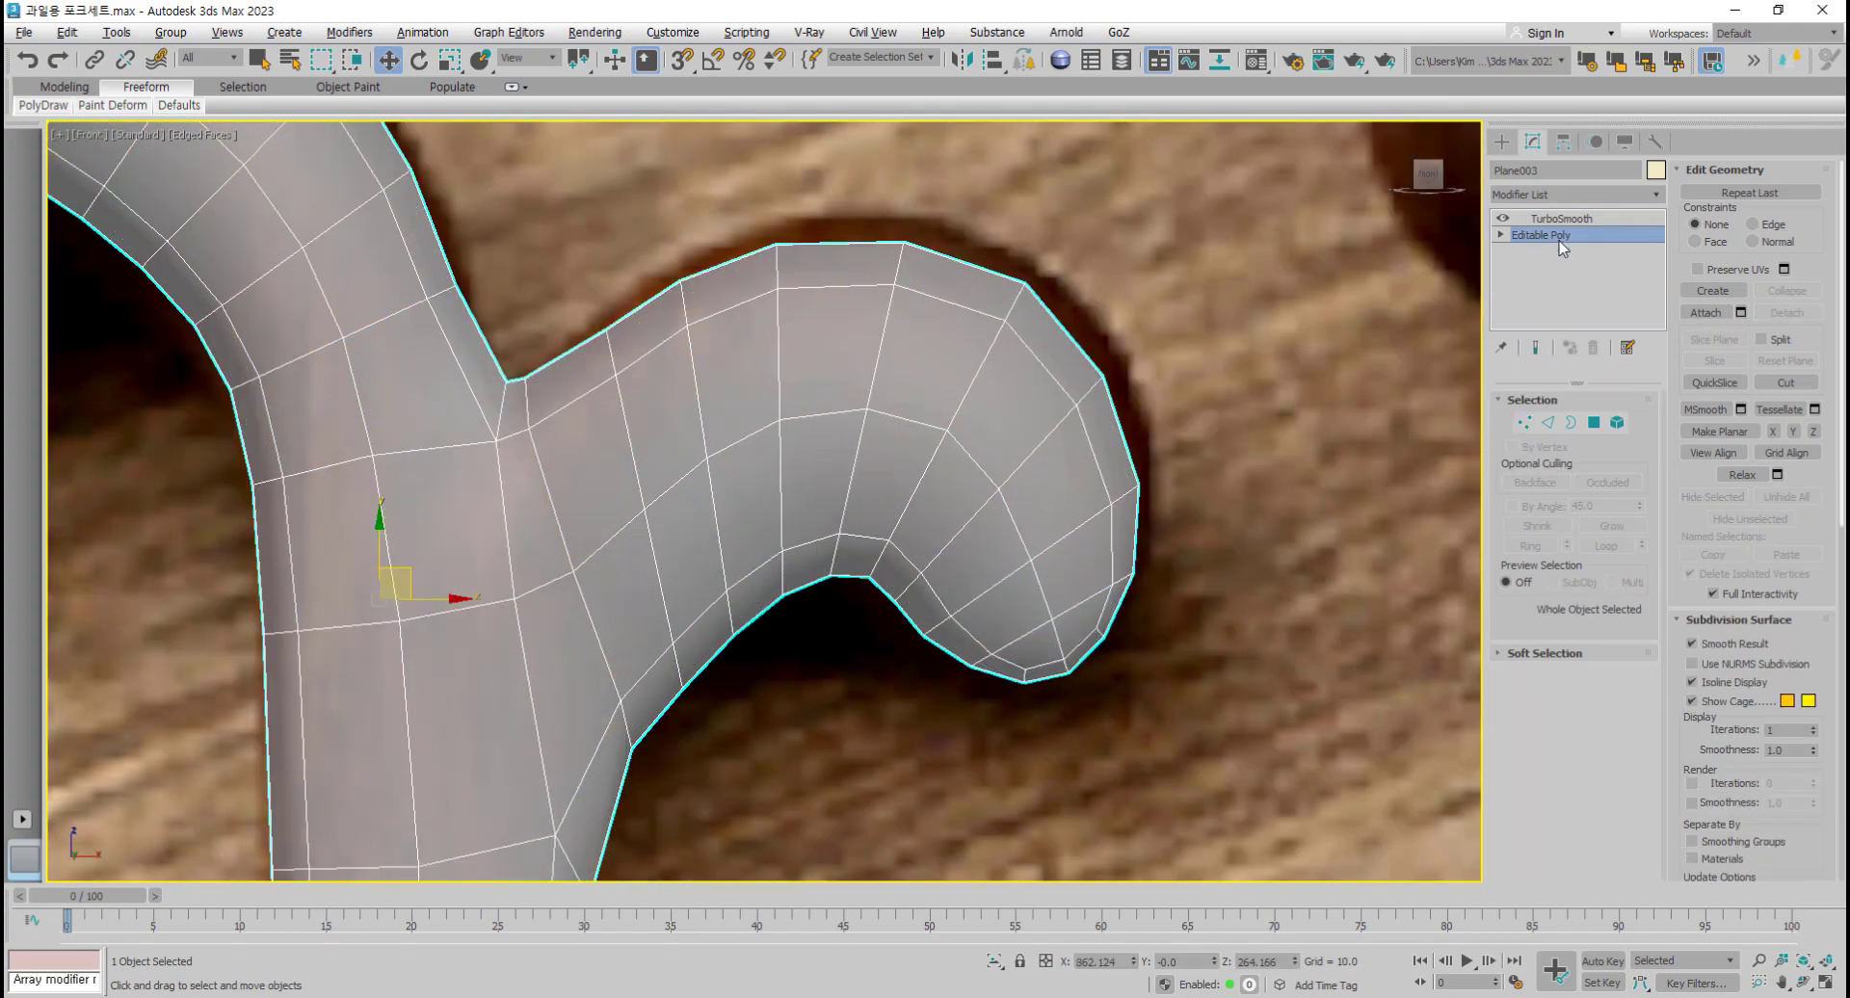
pyautogui.click(1553, 219)
pyautogui.moveTo(627, 554); pyautogui.dragTo(680, 503, button='middle')
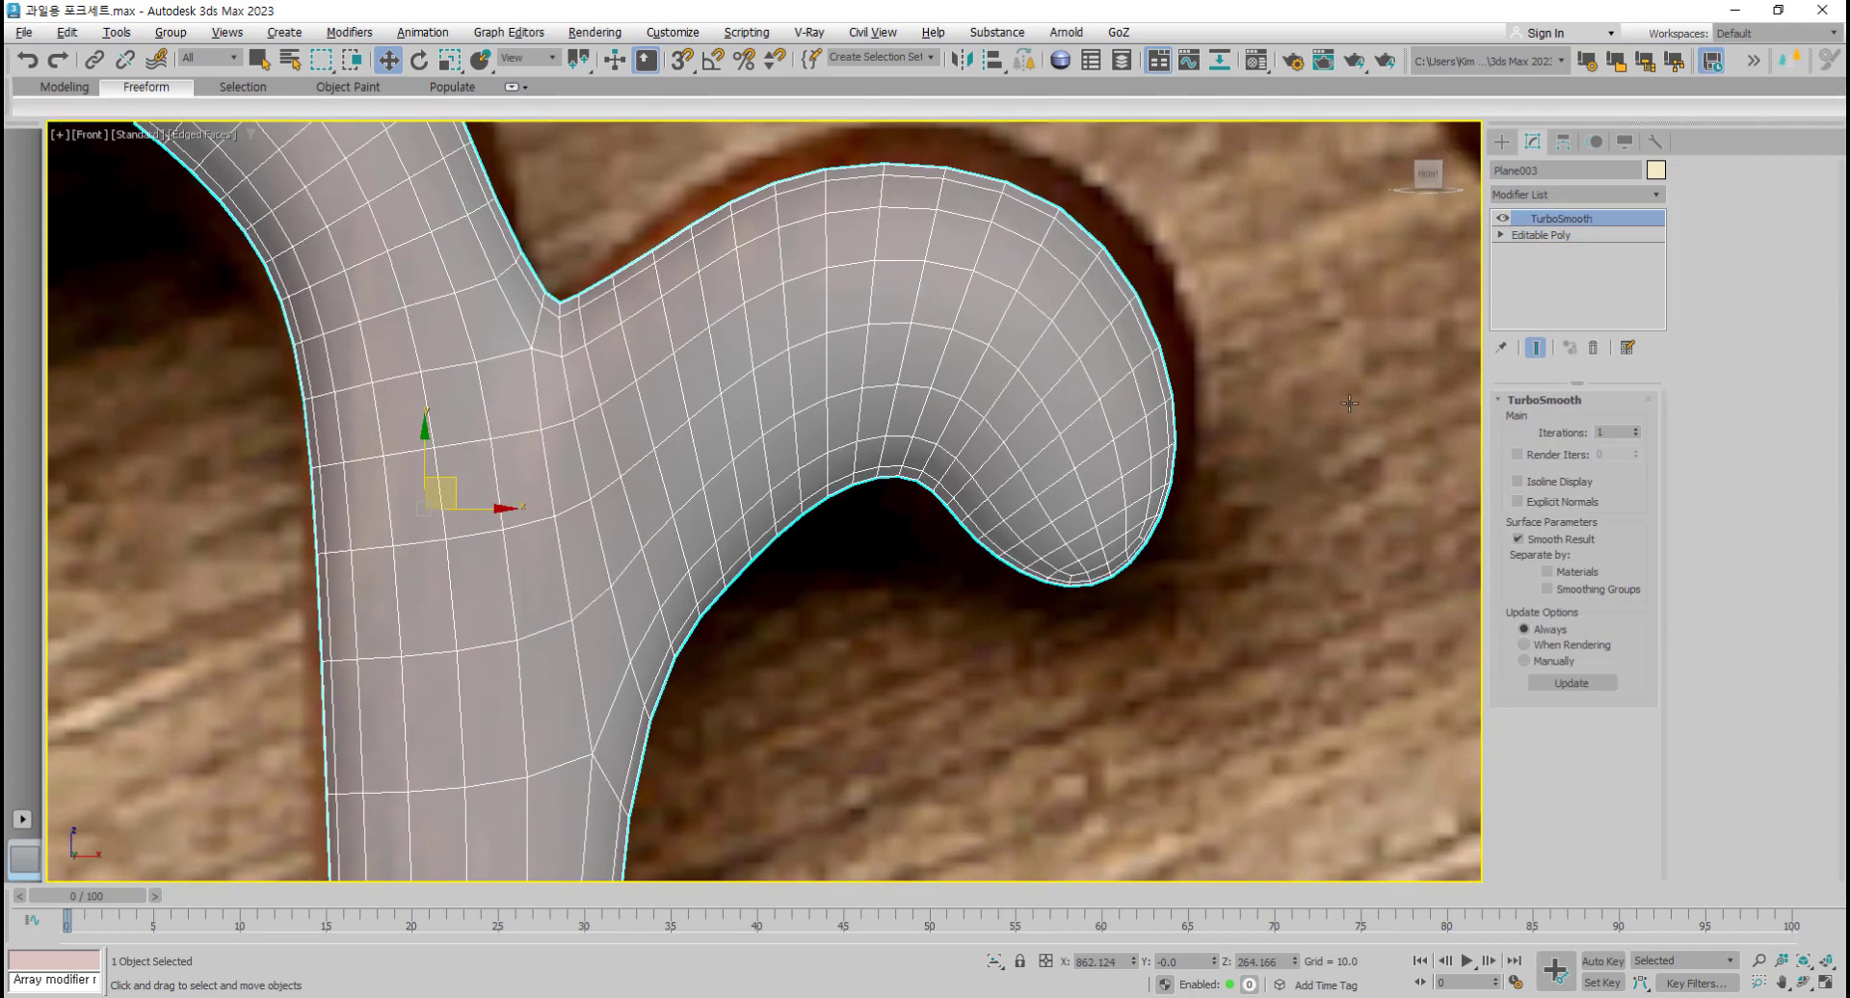
pyautogui.scroll(-5, 640, 681)
pyautogui.scroll(3, 663, 701)
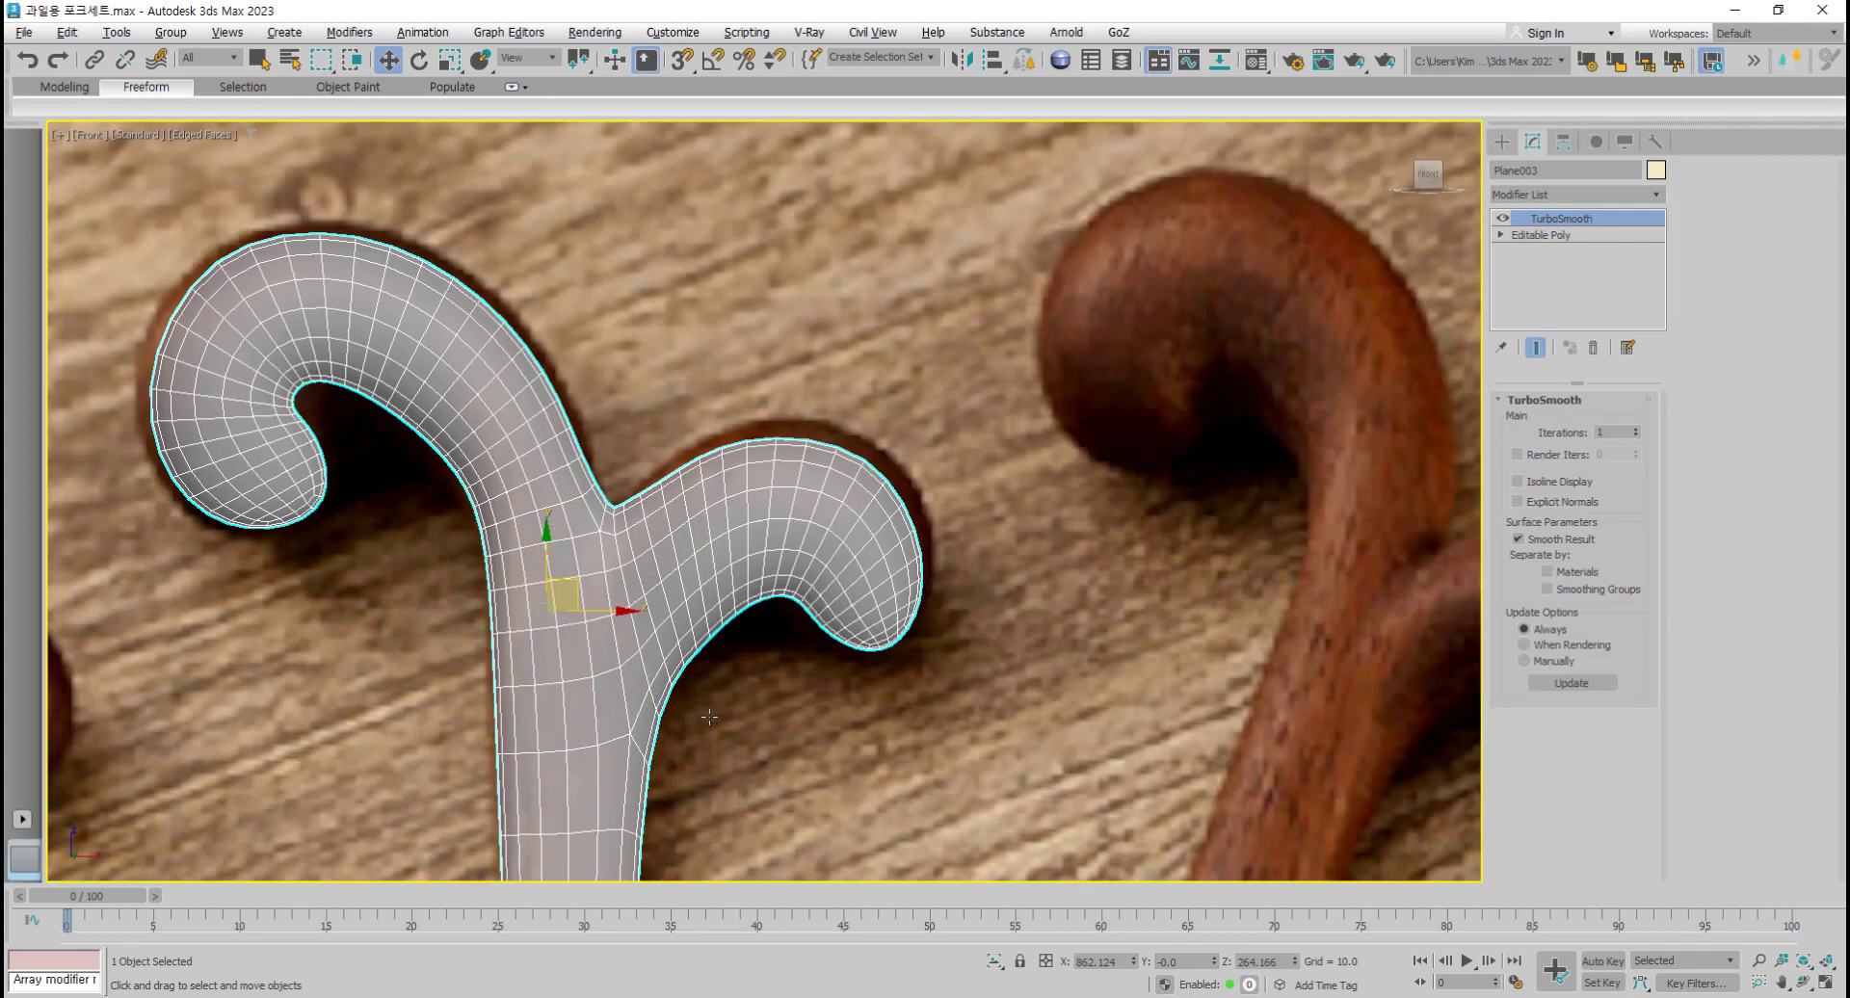
pyautogui.moveTo(663, 701); pyautogui.dragTo(458, 603, button='middle')
pyautogui.scroll(-3, 491, 613)
pyautogui.moveTo(553, 659); pyautogui.dragTo(683, 612, button='middle')
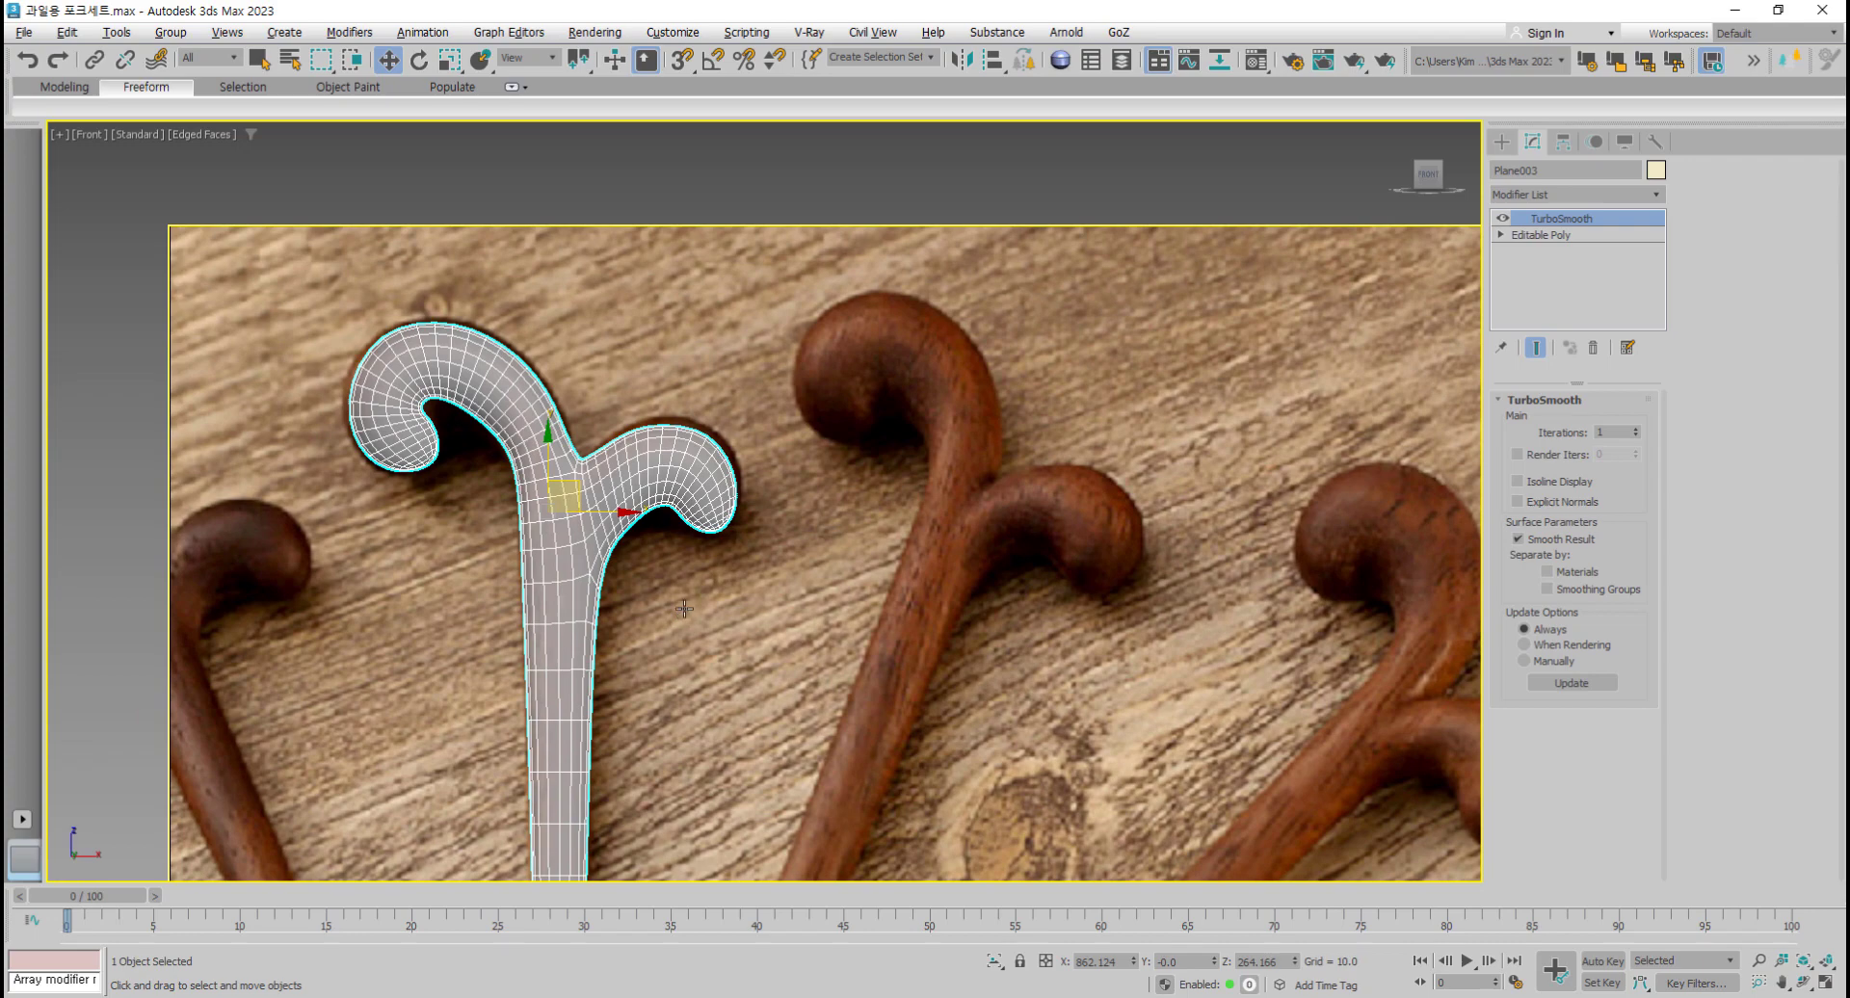
pyautogui.scroll(-1, 790, 410)
pyautogui.scroll(4, 631, 605)
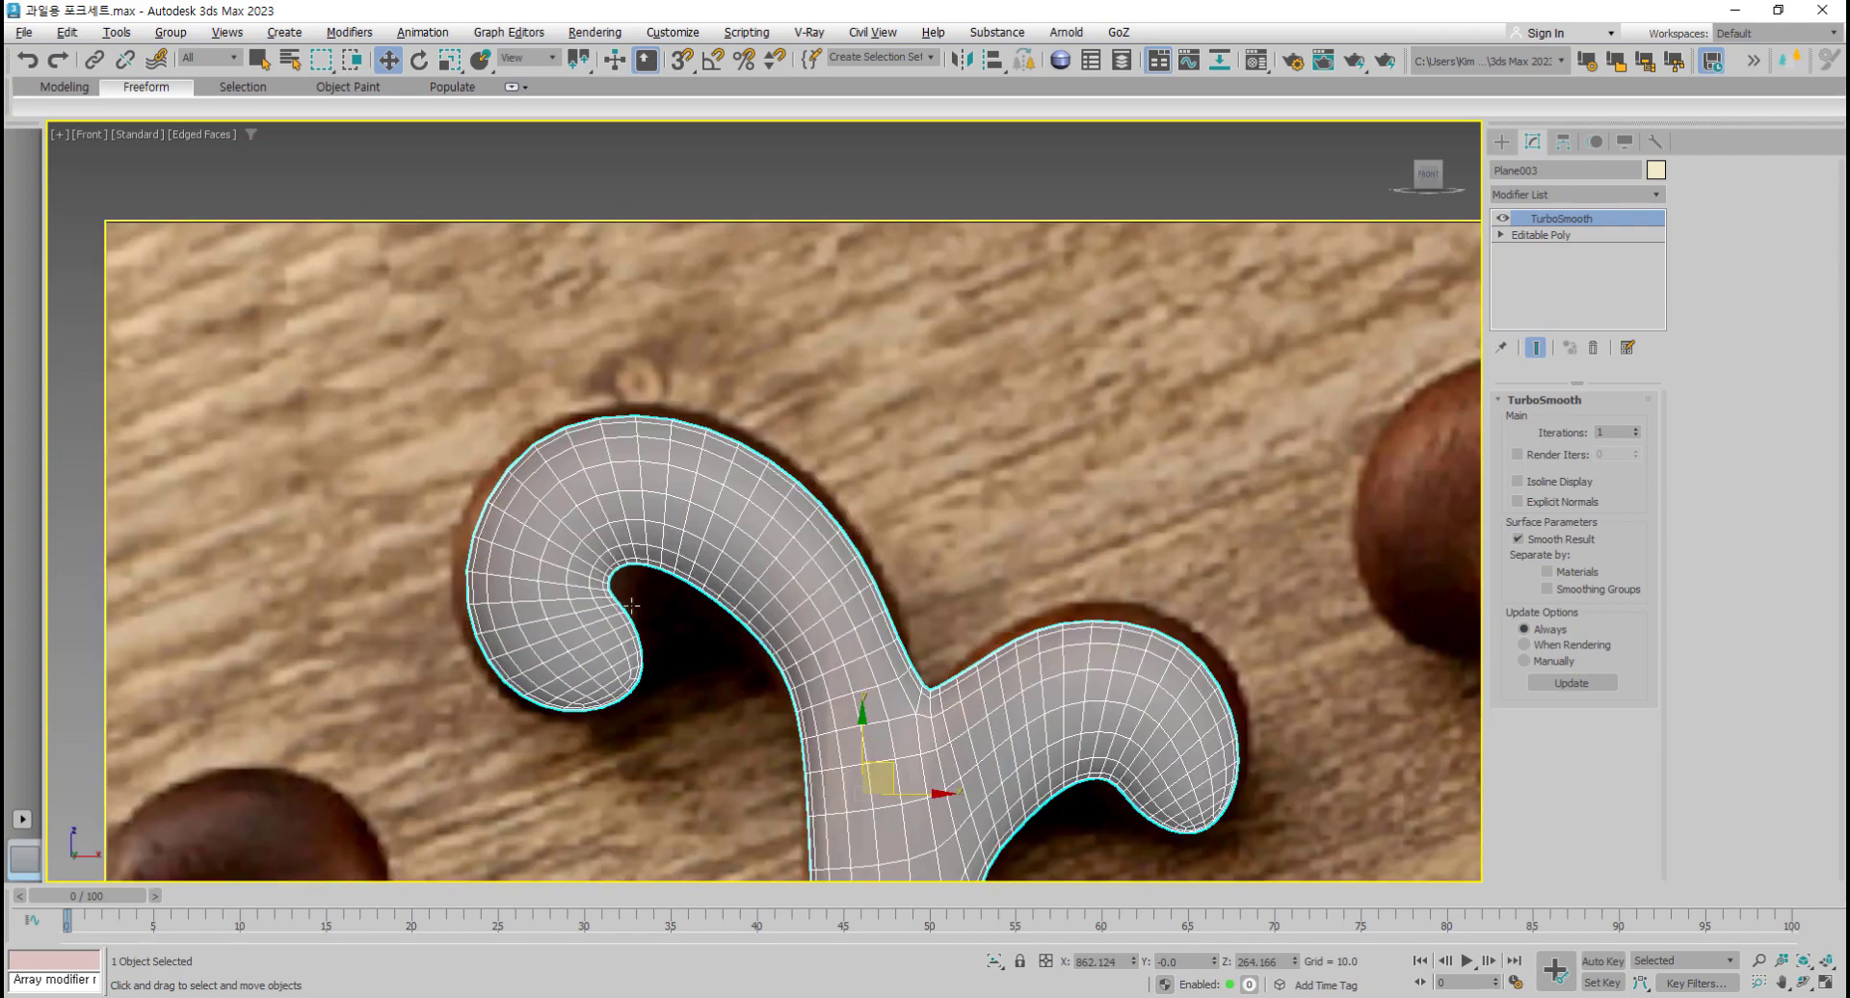
pyautogui.scroll(2, 631, 605)
# Step: Return to vertex editing on the base mesh and adjust the large curl's outer left side and inner bend to the photo
pyautogui.click(1541, 234)
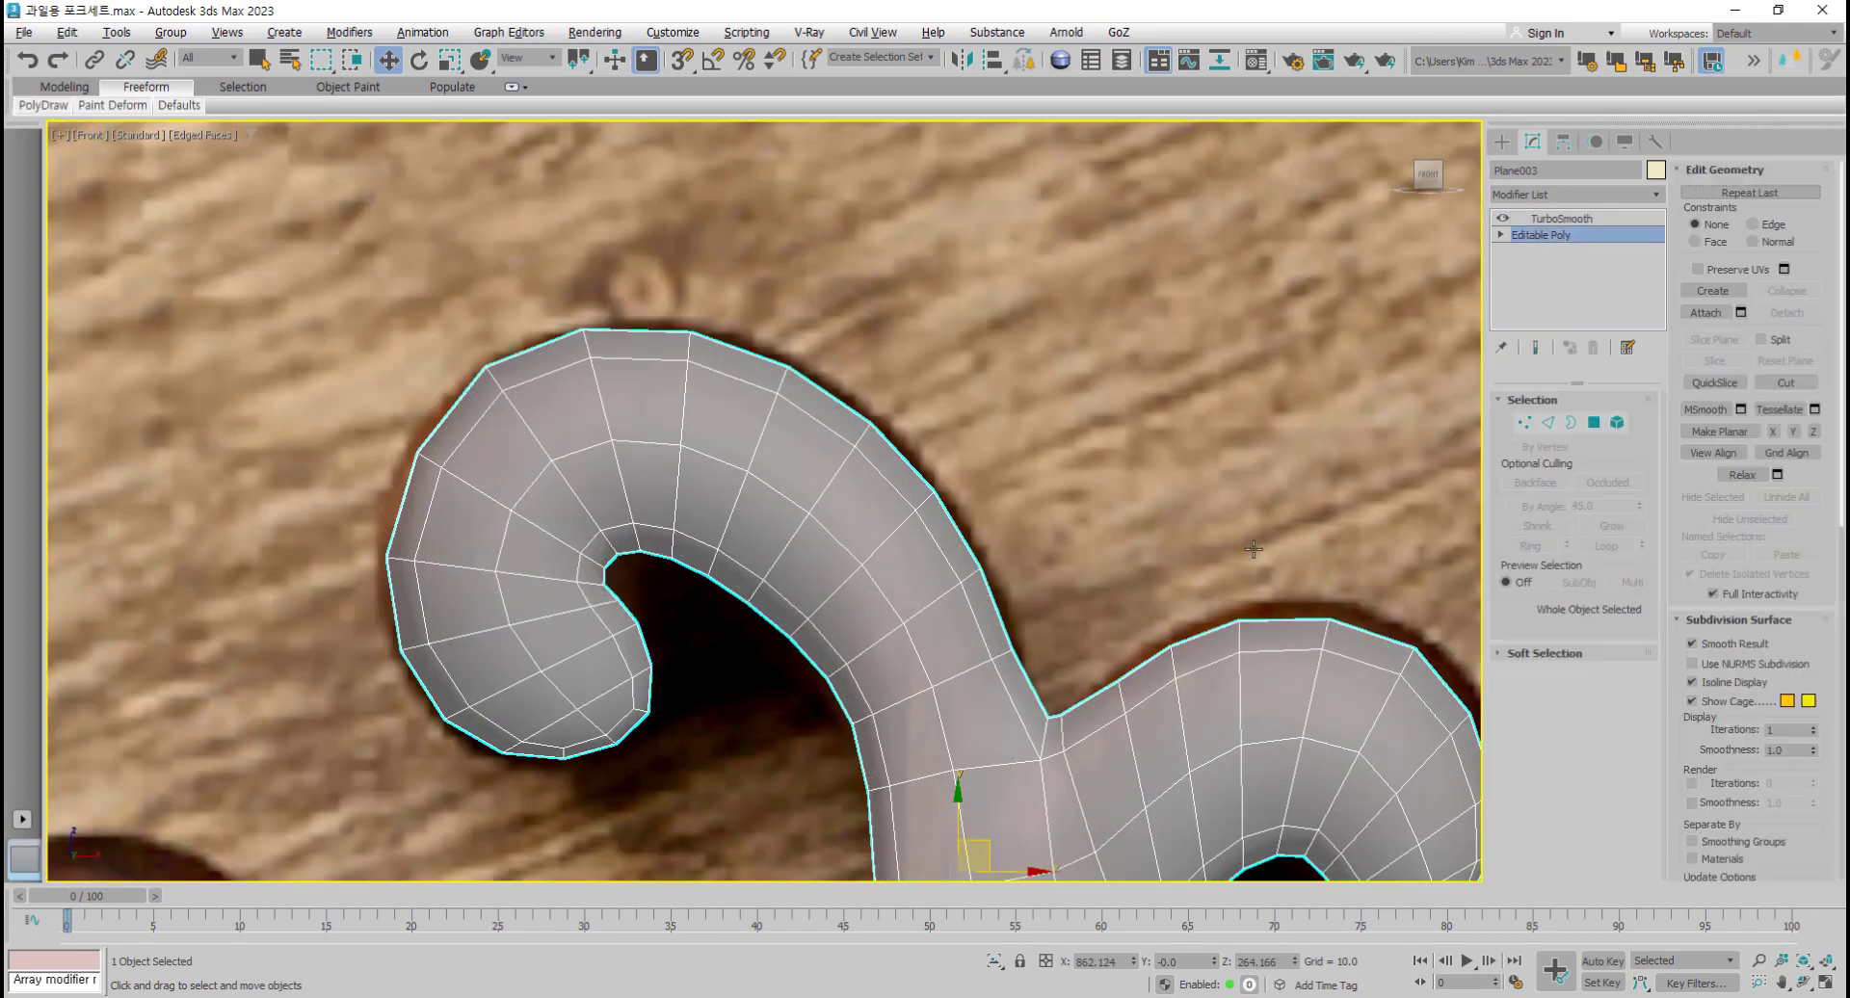
pyautogui.click(1524, 422)
pyautogui.scroll(-5, 892, 513)
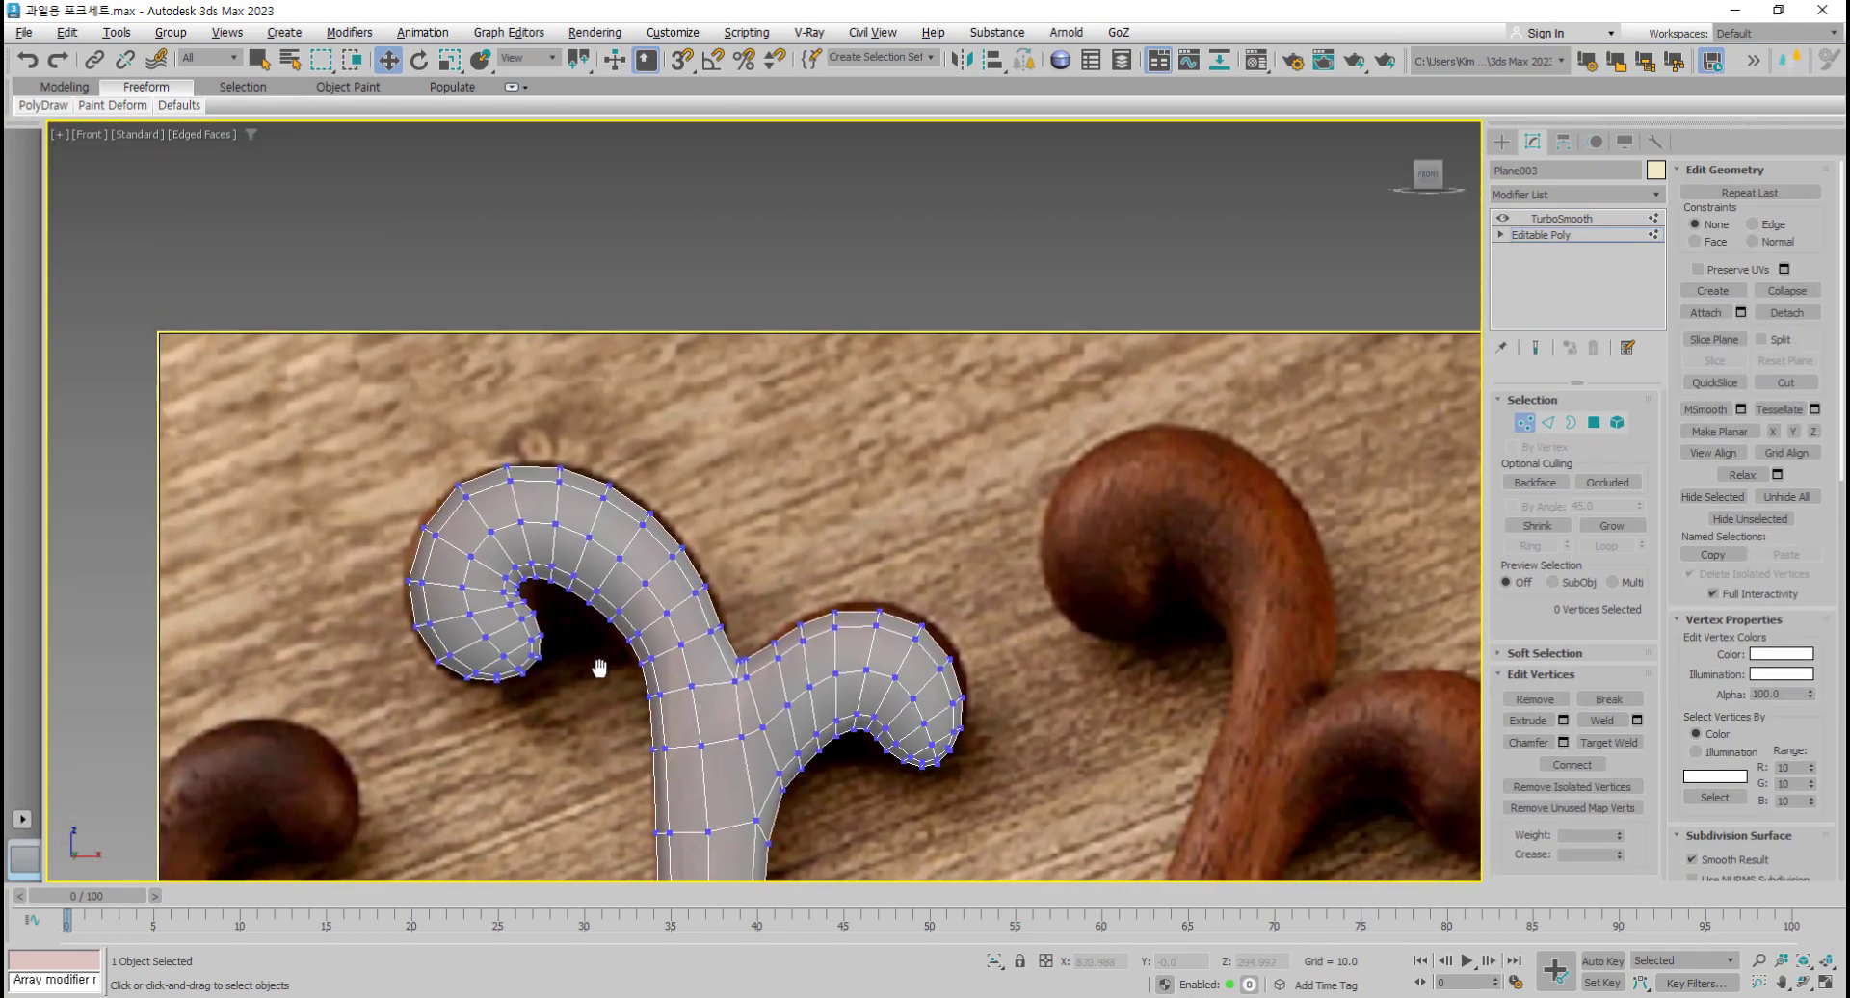
pyautogui.moveTo(599, 667); pyautogui.dragTo(470, 645, button='middle')
pyautogui.scroll(2, 433, 661)
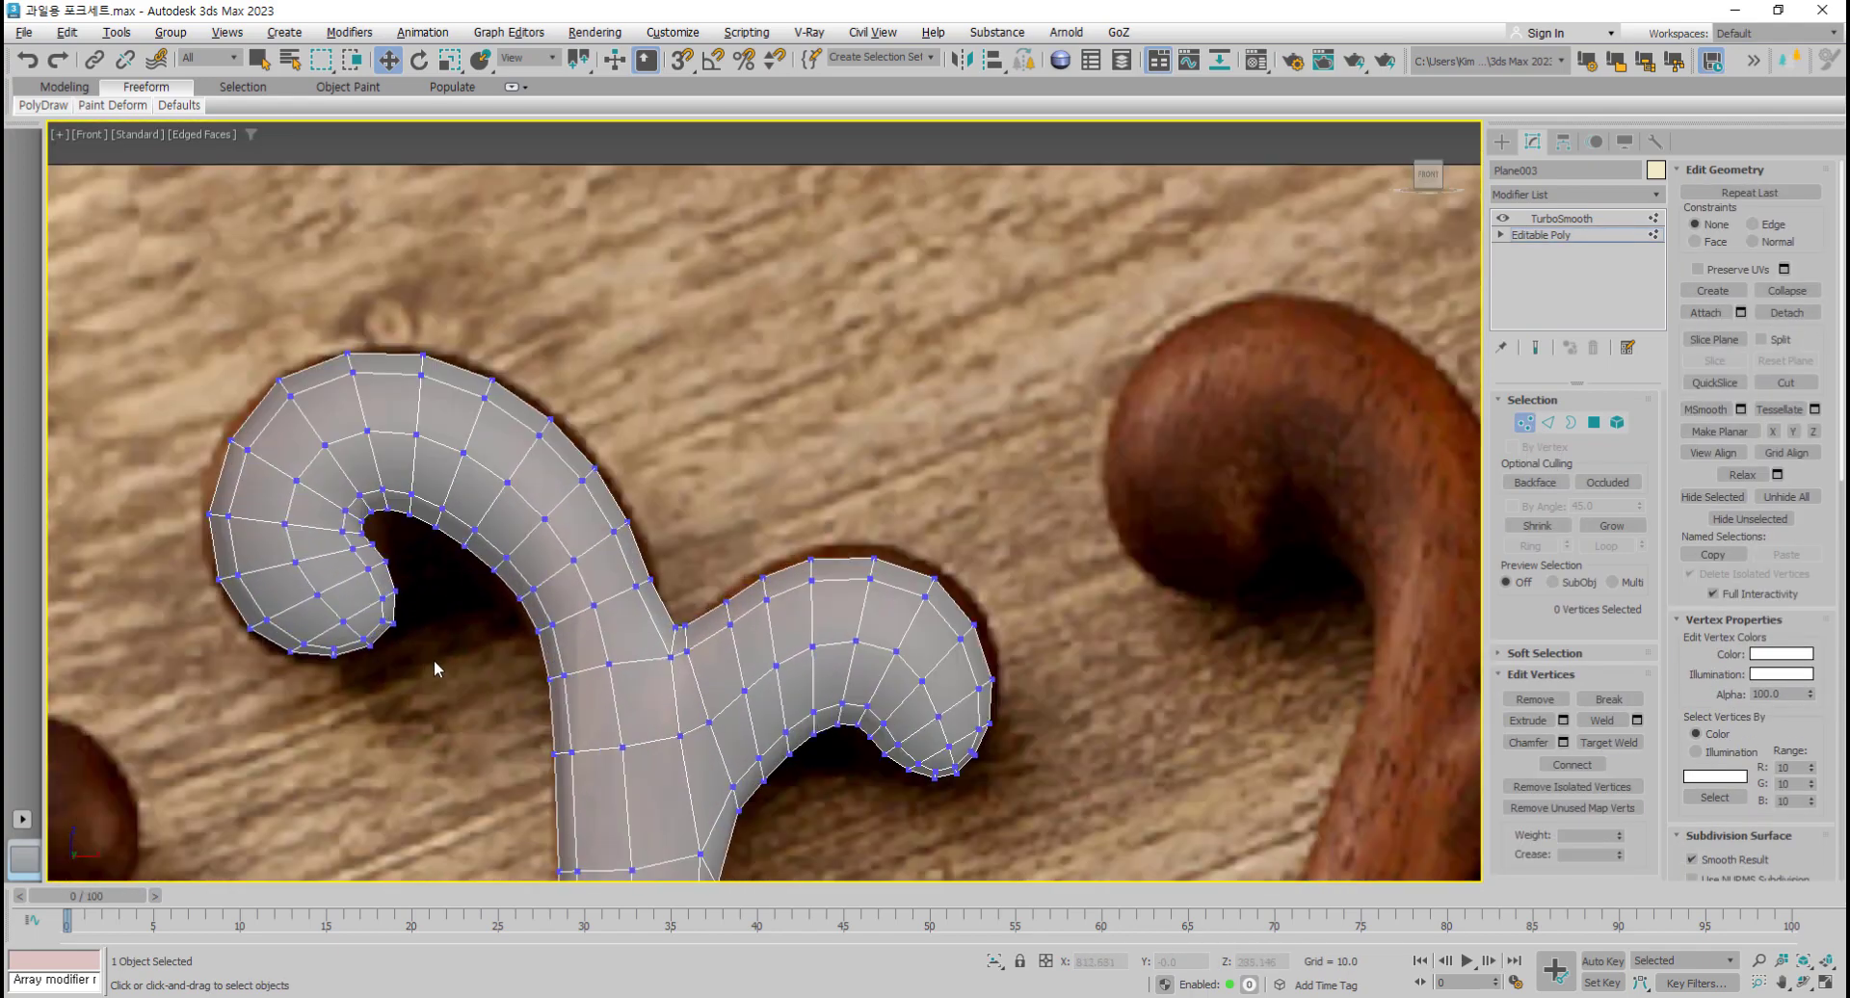
pyautogui.moveTo(370, 616); pyautogui.dragTo(333, 618, button='middle')
pyautogui.moveTo(201, 535); pyautogui.dragTo(199, 534)
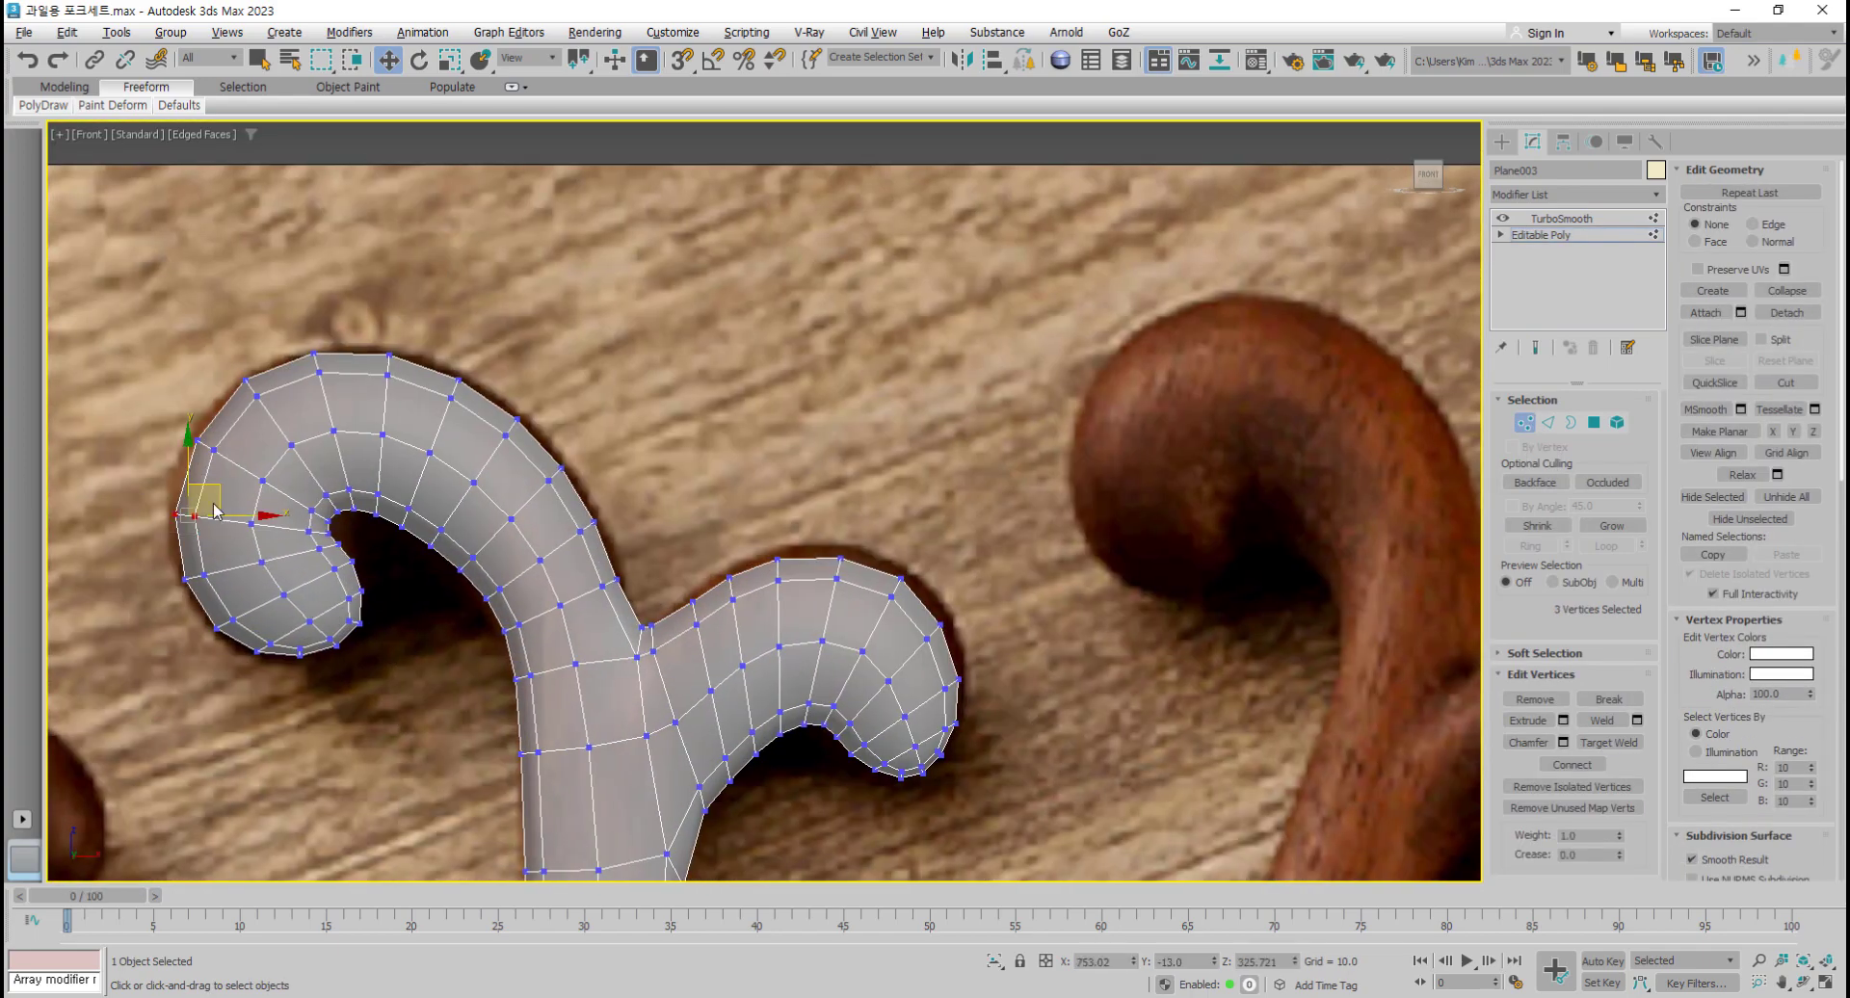
pyautogui.moveTo(159, 413); pyautogui.dragTo(220, 420)
pyautogui.scroll(3, 339, 484)
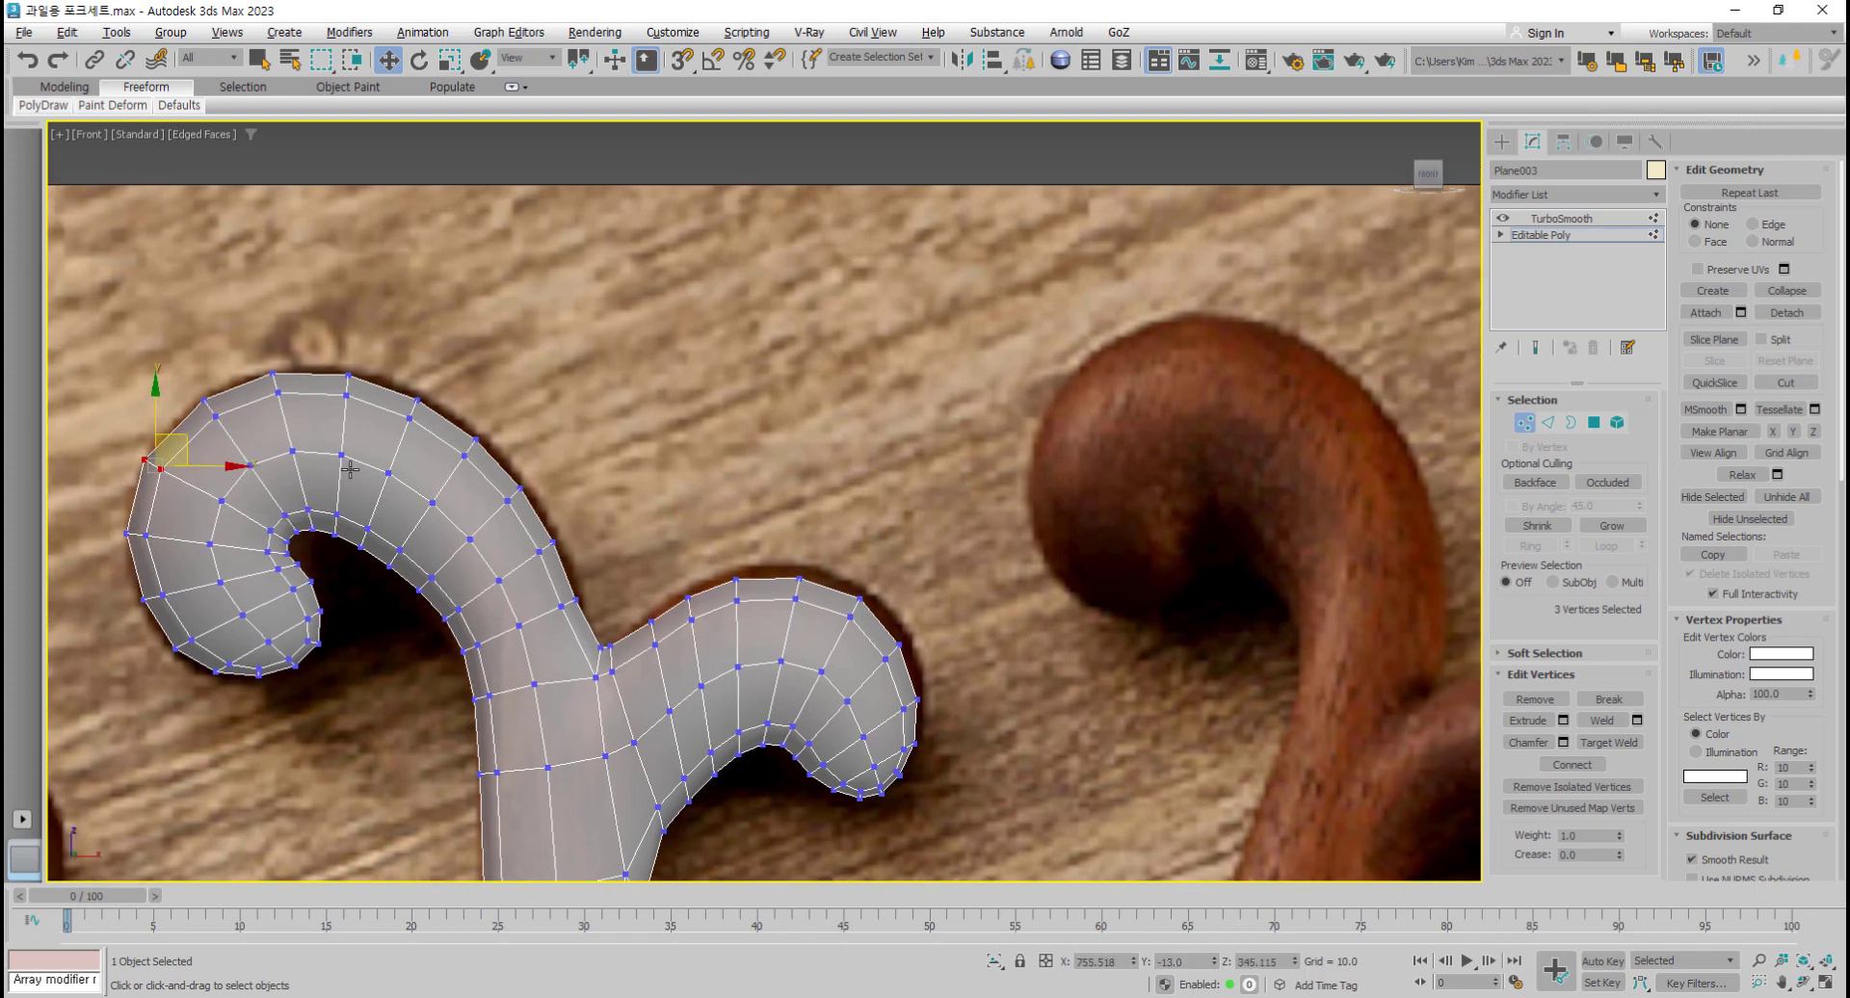
pyautogui.scroll(5, 262, 533)
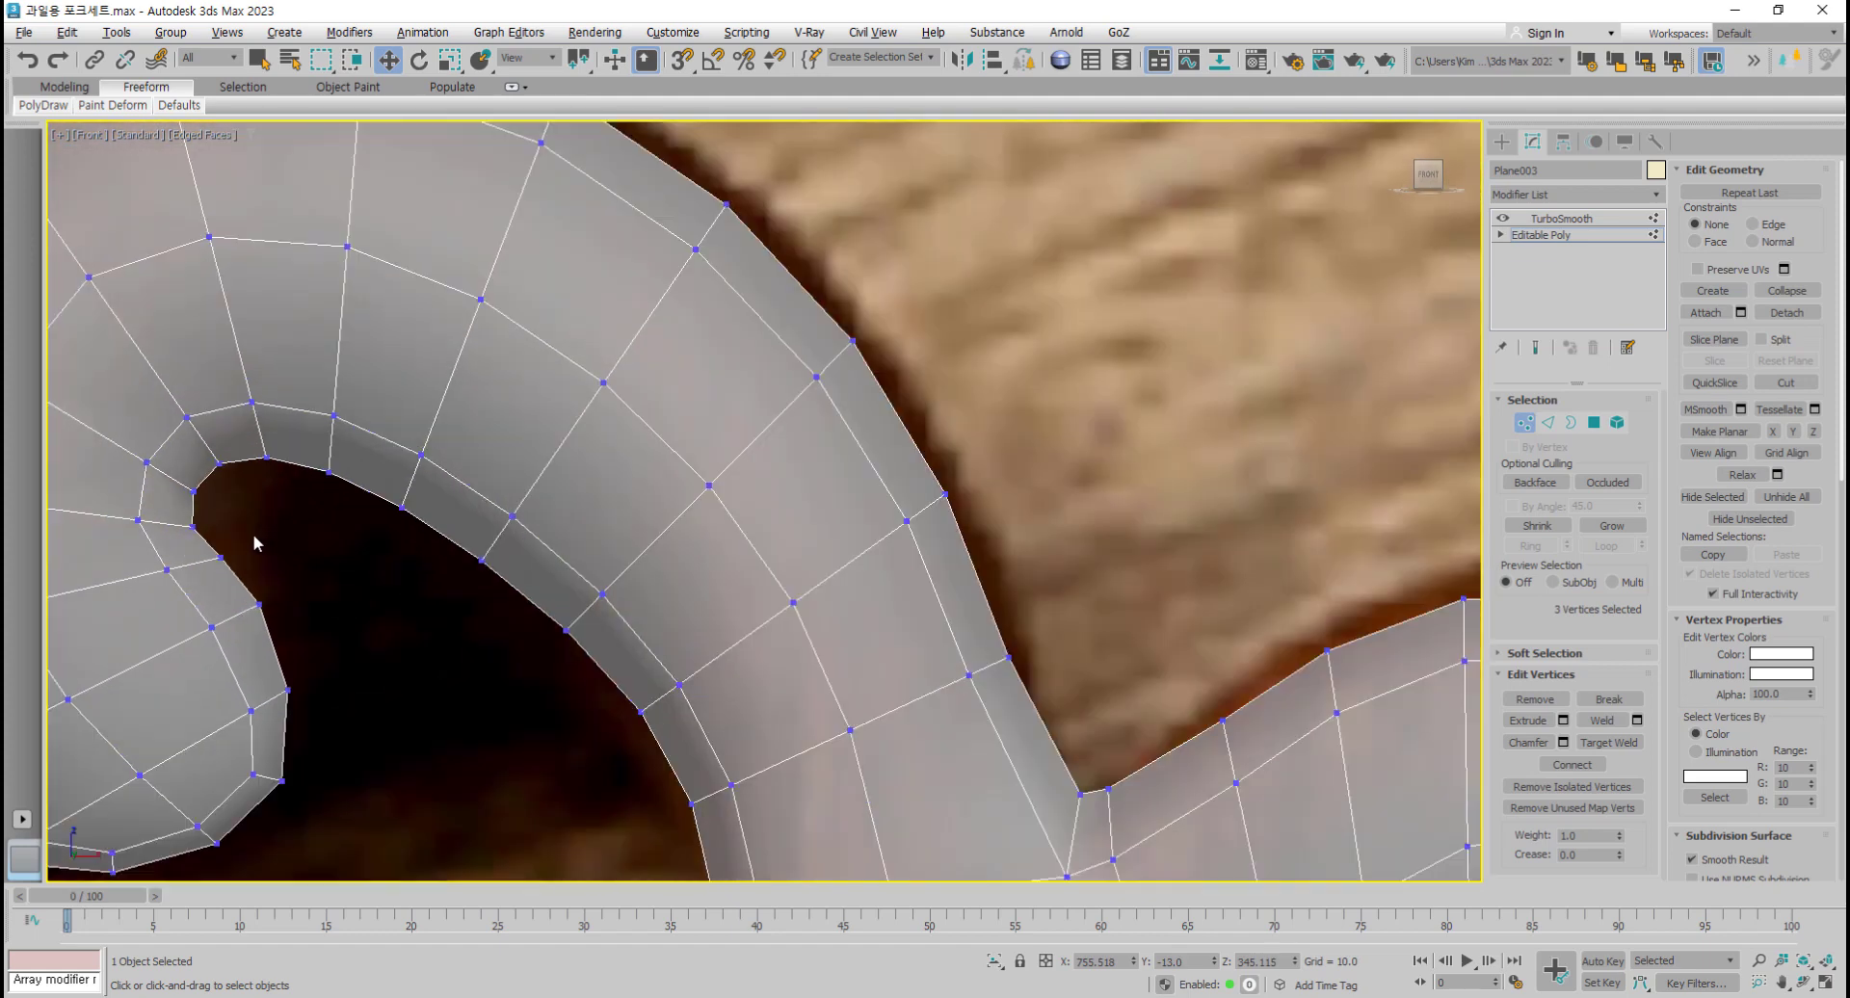
pyautogui.moveTo(343, 497); pyautogui.dragTo(360, 424)
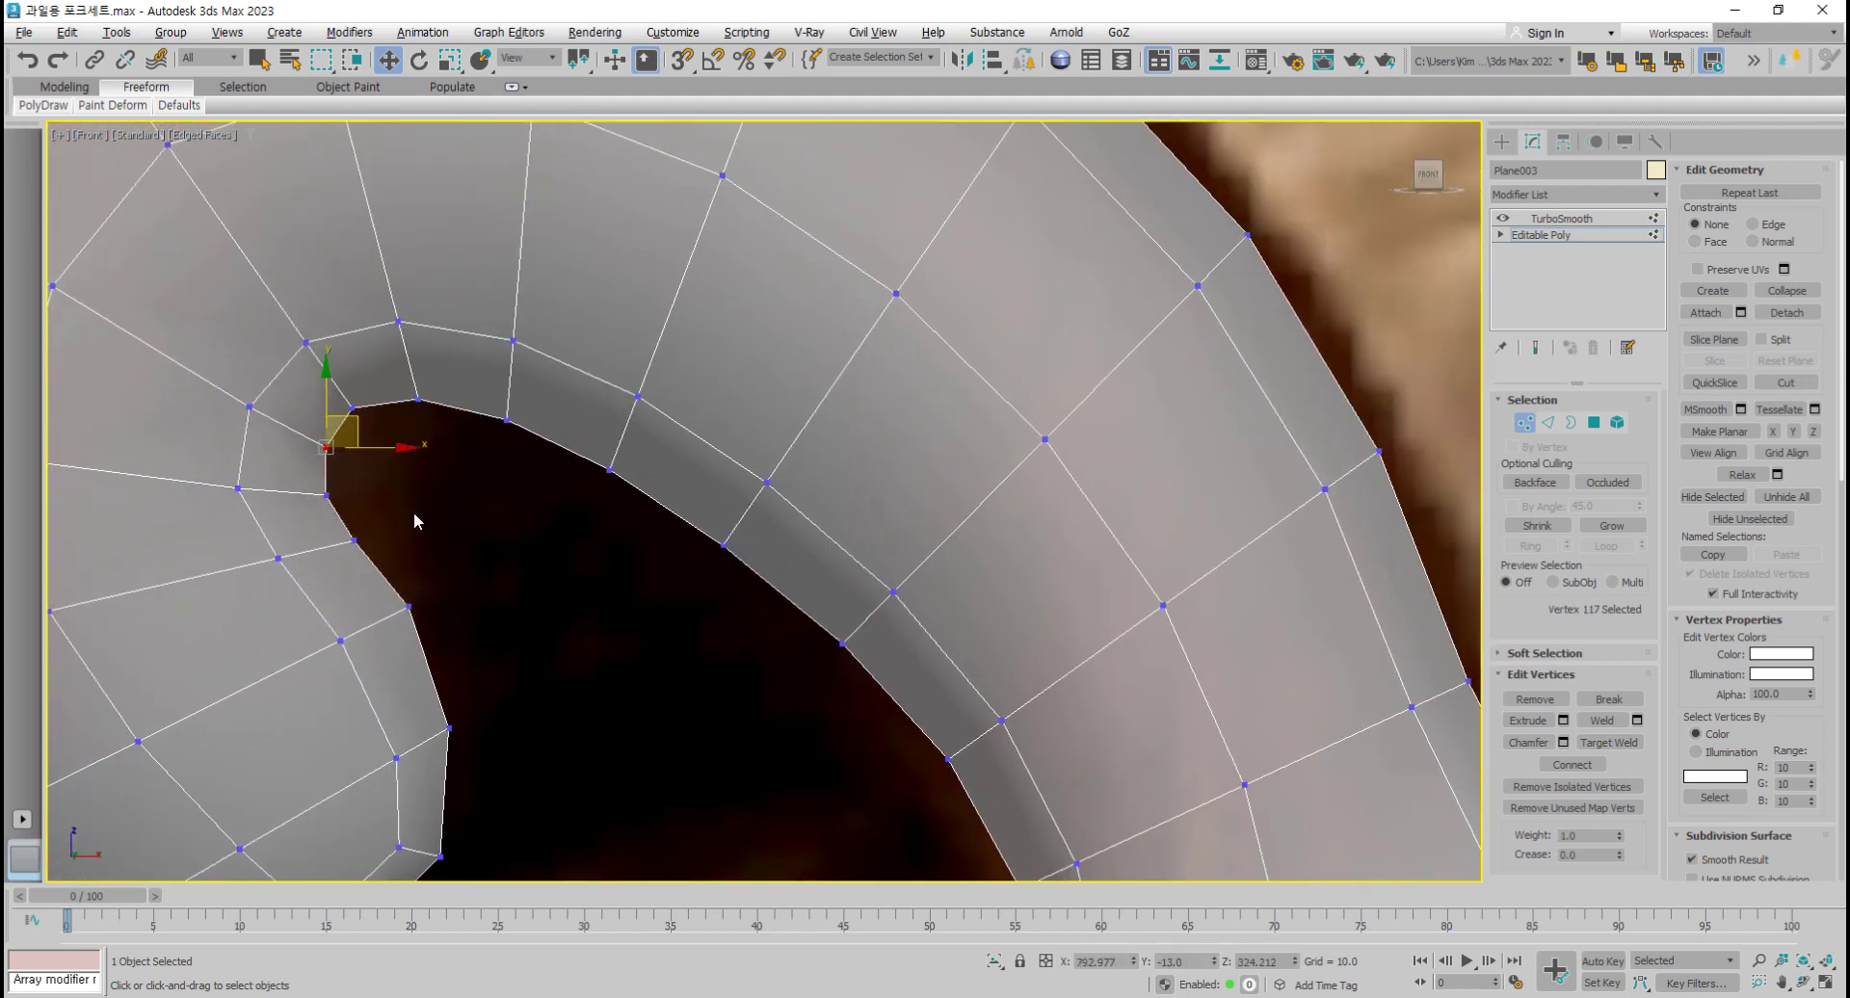
pyautogui.moveTo(455, 557); pyautogui.dragTo(434, 752)
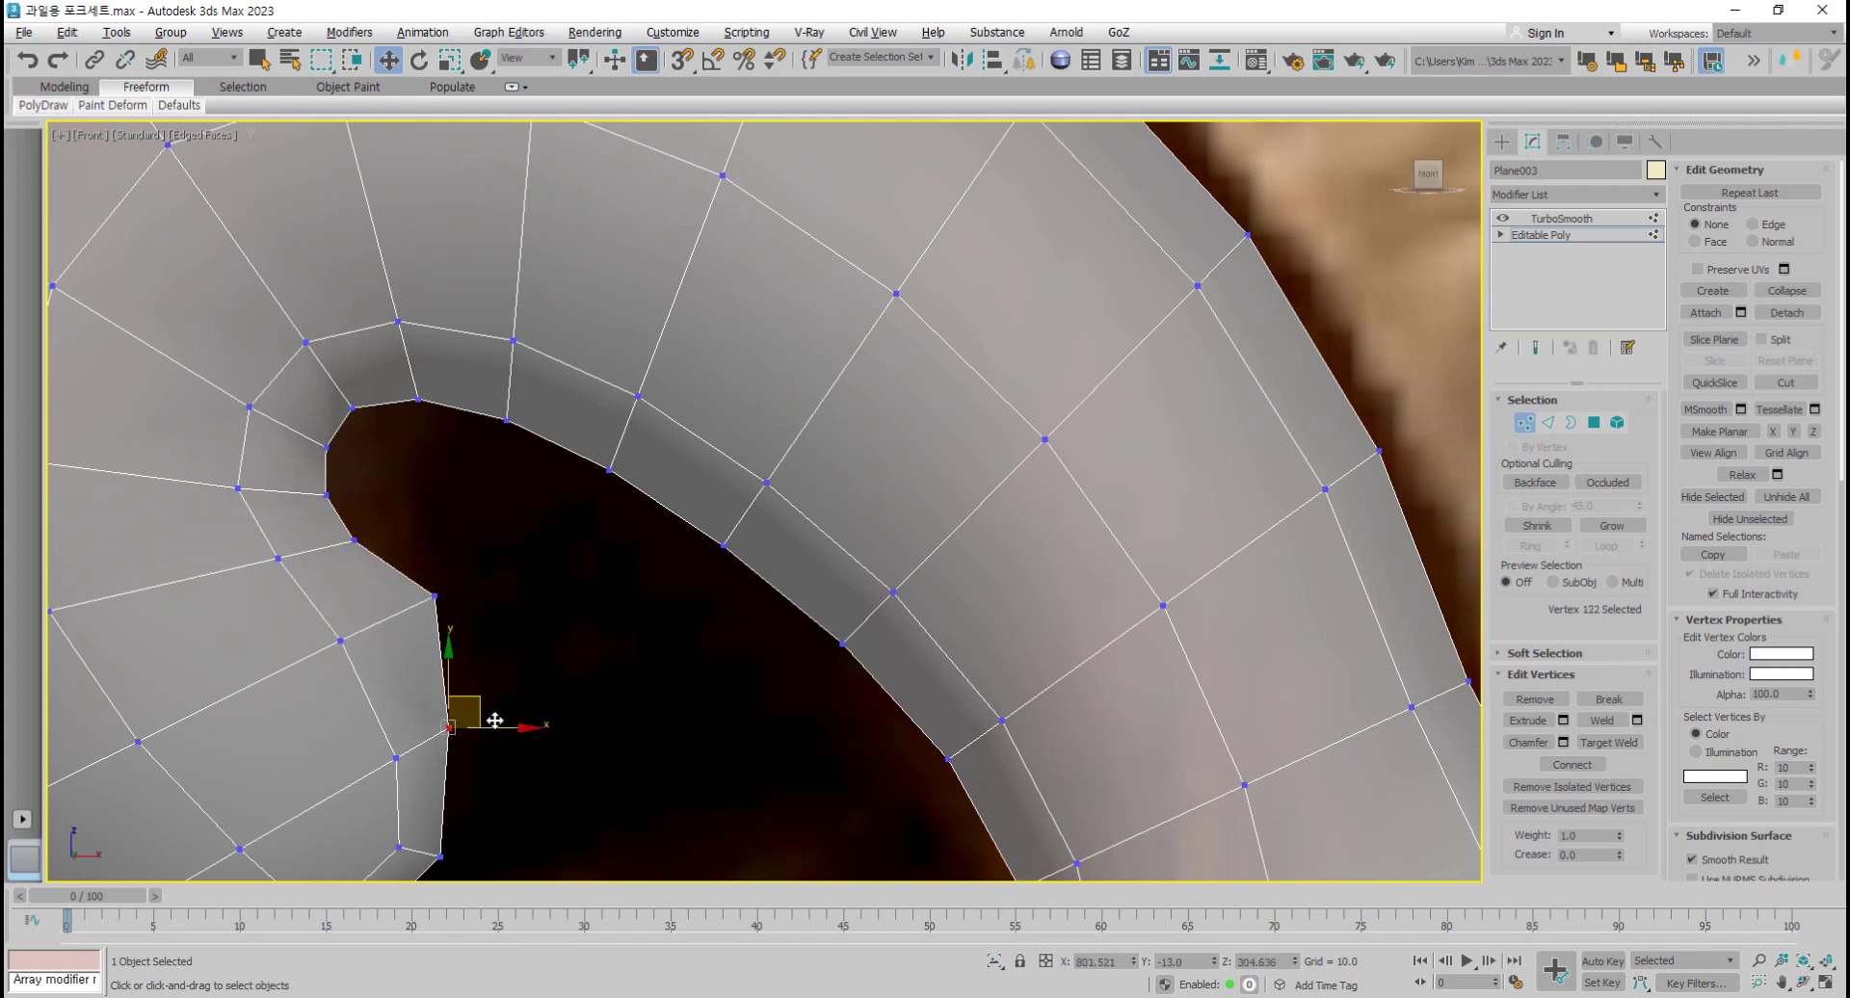
pyautogui.hotkey('ctrl', 'z')
pyautogui.hotkey('ctrl', 'z')
# Step: Fill out the large curl's tip by moving its inner-edge vertex groups outward, and refine the bend with the smoothed result shown
pyautogui.moveTo(321, 676); pyautogui.dragTo(453, 605)
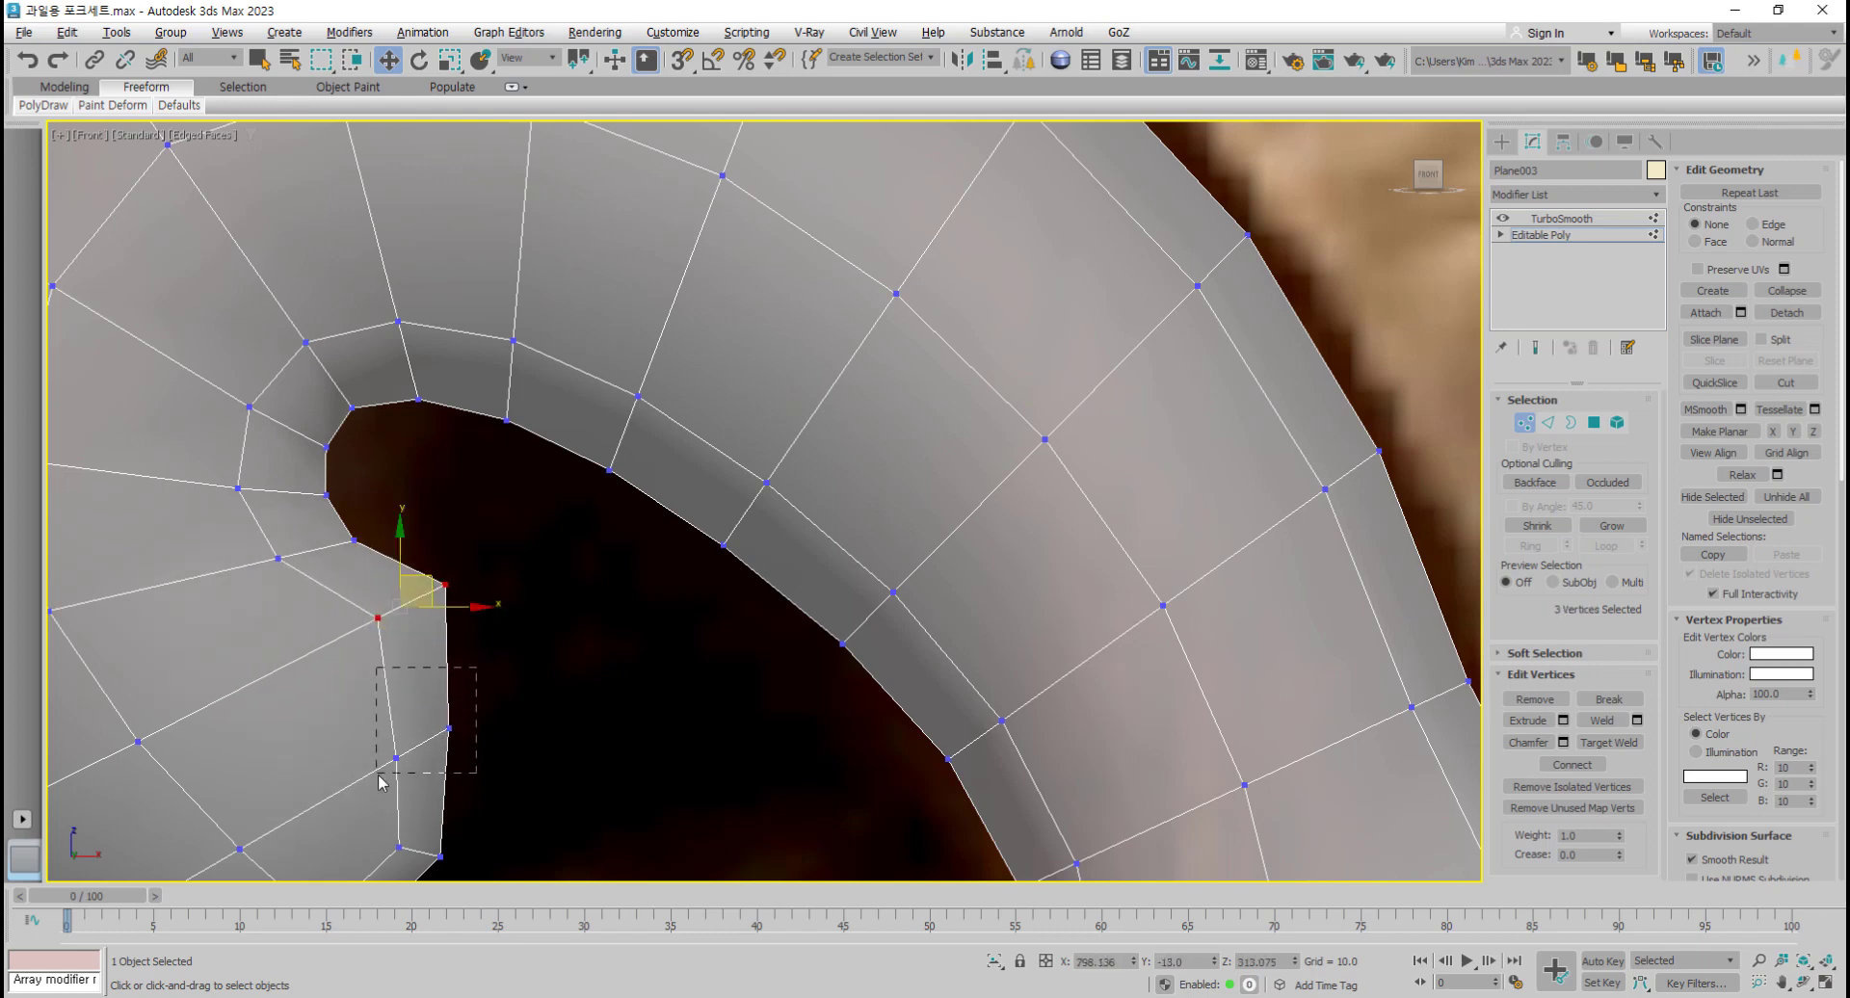
pyautogui.moveTo(377, 773); pyautogui.dragTo(454, 735)
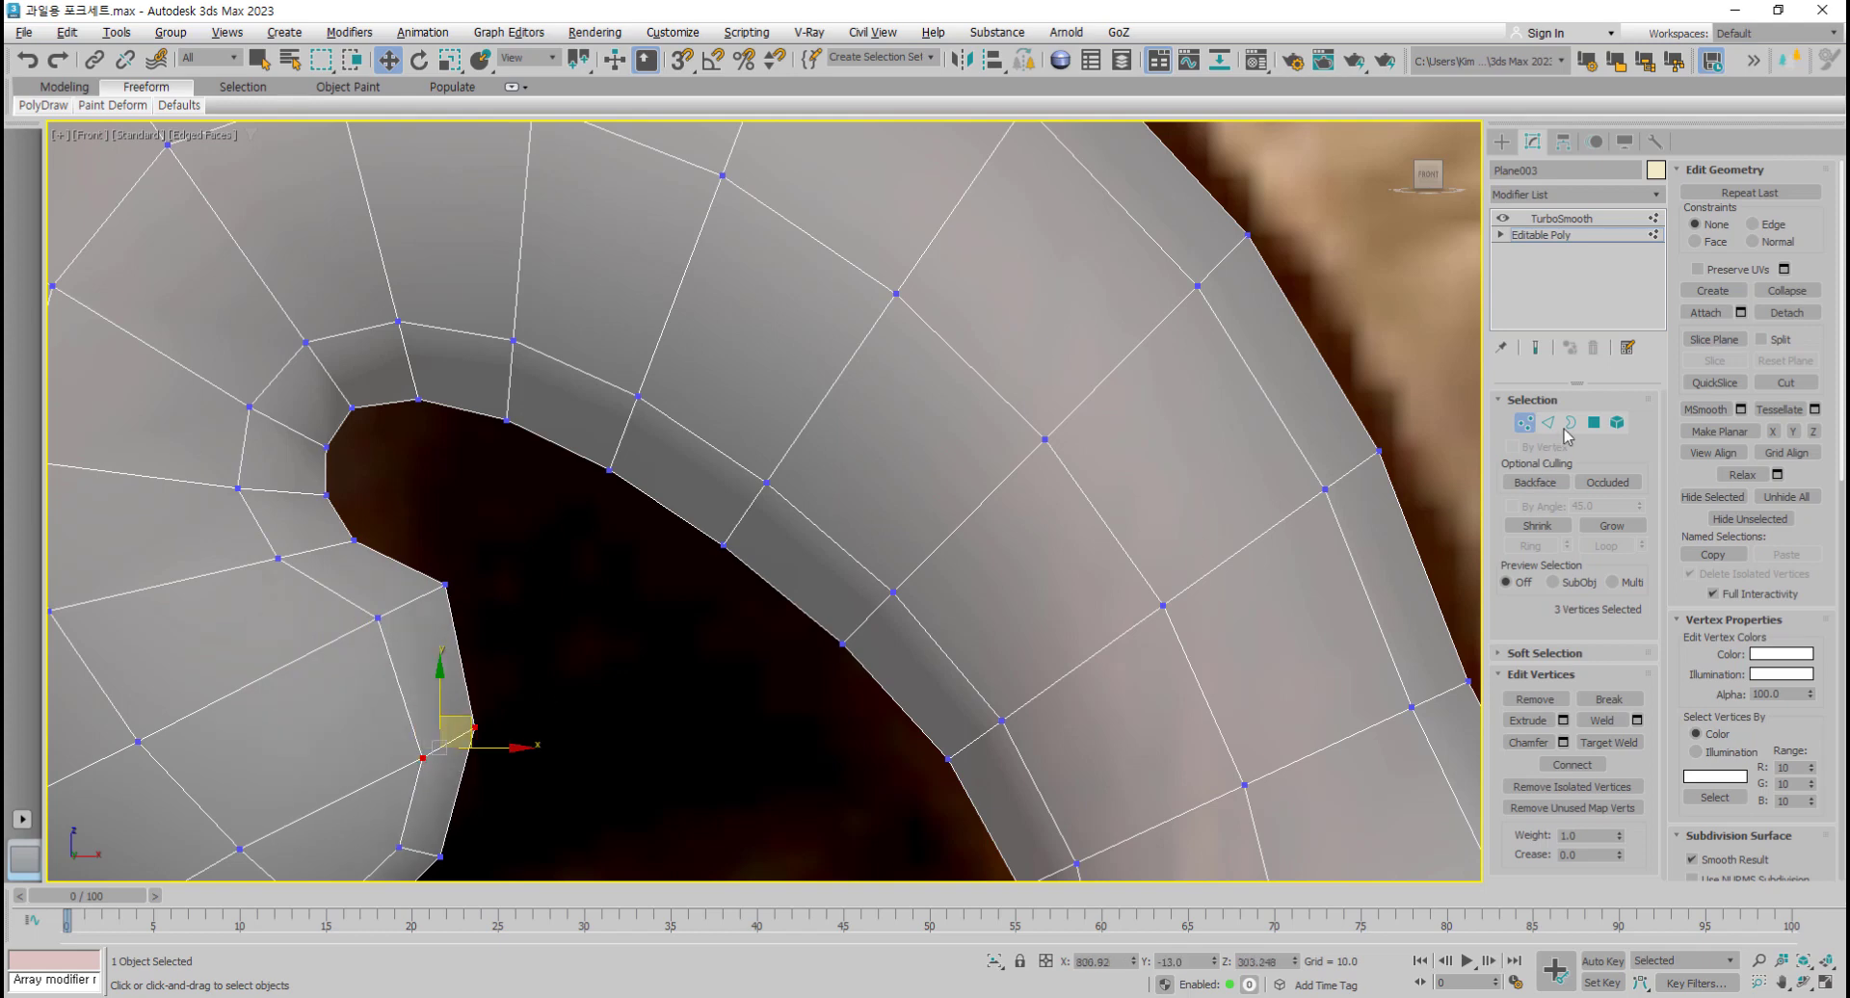
pyautogui.click(1532, 348)
pyautogui.moveTo(384, 521); pyautogui.dragTo(245, 587)
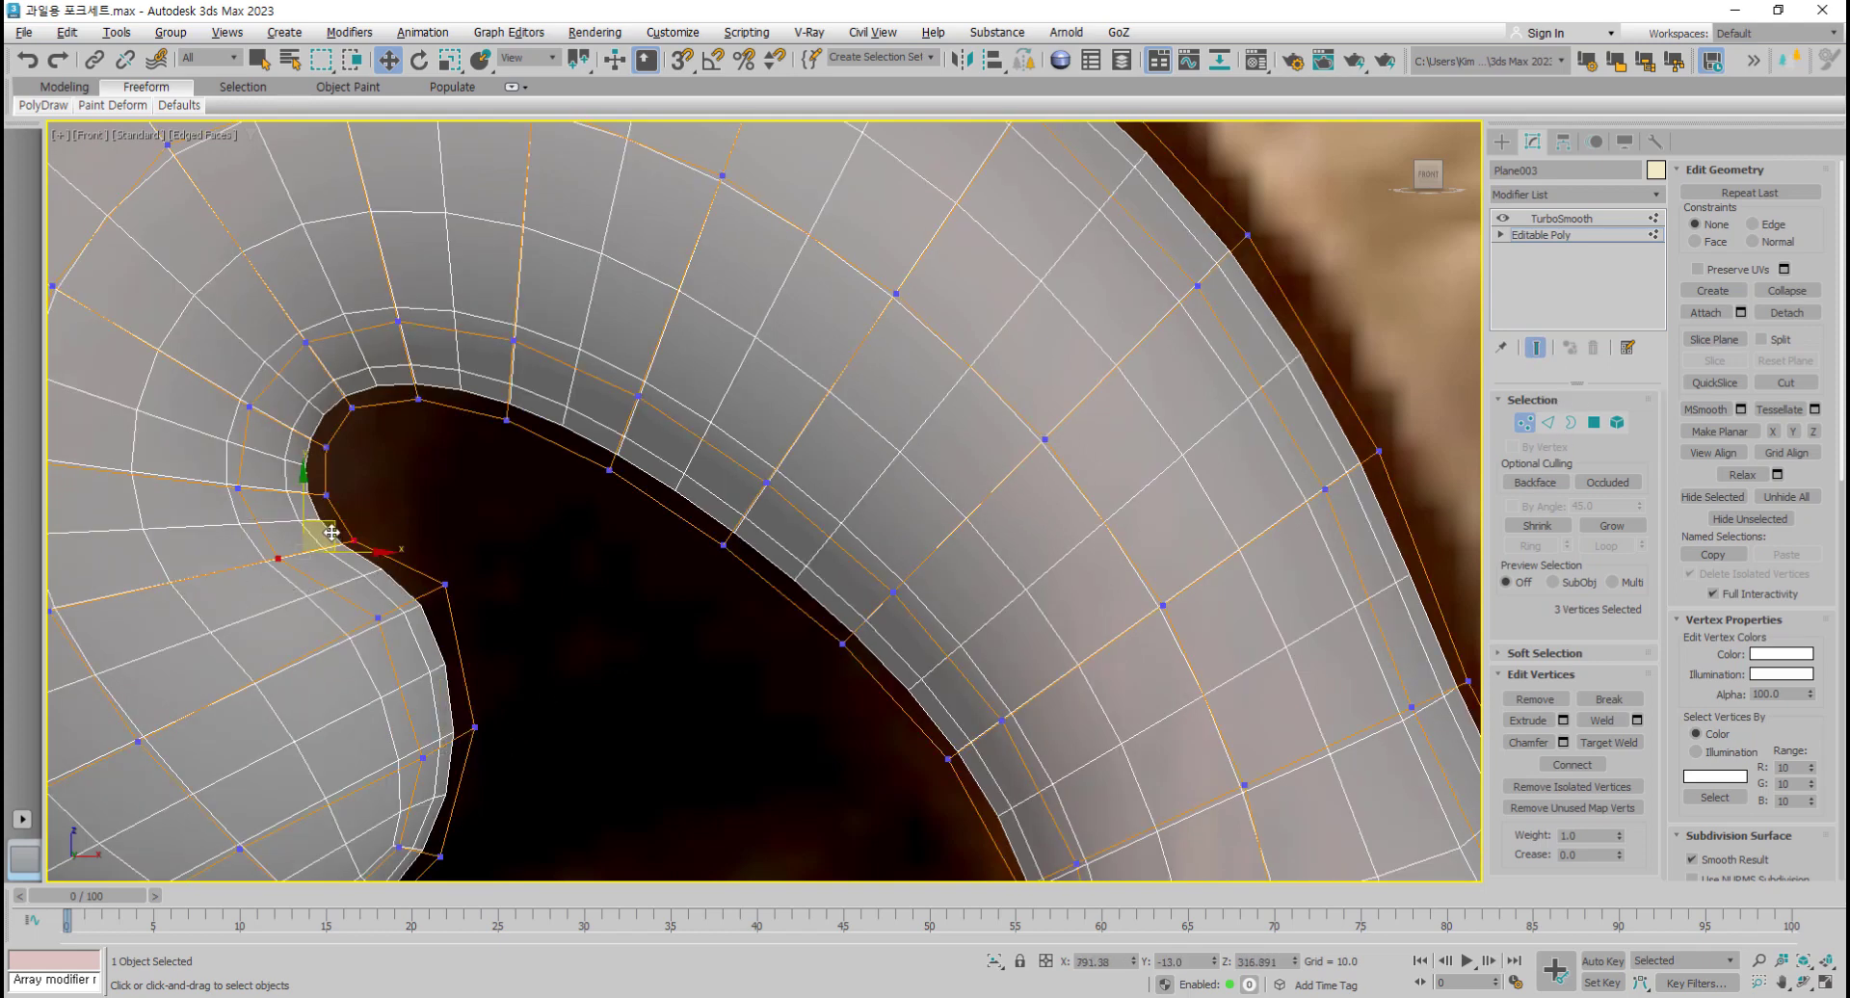
pyautogui.moveTo(331, 532); pyautogui.dragTo(364, 451)
pyautogui.click(569, 616)
pyautogui.scroll(-5, 569, 656)
pyautogui.moveTo(616, 737); pyautogui.dragTo(449, 522, button='middle')
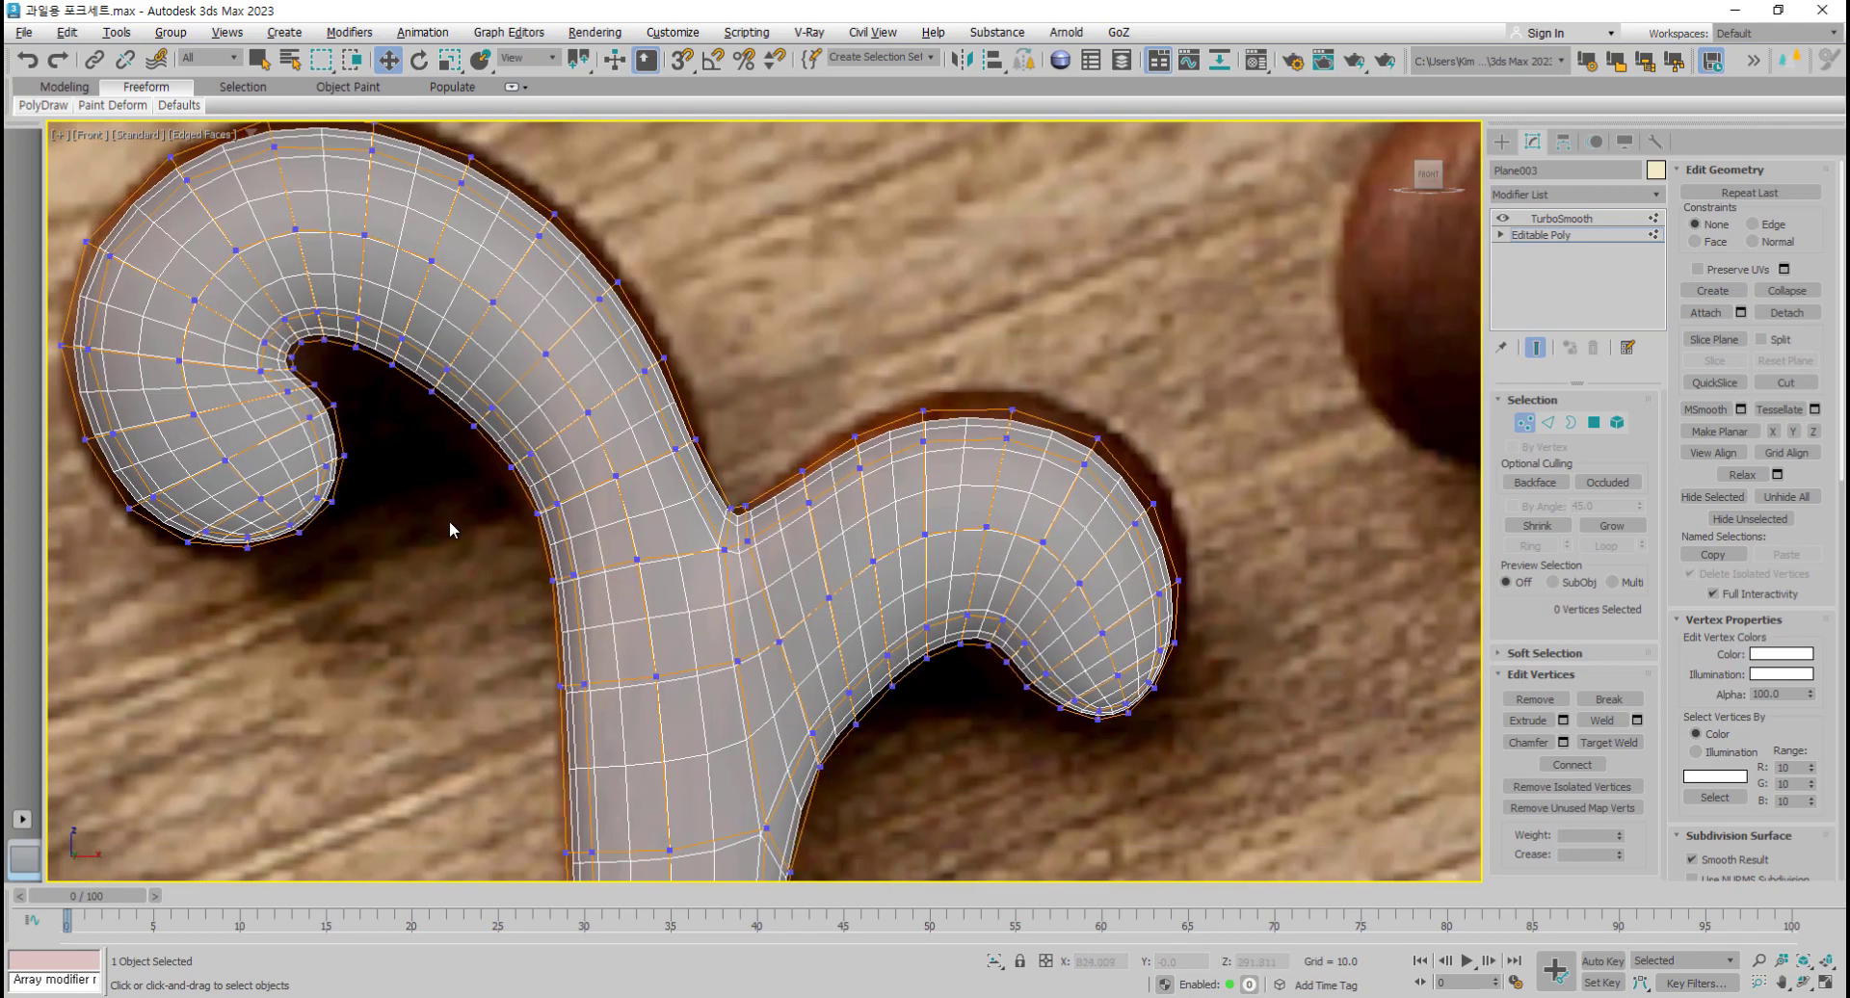
# Step: Move the vertex groups along the small curl's upper contour outward to follow the fork's outline in the photo
pyautogui.scroll(-2, 449, 524)
pyautogui.scroll(-5, 449, 526)
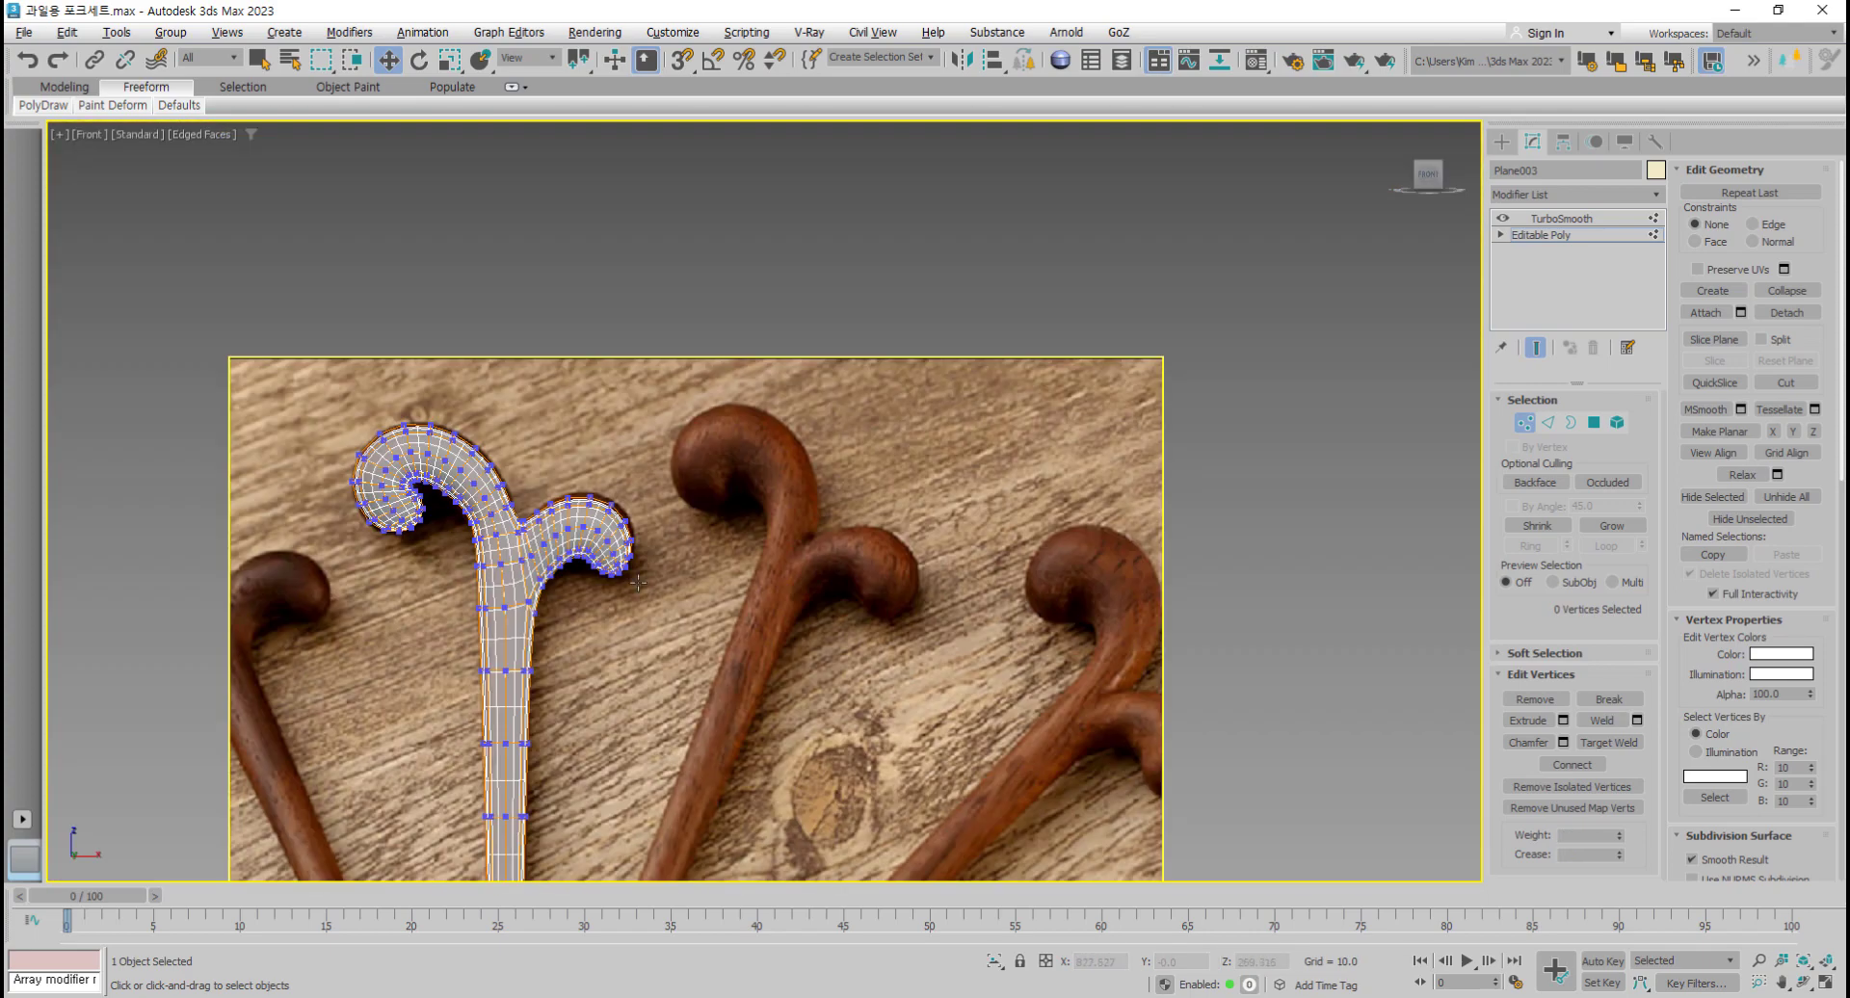
pyautogui.moveTo(759, 605); pyautogui.dragTo(696, 616, button='middle')
pyautogui.scroll(6, 529, 509)
pyautogui.moveTo(495, 592); pyautogui.dragTo(562, 479, button='middle')
pyautogui.moveTo(544, 425); pyautogui.dragTo(603, 419)
pyautogui.moveTo(455, 425); pyautogui.dragTo(384, 496)
pyautogui.moveTo(680, 450); pyautogui.dragTo(639, 524)
pyautogui.scroll(2, 681, 511)
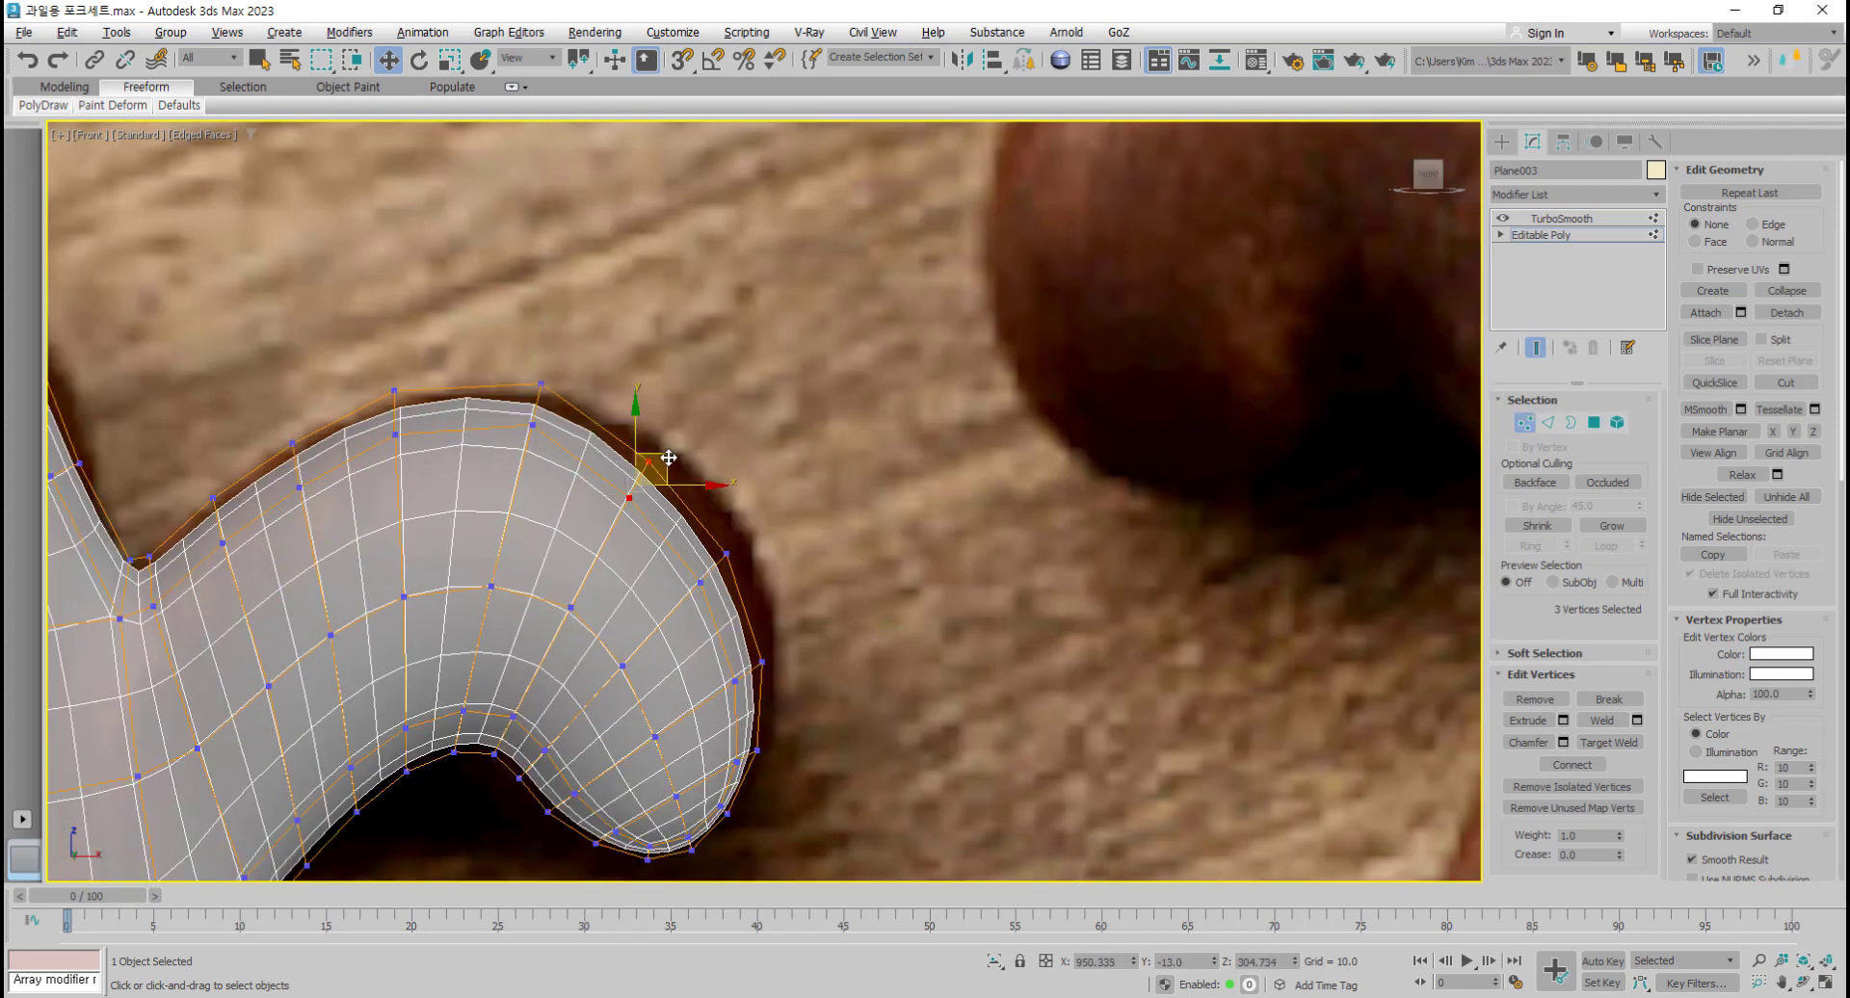
pyautogui.moveTo(669, 458); pyautogui.dragTo(702, 442)
# Step: Push the vertex groups down the small curl's right side outward to match the photo's outline
pyautogui.moveTo(665, 604); pyautogui.dragTo(664, 605)
pyautogui.moveTo(729, 552); pyautogui.dragTo(763, 548)
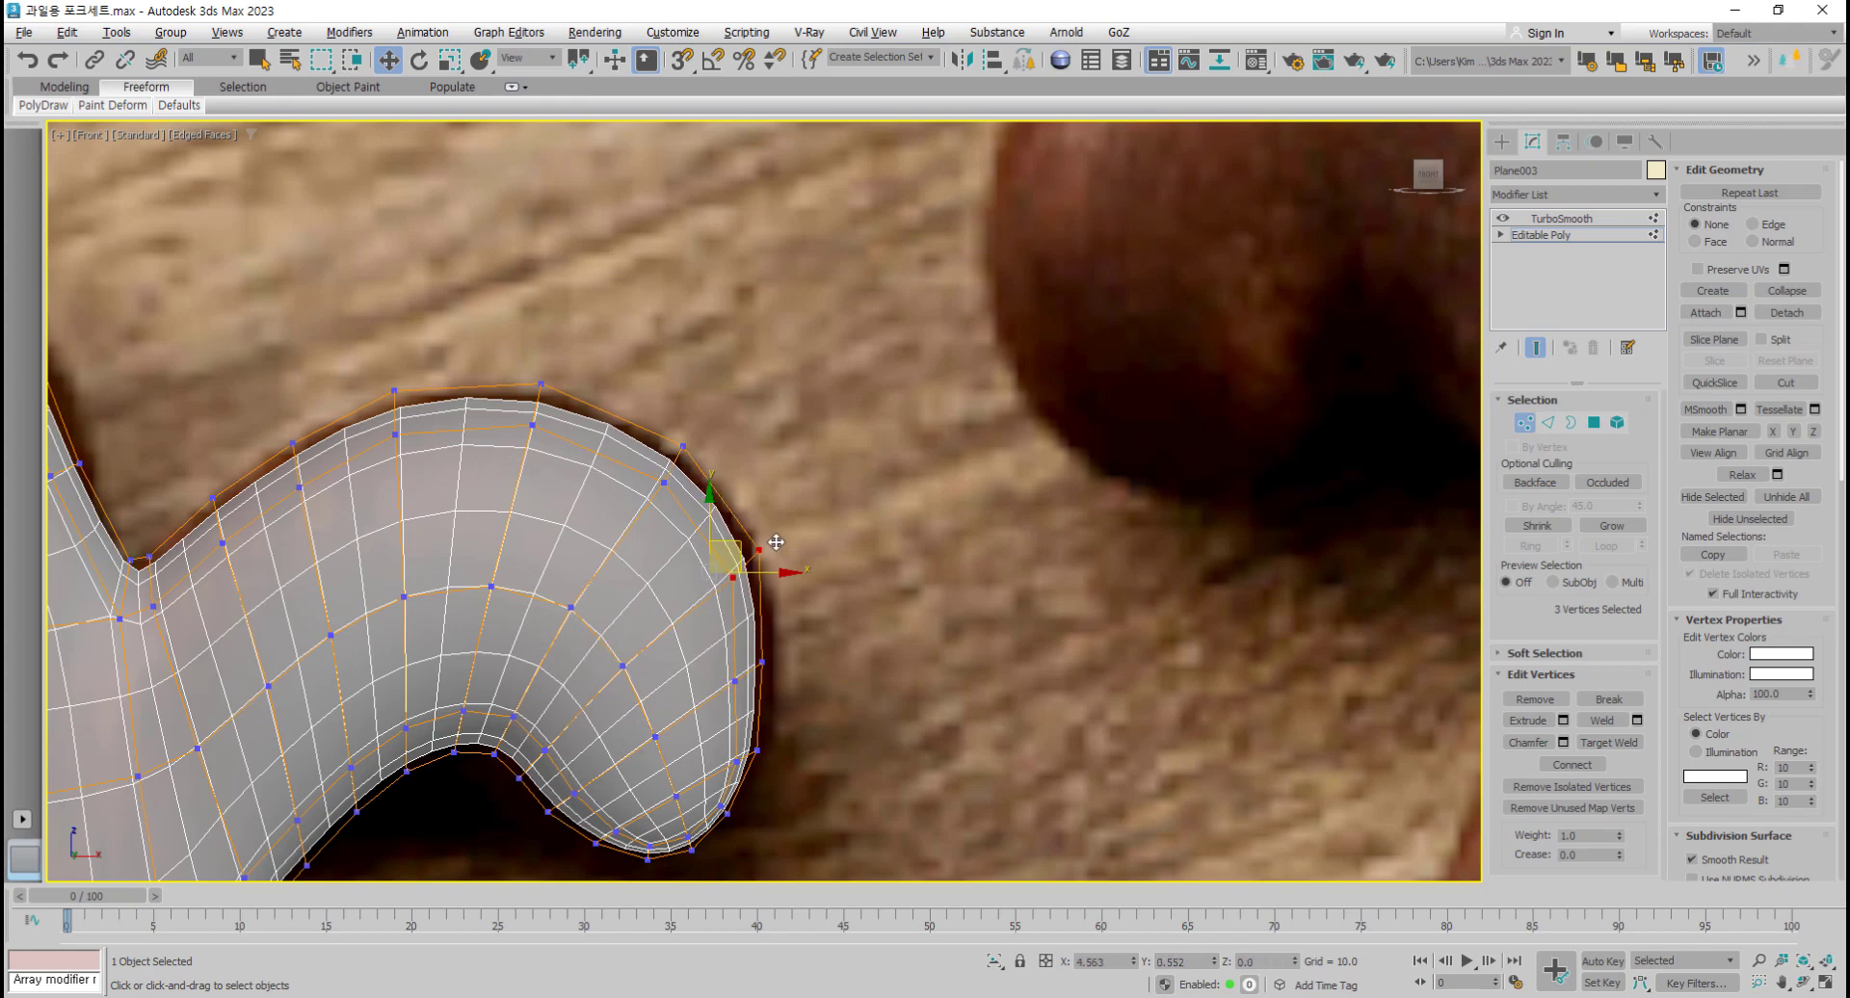
pyautogui.moveTo(790, 645)
pyautogui.mouseDown()
pyautogui.moveTo(711, 696)
pyautogui.moveTo(771, 668)
pyautogui.mouseUp()
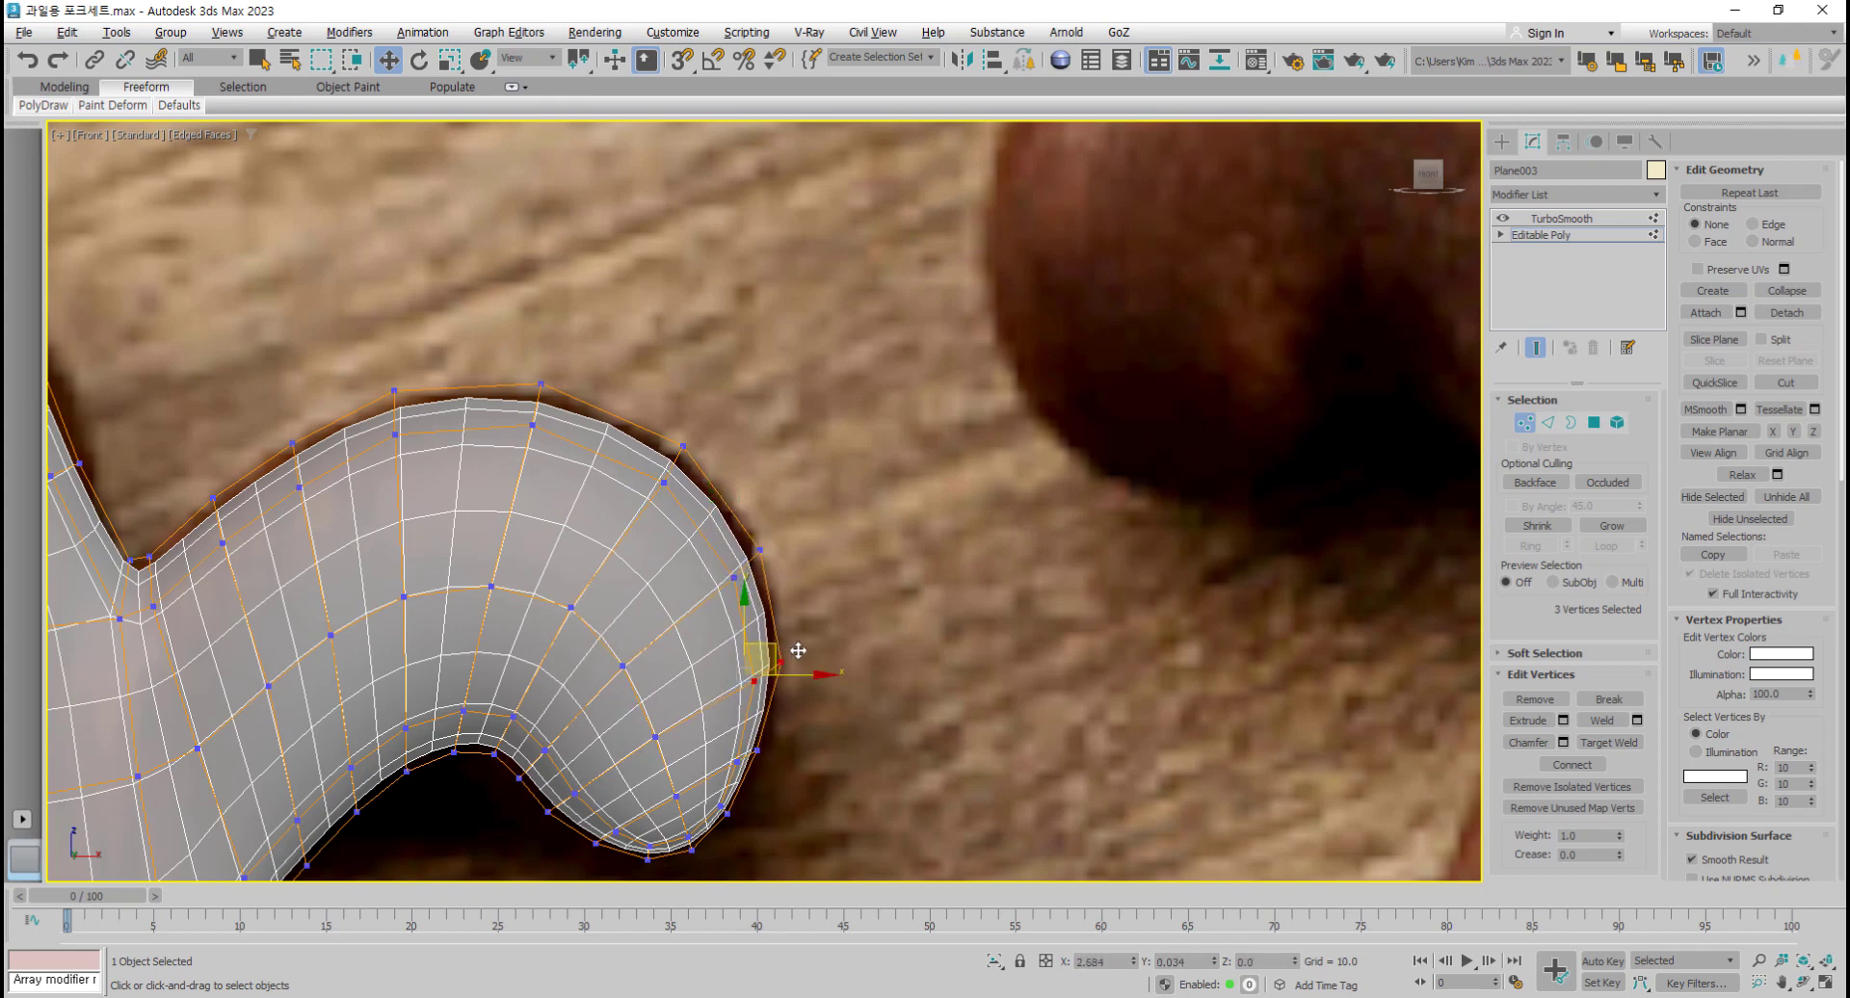
pyautogui.scroll(2, 778, 643)
pyautogui.moveTo(660, 704); pyautogui.dragTo(658, 705)
pyautogui.moveTo(748, 650); pyautogui.dragTo(770, 650)
# Step: Move the vertex groups at the small curl's inner bend and along the underside of its tip to follow the photo
pyautogui.moveTo(583, 755); pyautogui.dragTo(766, 667, button='middle')
pyautogui.moveTo(464, 711); pyautogui.dragTo(441, 511)
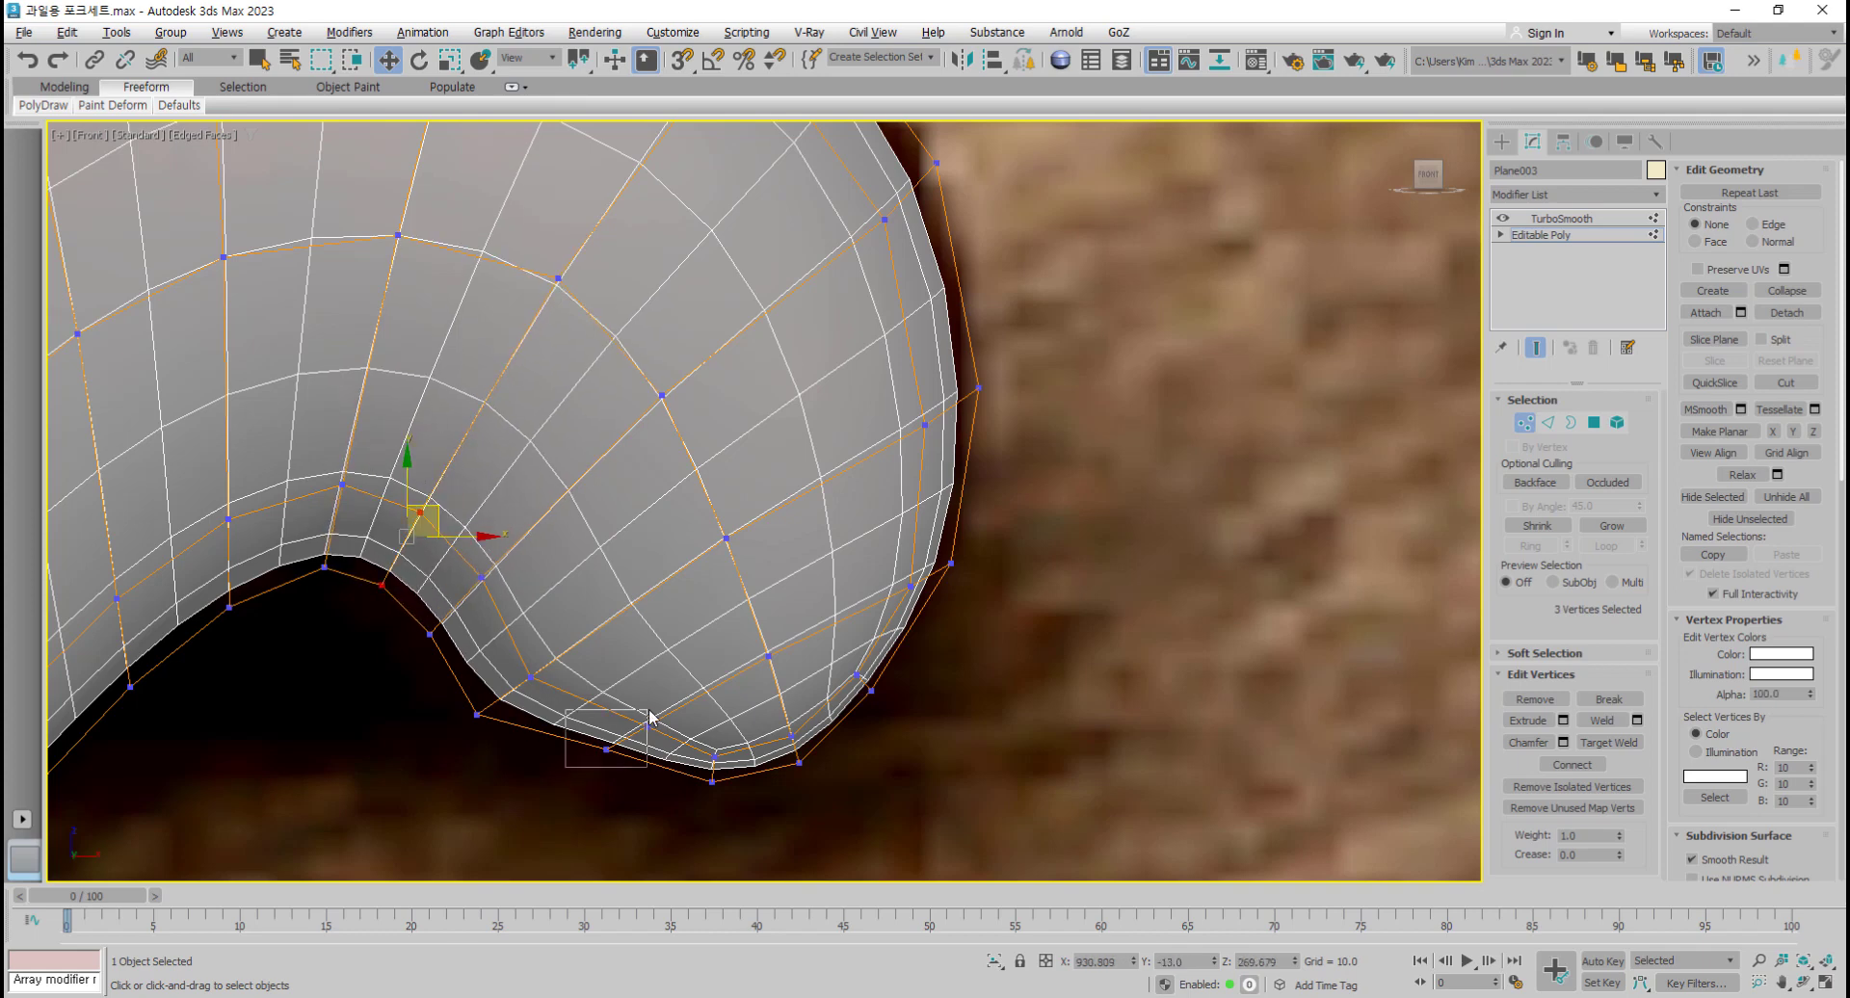
pyautogui.moveTo(649, 711)
pyautogui.mouseDown()
pyautogui.moveTo(668, 702)
pyautogui.moveTo(644, 731)
pyautogui.mouseUp()
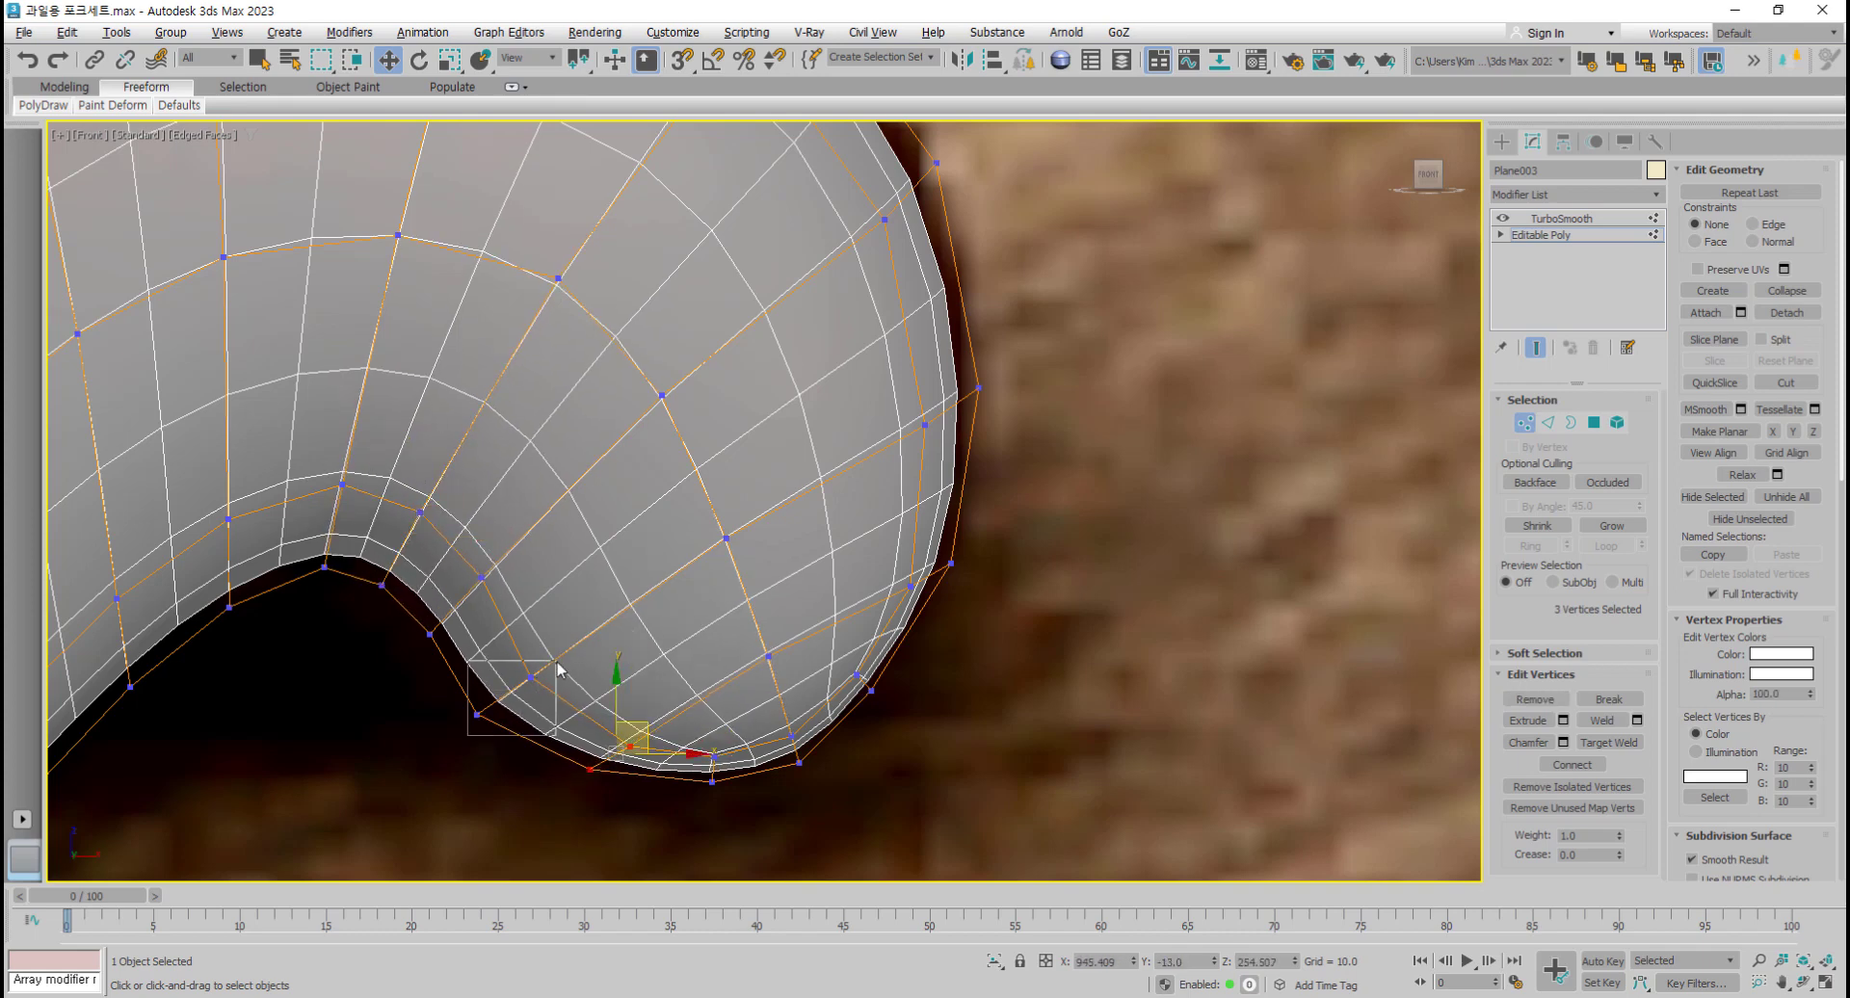
pyautogui.moveTo(557, 662); pyautogui.dragTo(554, 656)
# Step: Shift the vertices at the small curl's crest up toward the junction and realign the central vertex below them
pyautogui.moveTo(304, 628); pyautogui.dragTo(493, 580, button='middle')
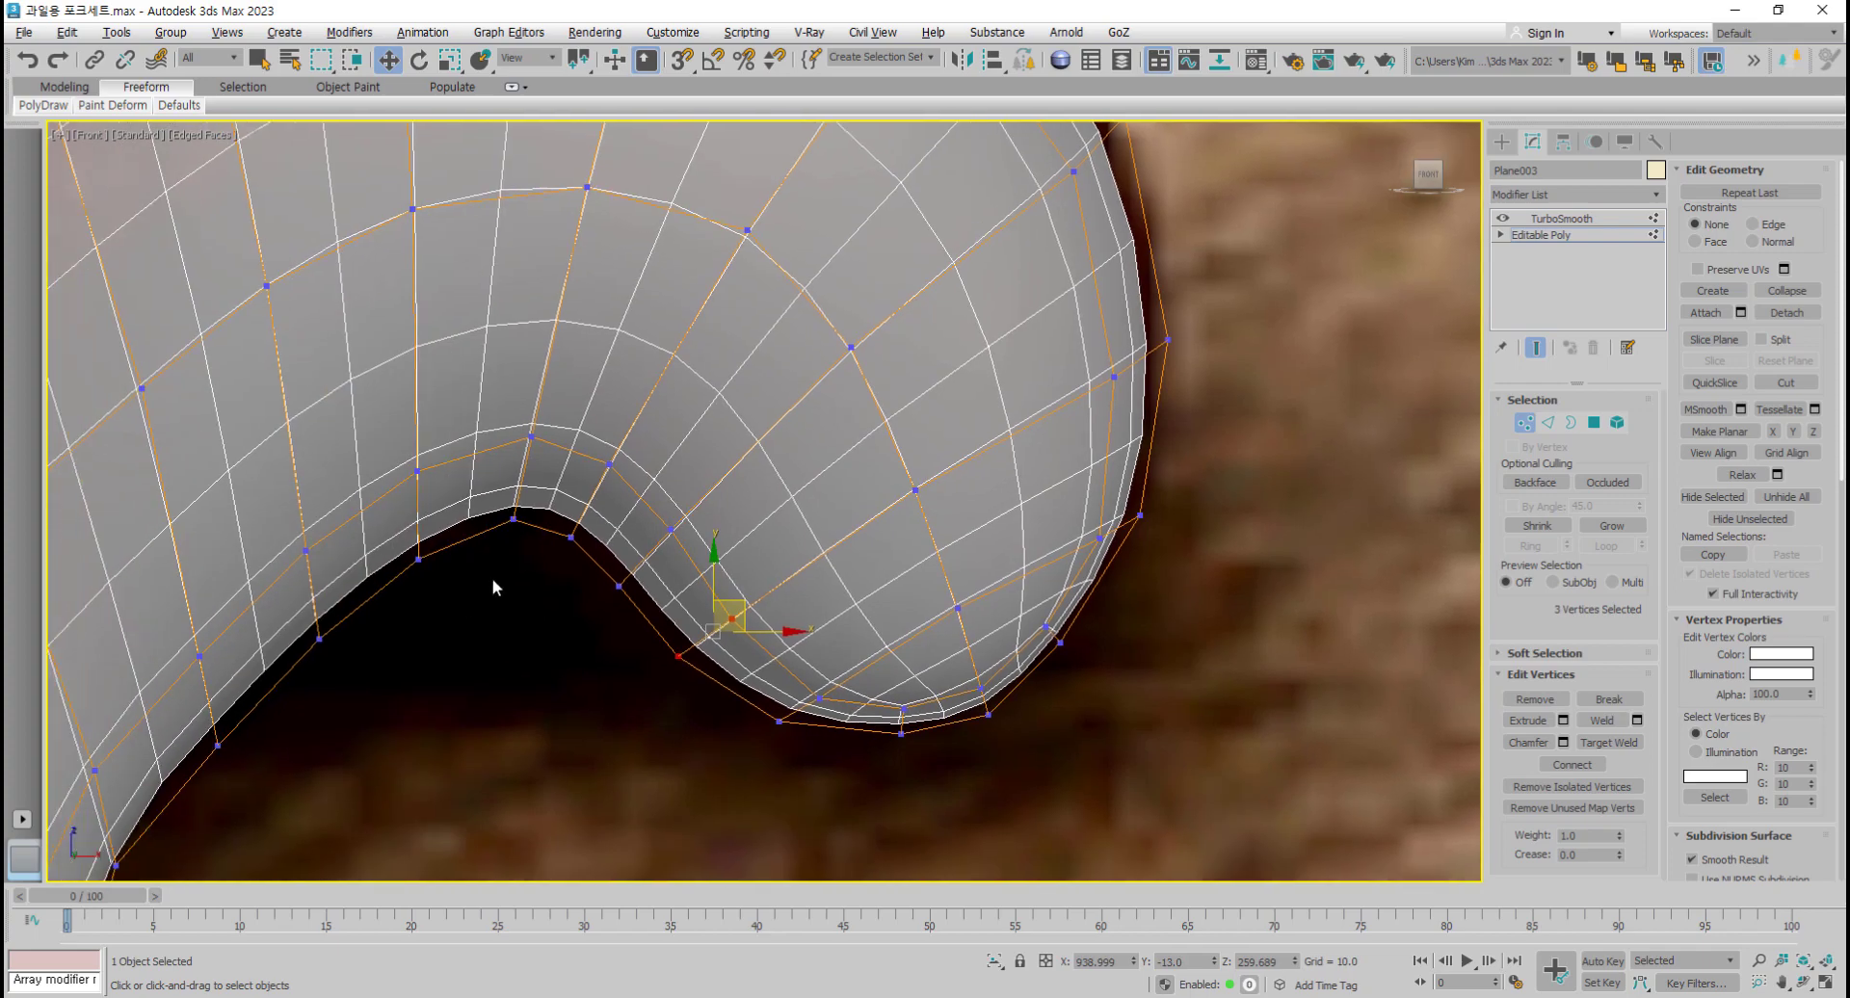
pyautogui.scroll(-5, 441, 627)
pyautogui.scroll(6, 518, 586)
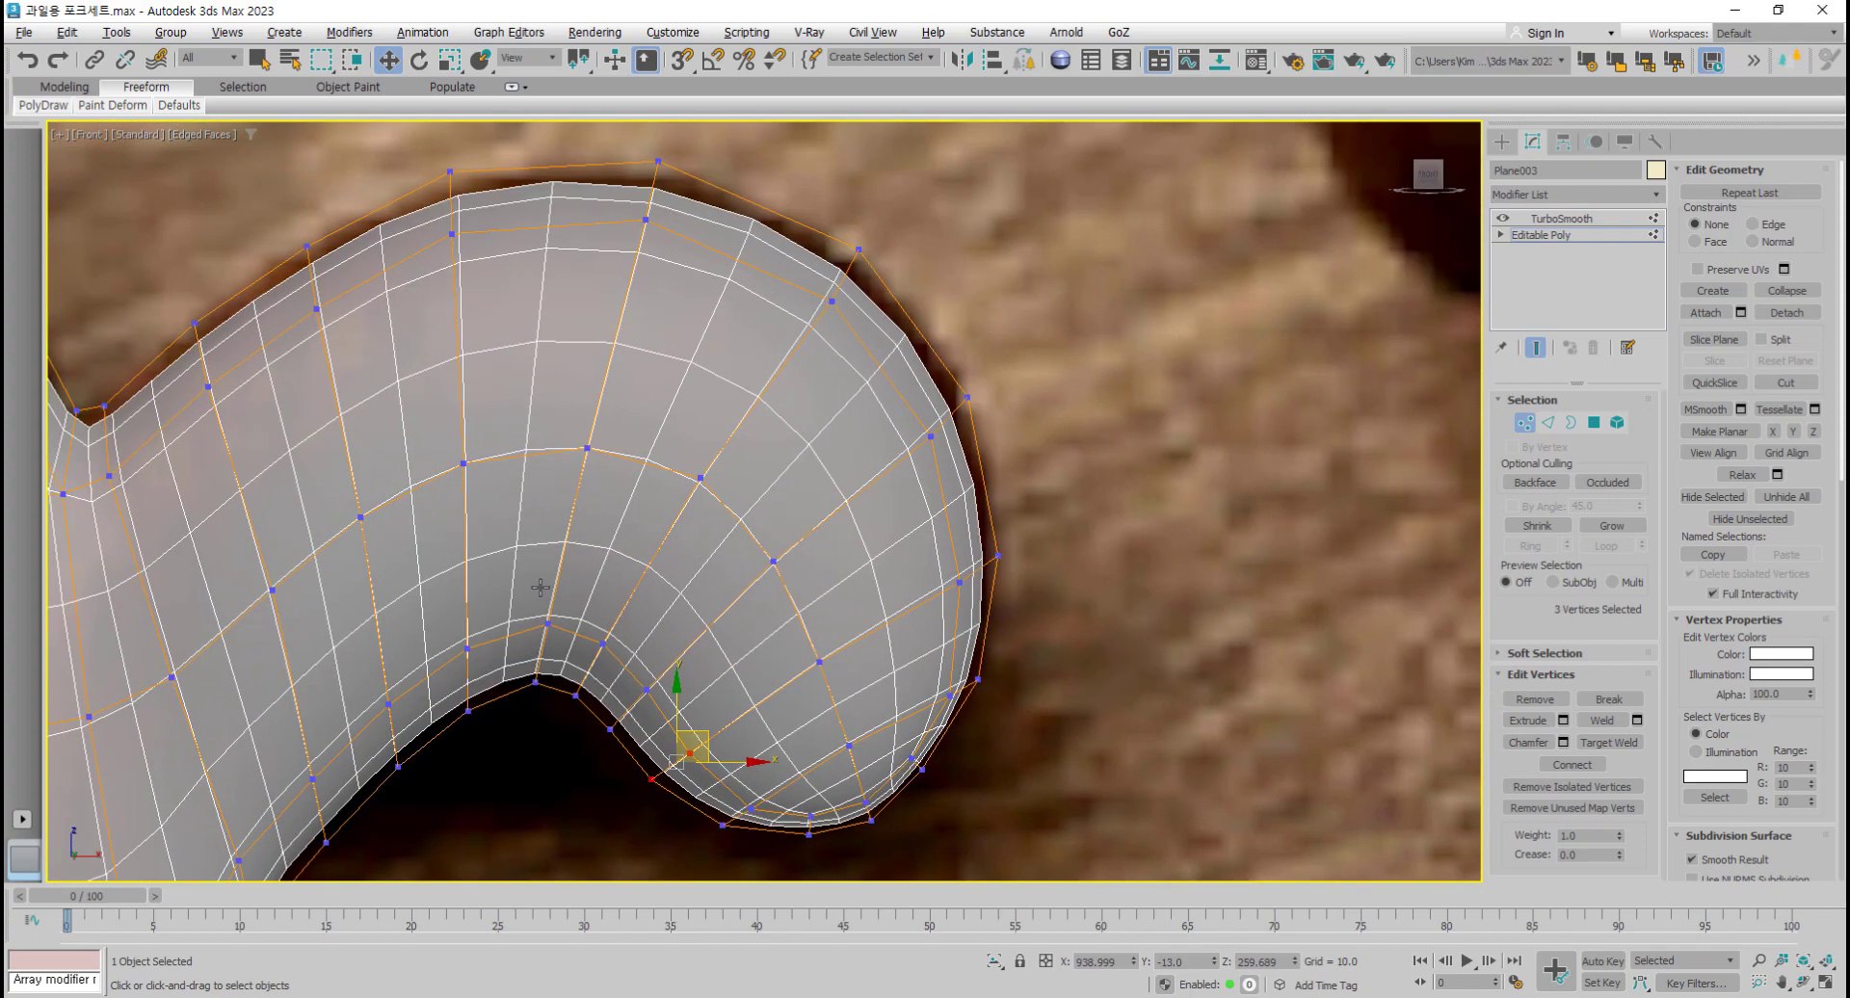
pyautogui.moveTo(703, 237); pyautogui.dragTo(705, 237)
pyautogui.moveTo(677, 176); pyautogui.dragTo(636, 160)
pyautogui.moveTo(472, 392); pyautogui.dragTo(597, 417)
# Step: Adjust the vertex groups along the small curl's inner bend to smooth the curve beneath it
pyautogui.moveTo(565, 717); pyautogui.dragTo(564, 717)
pyautogui.moveTo(568, 615); pyautogui.dragTo(566, 615)
pyautogui.moveTo(481, 724); pyautogui.dragTo(483, 659)
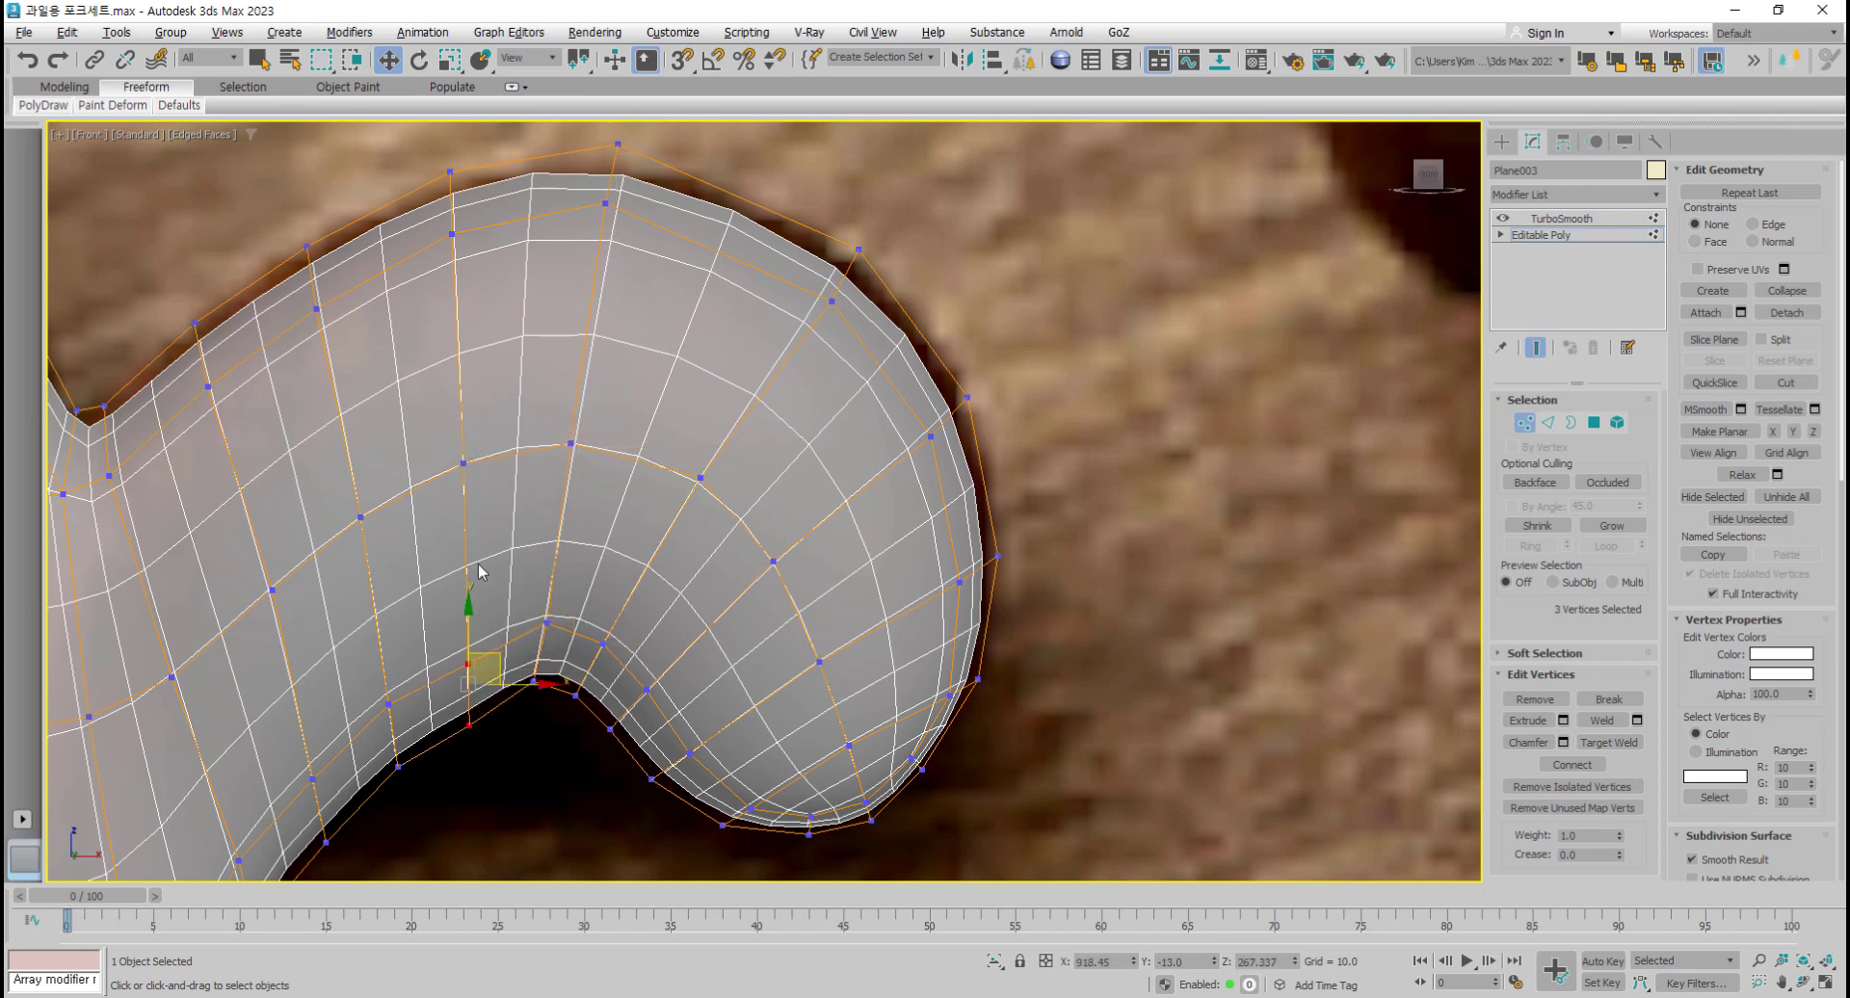
pyautogui.moveTo(479, 564); pyautogui.dragTo(490, 590, button='middle')
pyautogui.moveTo(555, 651)
pyautogui.mouseDown()
pyautogui.moveTo(566, 630)
pyautogui.moveTo(567, 656)
pyautogui.mouseUp()
pyautogui.moveTo(562, 736); pyautogui.dragTo(628, 656)
# Step: Move the vertex groups on the small curl's upper contour outward, from the crest down toward the junction
pyautogui.moveTo(433, 176); pyautogui.dragTo(533, 317)
pyautogui.moveTo(487, 204); pyautogui.dragTo(476, 196)
pyautogui.moveTo(273, 241); pyautogui.dragTo(405, 373)
pyautogui.moveTo(378, 300); pyautogui.dragTo(362, 297)
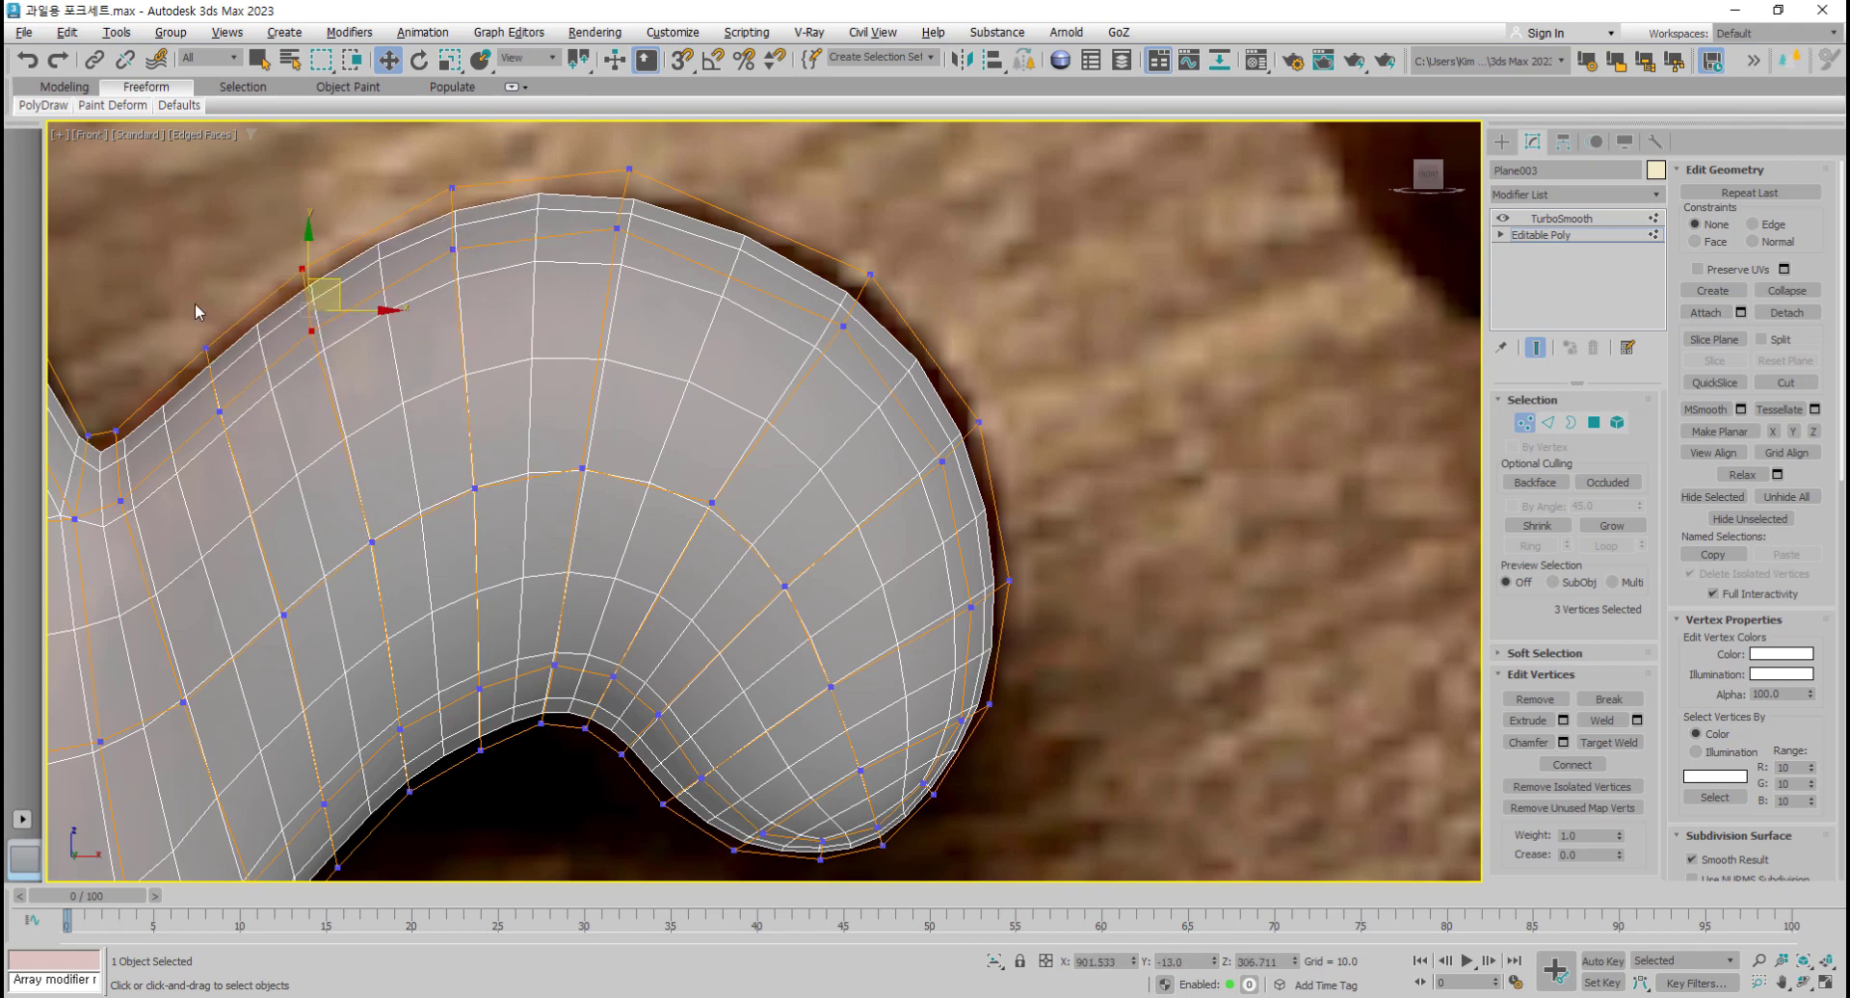
pyautogui.moveTo(194, 302); pyautogui.dragTo(220, 367)
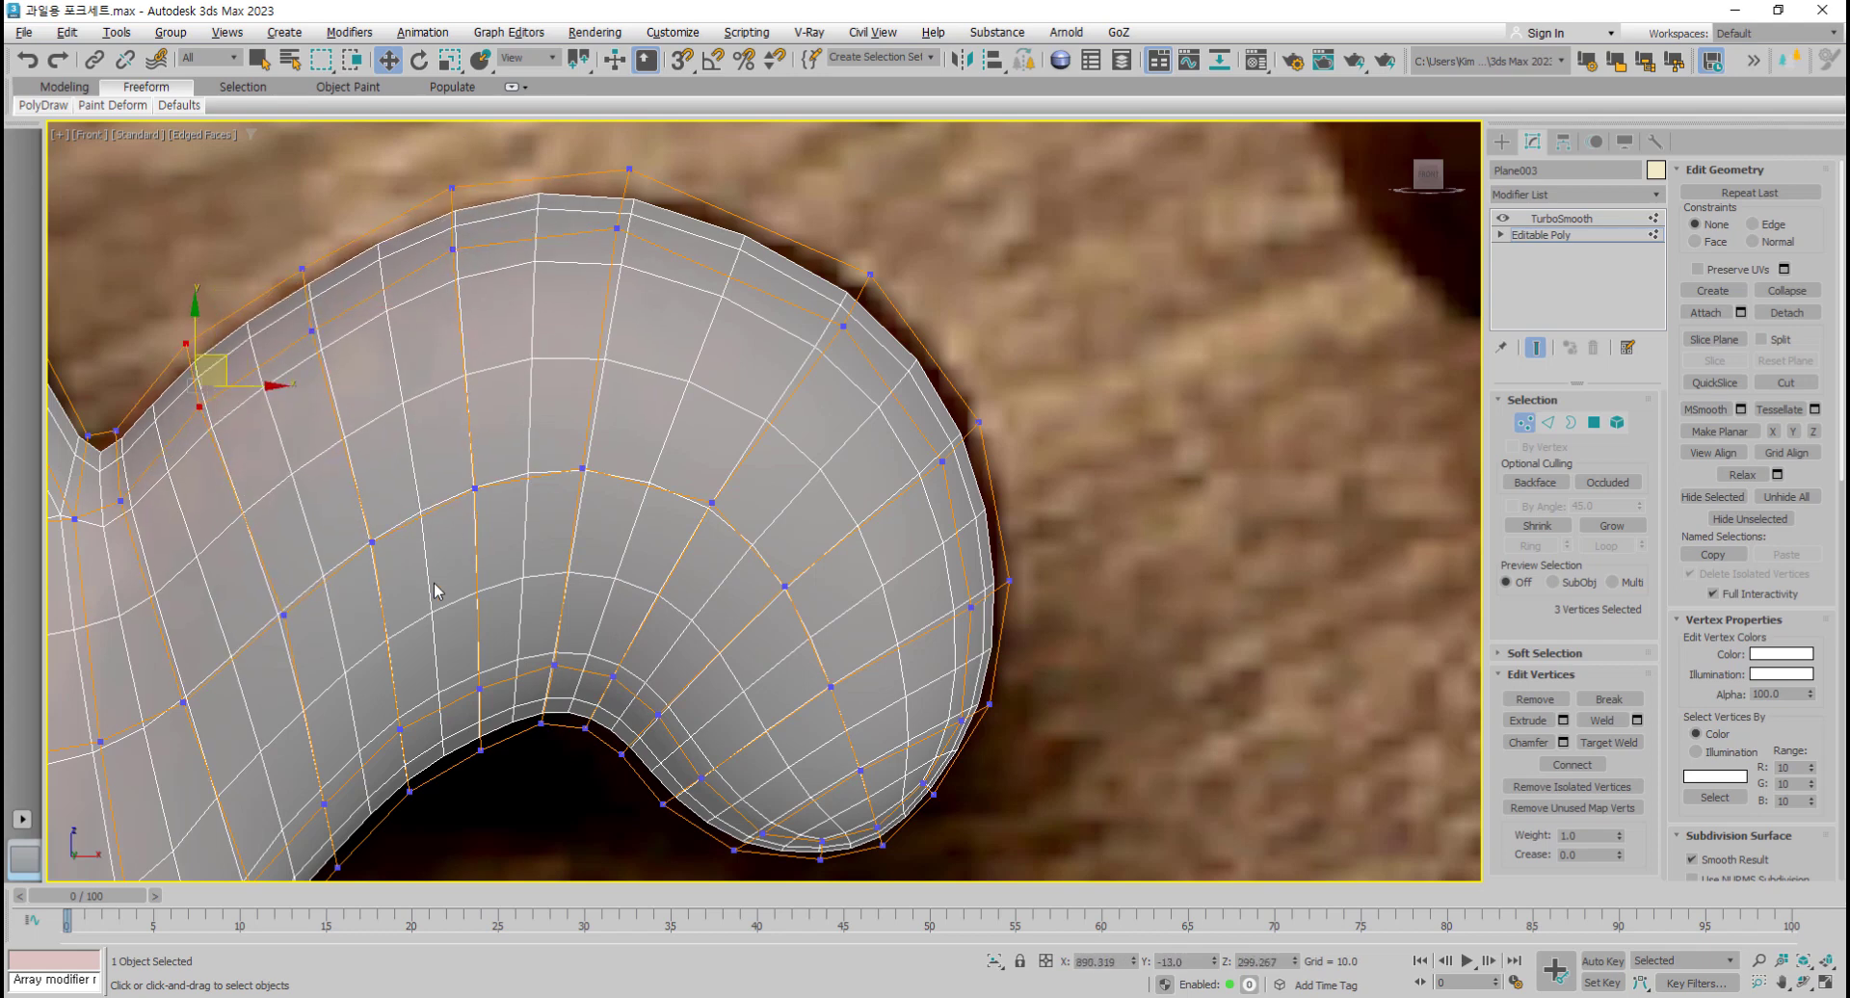
# Step: Finish vertex editing on the fork and unhide all hidden objects in the scene
pyautogui.scroll(-4, 703, 653)
pyautogui.scroll(-8, 702, 653)
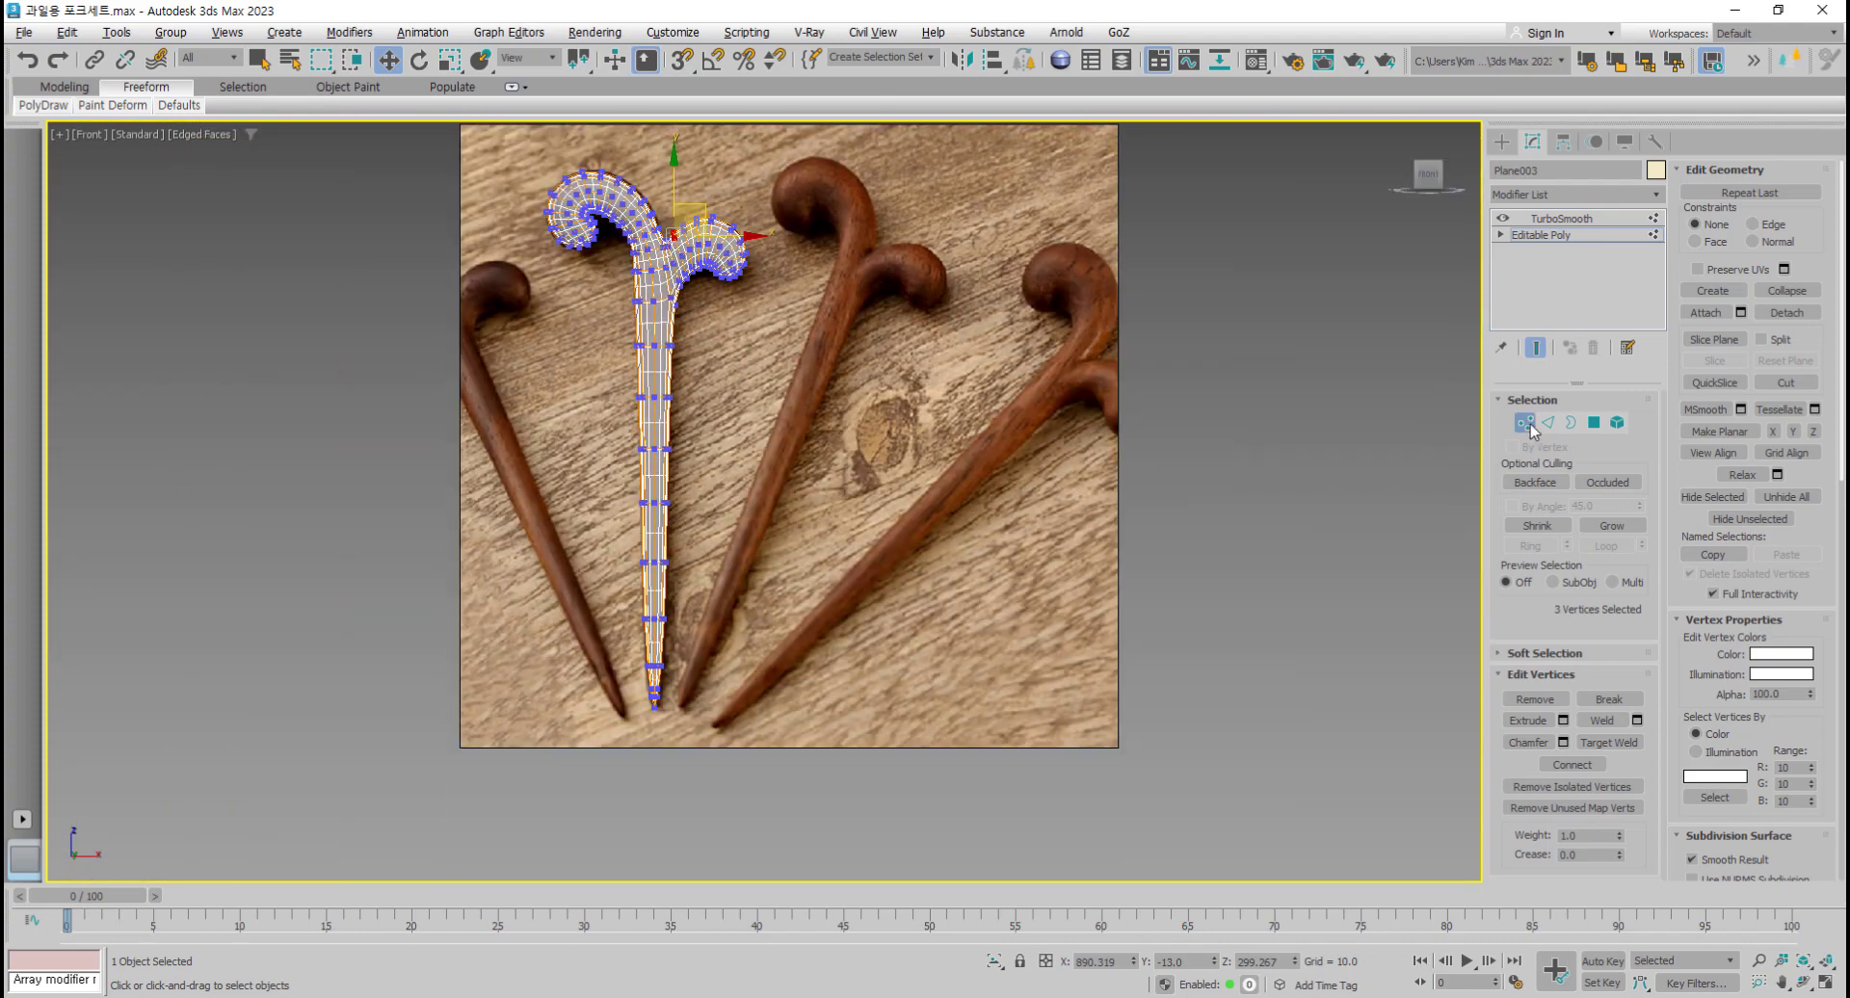
pyautogui.click(1531, 431)
pyautogui.click(916, 617)
pyautogui.scroll(-5, 901, 636)
pyautogui.scroll(5, 862, 607)
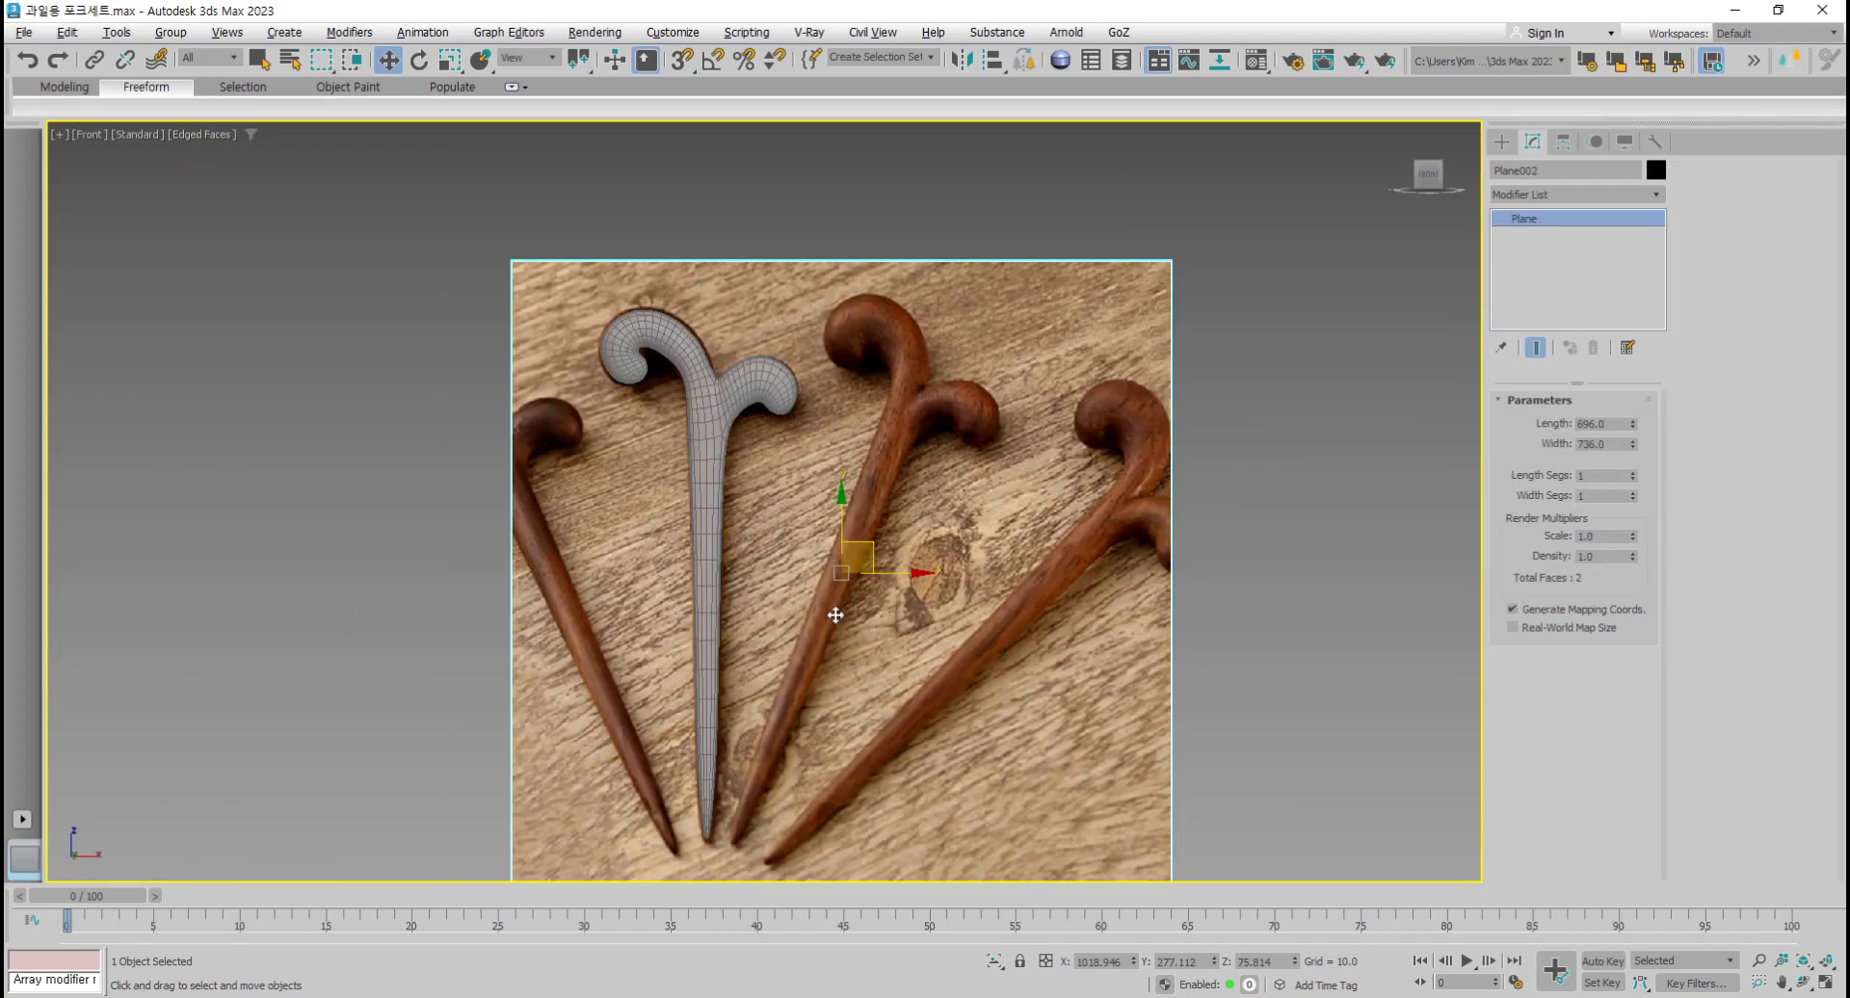
pyautogui.rightClick(835, 614)
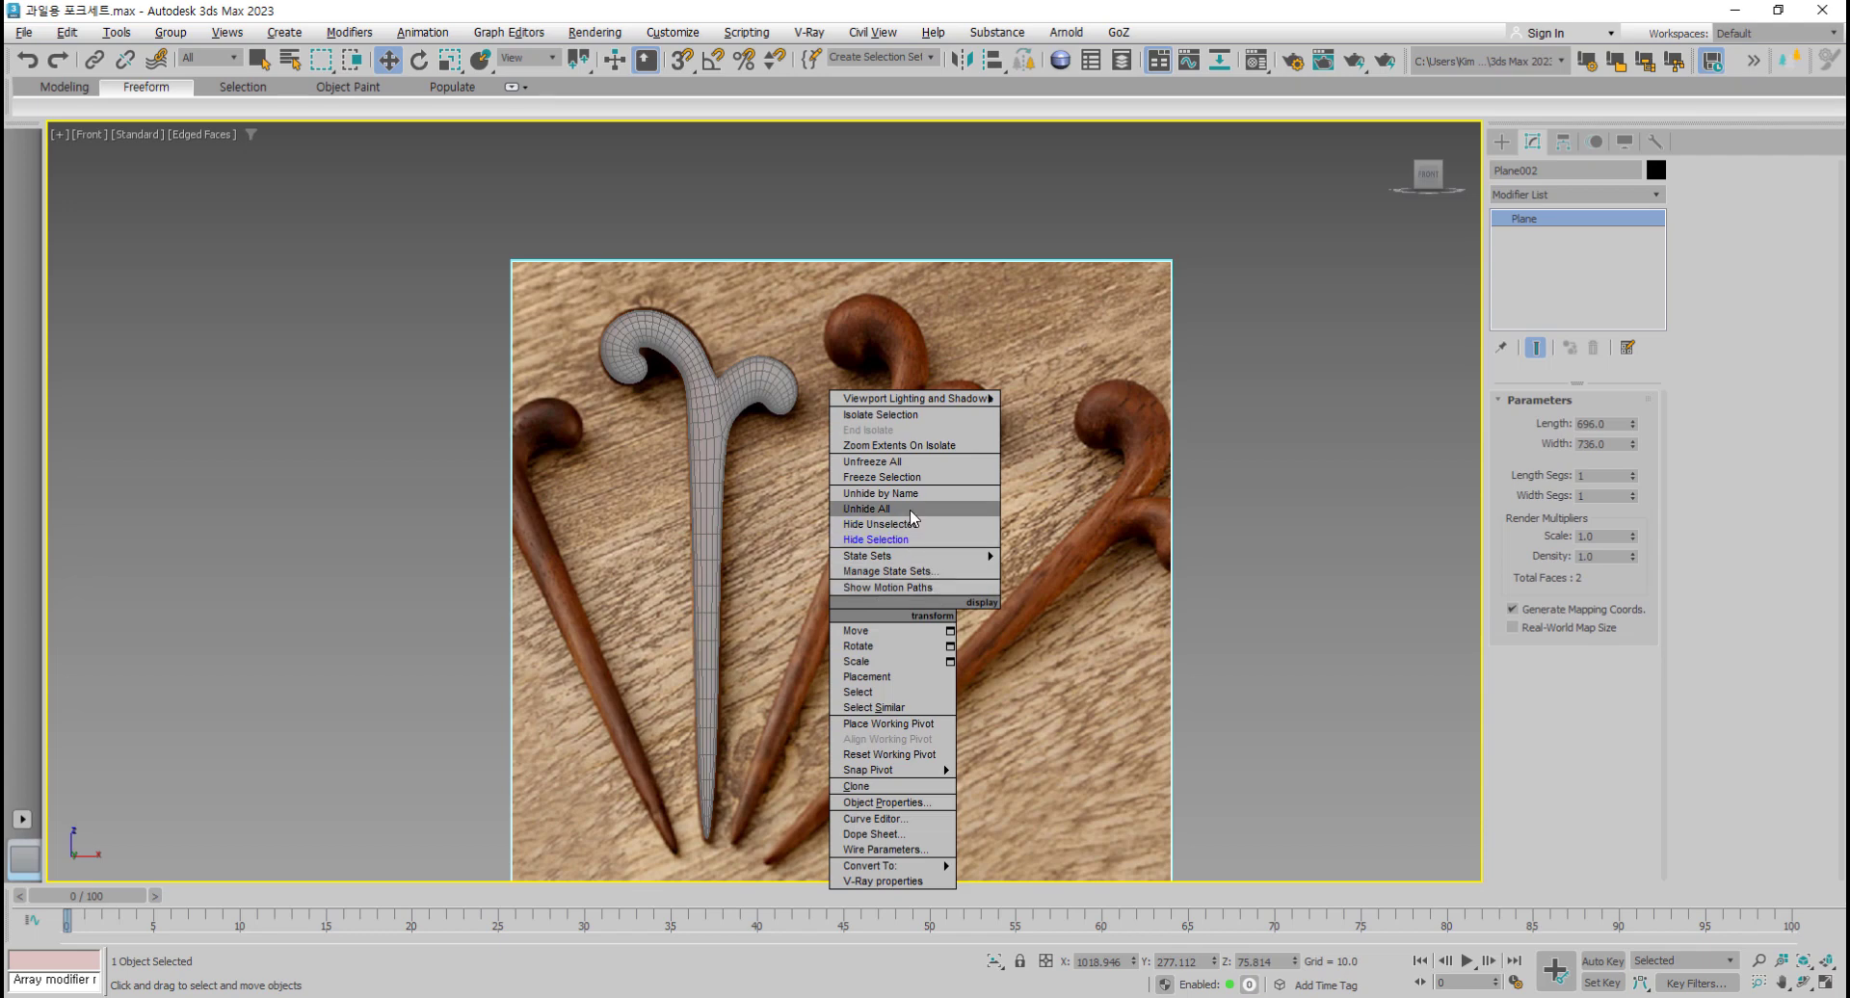
pyautogui.click(910, 511)
# Step: Delete the reference photo plane that shows the wooden forks
pyautogui.scroll(-4, 1156, 578)
pyautogui.moveTo(1067, 584); pyautogui.dragTo(1217, 550)
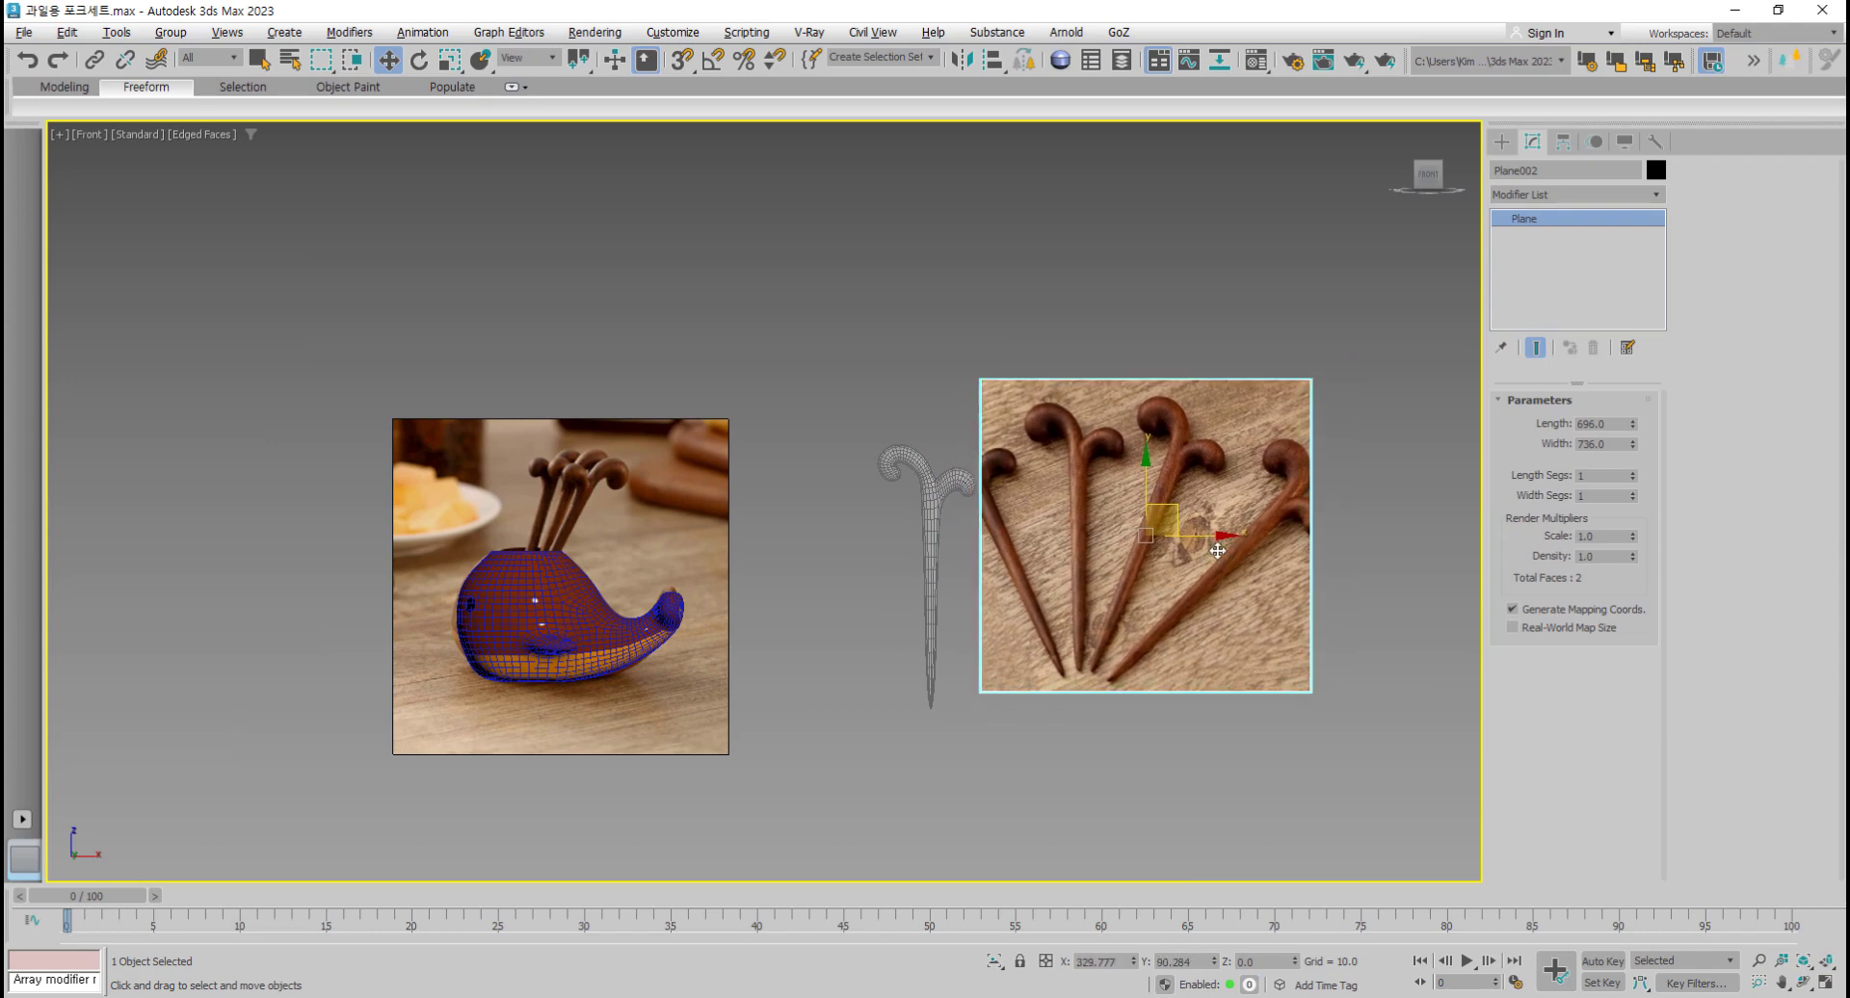
pyautogui.press('Delete')
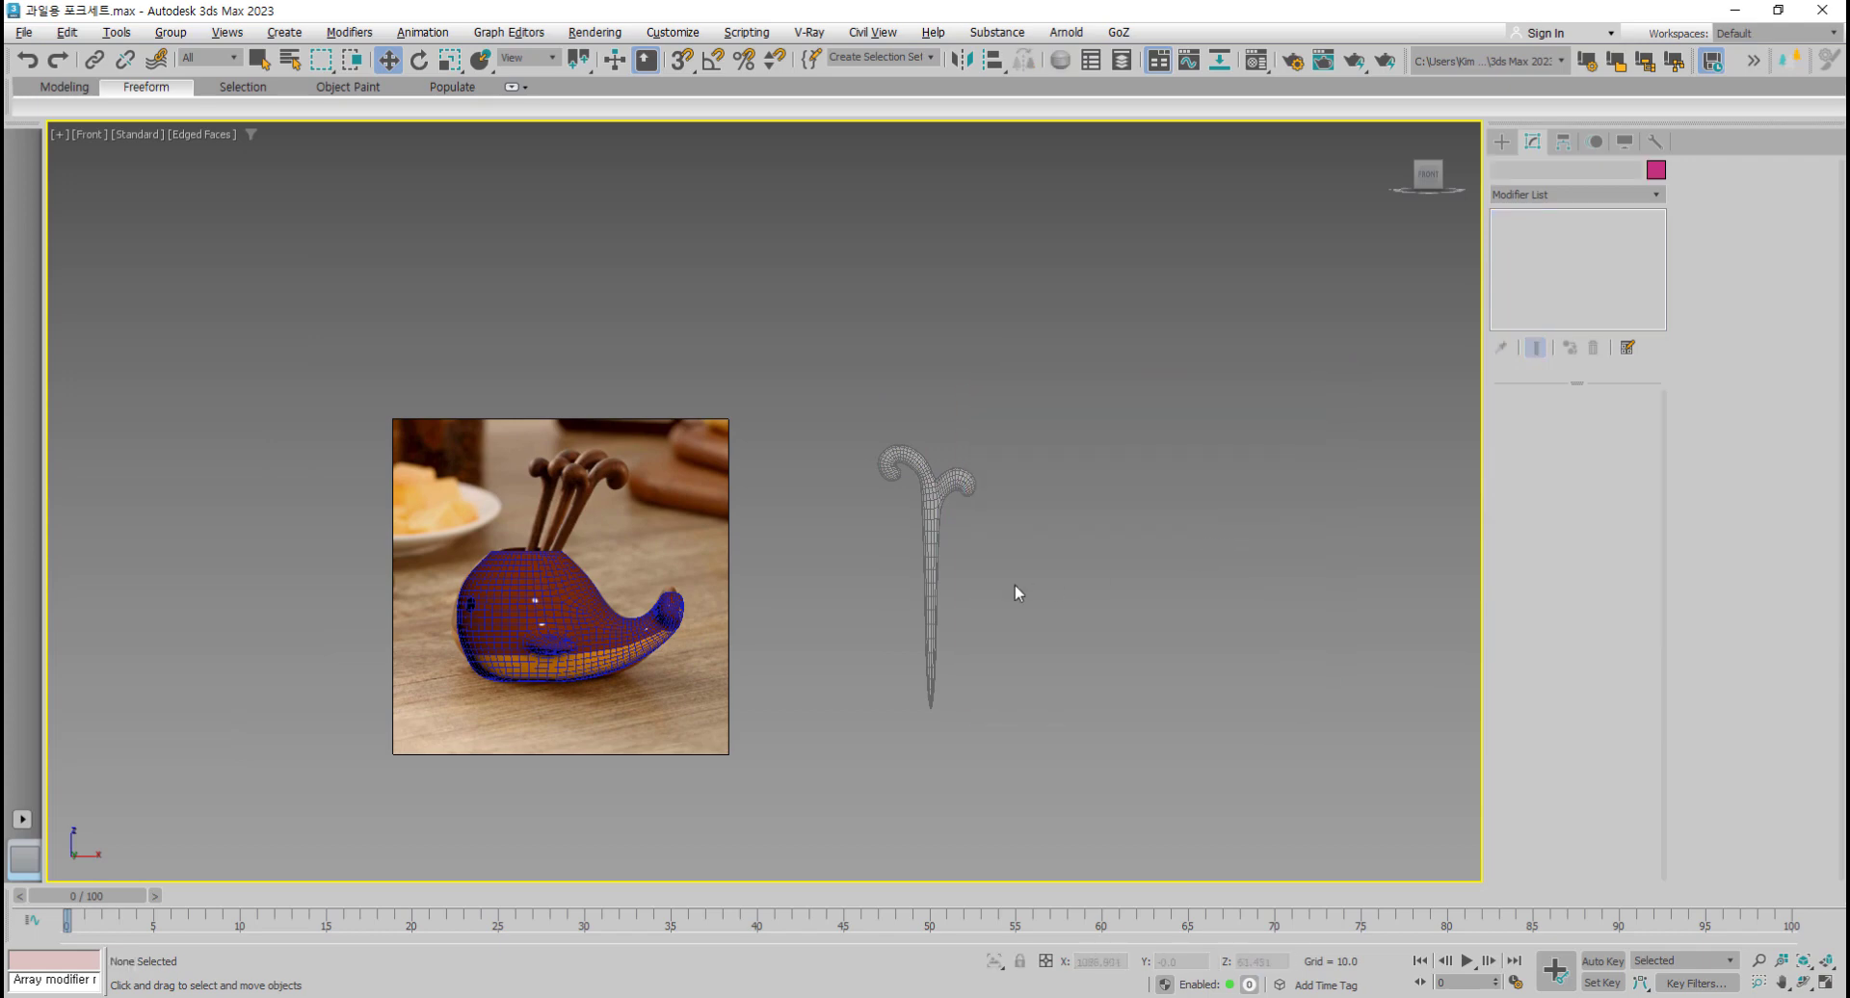
# Step: Move the fork over the whale holder and scale it uniformly down to about 52 percent
pyautogui.click(927, 566)
pyautogui.scroll(3, 968, 565)
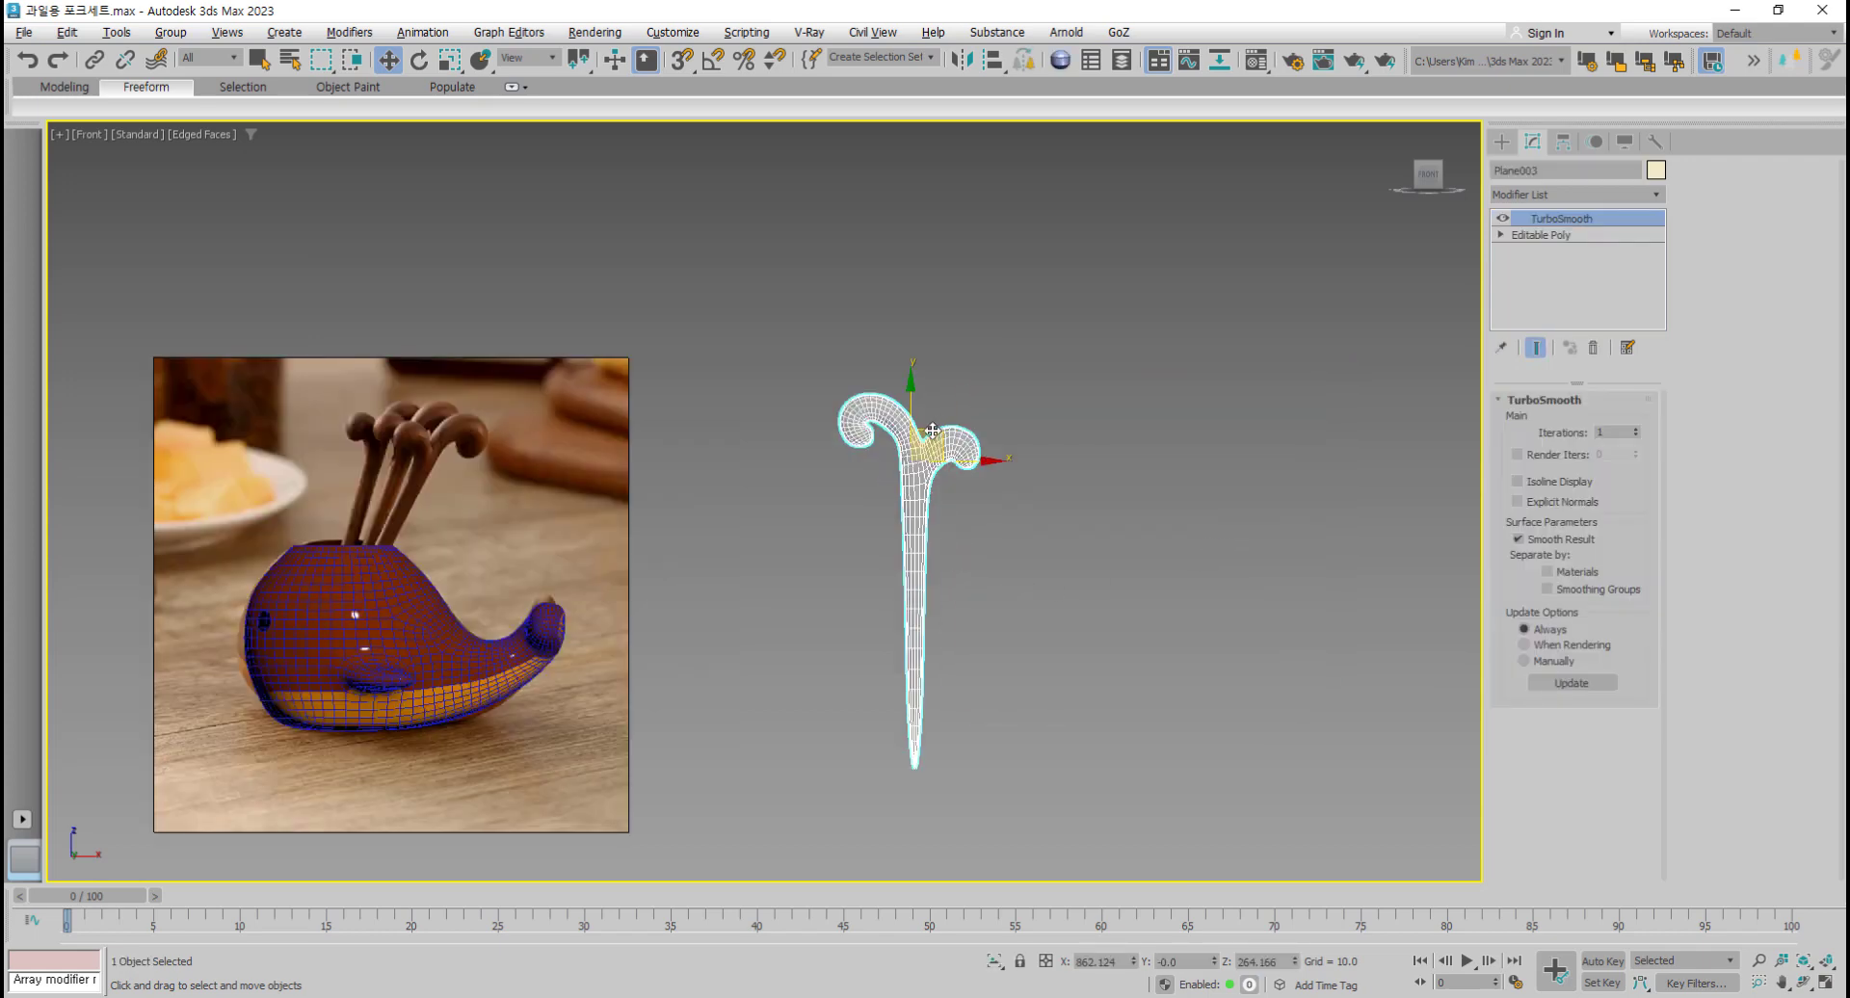
pyautogui.moveTo(931, 431); pyautogui.dragTo(387, 438)
pyautogui.moveTo(388, 438); pyautogui.dragTo(551, 454, button='middle')
pyautogui.press('r')
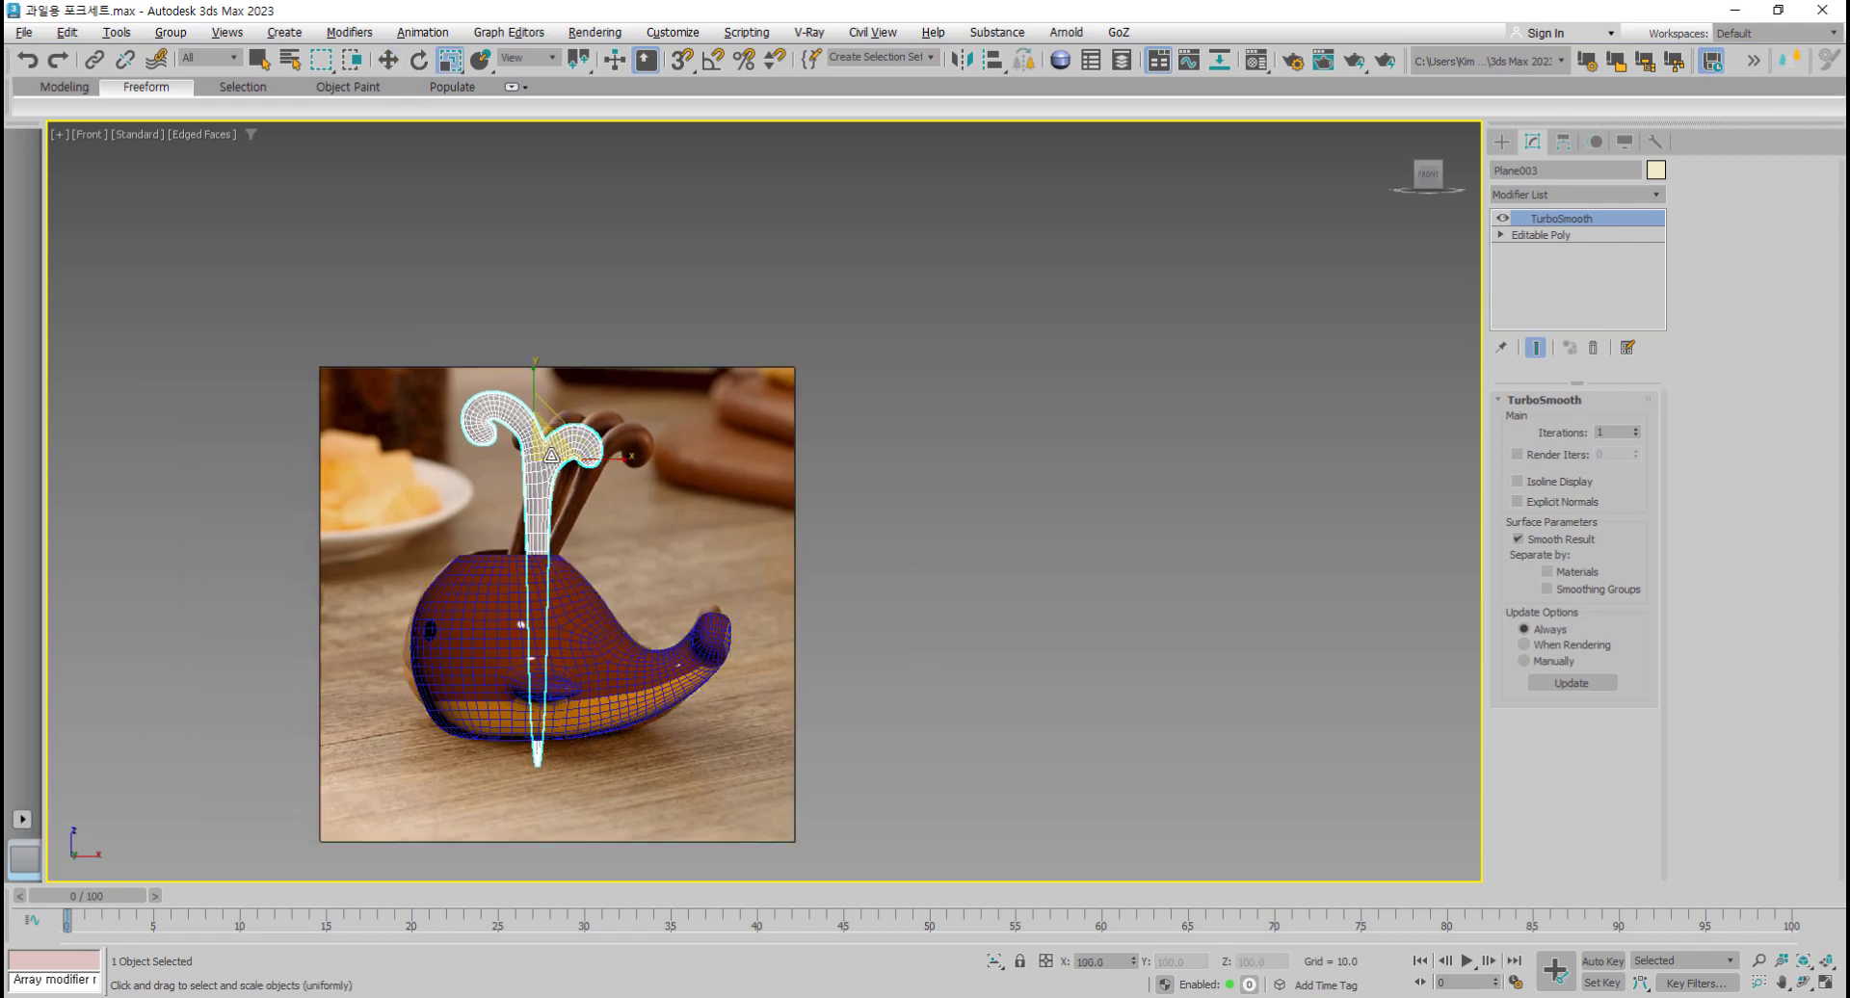
pyautogui.moveTo(541, 456); pyautogui.dragTo(536, 557)
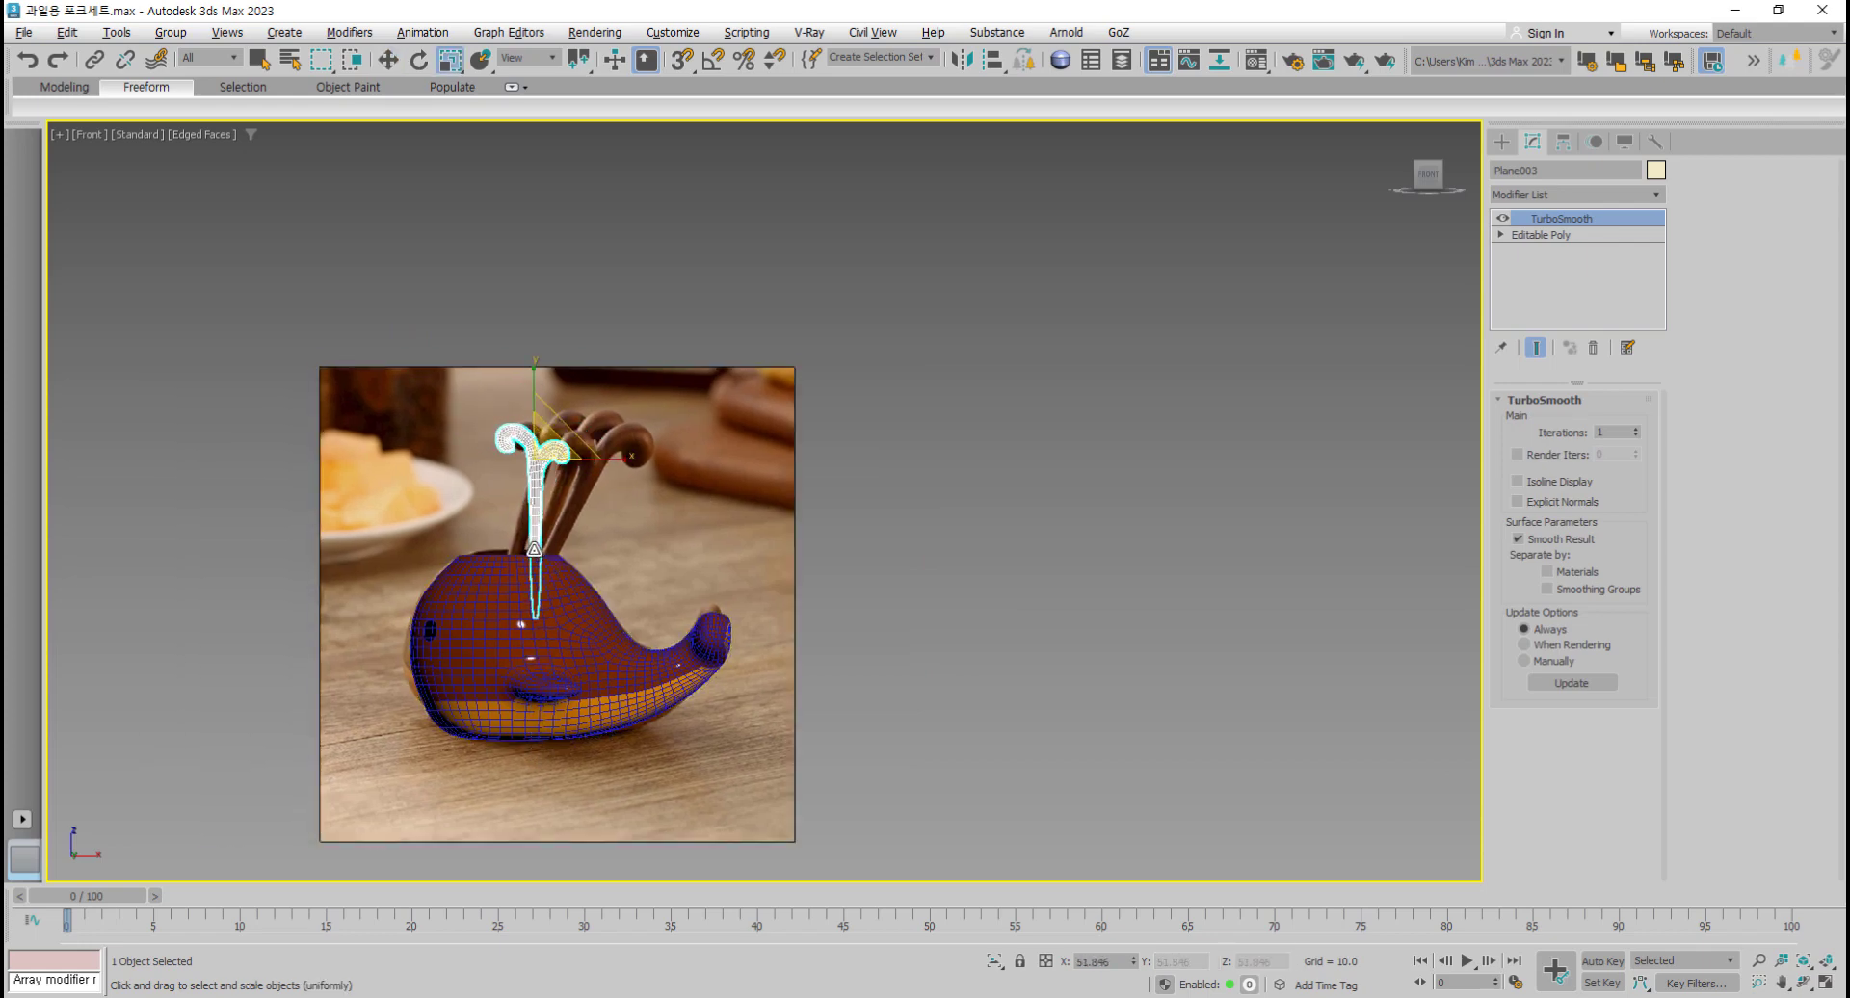
pyautogui.scroll(2, 536, 557)
pyautogui.moveTo(541, 564); pyautogui.dragTo(625, 537, button='middle')
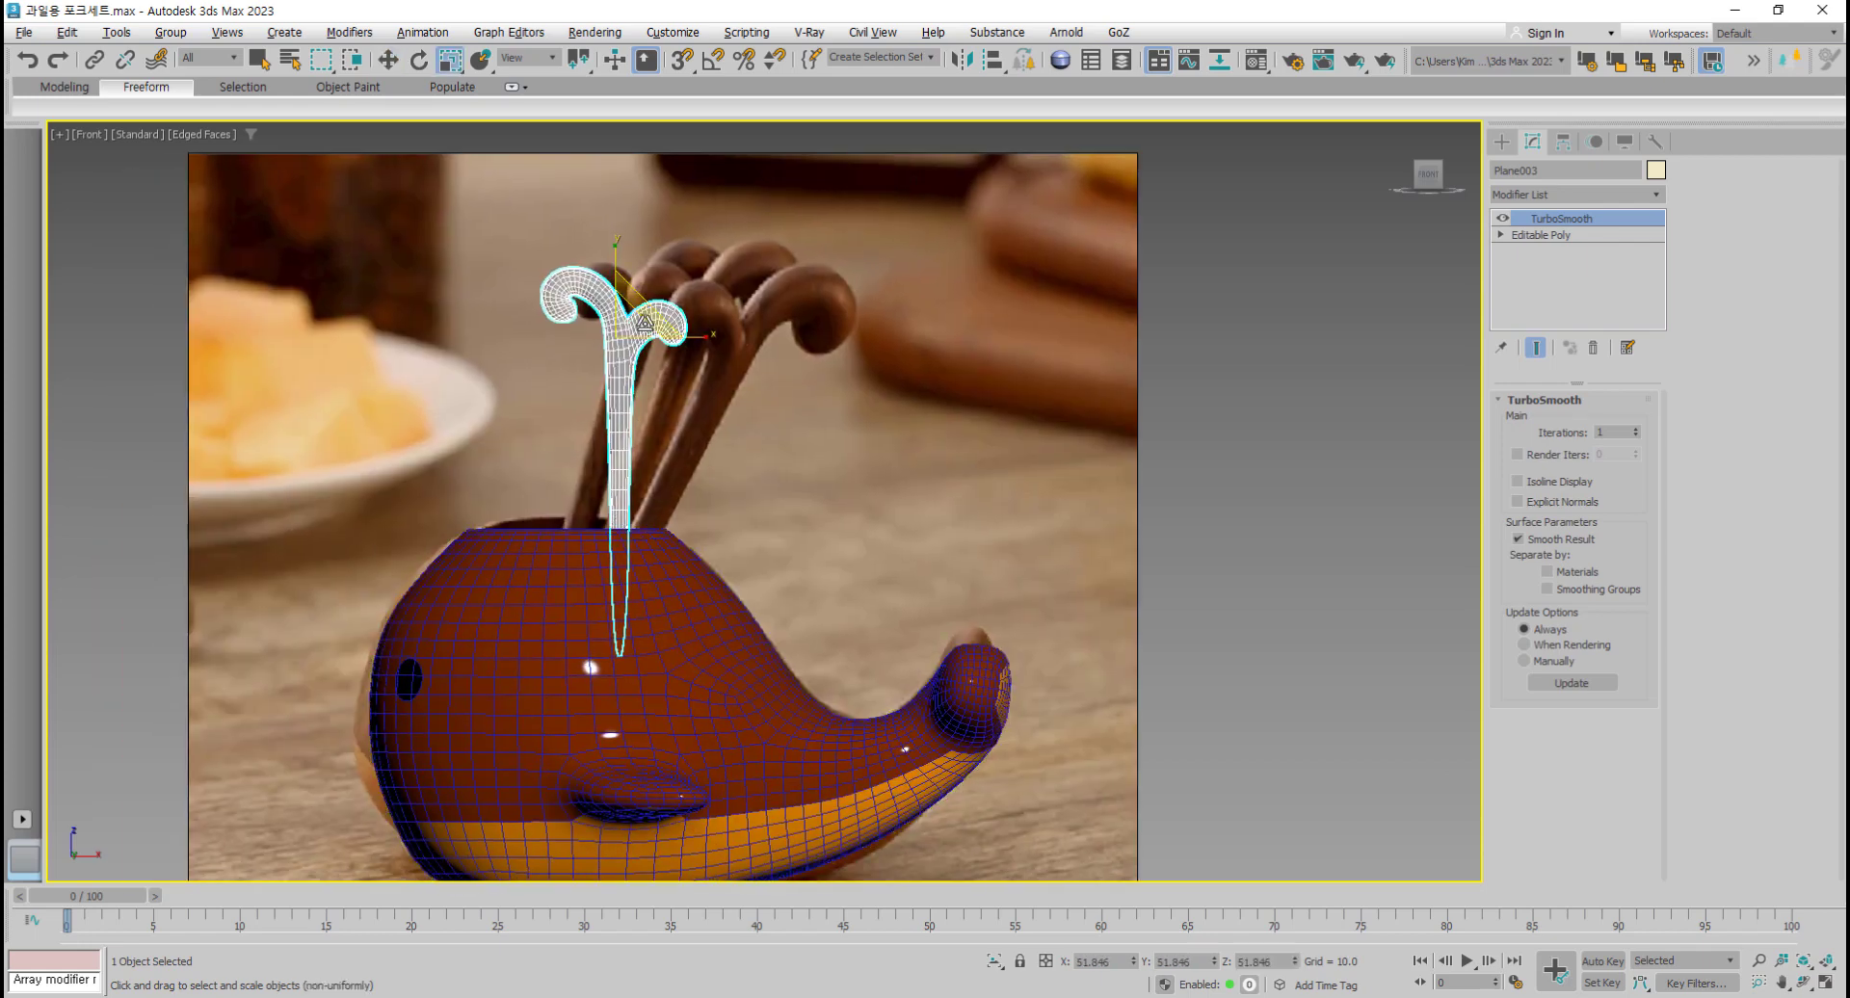
# Step: Reposition the fork beside the forks in the whale photo and scale it up uniformly to about 63 percent
pyautogui.press('w')
pyautogui.moveTo(648, 313)
pyautogui.mouseDown()
pyautogui.moveTo(627, 320)
pyautogui.moveTo(643, 337)
pyautogui.moveTo(674, 302)
pyautogui.mouseUp()
pyautogui.click(627, 321)
pyautogui.click(644, 335)
pyautogui.click(720, 595)
pyautogui.click(645, 405)
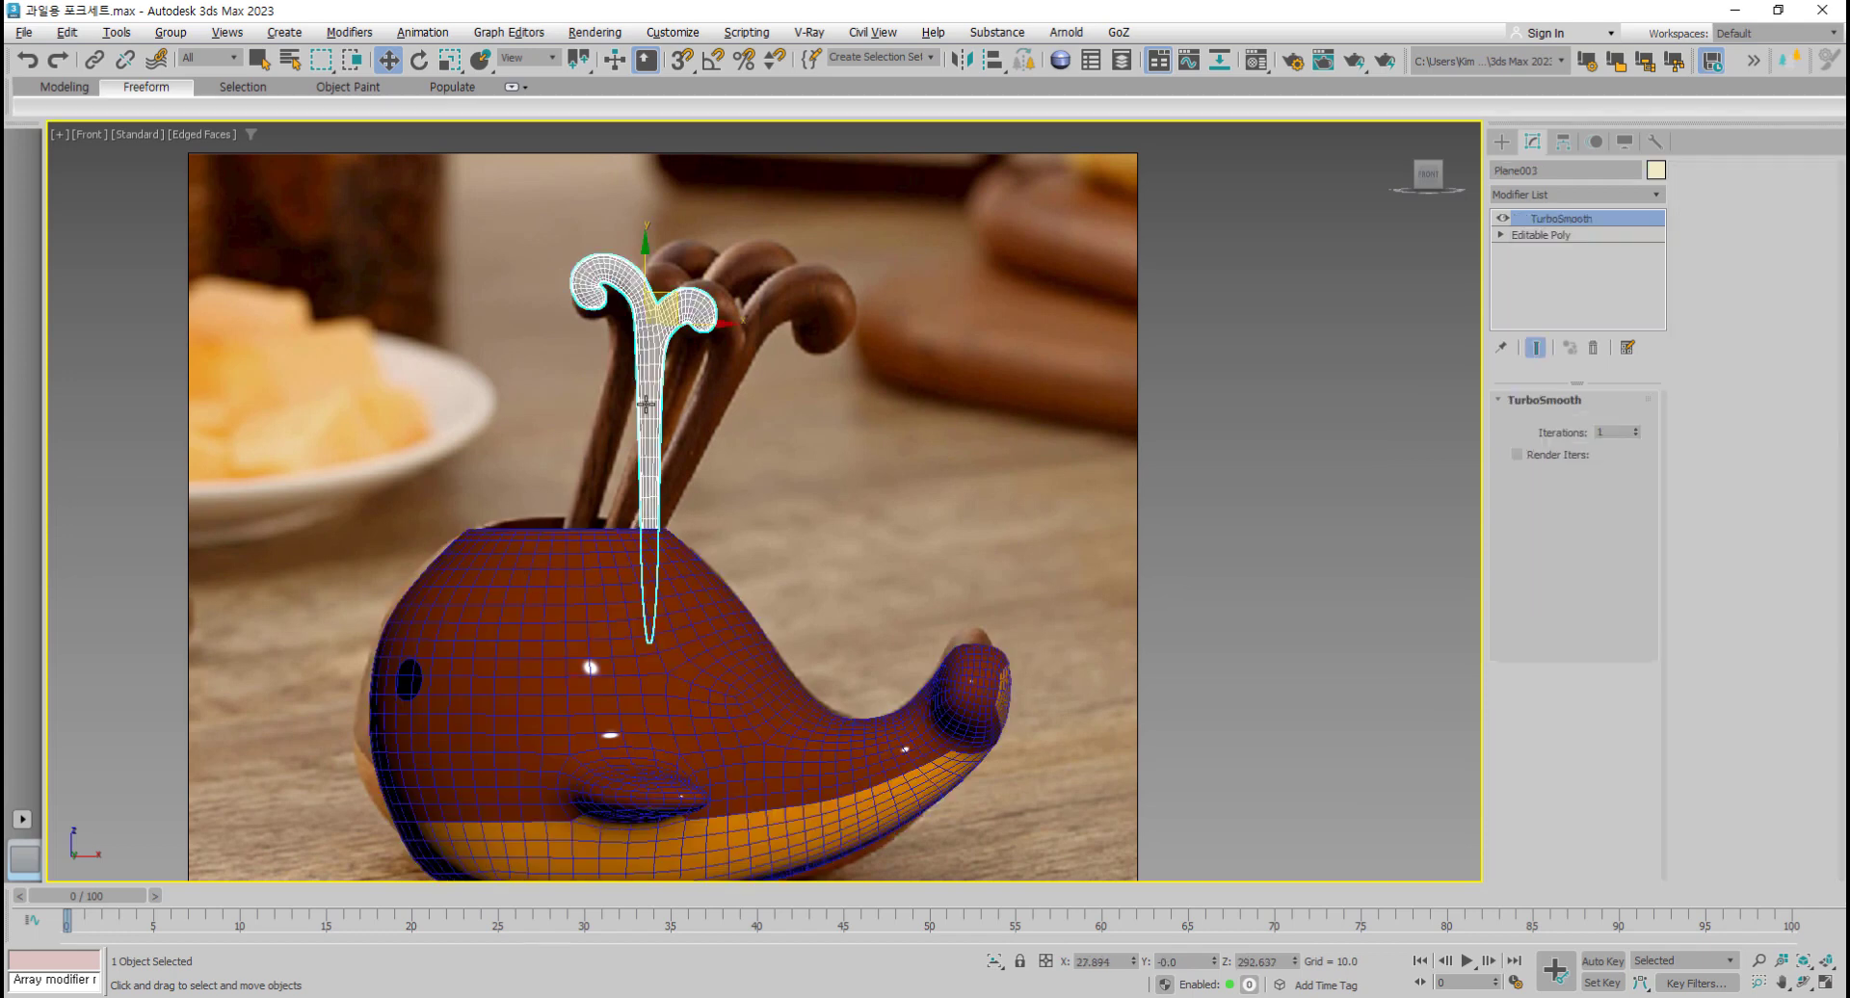
pyautogui.press('r')
pyautogui.moveTo(658, 323); pyautogui.dragTo(665, 289)
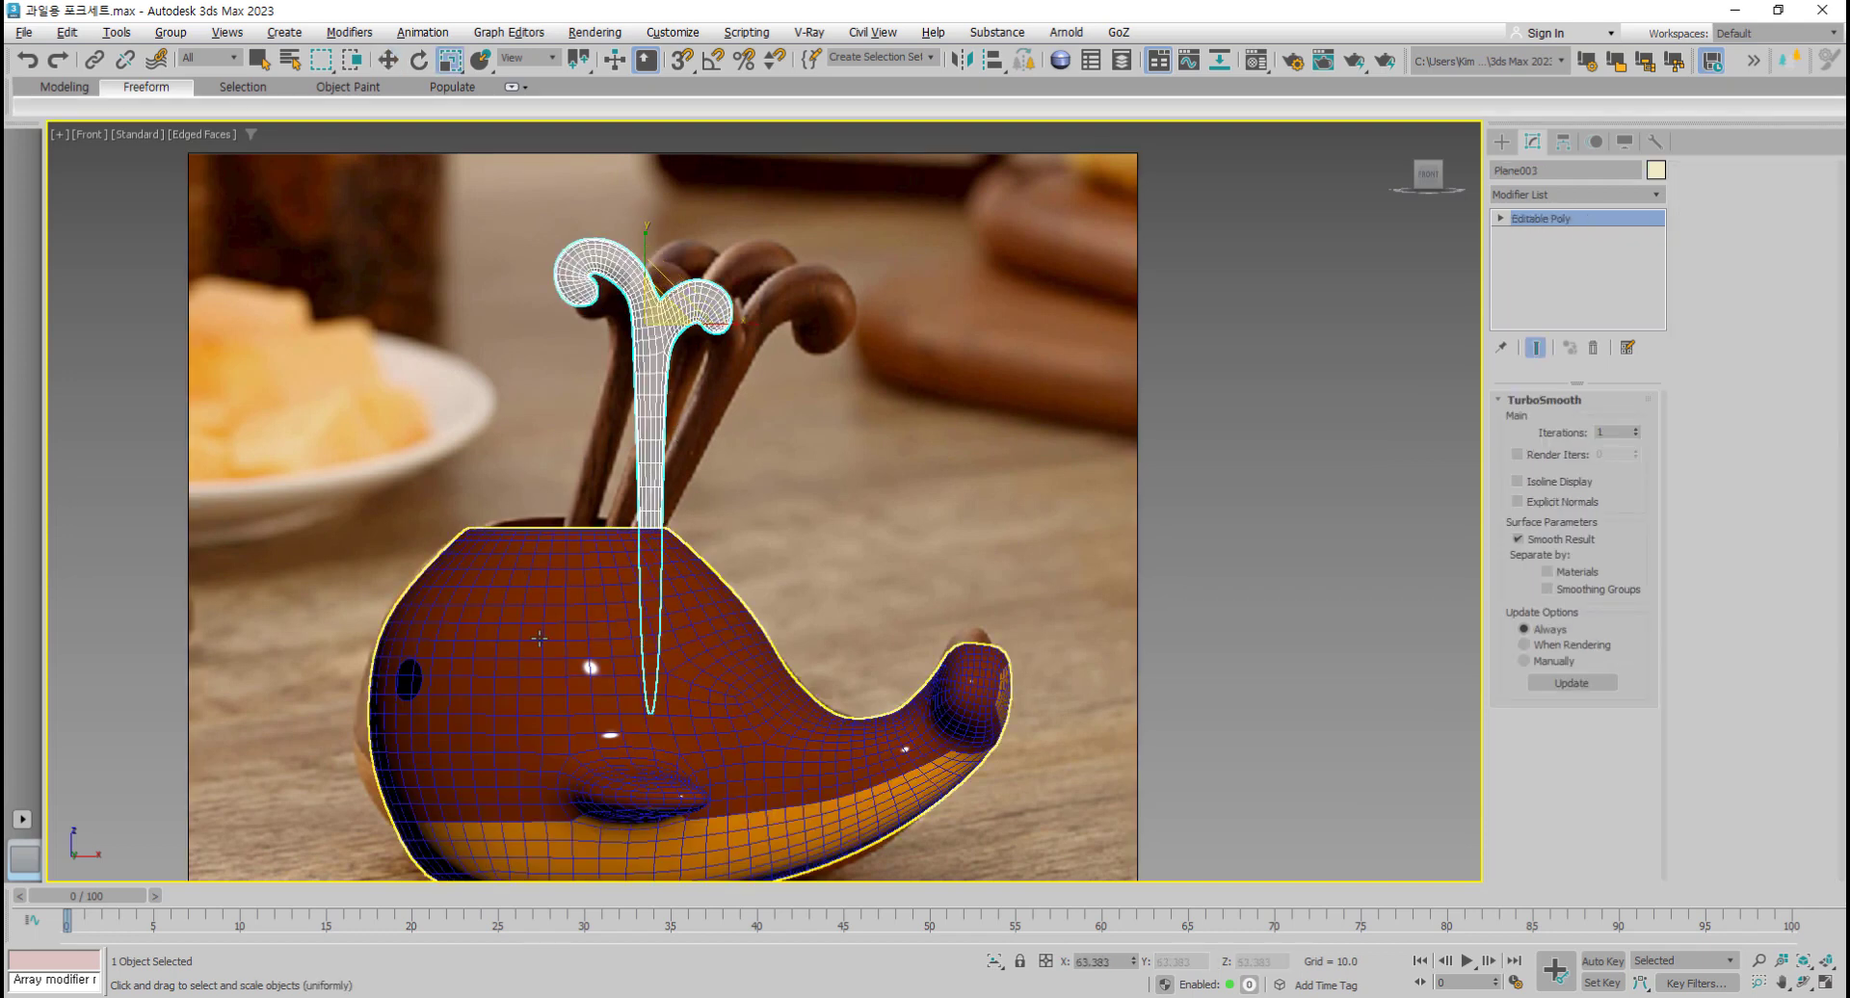
# Step: Display the scene in wireframe to examine the fork against the cavity inside the whale body
pyautogui.click(540, 638)
pyautogui.moveTo(664, 501); pyautogui.dragTo(728, 486, button='middle')
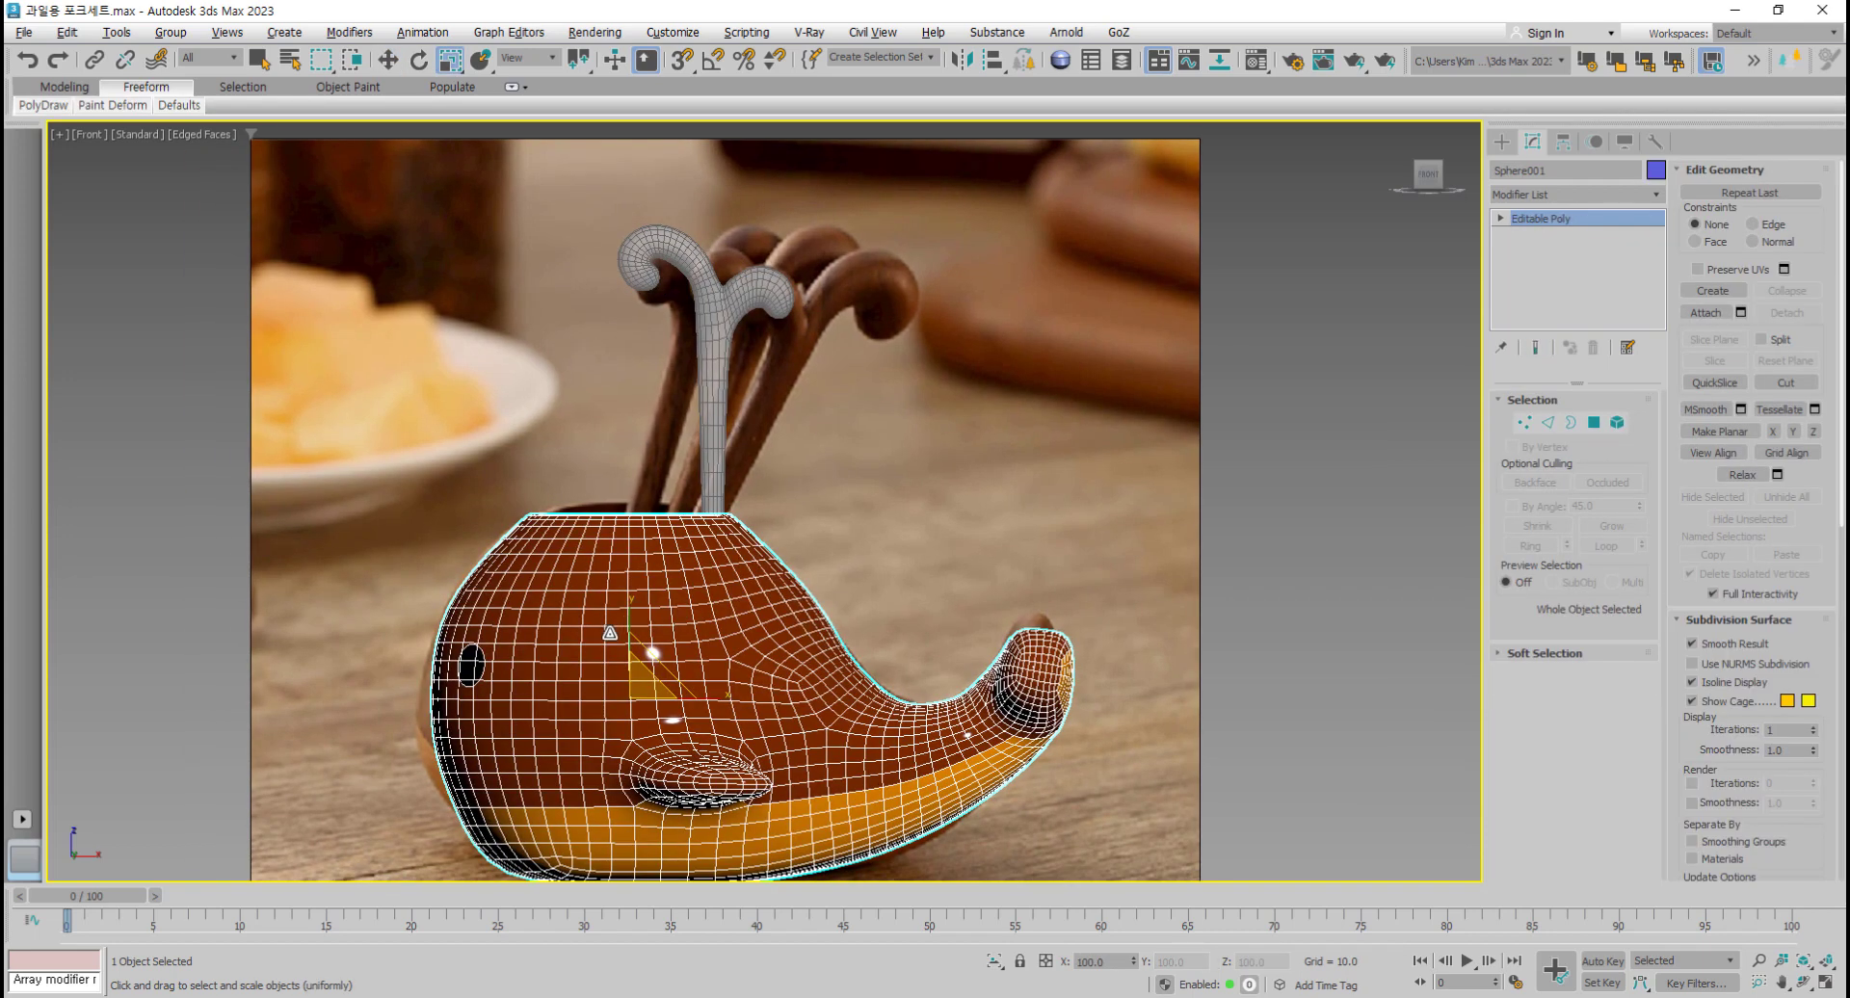
pyautogui.click(718, 482)
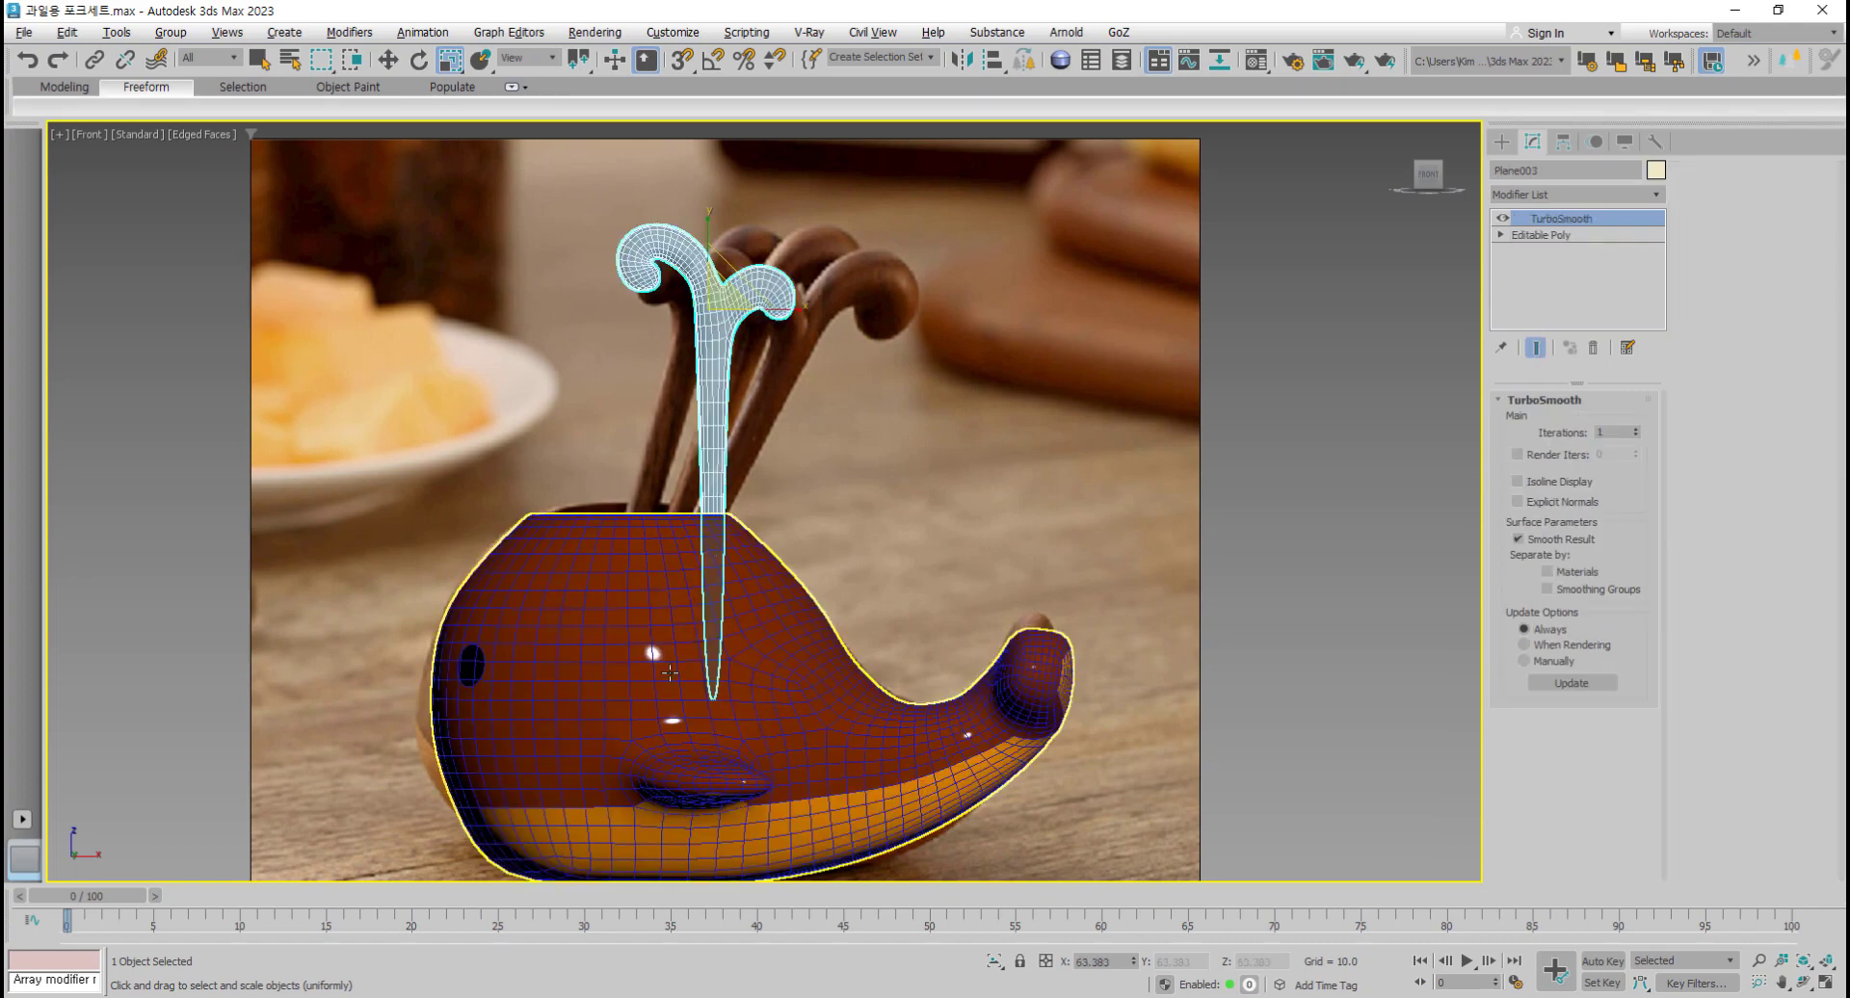
pyautogui.click(670, 673)
pyautogui.press('F3')
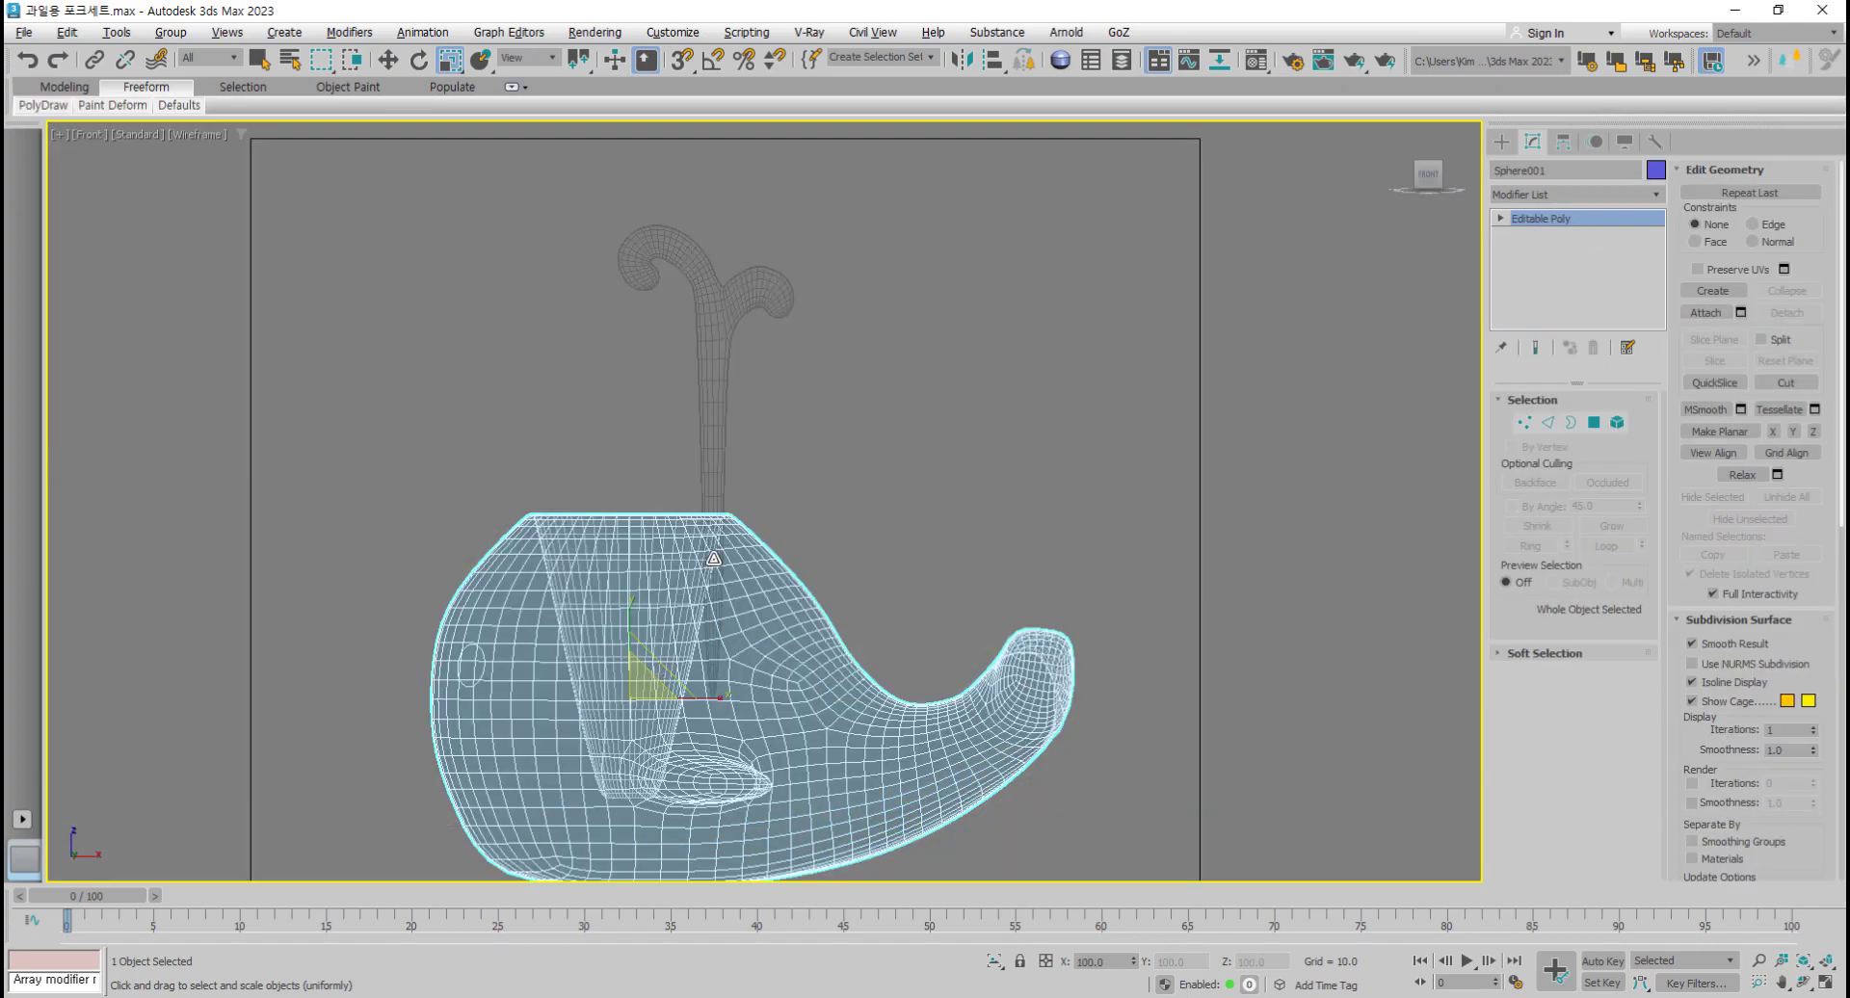
pyautogui.press('F3')
pyautogui.press('F3')
# Step: Move the fork into the whale's cavity so that its tip rests on the cavity floor
pyautogui.click(720, 488)
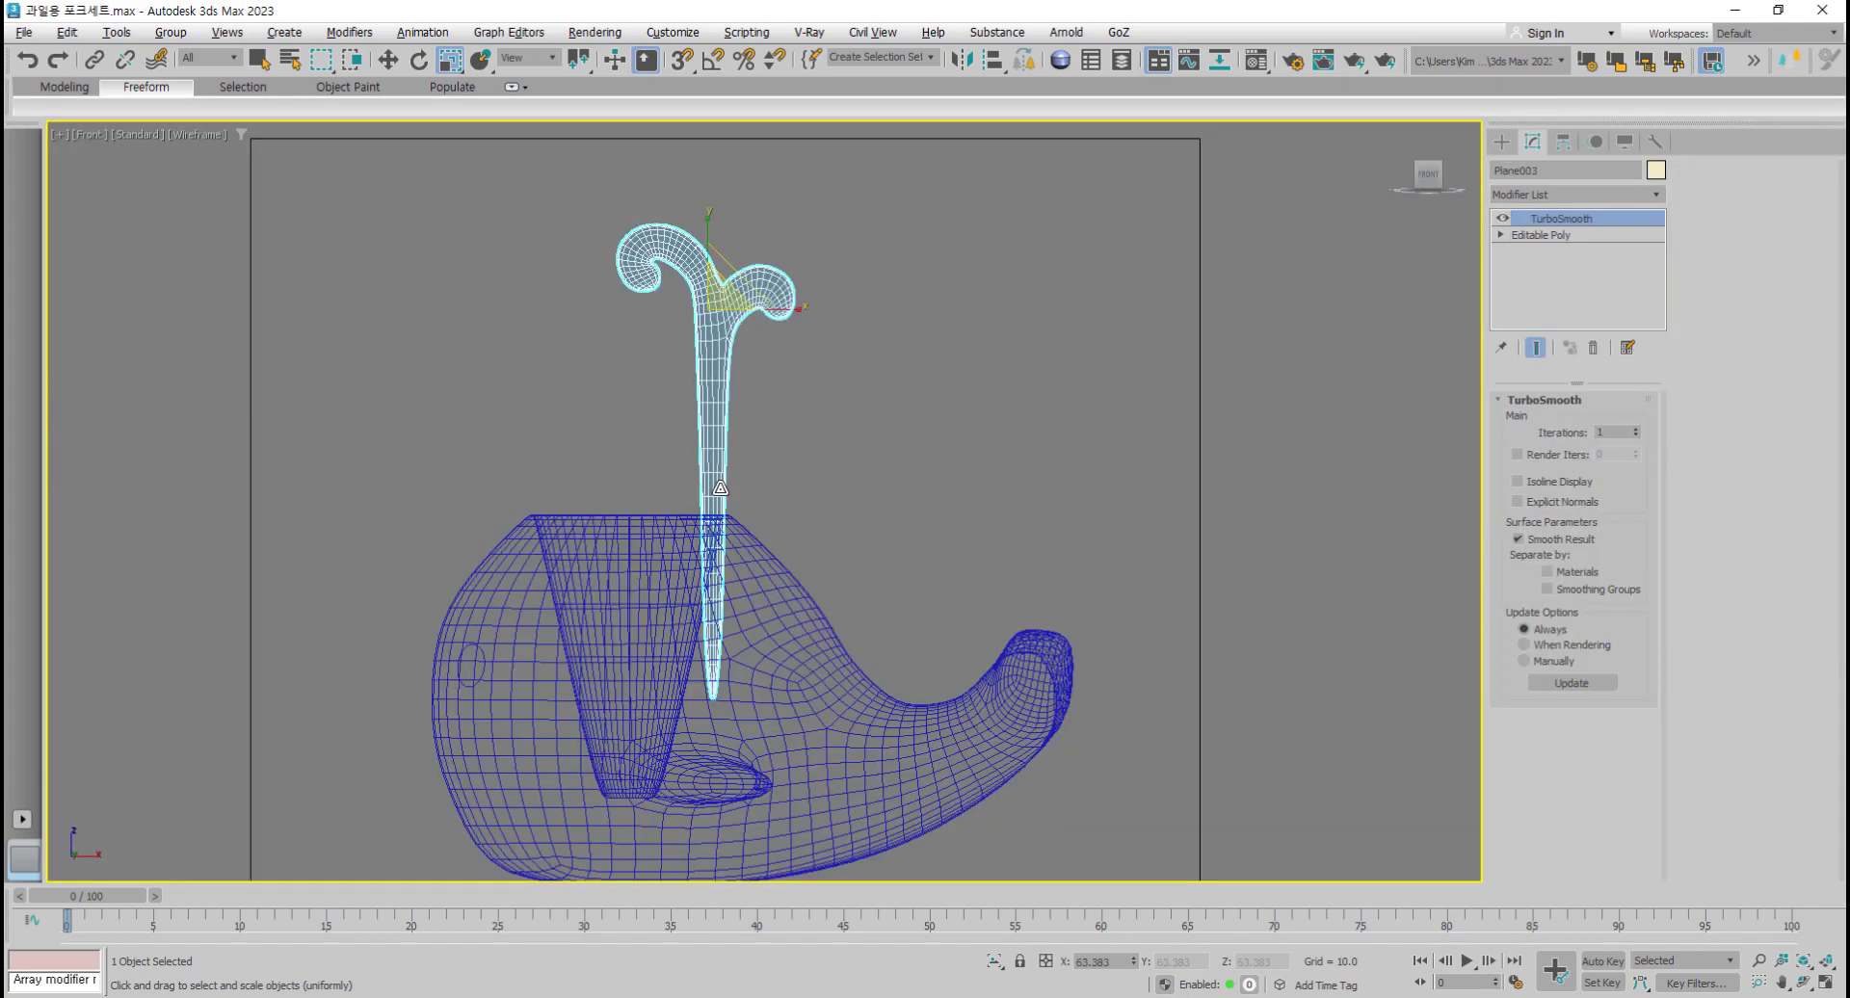
pyautogui.moveTo(753, 523); pyautogui.dragTo(780, 474, button='middle')
pyautogui.press('w')
pyautogui.moveTo(767, 226); pyautogui.dragTo(678, 322)
pyautogui.moveTo(663, 490); pyautogui.dragTo(686, 455, button='middle')
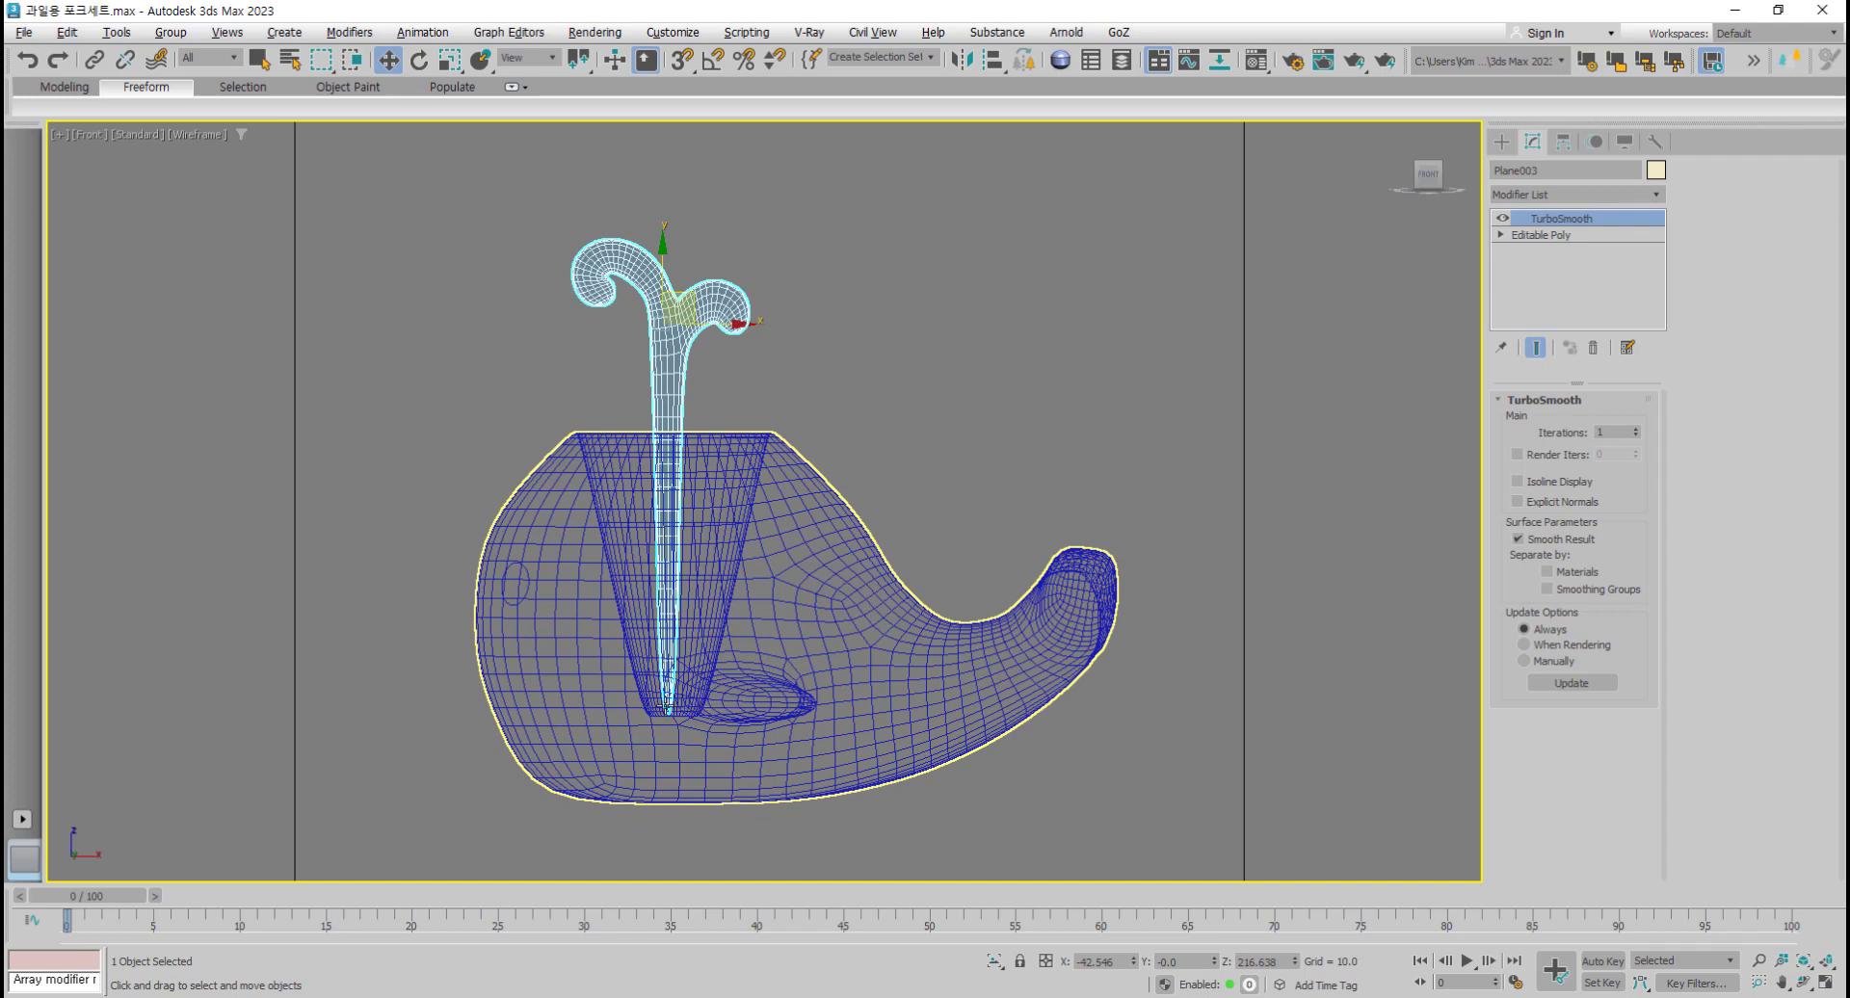
# Step: Relocate only the fork's pivot to its pointed lower tip, then stop editing the pivot
pyautogui.scroll(2, 665, 713)
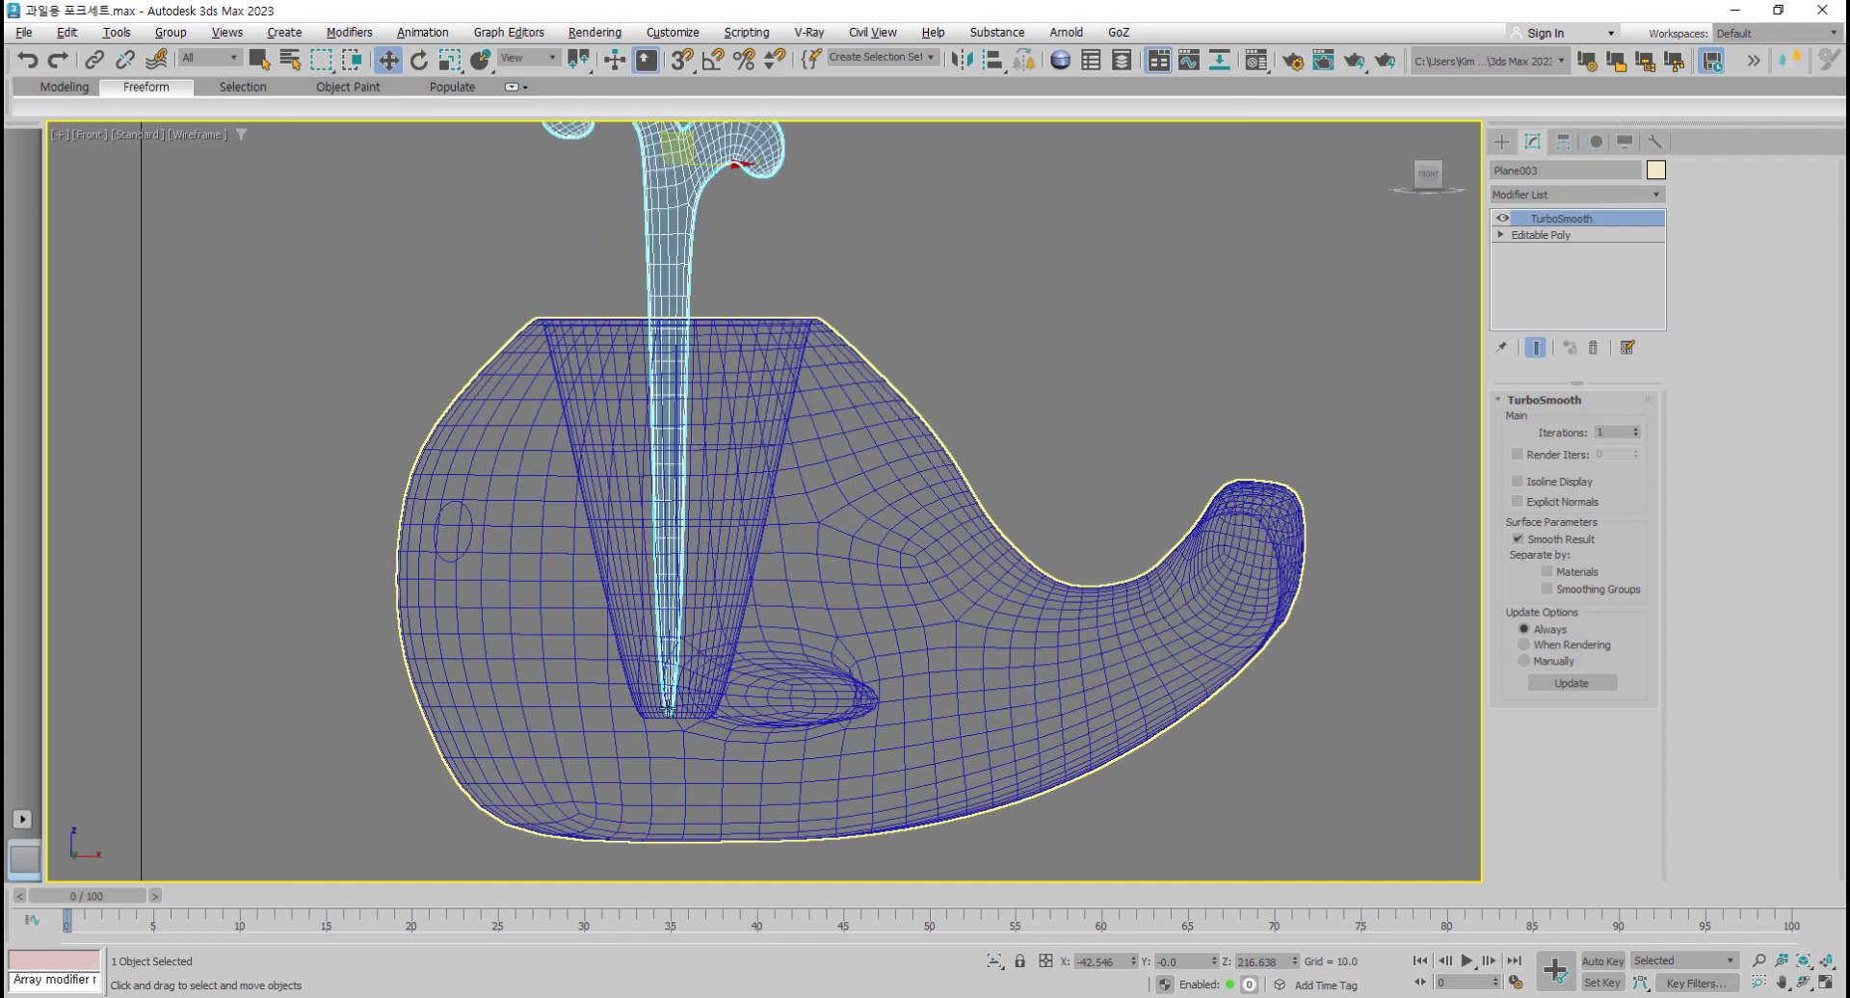
pyautogui.moveTo(670, 680); pyautogui.dragTo(670, 730, button='middle')
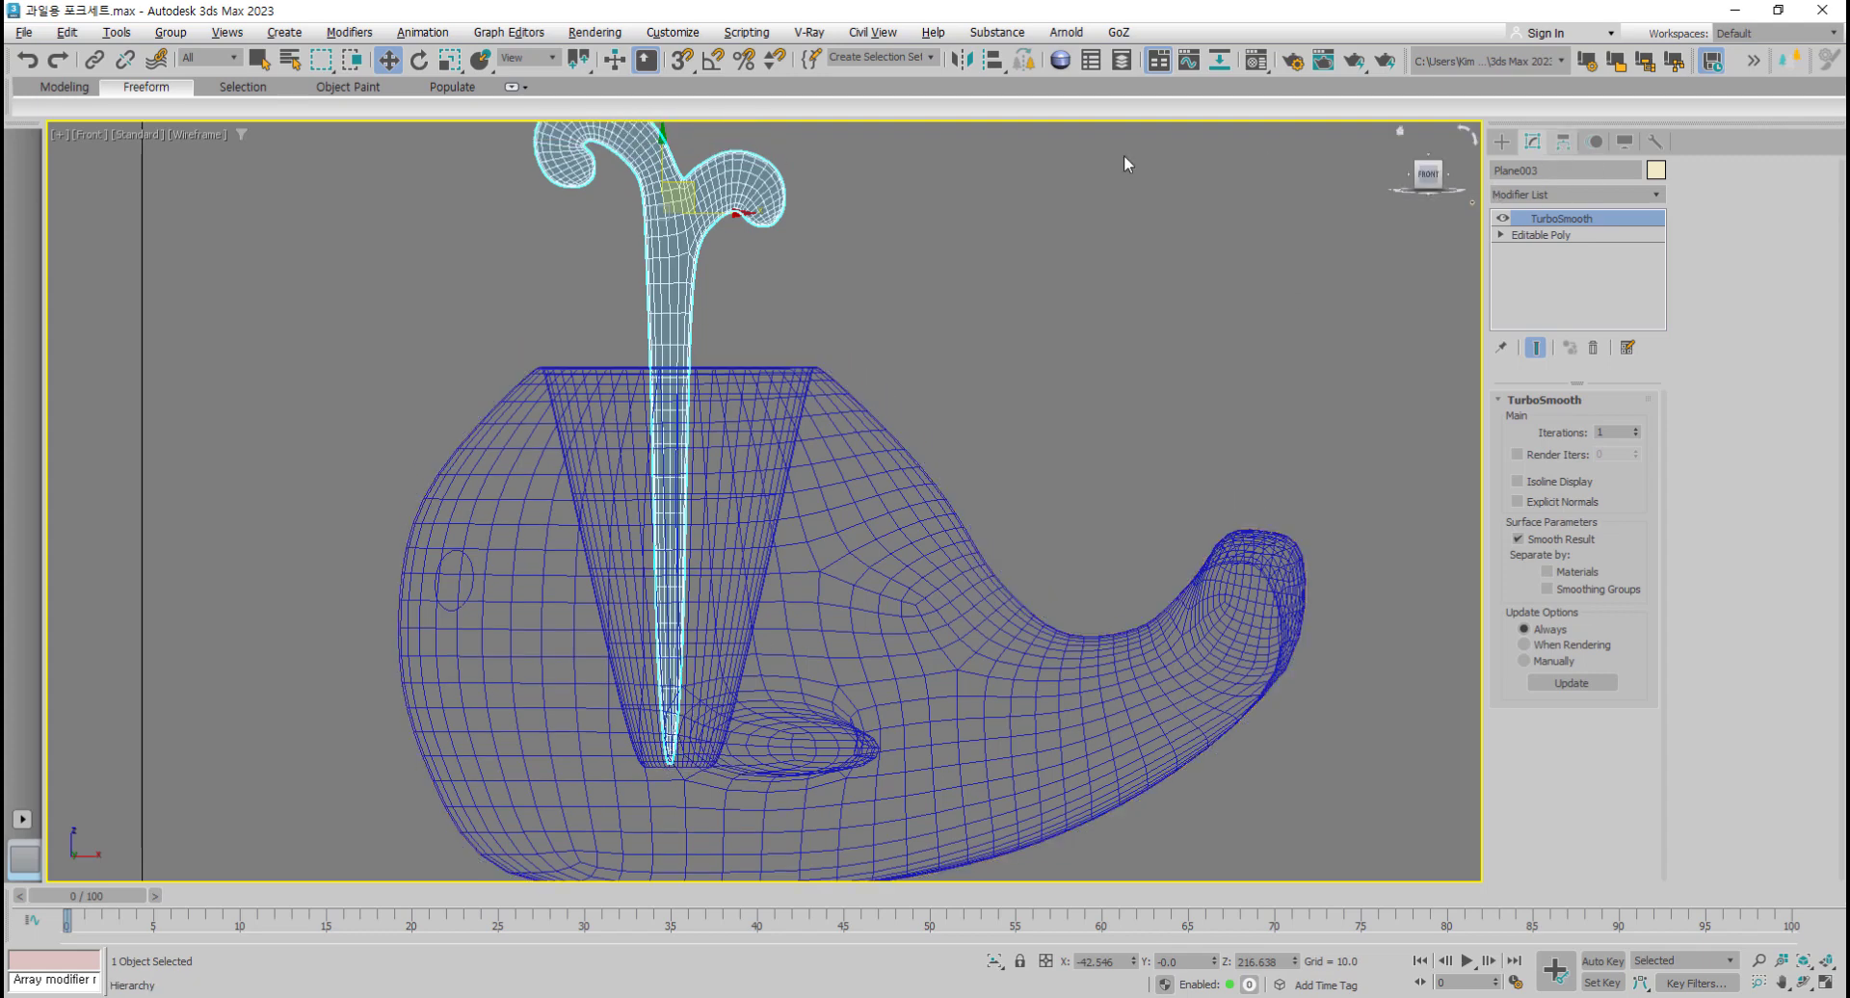
pyautogui.click(924, 214)
pyautogui.click(674, 252)
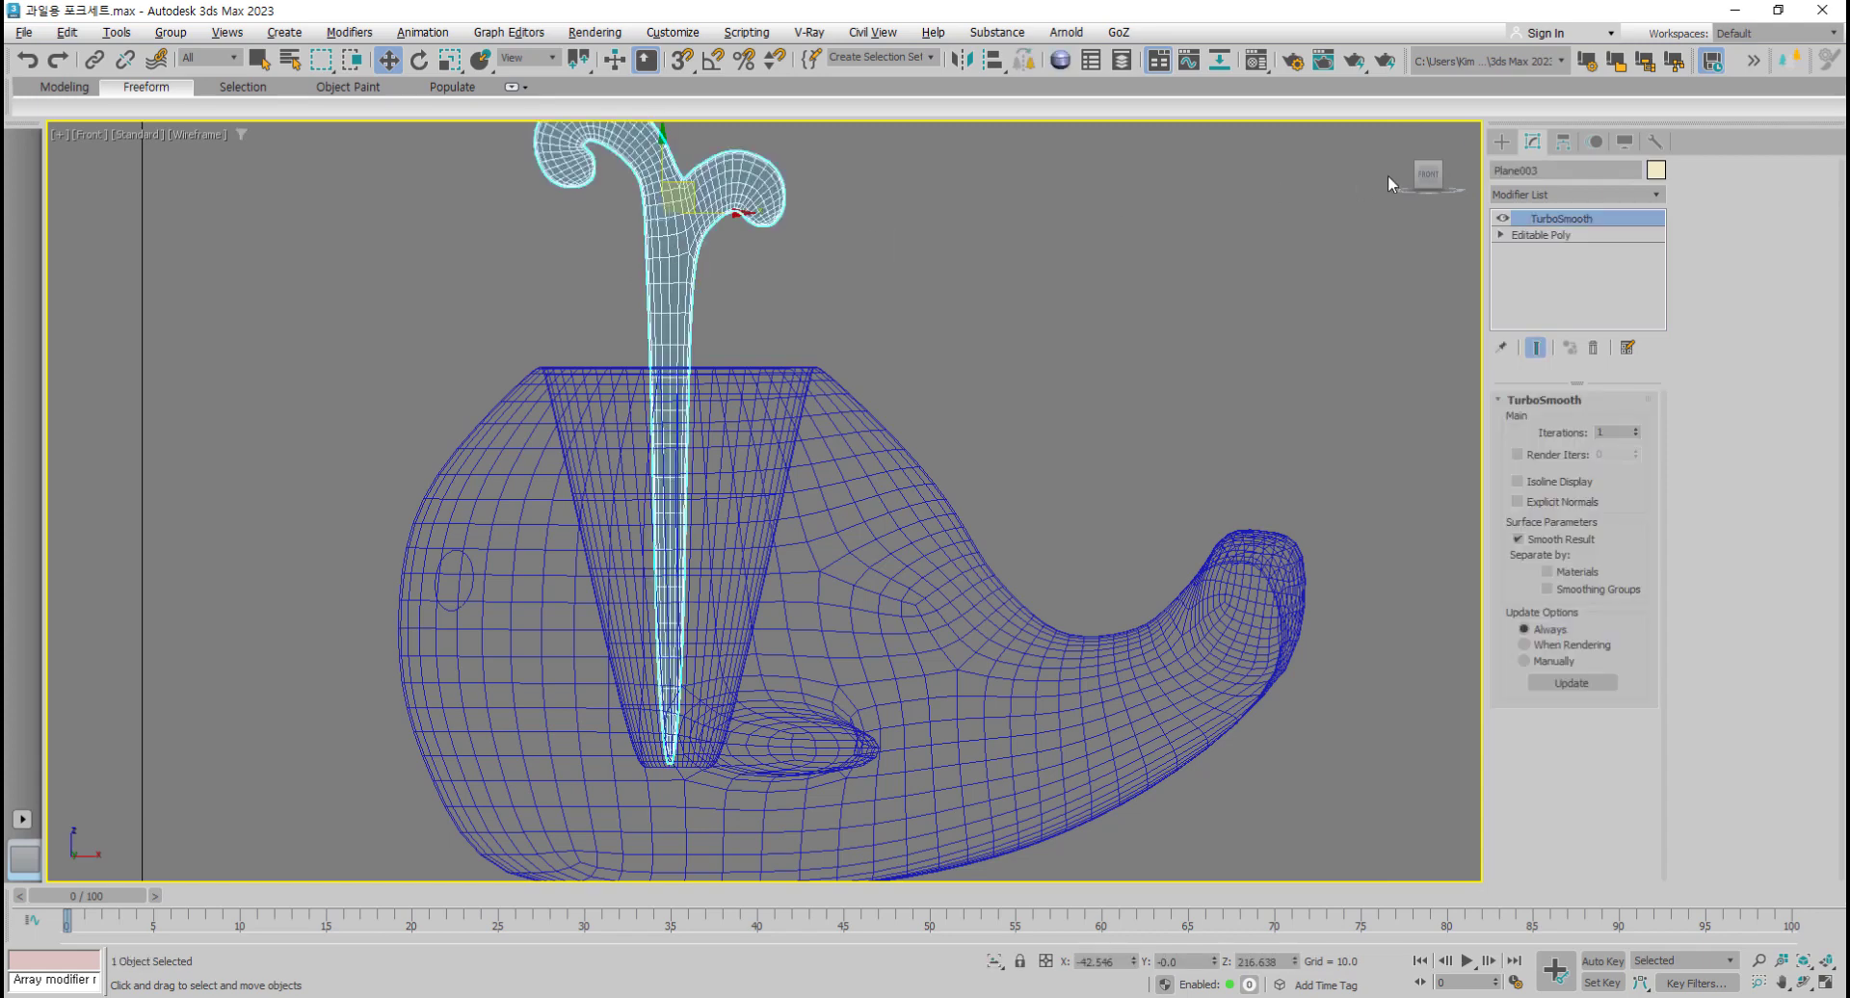
pyautogui.click(1562, 144)
pyautogui.click(1568, 275)
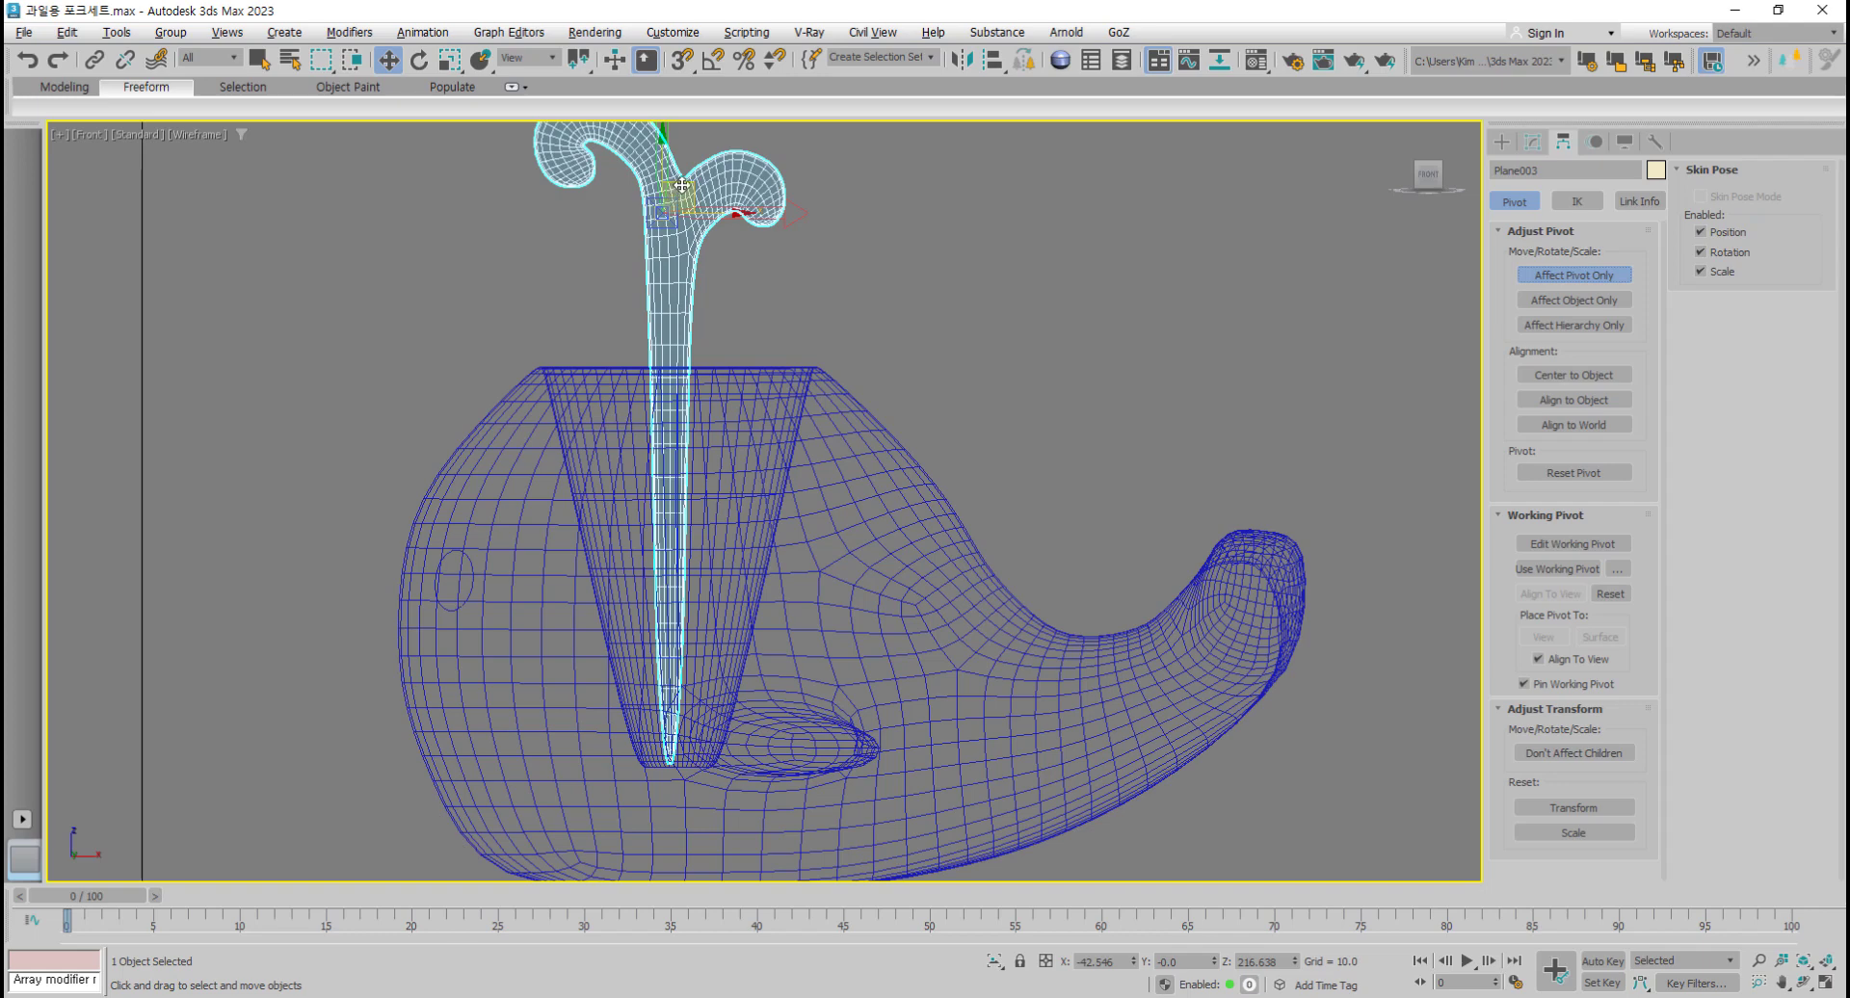
pyautogui.moveTo(681, 184); pyautogui.dragTo(694, 735)
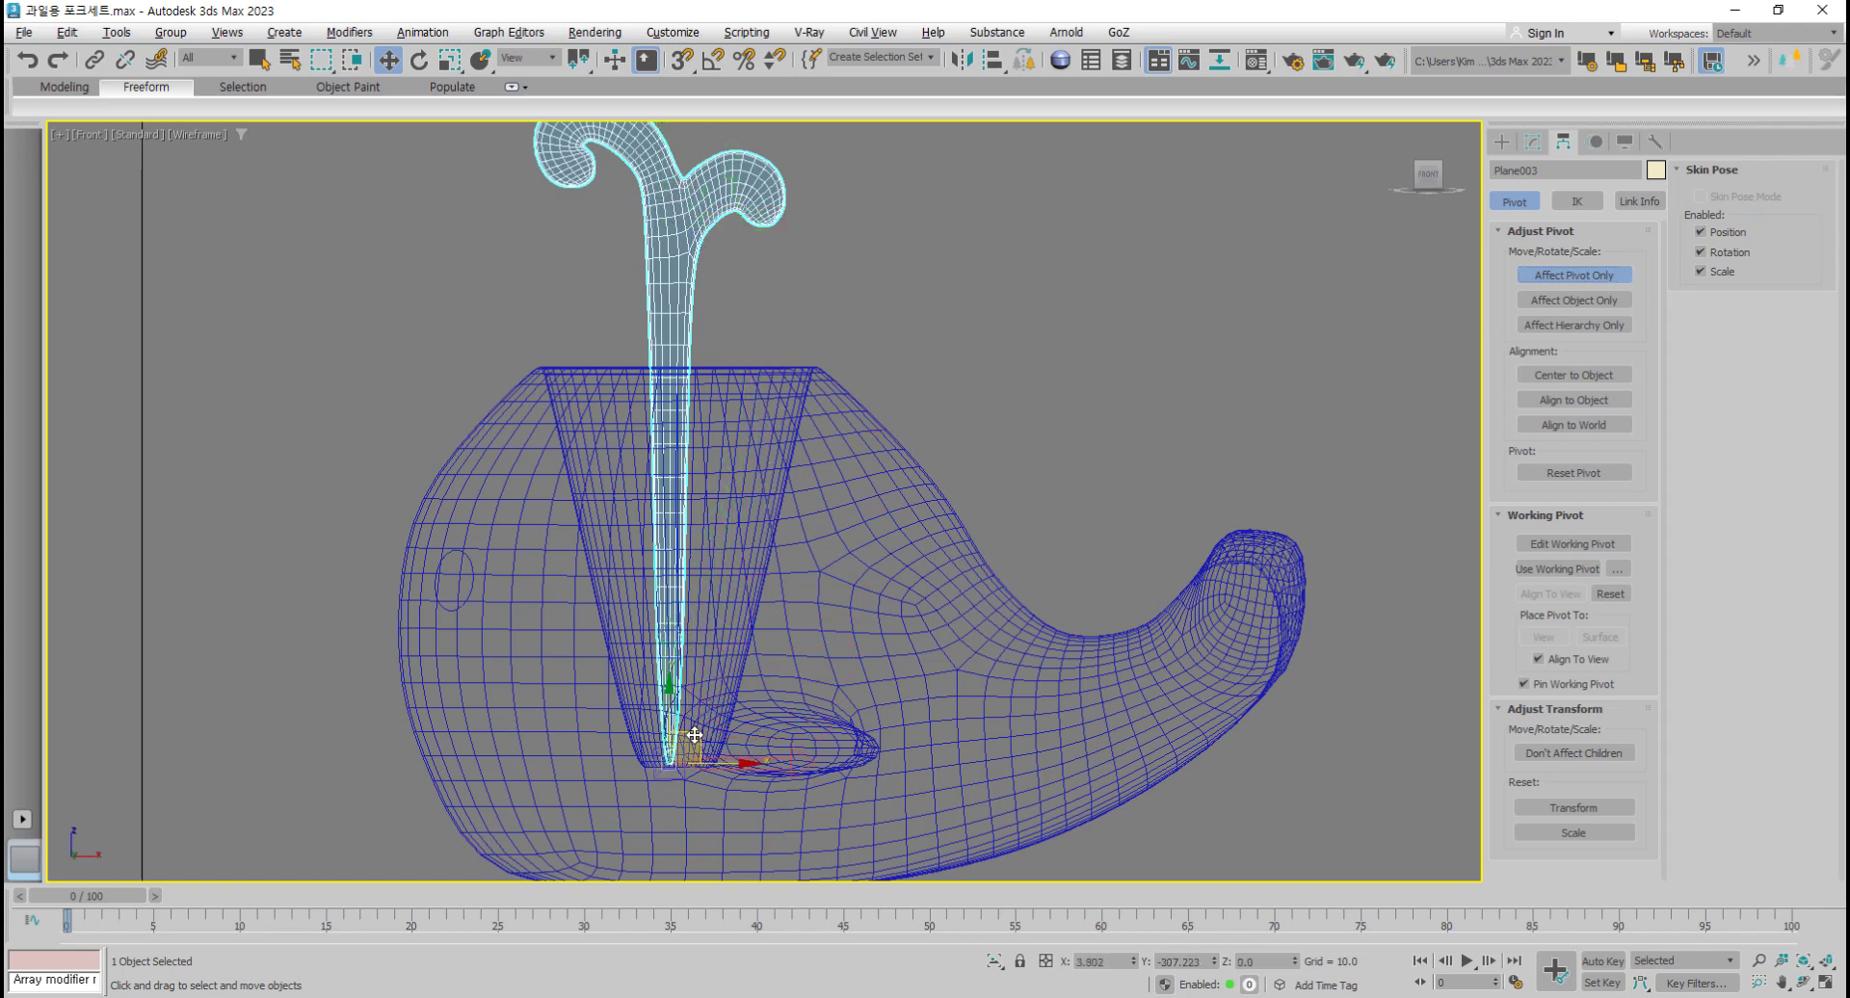
pyautogui.click(1553, 280)
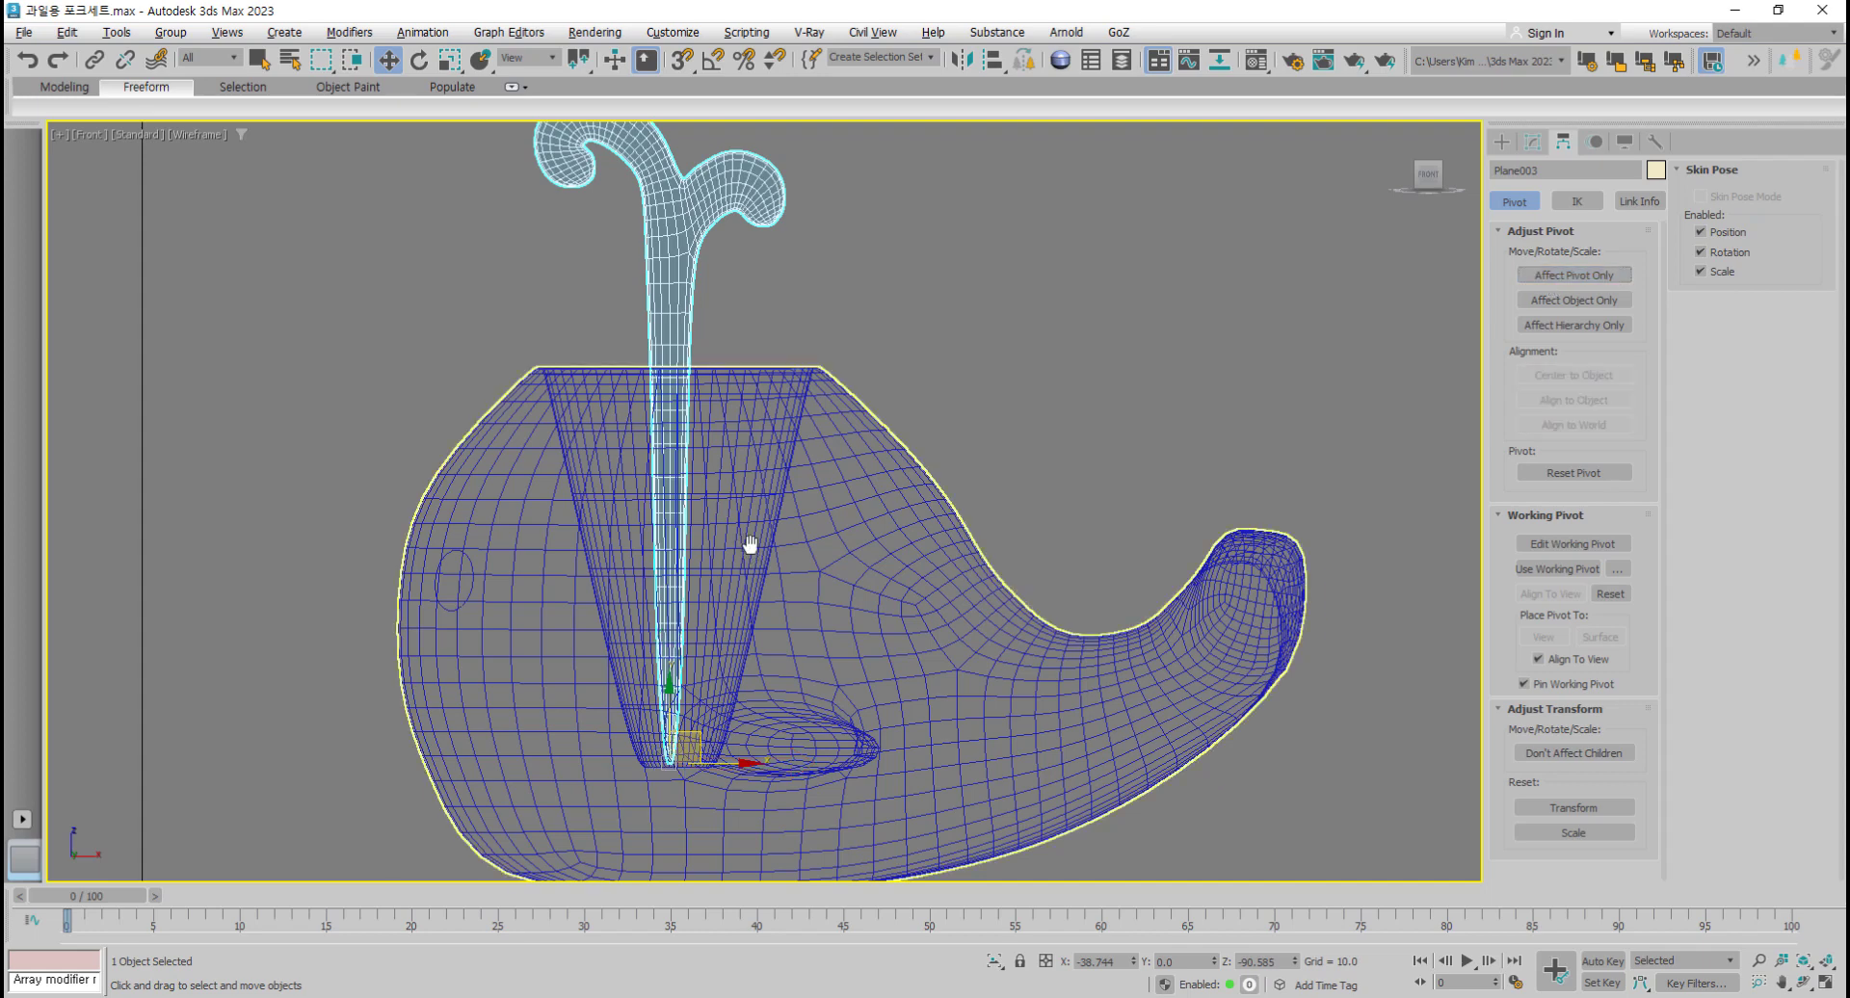
# Step: Return to shaded display and scale the fork up uniformly from its tip to about 117 percent
pyautogui.scroll(-4, 748, 542)
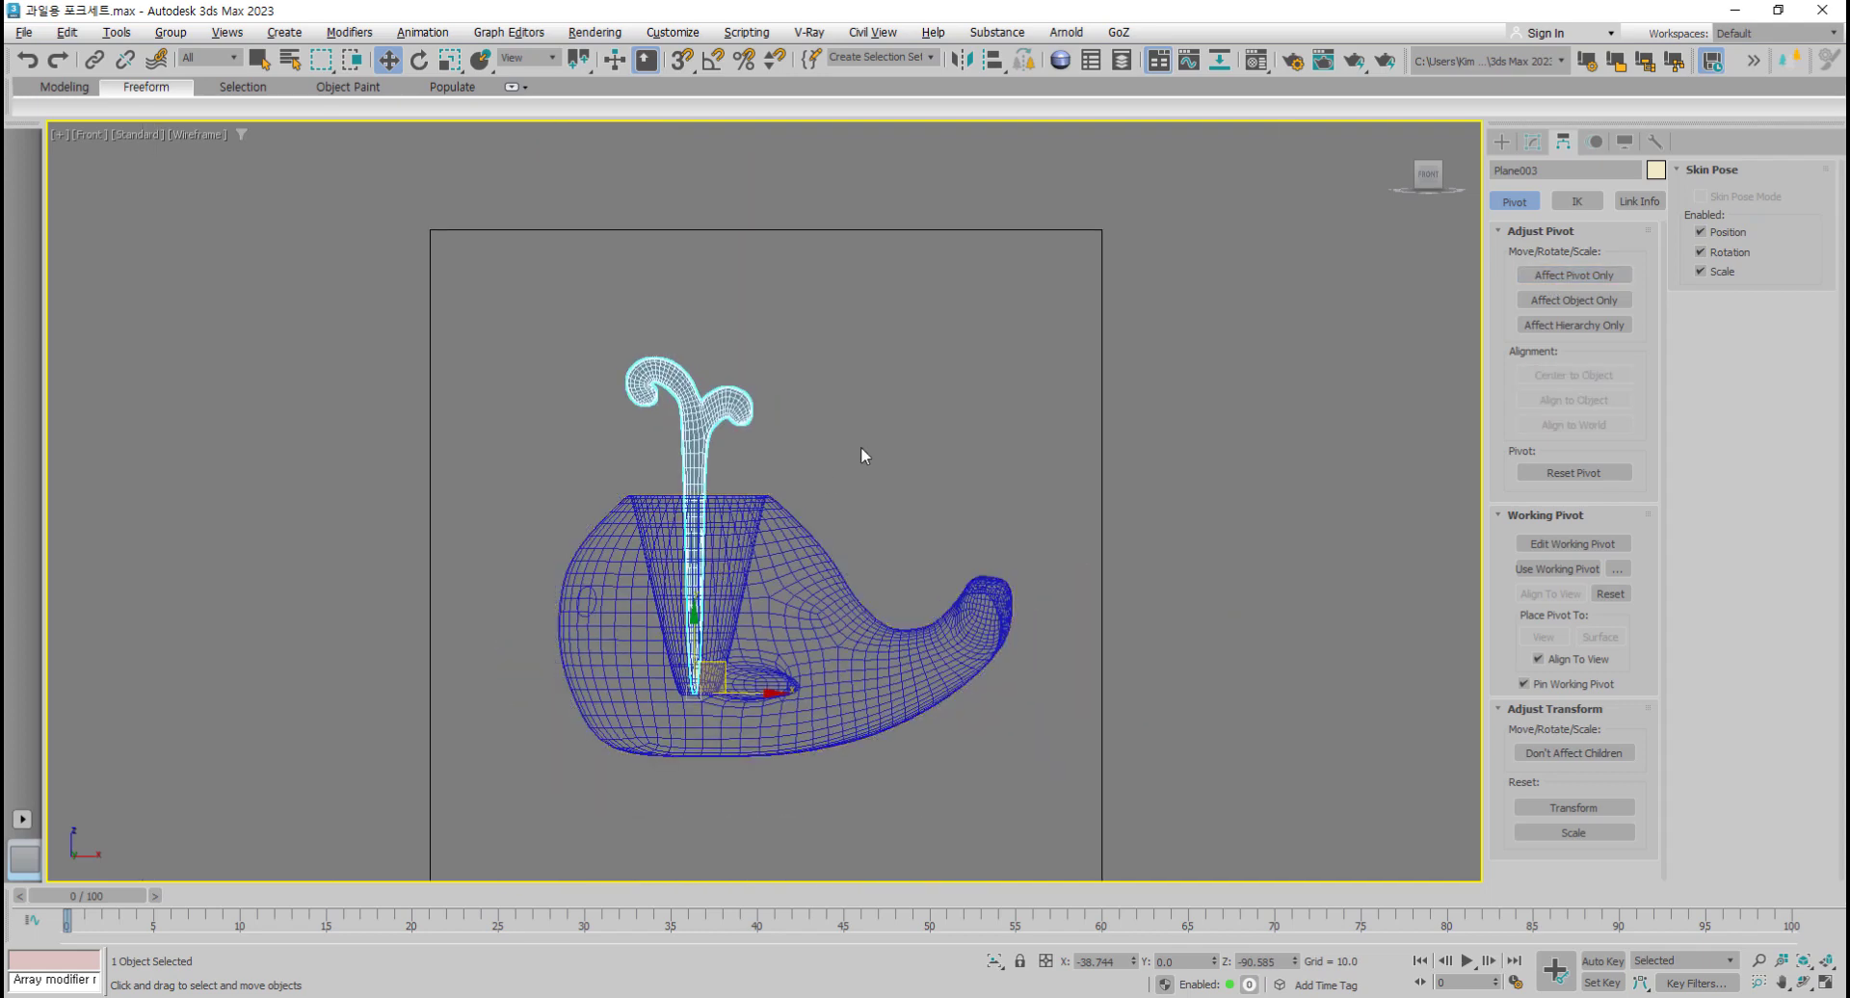
pyautogui.press('F3')
pyautogui.press('r')
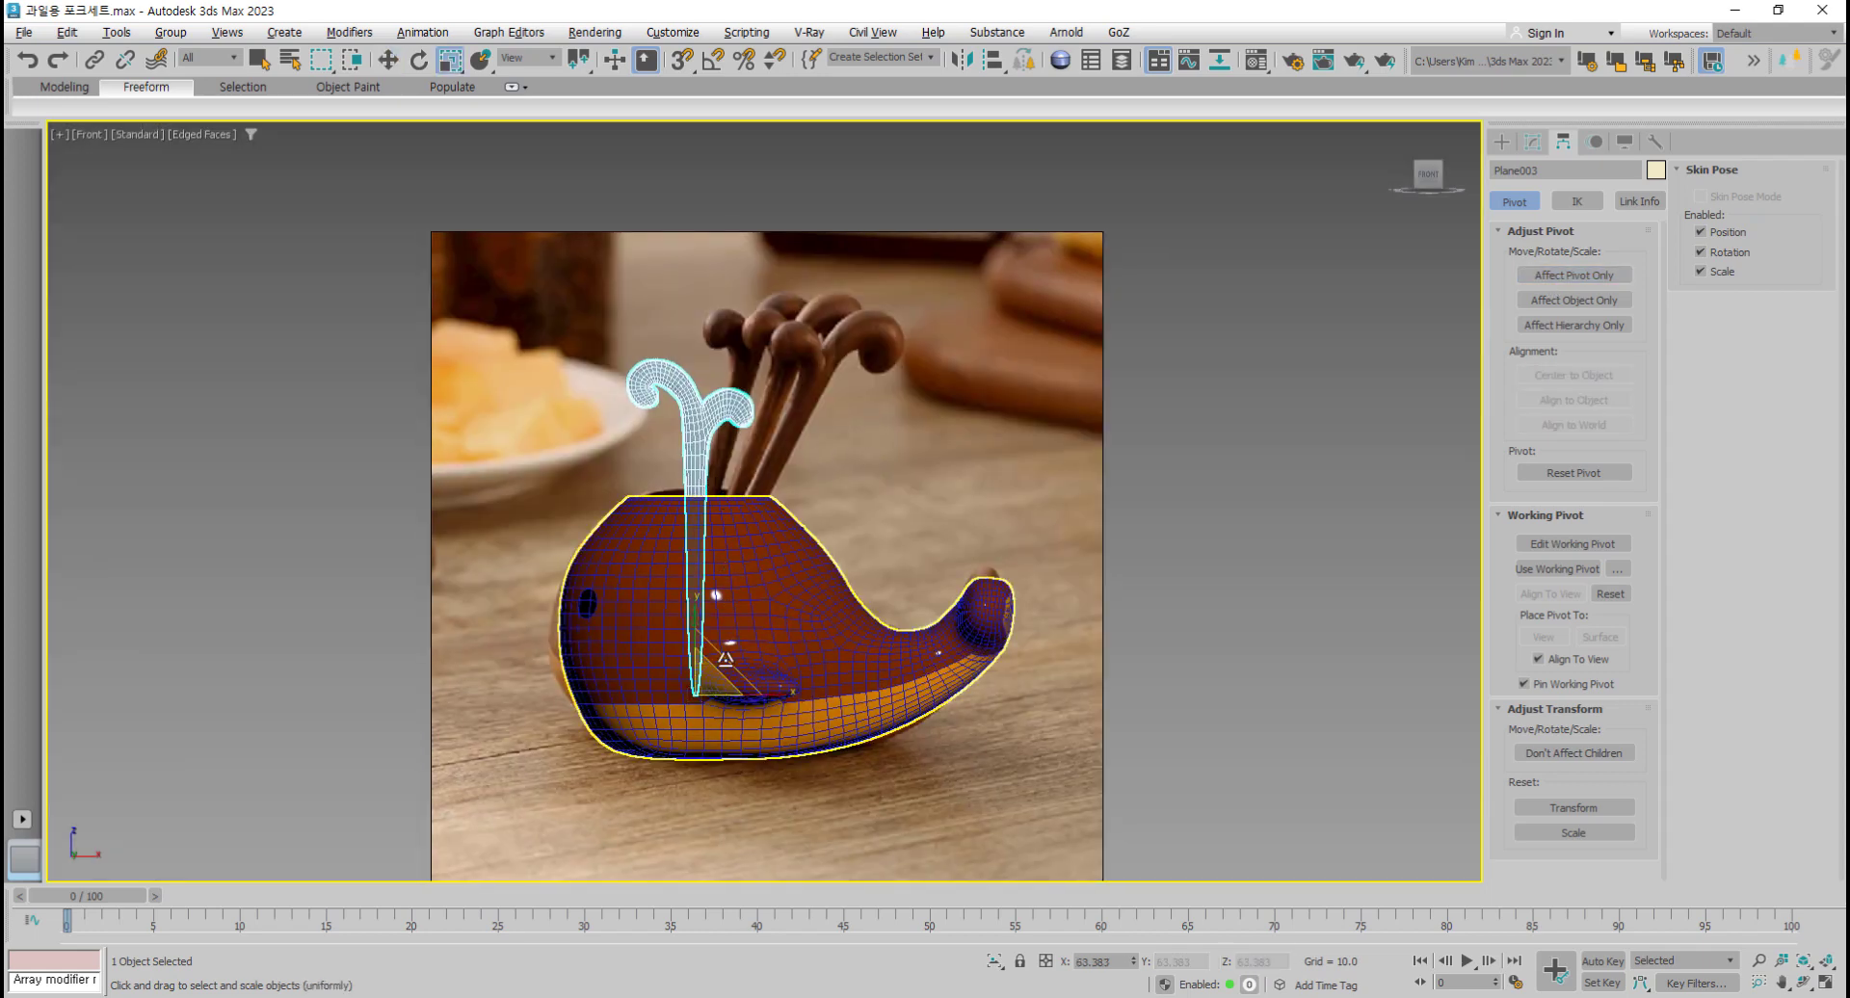
pyautogui.moveTo(709, 686)
pyautogui.mouseDown()
pyautogui.moveTo(711, 717)
pyautogui.moveTo(714, 674)
pyautogui.mouseUp()
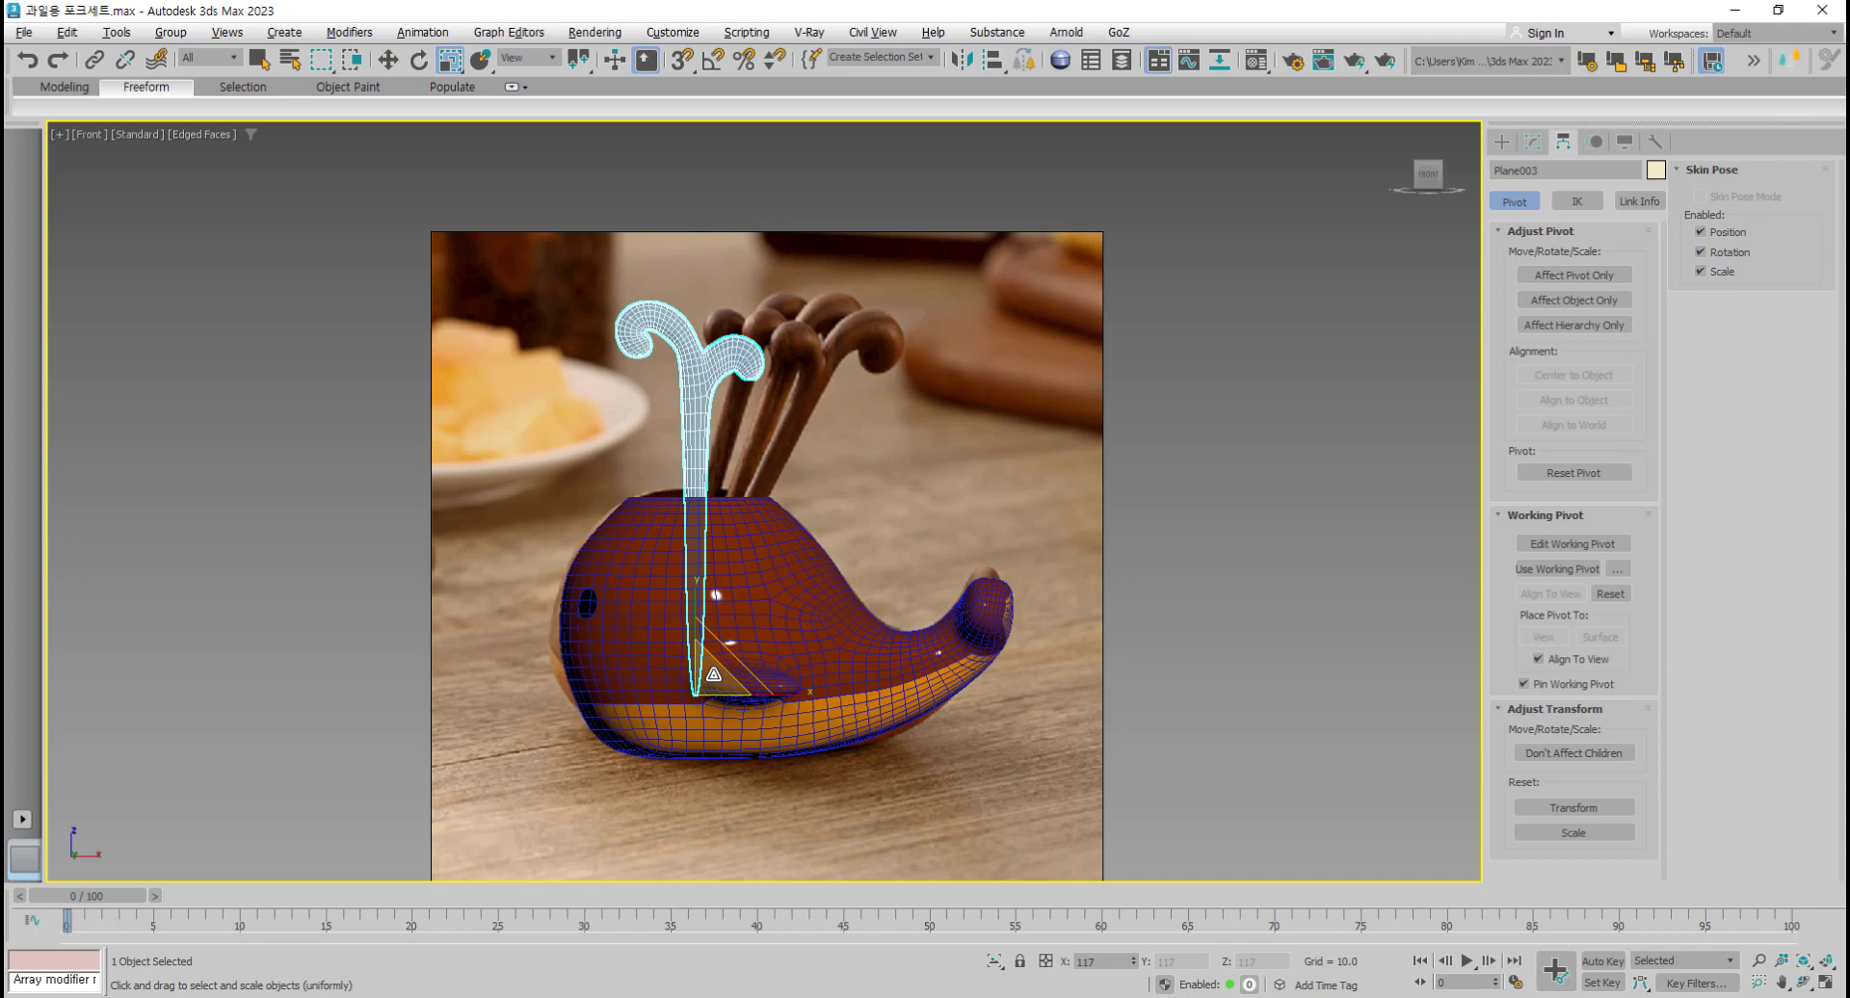
pyautogui.moveTo(714, 673)
pyautogui.mouseDown()
pyautogui.moveTo(747, 643)
pyautogui.moveTo(756, 659)
pyautogui.moveTo(708, 690)
pyautogui.mouseUp()
# Step: Rotate the fork about its tip to lean toward the whale's tail and scale it to about 102 percent
pyautogui.click(760, 584)
pyautogui.press('e')
pyautogui.press('r')
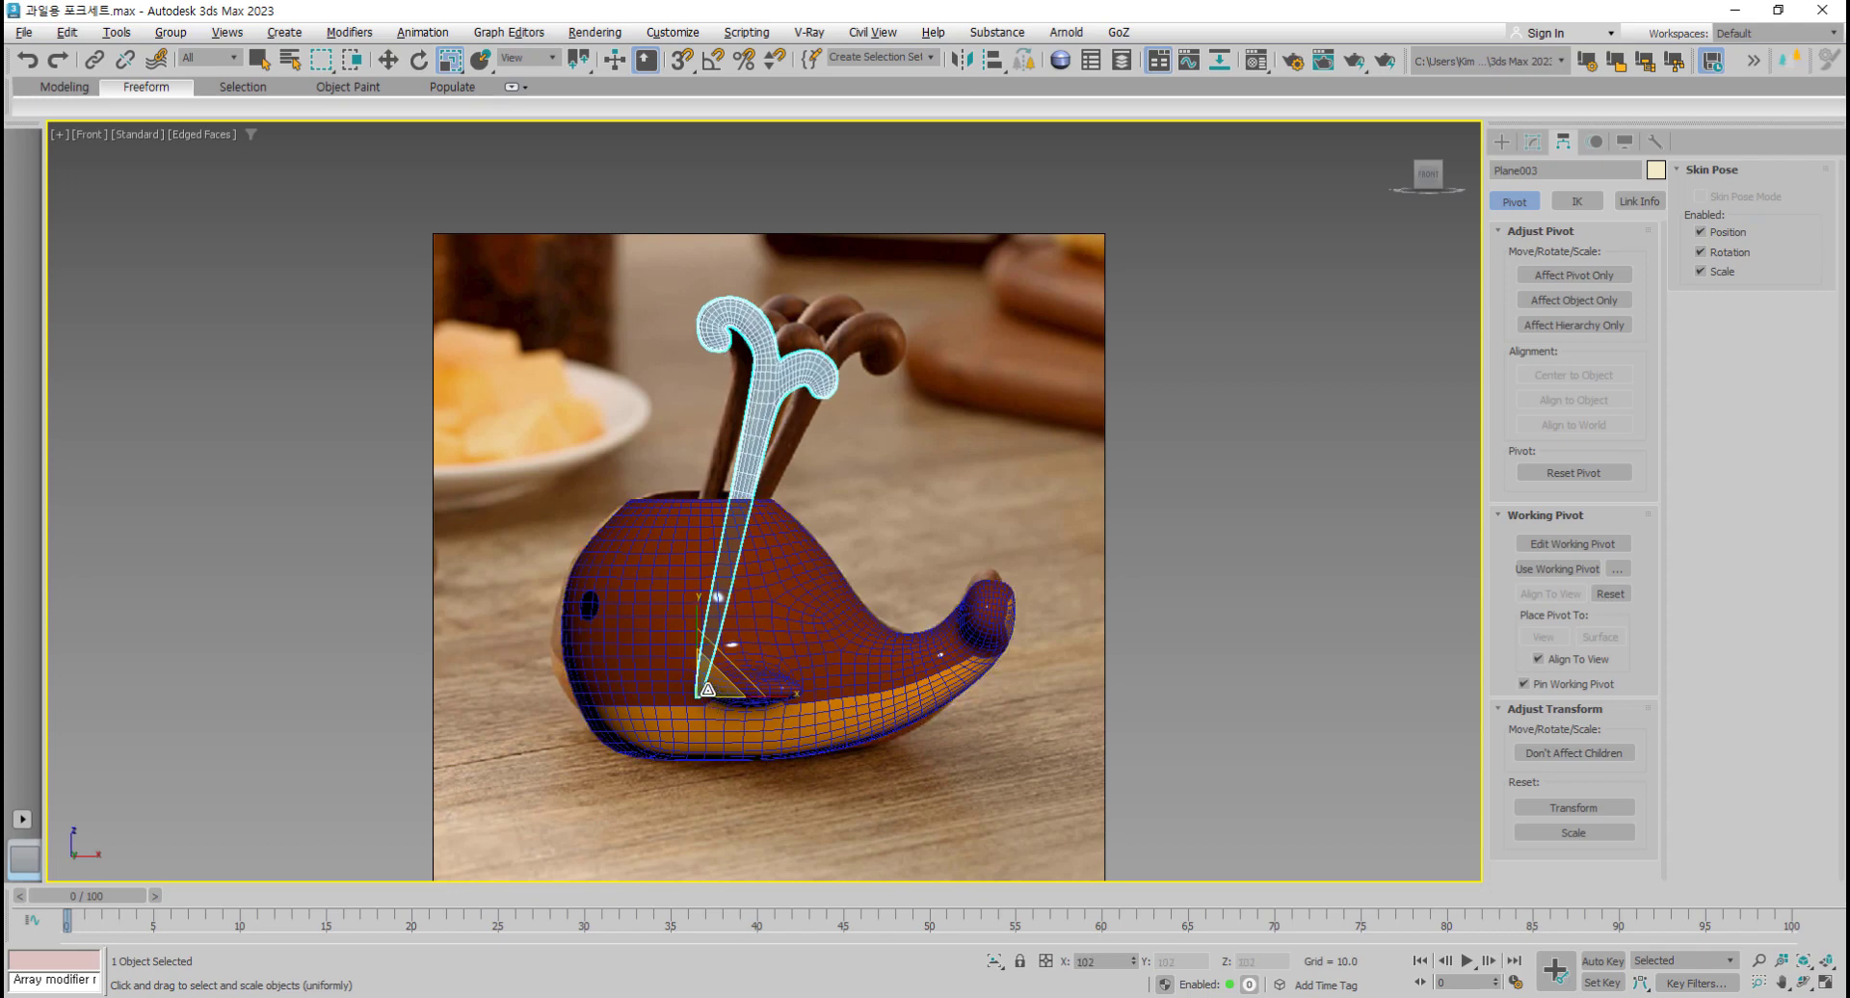
# Step: Move the whale reference photo plane sideways so it stands beside the model, and deselect it
pyautogui.click(908, 592)
pyautogui.click(957, 497)
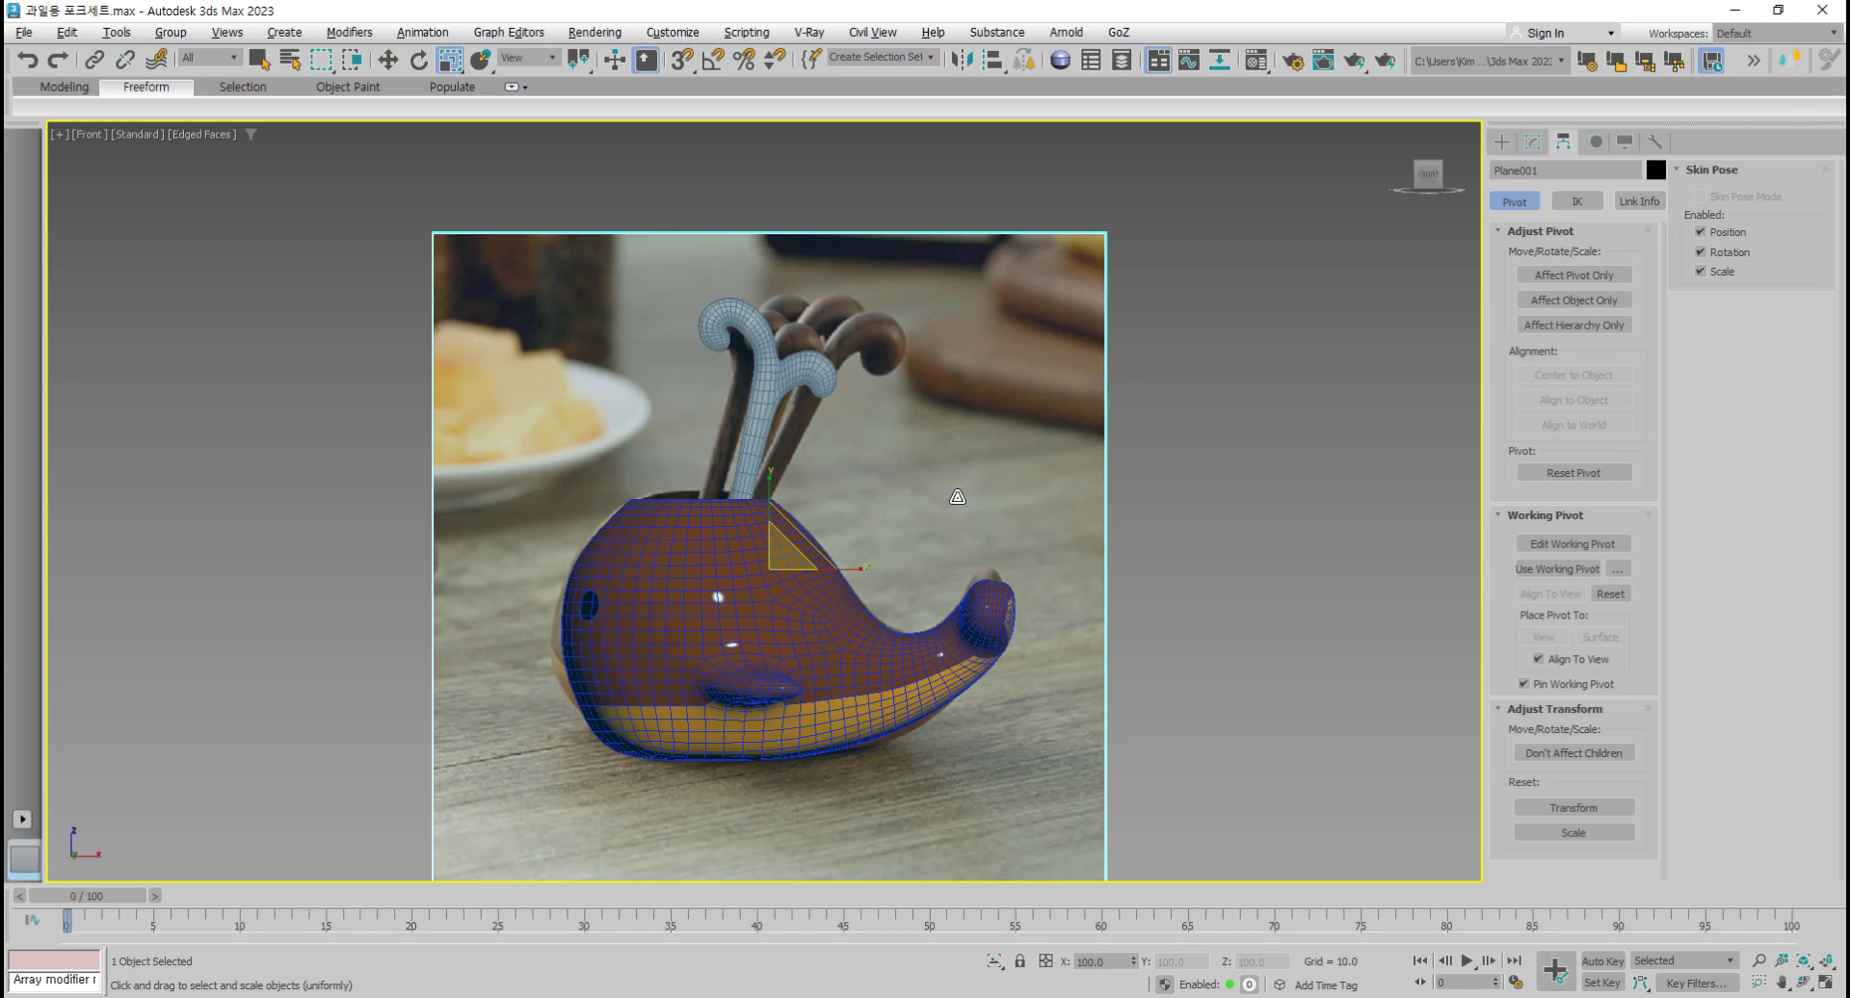
pyautogui.press('w')
pyautogui.moveTo(785, 525); pyautogui.dragTo(140, 426)
pyautogui.click(511, 512)
pyautogui.moveTo(511, 512); pyautogui.dragTo(772, 574, button='middle')
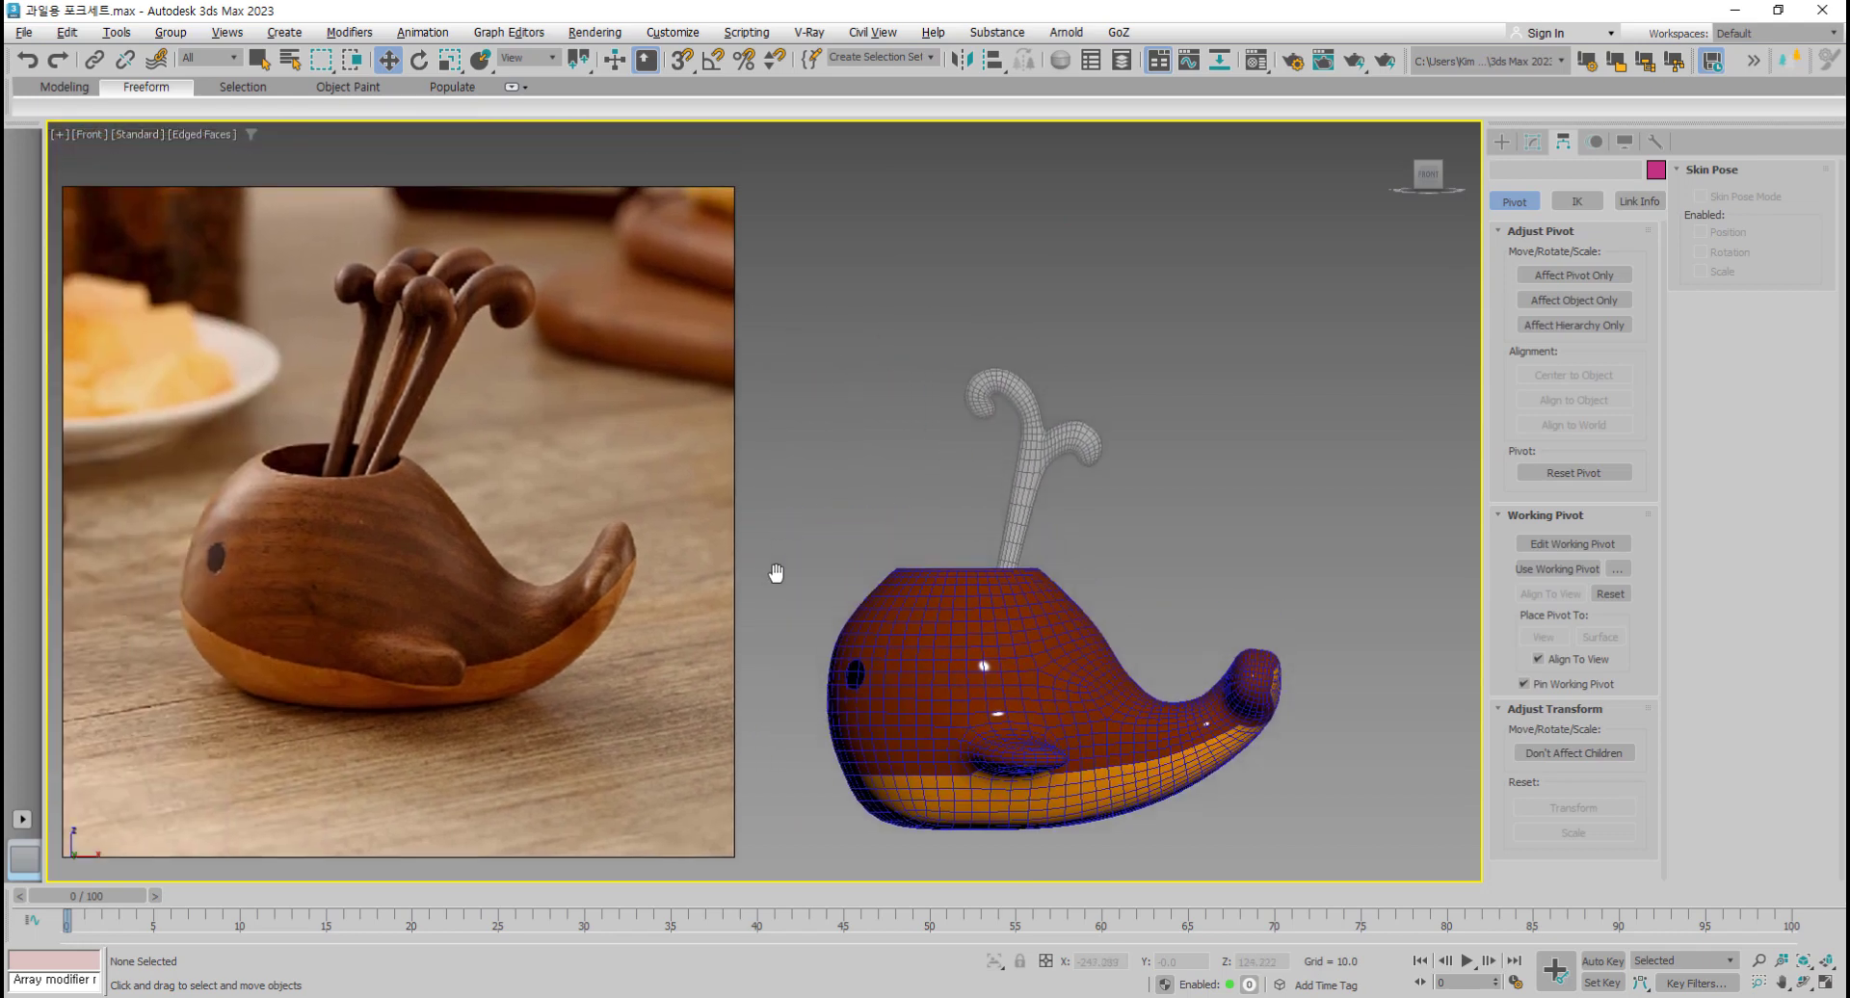
# Step: Move the reference photo plane slightly closer to the whale
pyautogui.moveTo(459, 557); pyautogui.dragTo(496, 567)
pyautogui.moveTo(1001, 514); pyautogui.dragTo(918, 489, button='middle')
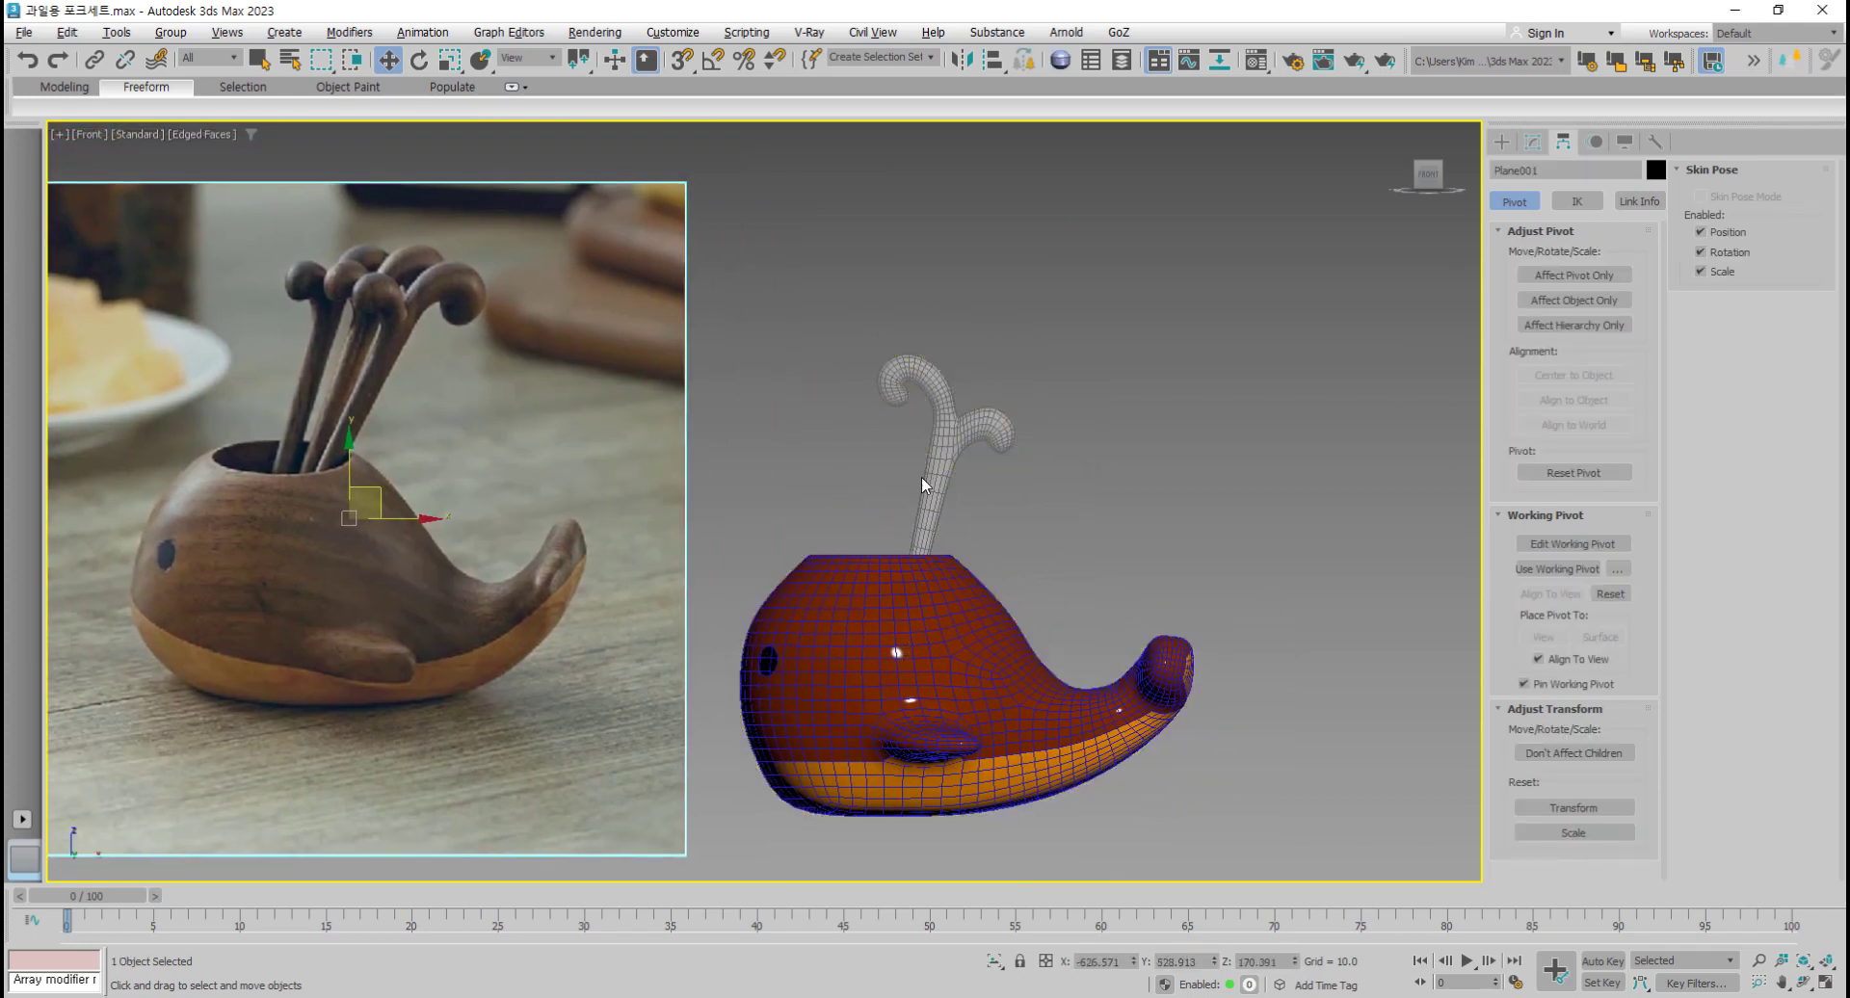
# Step: Show the front view in wireframe and move the fork horizontally toward the tail side of the cavity, to about X -21.3
pyautogui.click(925, 488)
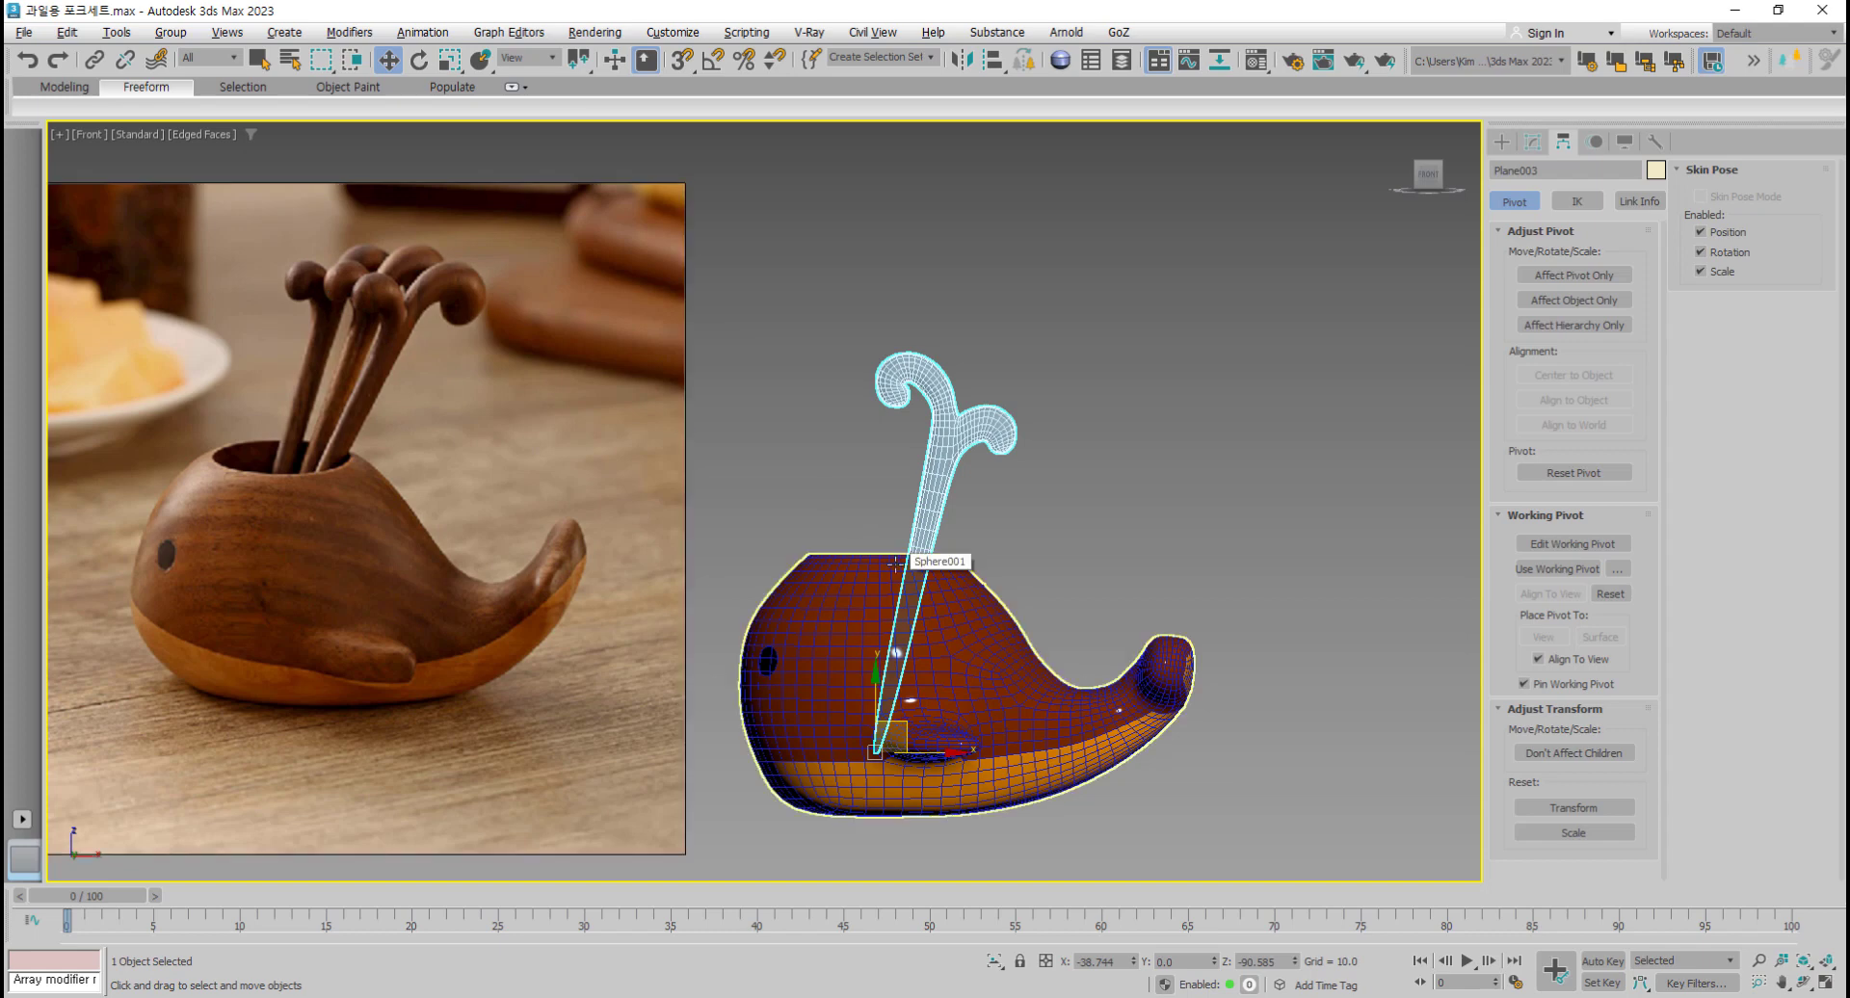
pyautogui.moveTo(947, 630); pyautogui.dragTo(946, 623, button='middle')
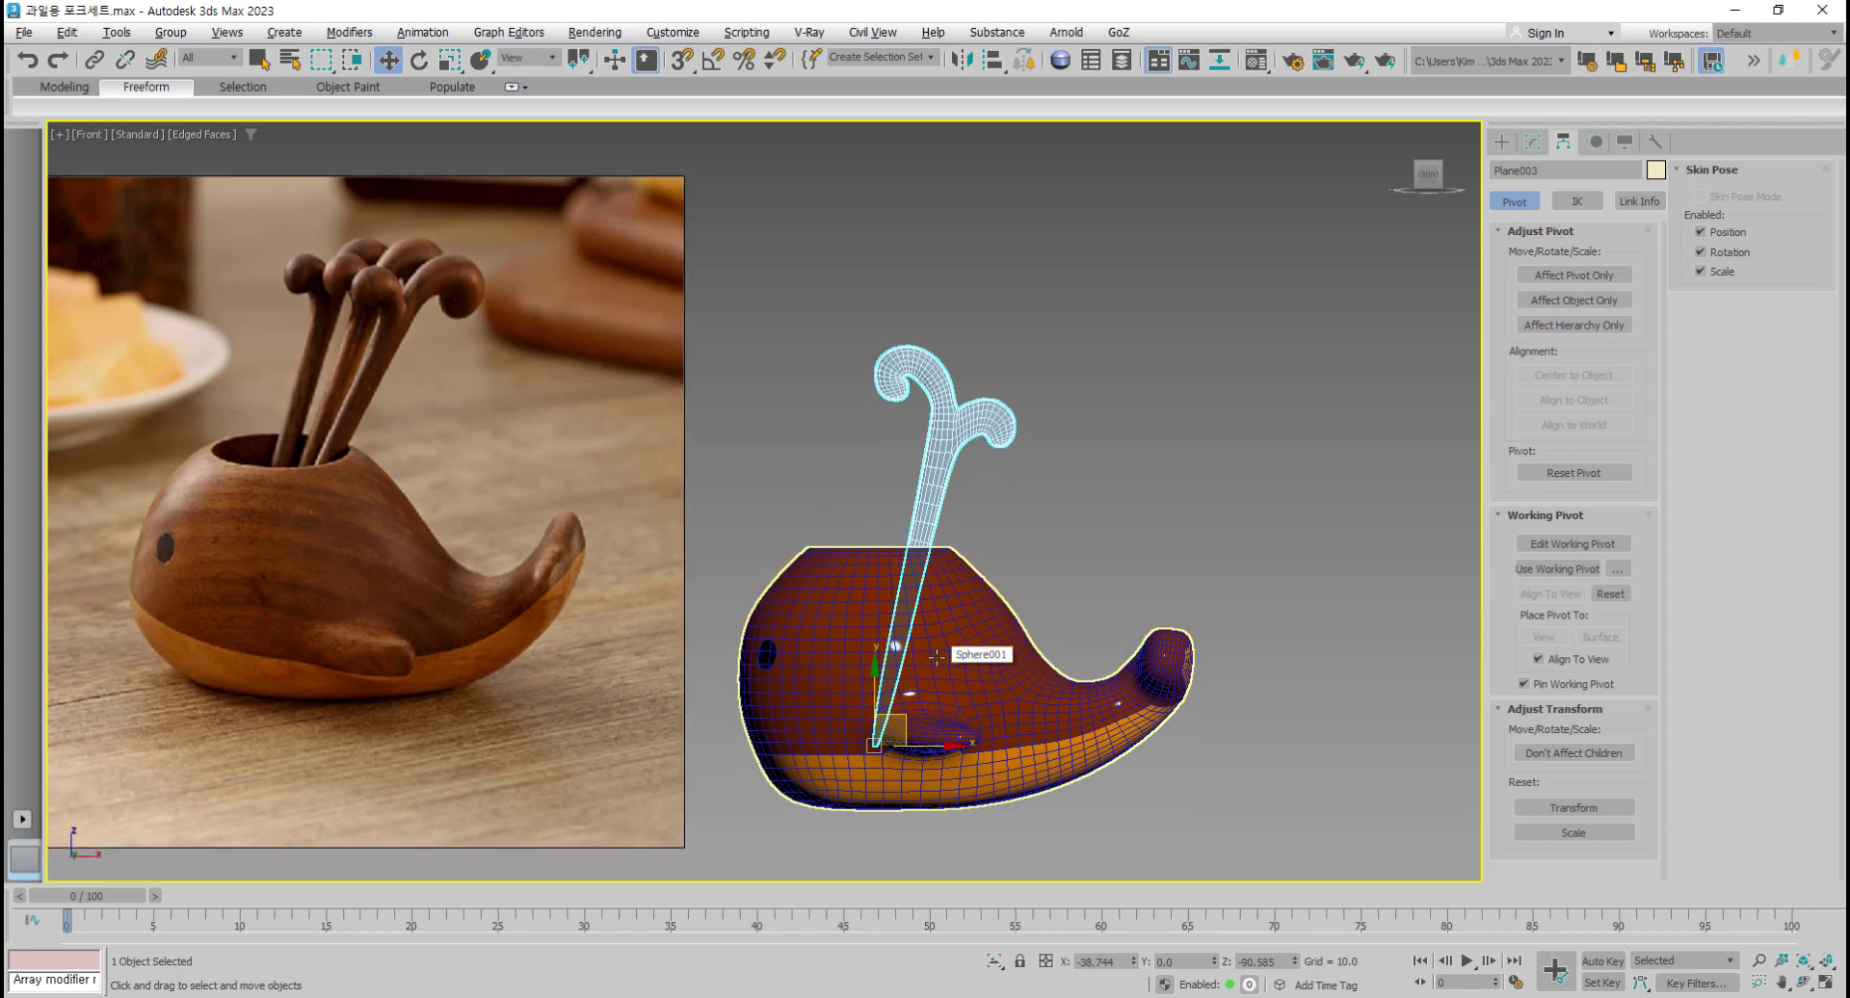
pyautogui.press('F3')
pyautogui.scroll(3, 935, 664)
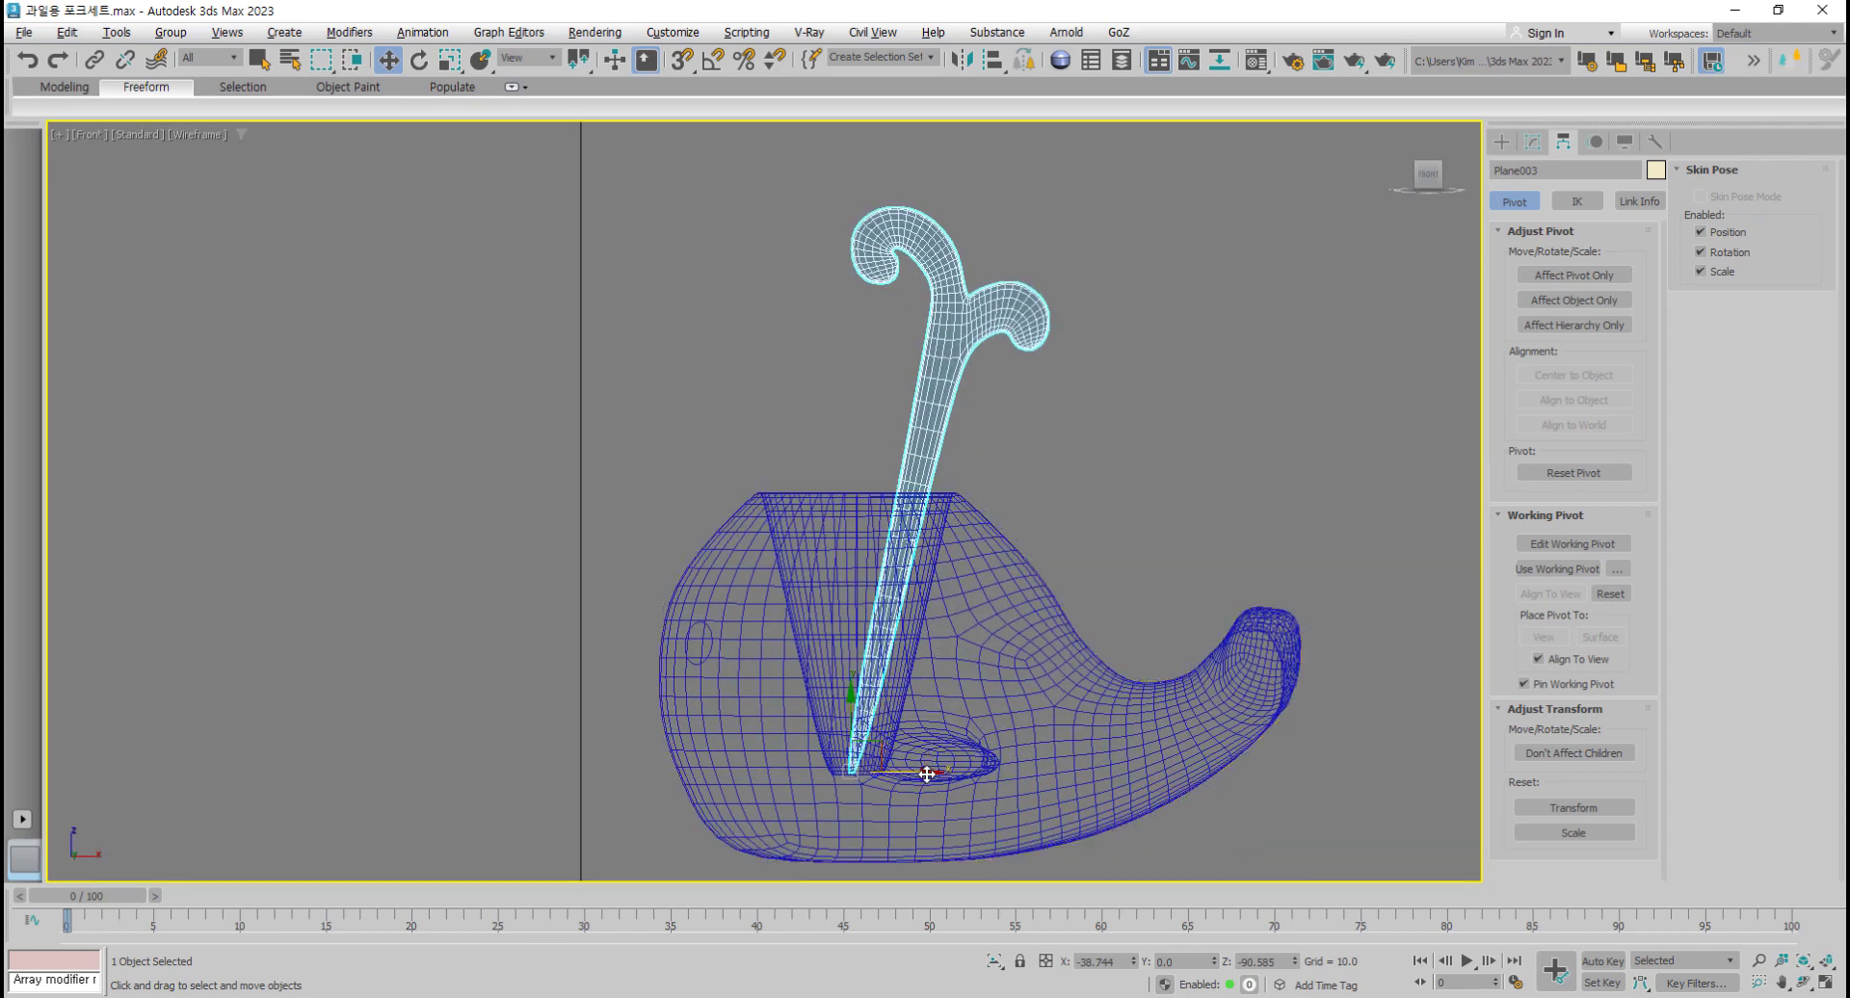
pyautogui.moveTo(927, 773); pyautogui.dragTo(948, 774)
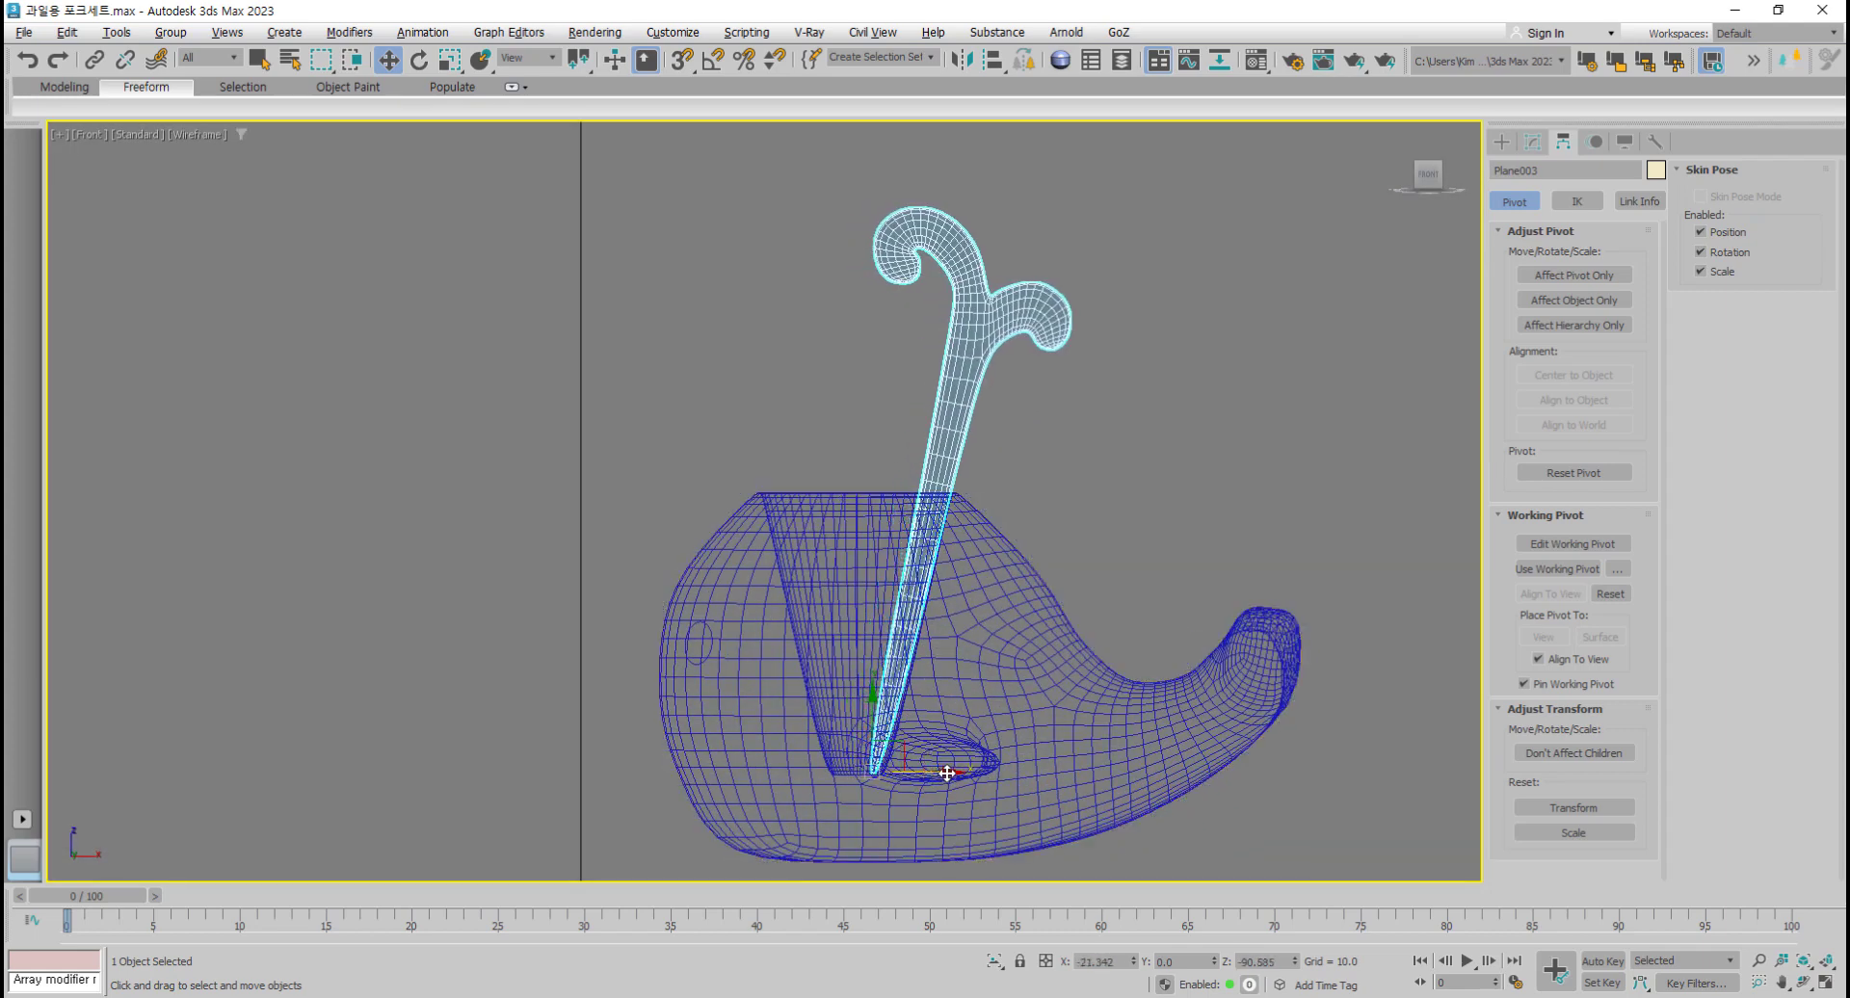
# Step: In the four-view layout, try turning the fork about 40 degrees around its tip in the top view
pyautogui.hotkey('alt', 'w')
pyautogui.scroll(10, 343, 412)
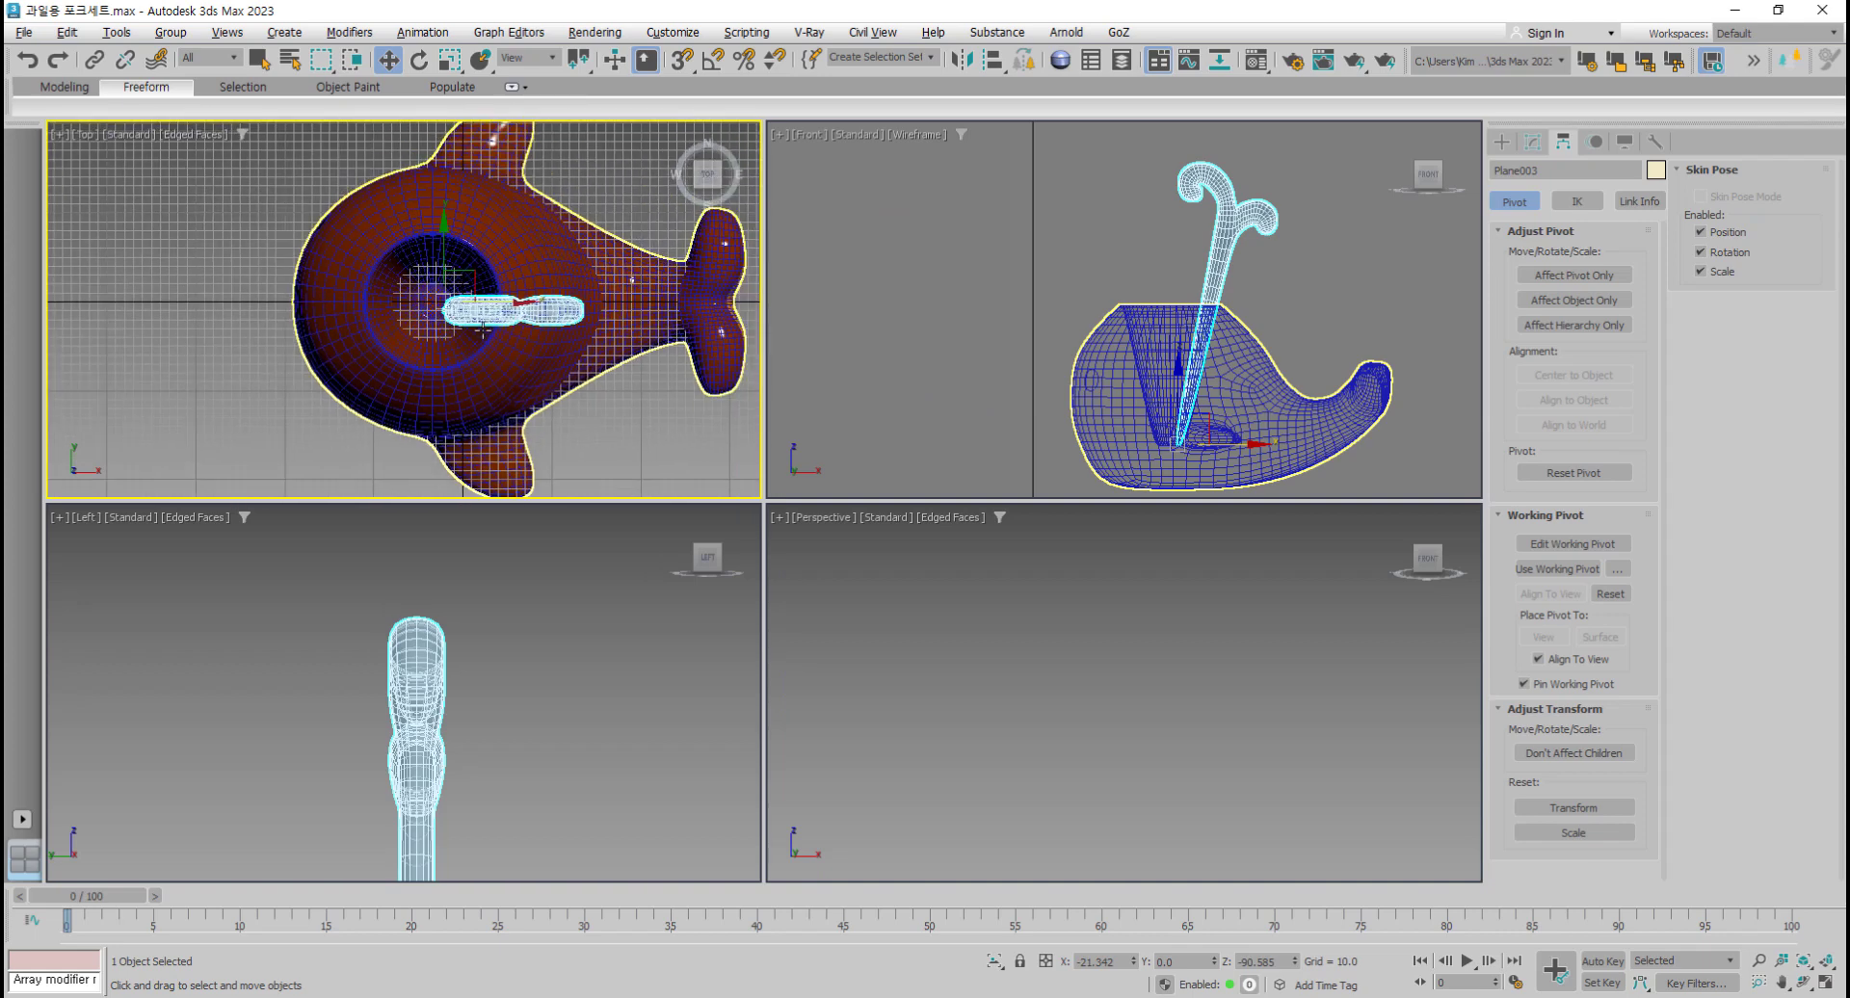
pyautogui.scroll(4, 482, 327)
pyautogui.press('e')
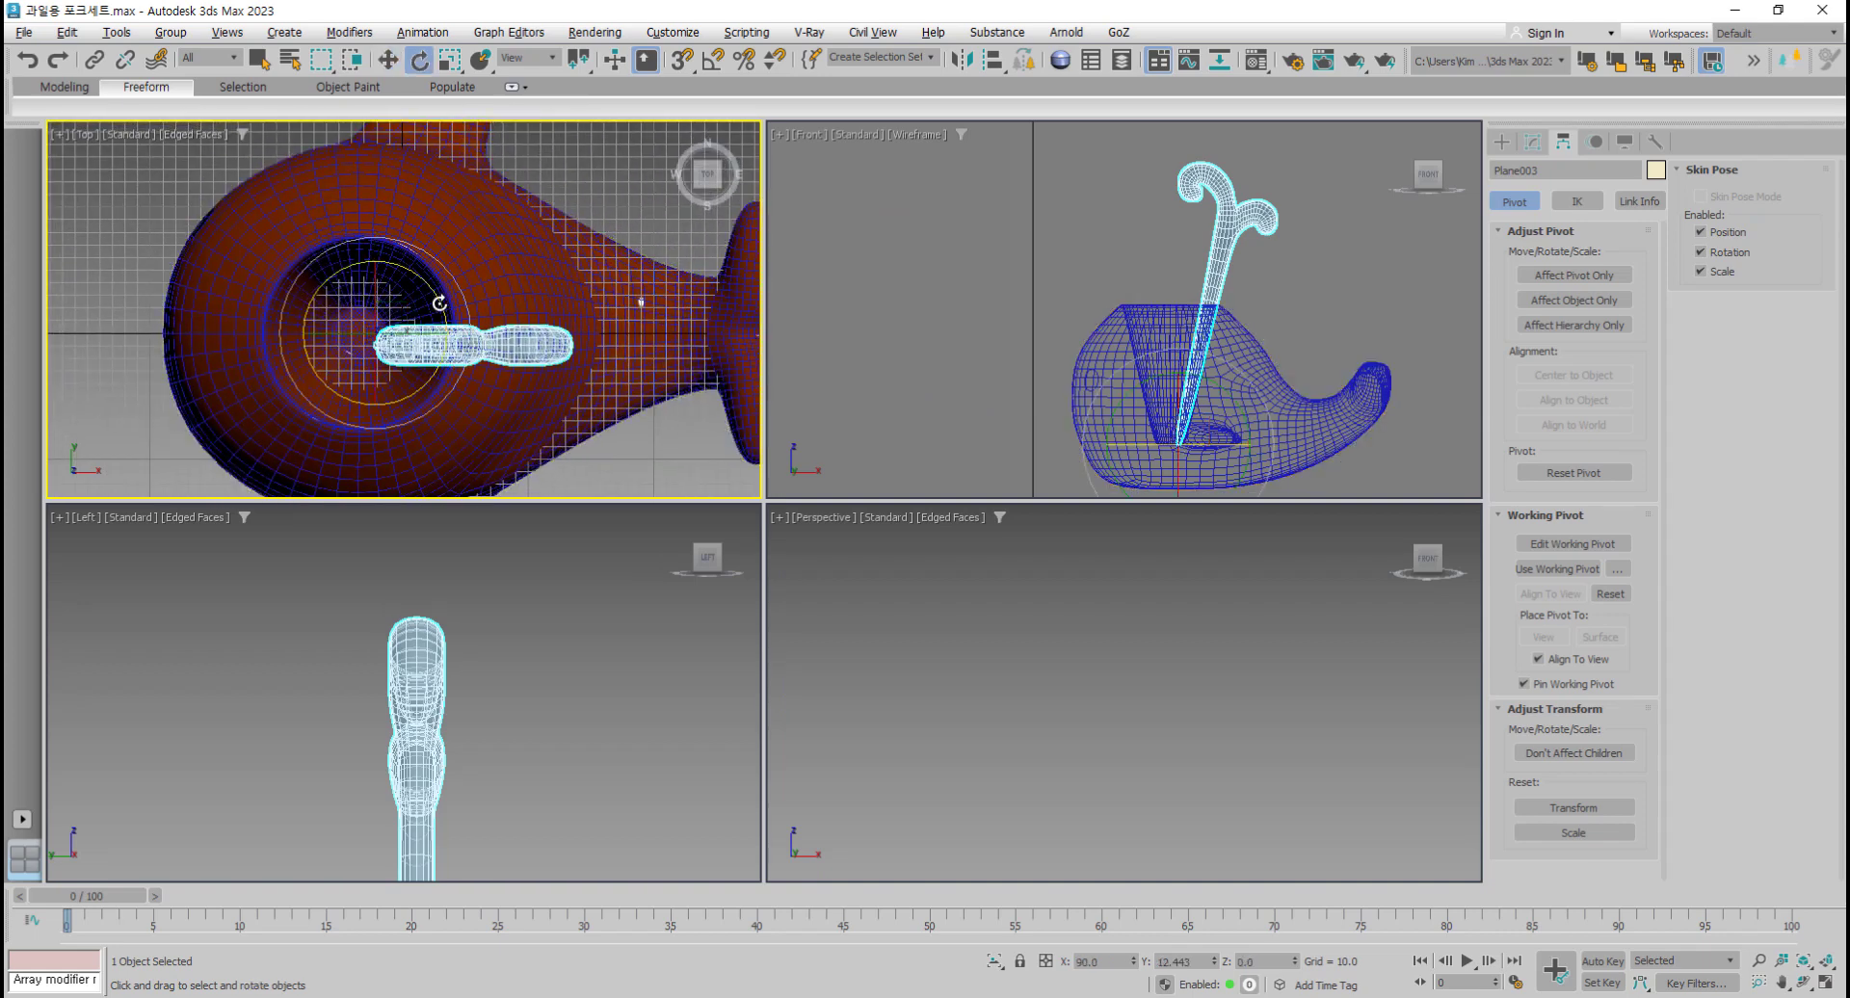
pyautogui.moveTo(440, 303); pyautogui.dragTo(417, 213)
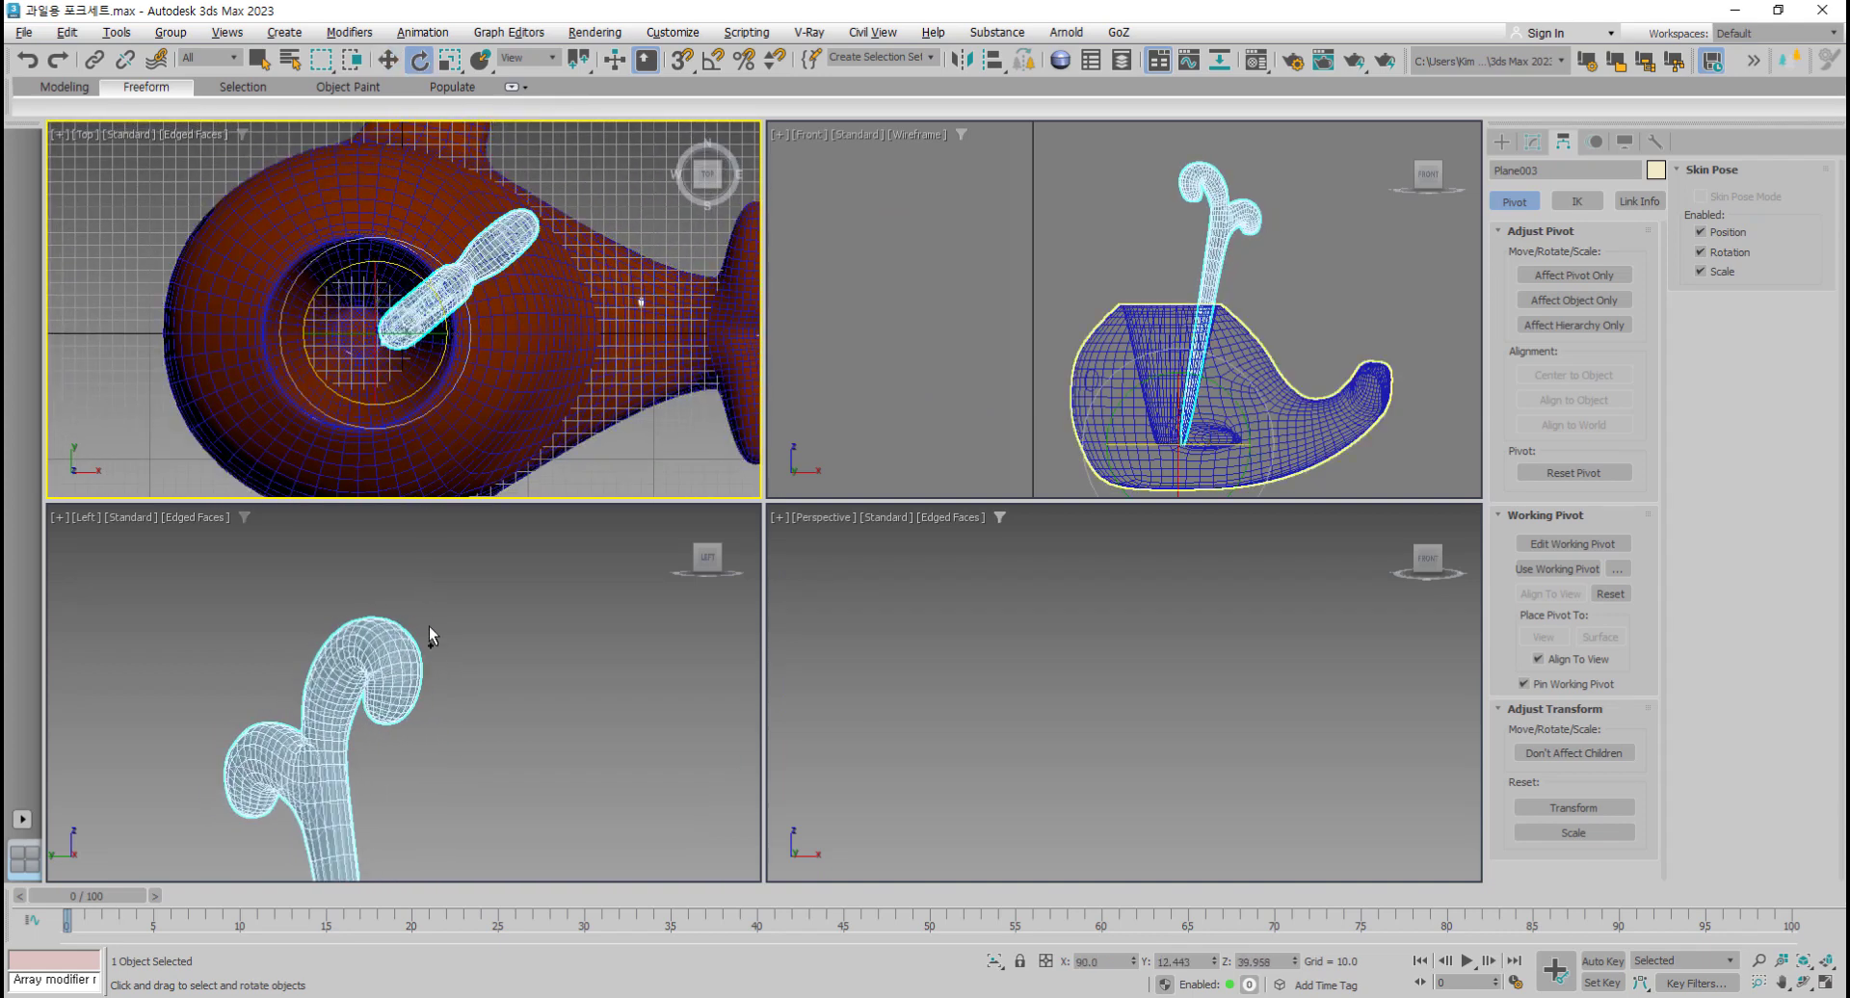
pyautogui.hotkey('ctrl', 'z')
# Step: Try further adjustments to the fork's angle and placement in the top and left views
pyautogui.scroll(-6, 430, 636)
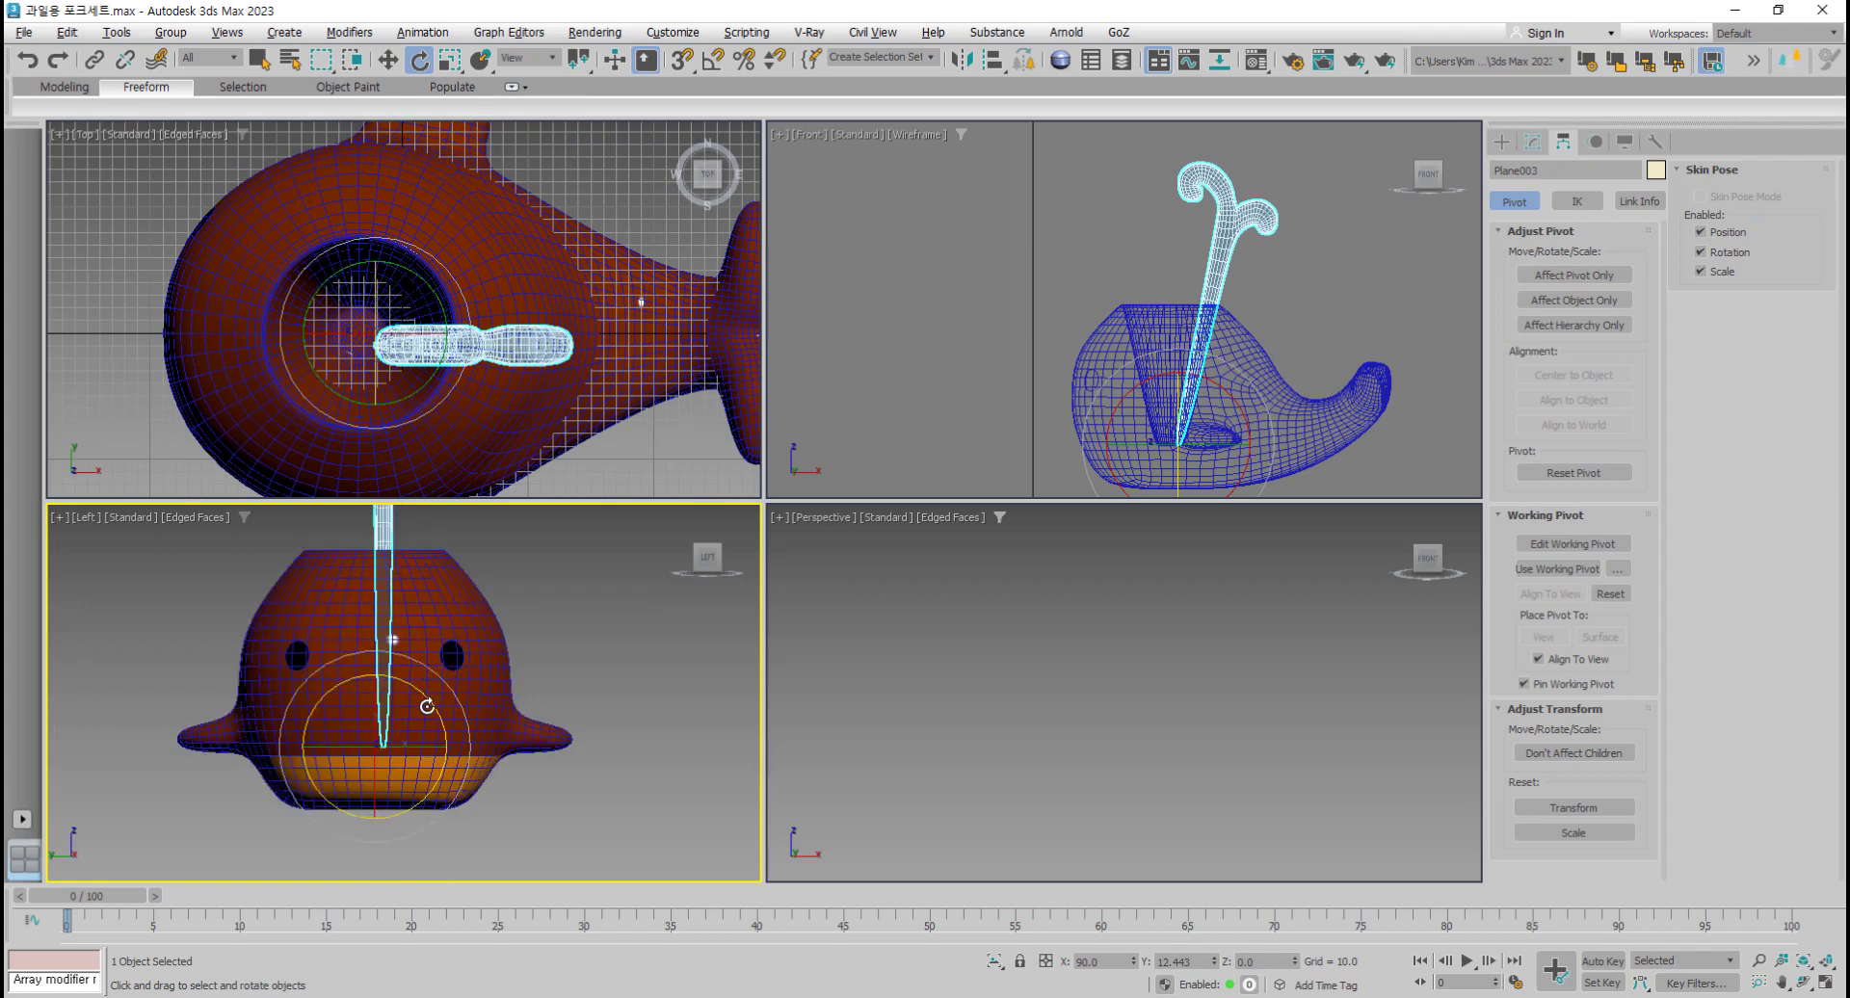
pyautogui.moveTo(393, 359); pyautogui.dragTo(402, 363, button='middle')
pyautogui.moveTo(436, 289); pyautogui.dragTo(418, 238)
pyautogui.hotkey('ctrl', 'z')
pyautogui.moveTo(418, 748); pyautogui.dragTo(430, 762, button='middle')
pyautogui.moveTo(429, 762)
pyautogui.mouseDown()
pyautogui.moveTo(455, 760)
pyautogui.moveTo(416, 762)
pyautogui.mouseUp()
pyautogui.hotkey('ctrl', 'z')
# Step: Turn the fork in plan so its head points diagonally toward the tail, with its tip at about X -15.2, Y -15.9
pyautogui.middleClick(466, 298)
pyautogui.moveTo(438, 301); pyautogui.dragTo(430, 339)
pyautogui.press('w')
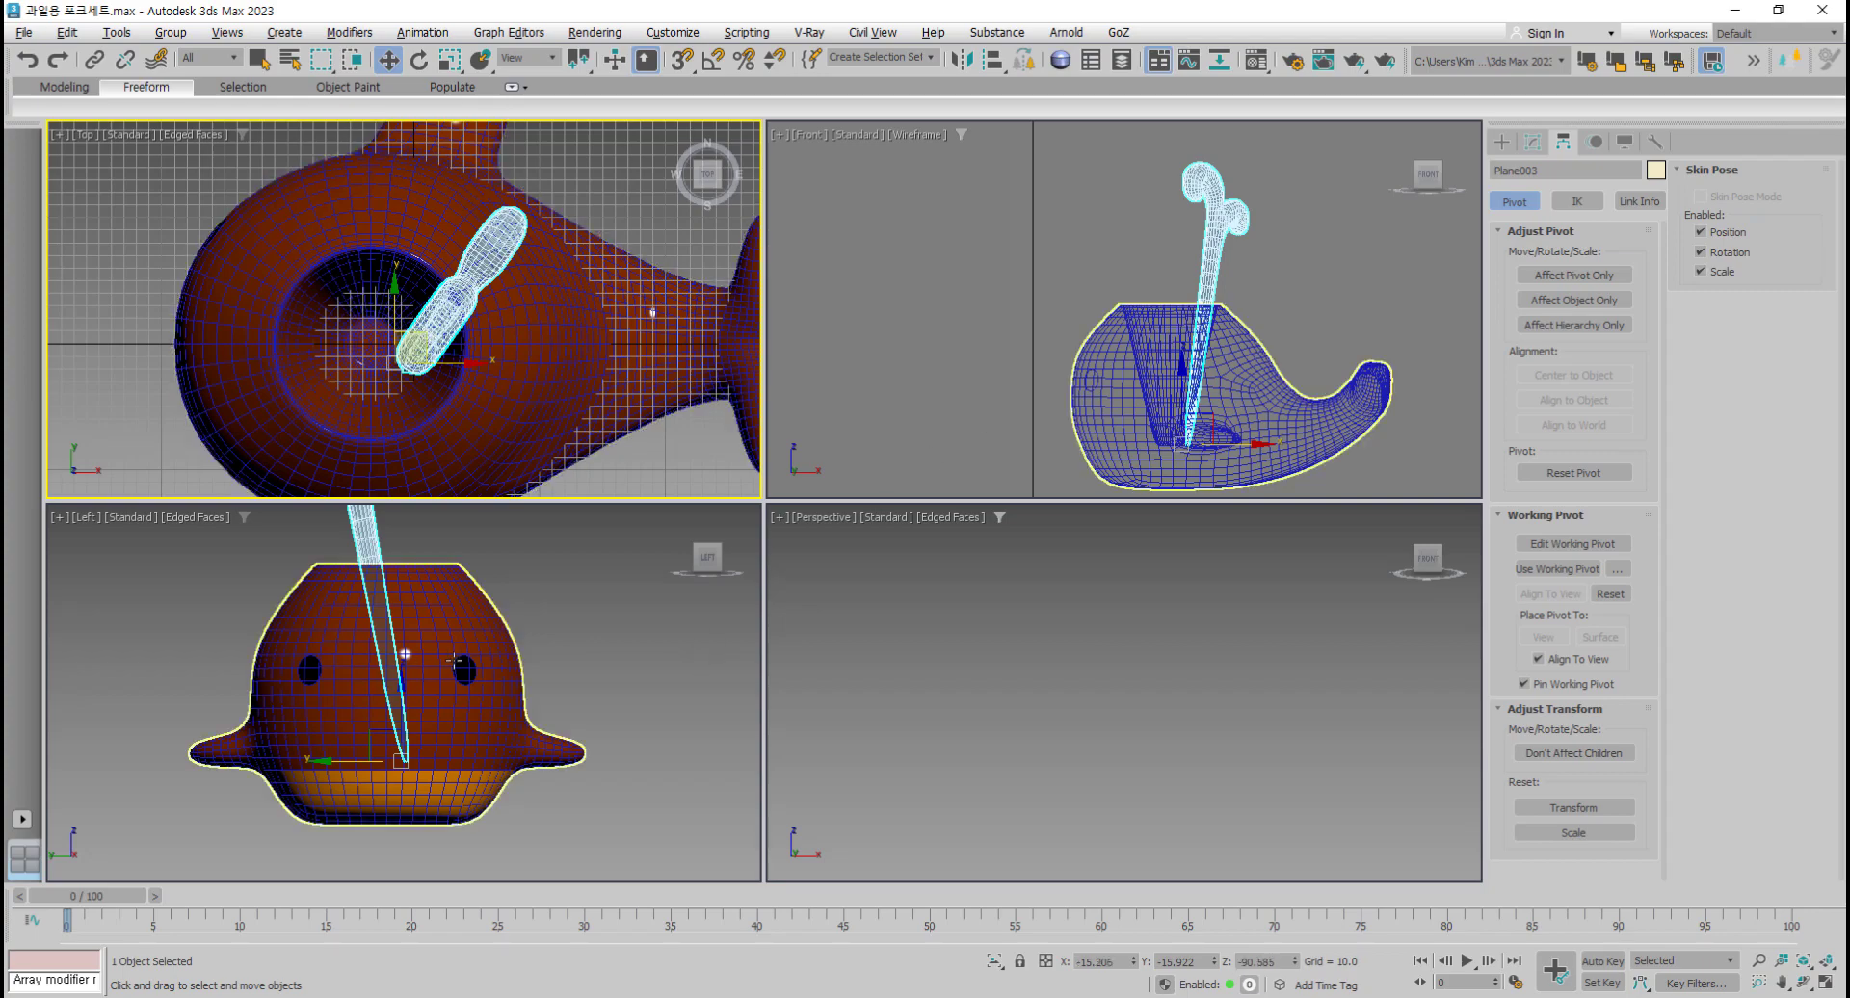
# Step: Examine in a full-size perspective view how the fork sits inside the whale's opening, from above and from both sides
pyautogui.rightClick(938, 730)
pyautogui.scroll(-3, 1008, 730)
pyautogui.hotkey('alt', 'w')
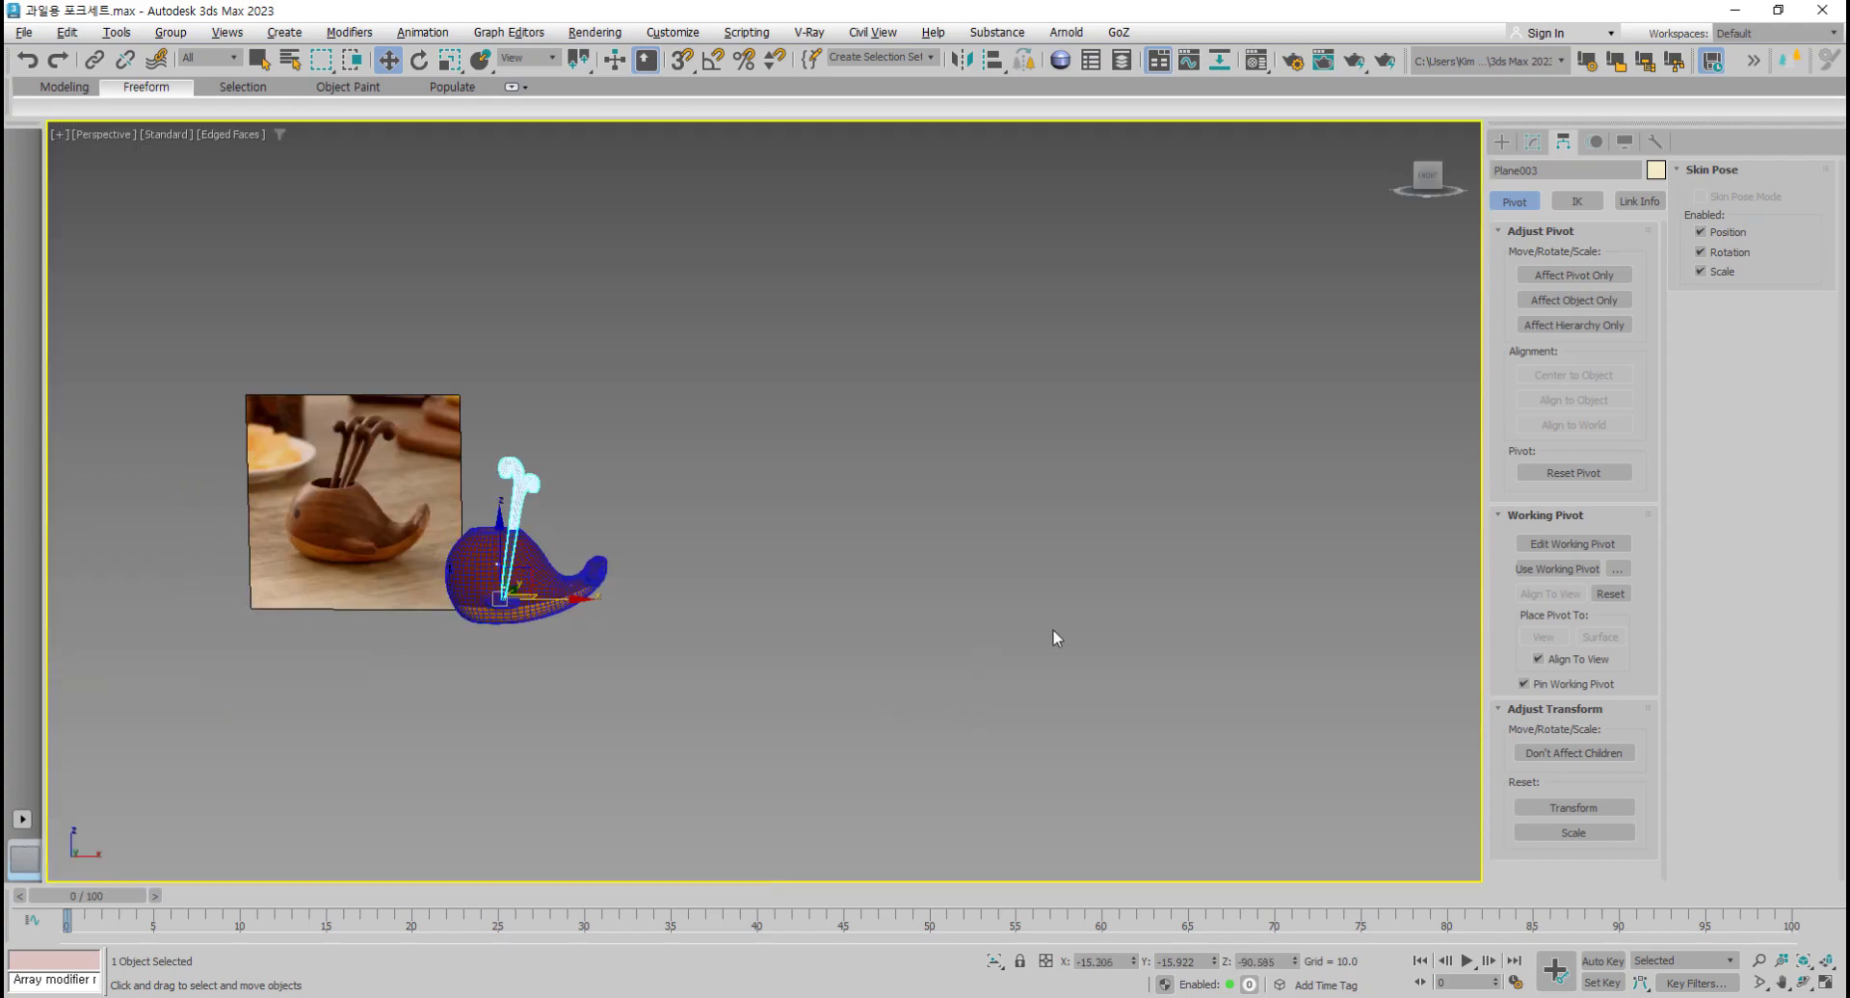
pyautogui.scroll(5, 644, 544)
pyautogui.moveTo(676, 521); pyautogui.dragTo(1030, 463, button='middle')
pyautogui.keyDown('alt'); pyautogui.moveTo(1031, 462); pyautogui.dragTo(869, 670, button='middle'); pyautogui.keyUp('alt')
pyautogui.scroll(2, 676, 463)
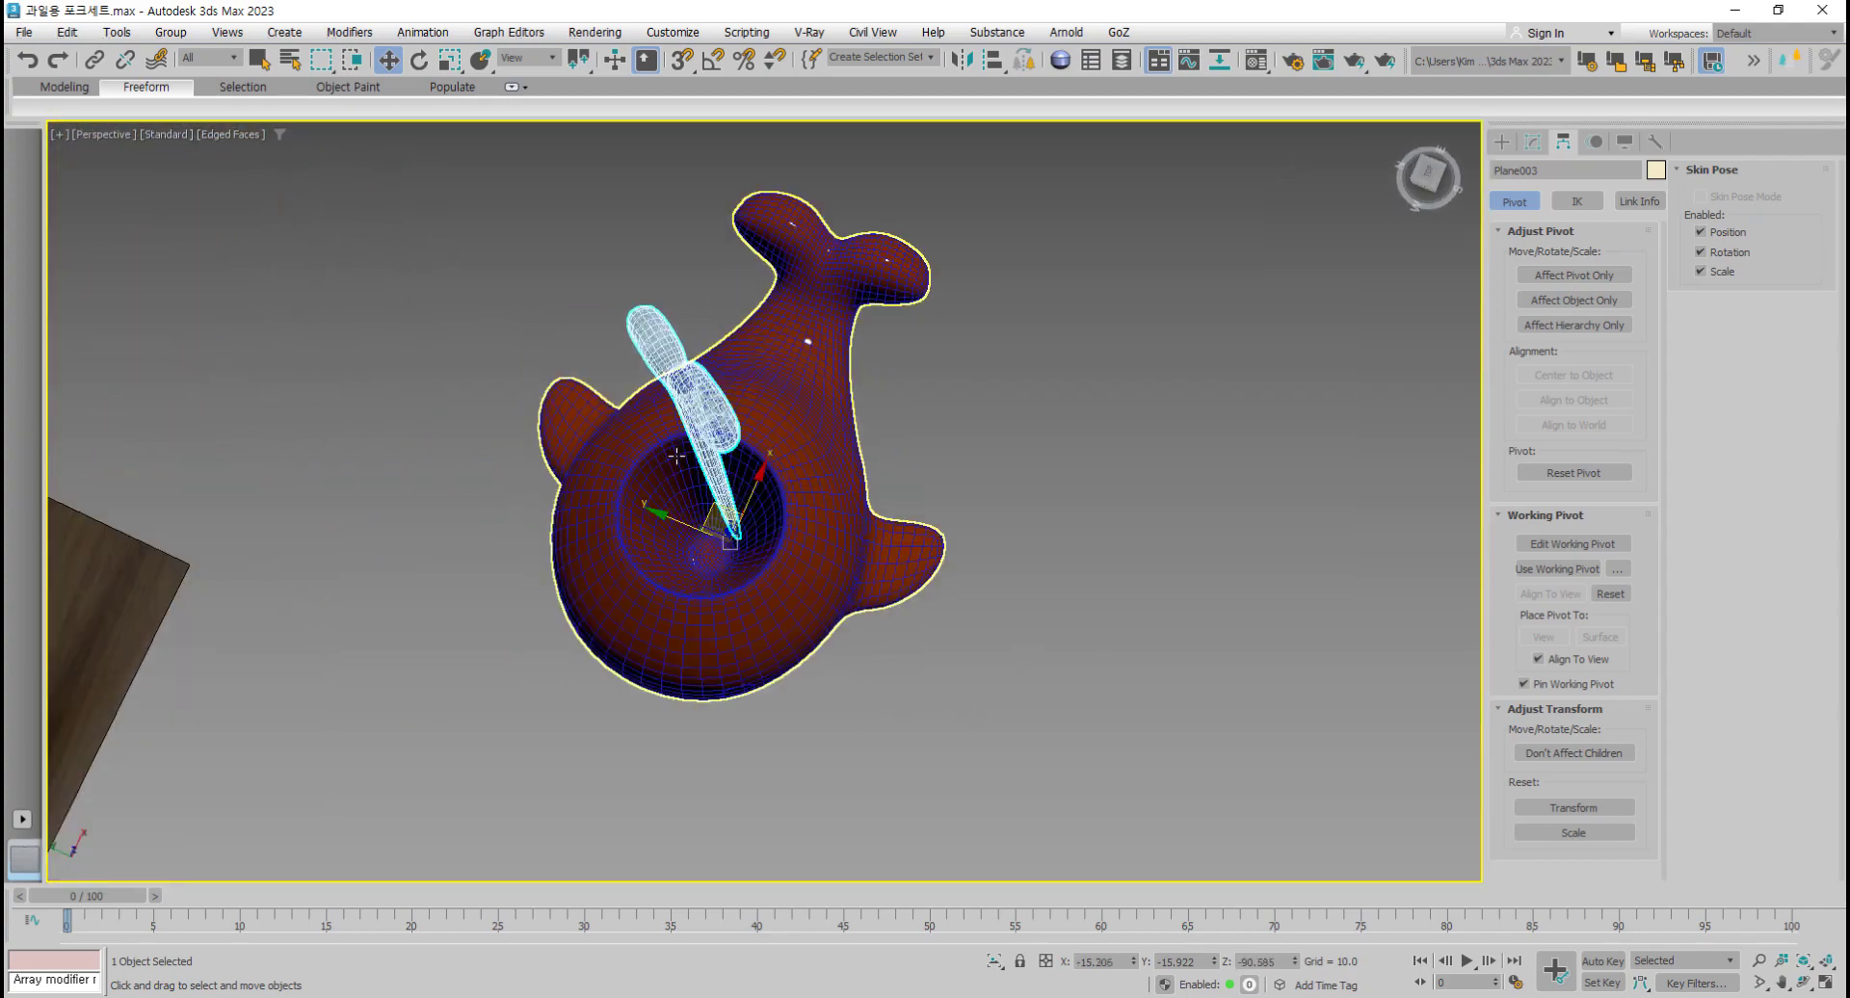
pyautogui.keyDown('alt'); pyautogui.moveTo(676, 456); pyautogui.dragTo(805, 330, button='middle'); pyautogui.keyUp('alt')
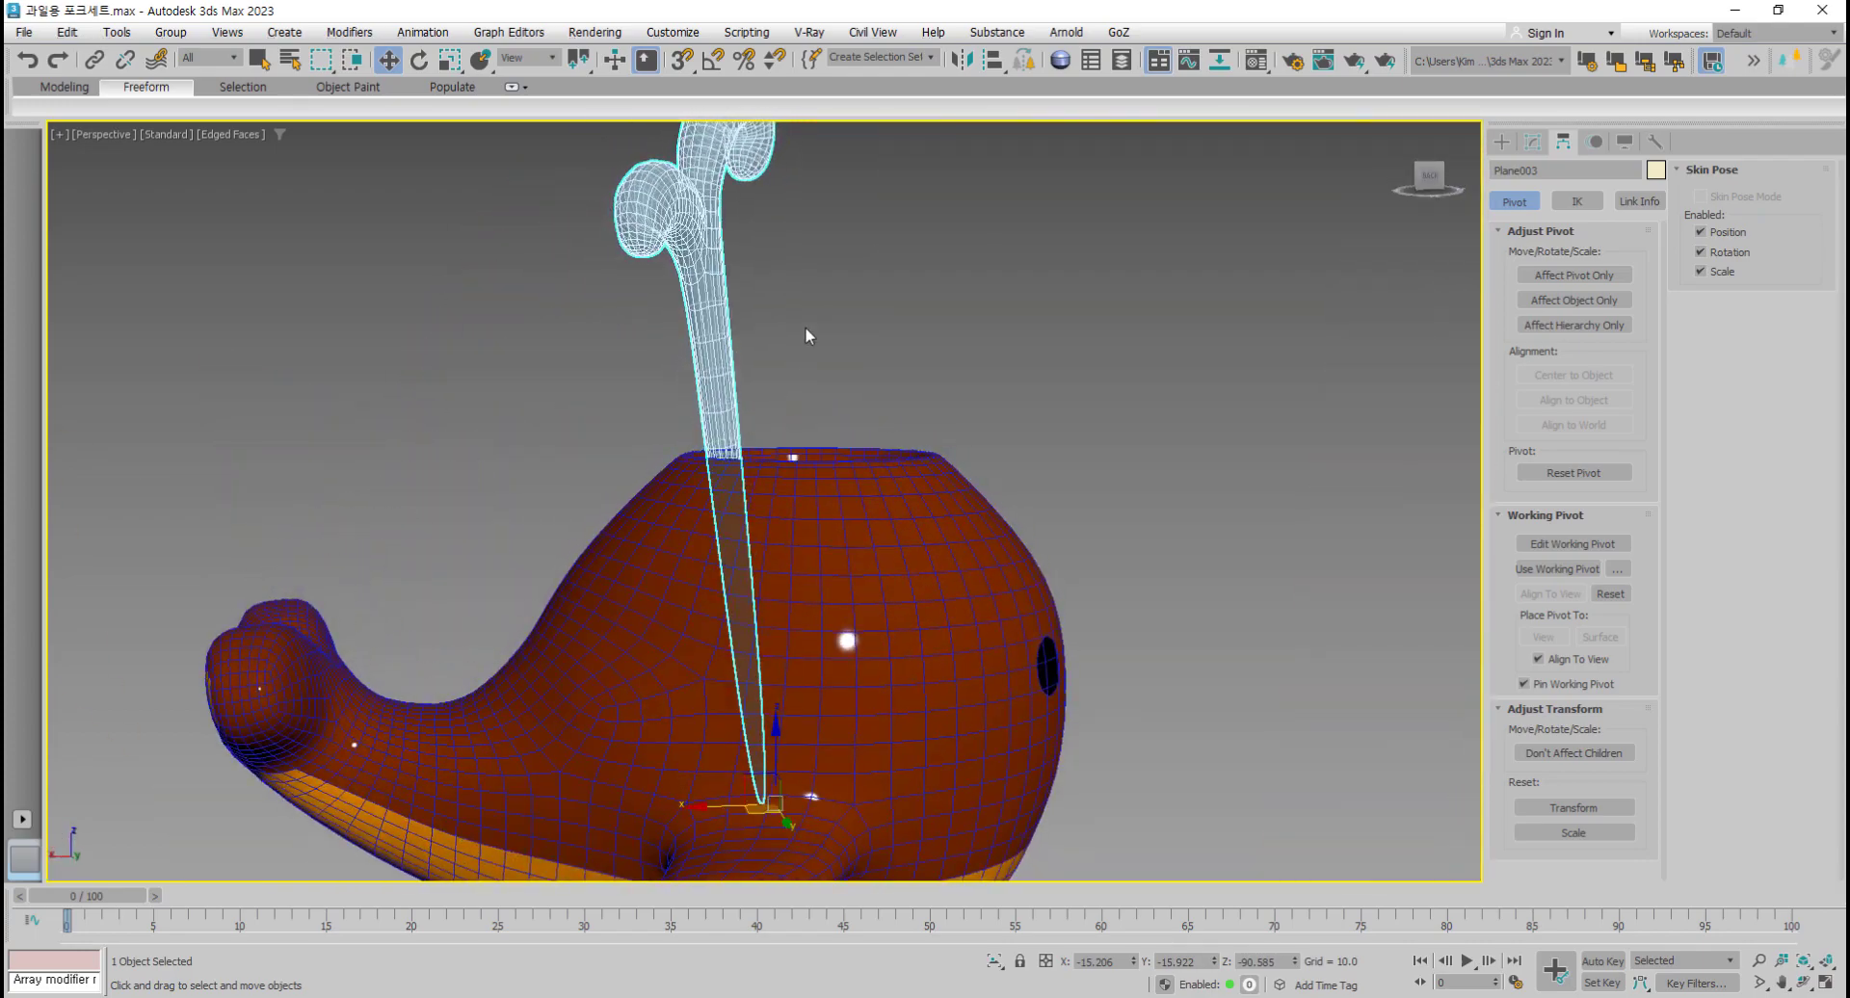
pyautogui.click(807, 419)
pyautogui.click(721, 389)
pyautogui.keyDown('alt'); pyautogui.moveTo(721, 388); pyautogui.dragTo(657, 571, button='middle'); pyautogui.keyUp('alt')
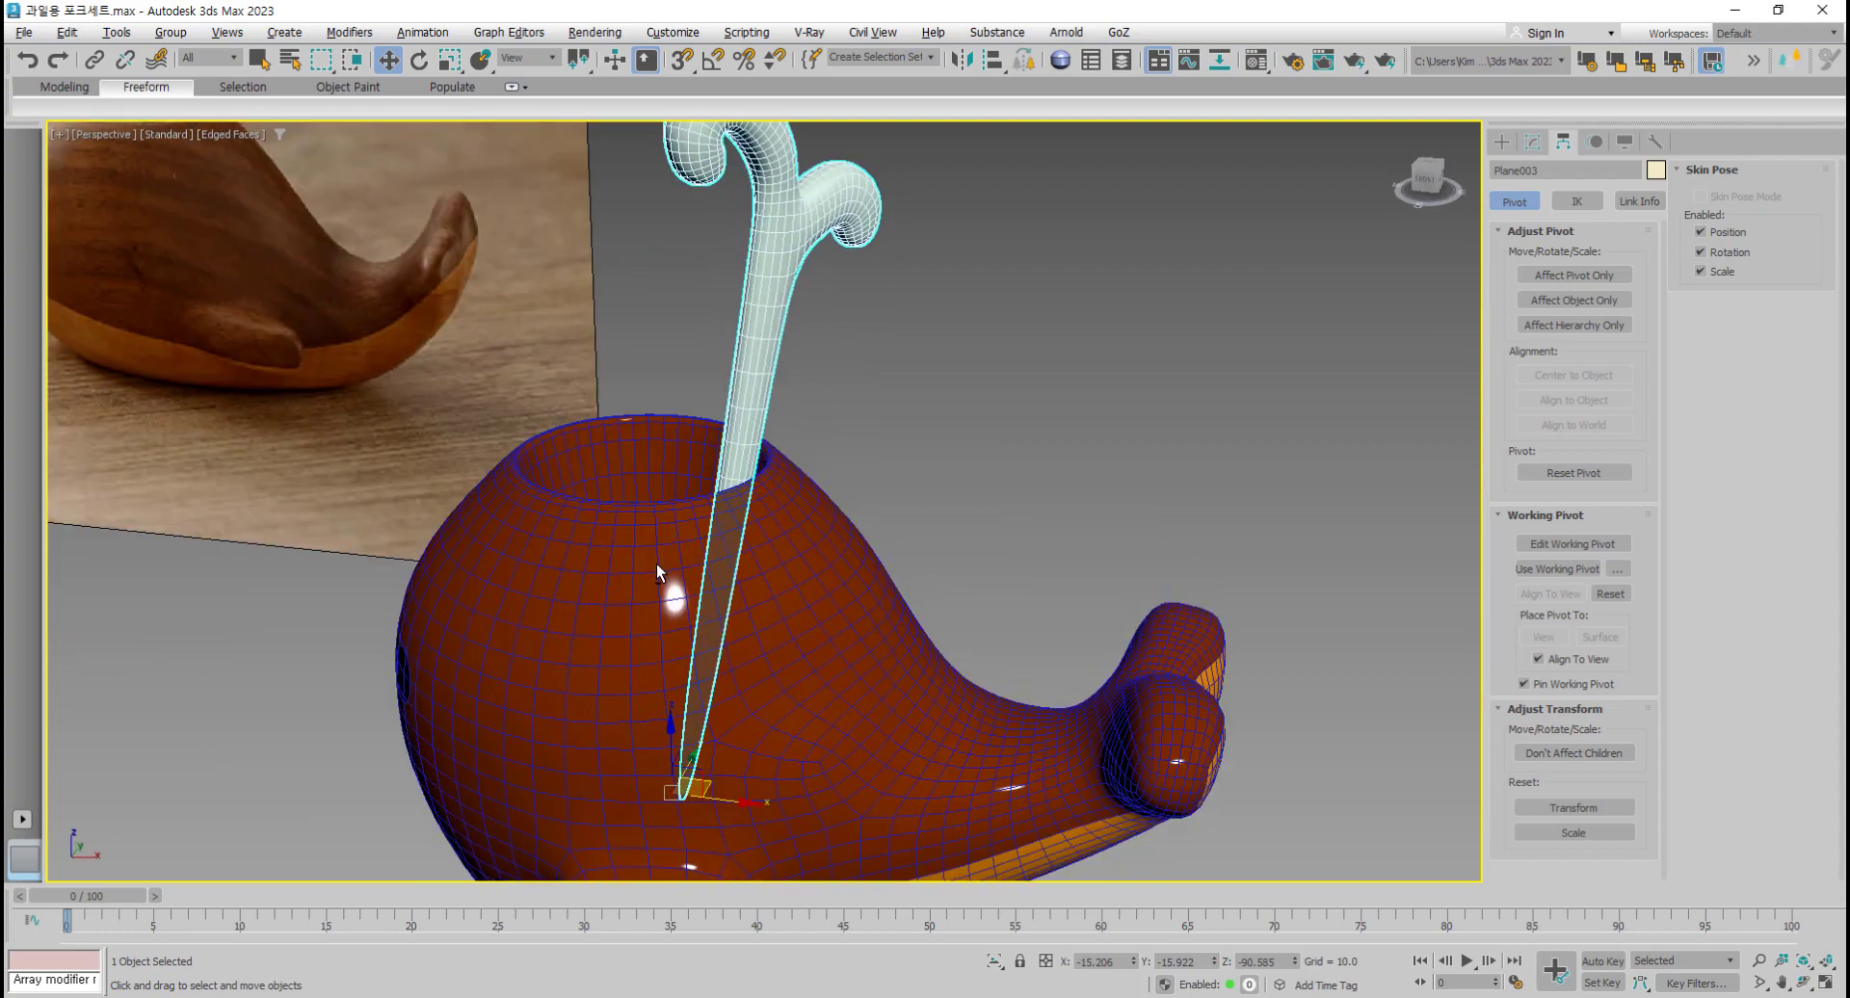
# Step: Compare the fork's lean in the whale holder with the reference photo from a wider front angle
pyautogui.click(999, 491)
pyautogui.scroll(-6, 850, 515)
pyautogui.keyDown('alt'); pyautogui.moveTo(814, 554); pyautogui.dragTo(891, 536, button='middle'); pyautogui.keyUp('alt')
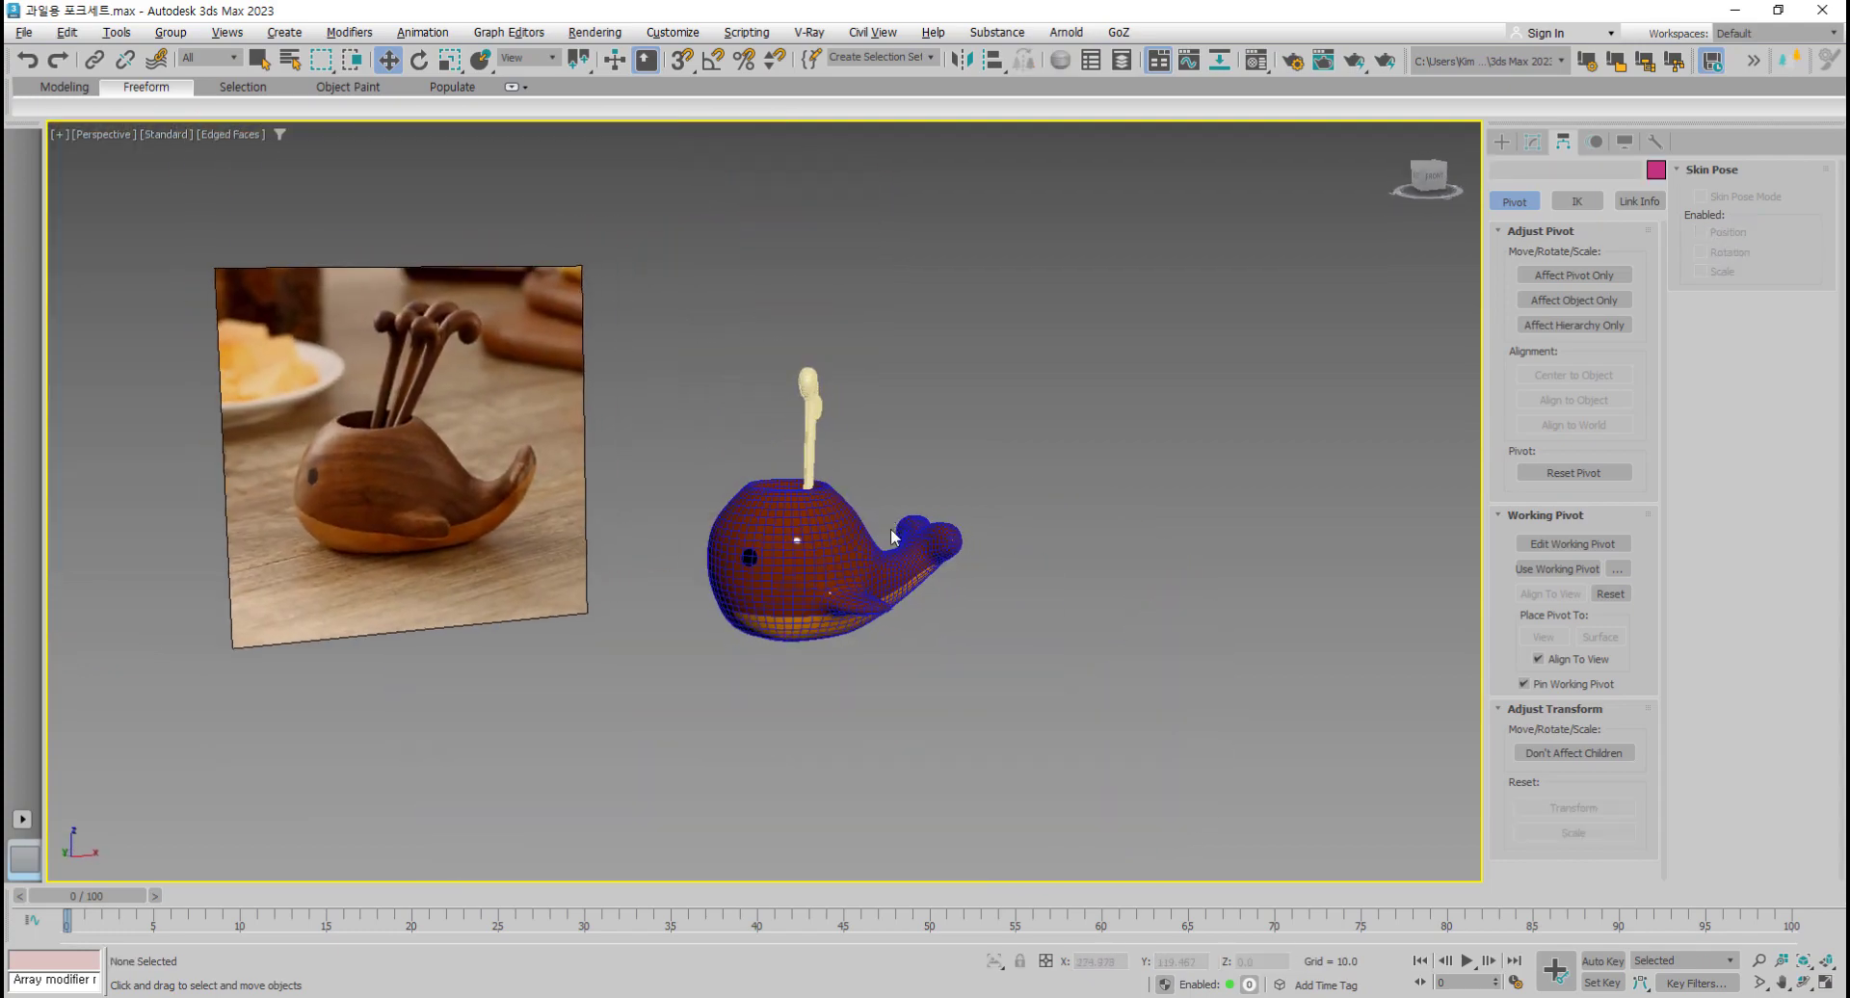
pyautogui.scroll(5, 891, 537)
pyautogui.click(928, 298)
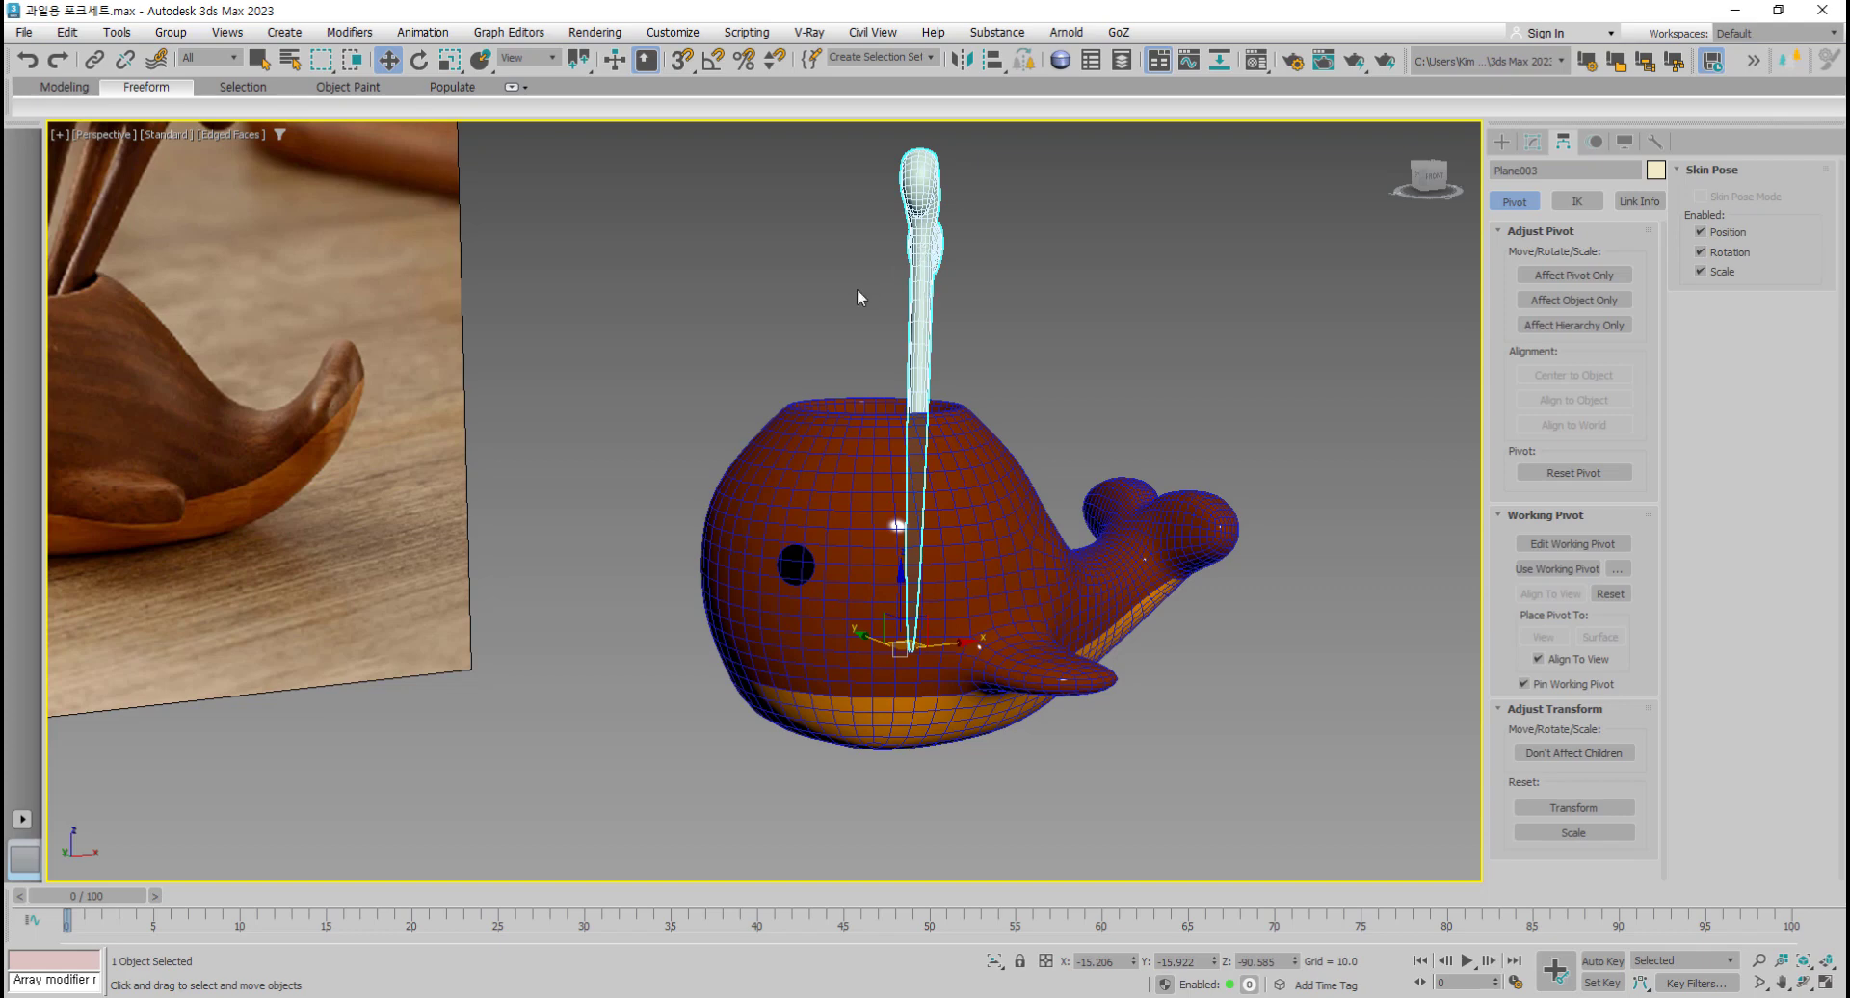
pyautogui.moveTo(896, 390); pyautogui.dragTo(907, 416, button='middle')
pyautogui.keyDown('alt'); pyautogui.moveTo(907, 416); pyautogui.dragTo(943, 434, button='middle'); pyautogui.keyUp('alt')
pyautogui.moveTo(942, 433); pyautogui.dragTo(1145, 433, button='middle')
# Step: Open the Material Editor, make the orange belly material 07 - Default active, and place the editor between the photo and the model
pyautogui.click(1255, 60)
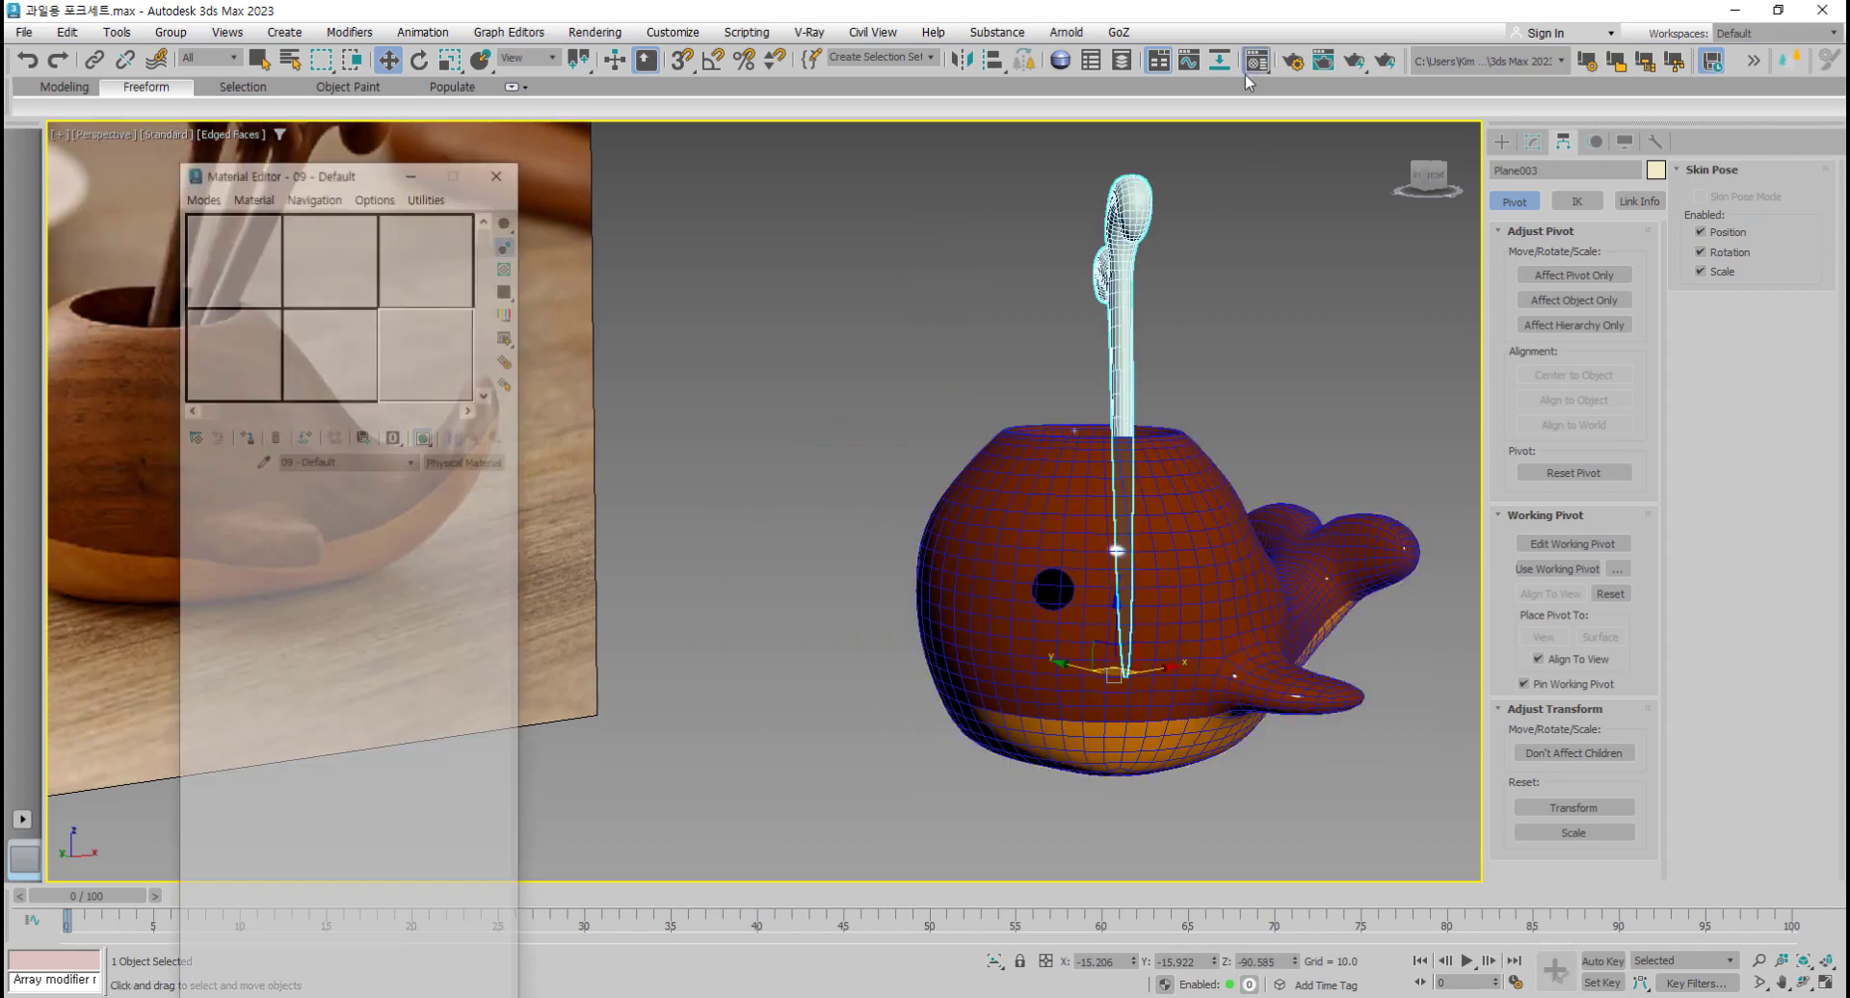
pyautogui.moveTo(946, 530); pyautogui.dragTo(893, 530, button='middle')
pyautogui.click(262, 380)
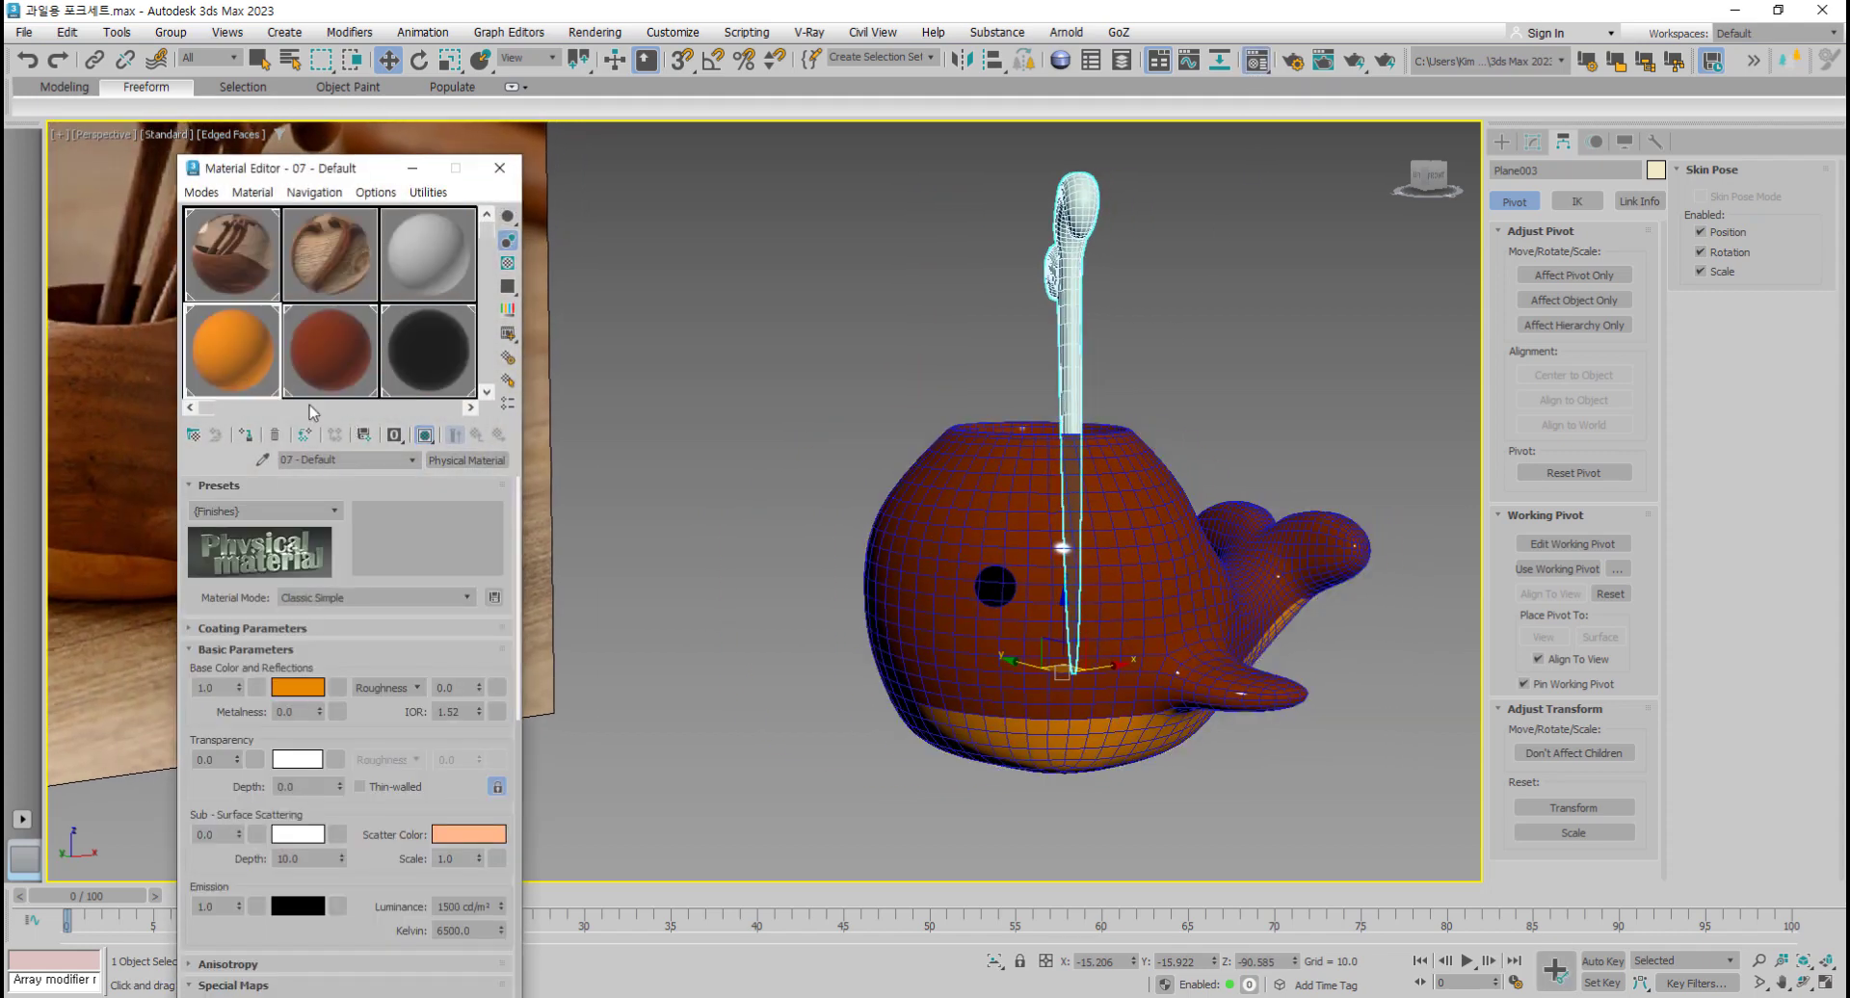
pyautogui.moveTo(356, 185); pyautogui.dragTo(593, 192)
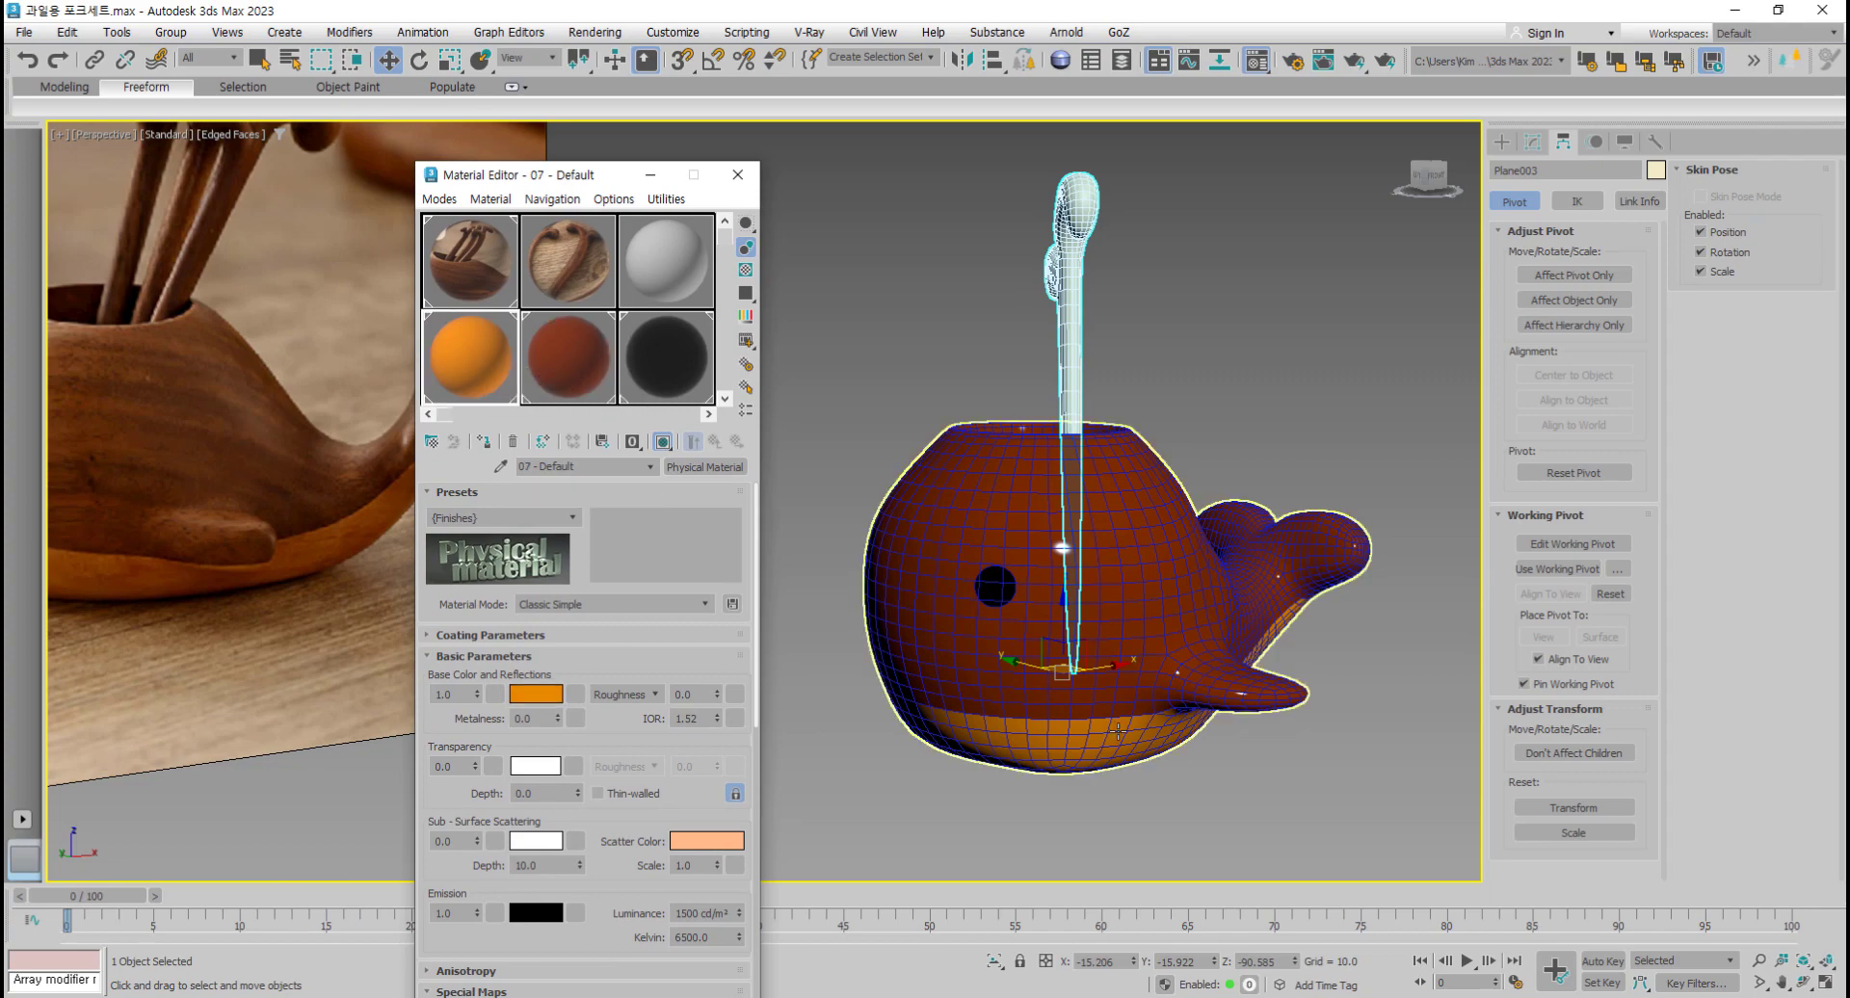
pyautogui.keyDown('alt'); pyautogui.moveTo(1122, 729); pyautogui.dragTo(1056, 675, button='middle'); pyautogui.keyUp('alt')
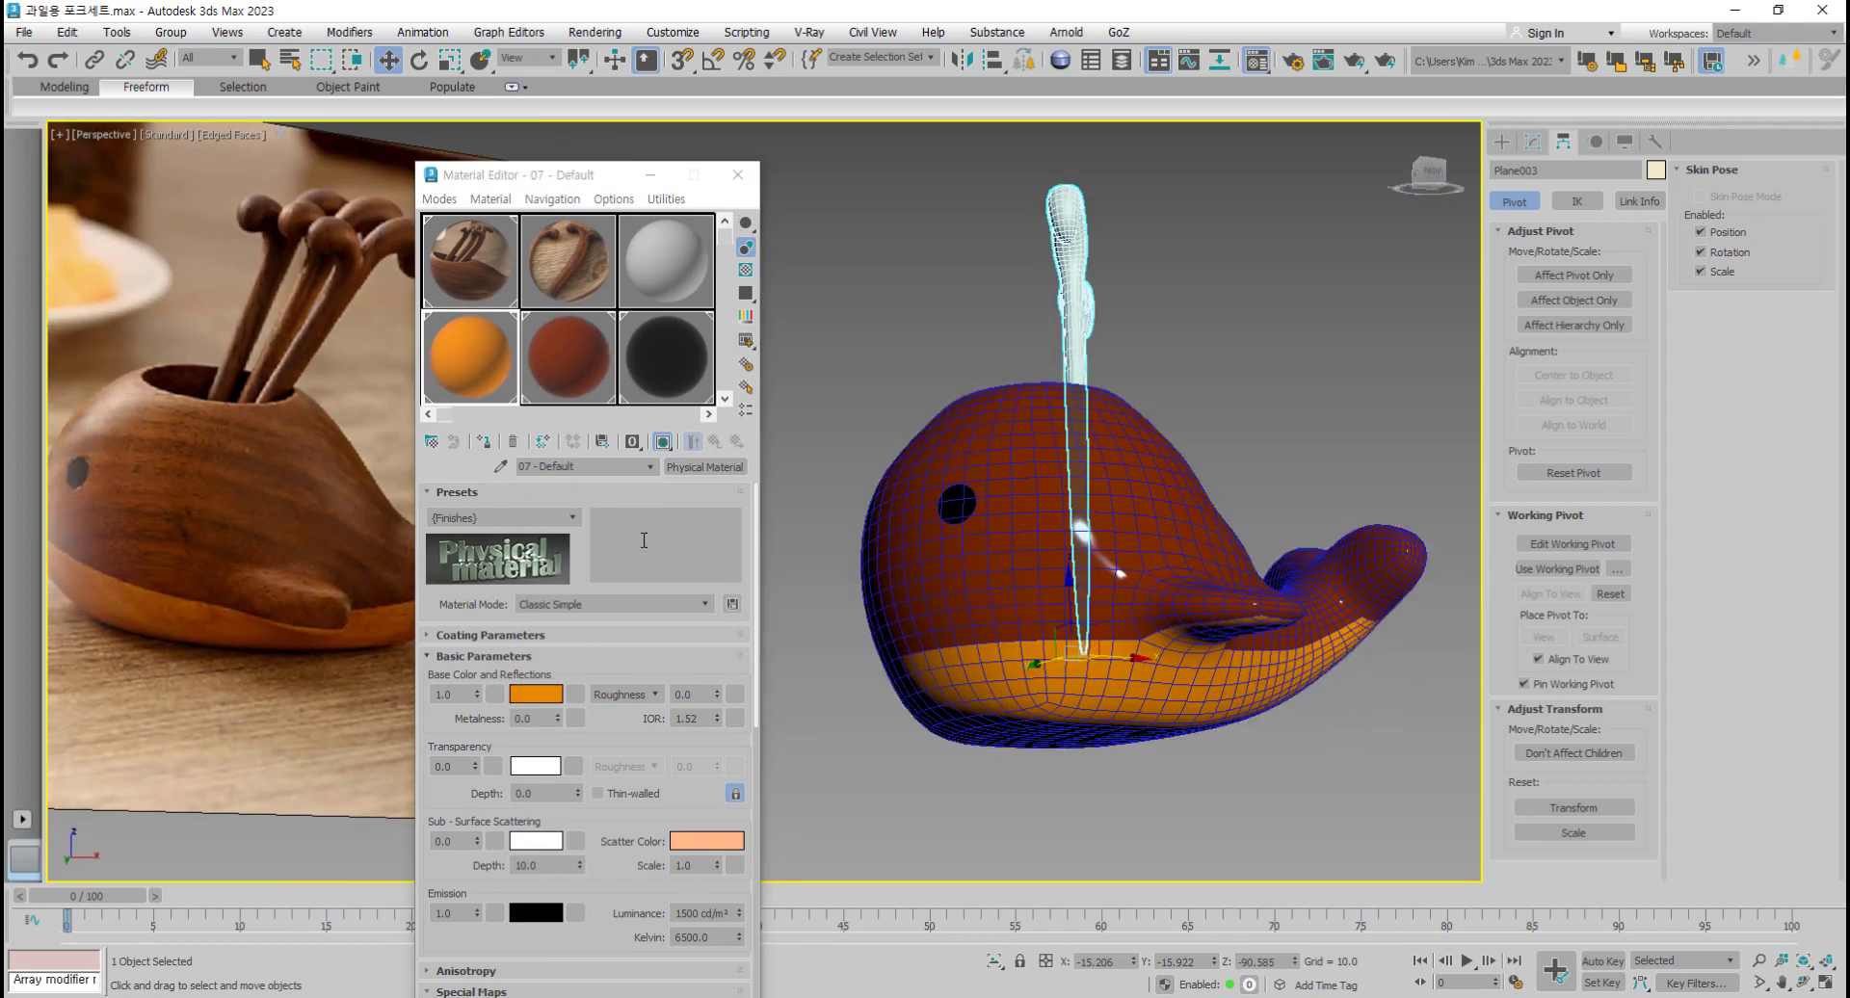
pyautogui.moveTo(609, 183); pyautogui.dragTo(816, 162)
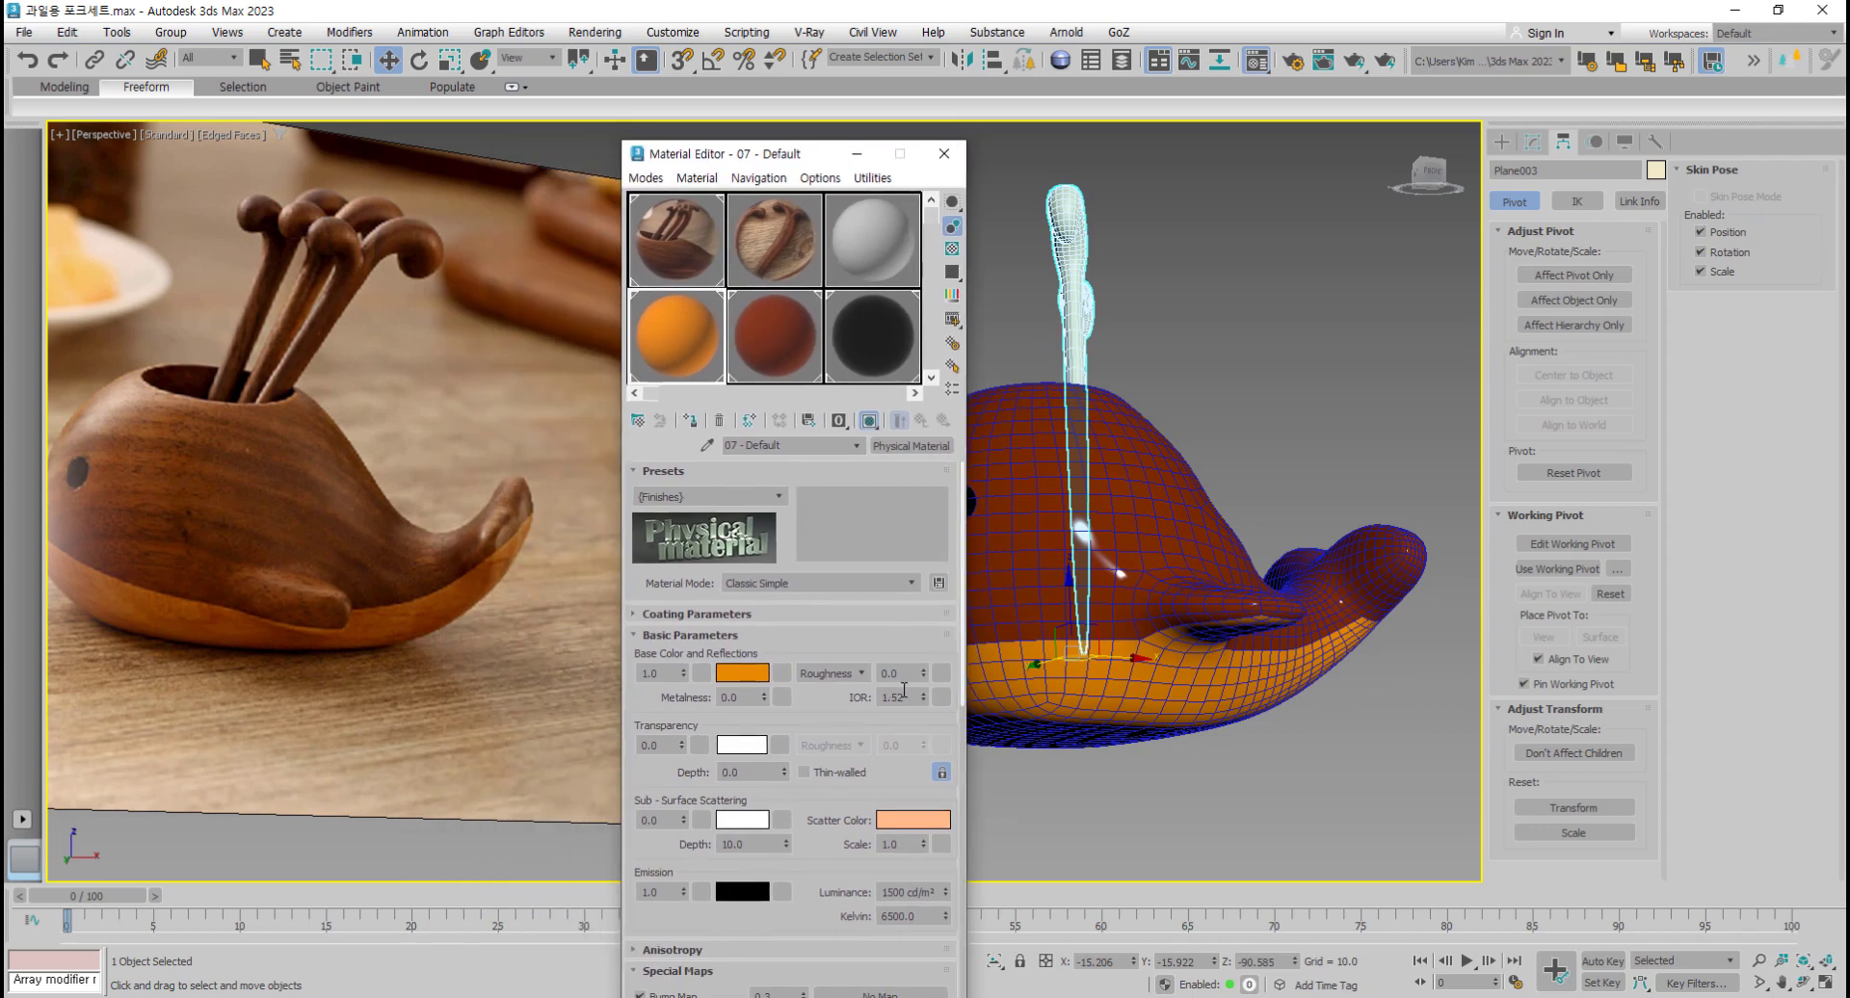
pyautogui.keyDown('alt'); pyautogui.moveTo(1079, 684); pyautogui.dragTo(1022, 696, button='middle'); pyautogui.keyUp('alt')
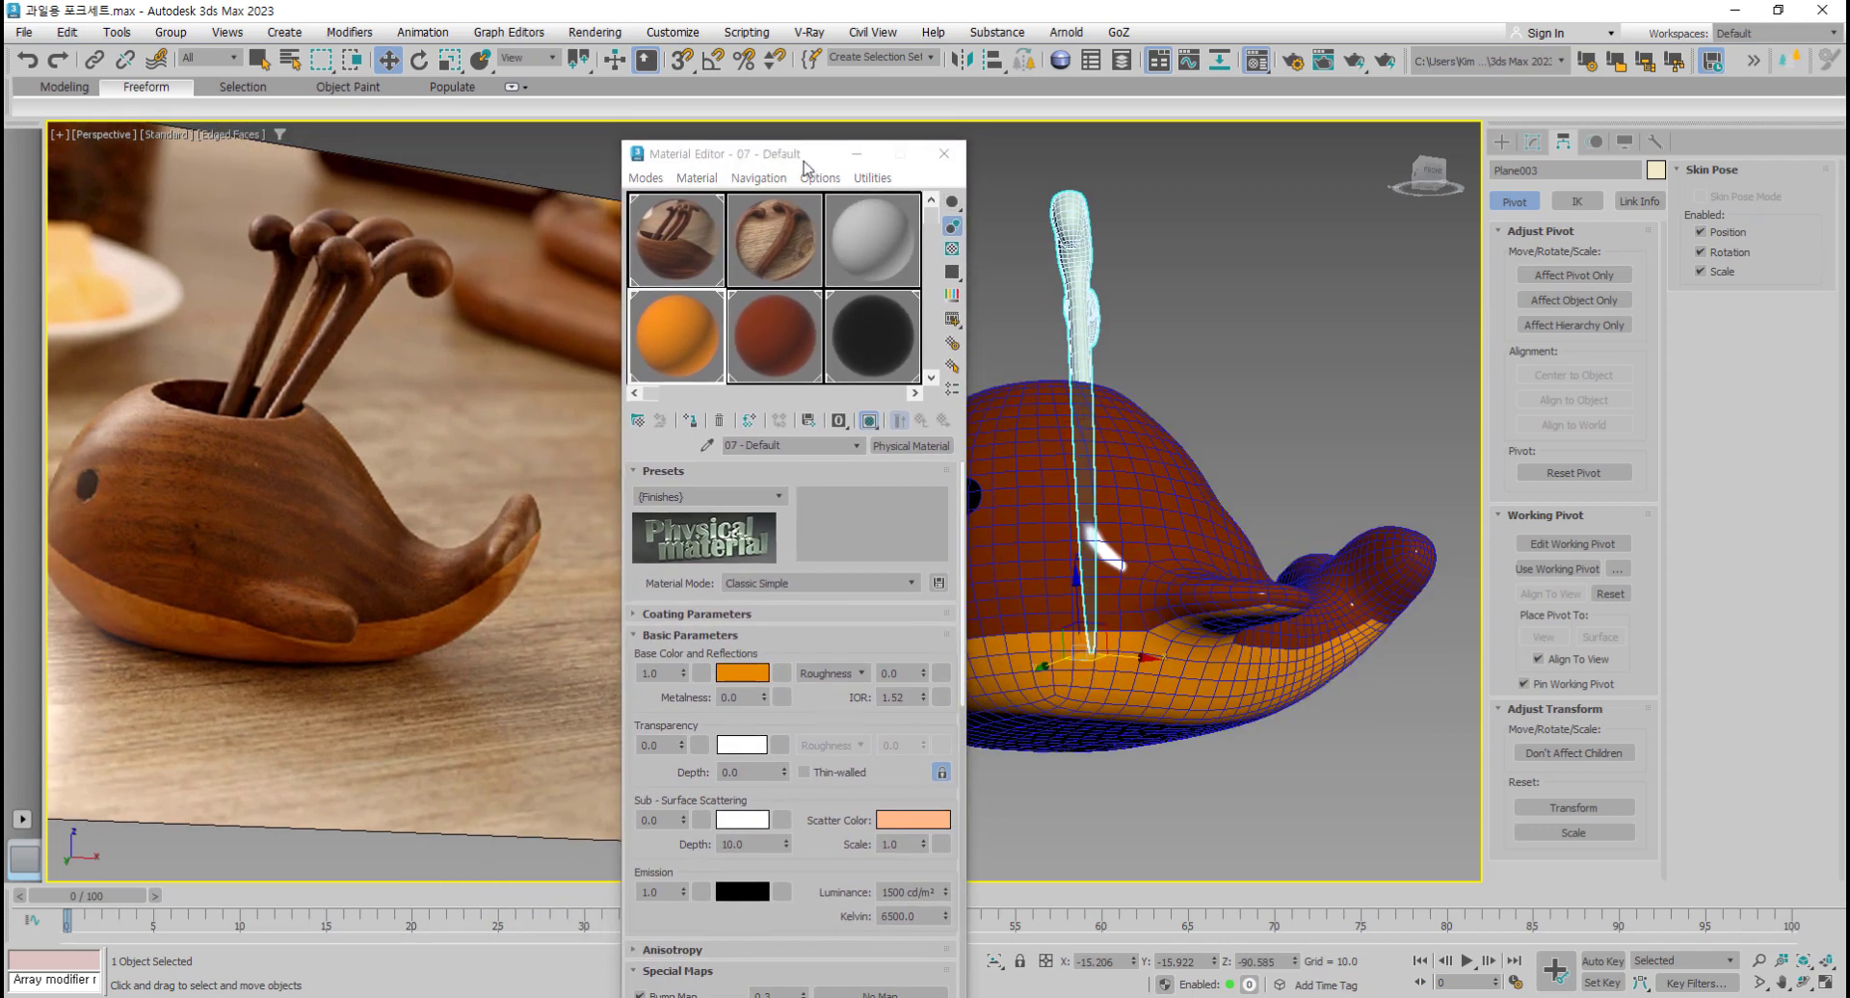
pyautogui.moveTo(808, 168); pyautogui.dragTo(737, 158)
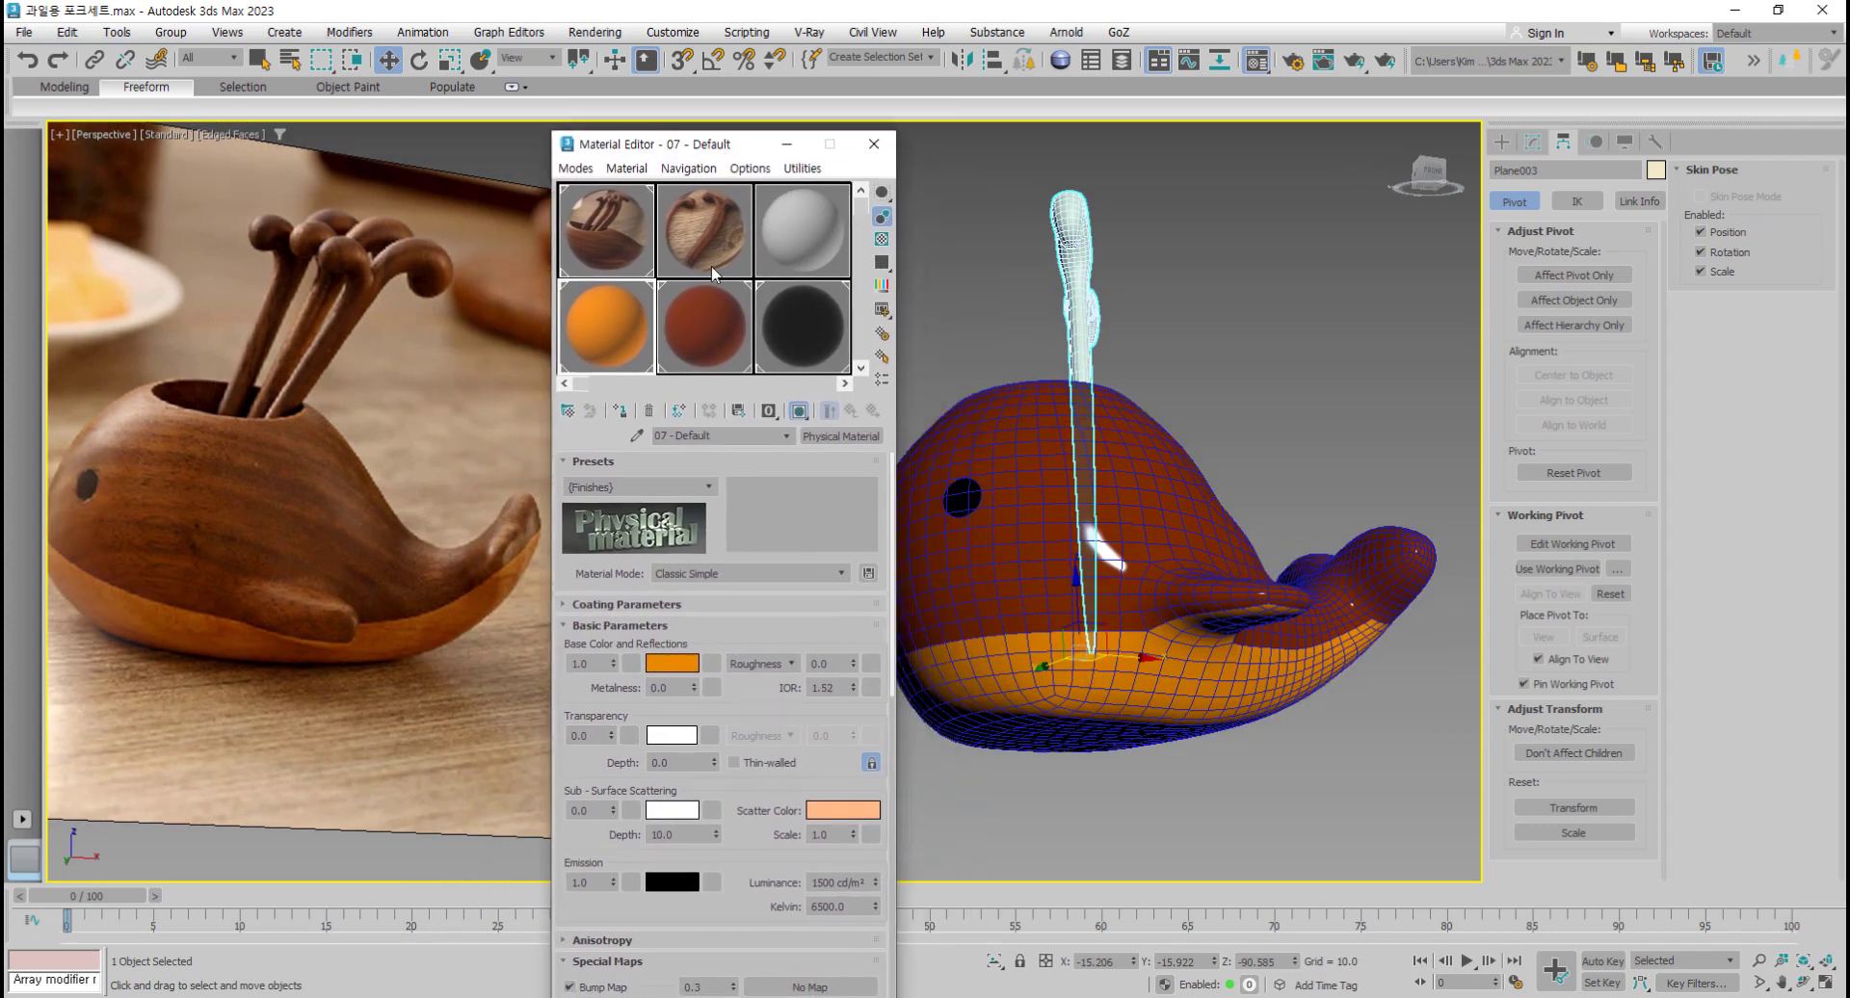
# Step: Choose a Bitmap for the orange material's base color map and browse to the texture folder inside 3ds Max 2023
pyautogui.click(714, 666)
pyautogui.scroll(-8, 804, 668)
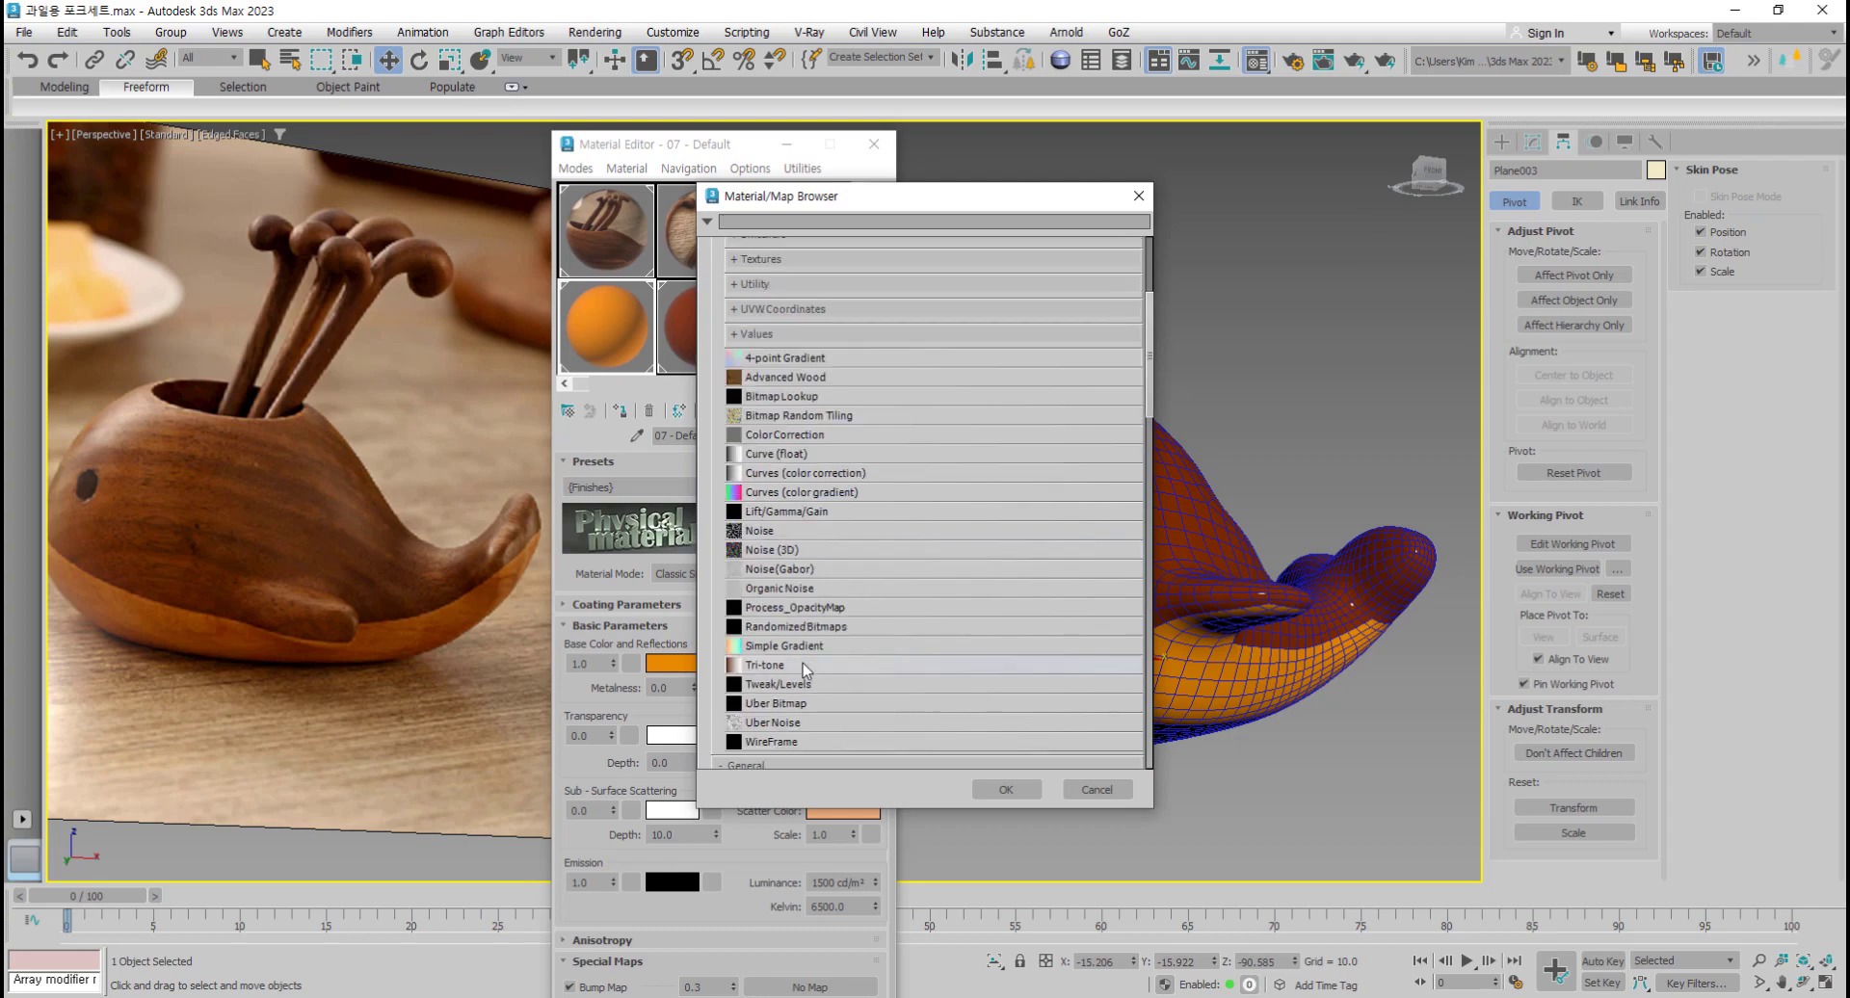
pyautogui.doubleClick(769, 647)
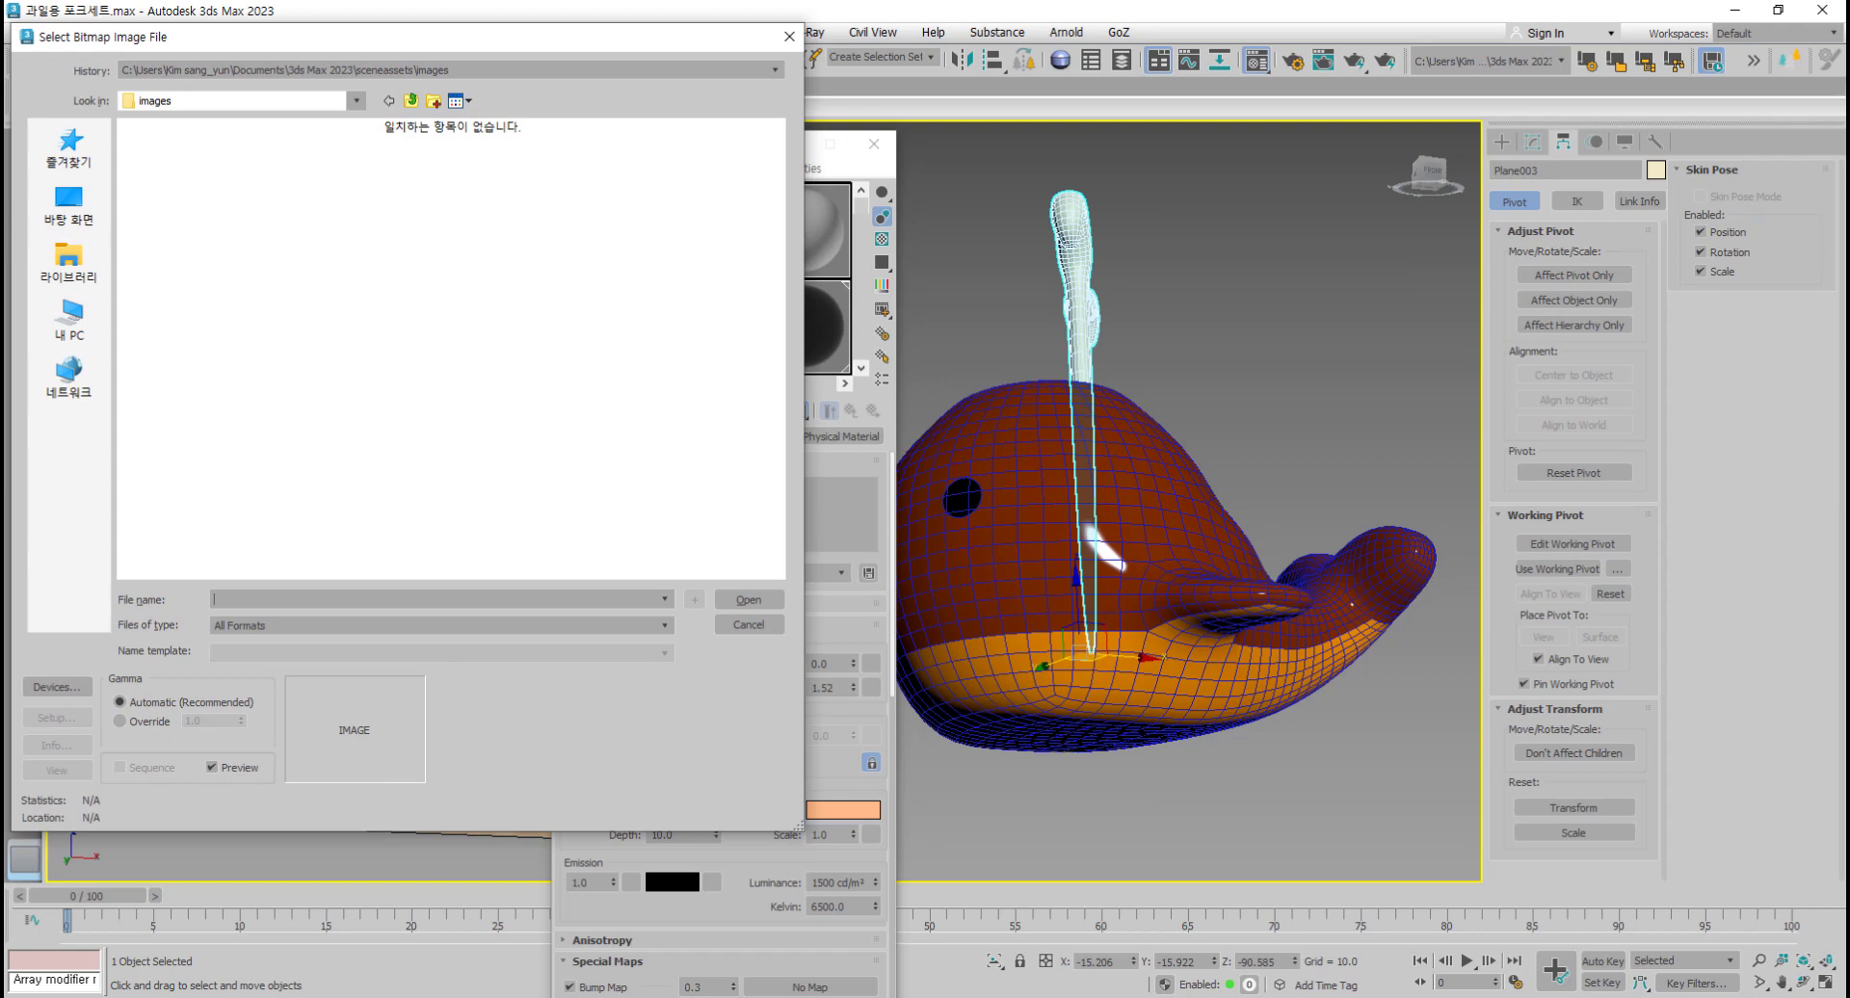
pyautogui.click(357, 100)
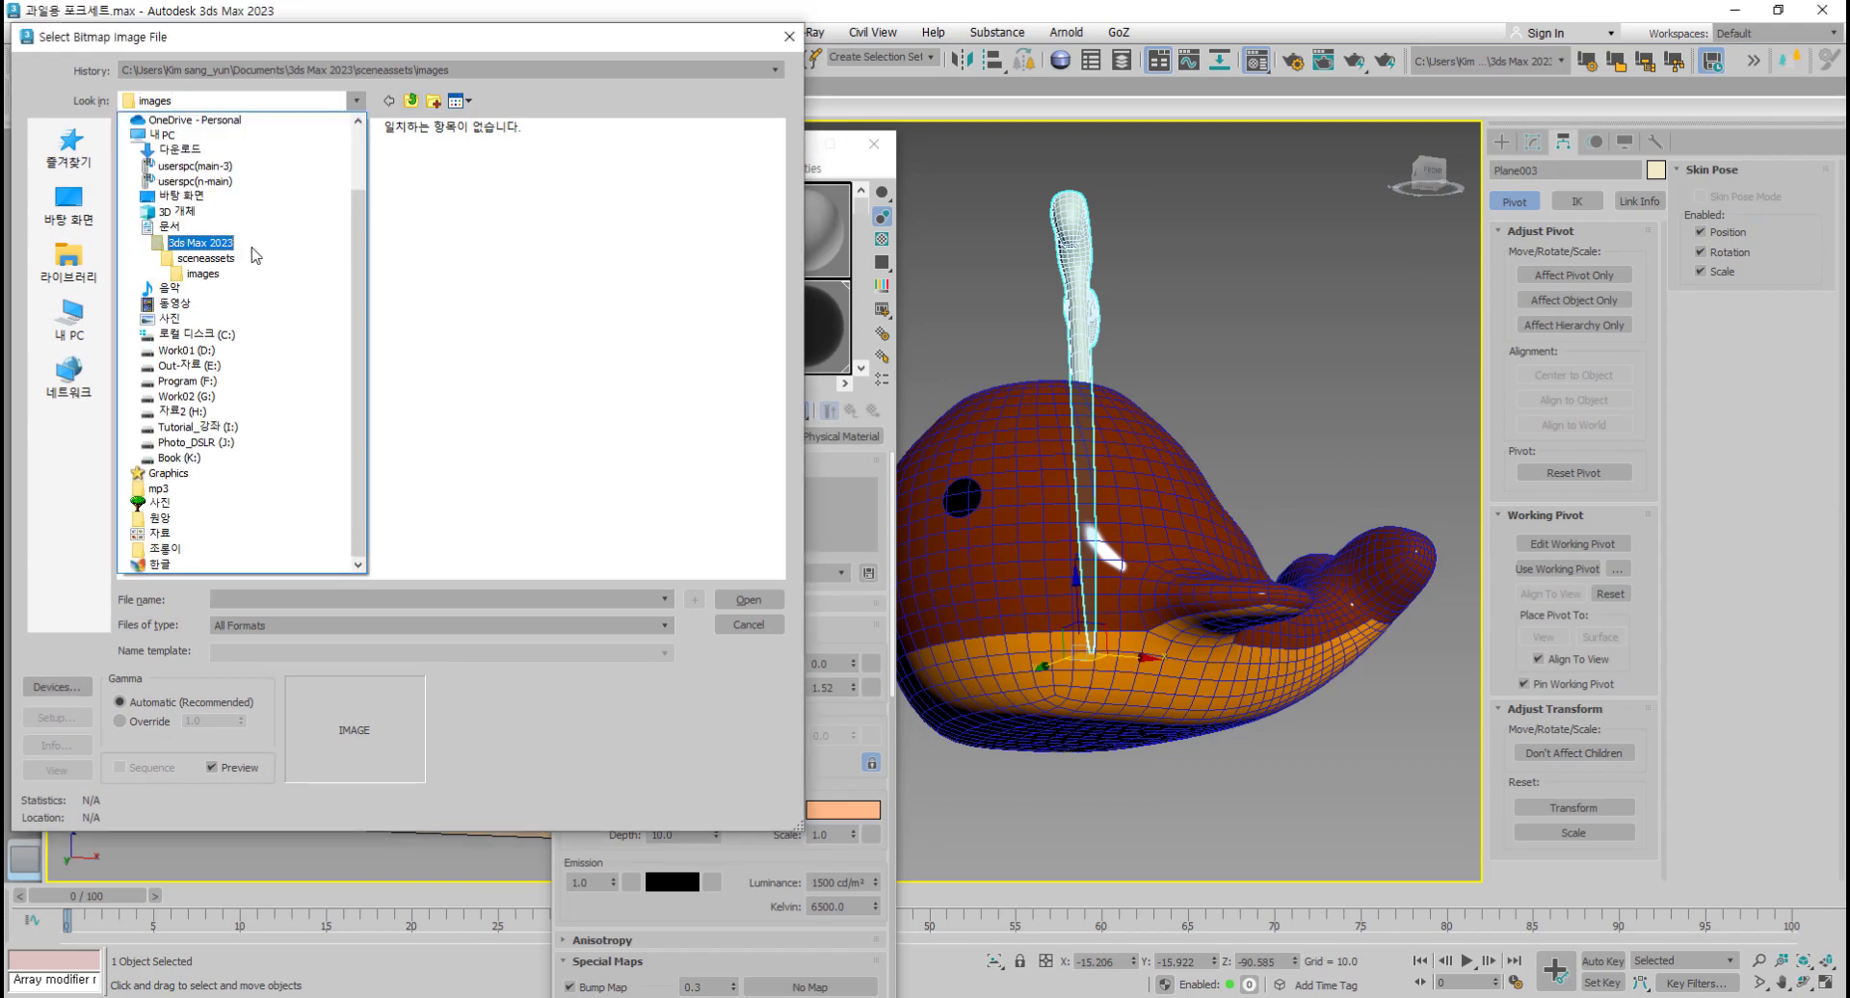
pyautogui.click(249, 247)
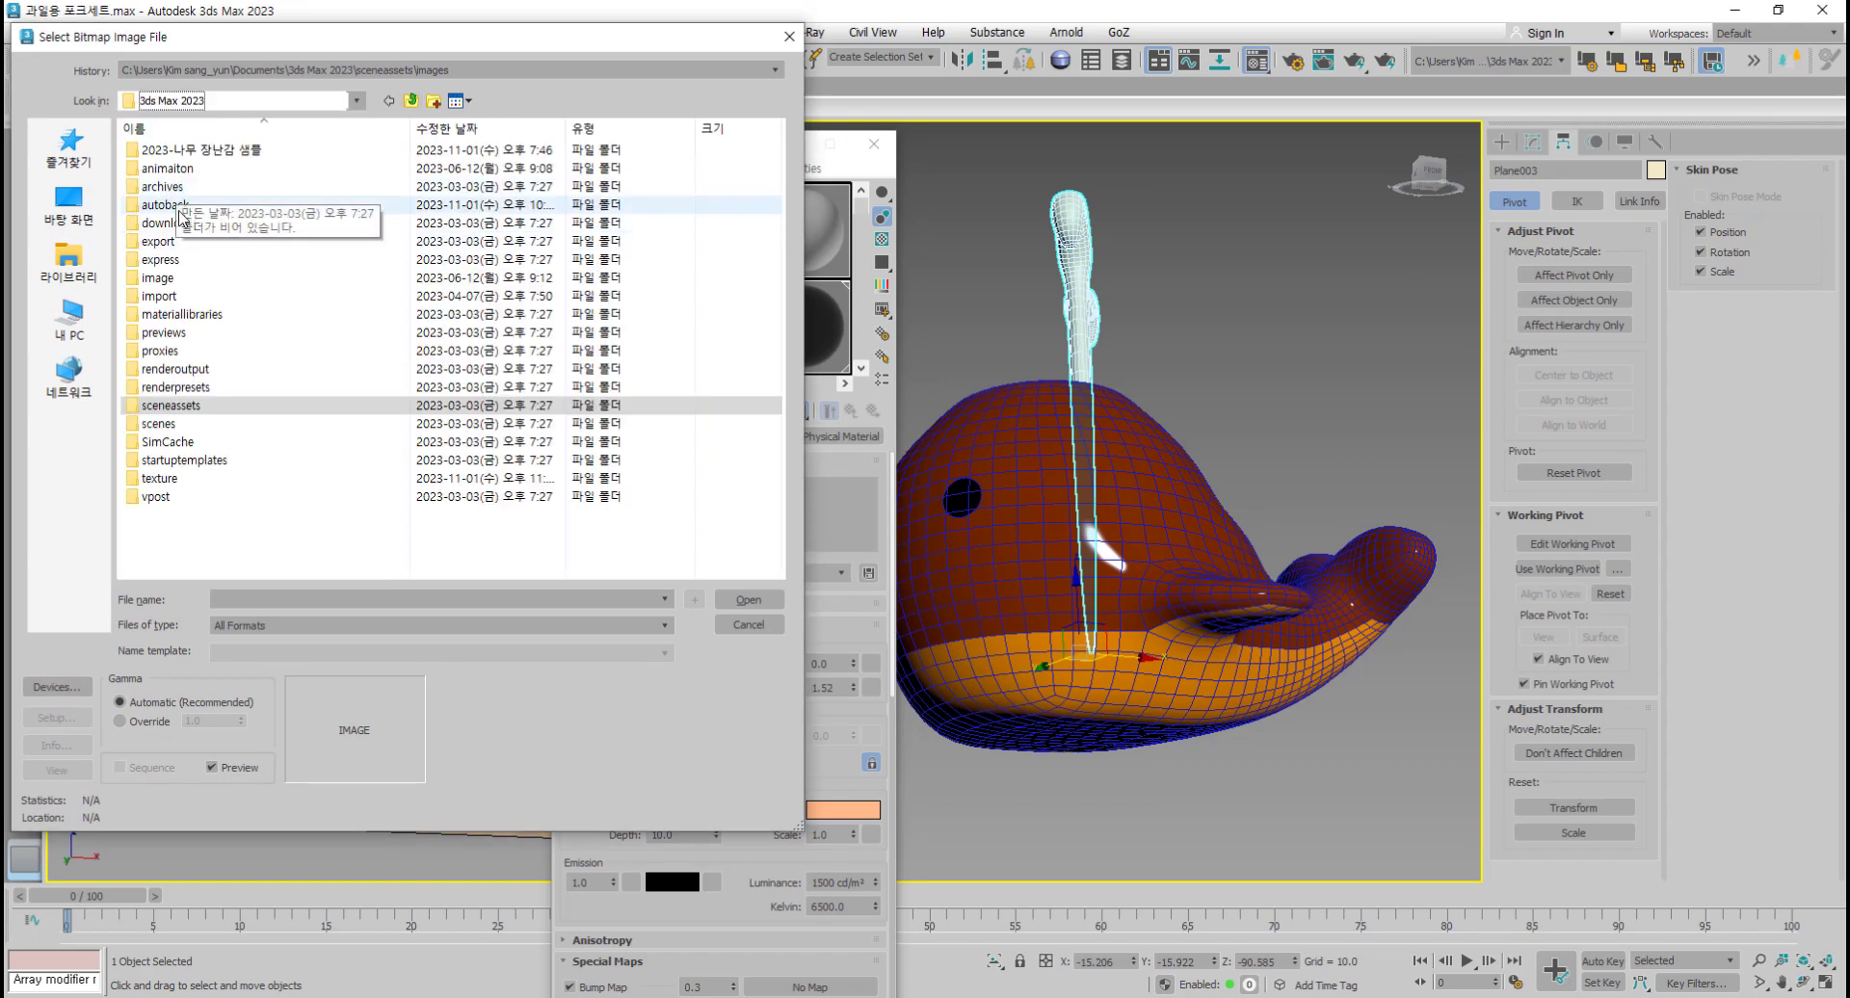
pyautogui.click(173, 481)
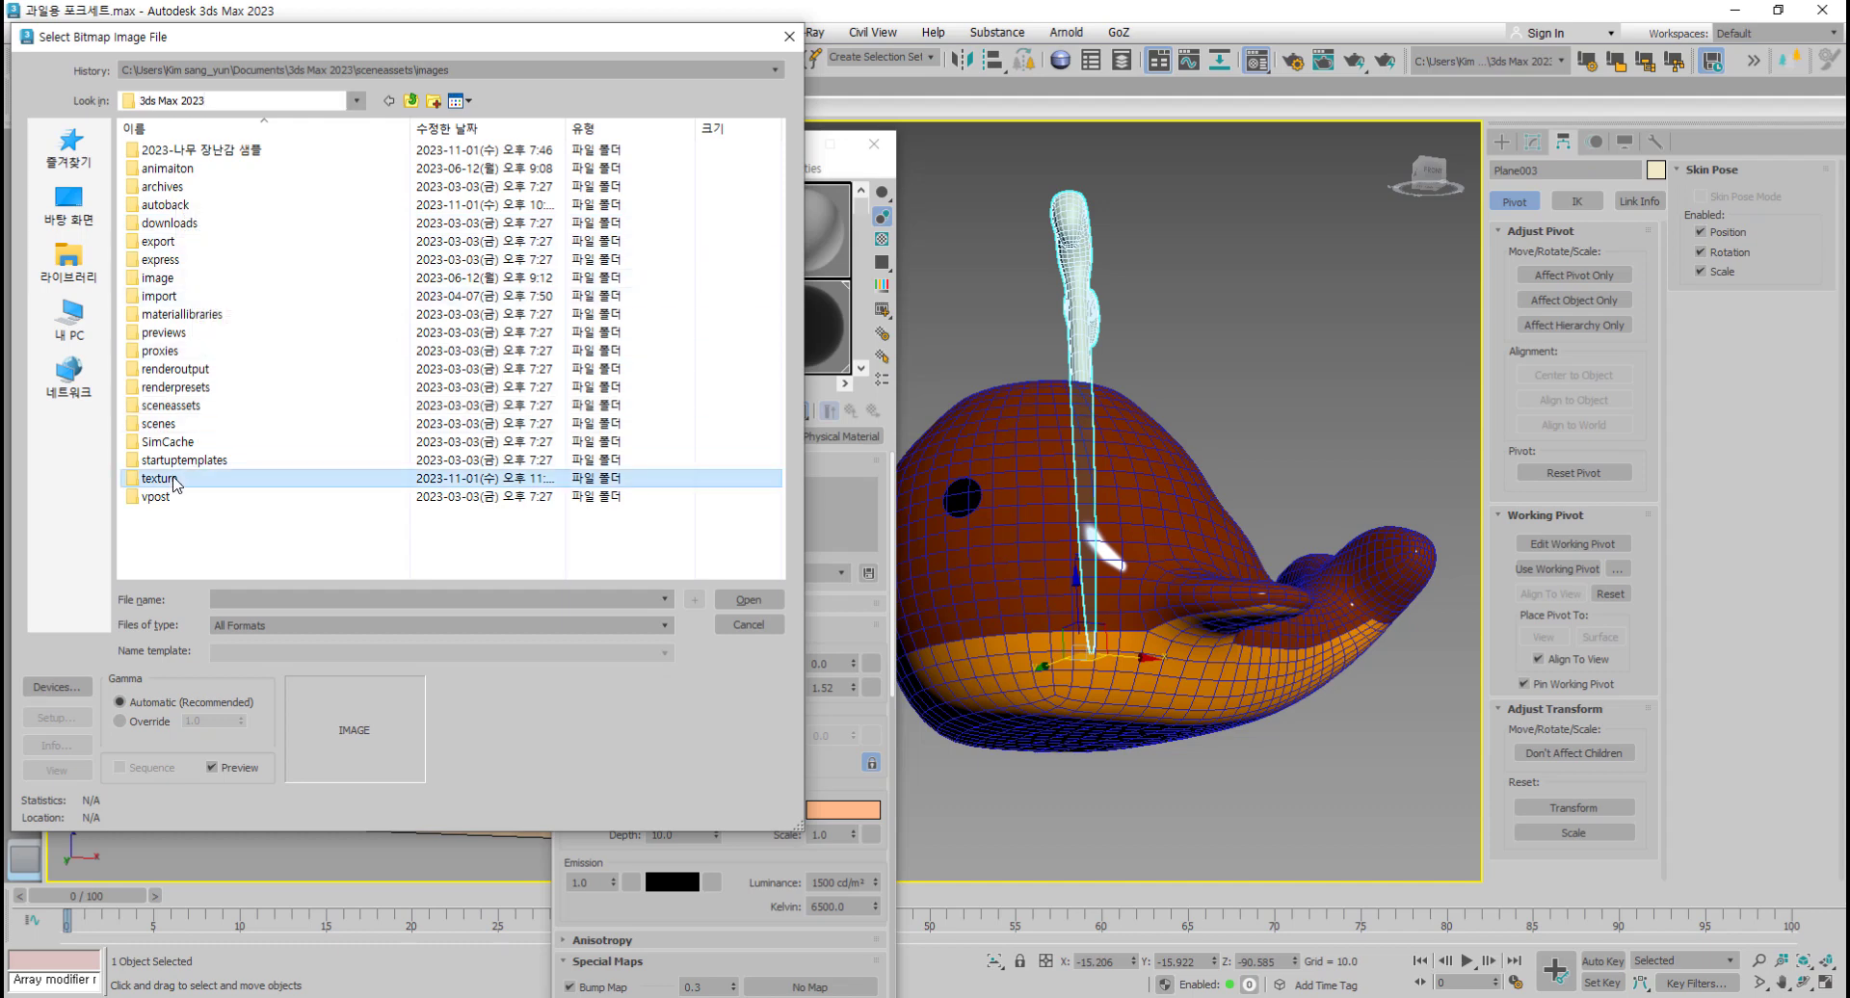
pyautogui.doubleClick(173, 481)
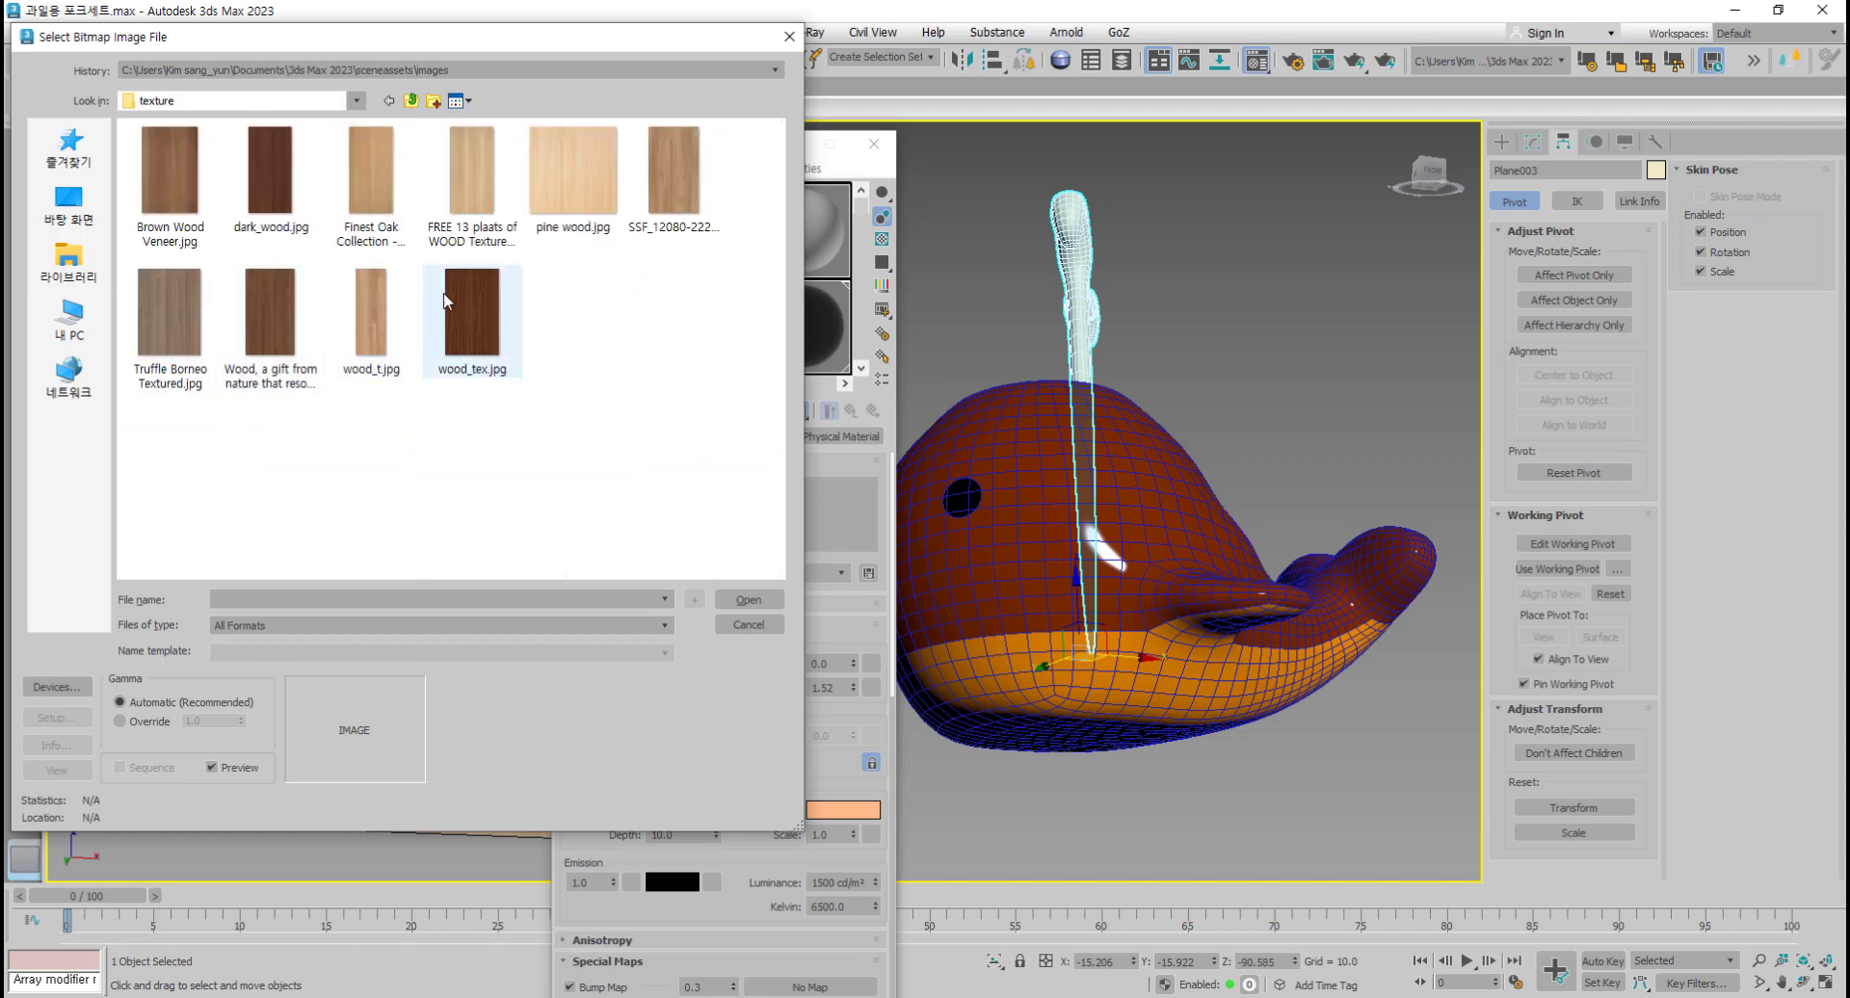
# Step: Load pine wood.jpg as the belly material's base color texture, check it on the whale, and return to the parent material
pyautogui.click(384, 332)
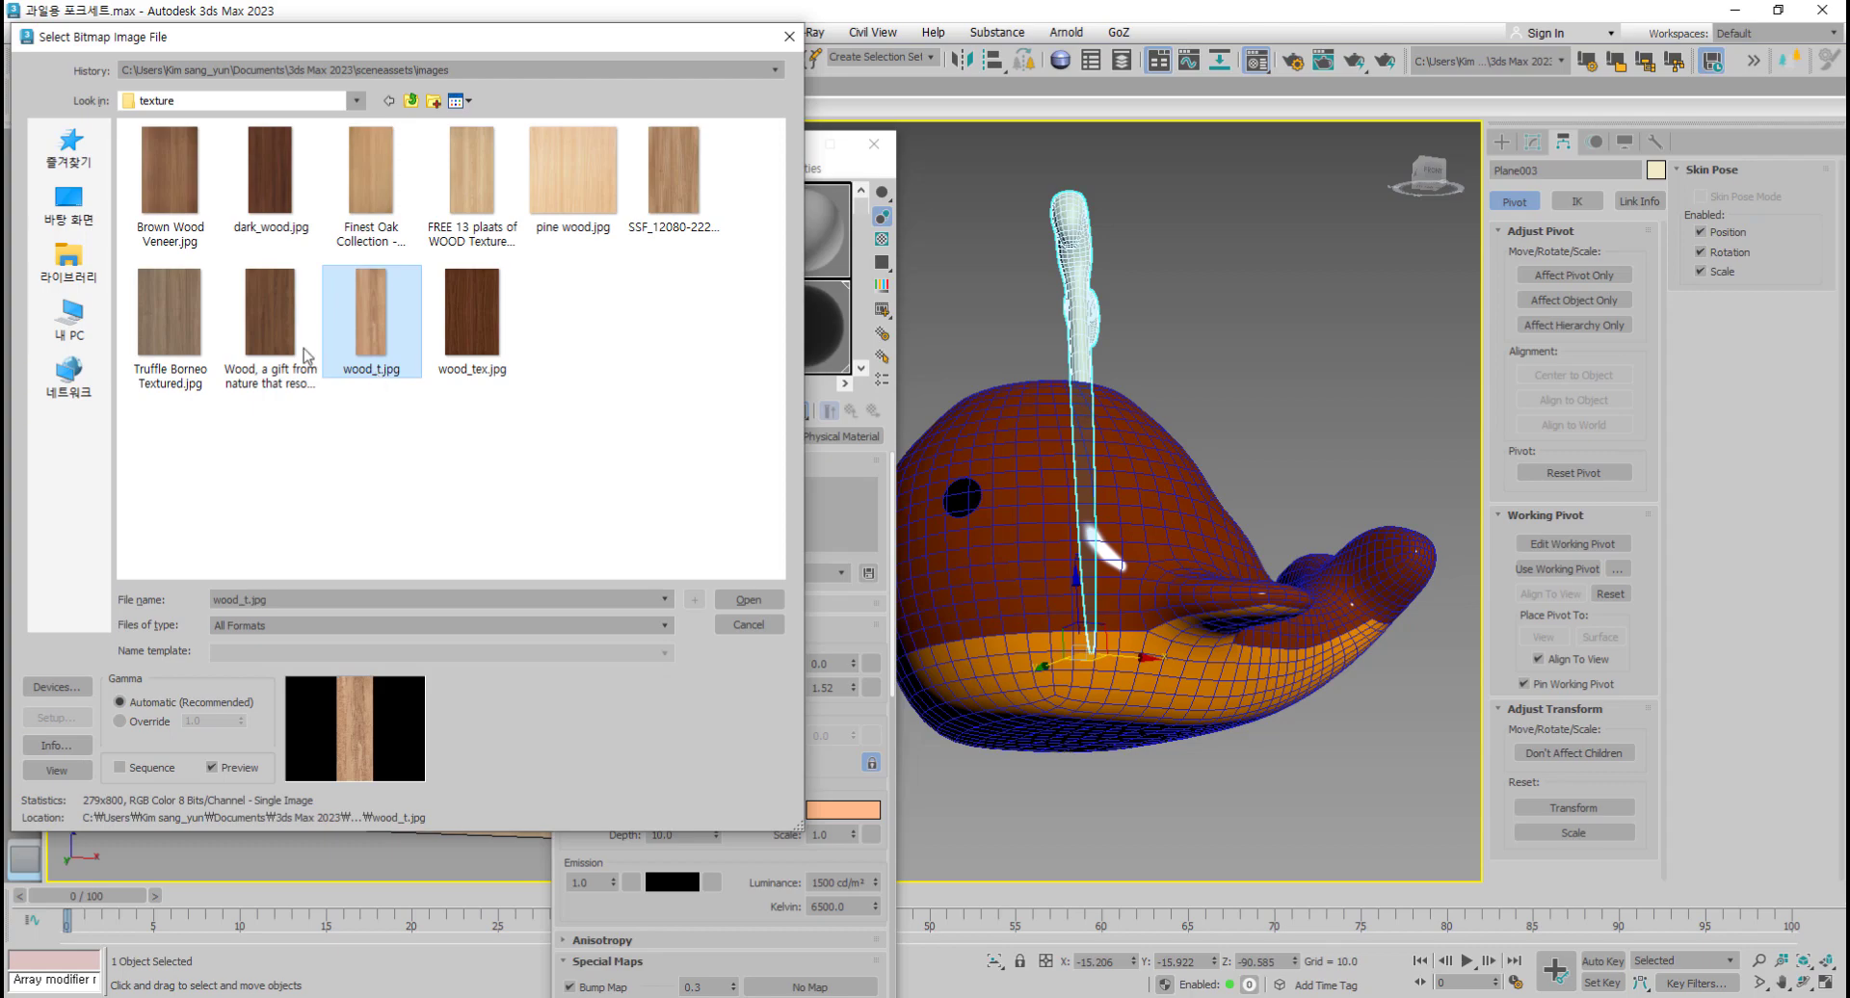
pyautogui.click(572, 178)
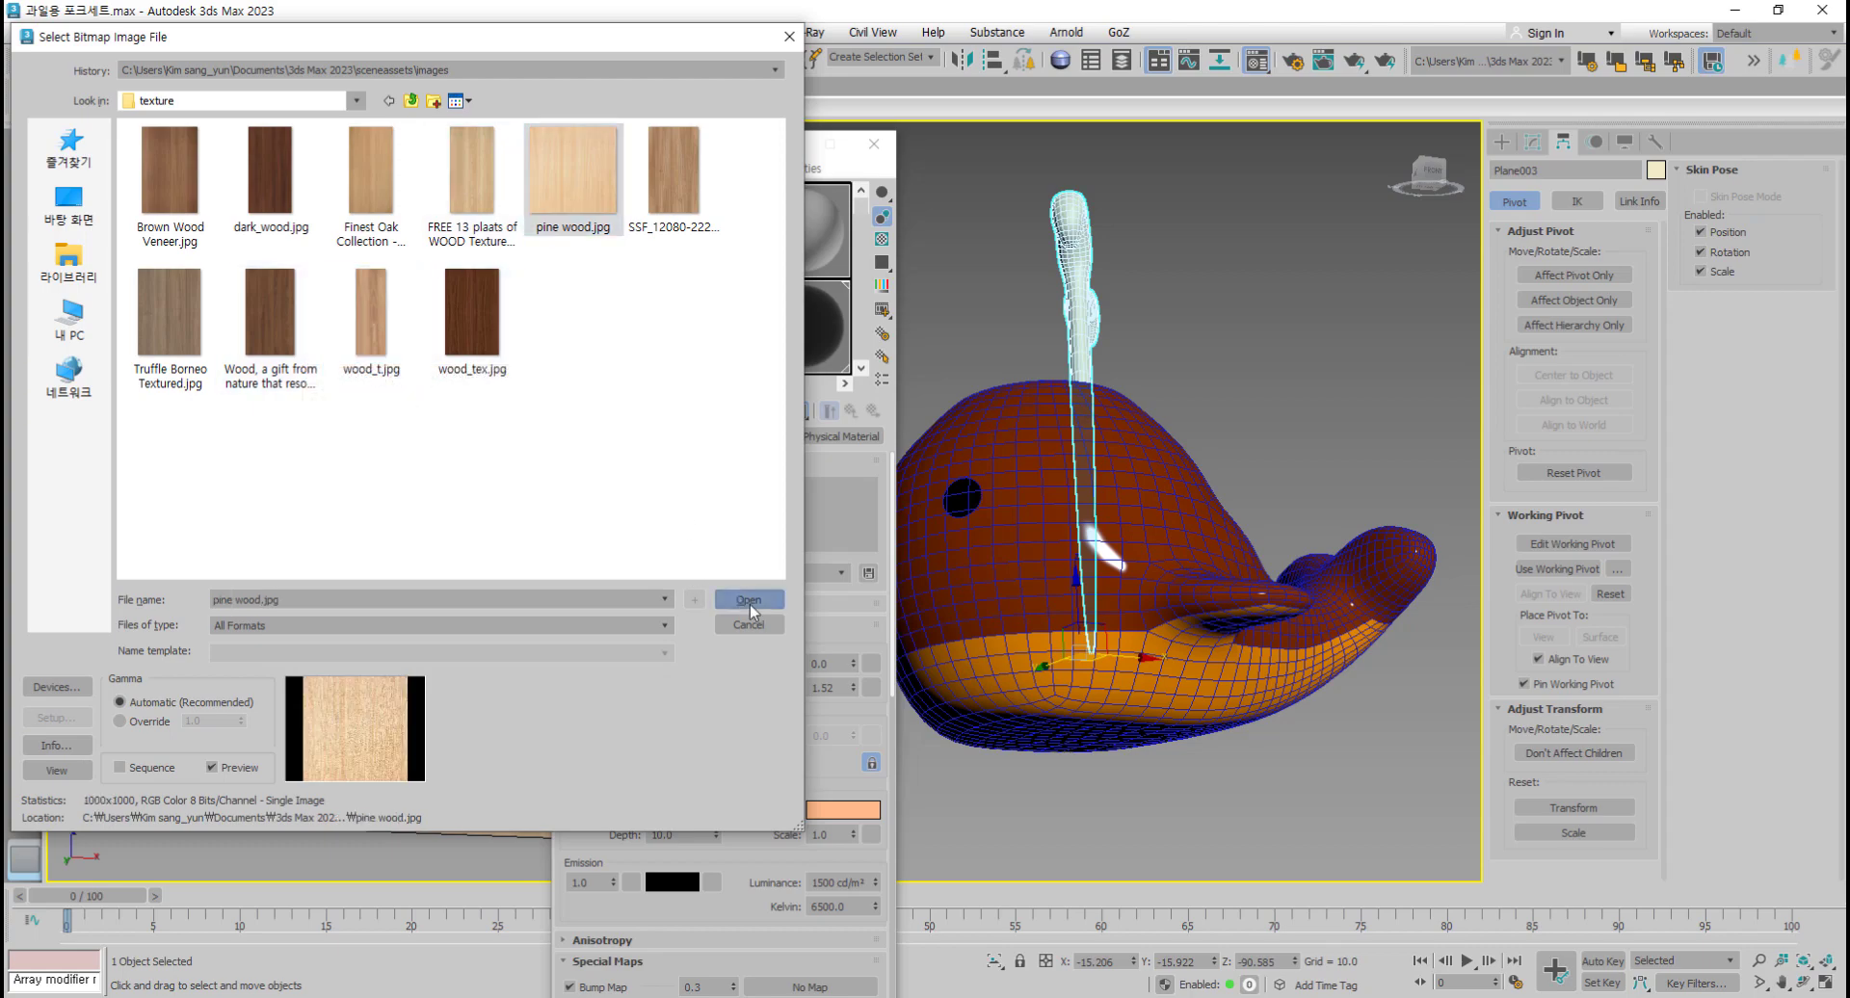
pyautogui.click(749, 600)
pyautogui.moveTo(1099, 635)
pyautogui.keyDown('alt'); pyautogui.mouseDown(button='middle')
pyautogui.moveTo(1087, 584)
pyautogui.moveTo(1117, 642)
pyautogui.mouseUp(button='middle'); pyautogui.keyUp('alt')
pyautogui.scroll(4, 1086, 583)
pyautogui.scroll(-6, 1114, 612)
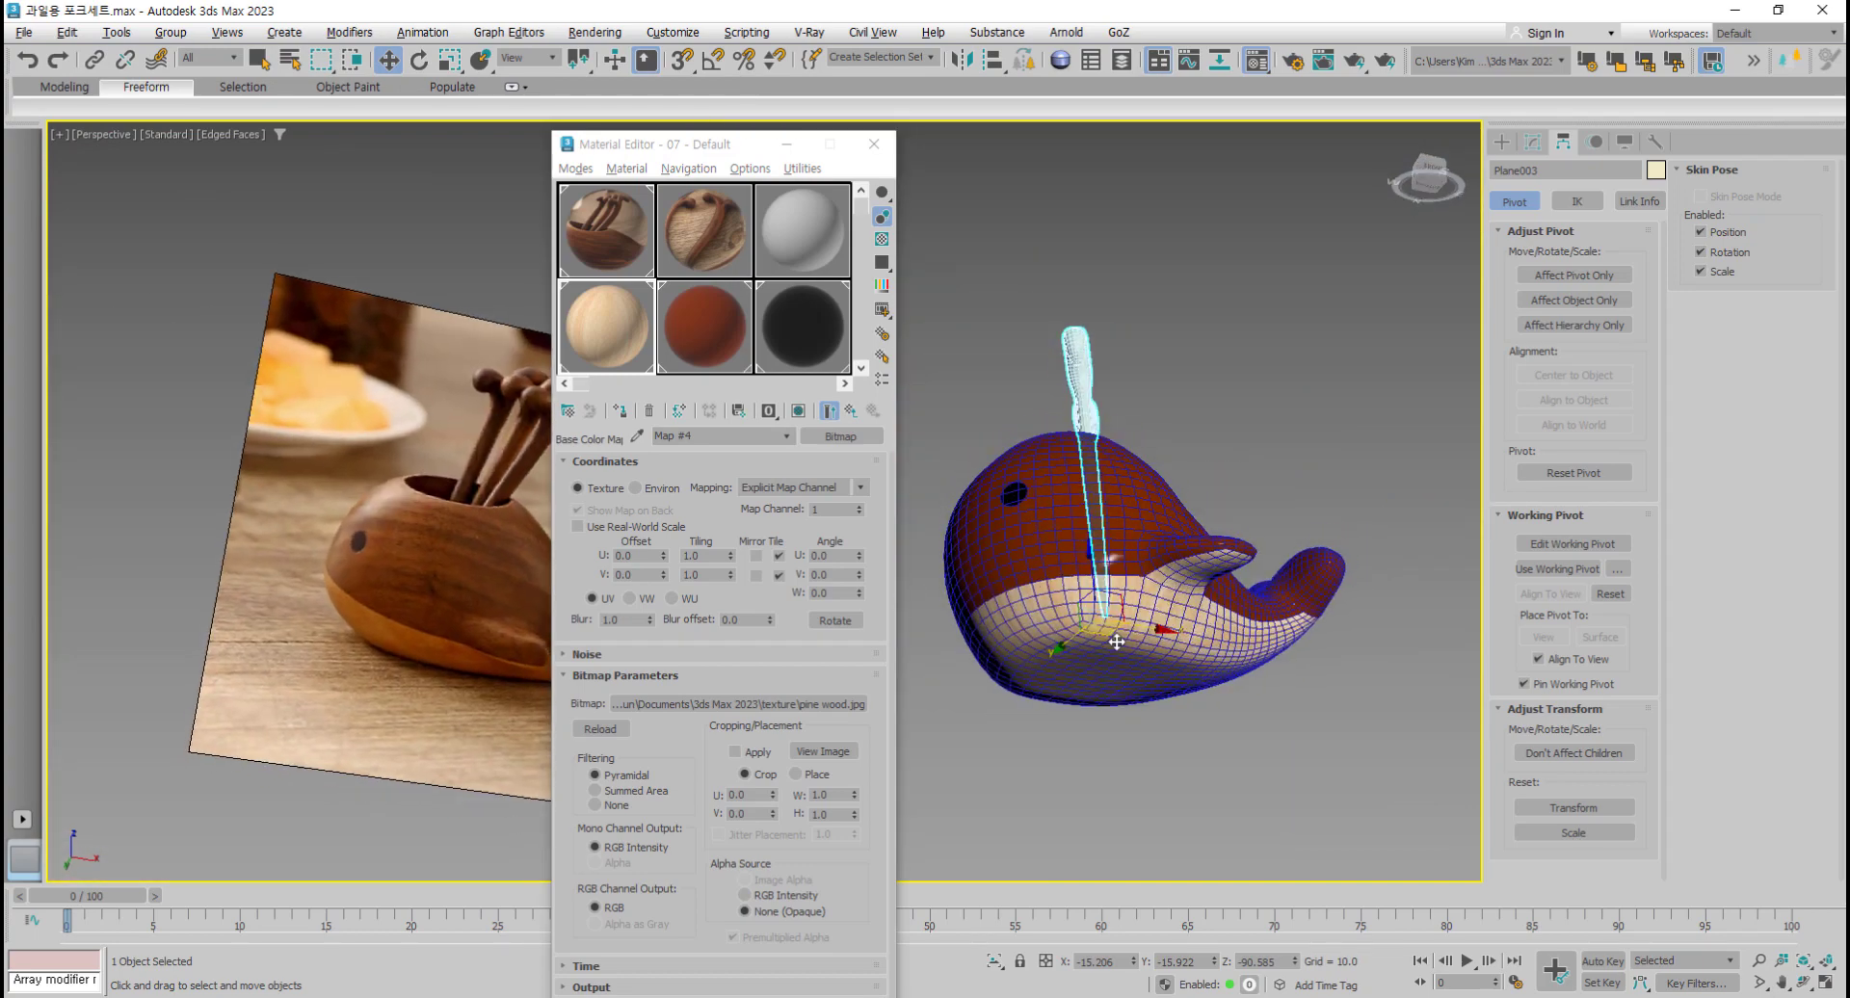
pyautogui.click(851, 412)
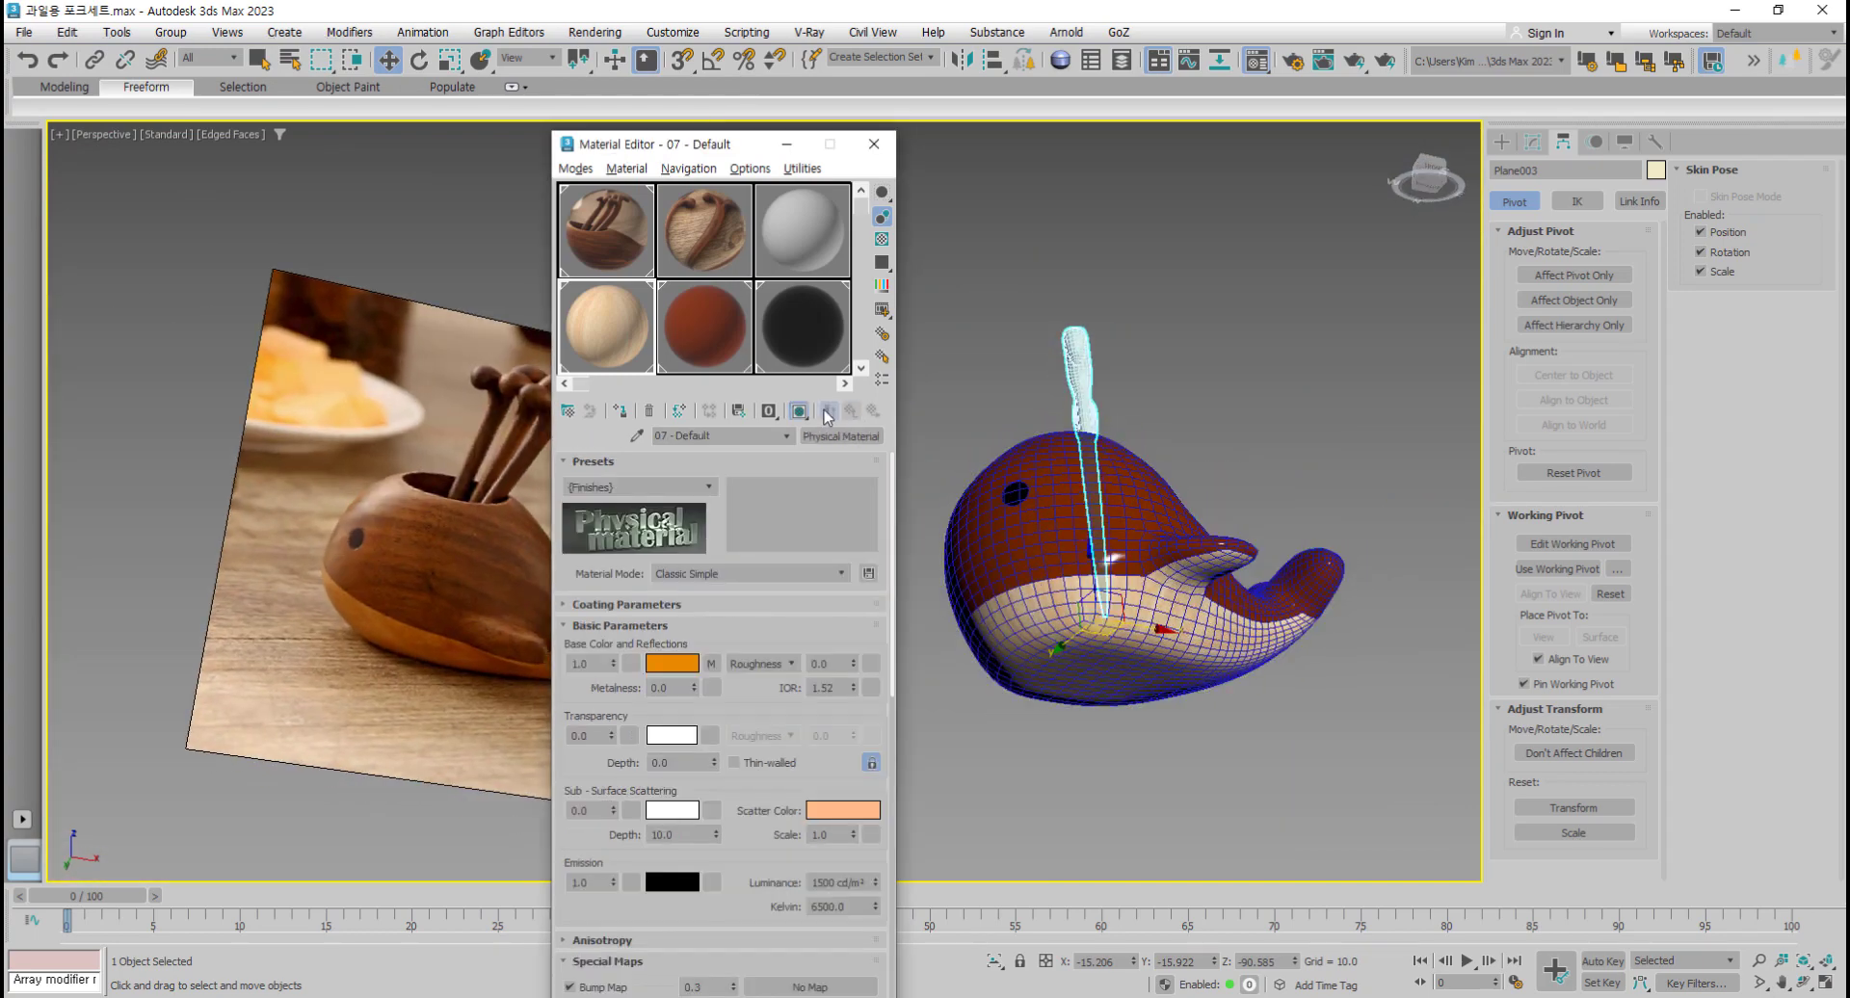
# Step: Load wood_tex.jpg from the texture folder as the base color bitmap of the reddish-brown material 08 - Default
pyautogui.click(725, 368)
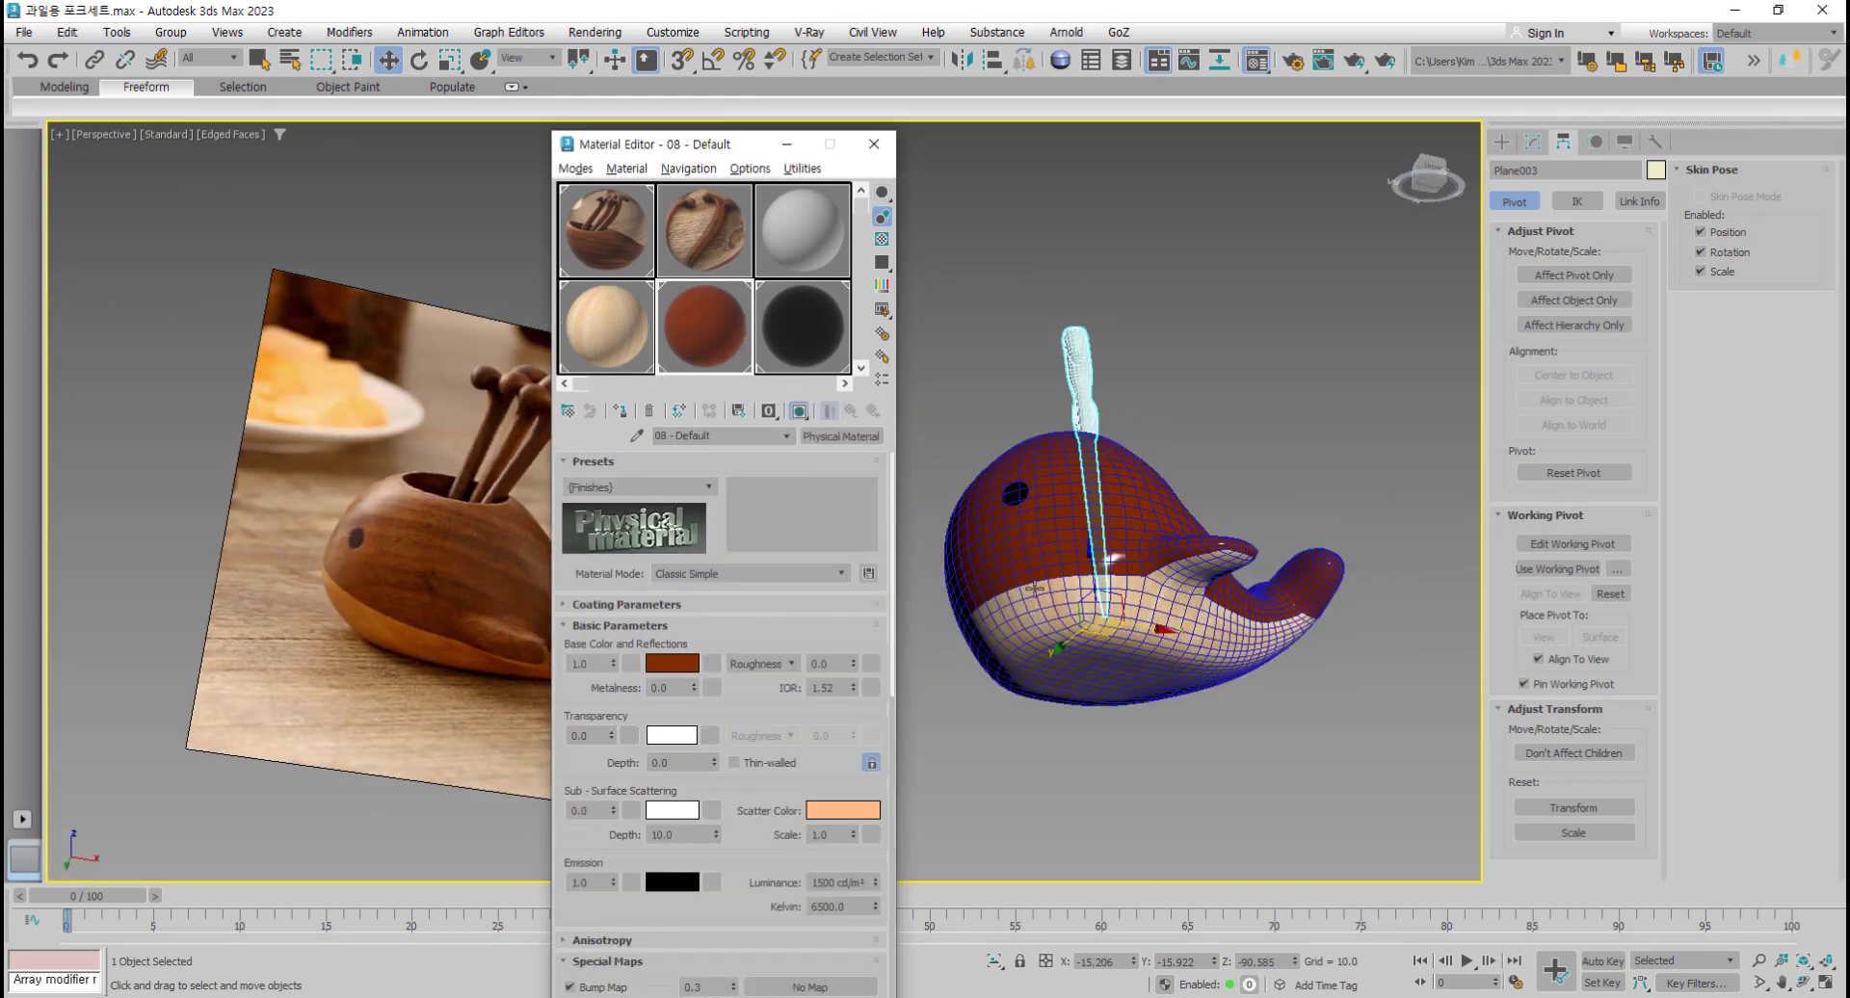
pyautogui.click(714, 672)
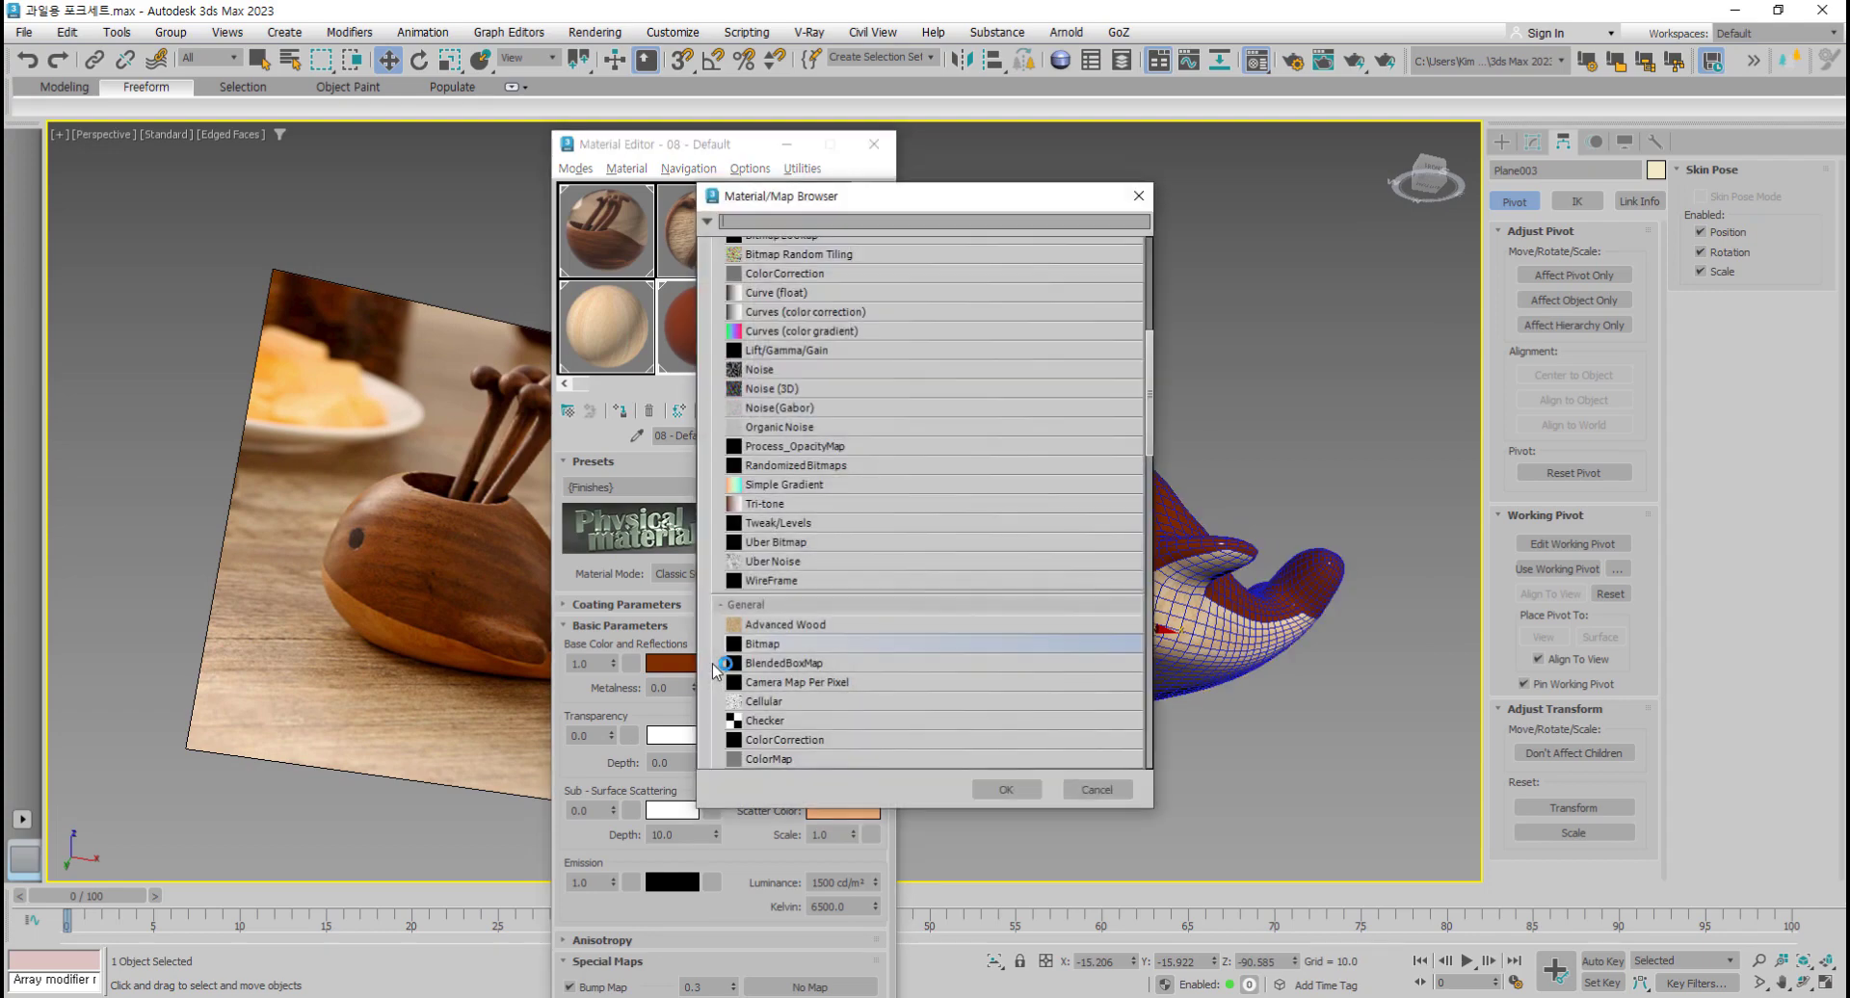
pyautogui.doubleClick(778, 652)
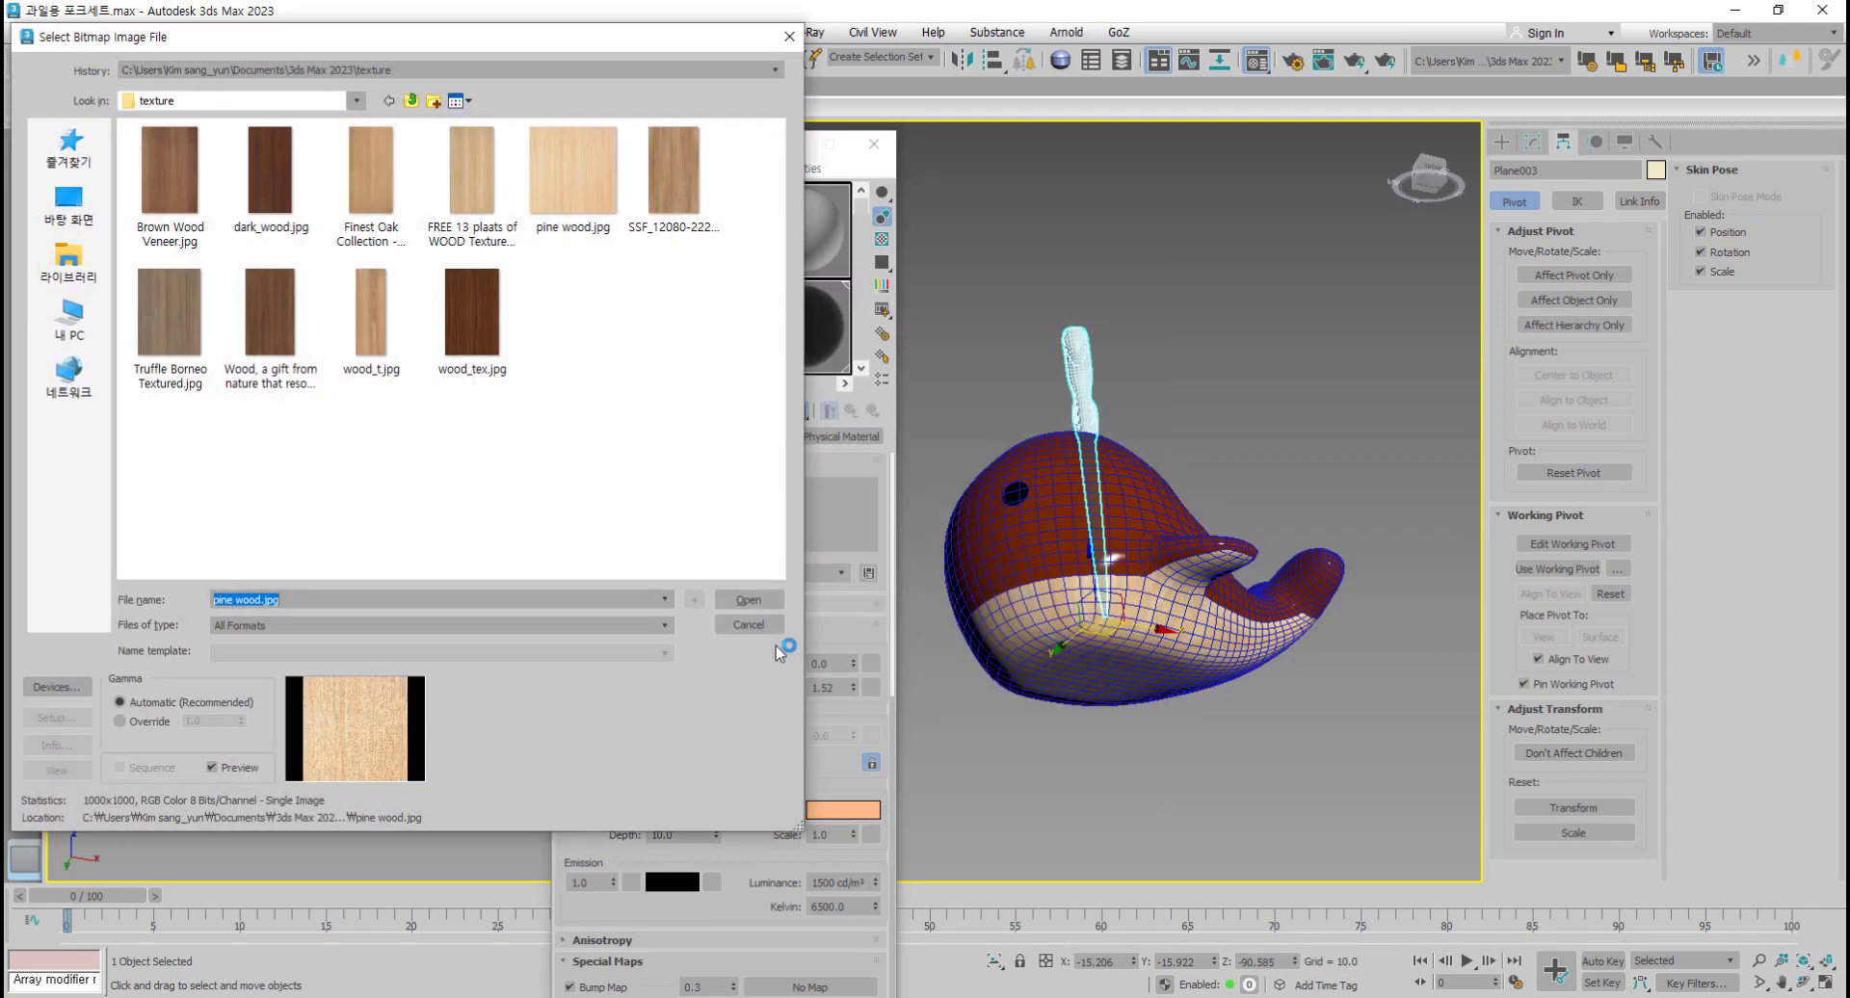
pyautogui.click(476, 364)
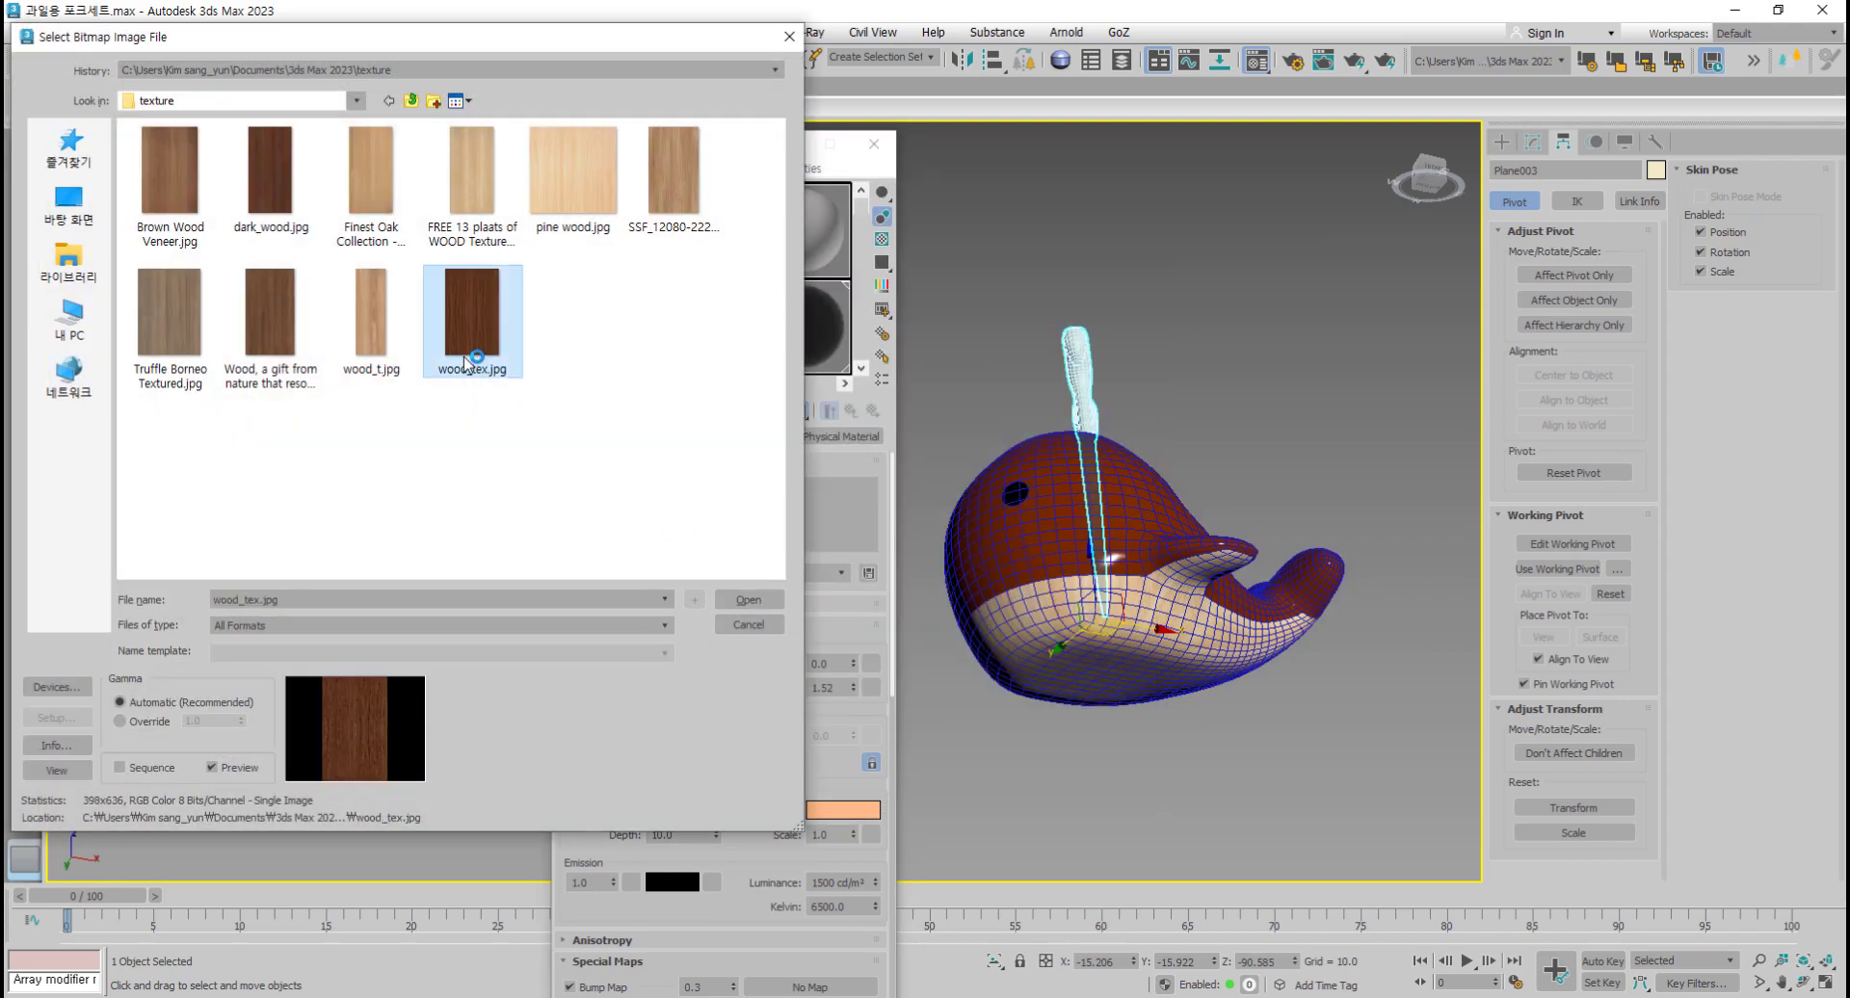
pyautogui.click(740, 599)
# Step: Assign the dark wood material 08 - Default to the selected fork
pyautogui.keyDown('alt'); pyautogui.moveTo(1057, 621); pyautogui.dragTo(1057, 657, button='middle'); pyautogui.keyUp('alt')
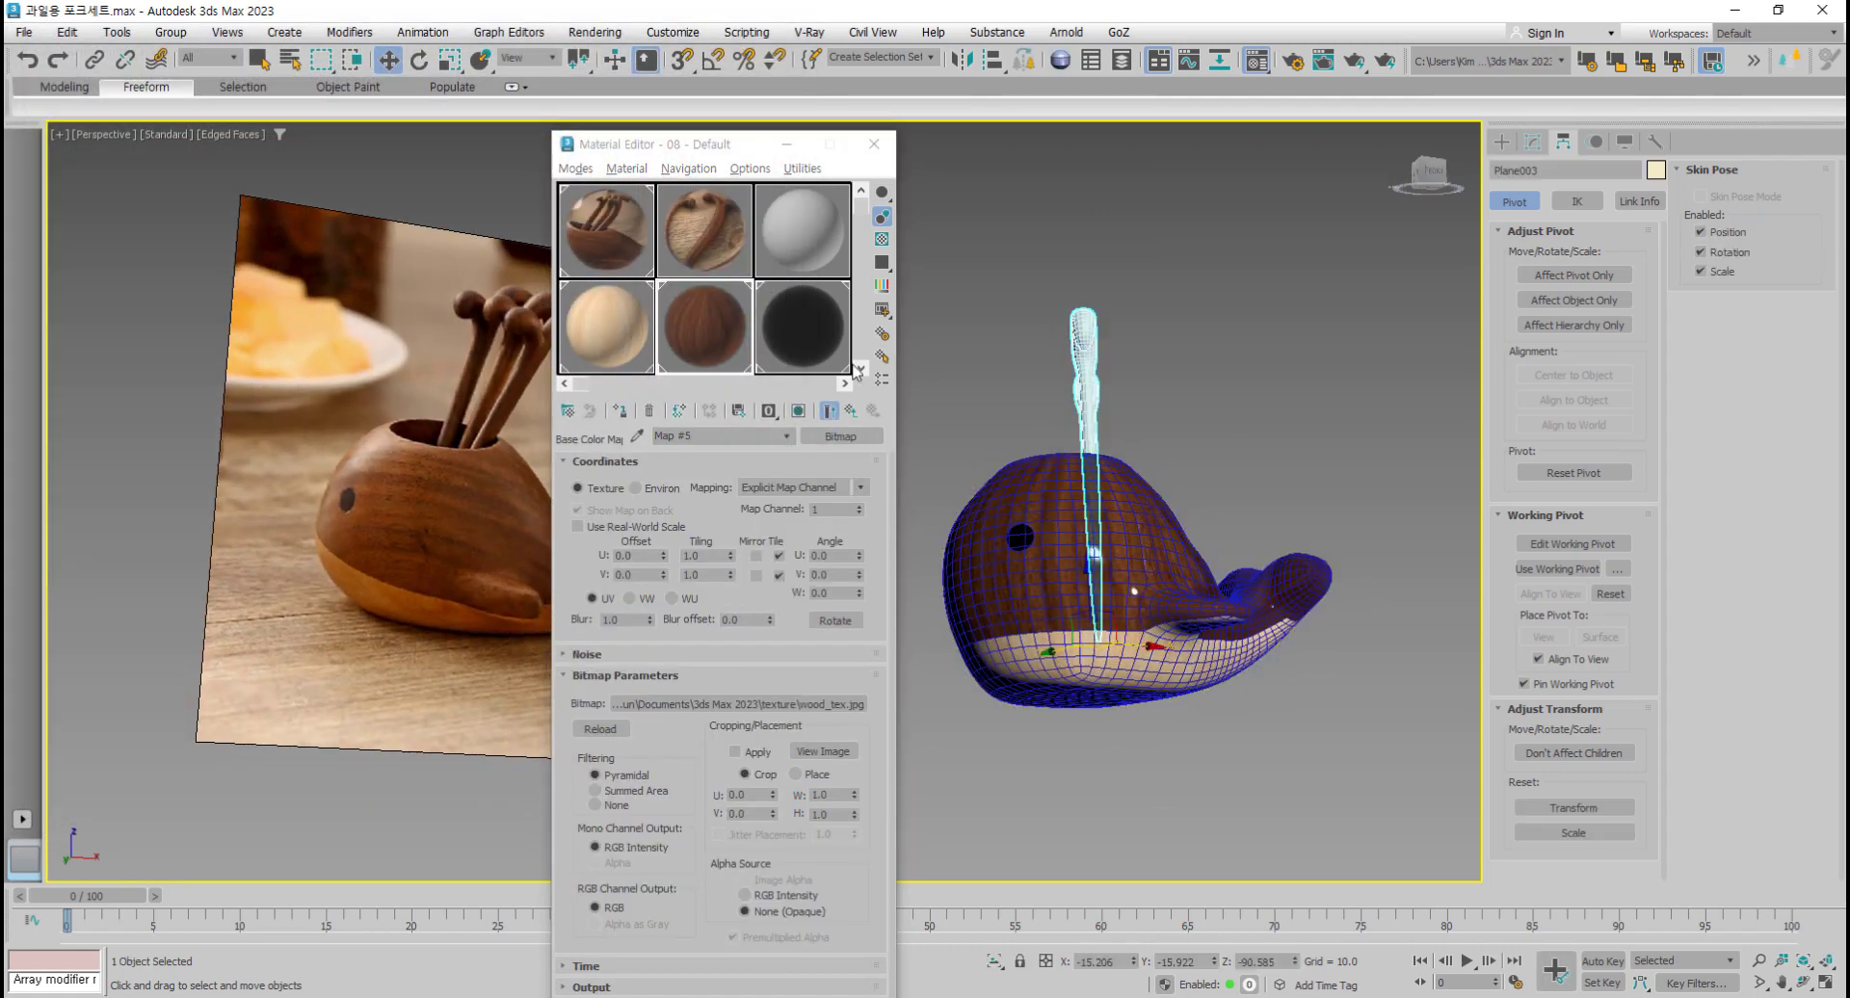
pyautogui.click(718, 349)
pyautogui.click(629, 421)
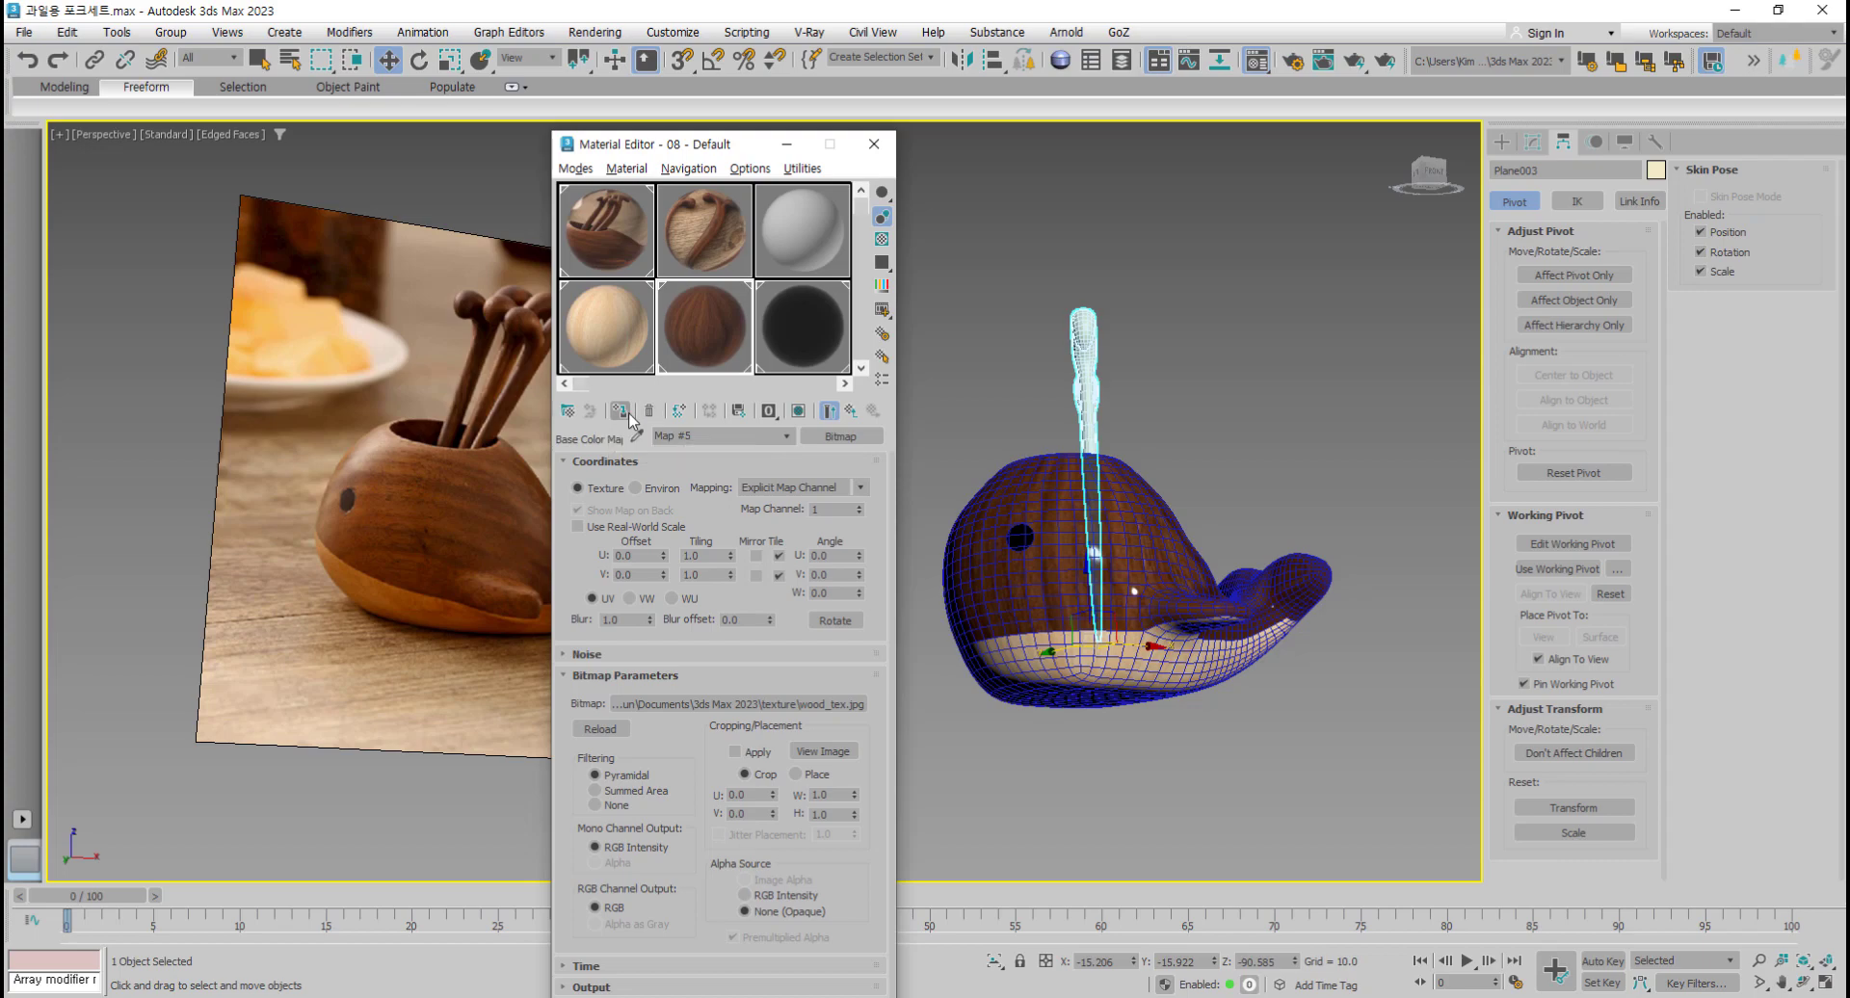
# Step: Deselect the fork, turn off the edged-face display, and move the Material Editor away from the model to inspect the wood textures
pyautogui.keyDown('alt'); pyautogui.moveTo(1033, 553); pyautogui.dragTo(911, 617, button='middle'); pyautogui.keyUp('alt')
pyautogui.click(1310, 441)
pyautogui.scroll(4, 1184, 410)
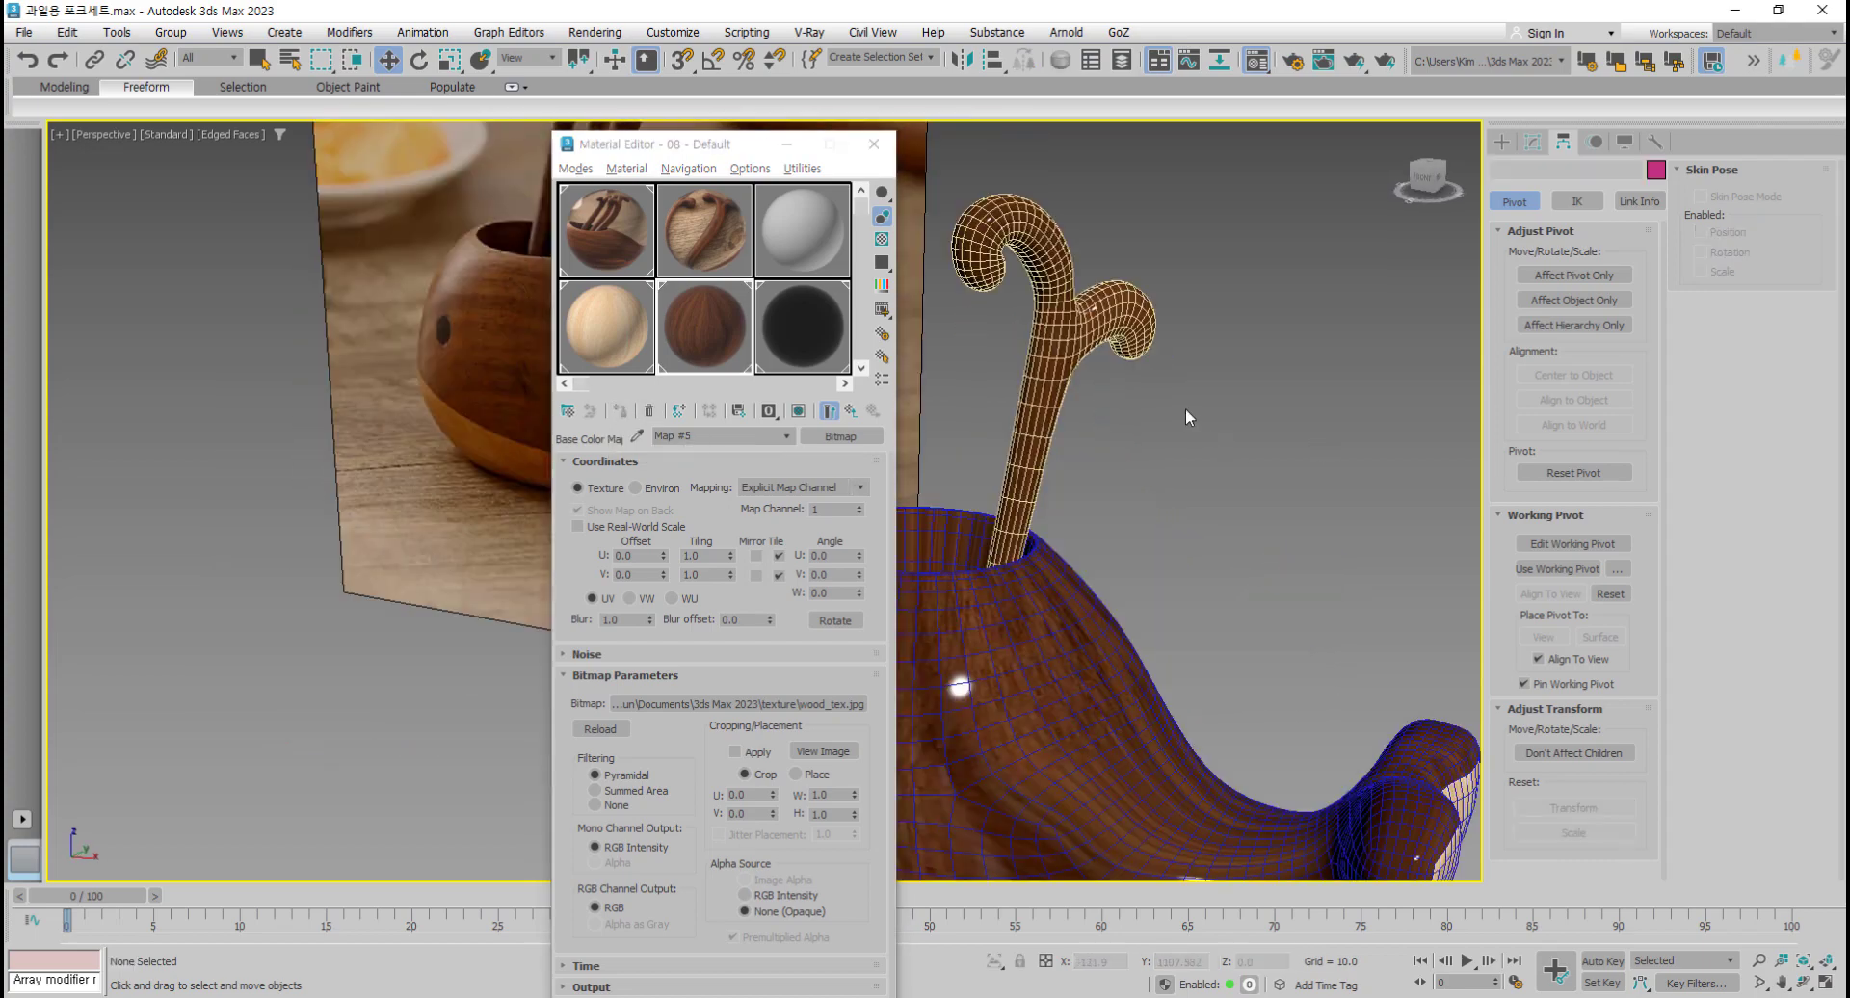
pyautogui.moveTo(1088, 410); pyautogui.dragTo(1137, 459, button='middle')
pyautogui.press('F4')
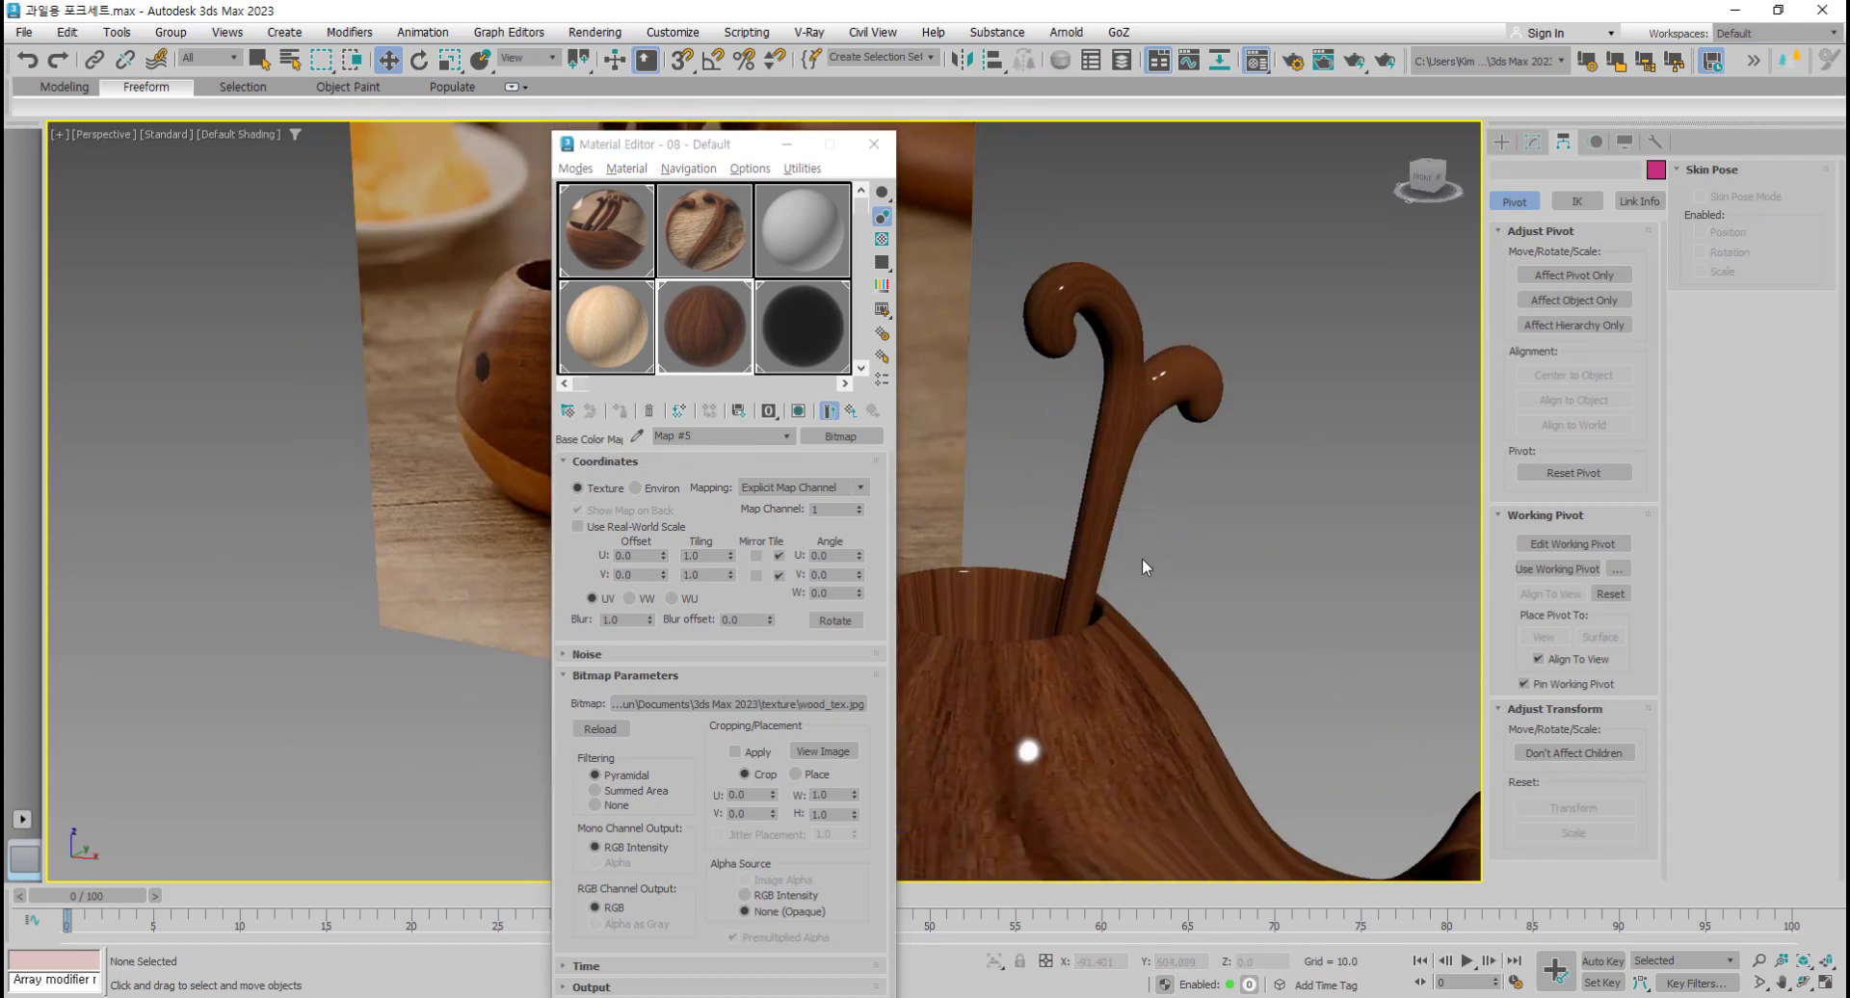
pyautogui.moveTo(1142, 558); pyautogui.dragTo(1163, 525, button='middle')
pyautogui.moveTo(714, 152); pyautogui.dragTo(277, 199)
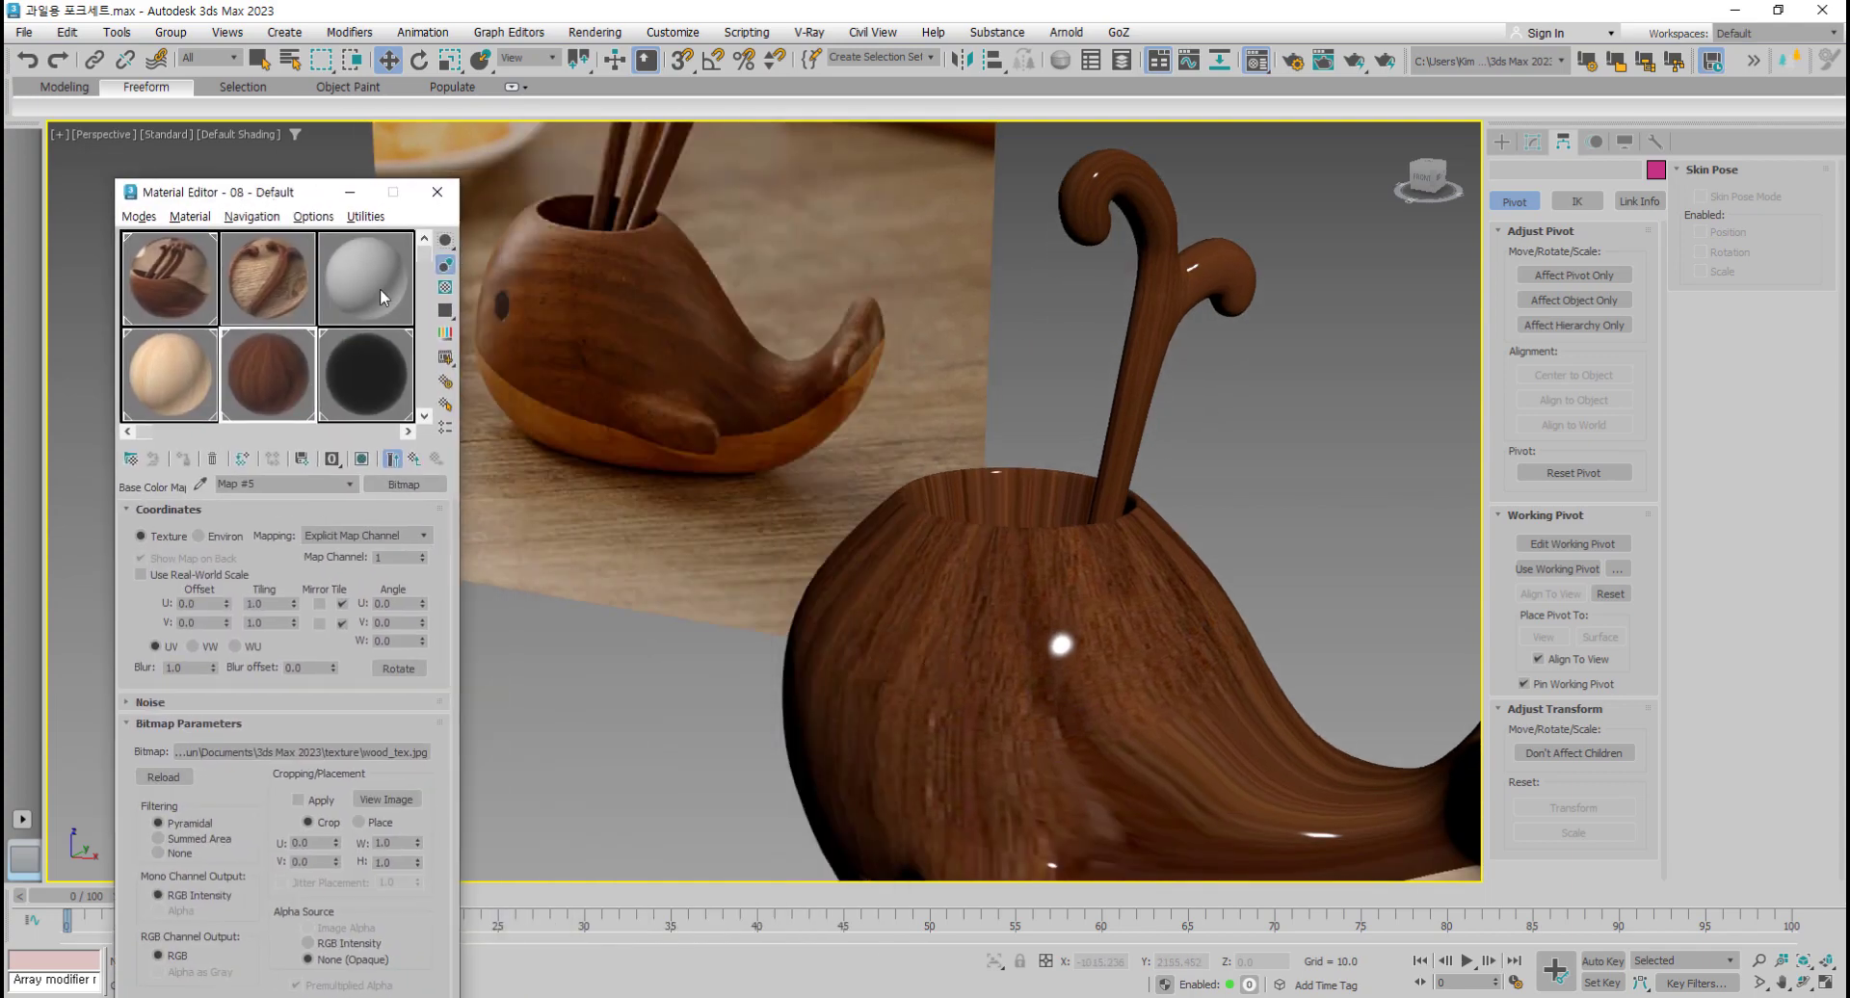
pyautogui.keyDown('alt'); pyautogui.moveTo(973, 636); pyautogui.dragTo(1016, 644, button='middle'); pyautogui.keyUp('alt')
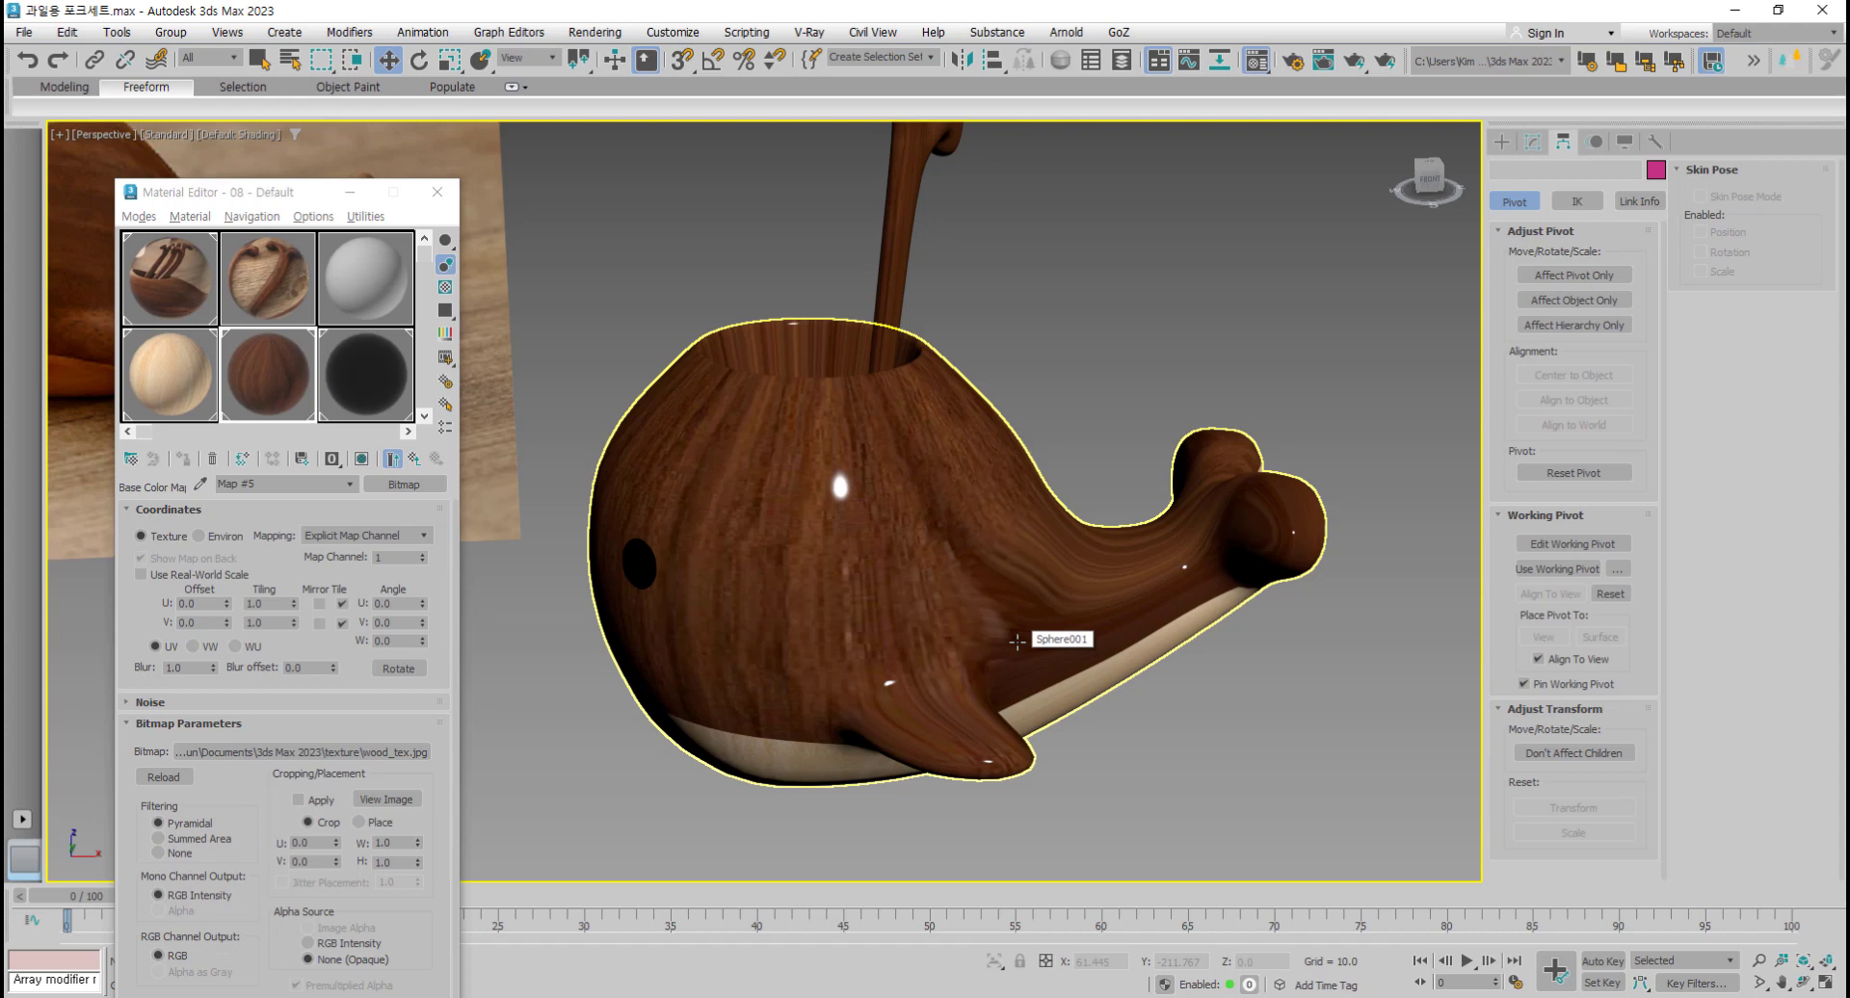
pyautogui.keyDown('alt'); pyautogui.moveTo(936, 587); pyautogui.dragTo(1042, 684, button='middle'); pyautogui.keyUp('alt')
pyautogui.scroll(-3, 1043, 684)
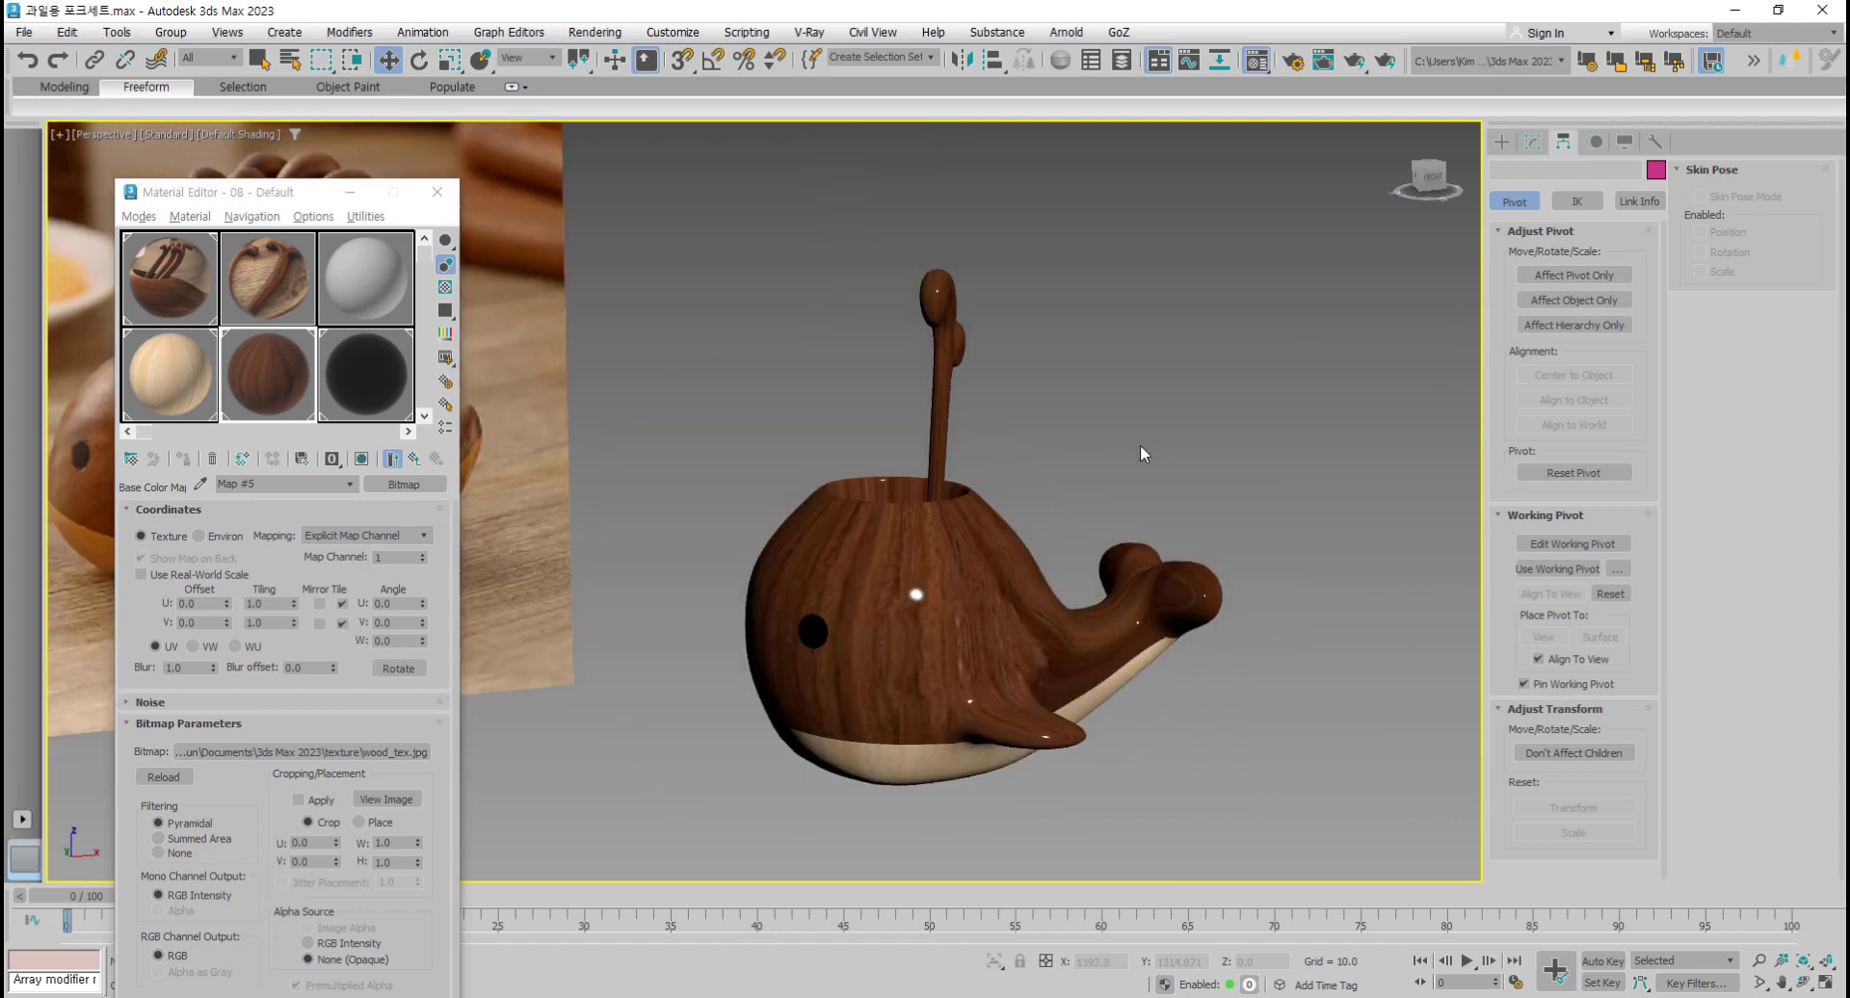
# Step: Select and deselect the whale body repeatedly to examine how the selection highlight tints its wood texture
pyautogui.click(975, 566)
pyautogui.click(1536, 148)
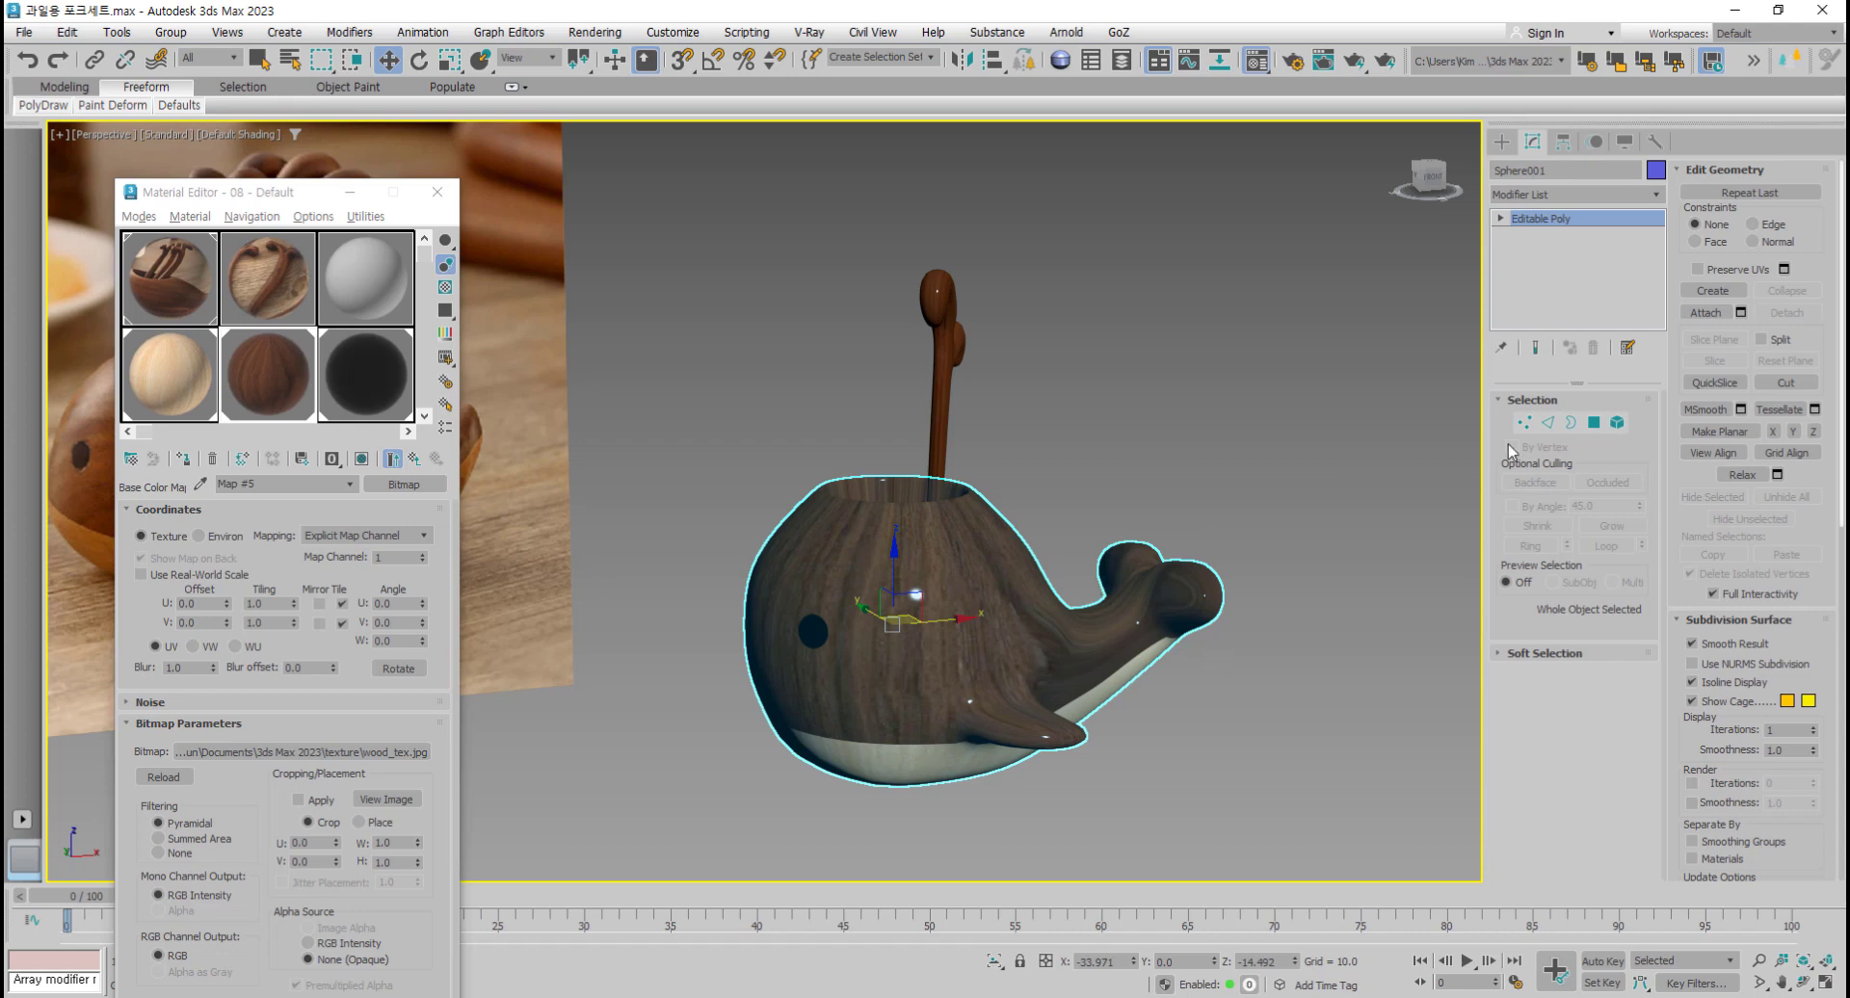
pyautogui.click(1152, 663)
pyautogui.click(1098, 663)
pyautogui.click(1189, 740)
pyautogui.click(932, 663)
pyautogui.click(536, 566)
pyautogui.click(953, 688)
pyautogui.click(937, 433)
pyautogui.click(999, 610)
# Step: Turn off the selection Overlay highlight in the viewport preferences, keeping the selection Outline and Selection/Preview Highlights enabled
pyautogui.click(672, 32)
pyautogui.click(682, 404)
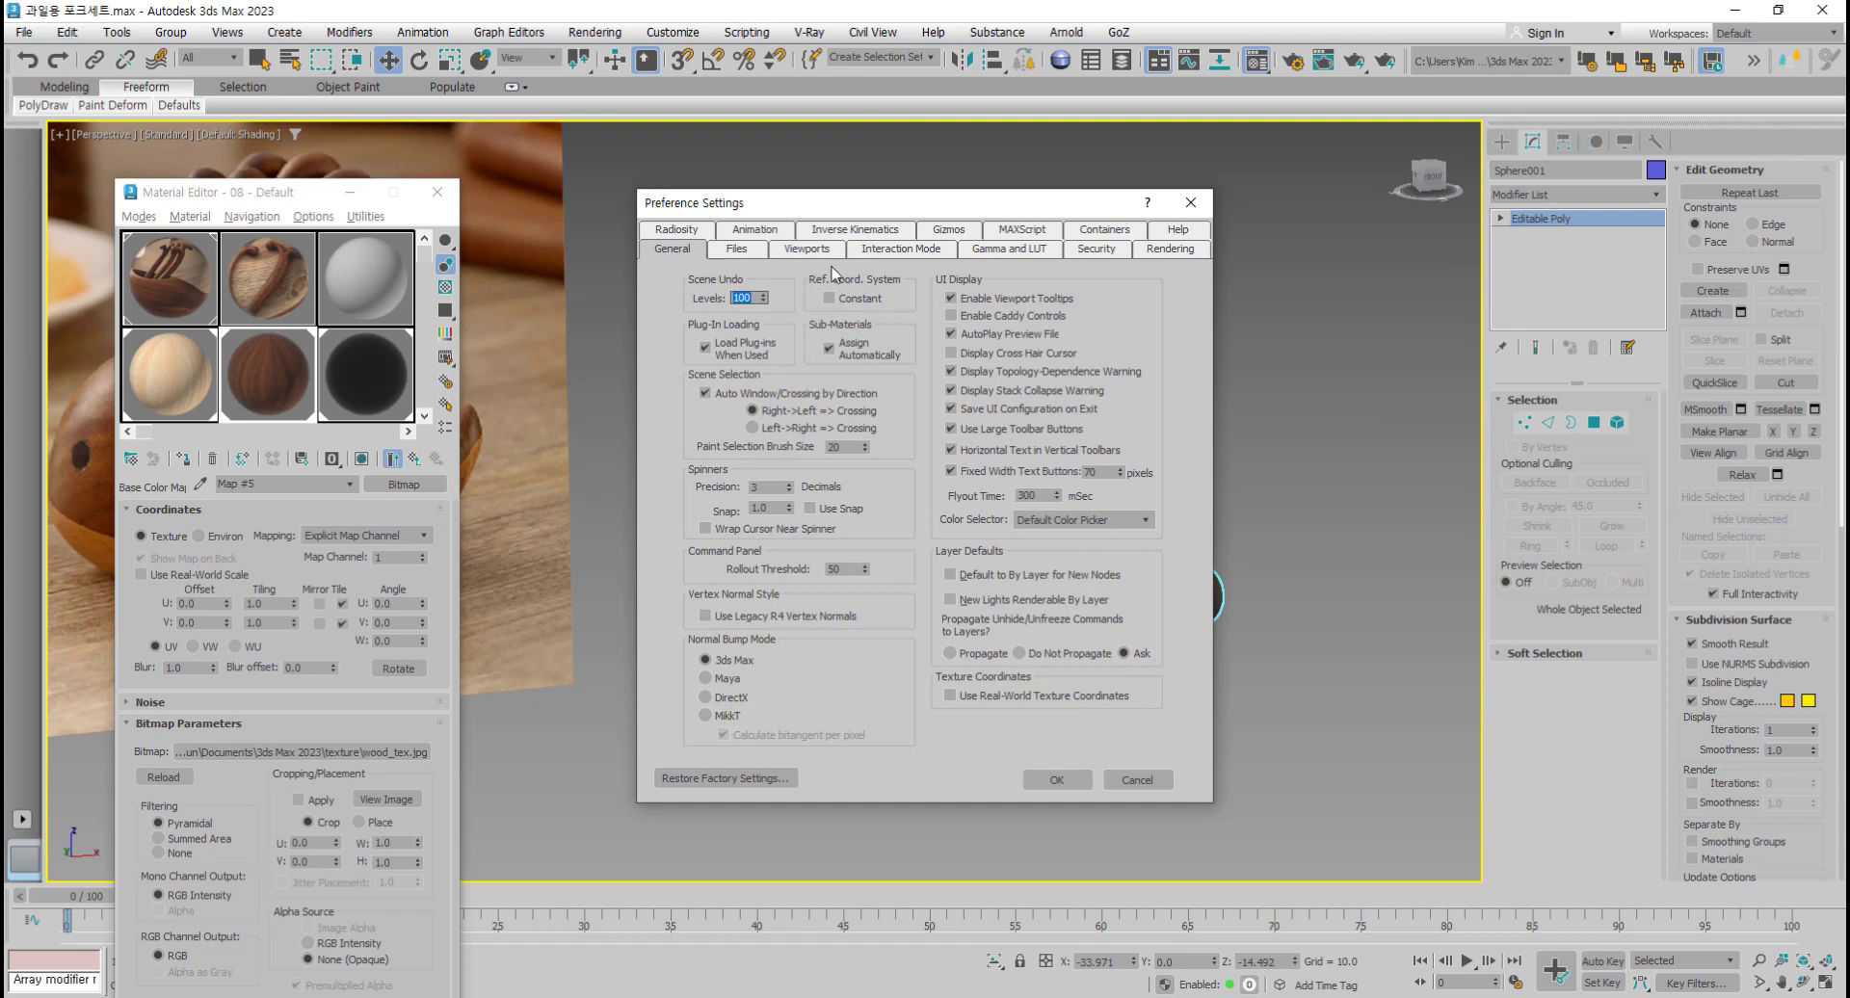
pyautogui.click(809, 251)
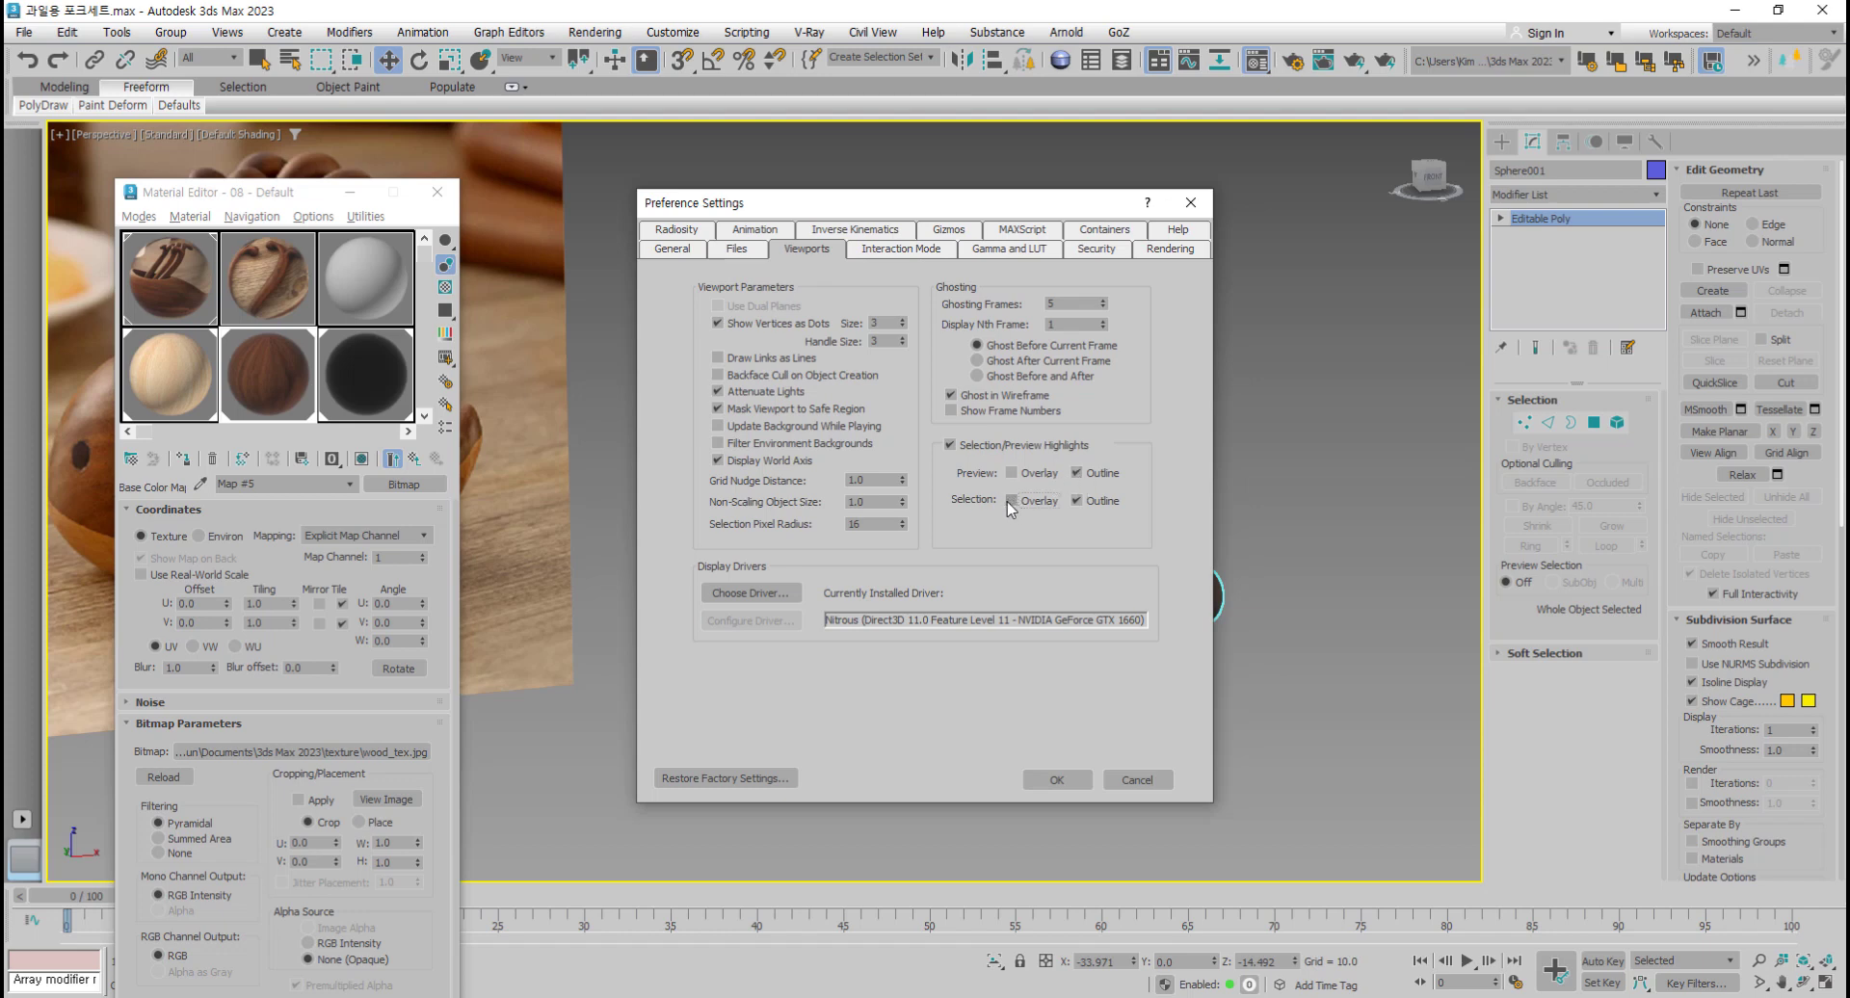
pyautogui.click(957, 447)
pyautogui.click(956, 447)
pyautogui.click(1057, 779)
pyautogui.click(1210, 638)
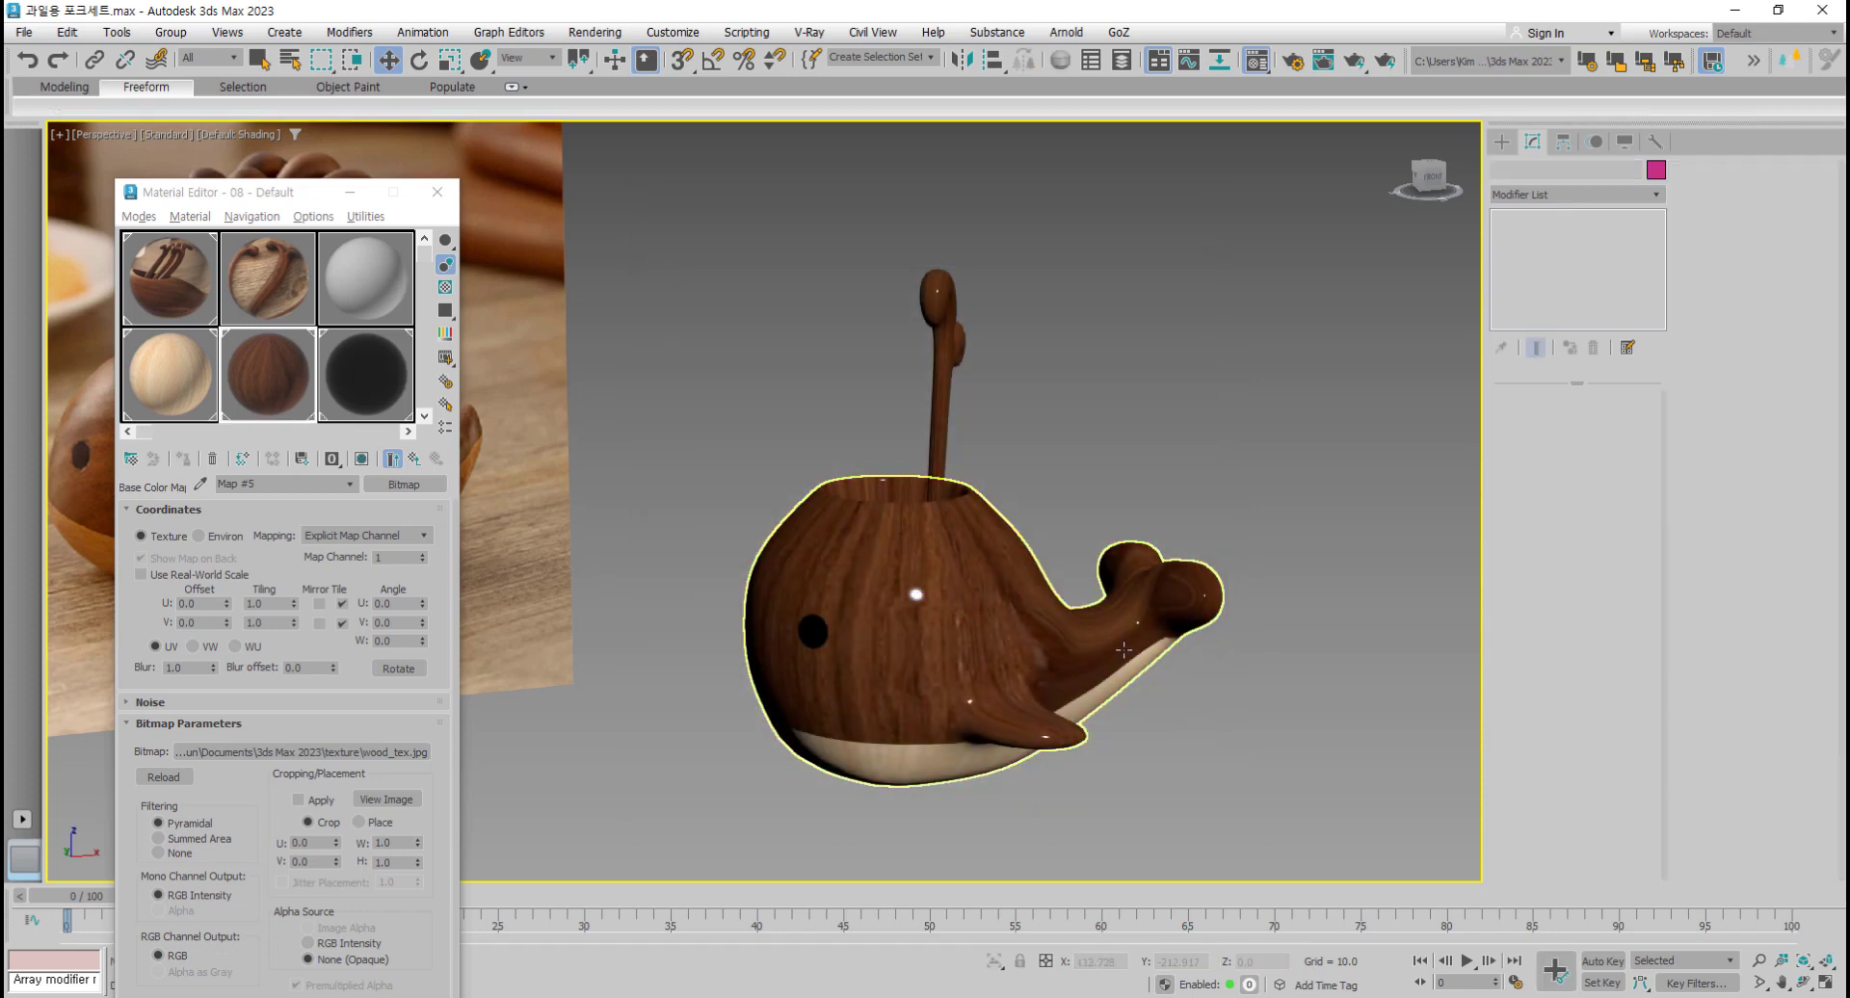
# Step: Select the whale body and add a UVW Map modifier to it
pyautogui.click(979, 671)
pyautogui.keyDown('alt'); pyautogui.moveTo(980, 671); pyautogui.dragTo(1212, 523, button='middle'); pyautogui.keyUp('alt')
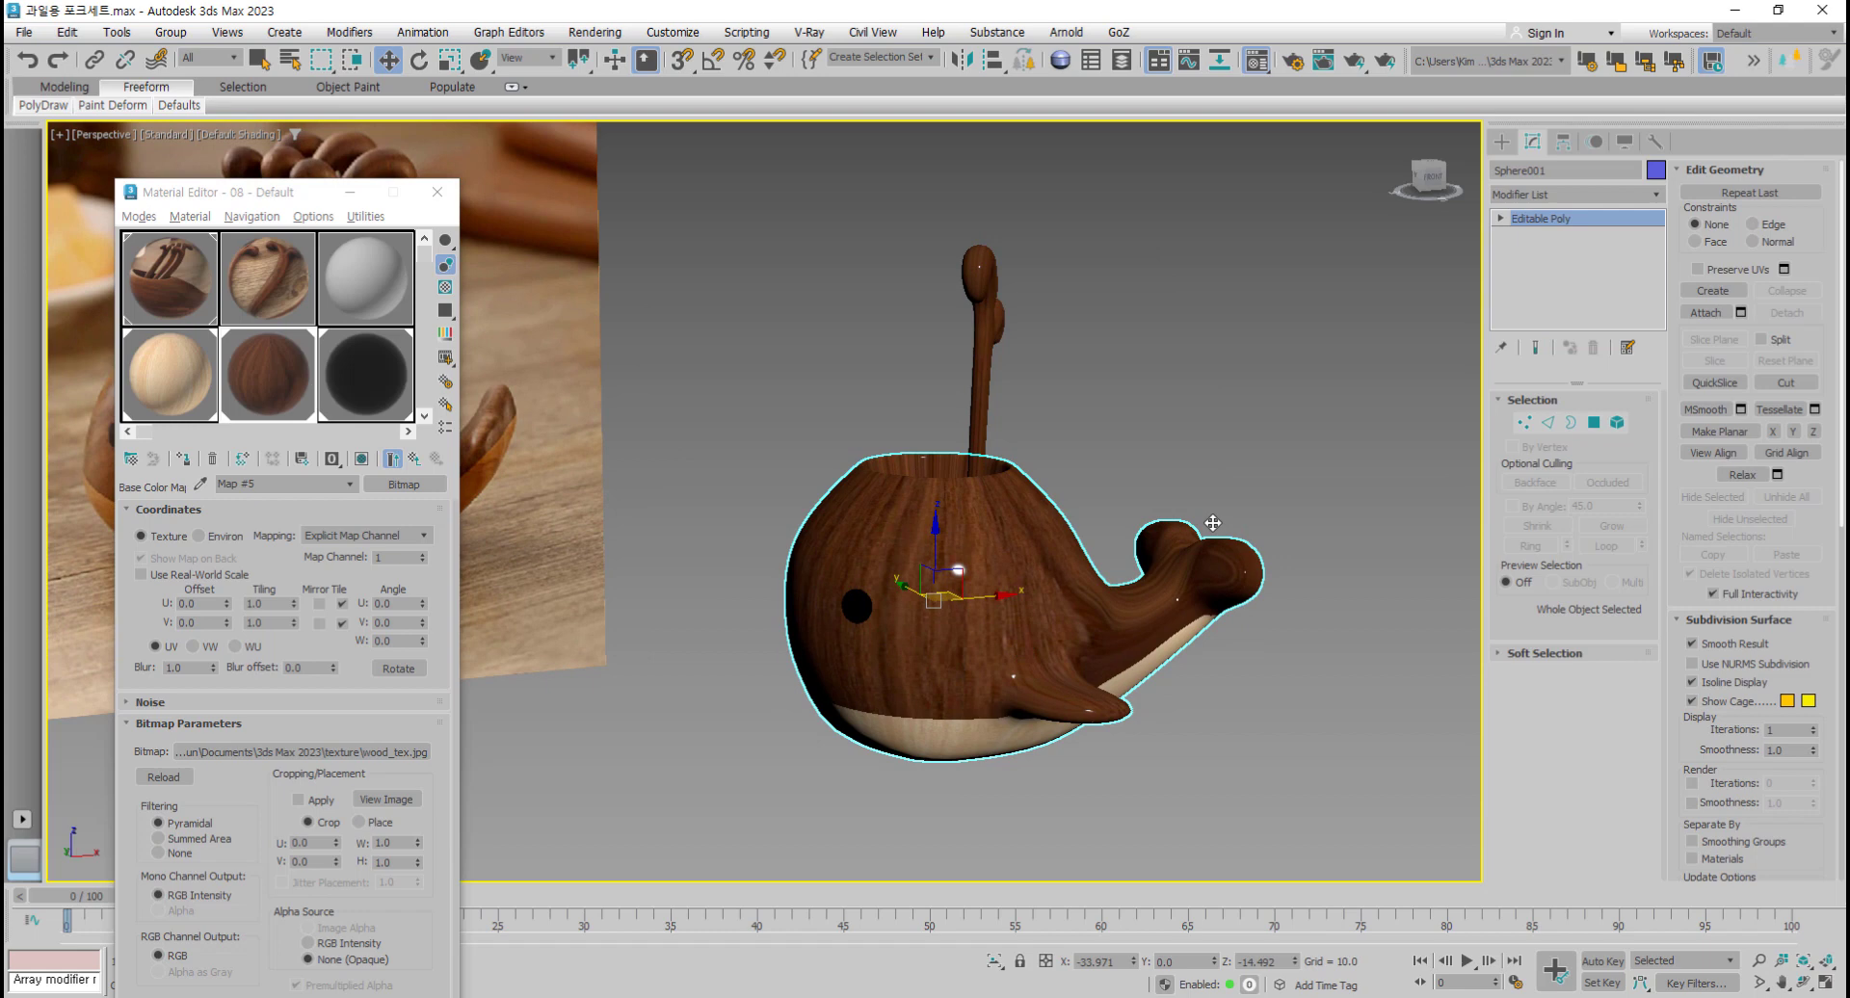
pyautogui.click(1656, 194)
pyautogui.moveTo(1648, 397); pyautogui.dragTo(1649, 788)
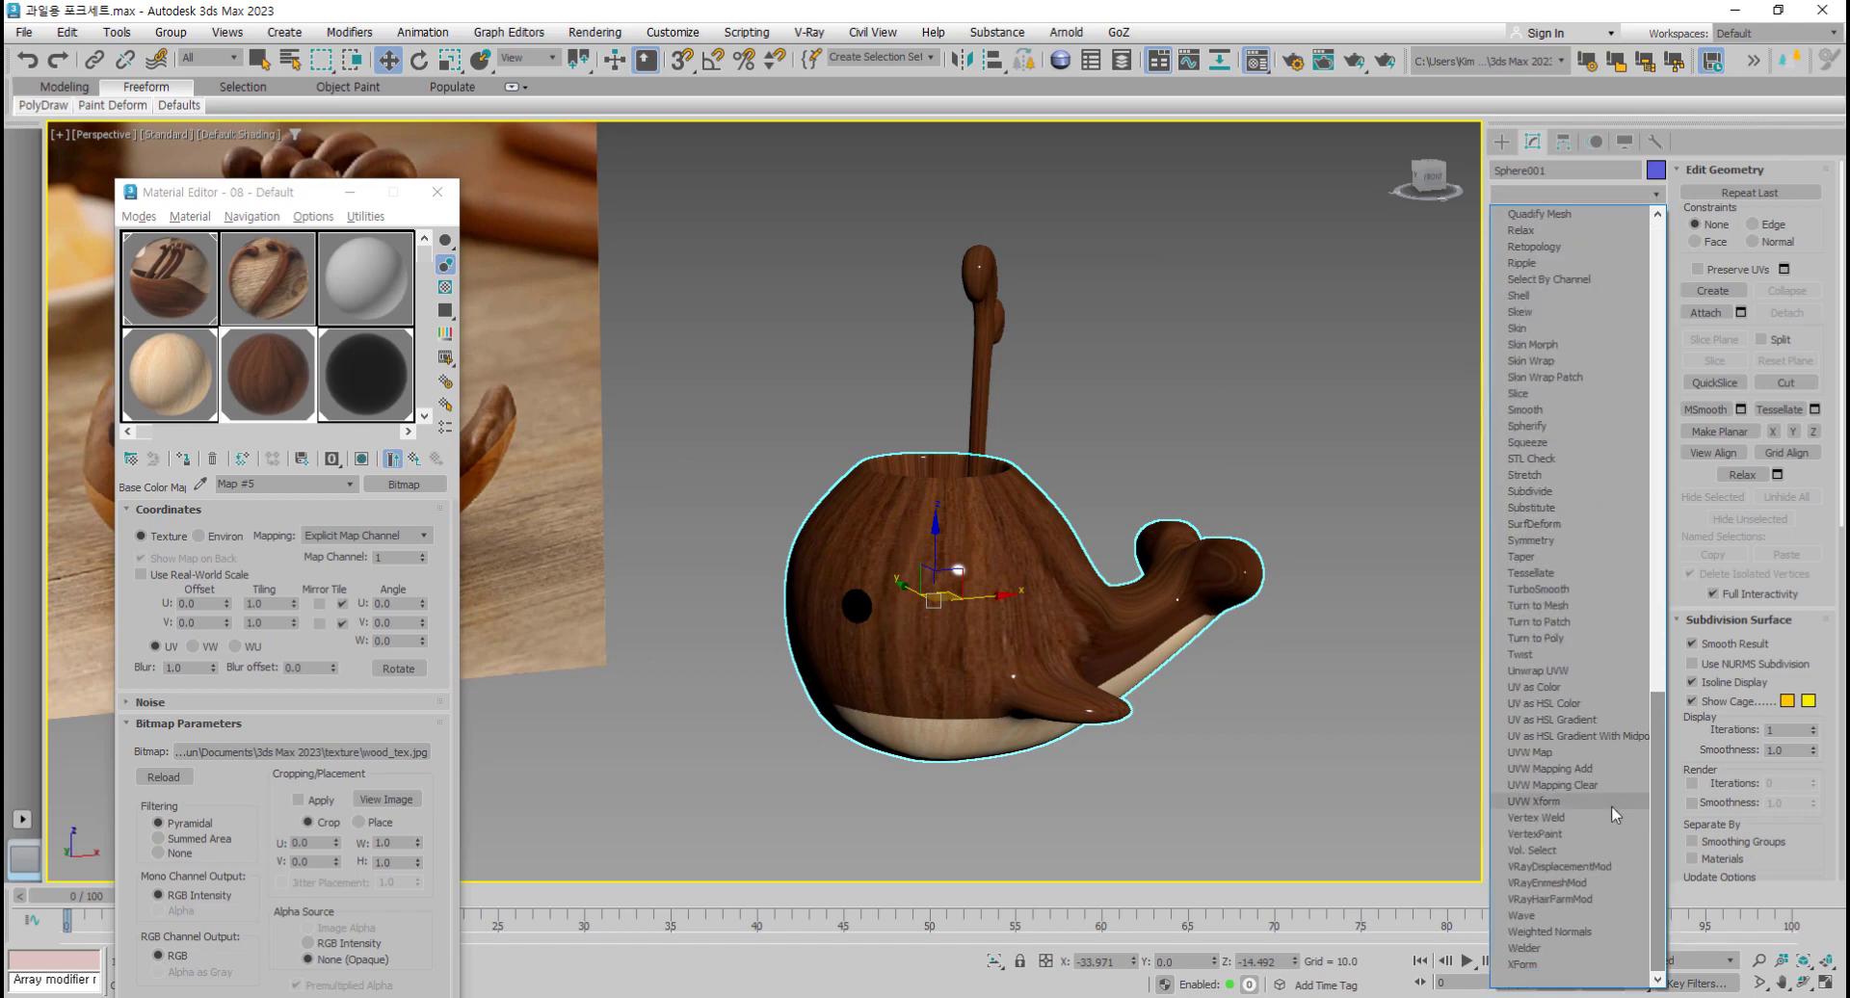
pyautogui.click(1580, 752)
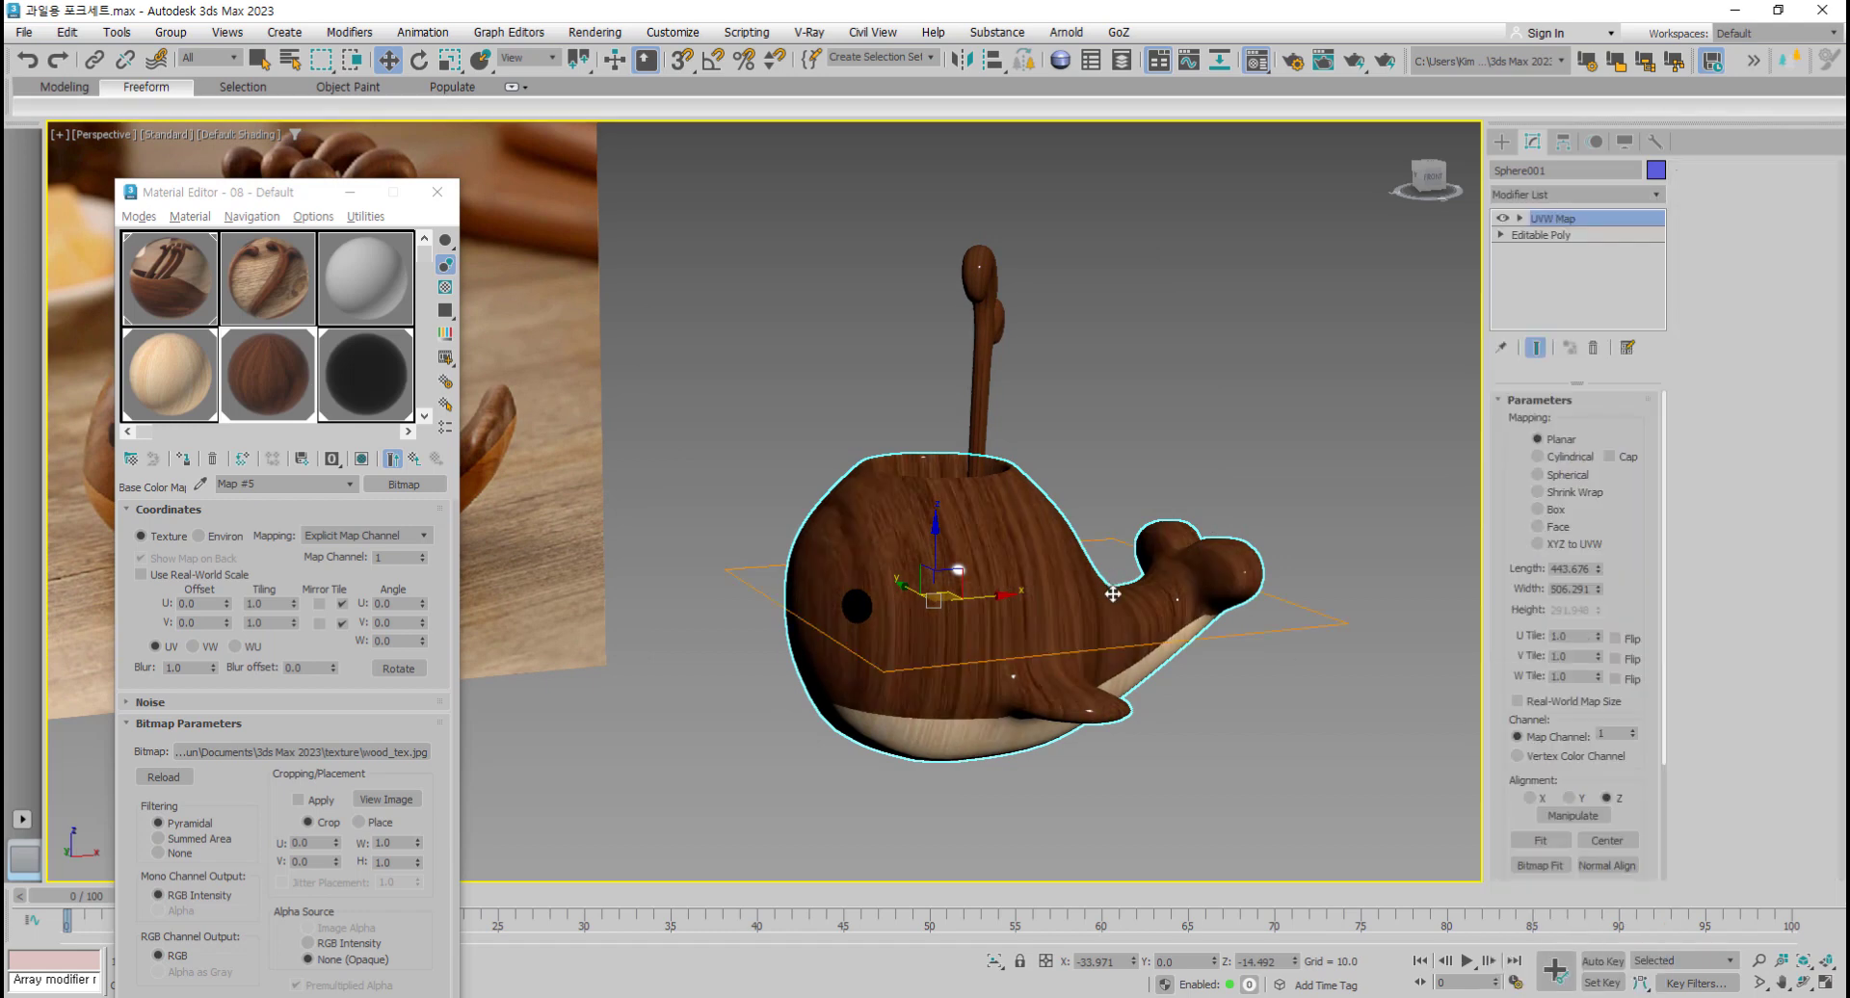
pyautogui.keyDown('alt'); pyautogui.moveTo(1113, 595); pyautogui.dragTo(1160, 577, button='middle'); pyautogui.keyUp('alt')
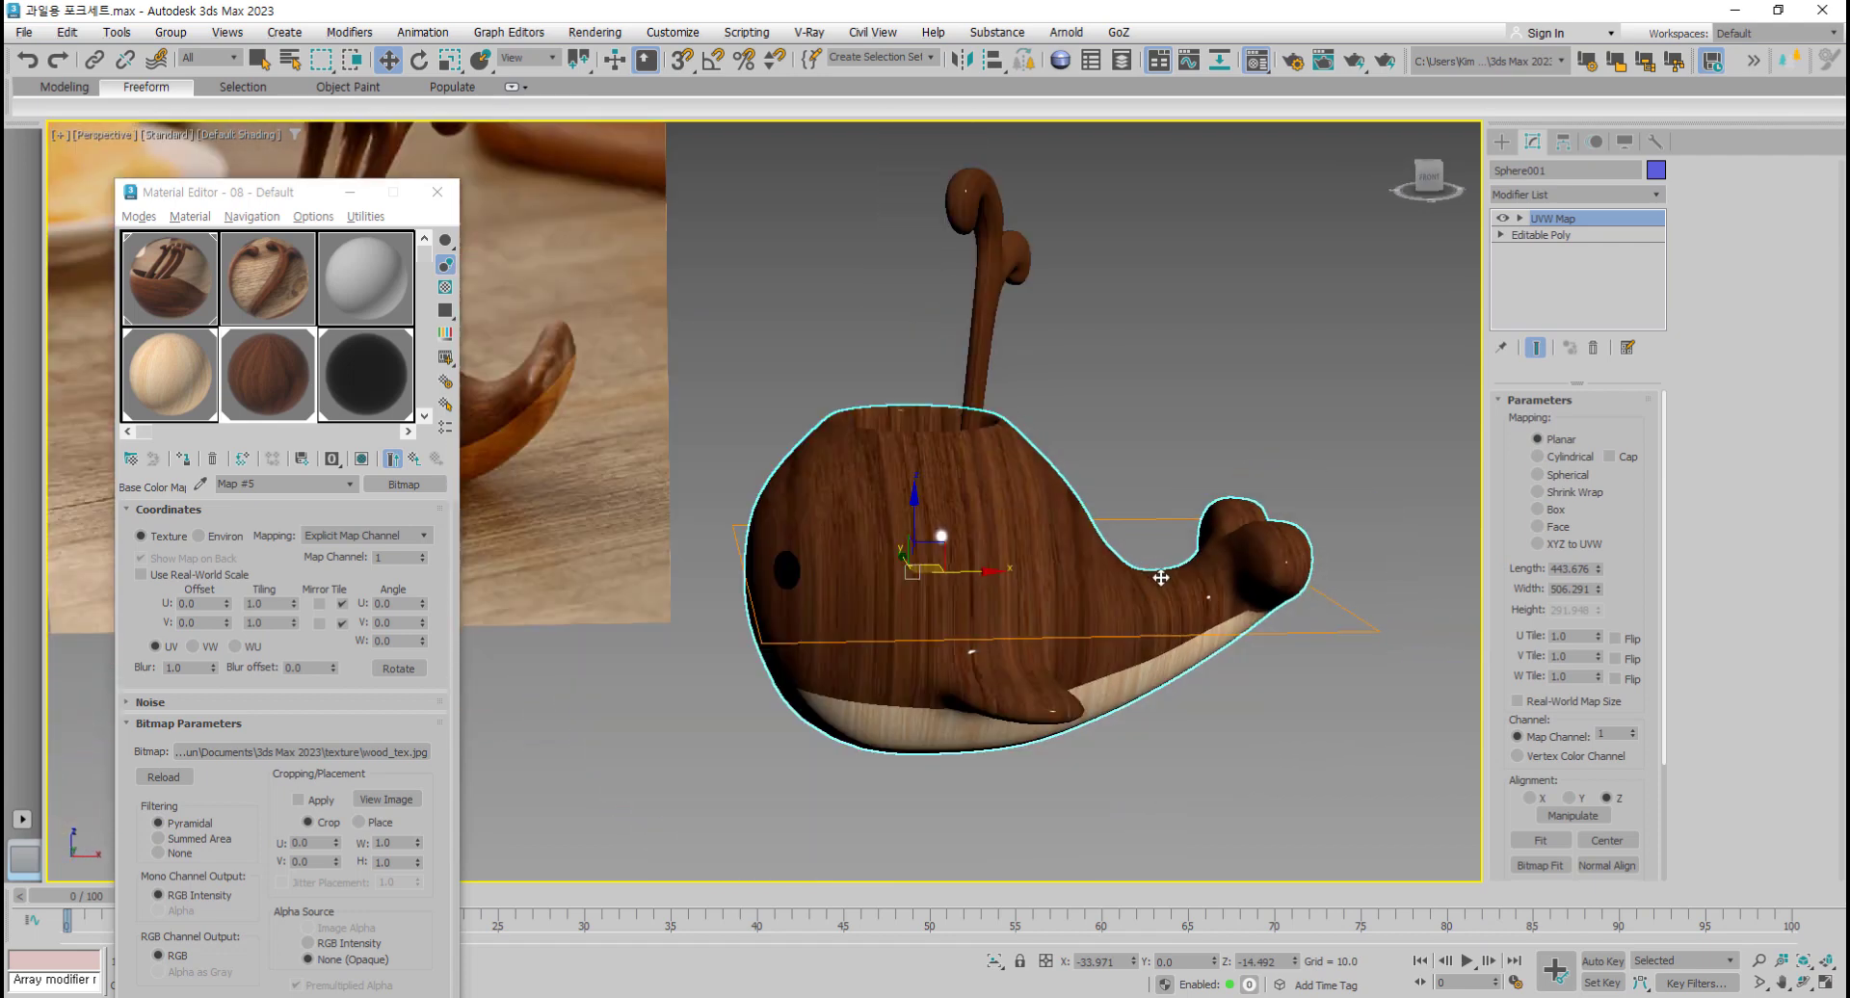
# Step: Try Cylindrical, Spherical, Shrink Wrap and Box mapping on the whale body to compare the wood grain
pyautogui.click(1538, 457)
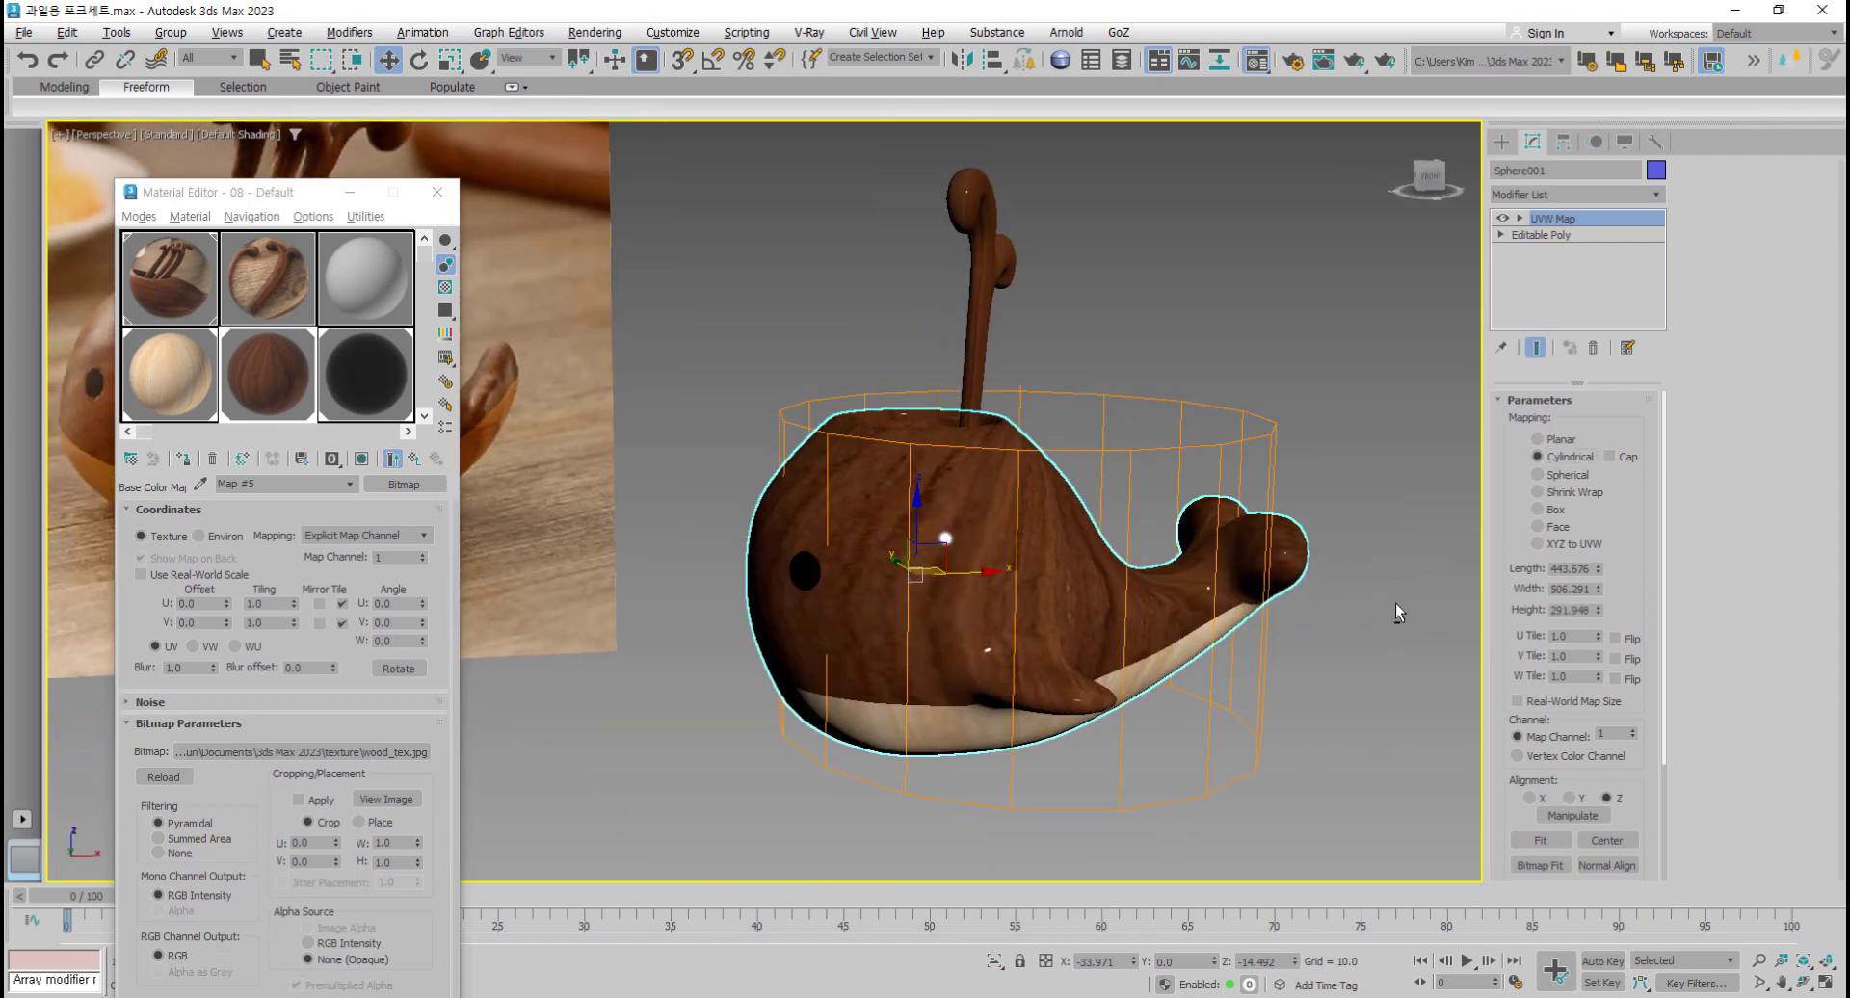
pyautogui.click(1552, 474)
pyautogui.click(1538, 456)
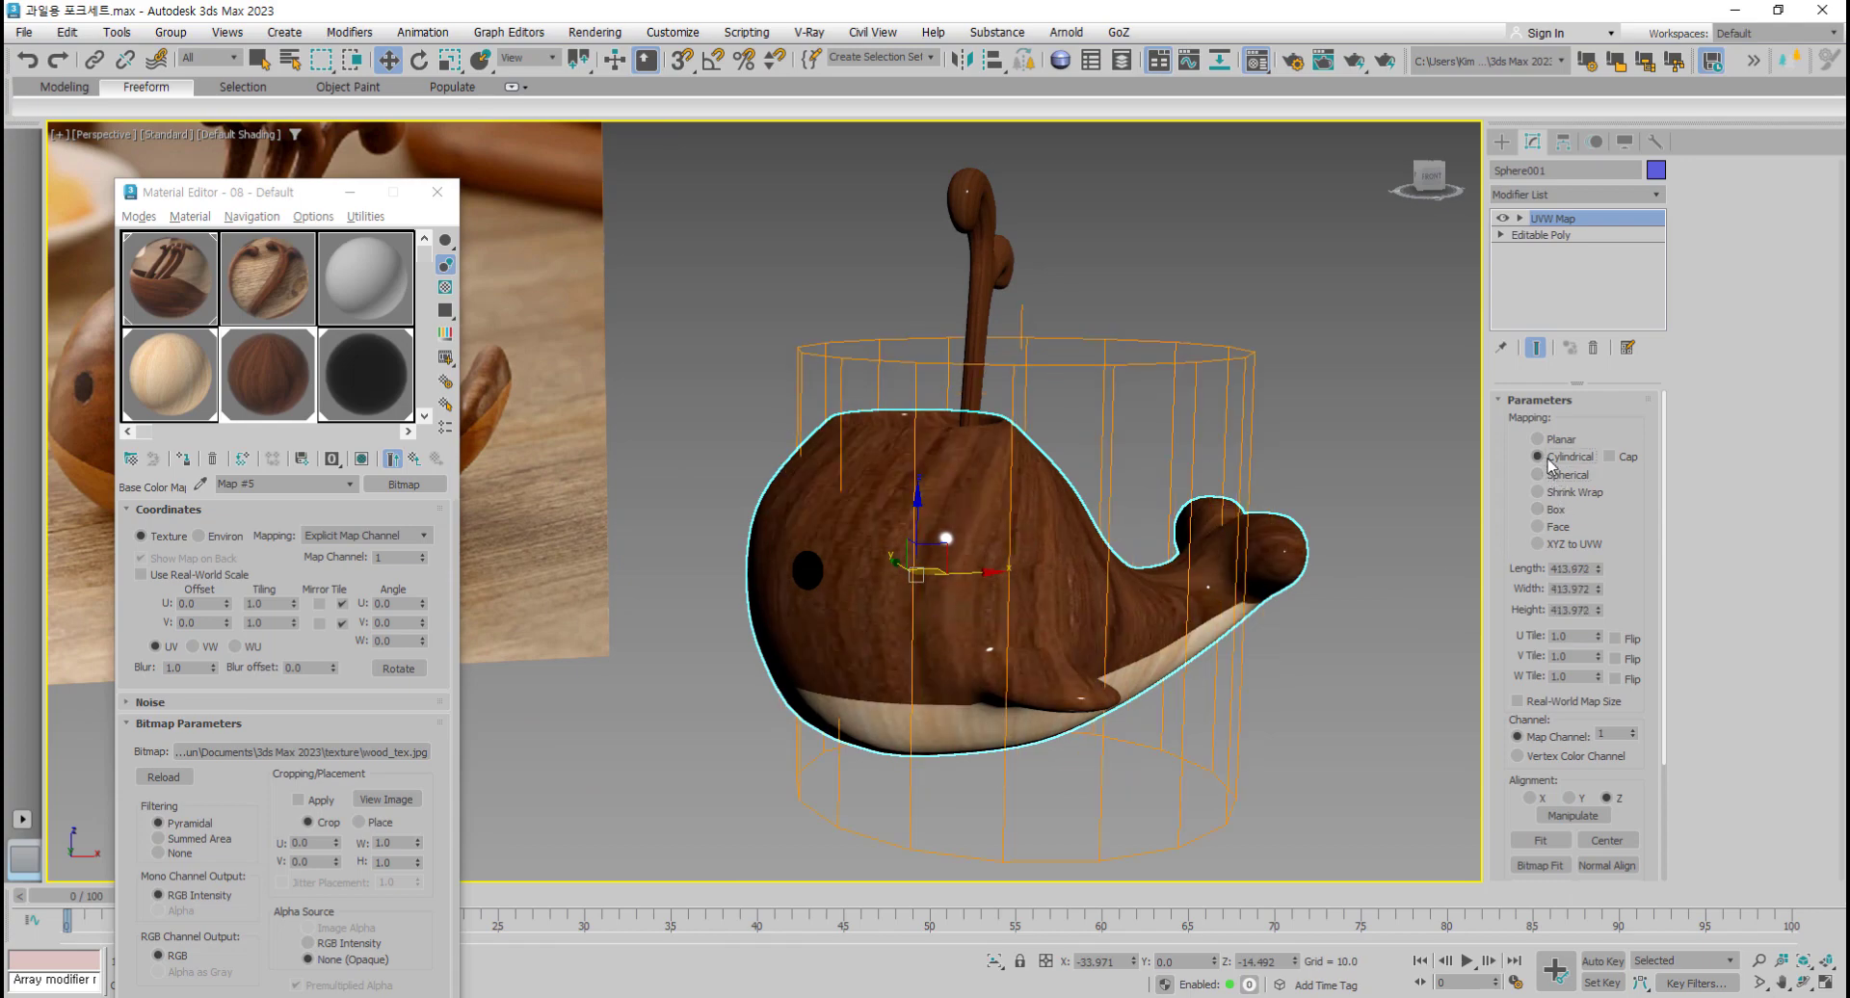
pyautogui.keyDown('alt'); pyautogui.moveTo(1118, 770); pyautogui.dragTo(1604, 536, button='middle'); pyautogui.keyUp('alt')
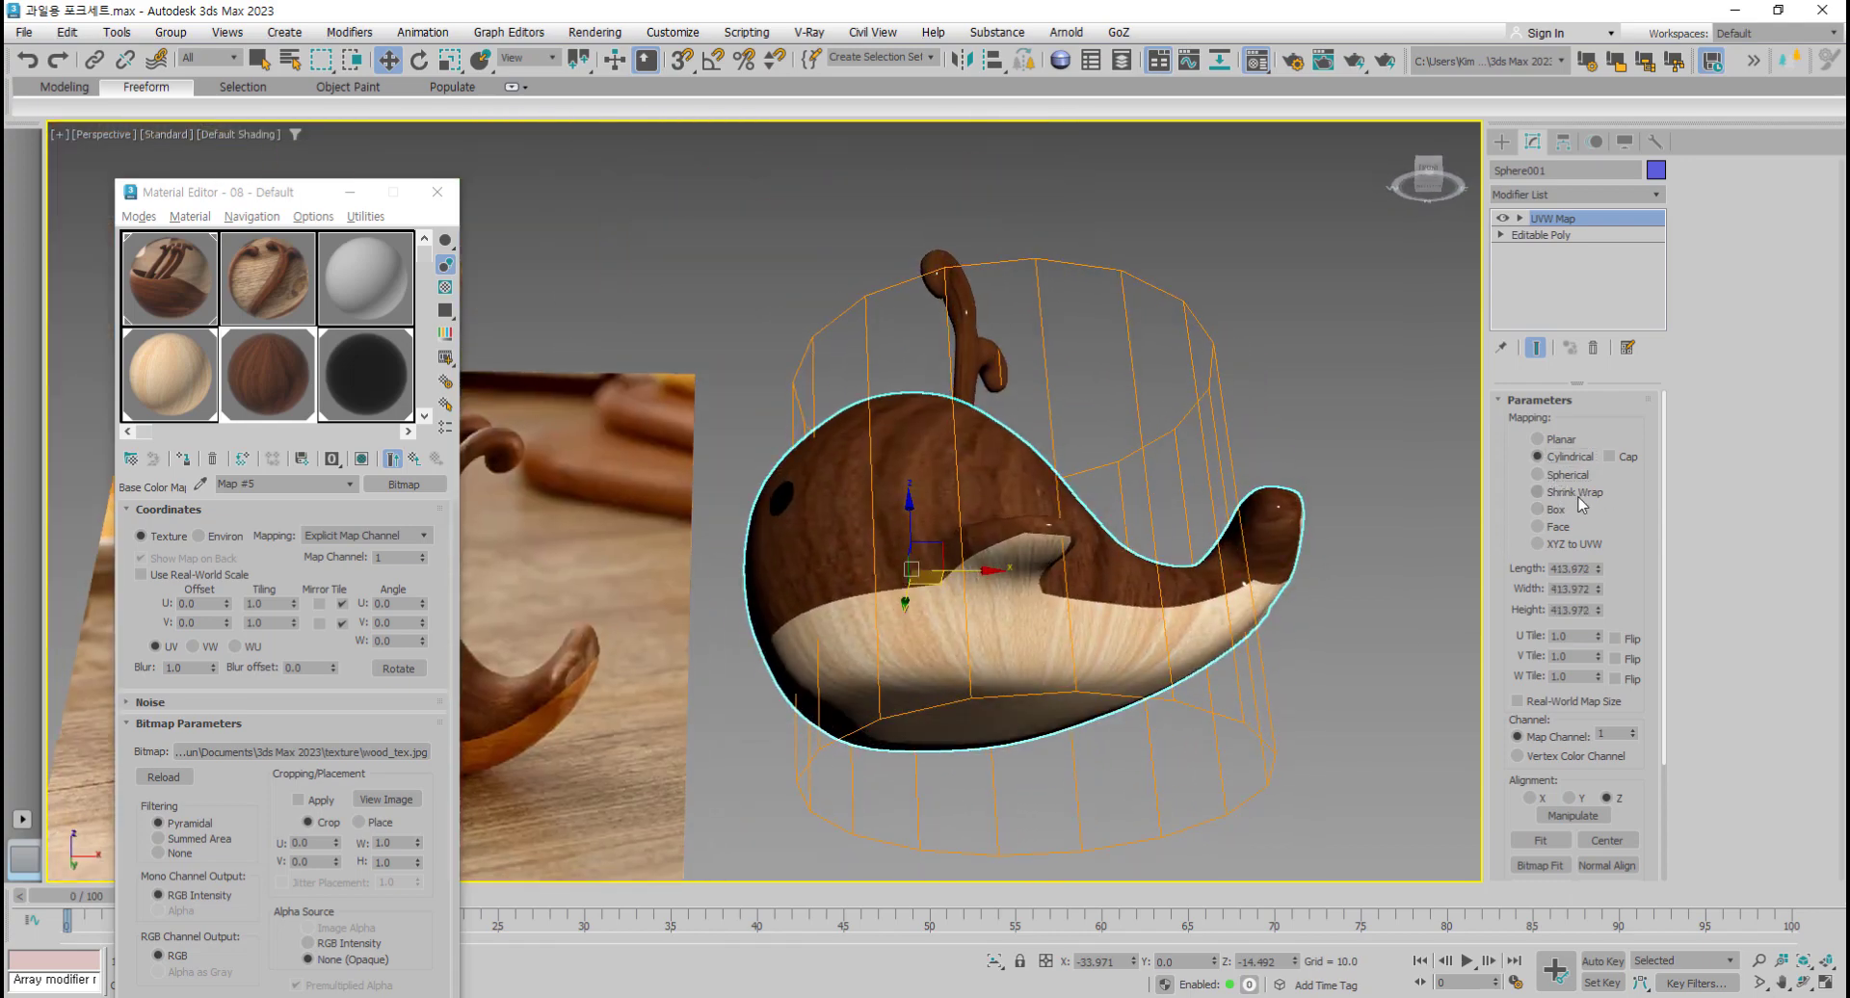
pyautogui.click(1570, 495)
pyautogui.keyDown('alt'); pyautogui.moveTo(1180, 660); pyautogui.dragTo(1299, 799, button='middle'); pyautogui.keyUp('alt')
pyautogui.click(1555, 511)
pyautogui.keyDown('alt'); pyautogui.moveTo(1354, 786); pyautogui.dragTo(1328, 790); pyautogui.keyUp('alt')
pyautogui.keyDown('alt'); pyautogui.moveTo(1327, 790); pyautogui.dragTo(1354, 773, button='middle'); pyautogui.keyUp('alt')
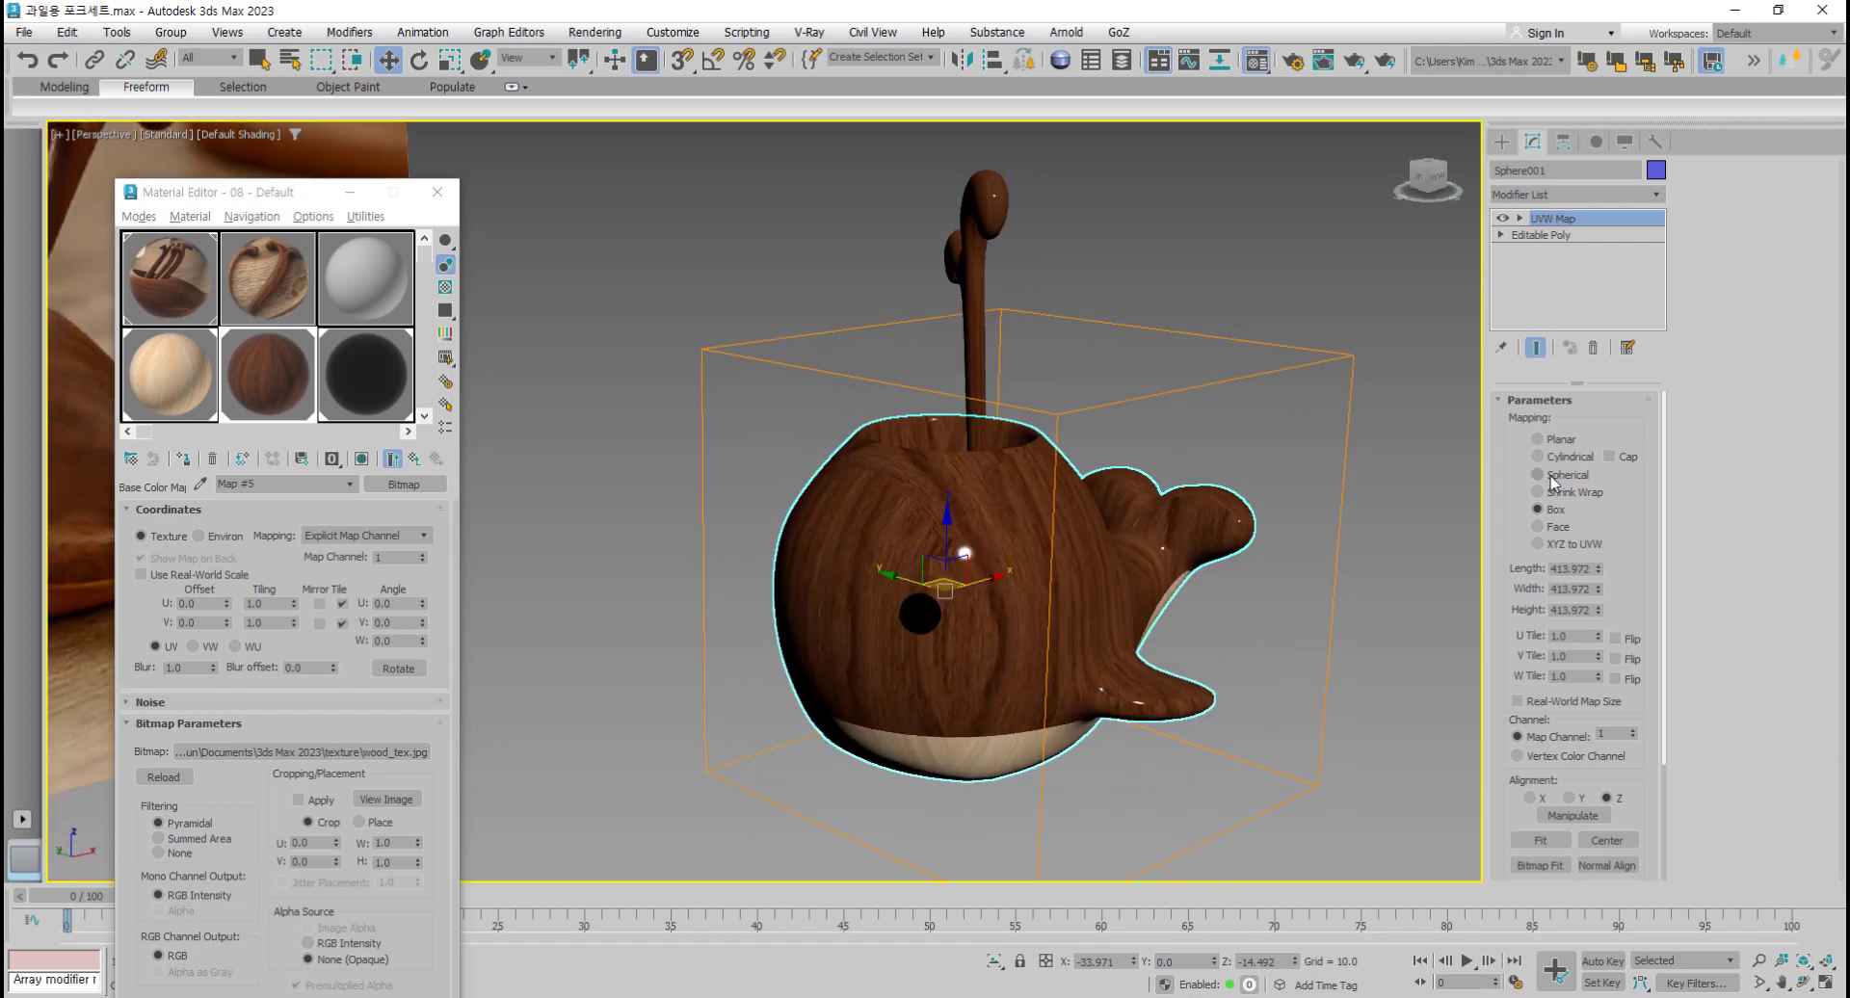
# Step: Try capped Cylindrical mapping on the whale with the gizmo reduced to about 60.3 in length and 69.5 in width
pyautogui.click(1538, 456)
pyautogui.keyDown('alt'); pyautogui.moveTo(1281, 617); pyautogui.dragTo(1231, 668, button='middle'); pyautogui.keyUp('alt')
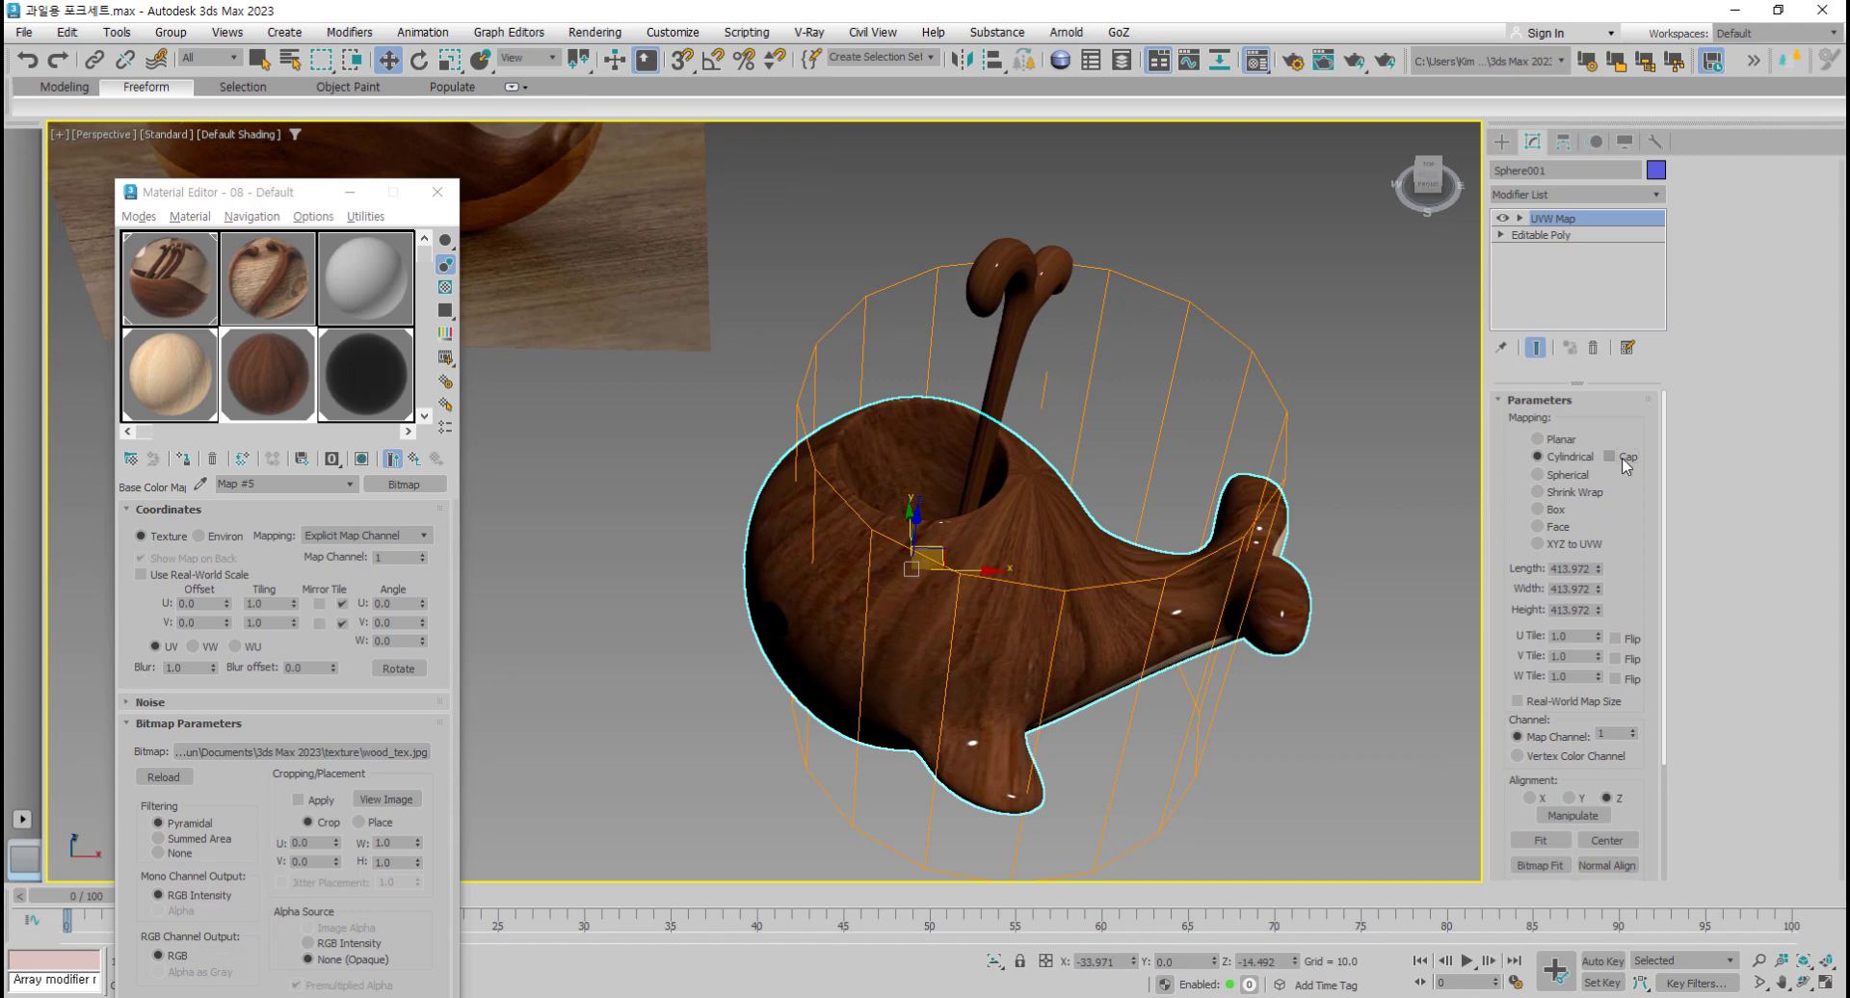
pyautogui.keyDown('alt'); pyautogui.moveTo(1283, 659); pyautogui.dragTo(1301, 626, button='middle'); pyautogui.keyUp('alt')
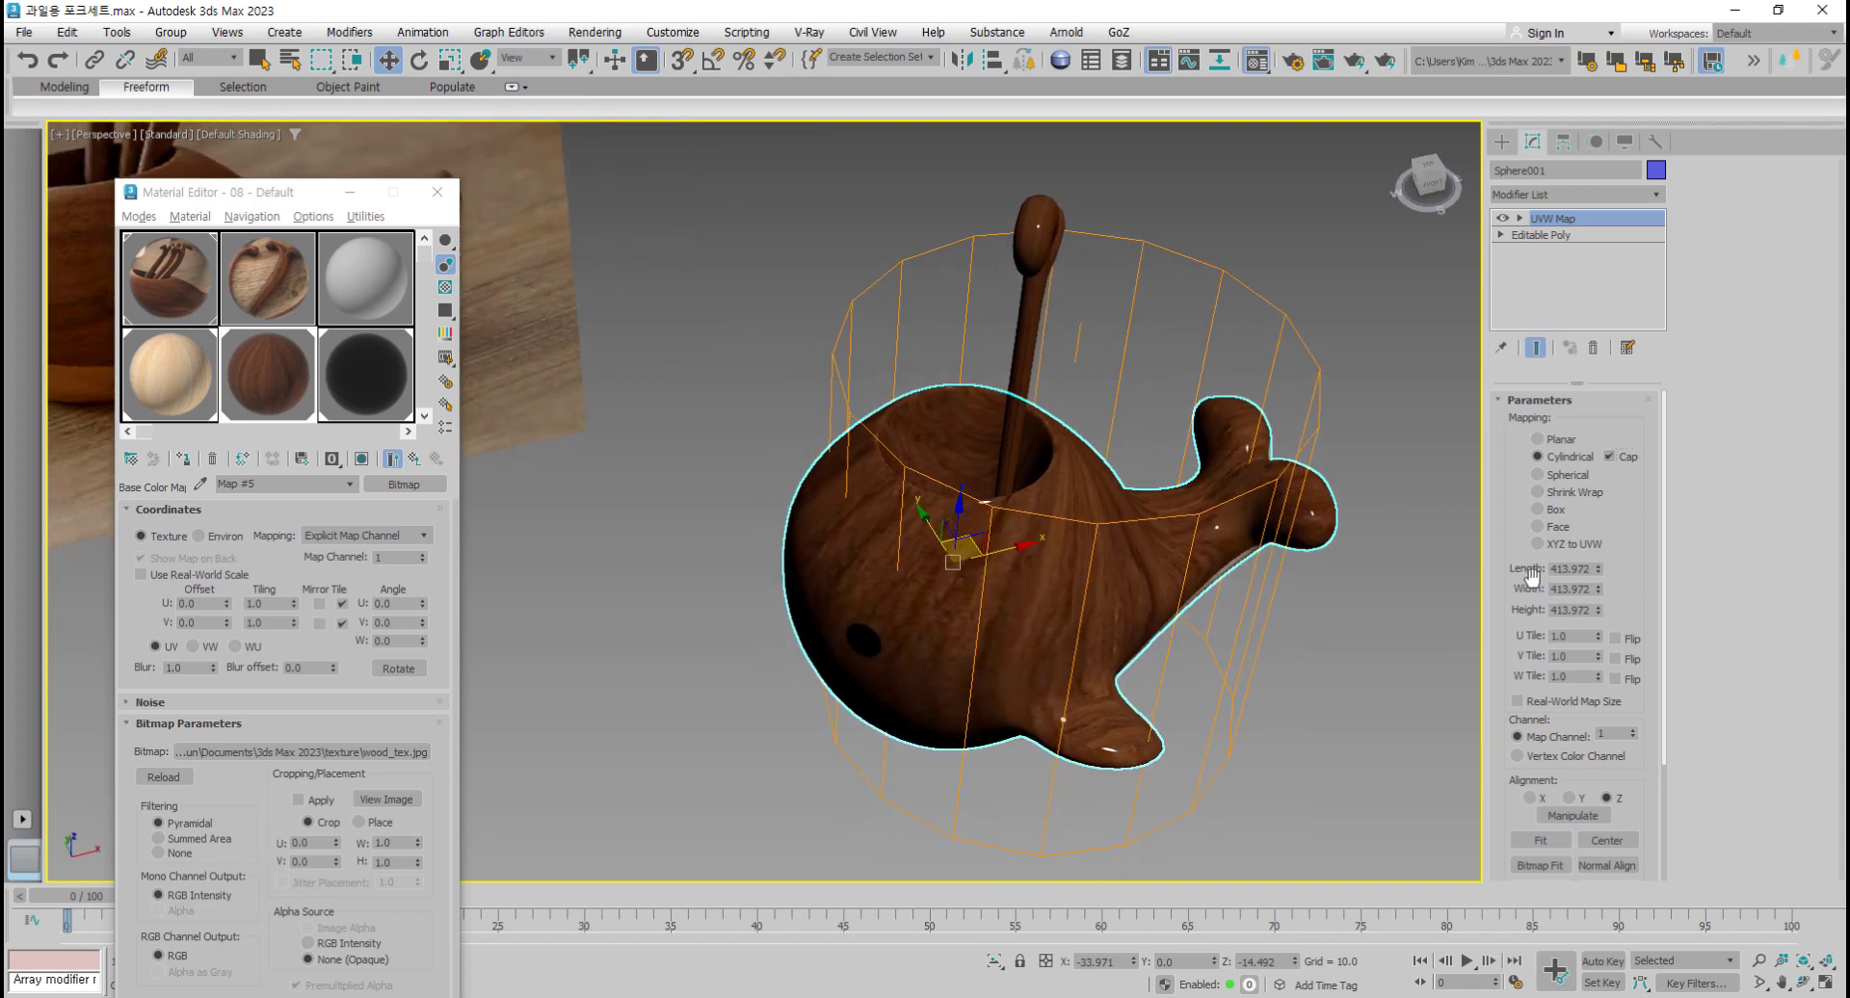
pyautogui.moveTo(1605, 569); pyautogui.dragTo(1603, 661)
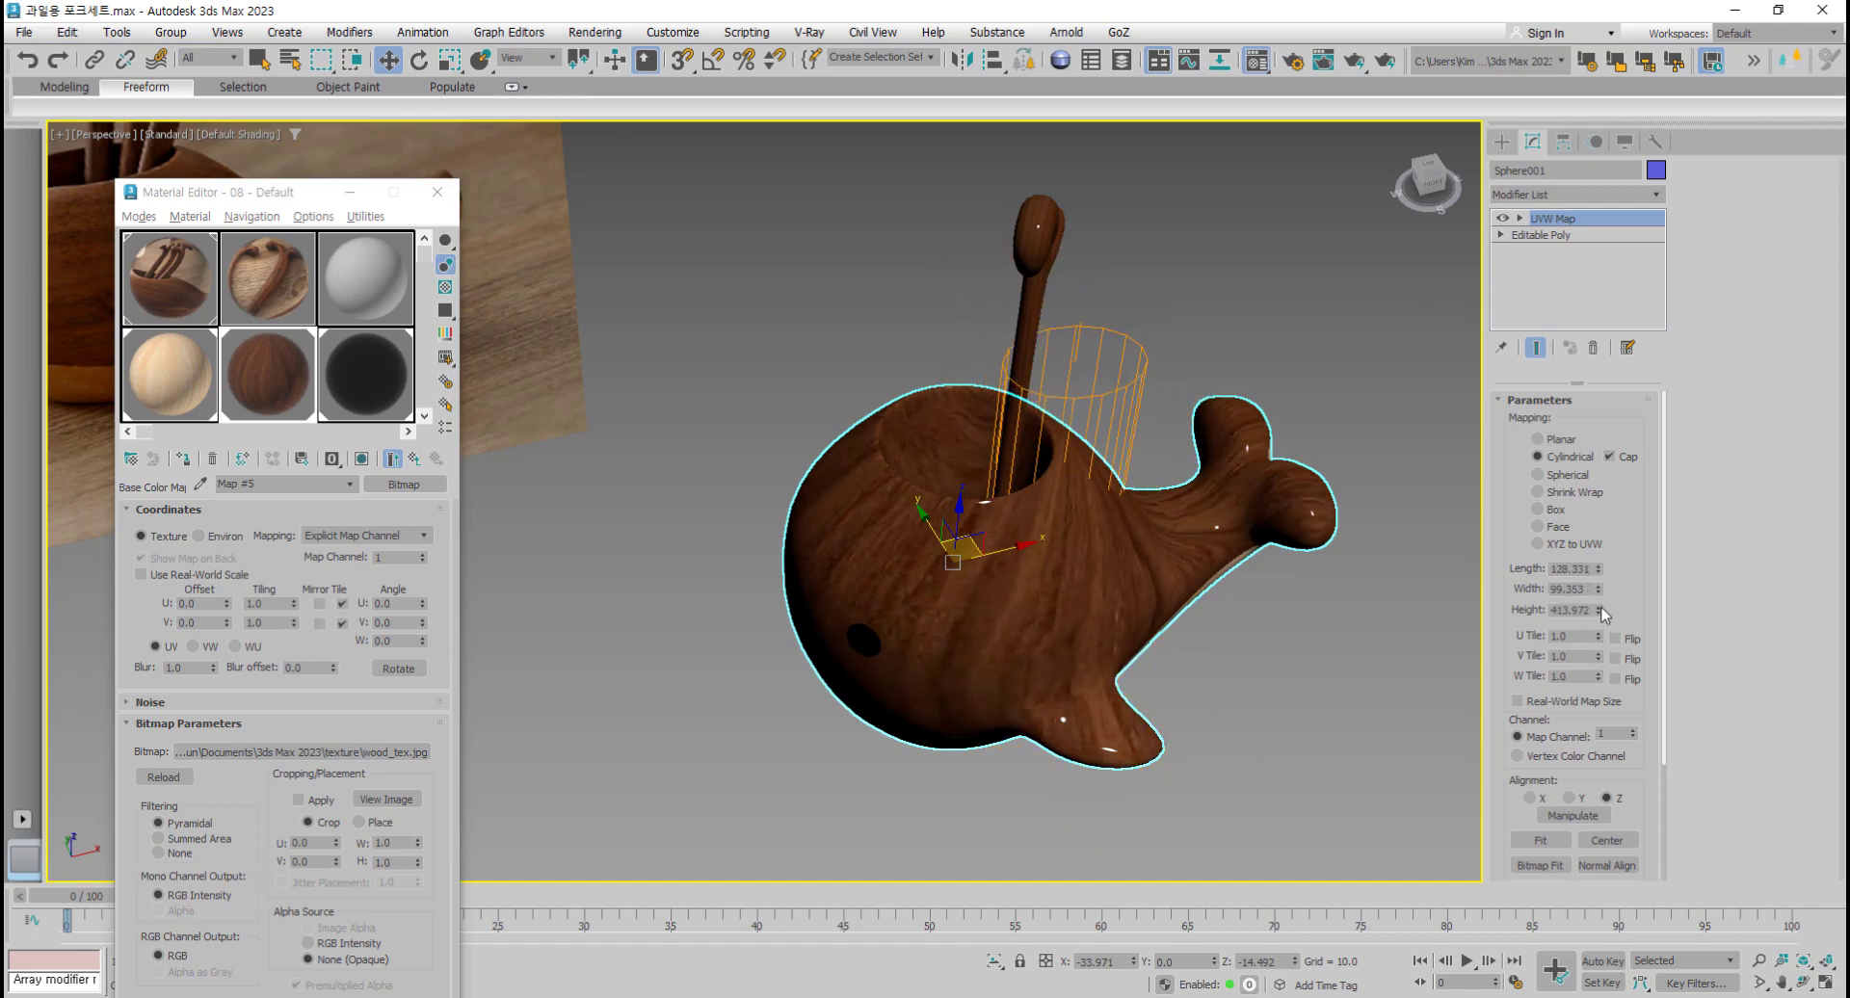
pyautogui.moveTo(1603, 593); pyautogui.dragTo(1598, 623)
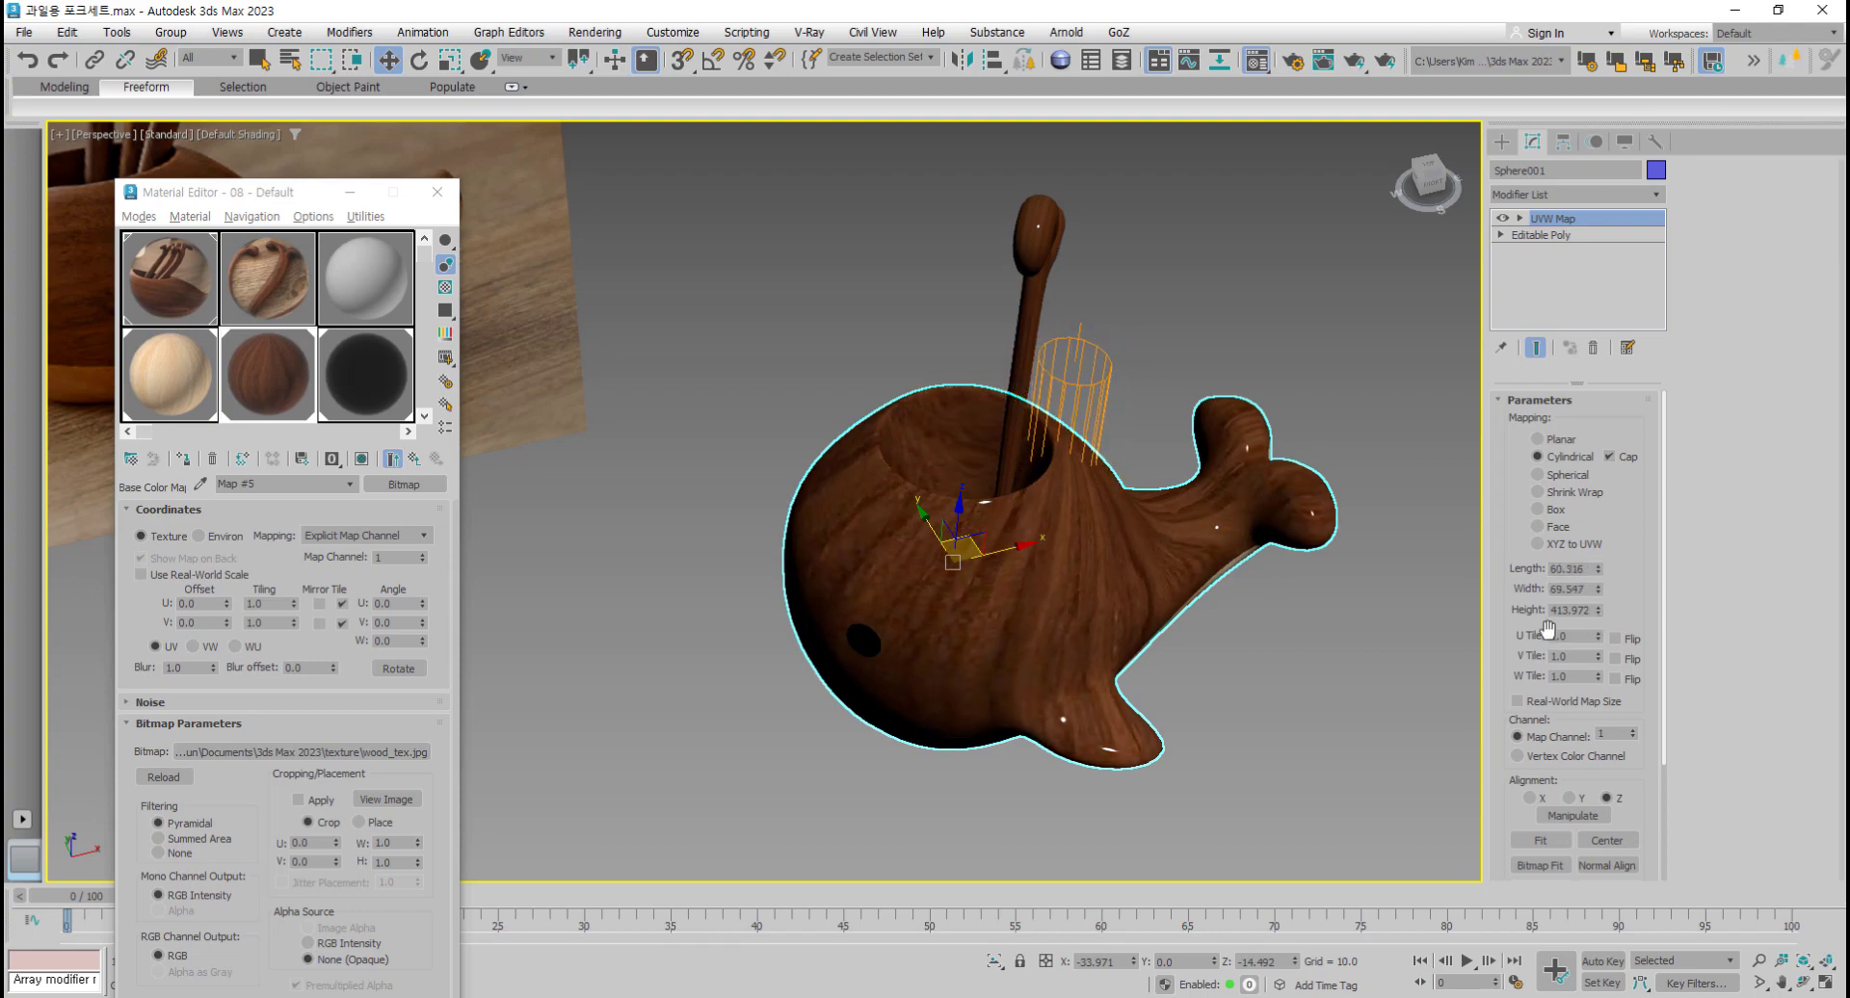
pyautogui.keyDown('alt'); pyautogui.moveTo(1329, 624); pyautogui.dragTo(1512, 501, button='middle'); pyautogui.keyUp('alt')
# Step: Switch the whale's UVW mapping to Planar and fit the gizmo to the body
pyautogui.click(1538, 440)
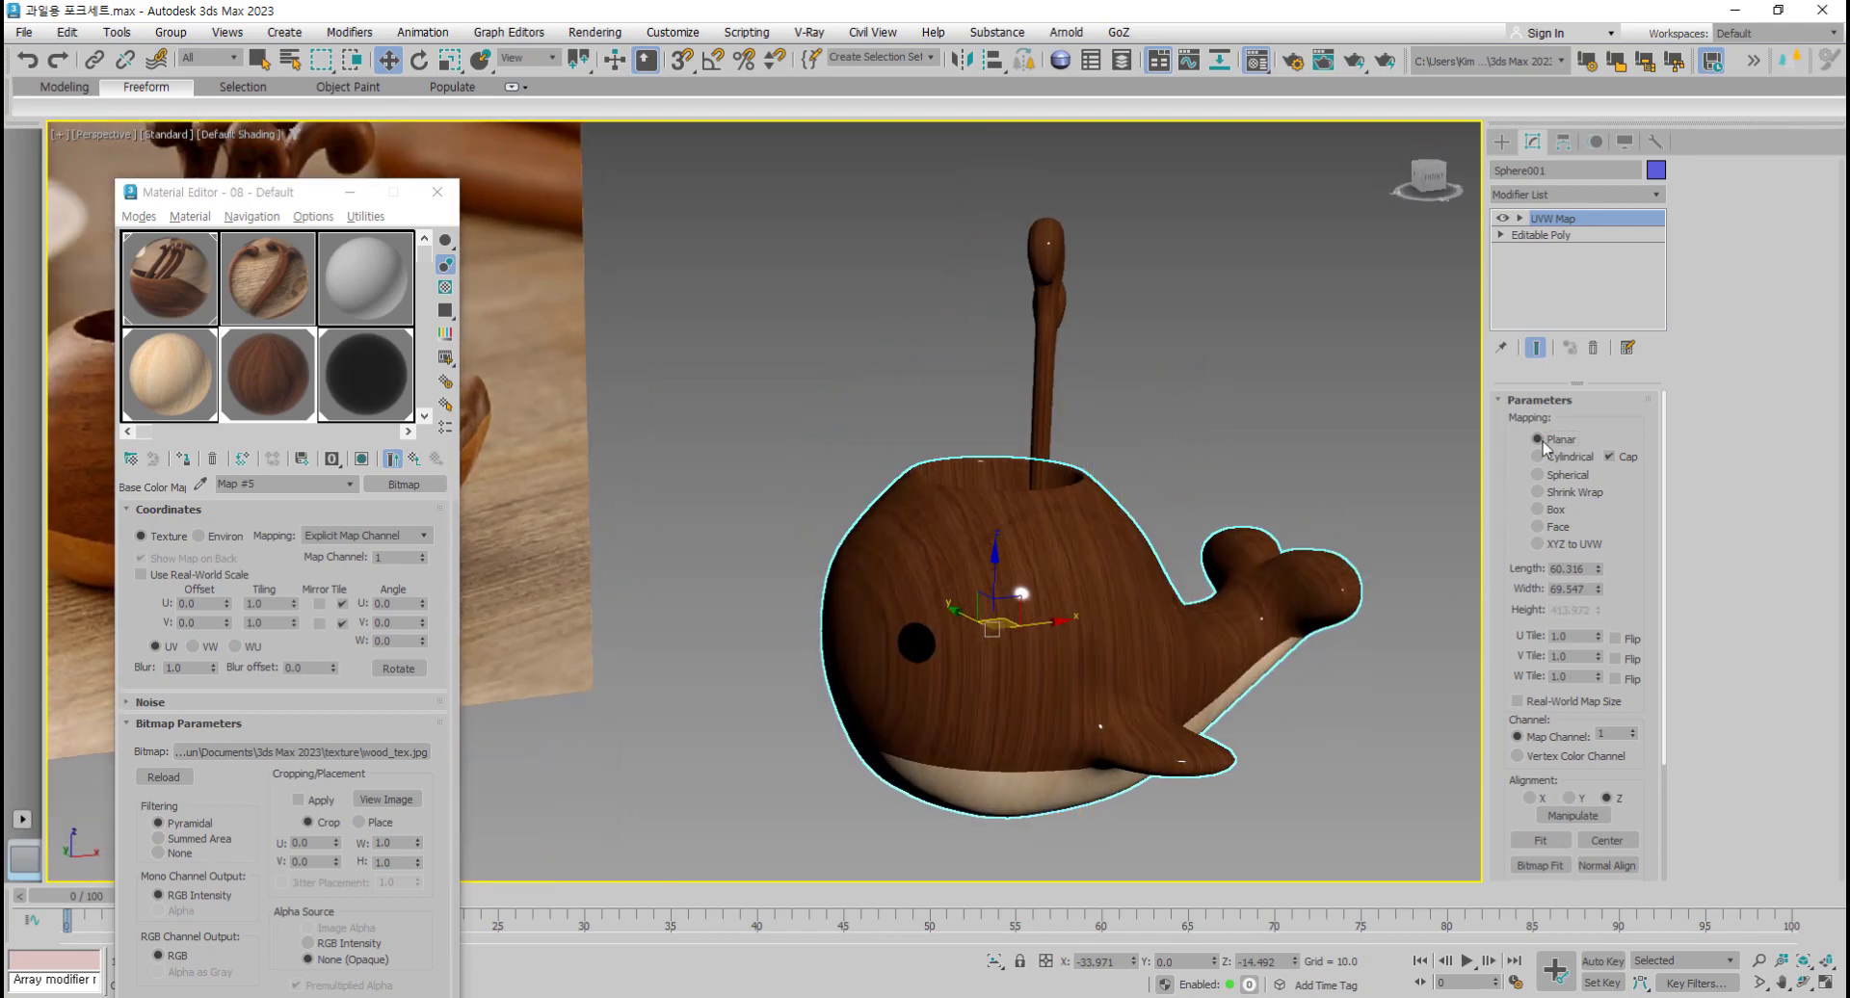
pyautogui.keyDown('alt'); pyautogui.moveTo(1437, 557); pyautogui.dragTo(1527, 717, button='middle'); pyautogui.keyUp('alt')
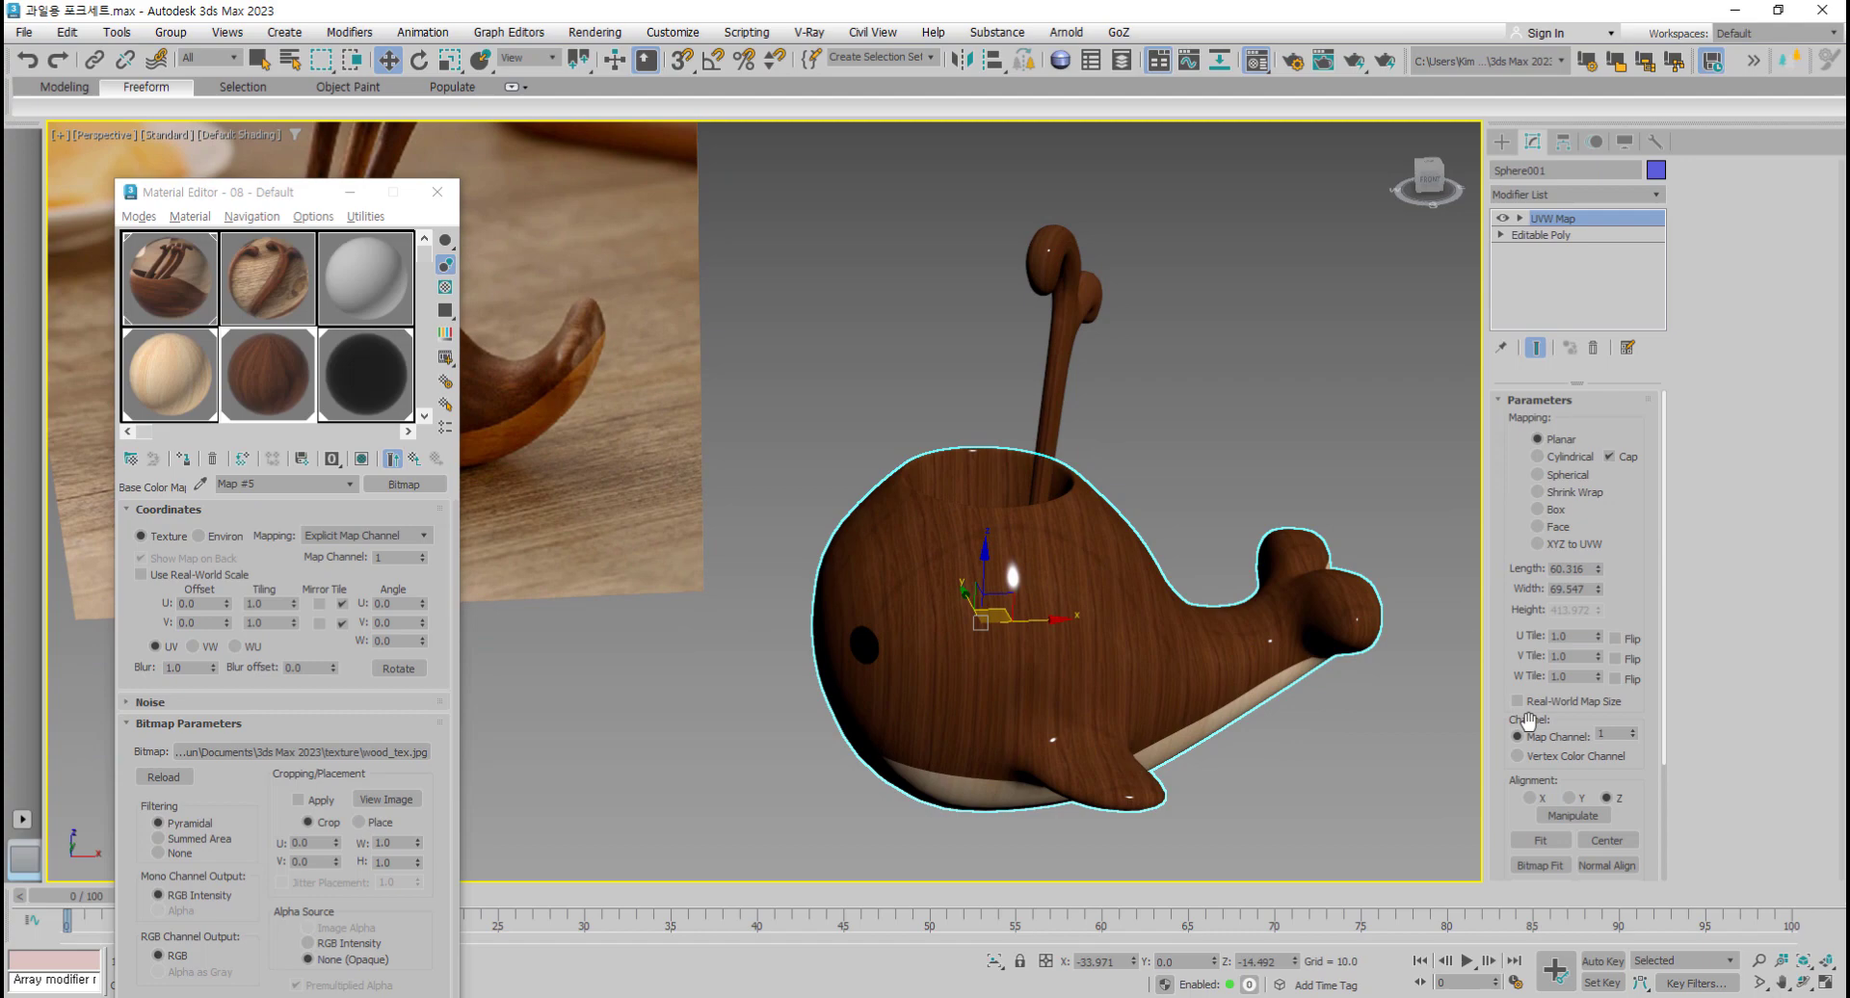
pyautogui.click(1542, 841)
pyautogui.keyDown('alt'); pyautogui.moveTo(1180, 794); pyautogui.dragTo(1188, 691, button='middle'); pyautogui.keyUp('alt')
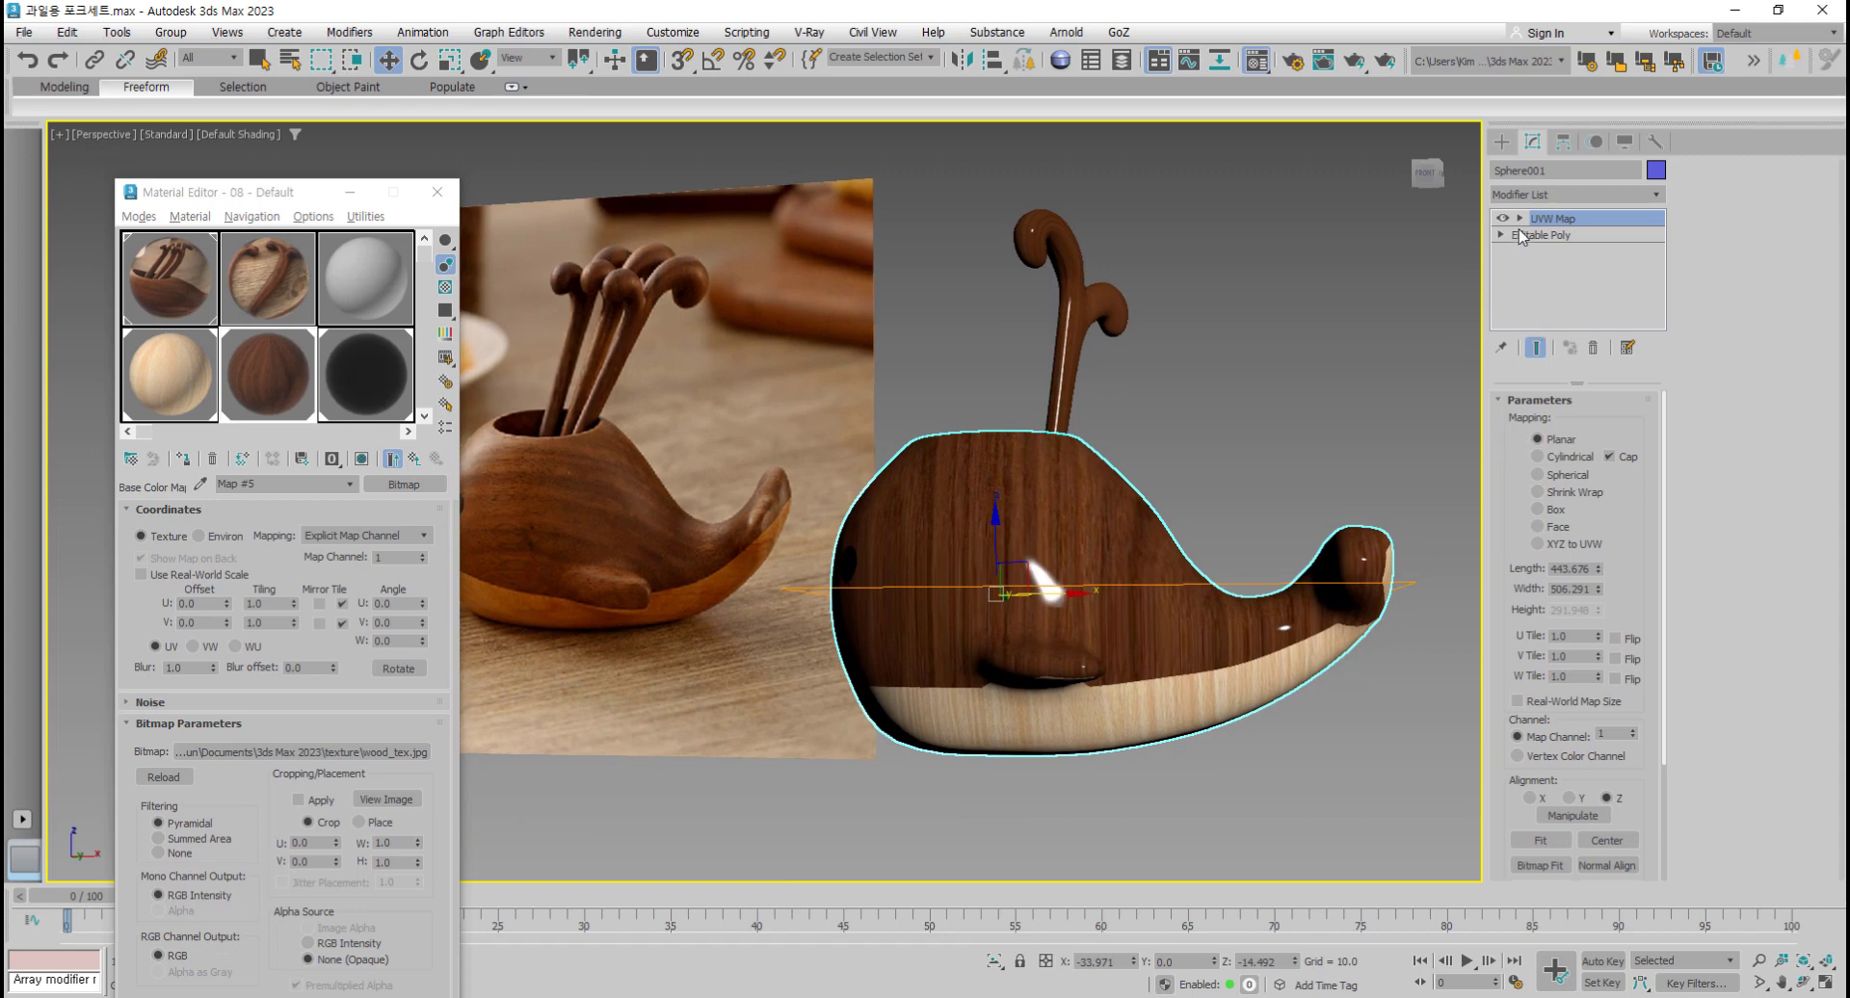
# Step: Rotate the UVW Map gizmo upright so the grain runs horizontally, and fit it to the whale again
pyautogui.click(1544, 236)
pyautogui.press('e')
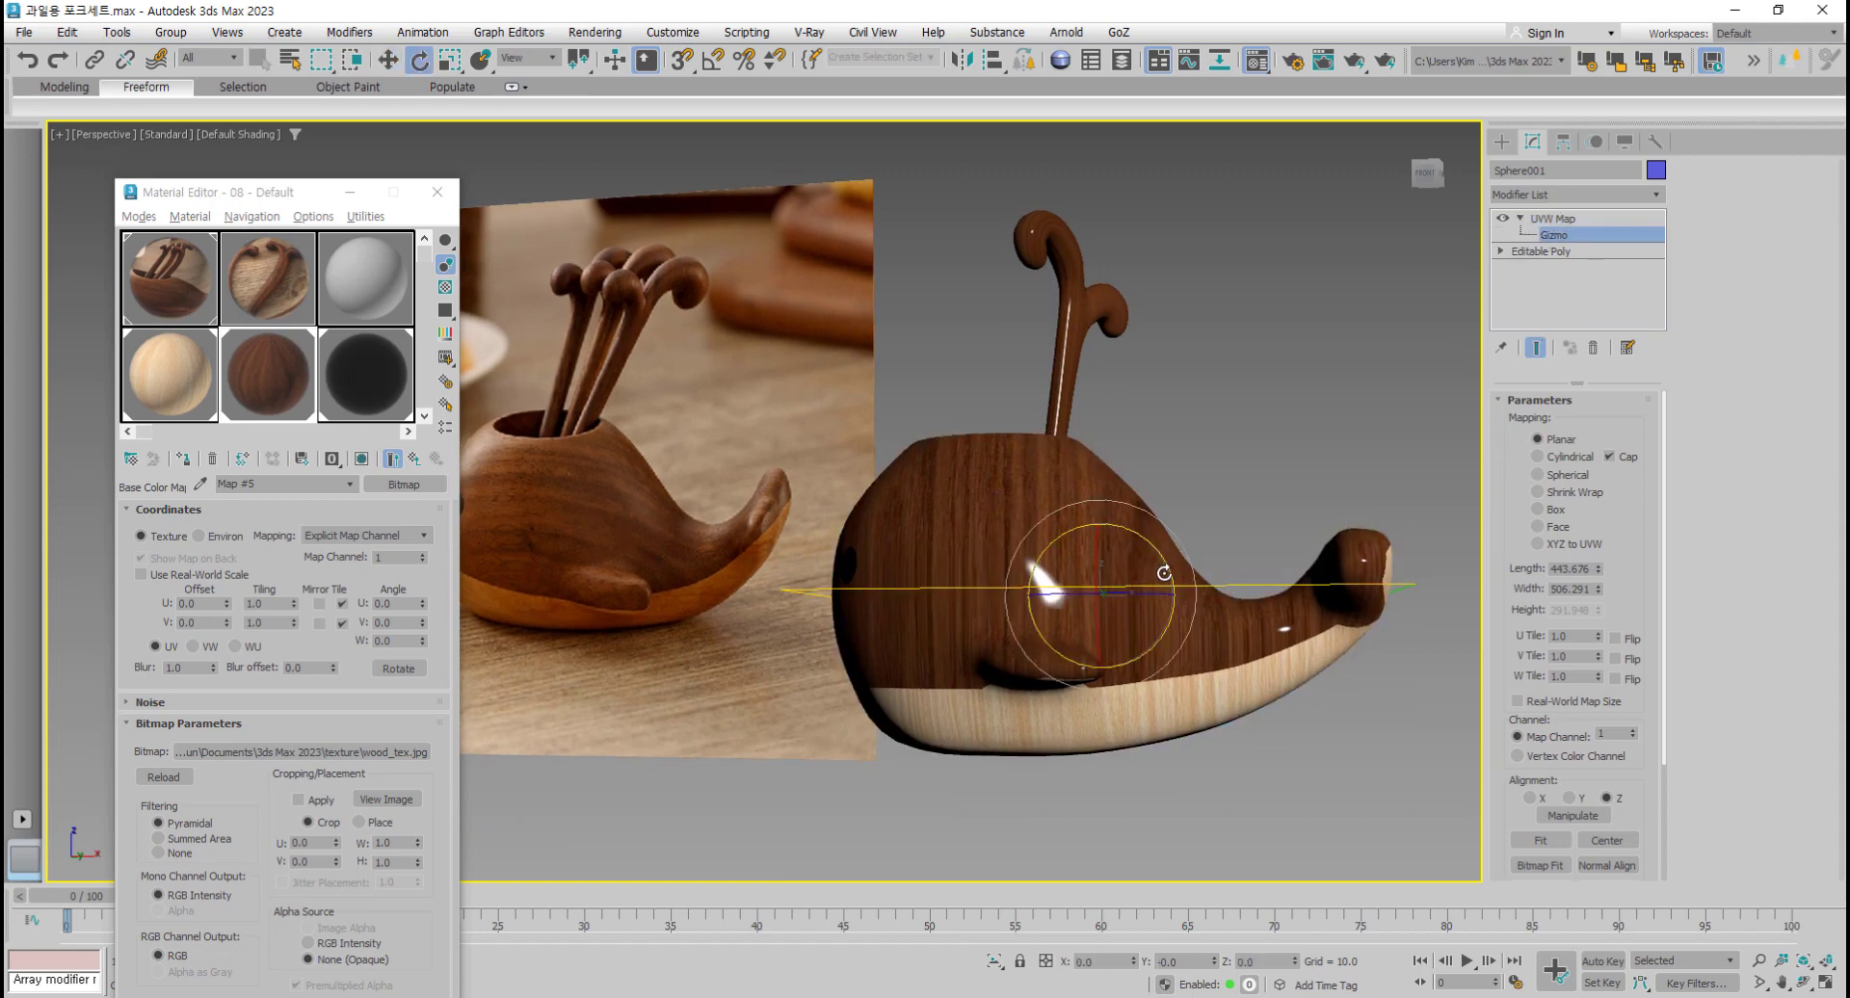
pyautogui.moveTo(1156, 546); pyautogui.dragTo(1244, 694)
pyautogui.click(1538, 841)
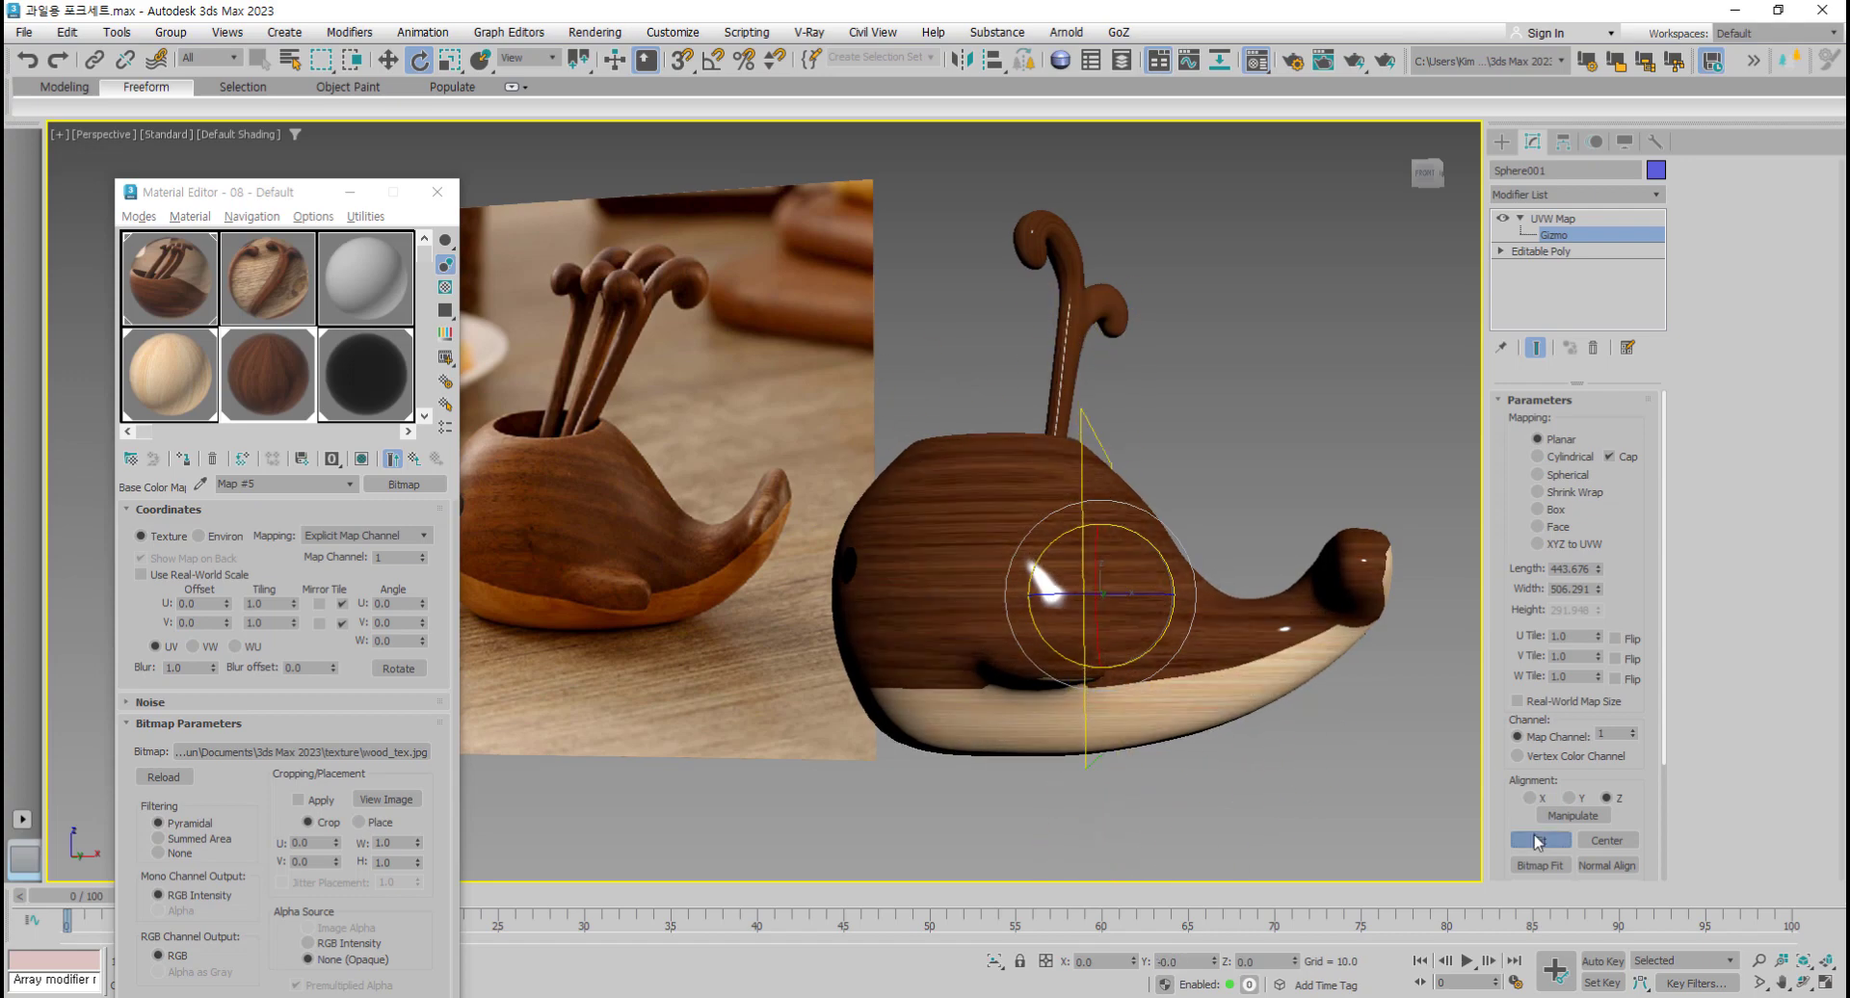
# Step: Resize the whale's planar UVW Map gizmo to about 370.6 in length and 329.8 in width
pyautogui.moveTo(1264, 757)
pyautogui.keyDown('alt'); pyautogui.mouseDown(button='middle')
pyautogui.moveTo(1441, 769)
pyautogui.moveTo(1223, 778)
pyautogui.moveTo(1238, 776)
pyautogui.mouseUp(button='middle'); pyautogui.keyUp('alt')
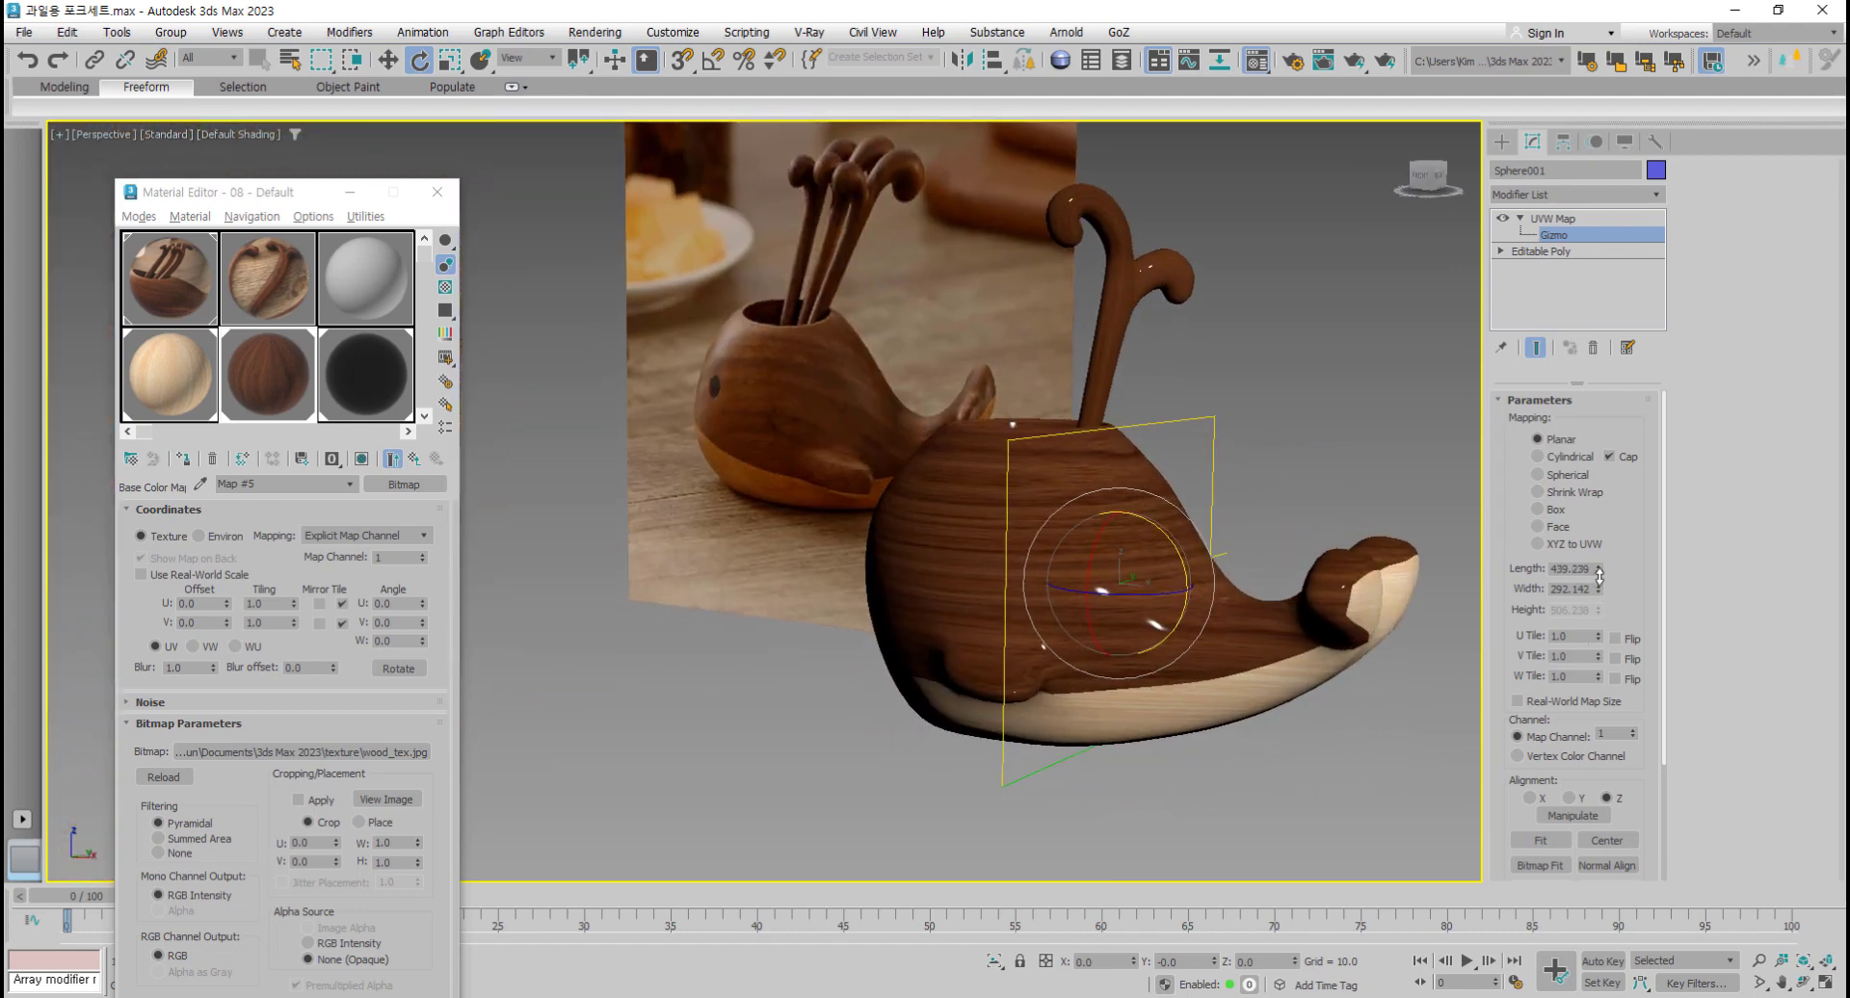
pyautogui.moveTo(1601, 589); pyautogui.dragTo(1622, 531)
pyautogui.keyDown('alt'); pyautogui.moveTo(1071, 609); pyautogui.dragTo(1262, 607, button='middle'); pyautogui.keyUp('alt')
pyautogui.scroll(3, 1163, 602)
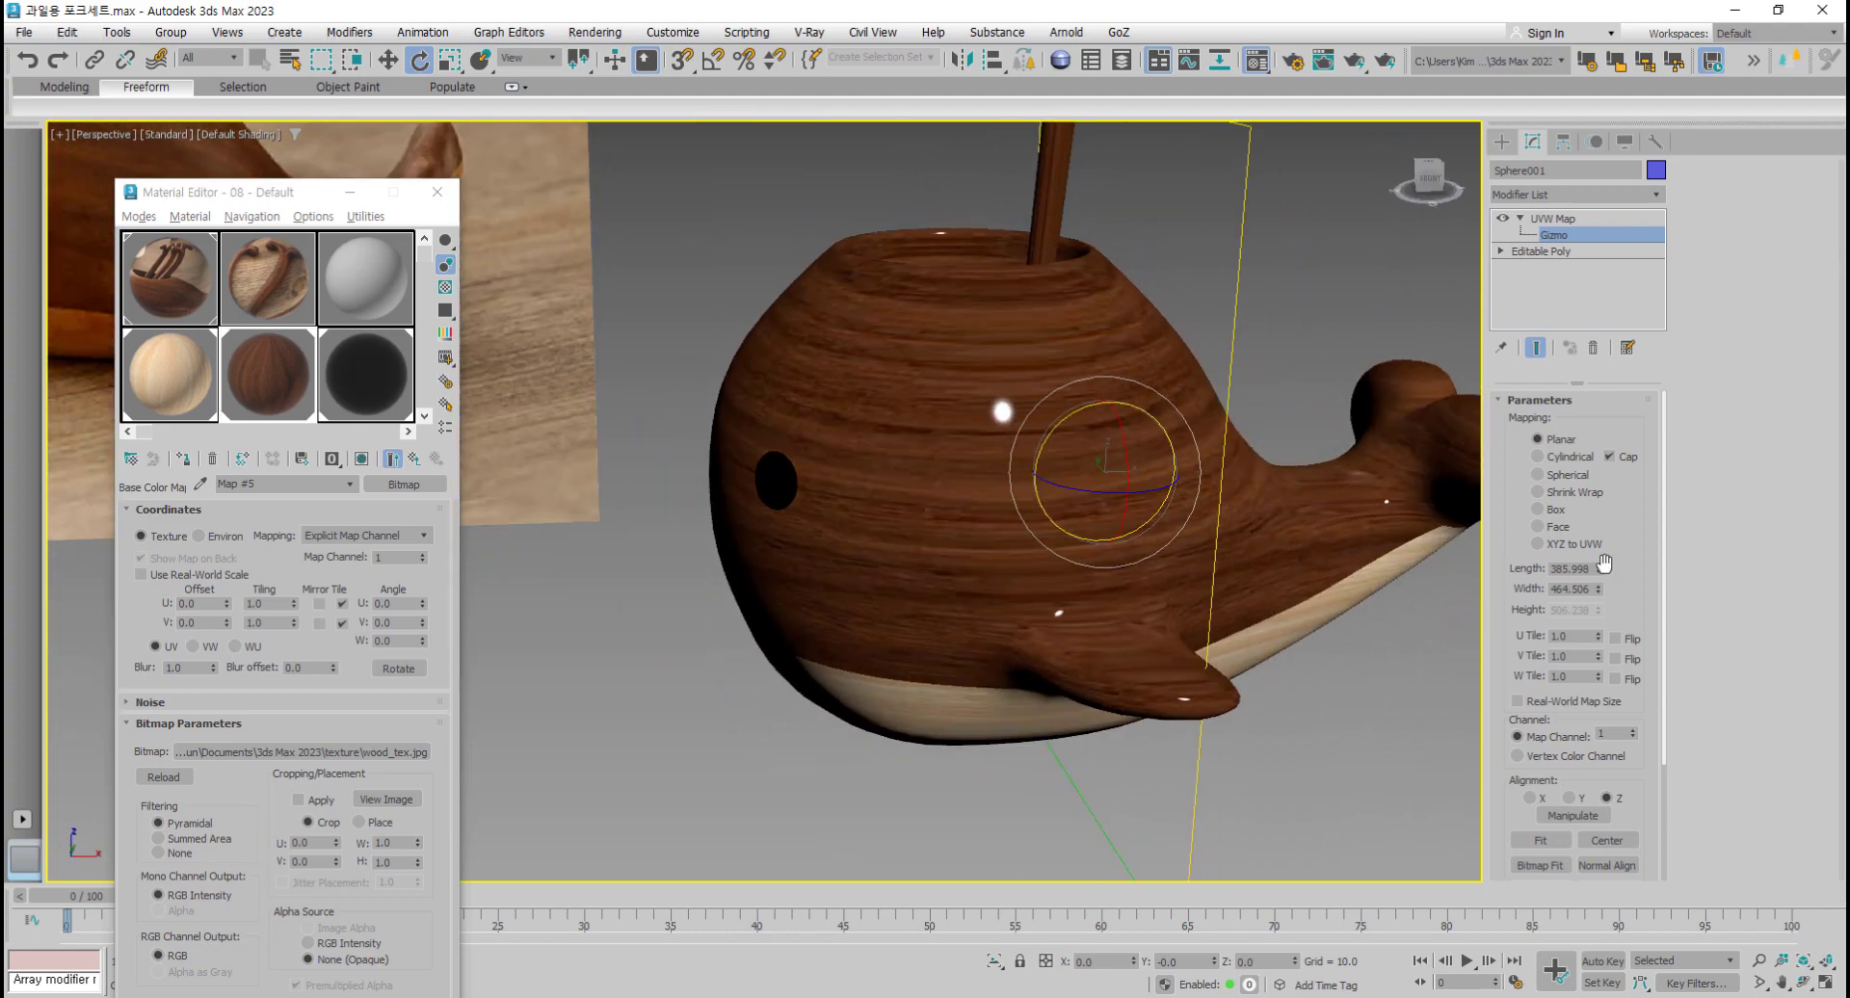
pyautogui.moveTo(1606, 590); pyautogui.dragTo(1599, 574)
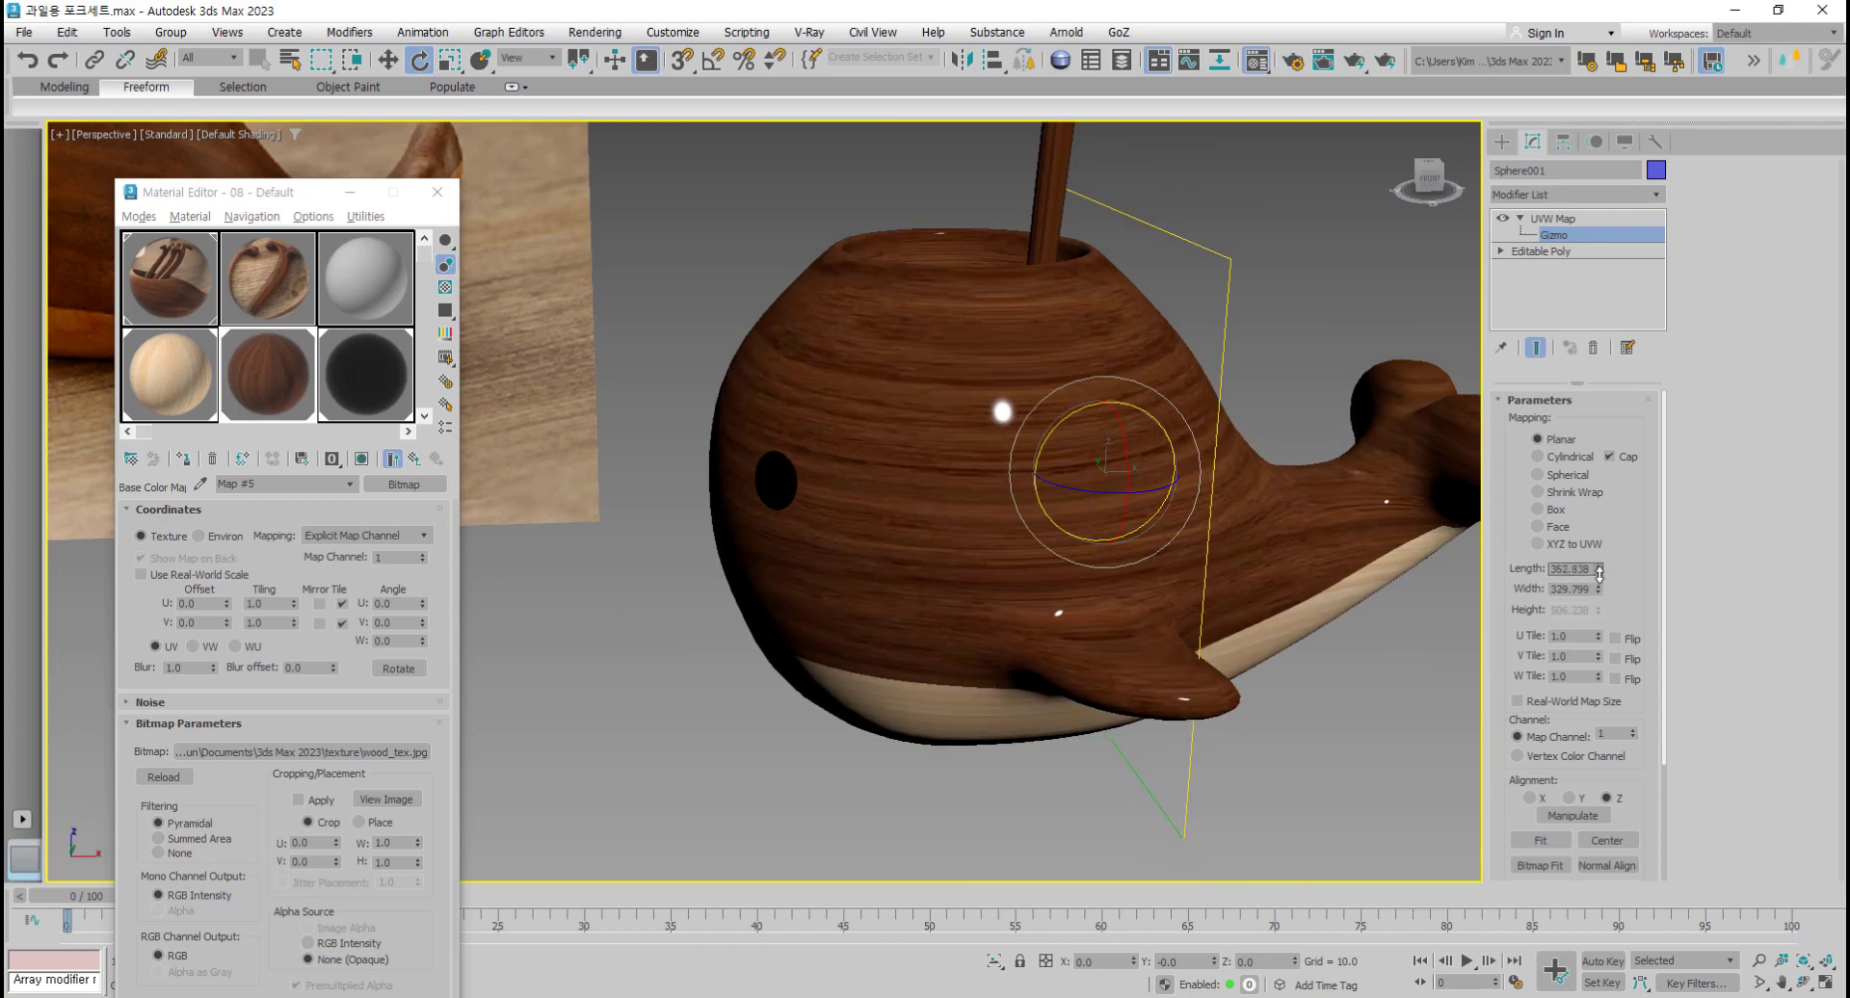
pyautogui.keyDown('alt'); pyautogui.moveTo(1160, 567); pyautogui.dragTo(1296, 532, button='middle'); pyautogui.keyUp('alt')
pyautogui.keyDown('alt'); pyautogui.moveTo(1170, 454); pyautogui.dragTo(1164, 524, button='middle'); pyautogui.keyUp('alt')
pyautogui.moveTo(1155, 445); pyautogui.dragTo(1184, 513)
pyautogui.moveTo(1185, 513); pyautogui.dragTo(1155, 578, button='middle')
pyautogui.scroll(-3, 1281, 697)
pyautogui.scroll(6, 1223, 569)
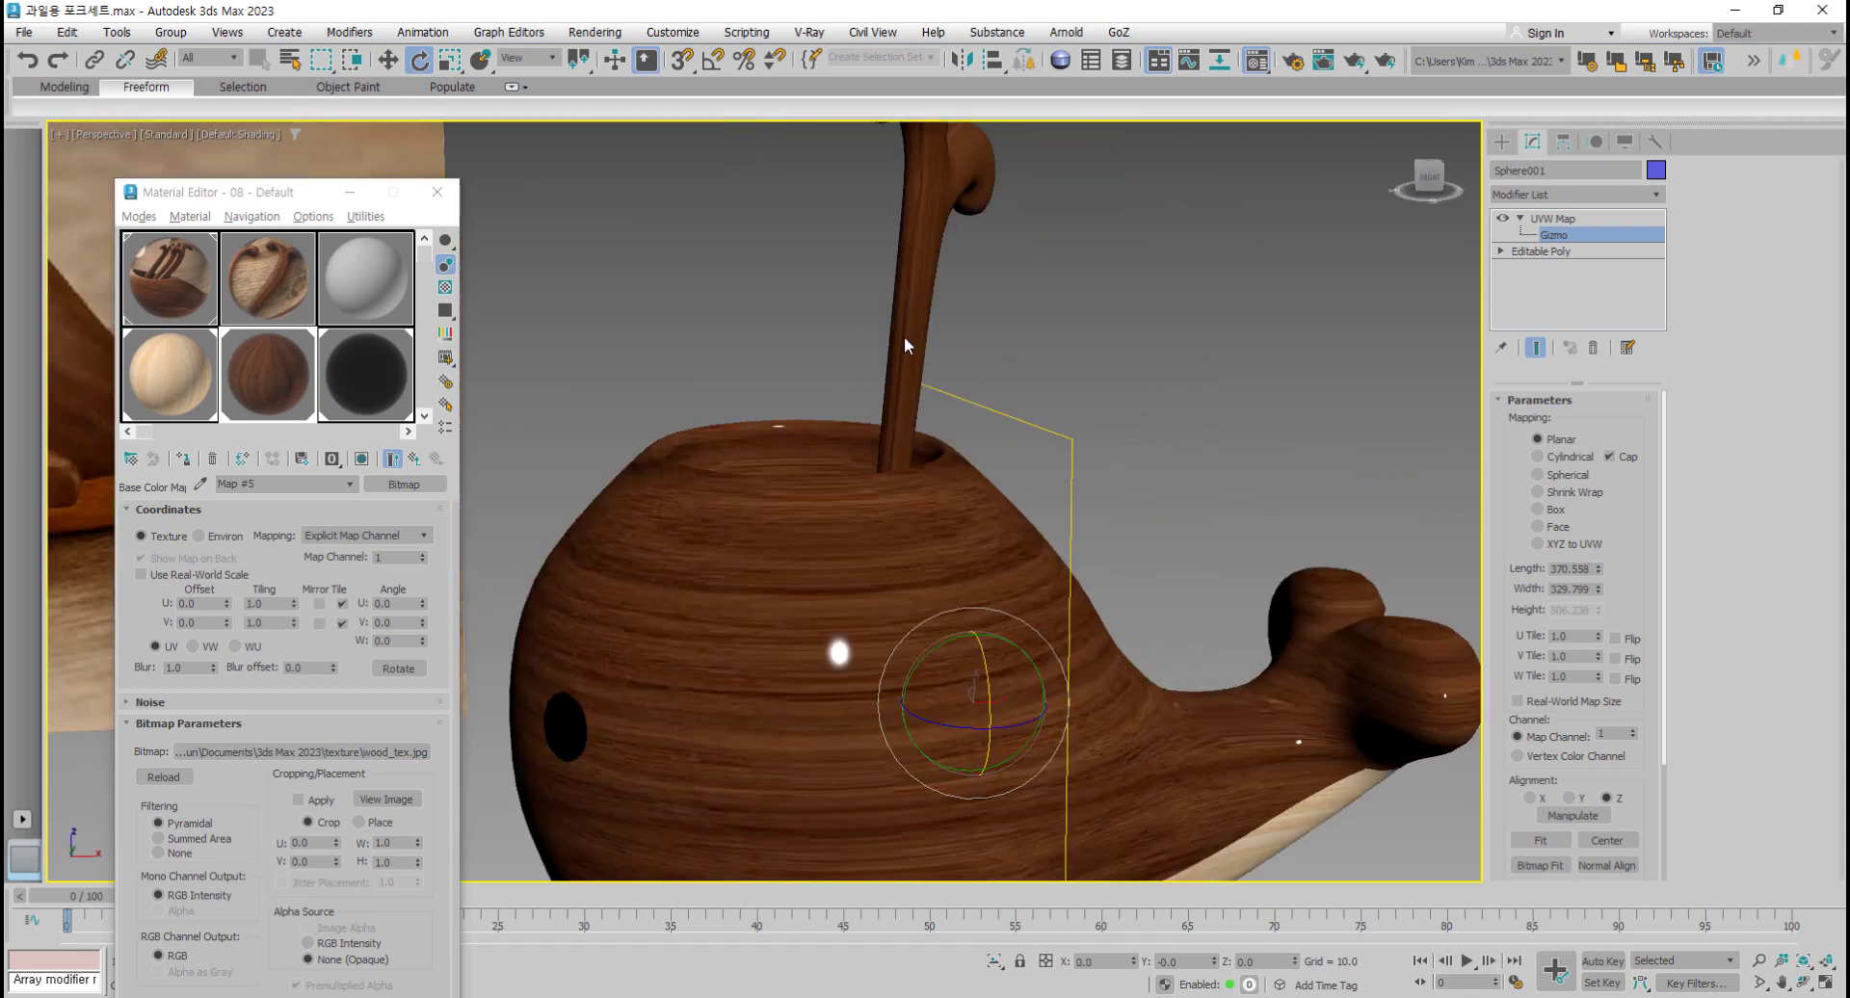
pyautogui.click(1561, 220)
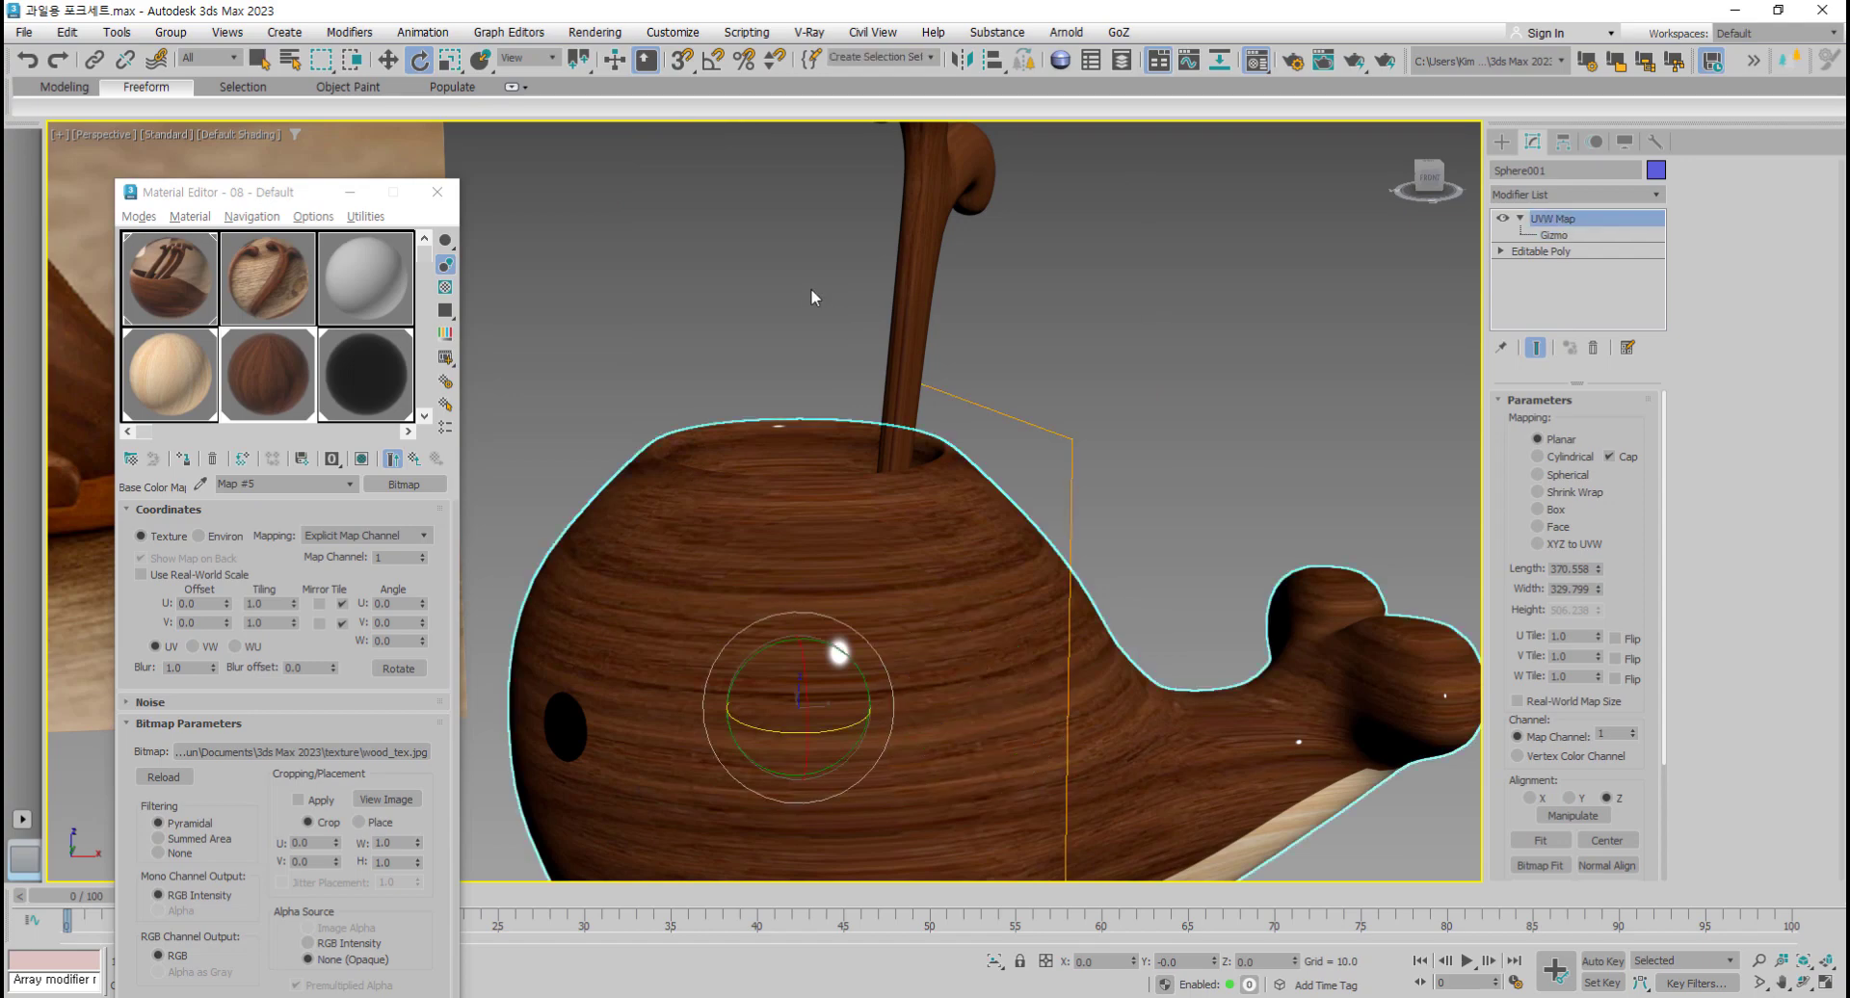
# Step: Add a UVW Map modifier to the fork standing in the whale holder
pyautogui.click(916, 281)
pyautogui.keyDown('alt'); pyautogui.moveTo(916, 280); pyautogui.dragTo(888, 500, button='middle'); pyautogui.keyUp('alt')
pyautogui.scroll(4, 984, 470)
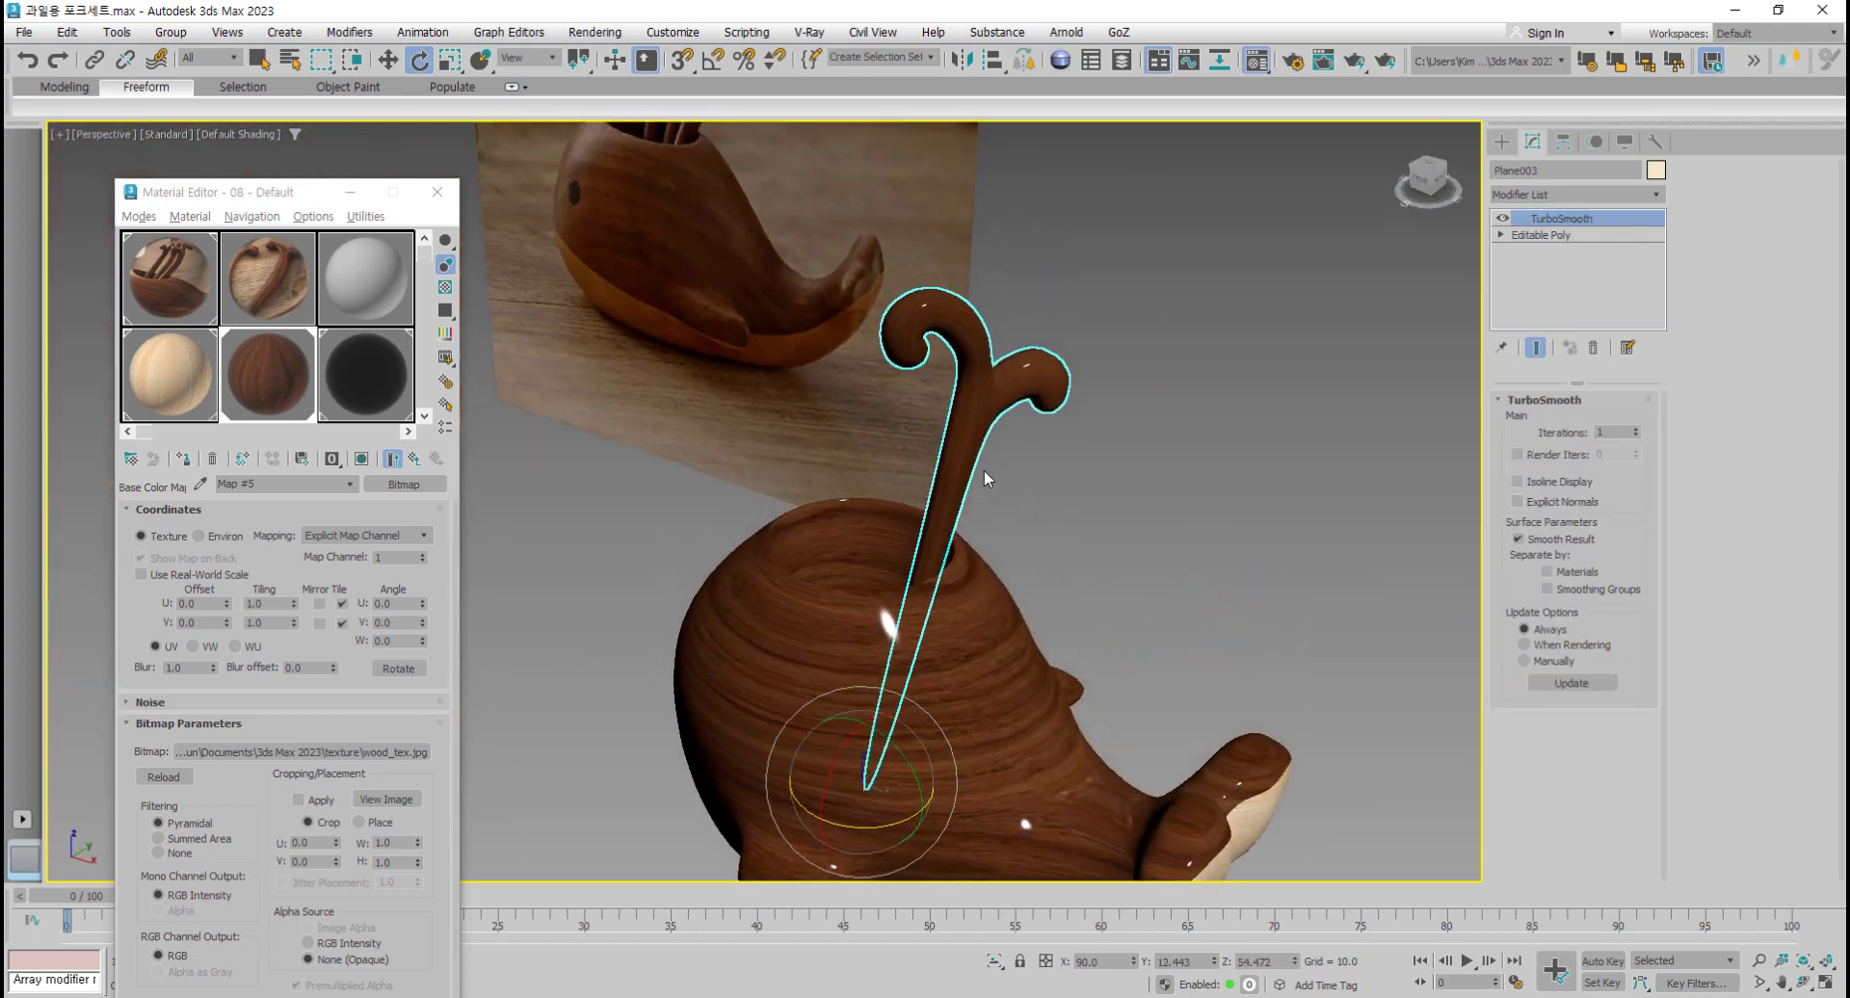
pyautogui.click(1657, 195)
pyautogui.moveTo(1658, 243); pyautogui.dragTo(1672, 727)
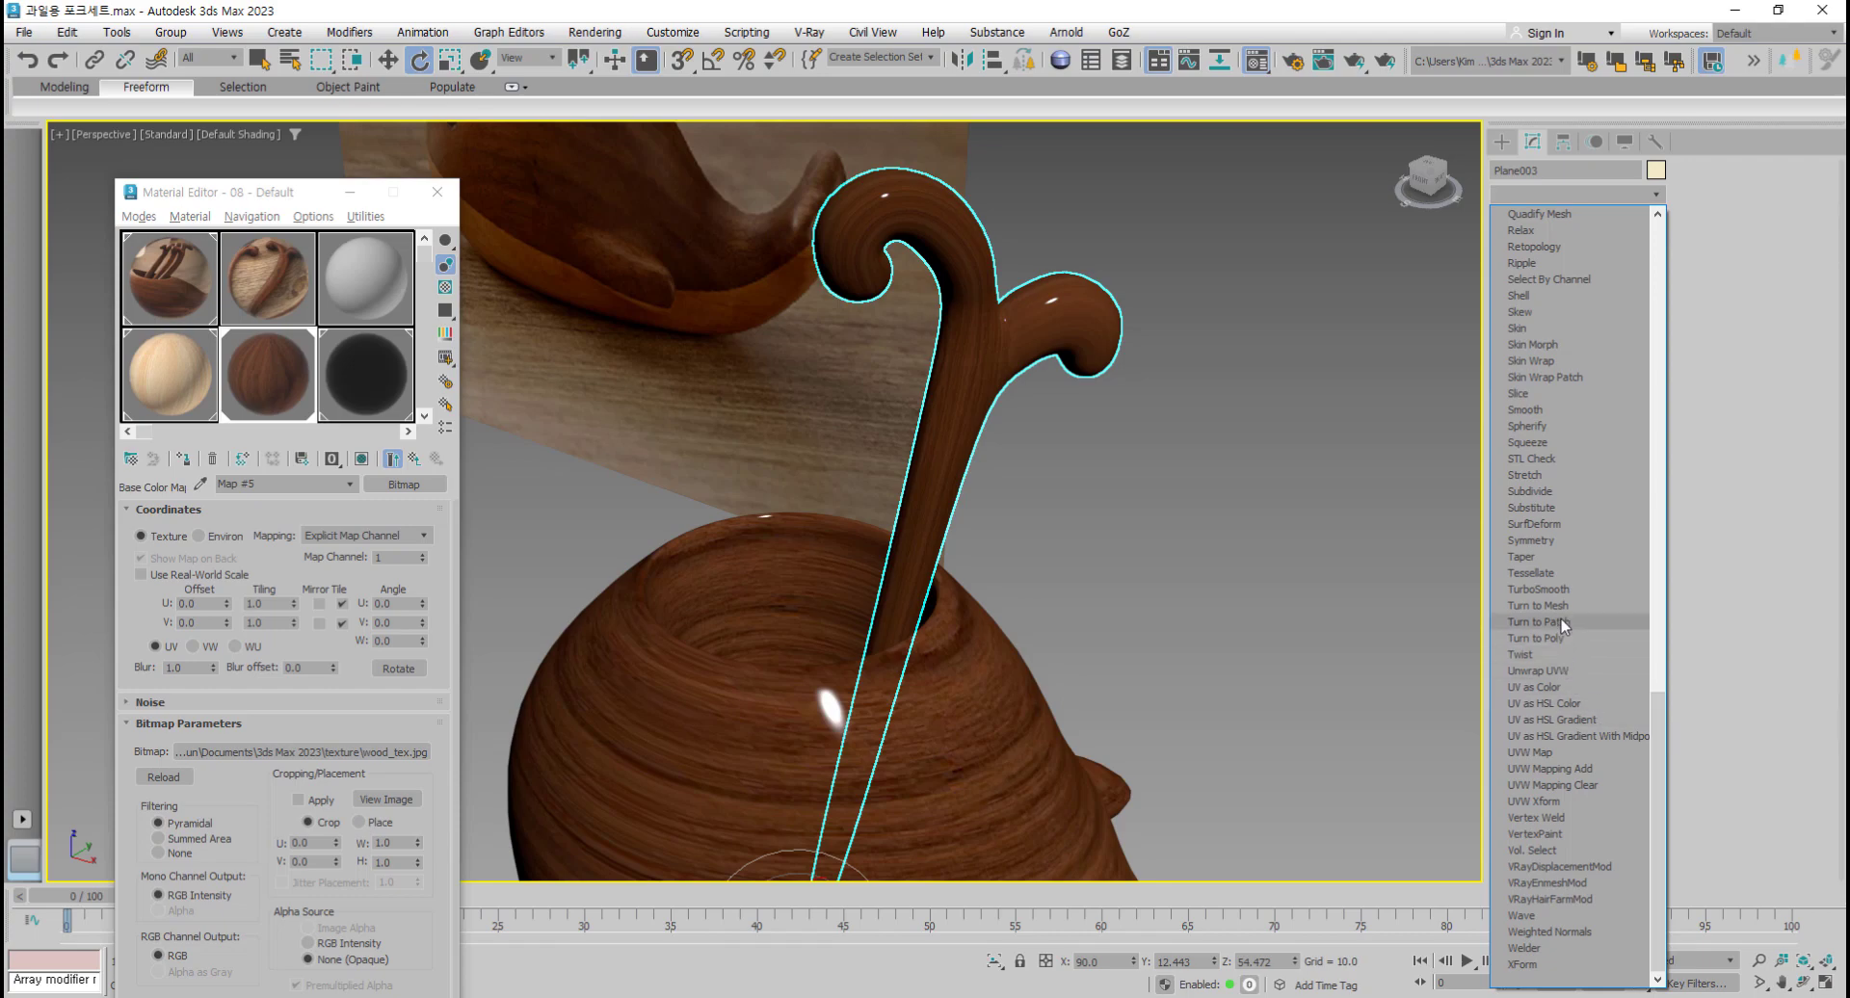
pyautogui.click(1563, 751)
pyautogui.keyDown('alt'); pyautogui.moveTo(1171, 643); pyautogui.dragTo(1416, 631, button='middle'); pyautogui.keyUp('alt')
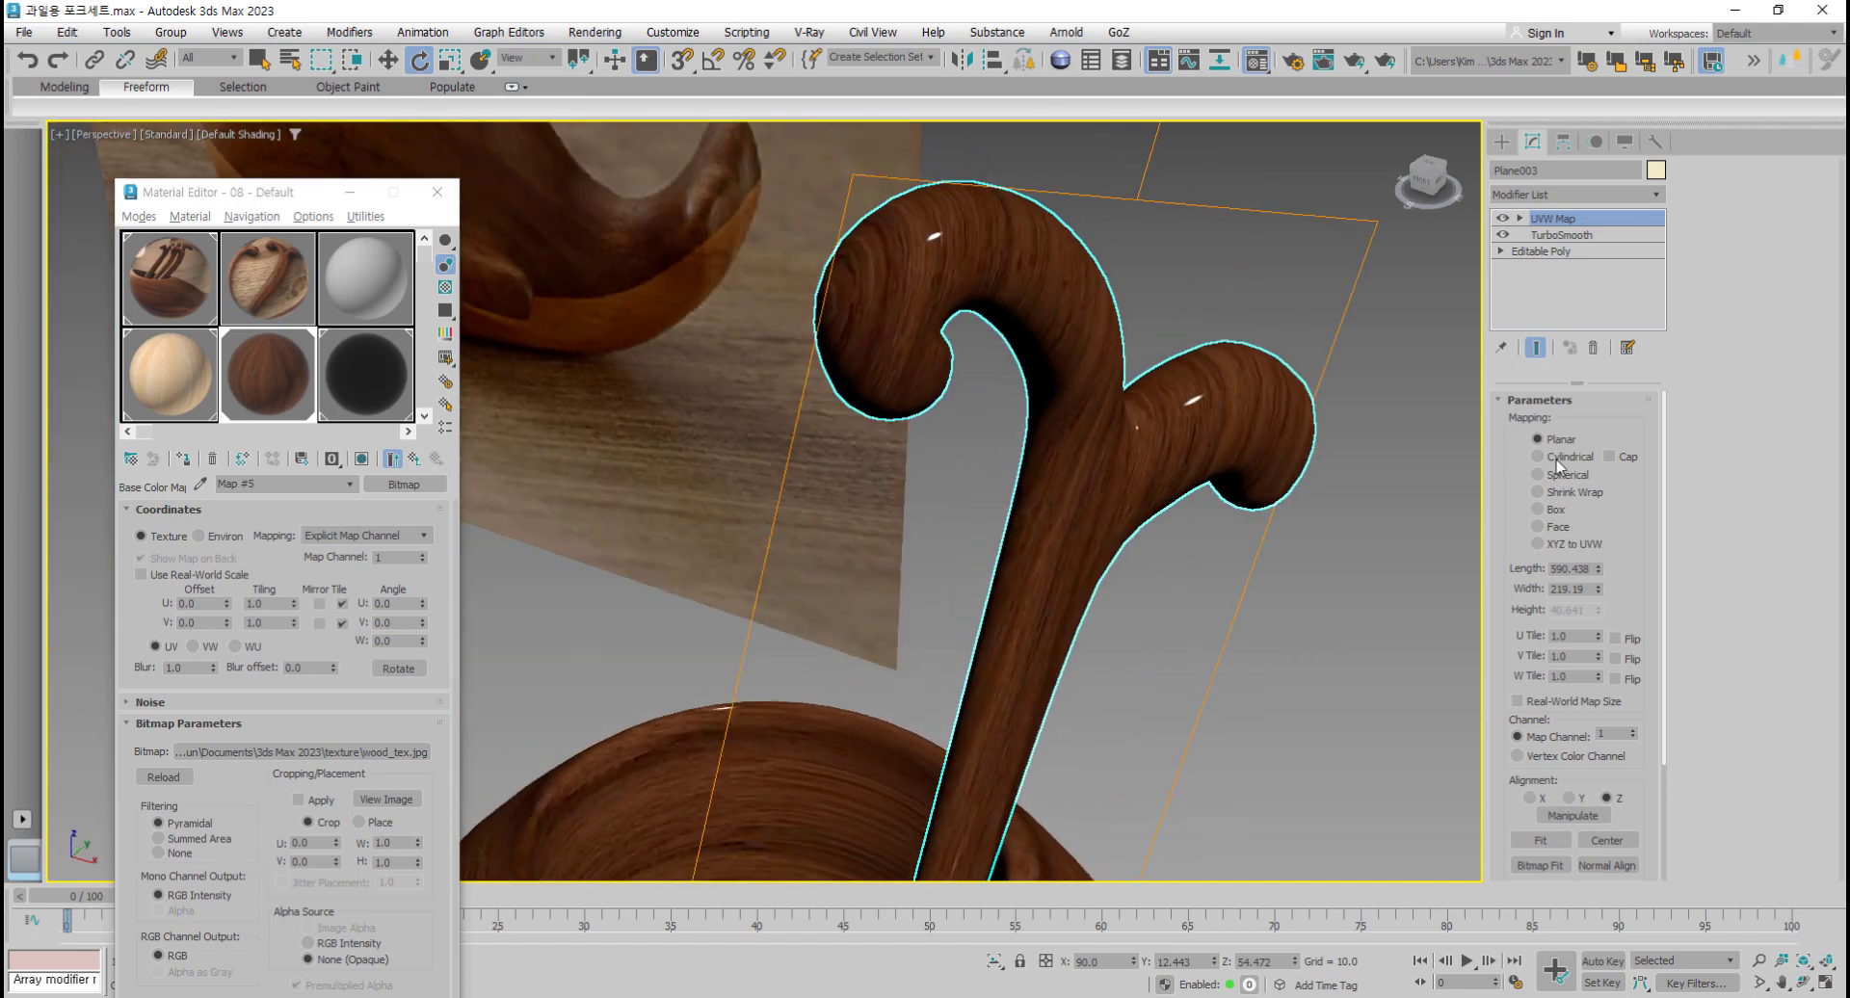
# Step: Try Cylindrical mapping on the fork with Y and X alignment, fitting the gizmo to compare the grain
pyautogui.click(1539, 457)
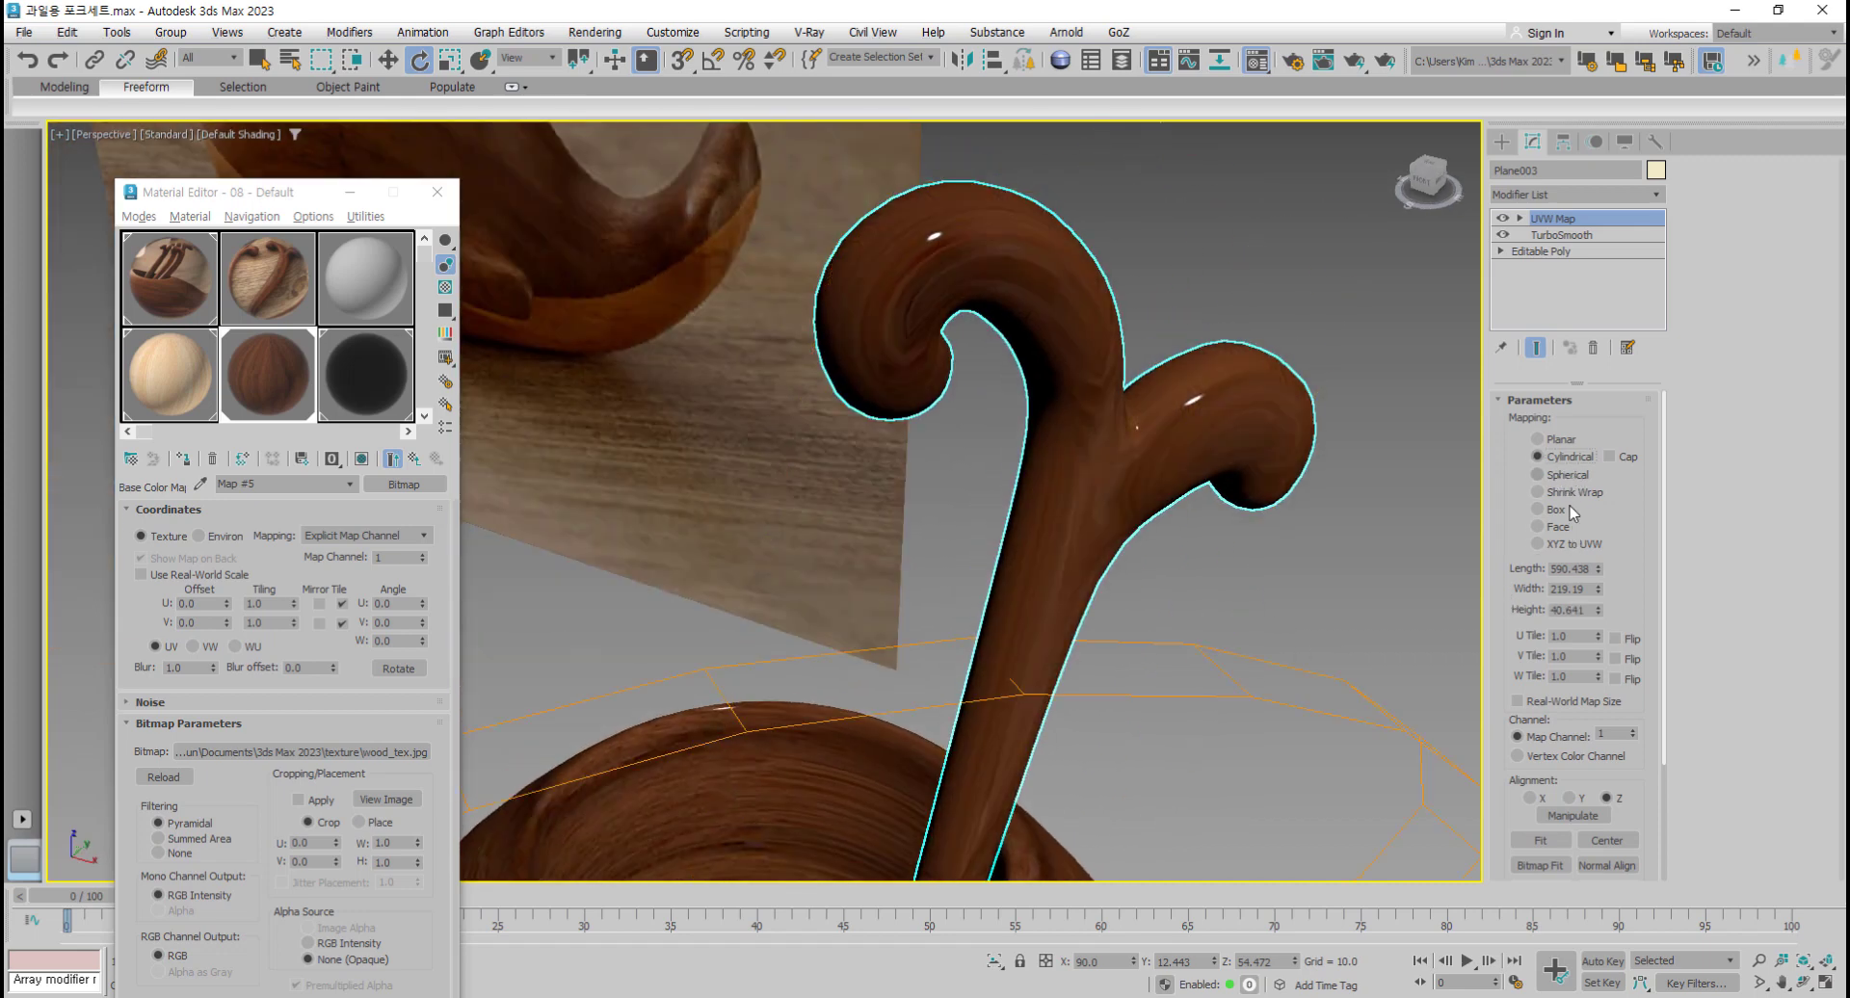
pyautogui.click(1535, 838)
pyautogui.moveTo(1169, 681); pyautogui.dragTo(1200, 641, button='middle')
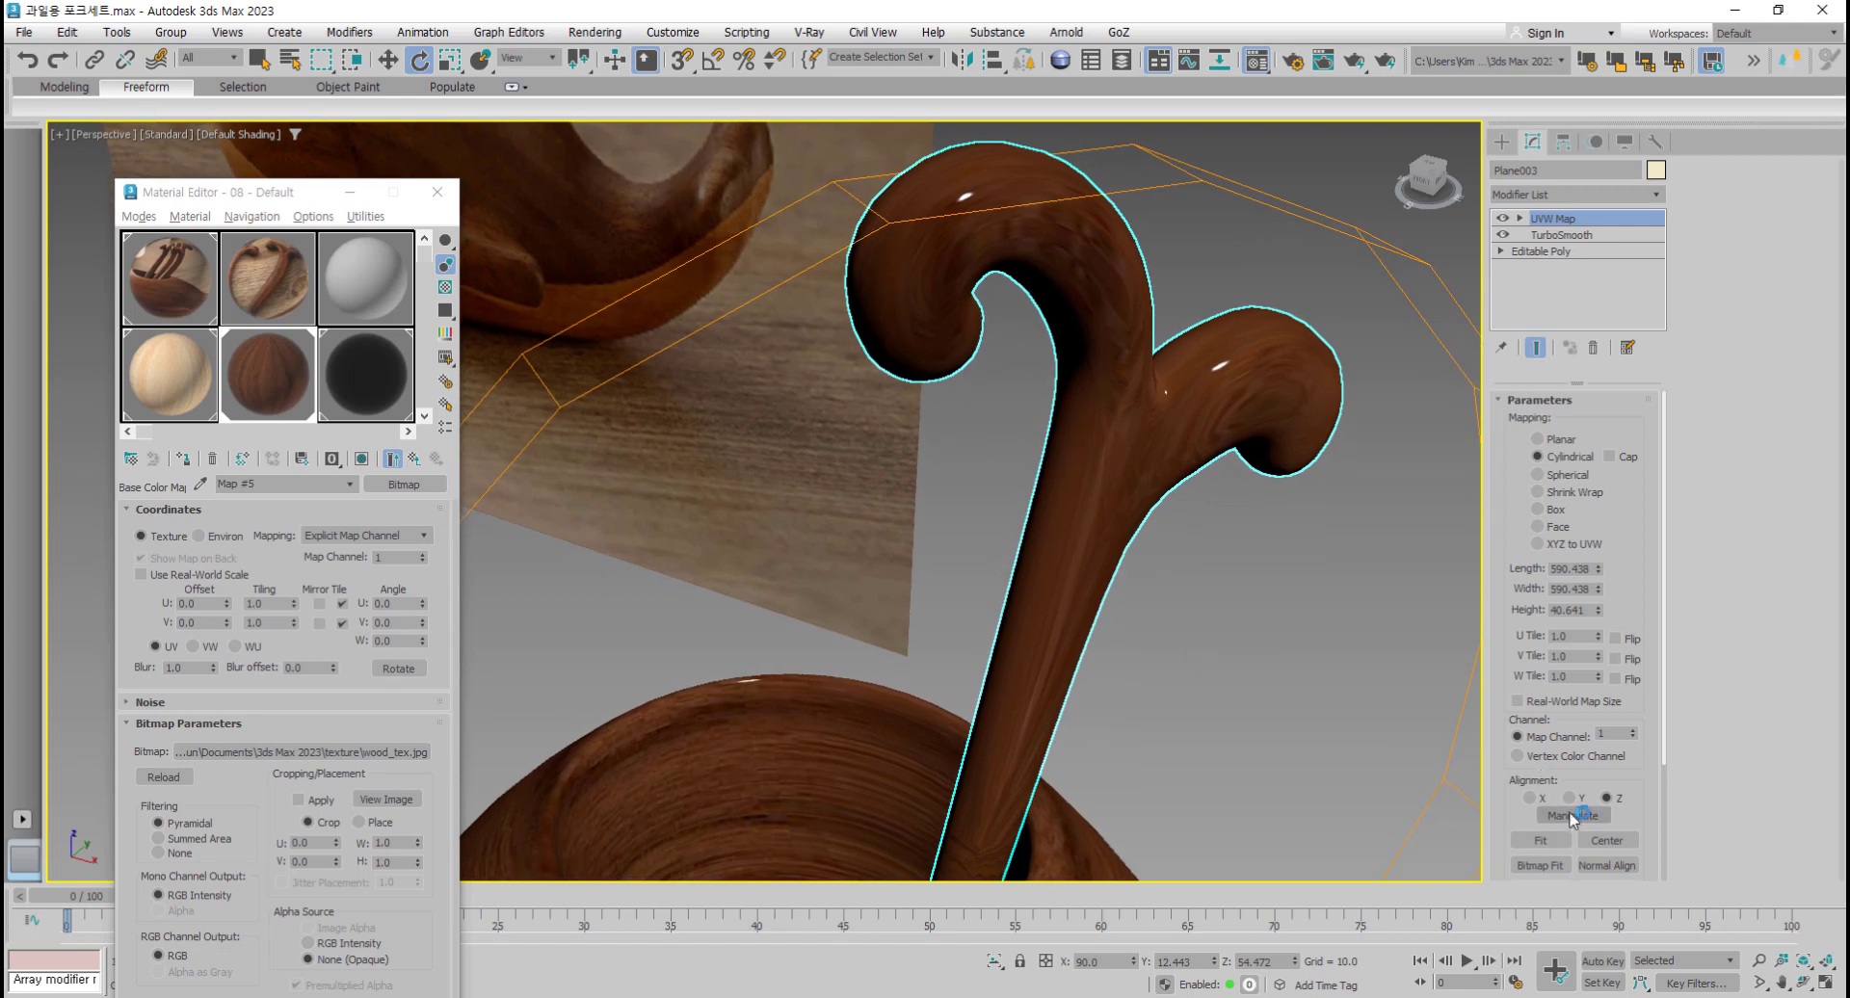
pyautogui.click(1568, 799)
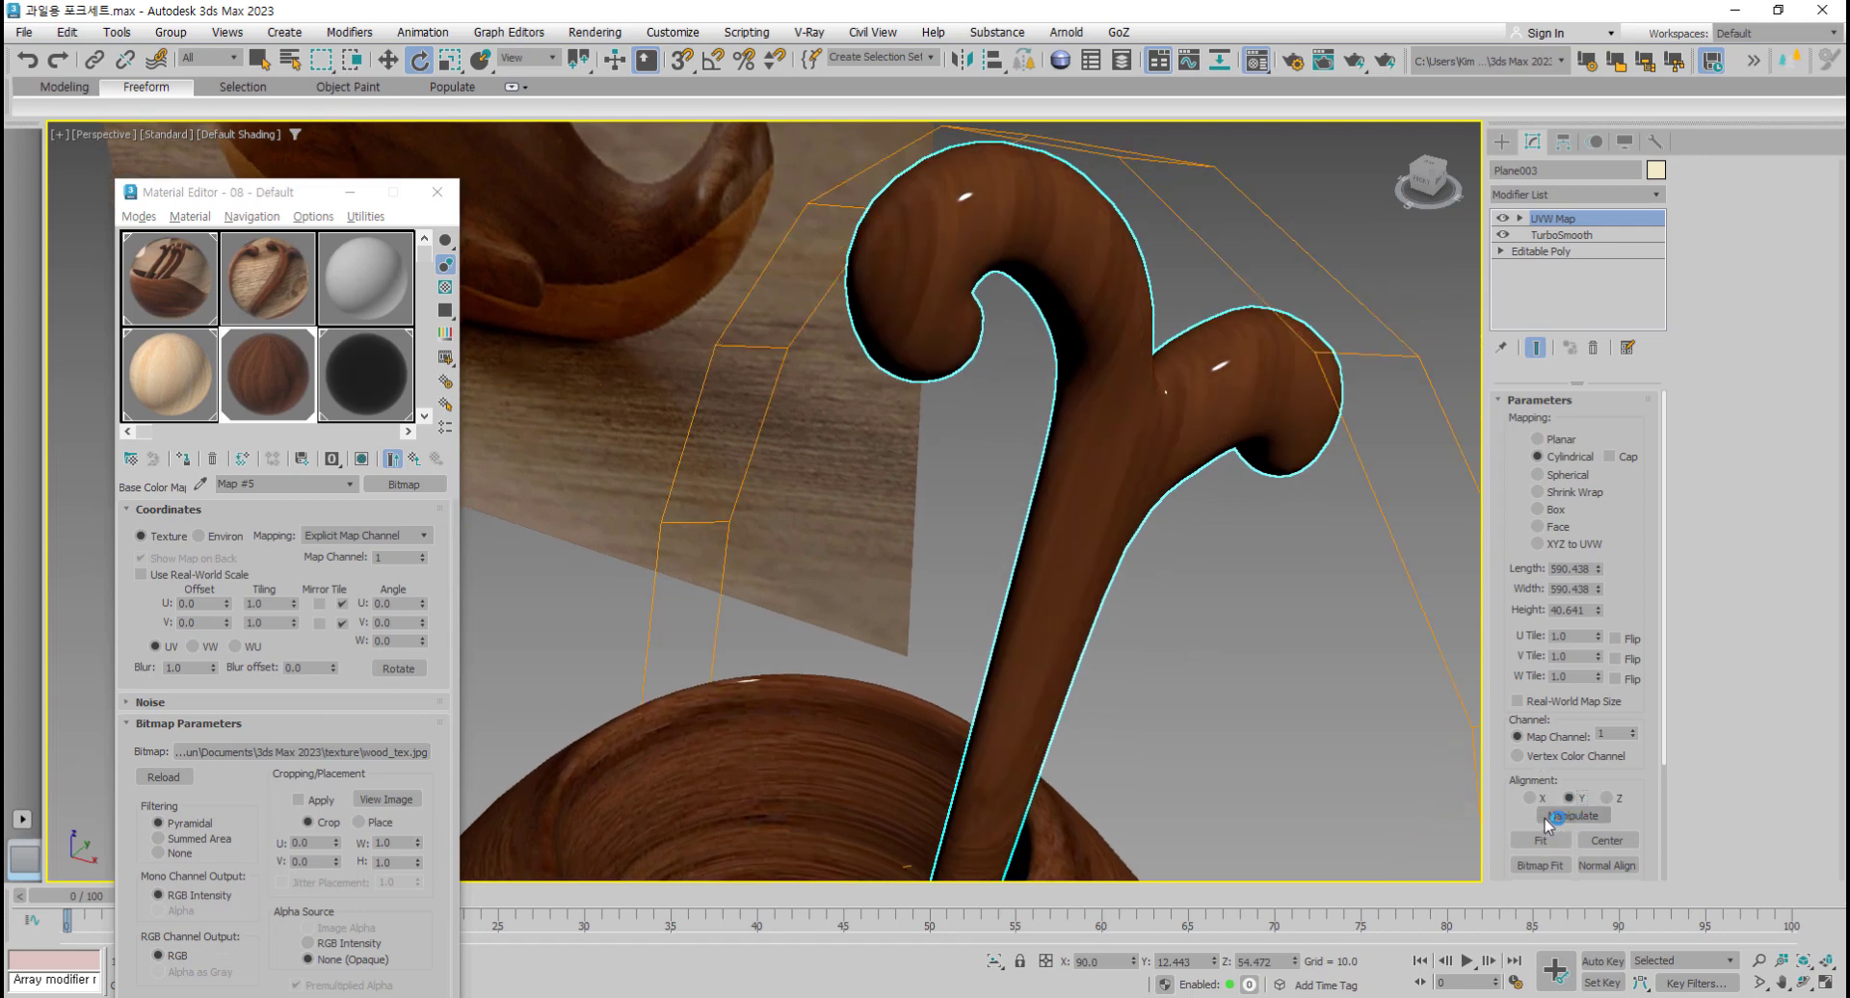
pyautogui.click(1532, 799)
pyautogui.click(1542, 841)
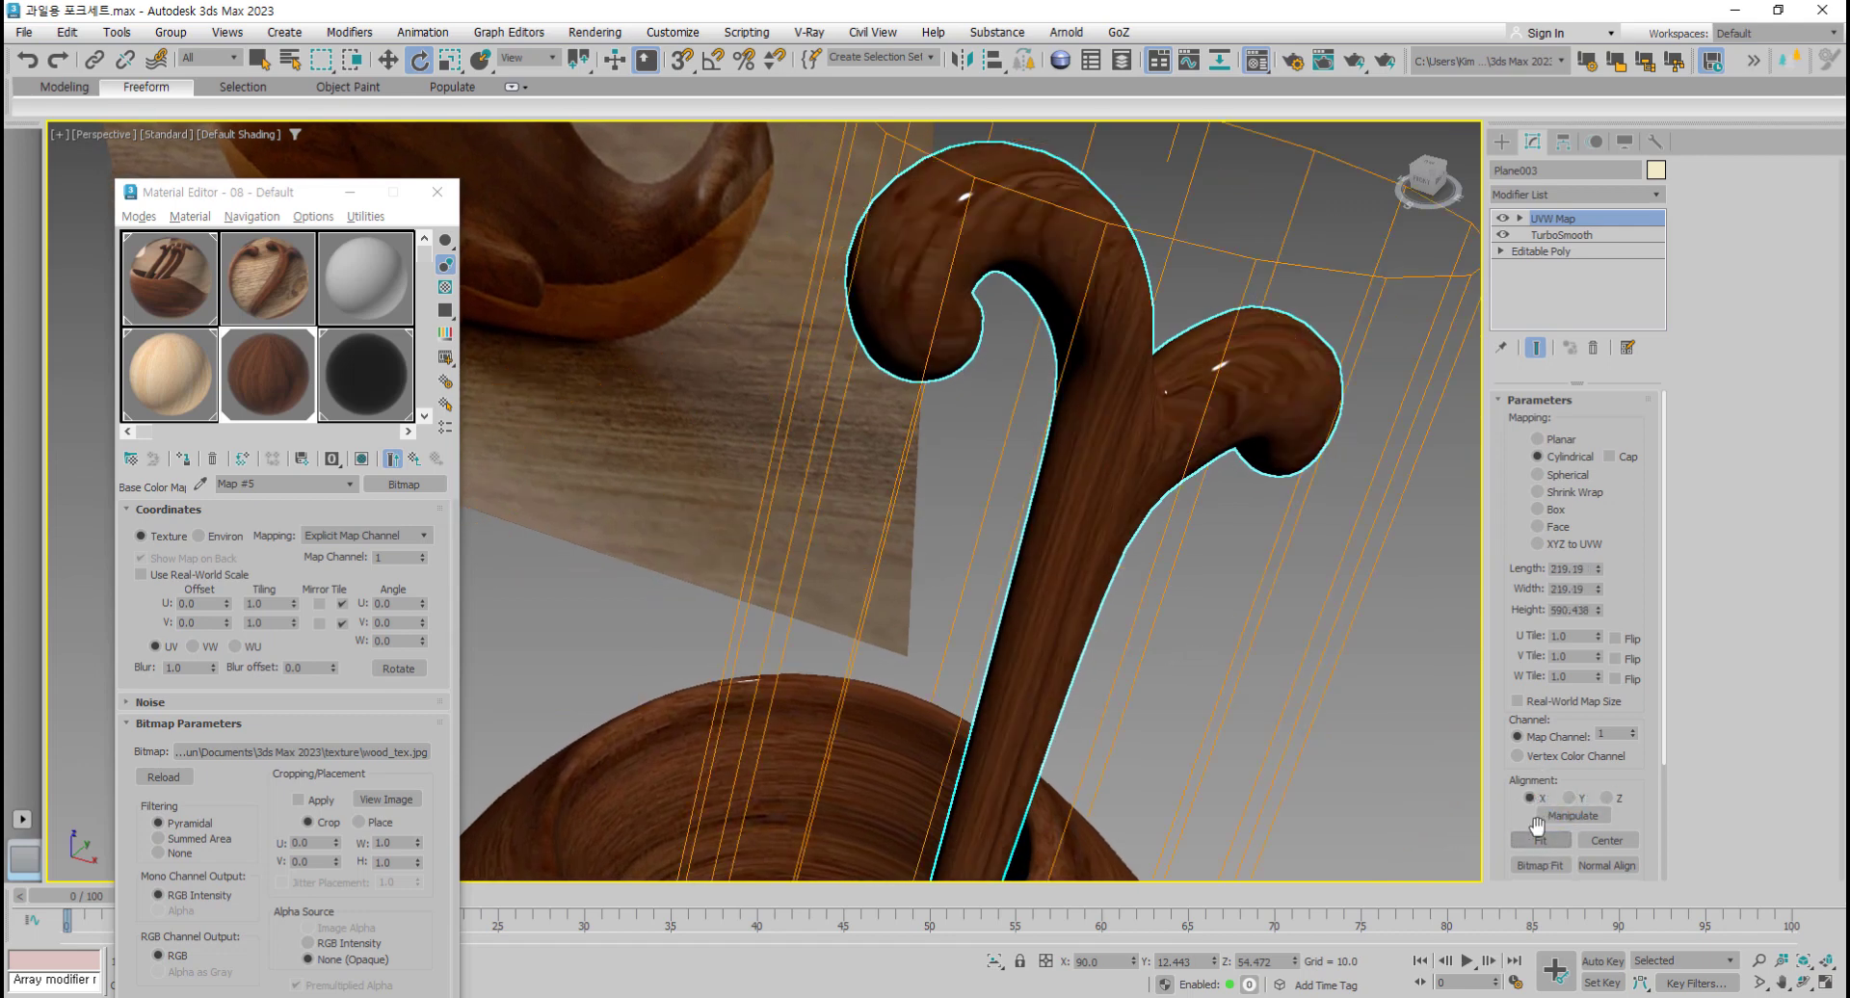
pyautogui.keyDown('alt'); pyautogui.moveTo(1366, 756); pyautogui.dragTo(1057, 476, button='middle'); pyautogui.keyUp('alt')
pyautogui.scroll(-4, 1291, 730)
pyautogui.click(737, 551)
pyautogui.scroll(5, 881, 507)
pyautogui.click(1096, 567)
pyautogui.keyDown('alt'); pyautogui.moveTo(1103, 565); pyautogui.dragTo(1079, 644, button='middle'); pyautogui.keyUp('alt')
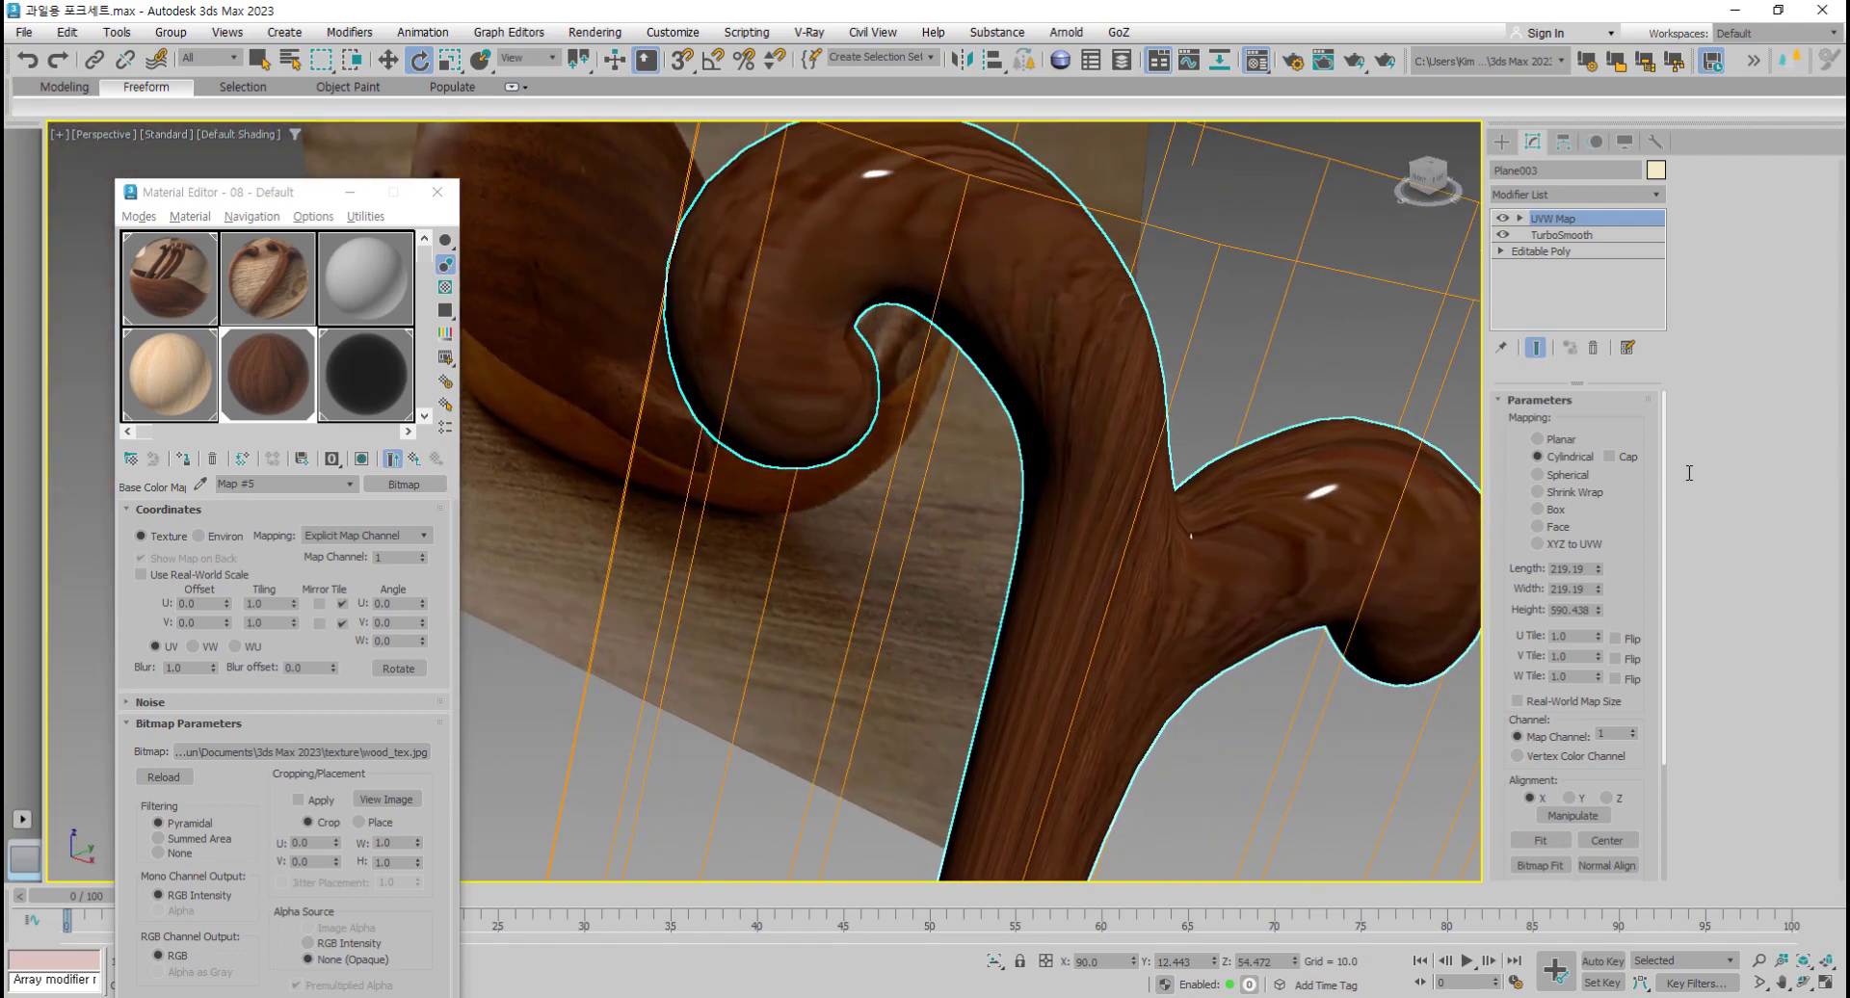
# Step: Switch the fork's mapping back to Planar, compare its axis alignments, and fit the gizmo with Z alignment
pyautogui.click(1555, 440)
pyautogui.scroll(-3, 1304, 626)
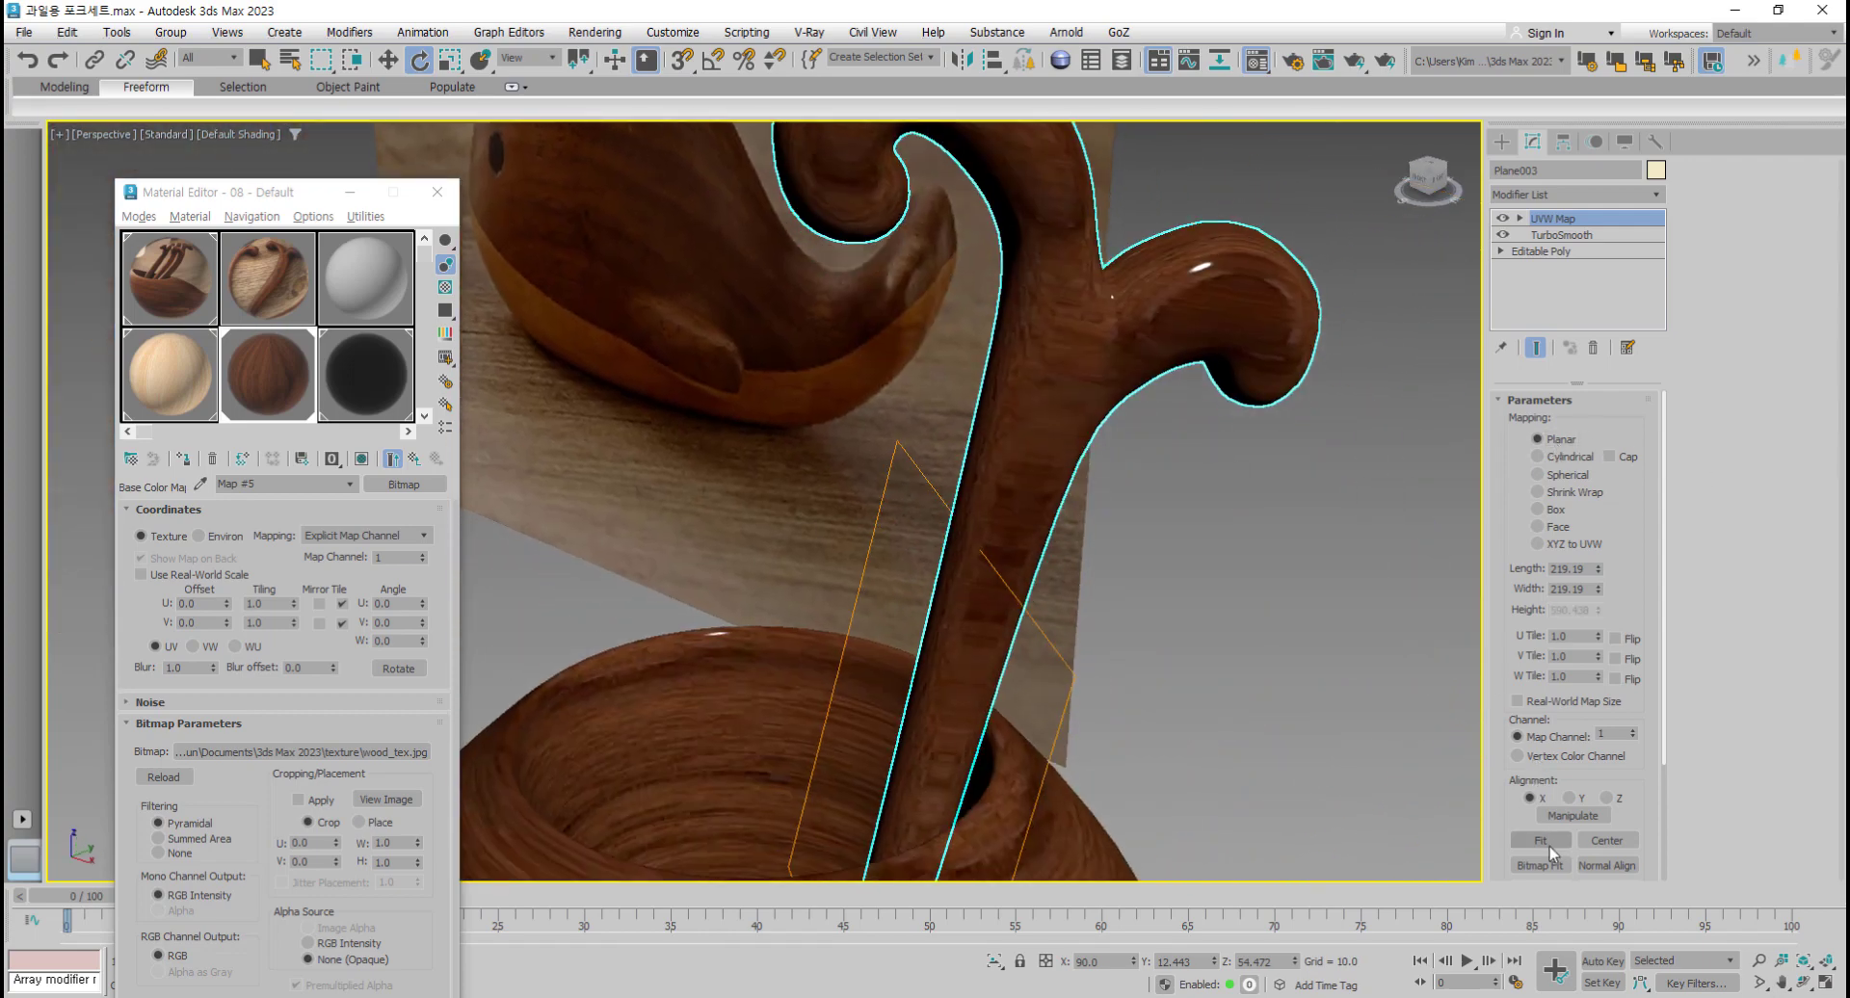
pyautogui.click(1541, 840)
pyautogui.scroll(-5, 1224, 657)
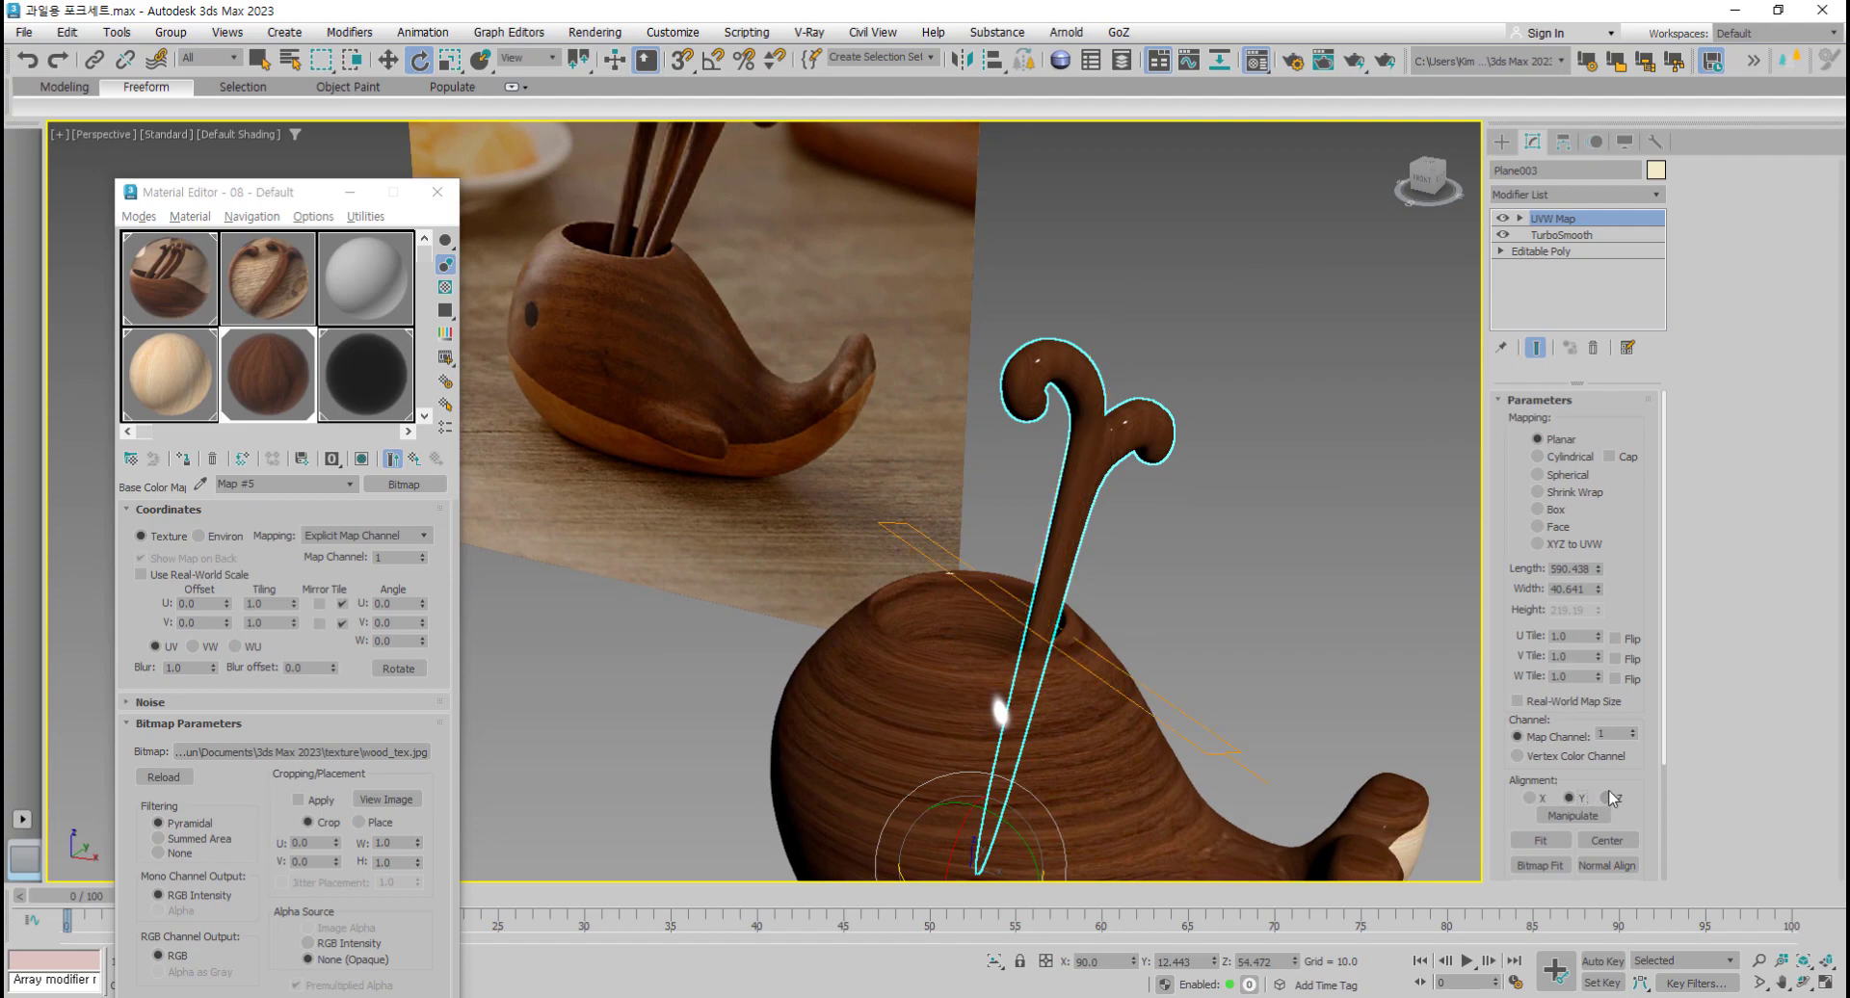
pyautogui.keyDown('alt'); pyautogui.moveTo(1276, 718); pyautogui.dragTo(1262, 674, button='middle'); pyautogui.keyUp('alt')
pyautogui.scroll(3, 1204, 570)
pyautogui.keyDown('alt'); pyautogui.moveTo(1262, 675); pyautogui.dragTo(1175, 626, button='middle'); pyautogui.keyUp('alt')
pyautogui.scroll(3, 1253, 655)
pyautogui.moveTo(1291, 667); pyautogui.dragTo(1454, 525, button='middle')
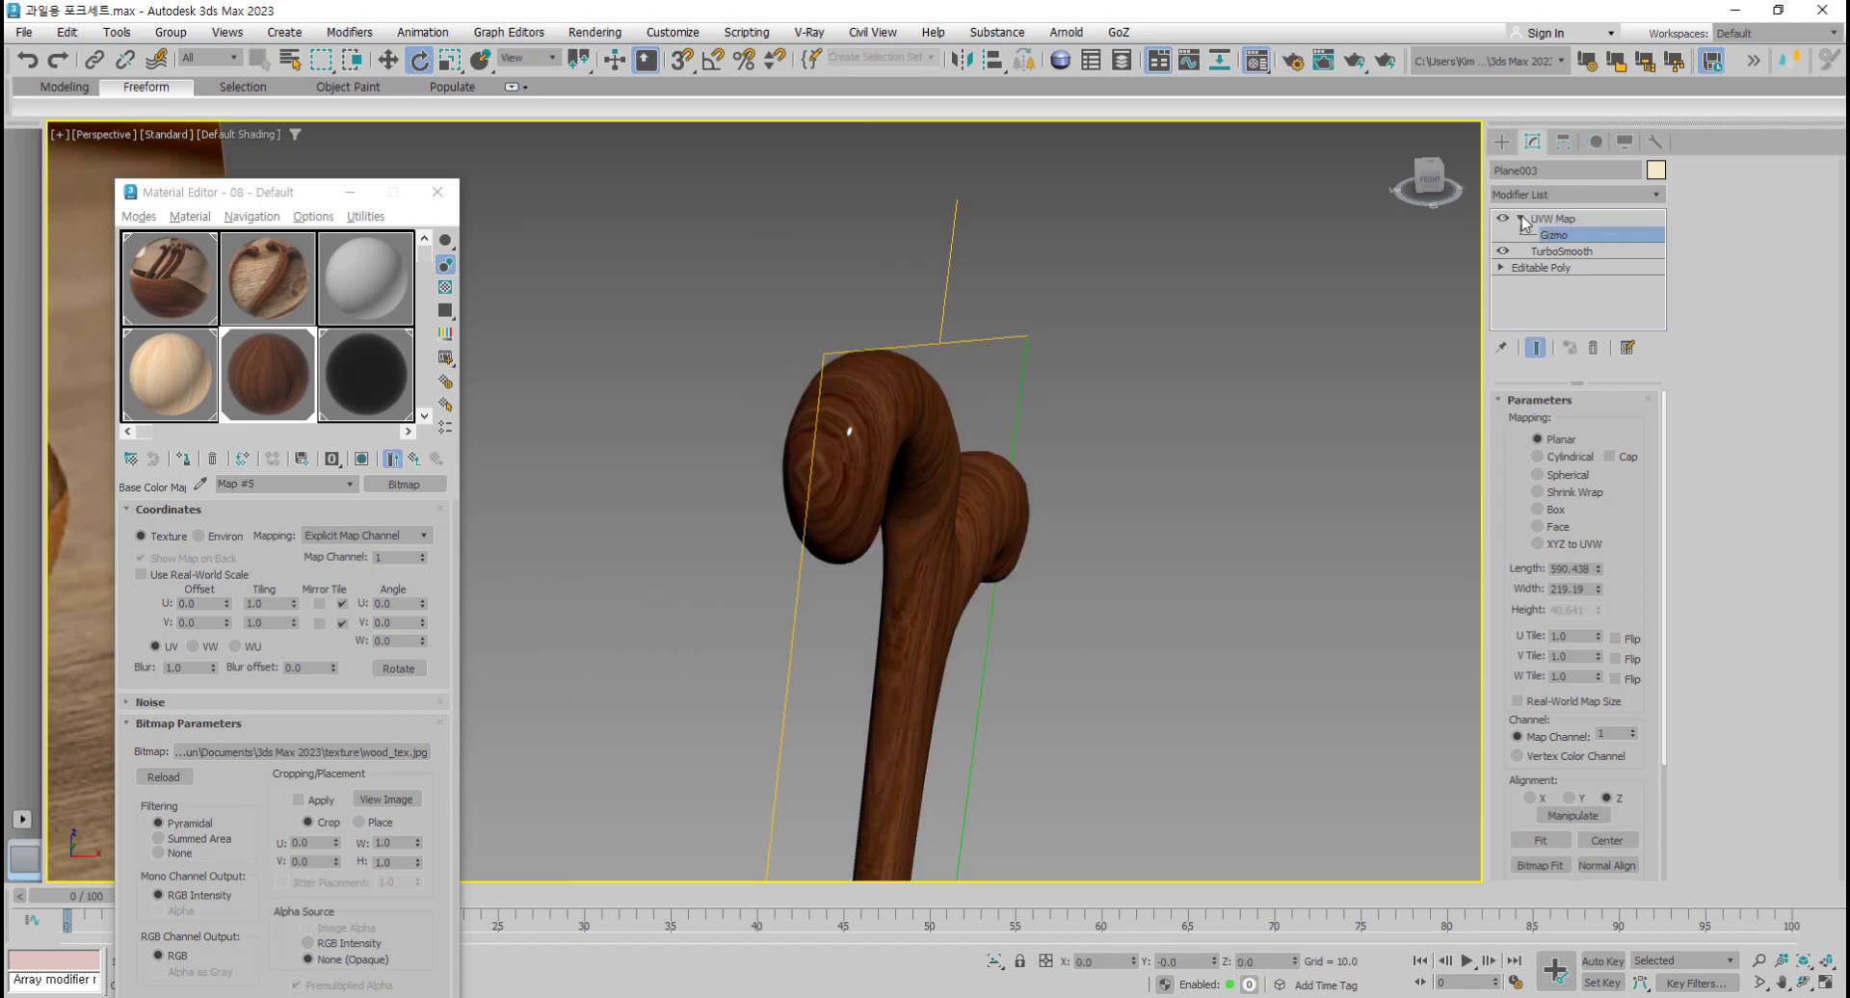
# Step: Rotate the fork's UVW Map gizmo slightly to adjust its wood grain, and finish the gizmo editing
pyautogui.keyDown('alt'); pyautogui.moveTo(997, 455); pyautogui.dragTo(1014, 397, button='middle'); pyautogui.keyUp('alt')
pyautogui.scroll(-3, 1005, 502)
pyautogui.moveTo(938, 648); pyautogui.dragTo(898, 594)
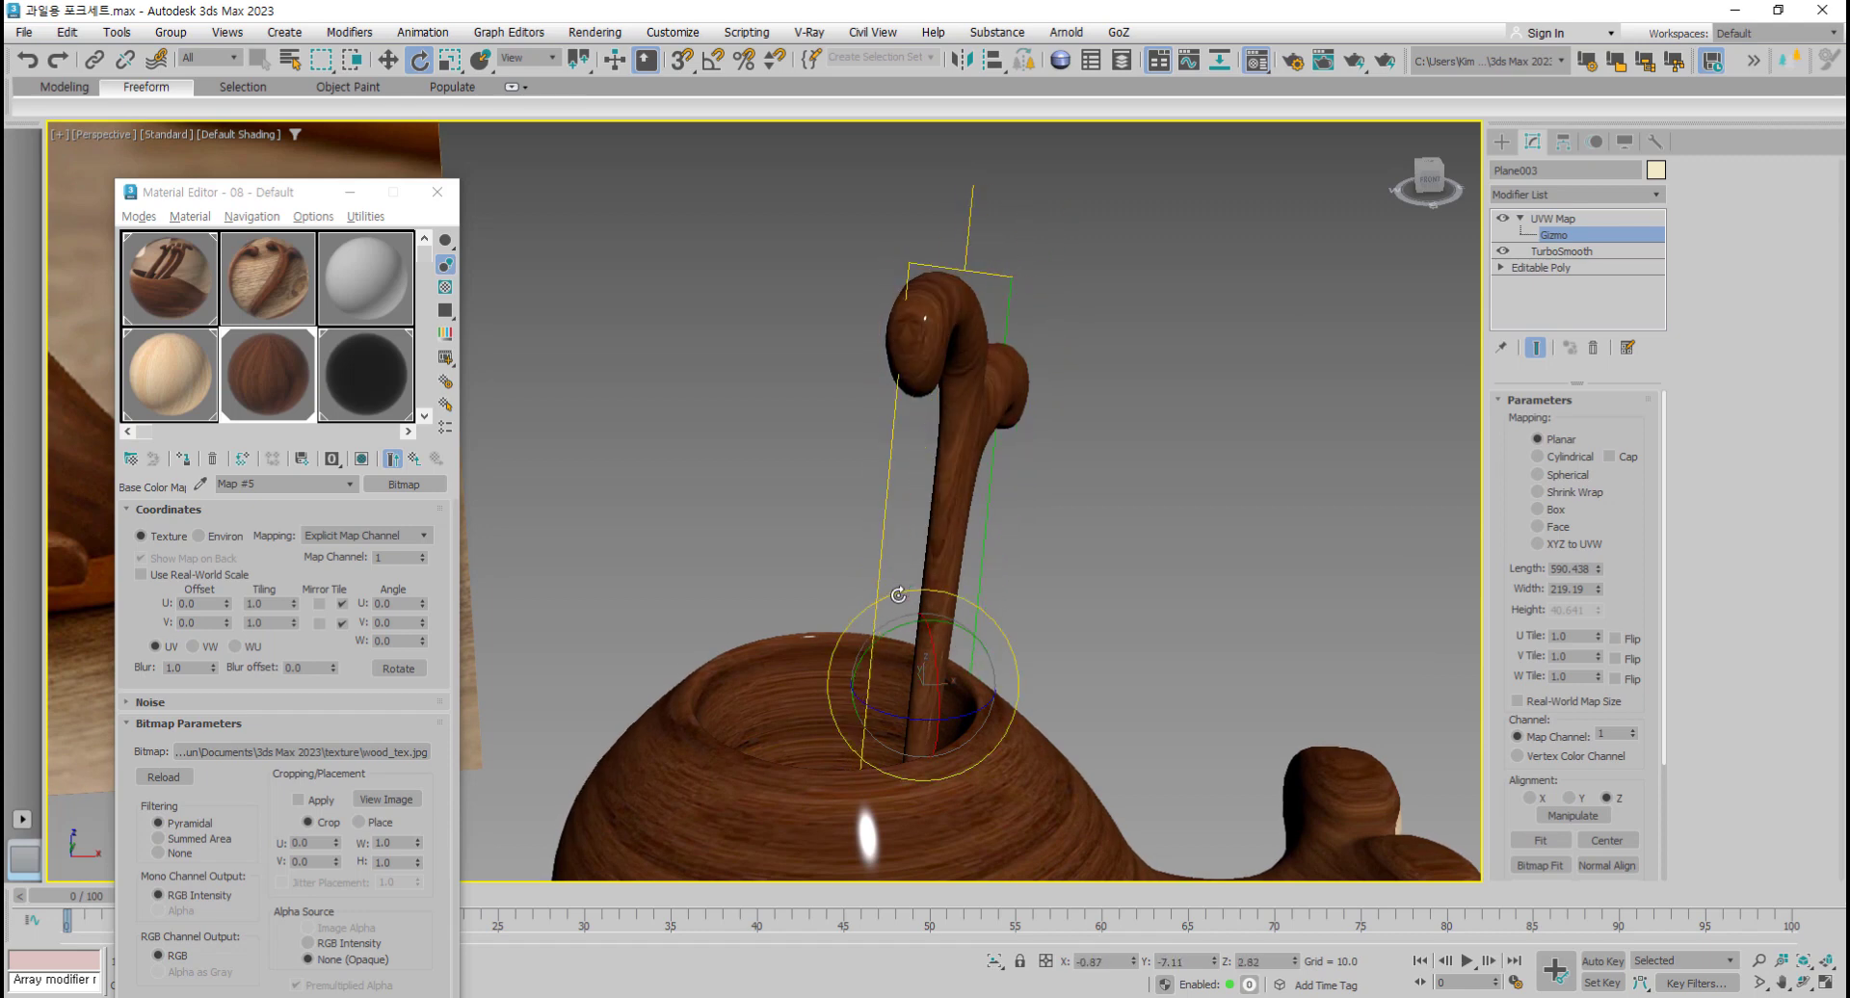
pyautogui.keyDown('alt'); pyautogui.moveTo(975, 607); pyautogui.dragTo(902, 628, button='middle'); pyautogui.keyUp('alt')
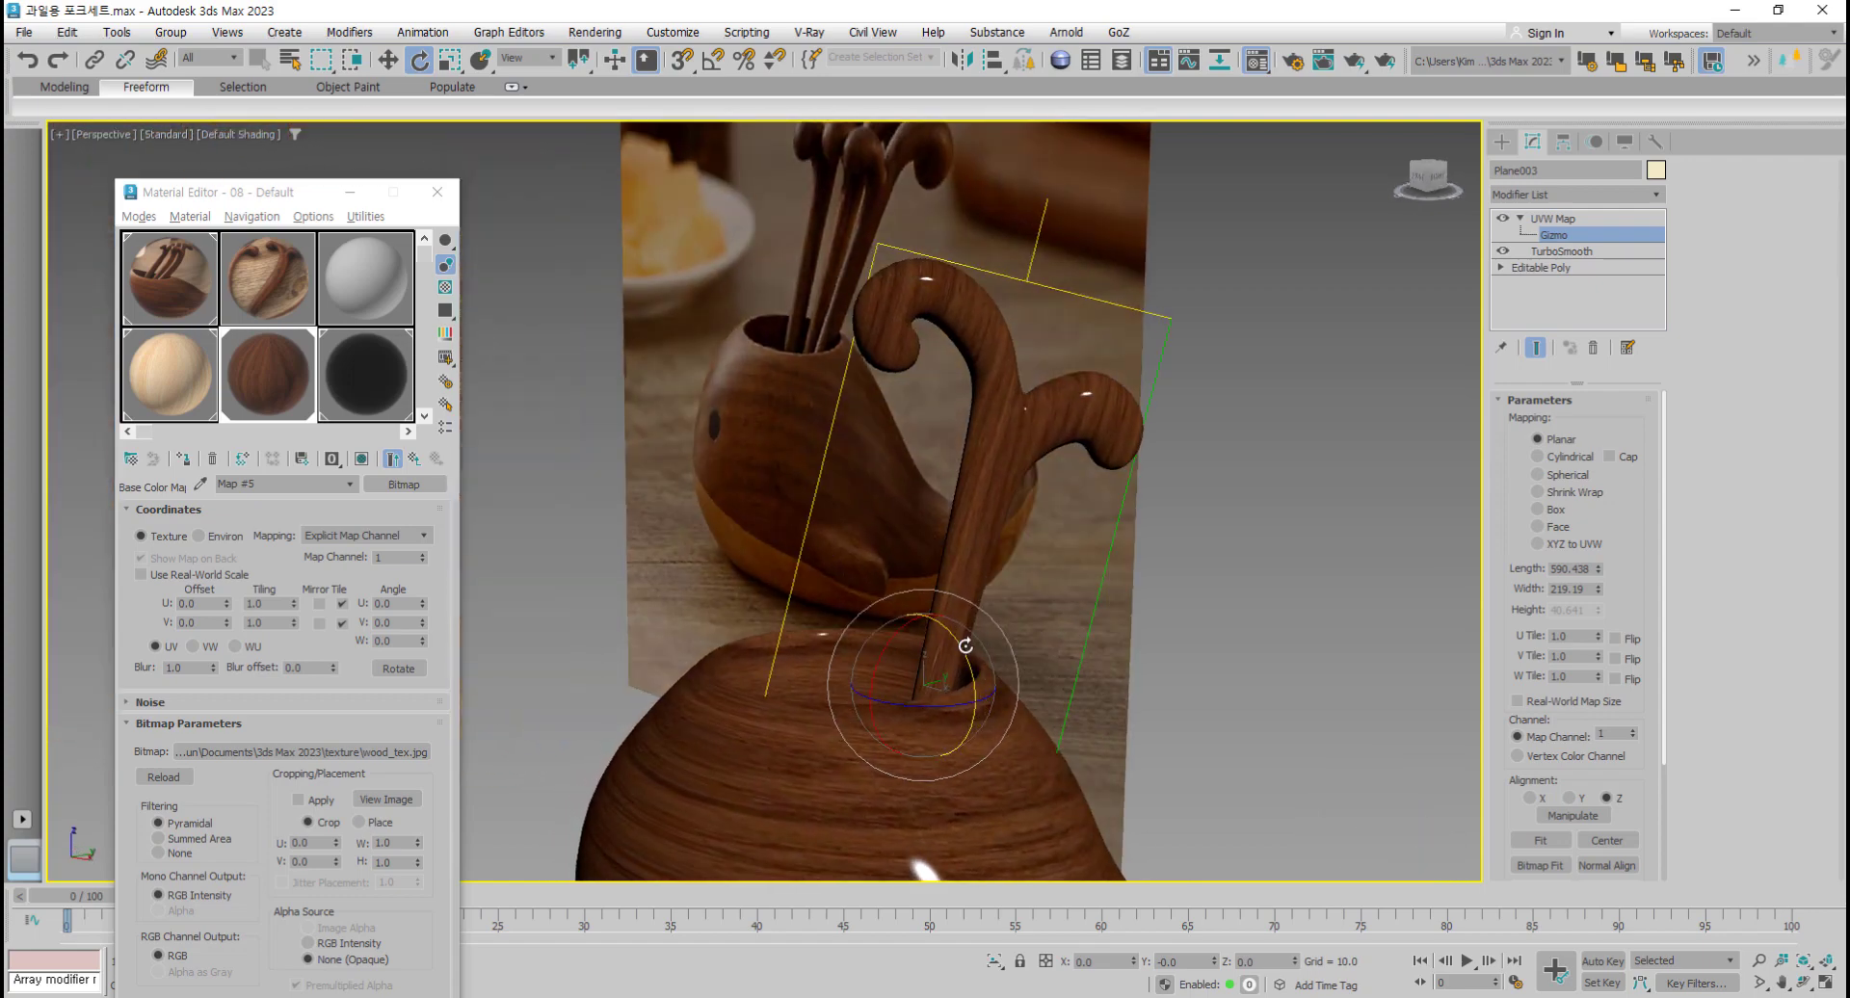
pyautogui.moveTo(965, 646); pyautogui.dragTo(957, 640)
pyautogui.scroll(-4, 1015, 676)
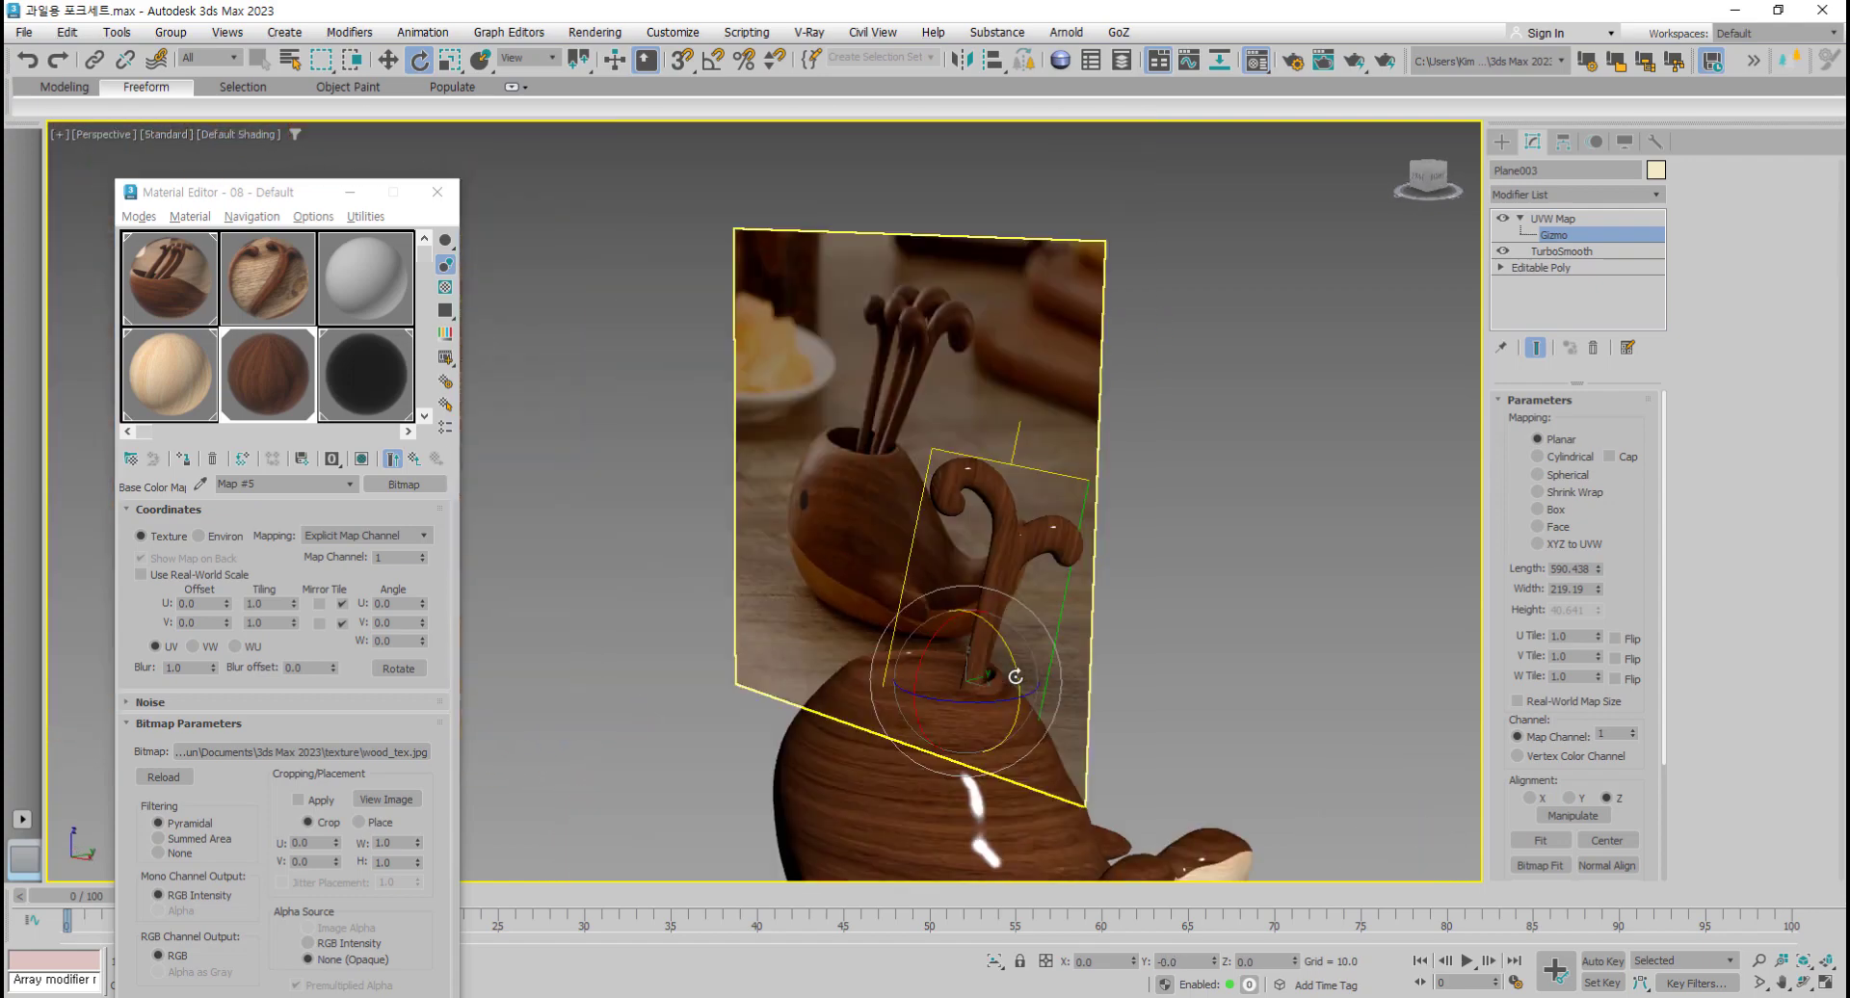
pyautogui.scroll(5, 1002, 655)
pyautogui.scroll(-3, 1011, 649)
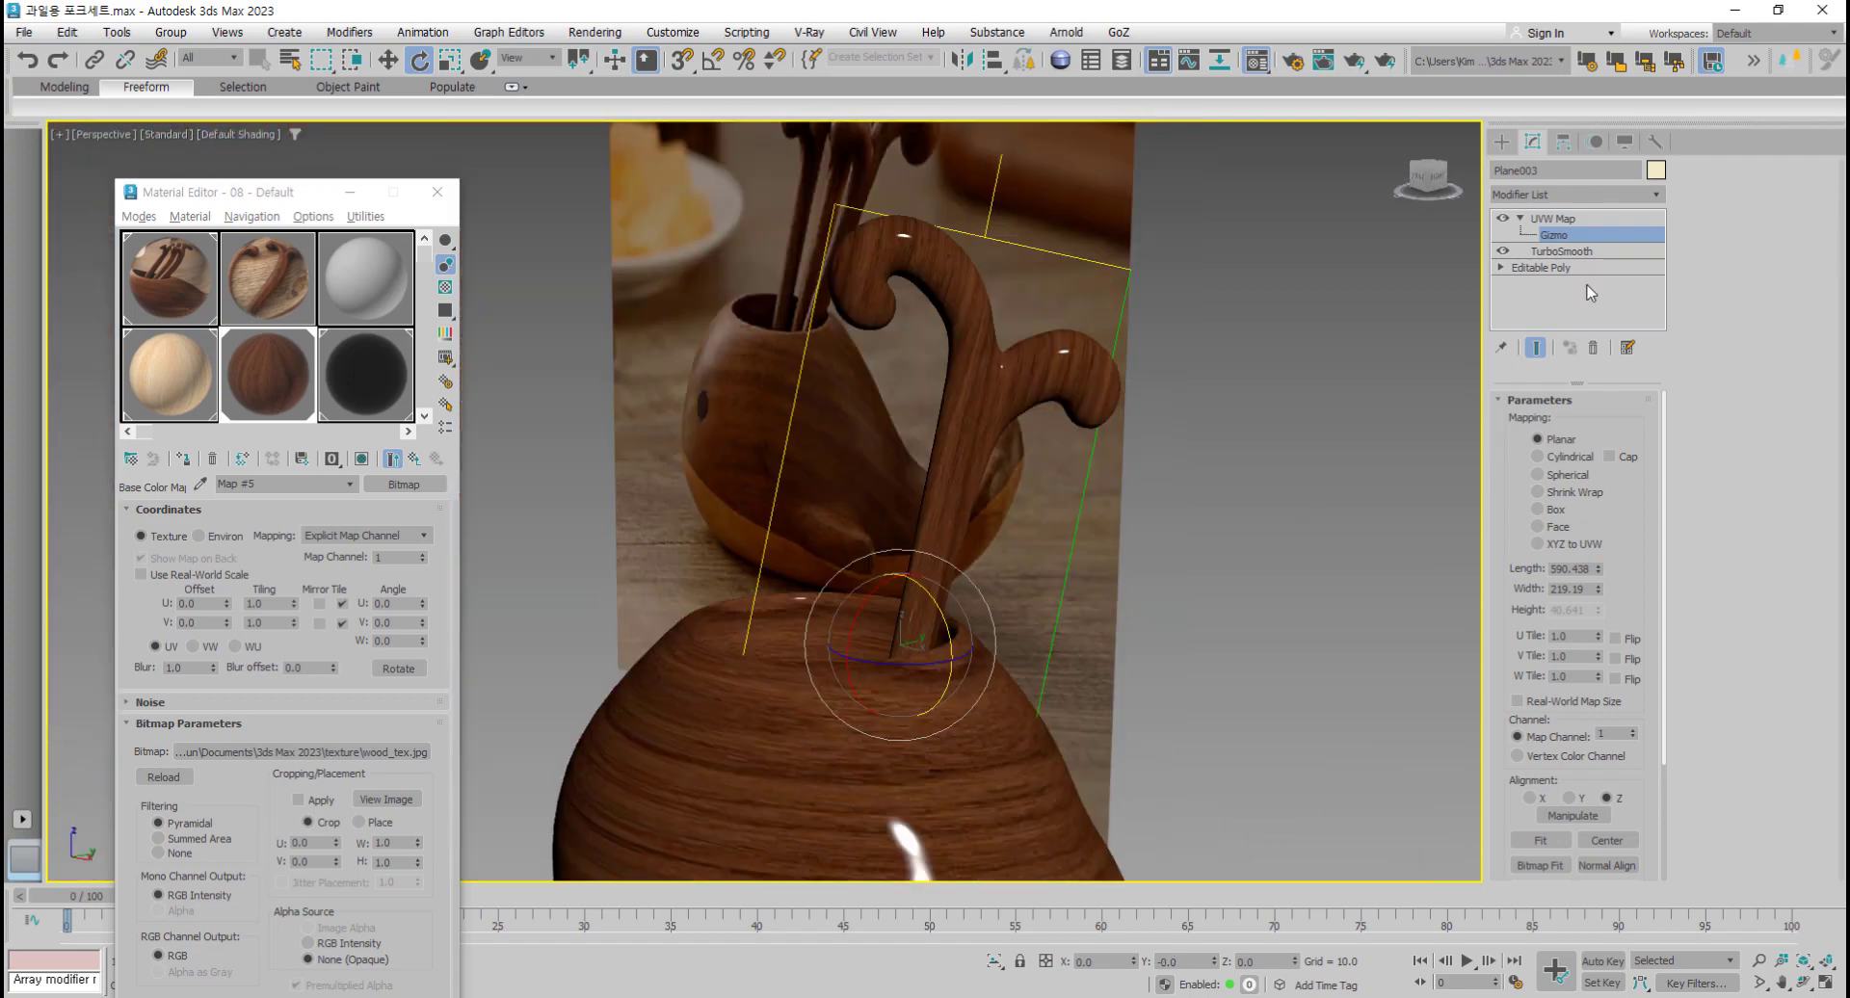
pyautogui.click(1552, 221)
pyautogui.click(1264, 569)
pyautogui.scroll(-5, 1264, 568)
pyautogui.moveTo(1256, 627); pyautogui.dragTo(1169, 546, button='middle')
pyautogui.scroll(3, 1169, 545)
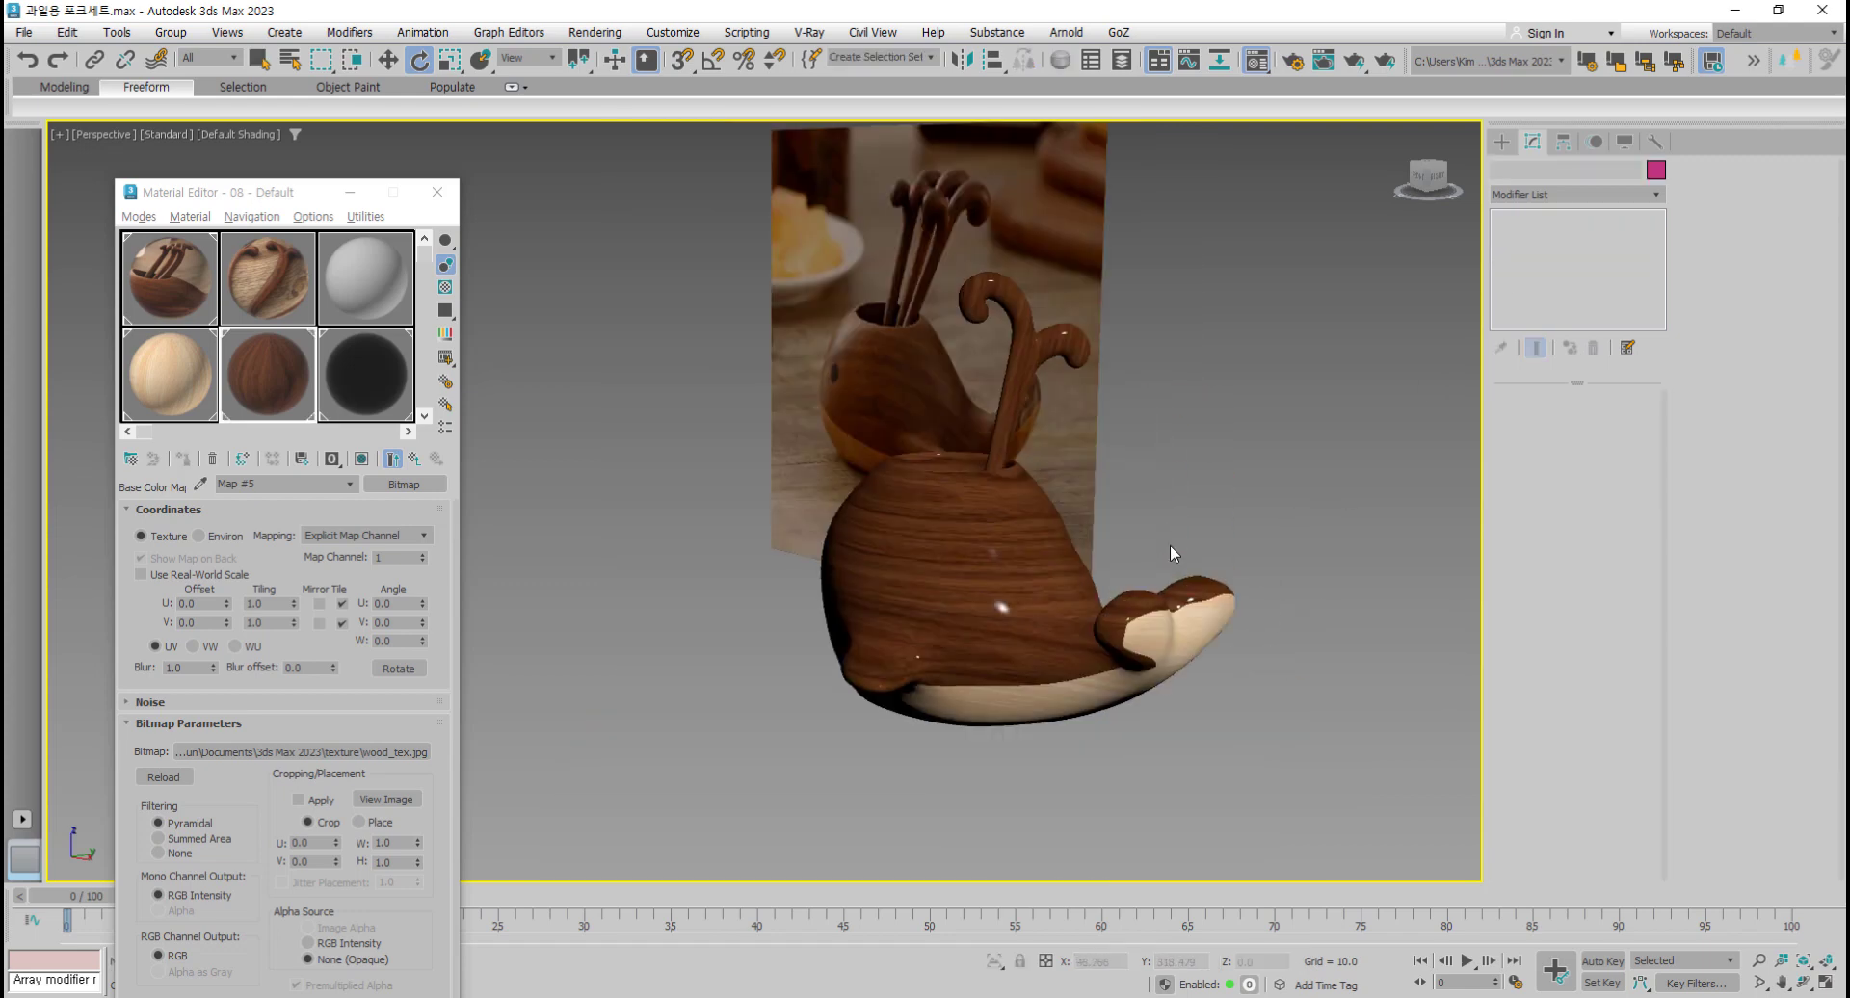
pyautogui.moveTo(1059, 525); pyautogui.dragTo(1037, 580, button='middle')
pyautogui.scroll(3, 1038, 580)
# Step: Load "Wood, a gift from nature that resonates through time.jpg" as the unused grey material's base color map and assign it to the fork
pyautogui.click(924, 462)
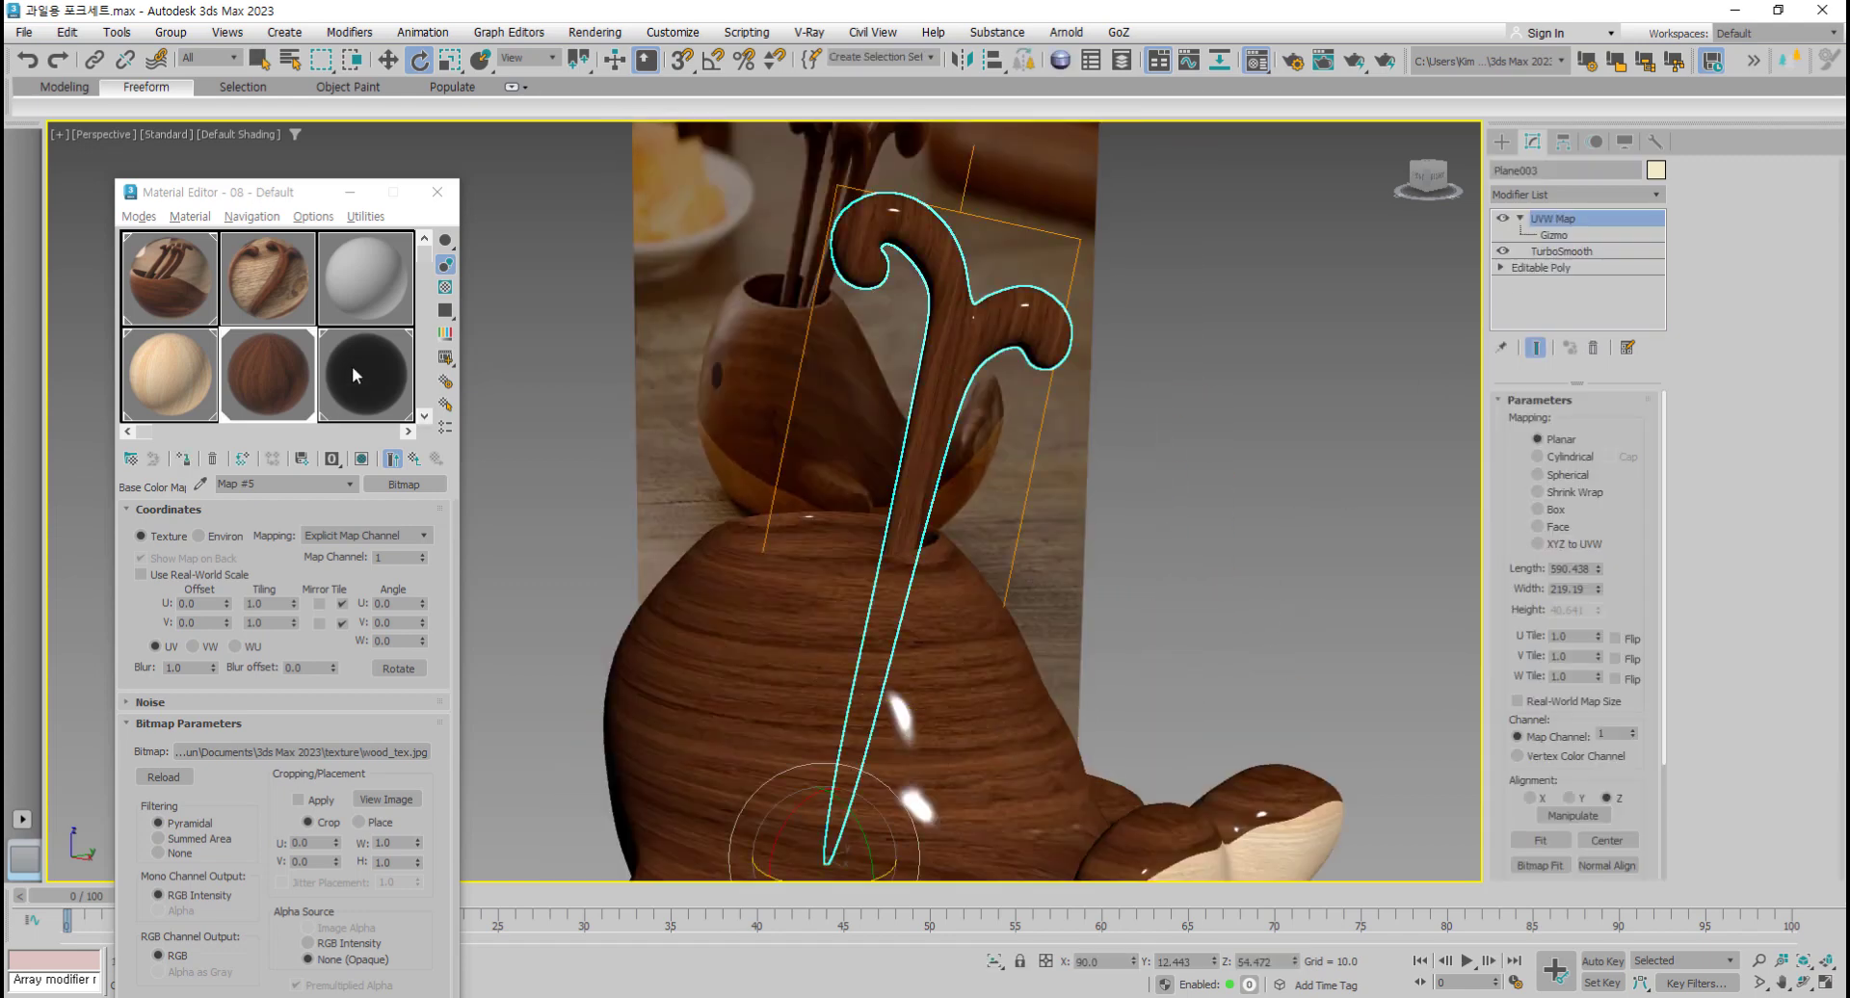
pyautogui.click(359, 299)
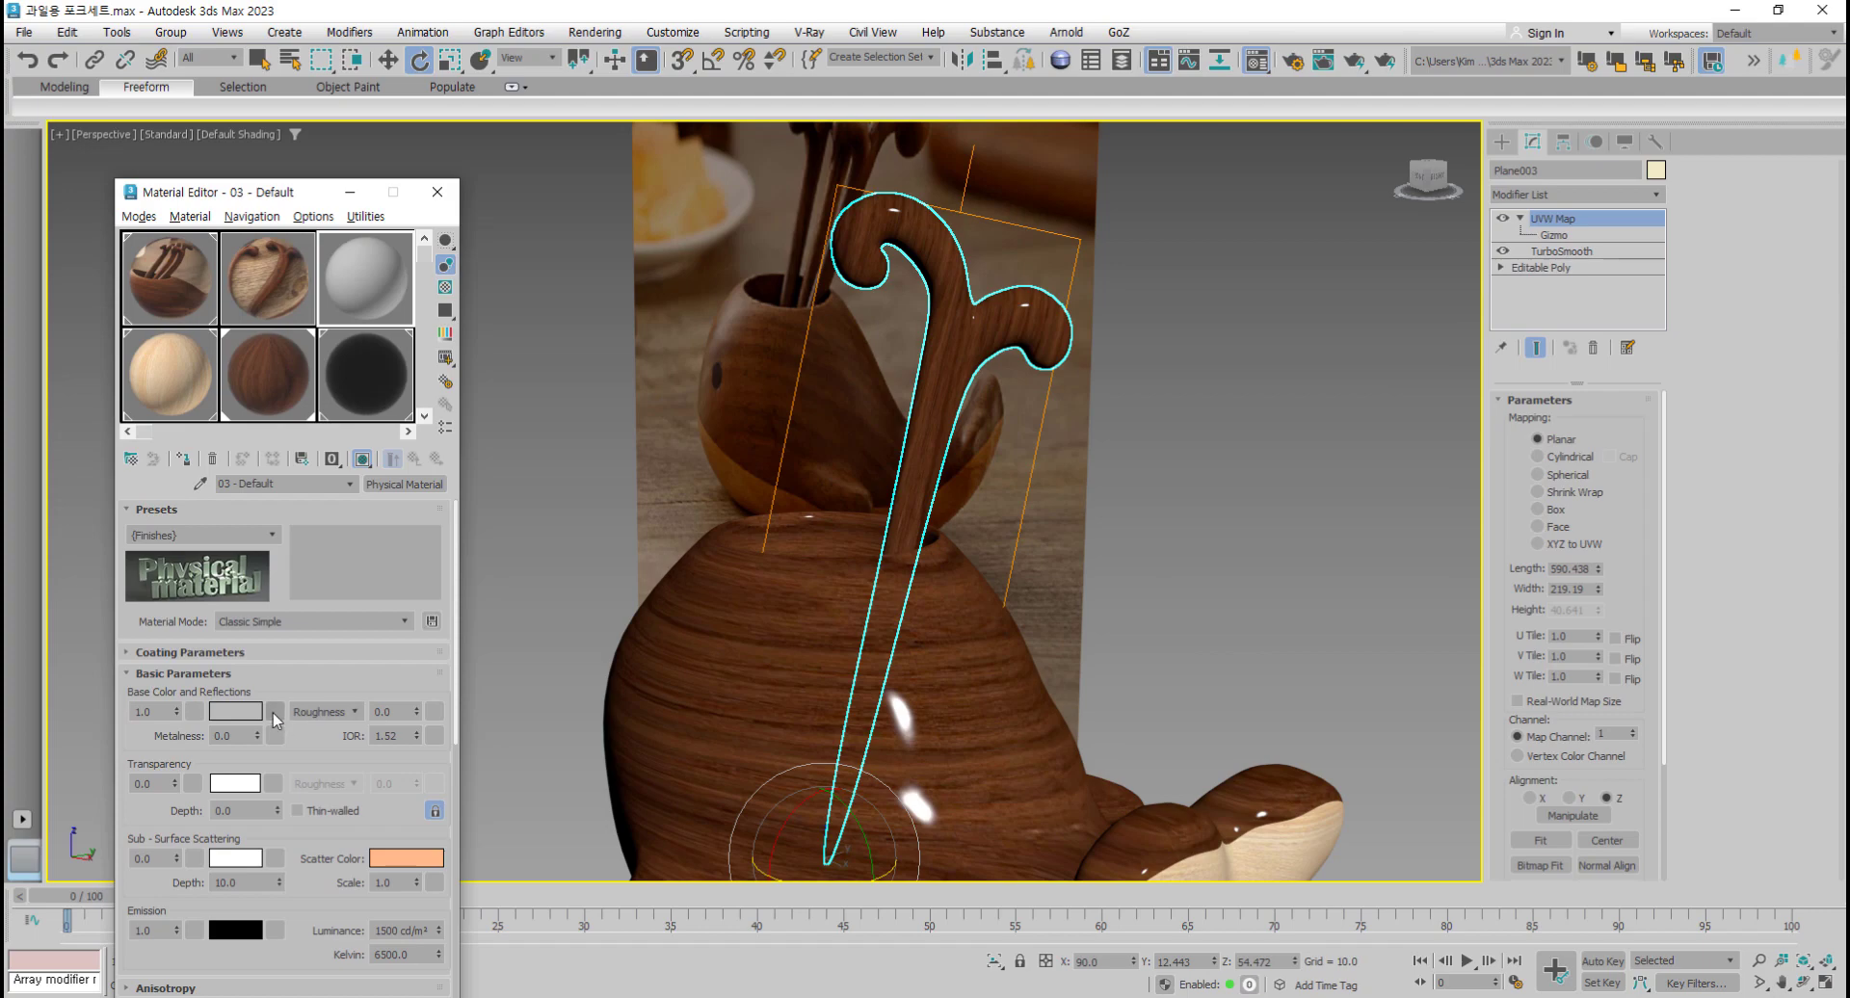
pyautogui.click(274, 713)
pyautogui.doubleClick(776, 645)
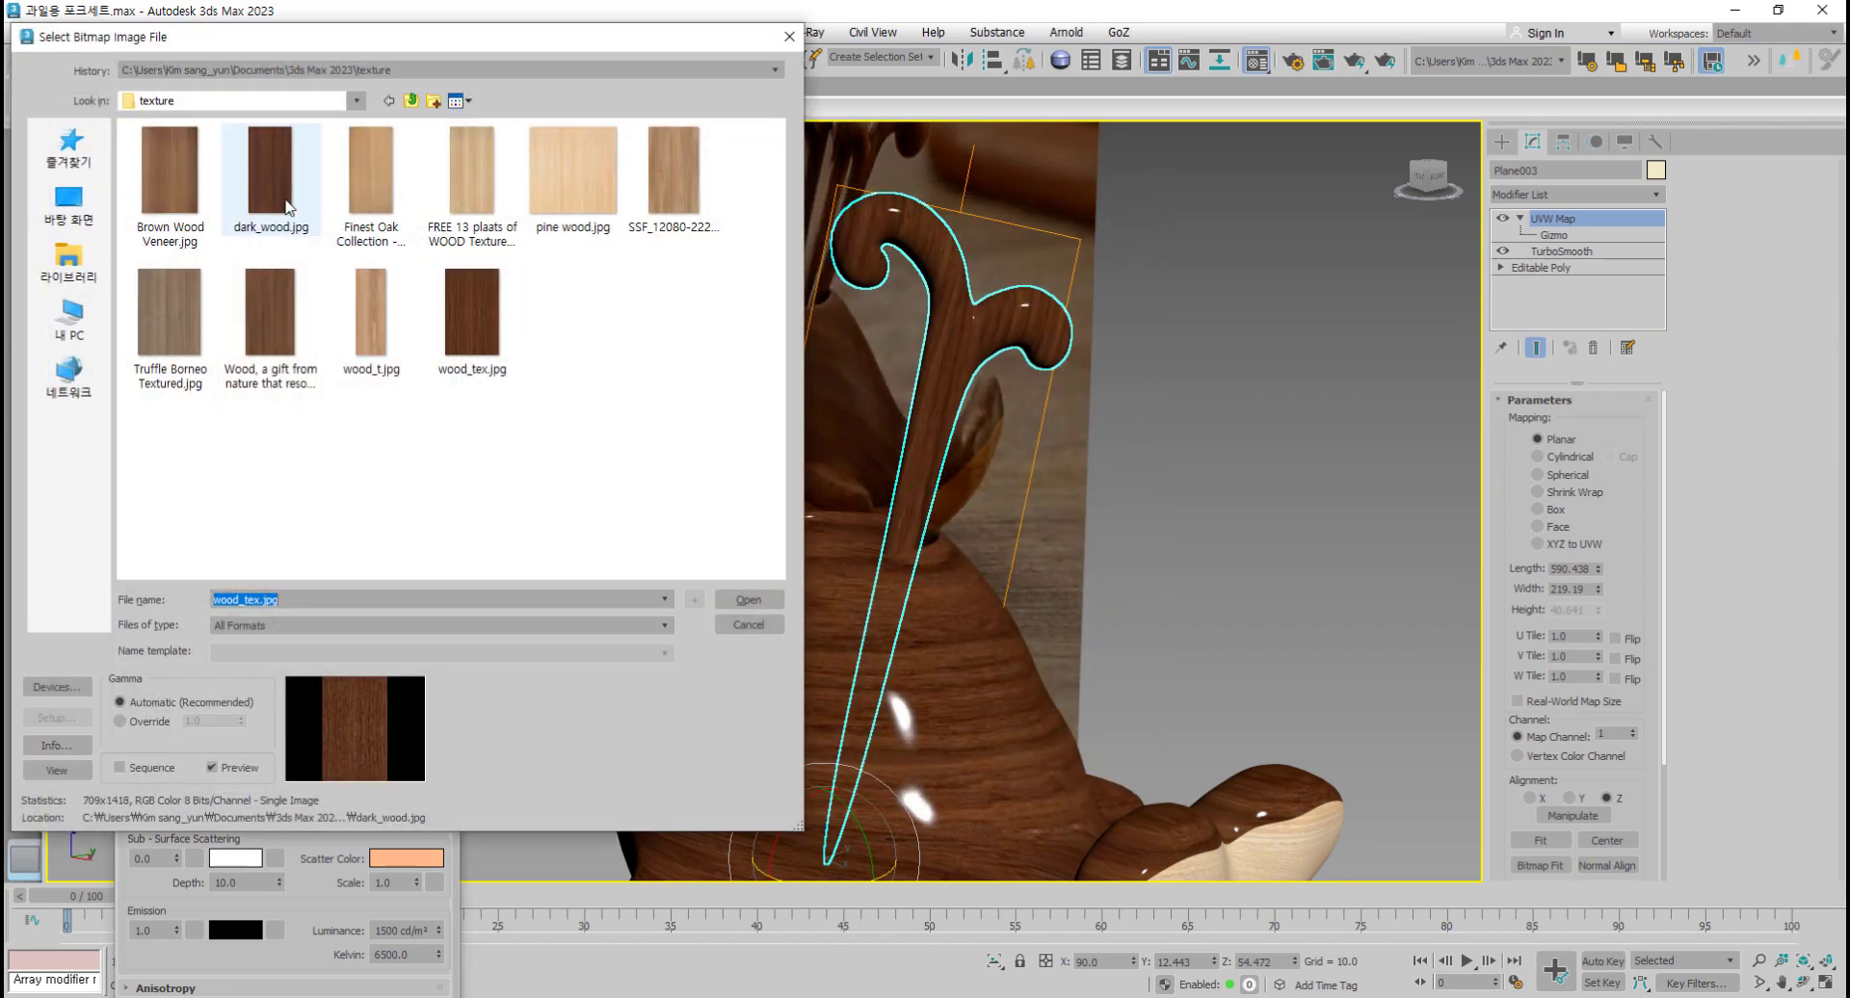
pyautogui.click(287, 206)
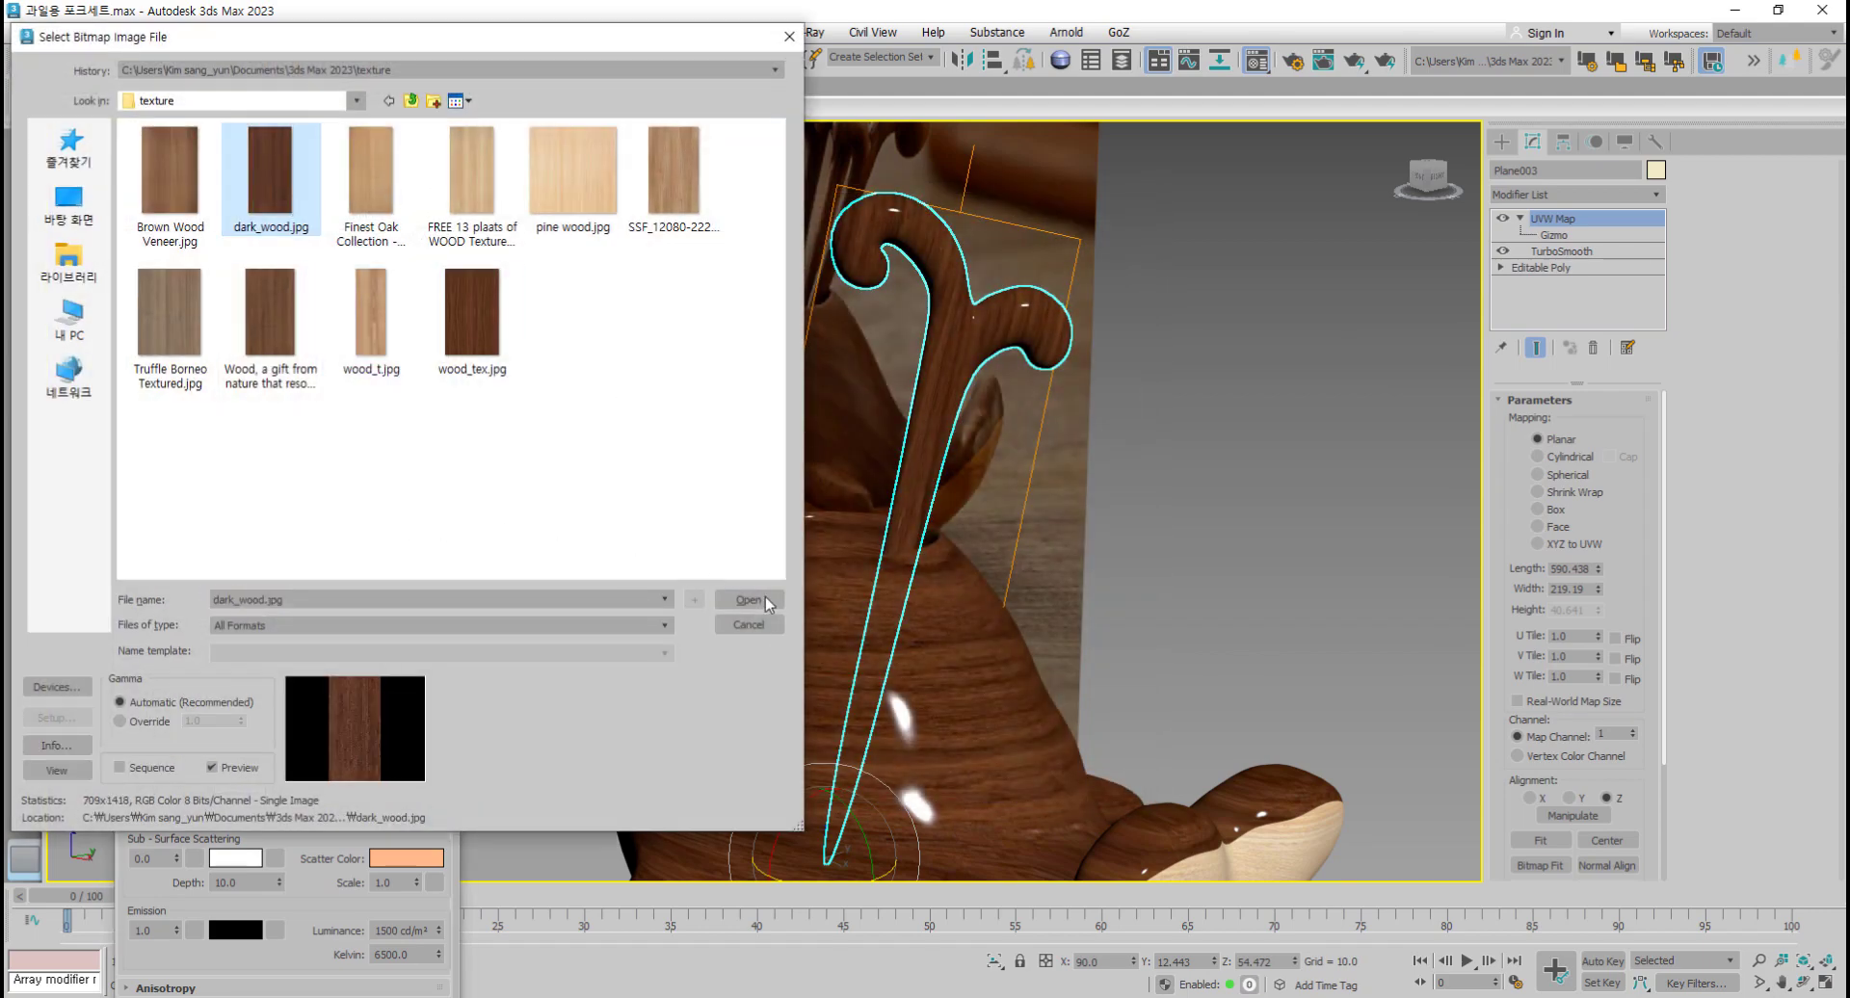
pyautogui.click(302, 344)
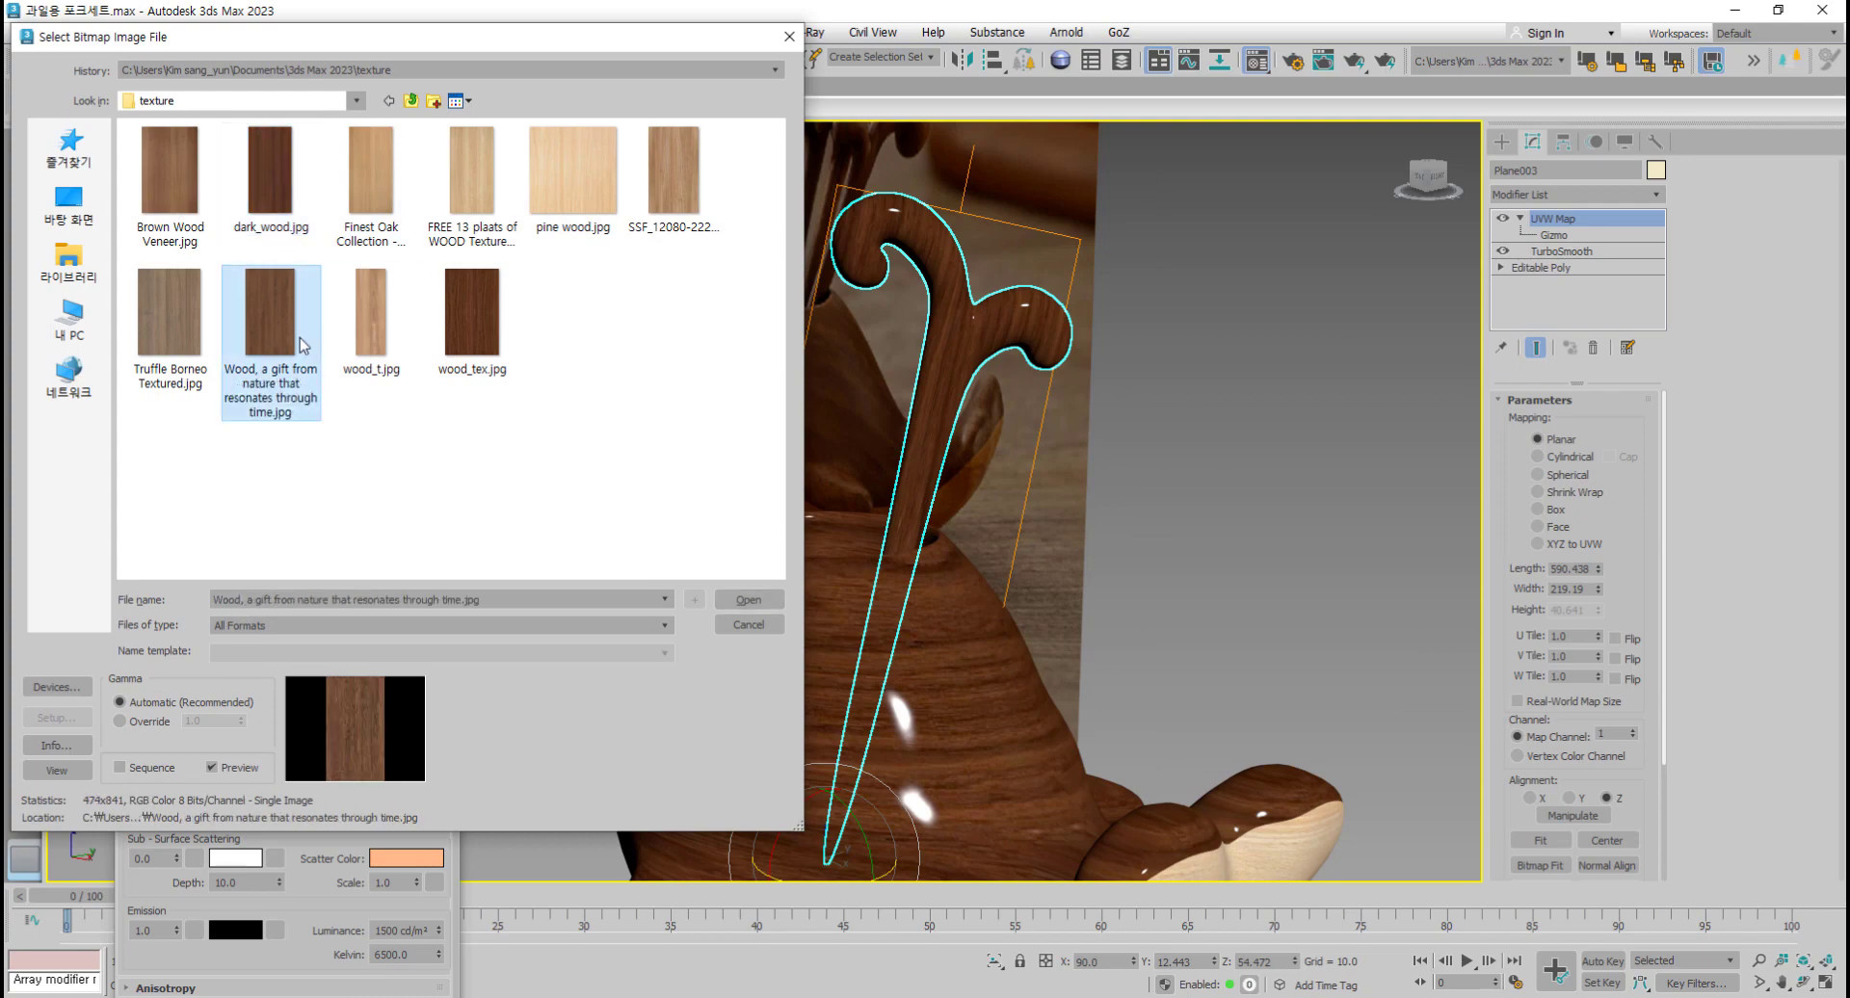
pyautogui.click(749, 600)
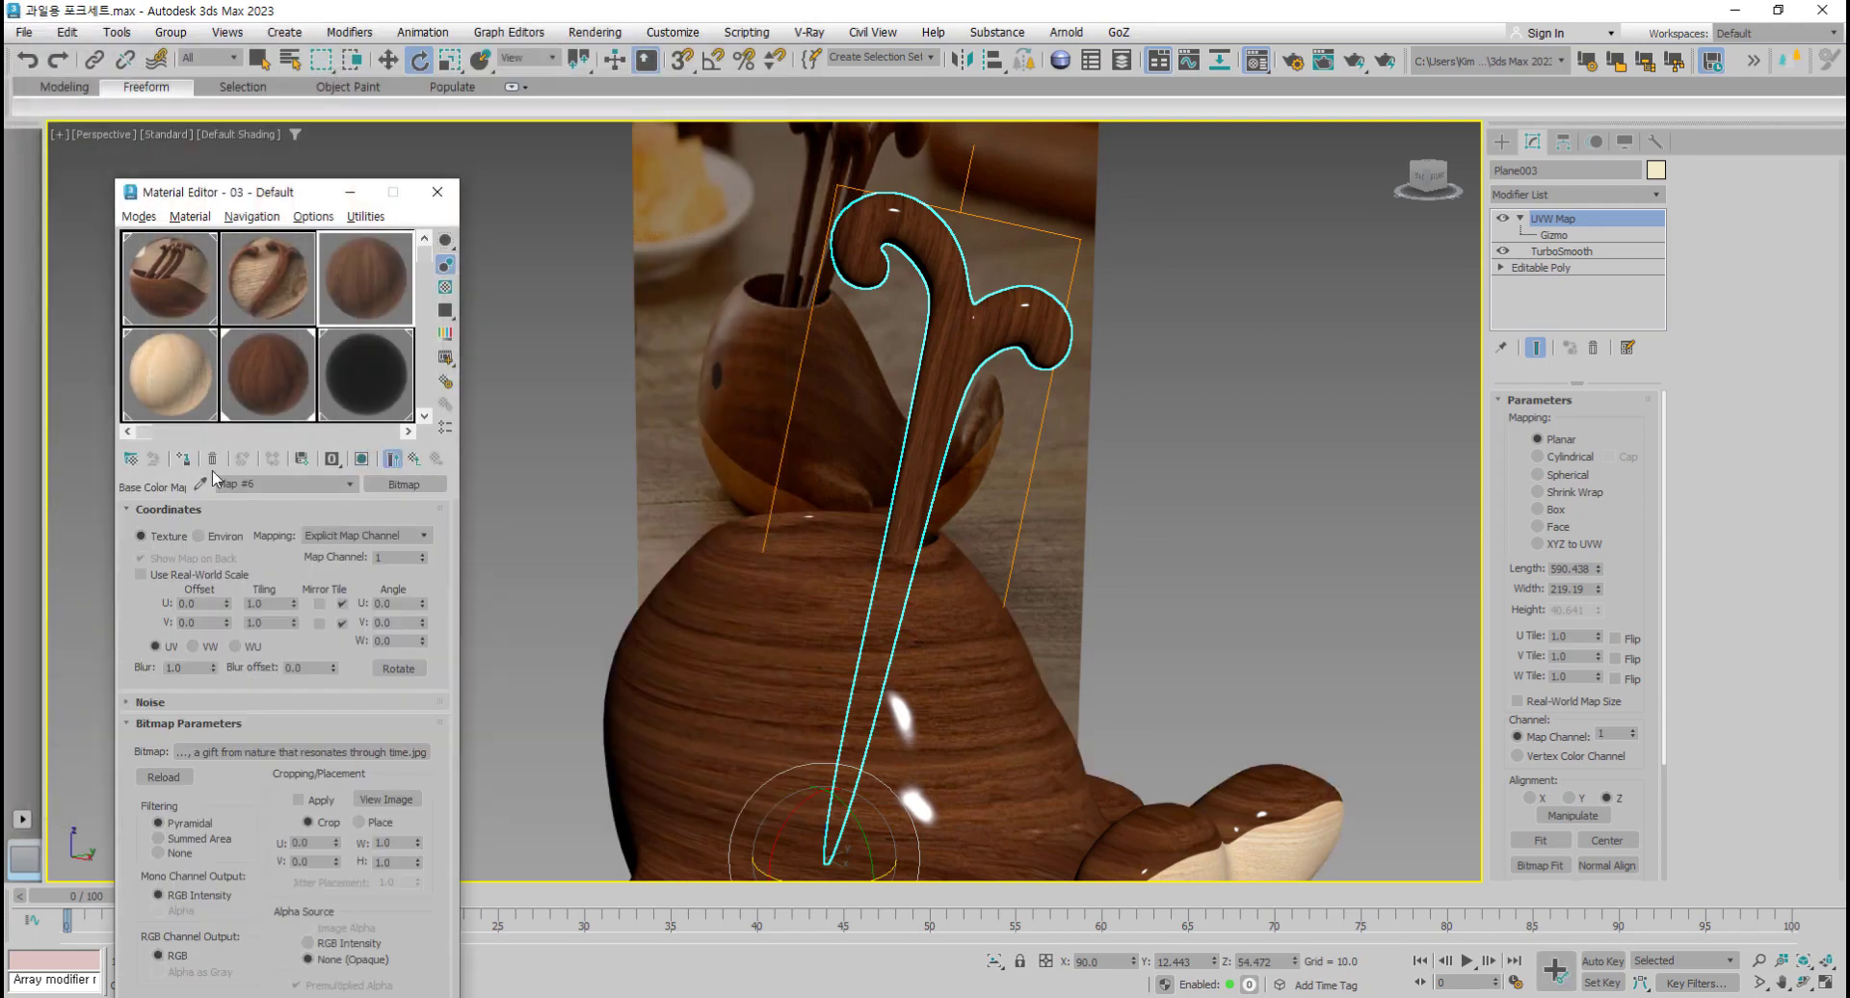
pyautogui.click(184, 460)
# Step: Examine the fork's new wood texture against the whale body and close the Material Editor
pyautogui.keyDown('alt'); pyautogui.moveTo(1150, 489); pyautogui.dragTo(1193, 467, button='middle'); pyautogui.keyUp('alt')
pyautogui.click(1192, 466)
pyautogui.scroll(-4, 1072, 517)
pyautogui.keyDown('alt'); pyautogui.moveTo(1072, 516); pyautogui.dragTo(1118, 499, button='middle'); pyautogui.keyUp('alt')
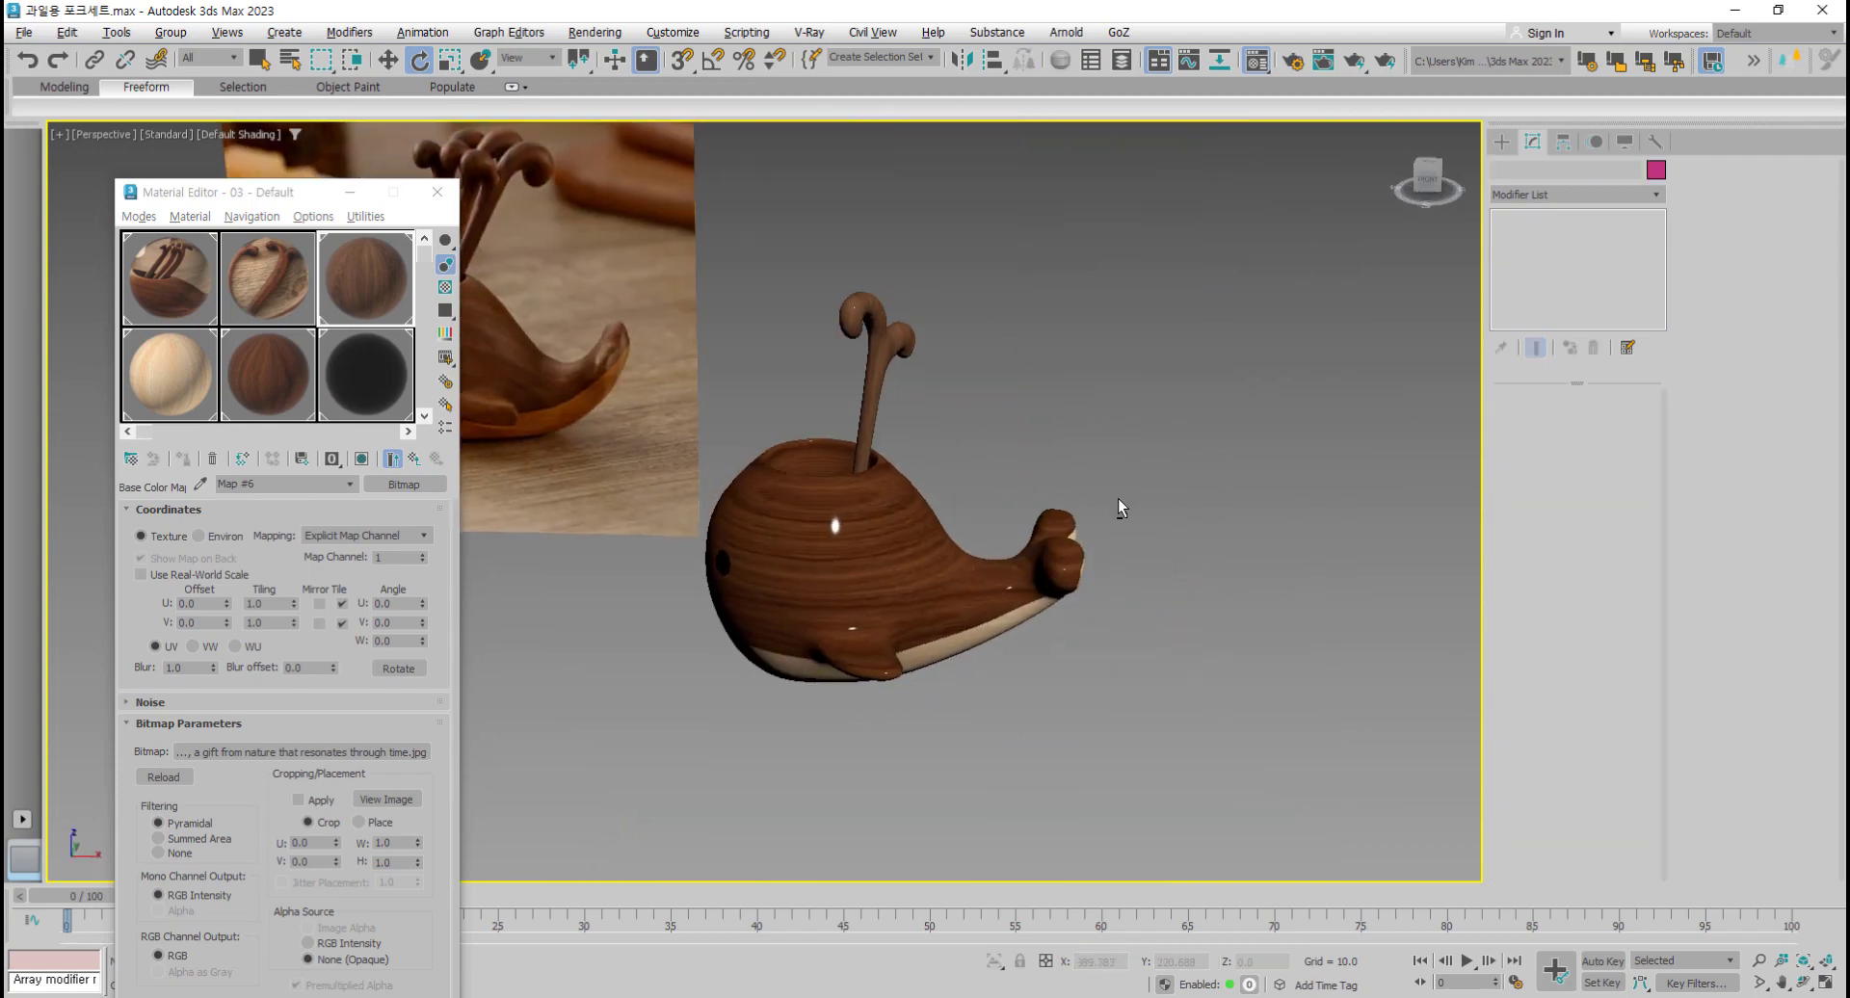
pyautogui.scroll(5, 898, 429)
pyautogui.moveTo(897, 430); pyautogui.dragTo(989, 553, button='middle')
pyautogui.click(976, 517)
pyautogui.scroll(-3, 975, 517)
pyautogui.scroll(-3, 976, 517)
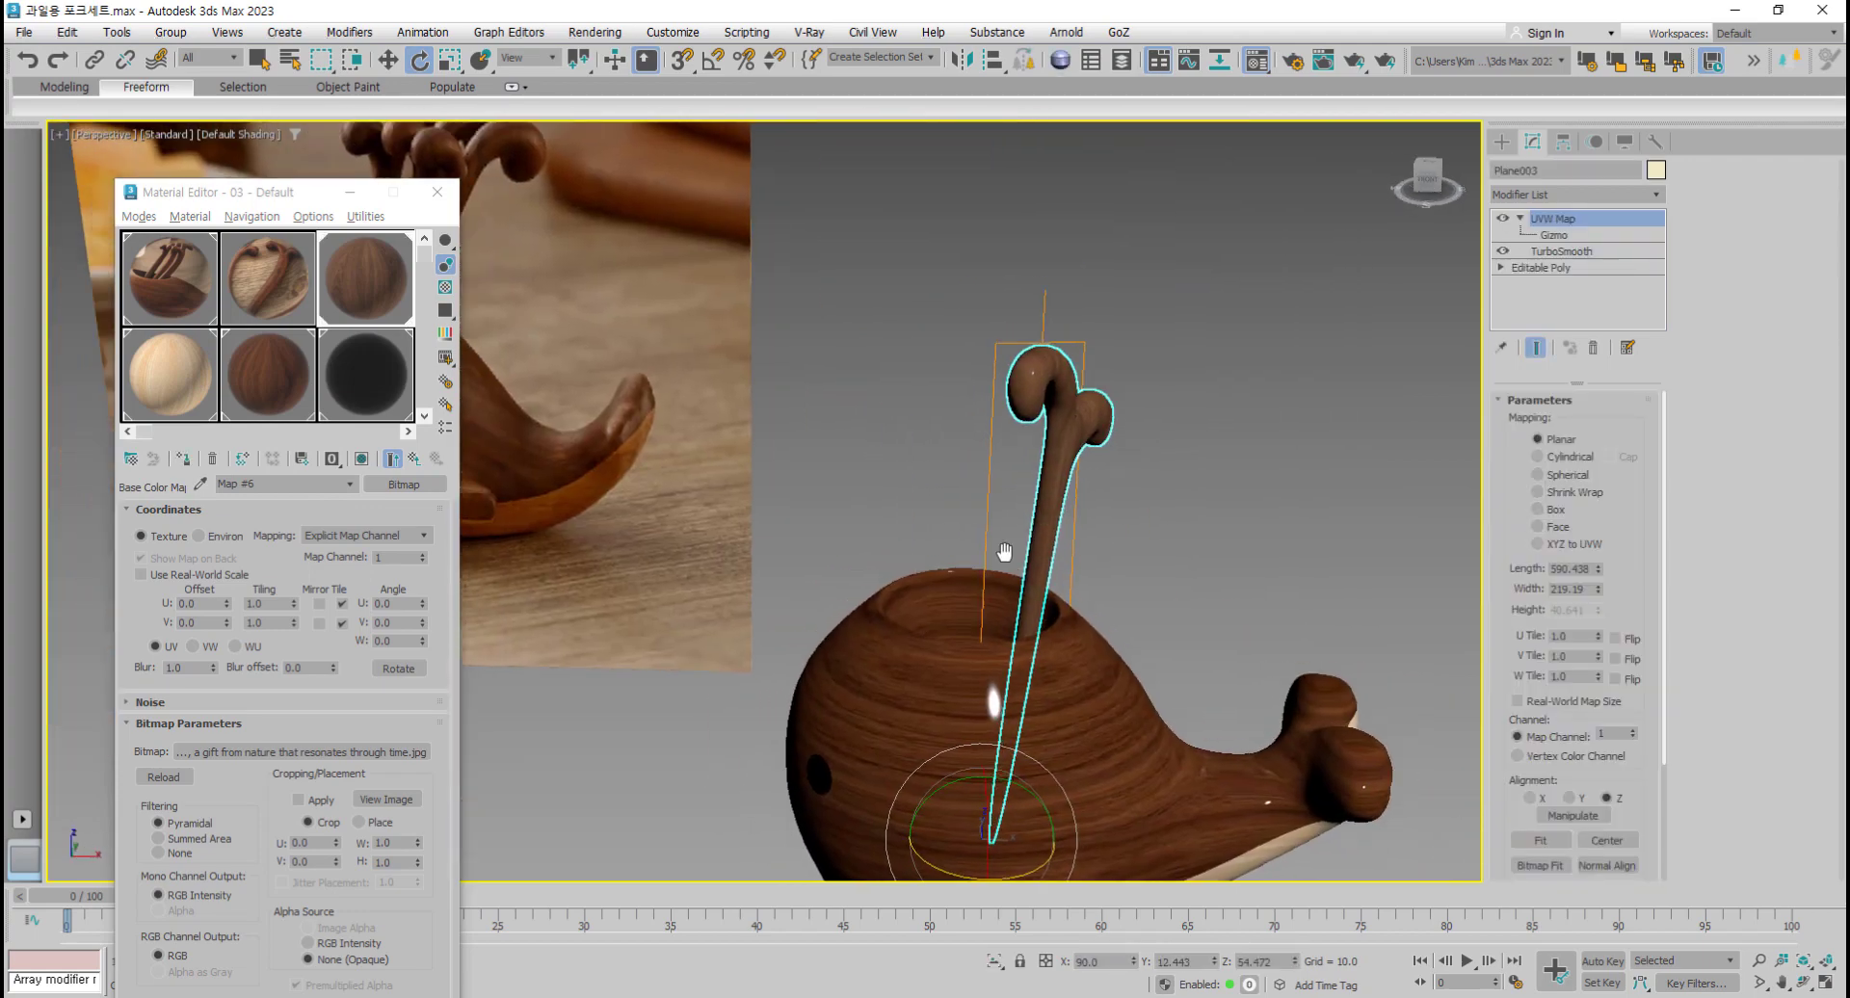
pyautogui.click(438, 192)
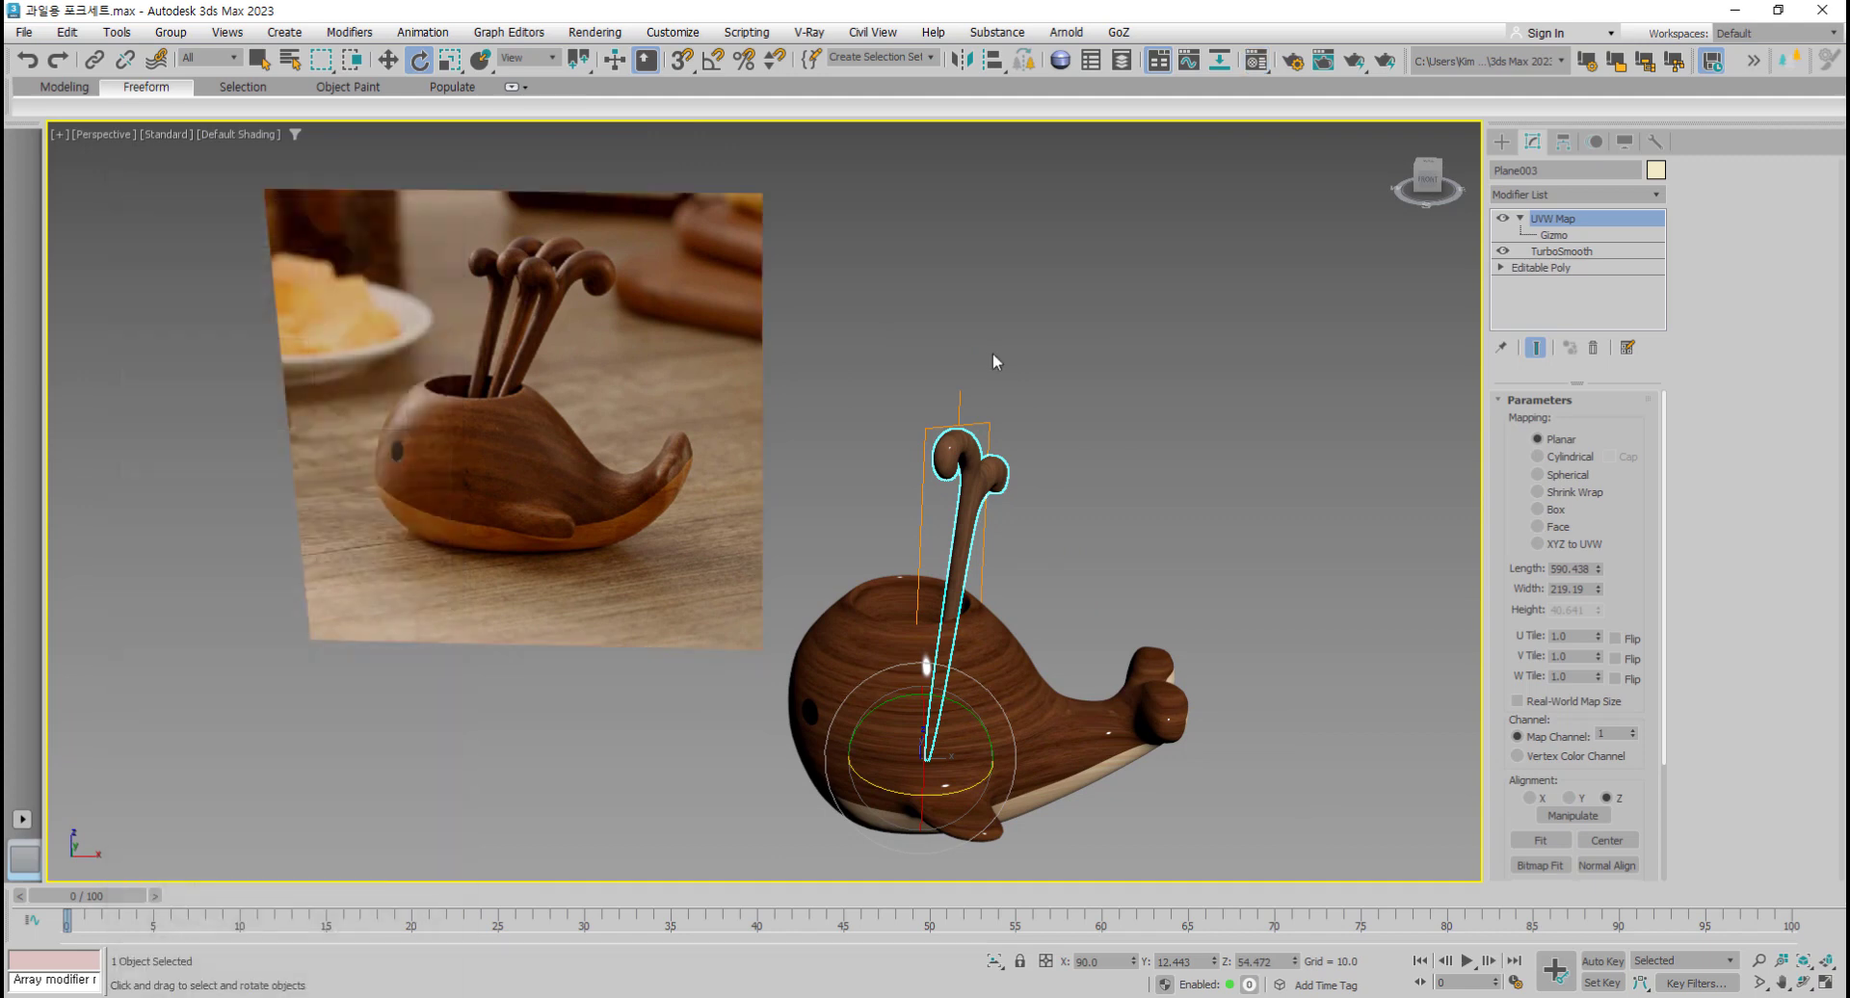
# Step: Compare the wood tone and grain of the fork and whale up close with the reference photo
pyautogui.scroll(4, 1061, 510)
pyautogui.click(1062, 511)
pyautogui.click(952, 475)
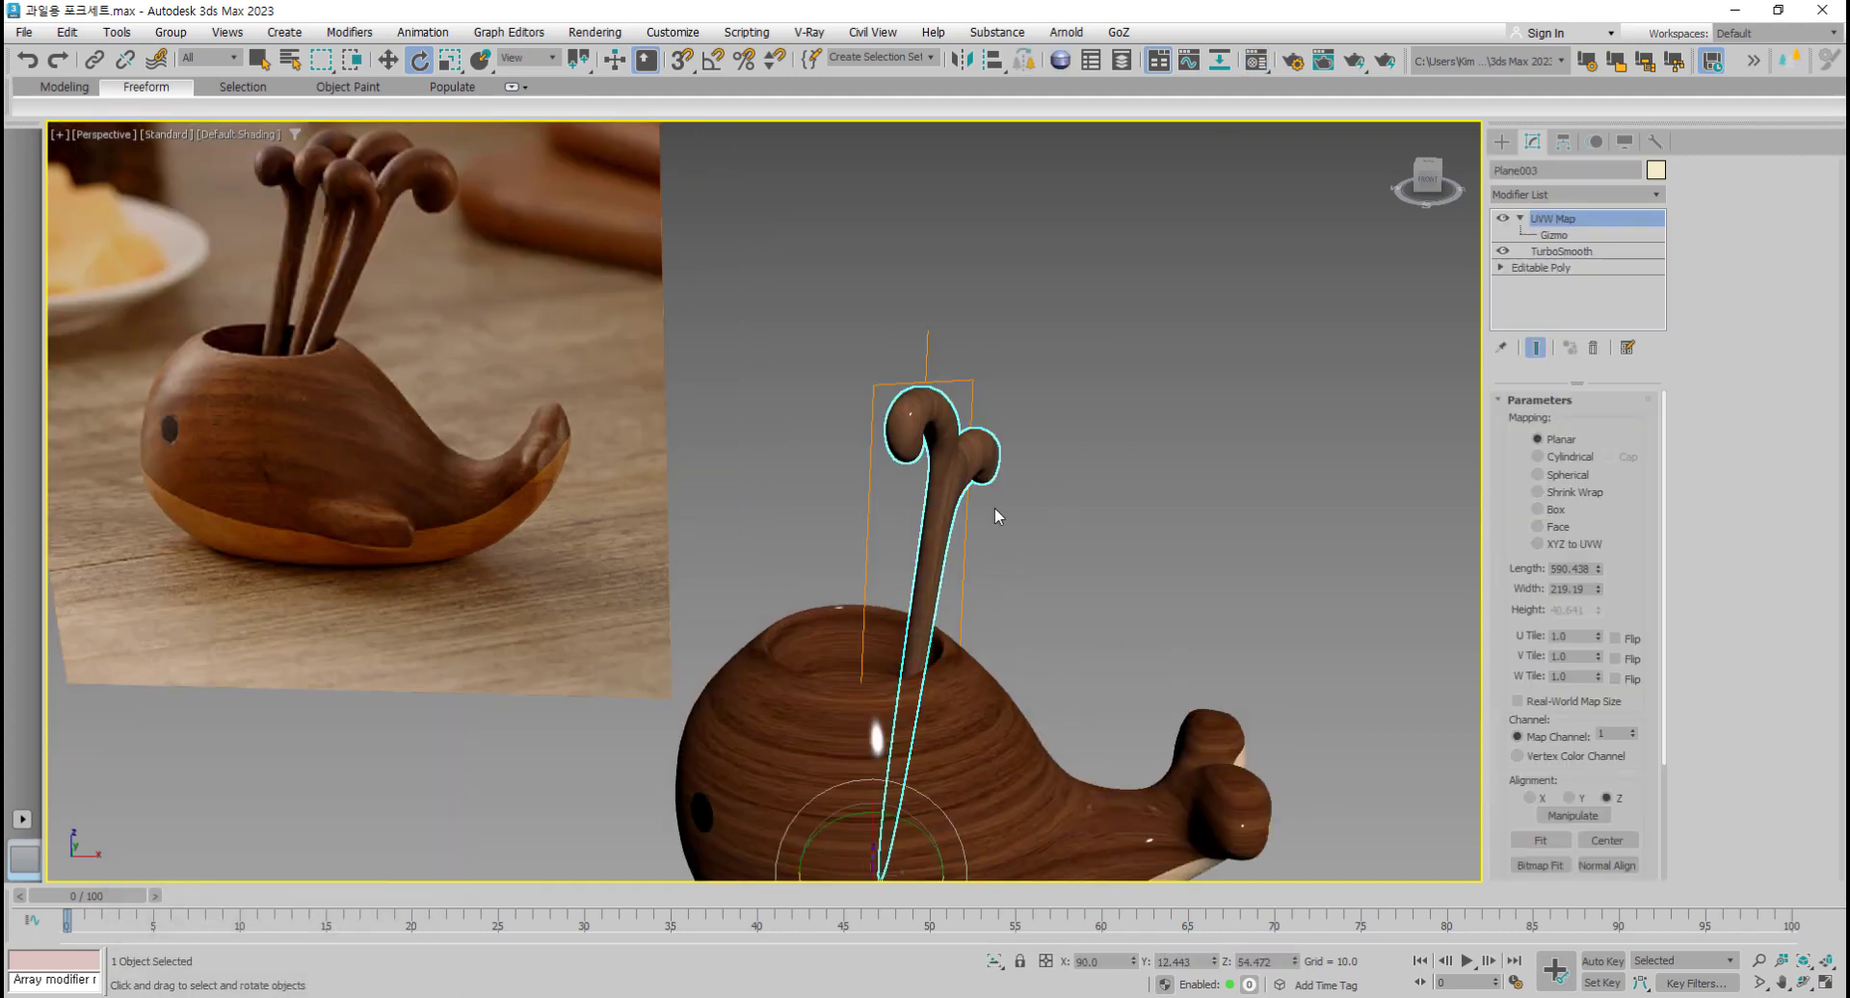
pyautogui.scroll(2, 916, 468)
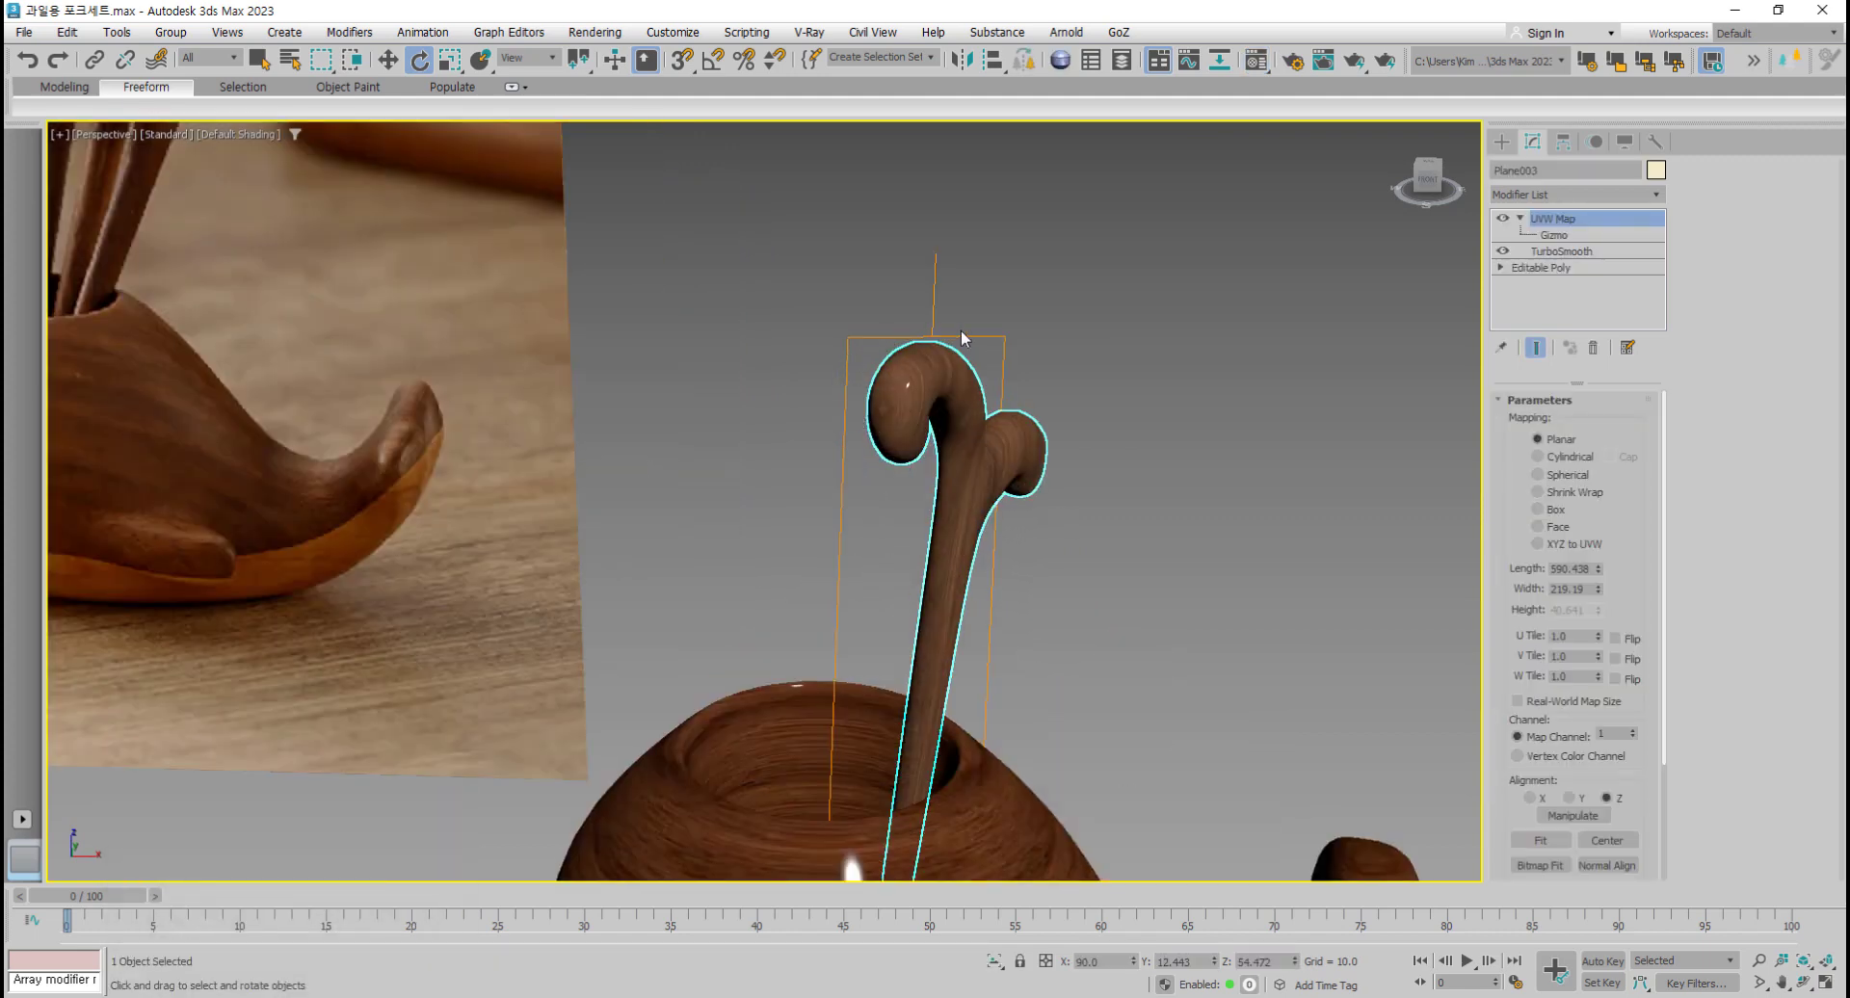
pyautogui.click(778, 740)
pyautogui.moveTo(883, 714); pyautogui.dragTo(855, 567, button='middle')
pyautogui.scroll(-3, 904, 499)
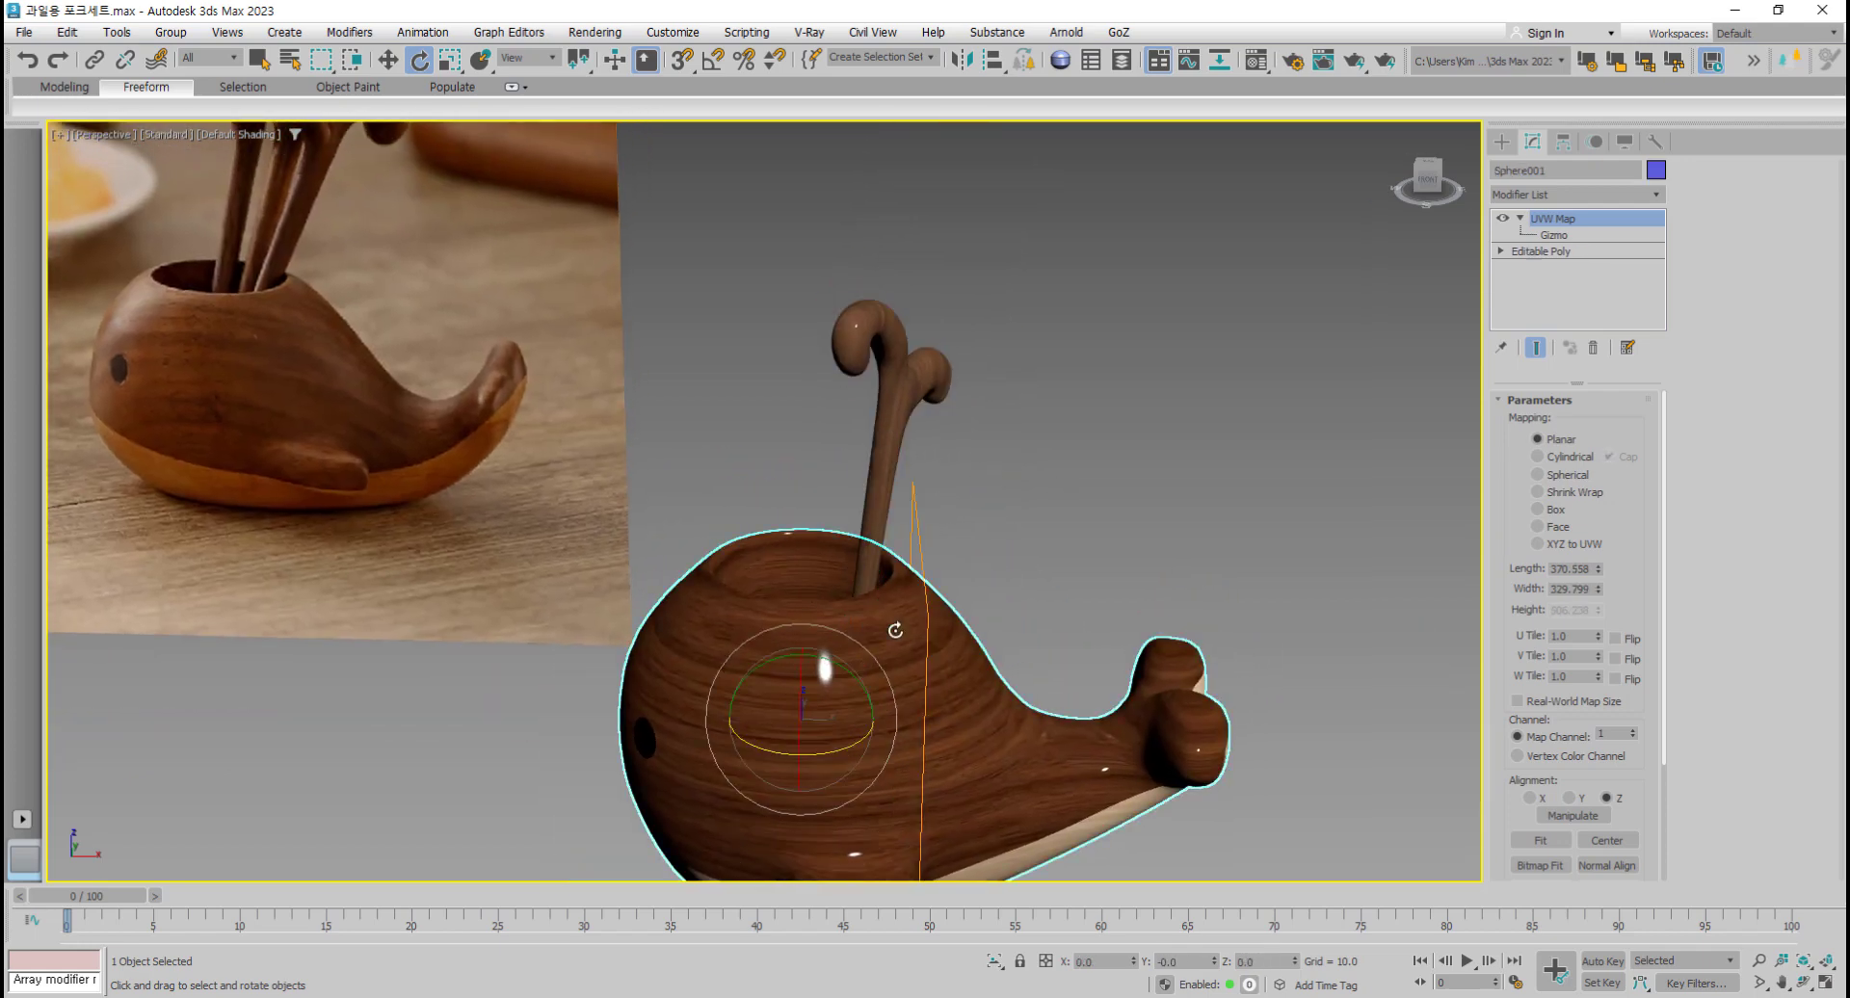
pyautogui.moveTo(949, 676); pyautogui.dragTo(968, 589, button='middle')
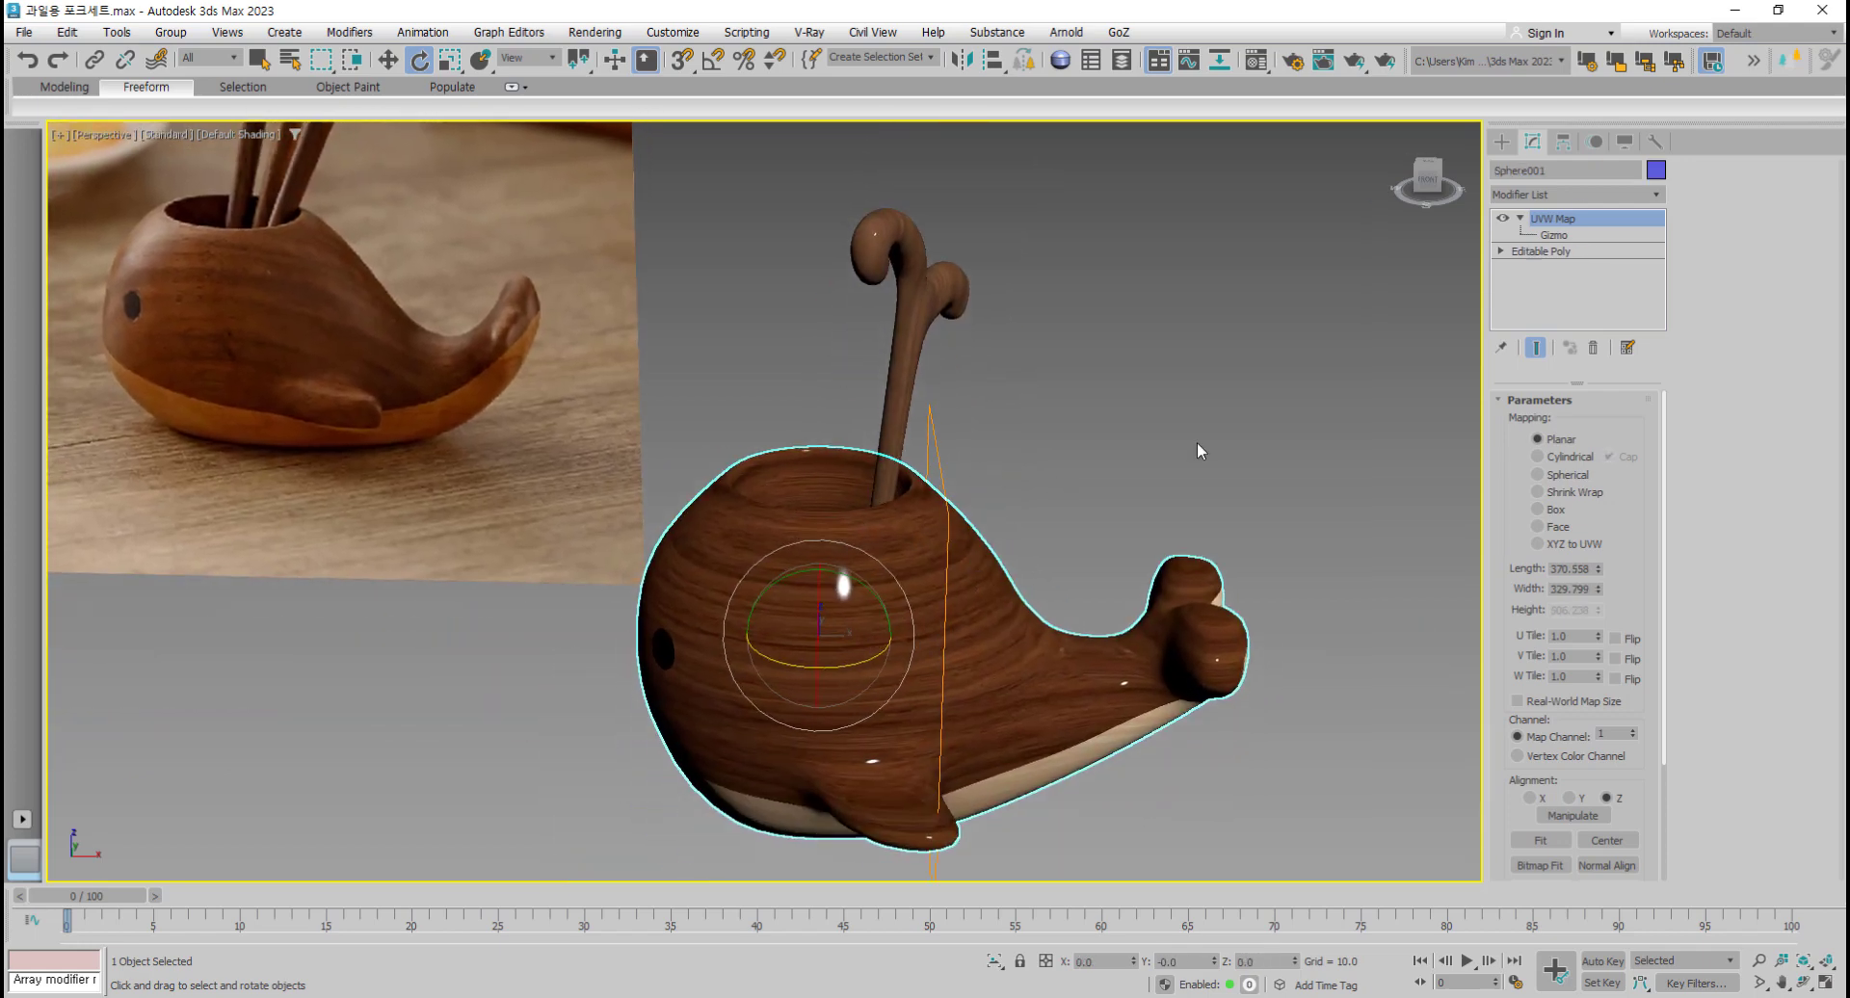
pyautogui.click(1172, 532)
pyautogui.click(963, 597)
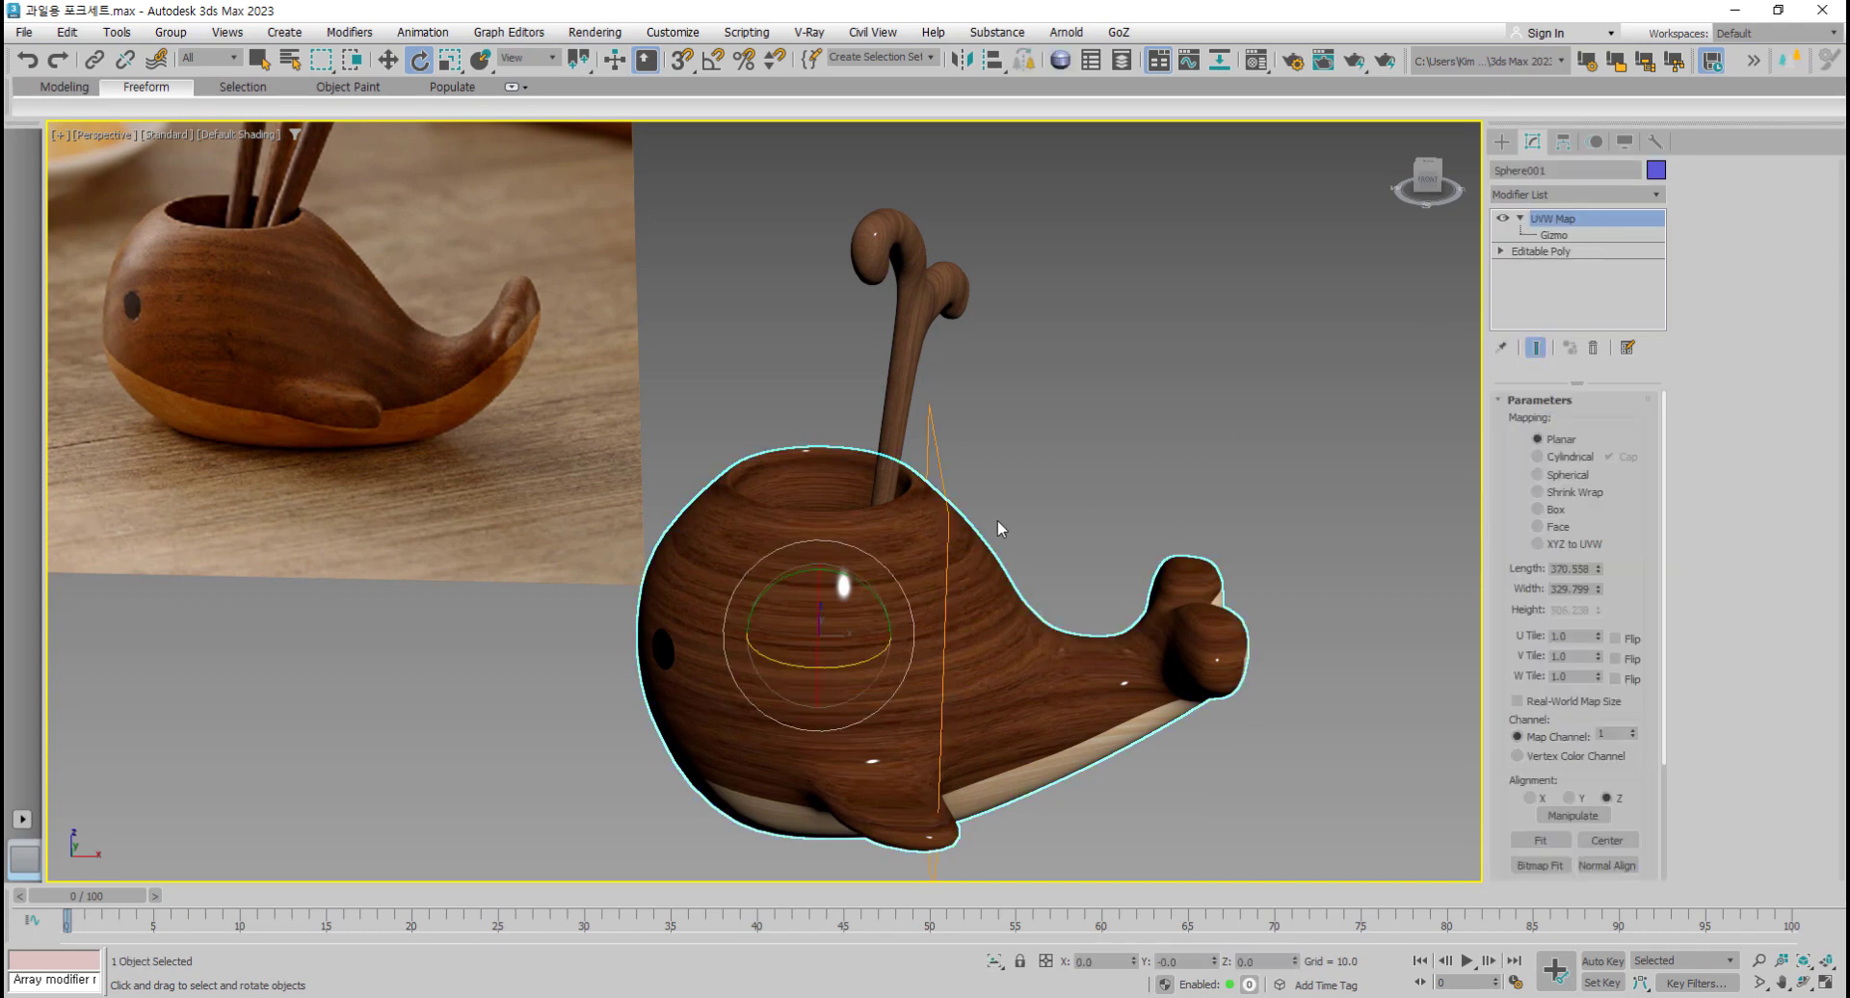
# Step: Collapse the whale body's whole modifier stack into an Editable Poly and accept the warning
pyautogui.rightClick(1536, 298)
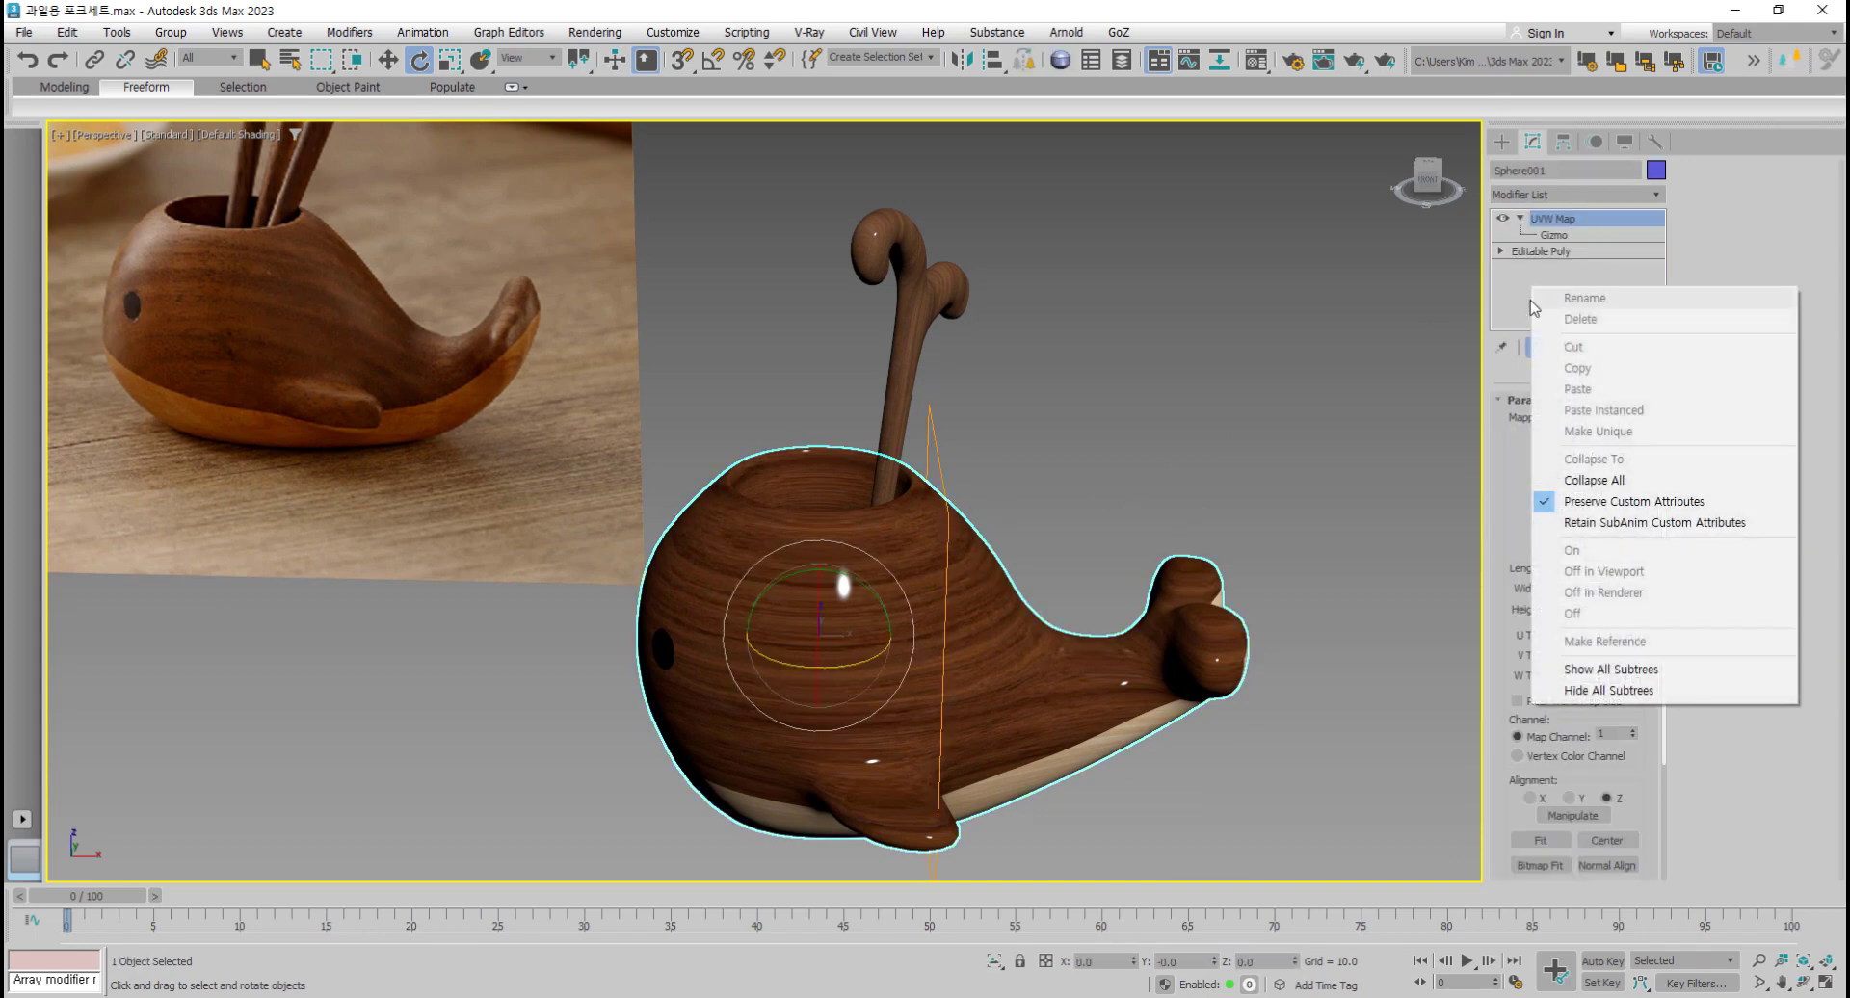
pyautogui.click(1614, 481)
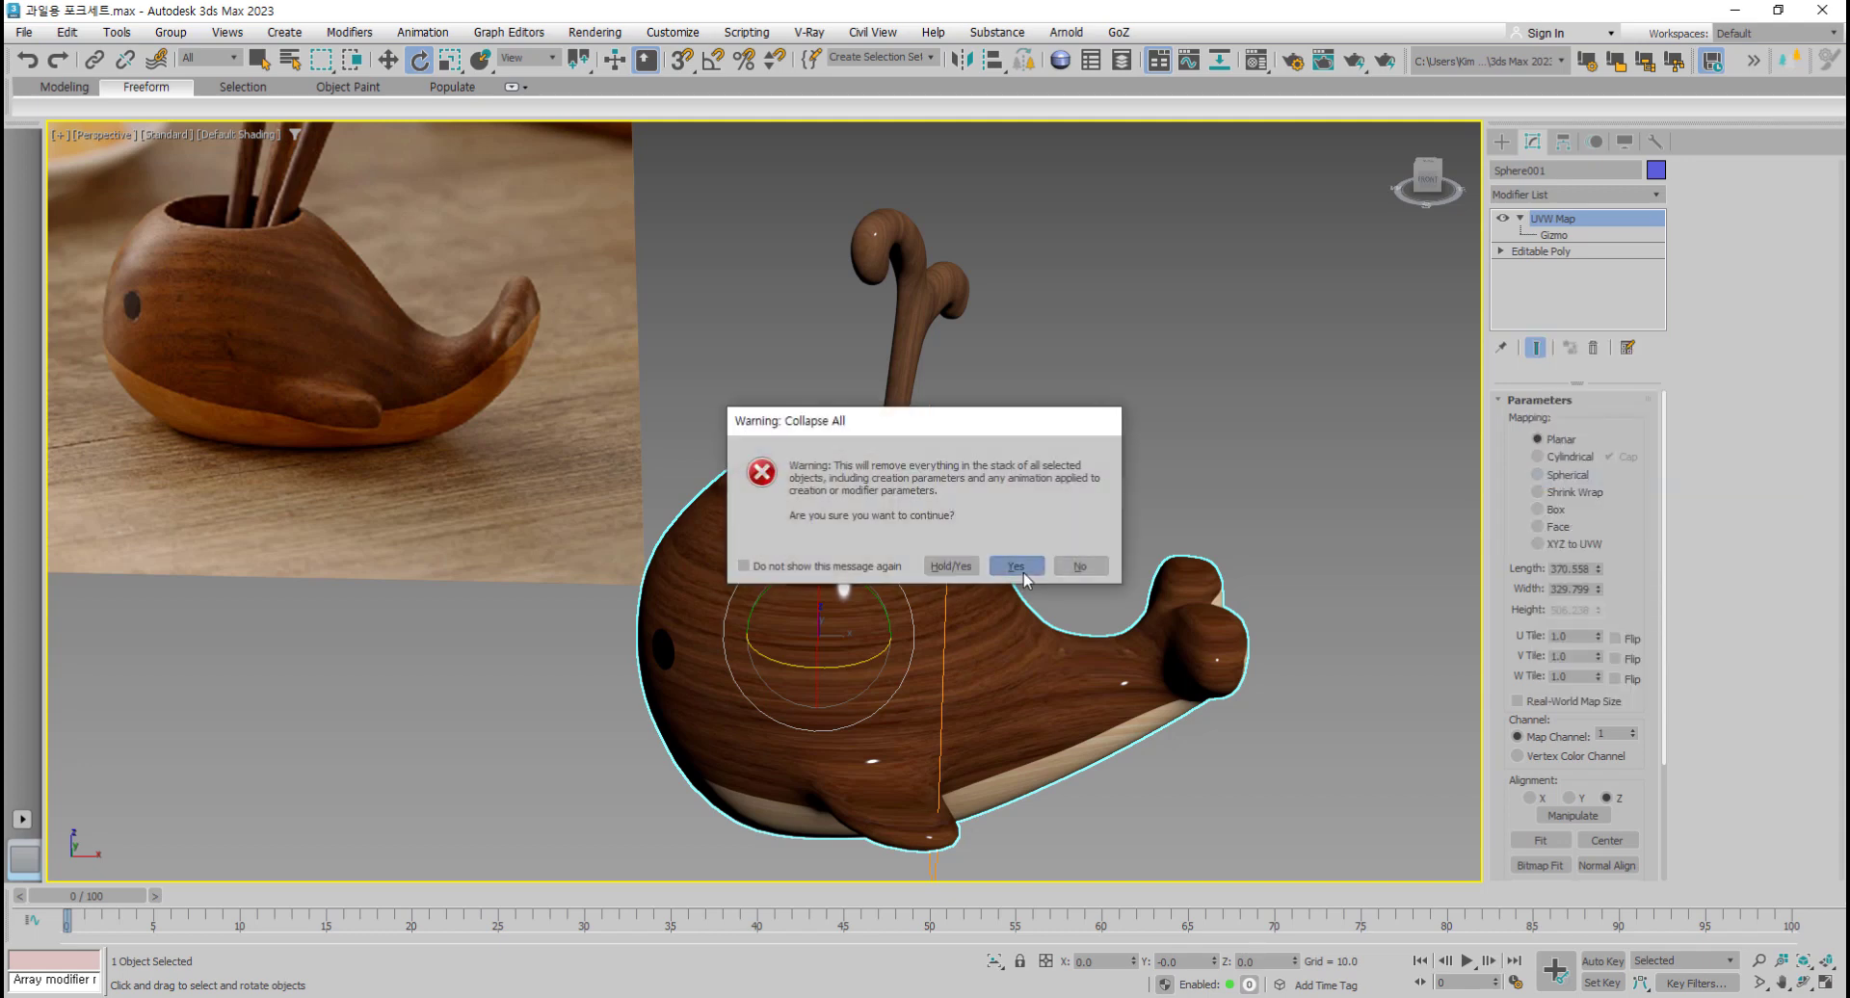
pyautogui.click(1016, 566)
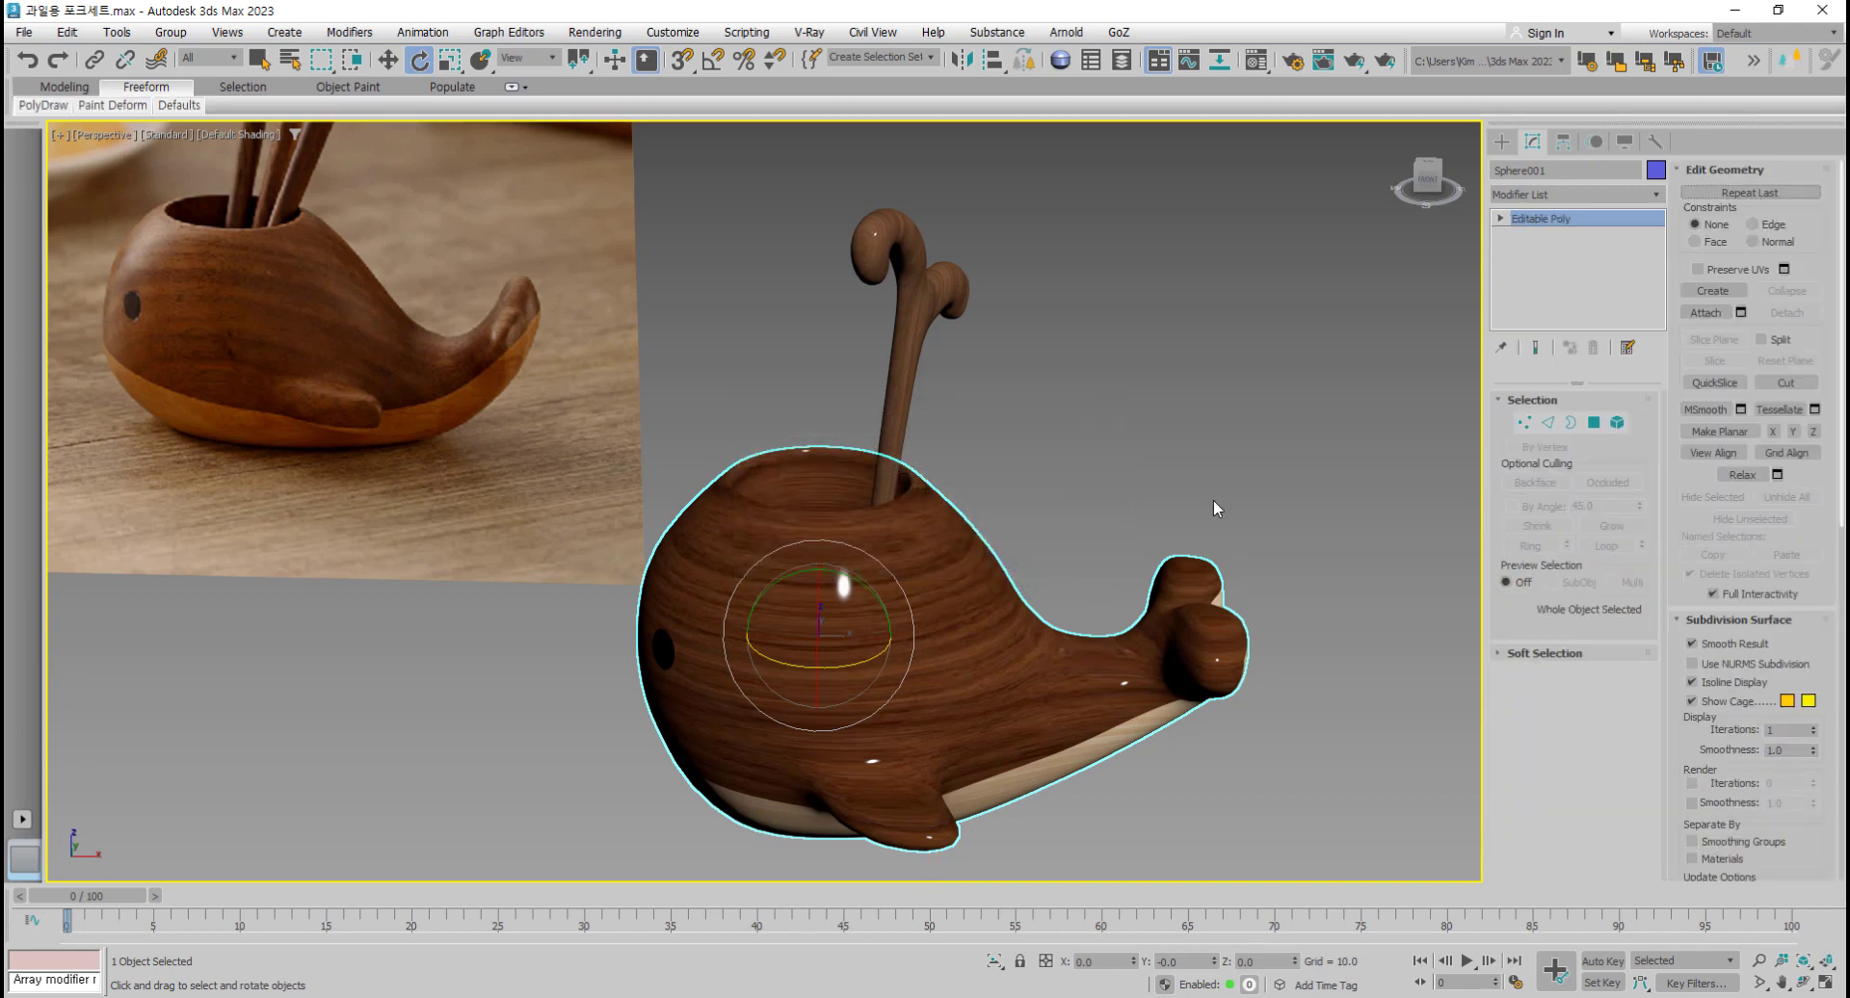
# Step: Reorder the fork's modifier stack so UVW Map sits below TurboSmooth, and make TurboSmooth the active level
pyautogui.click(911, 303)
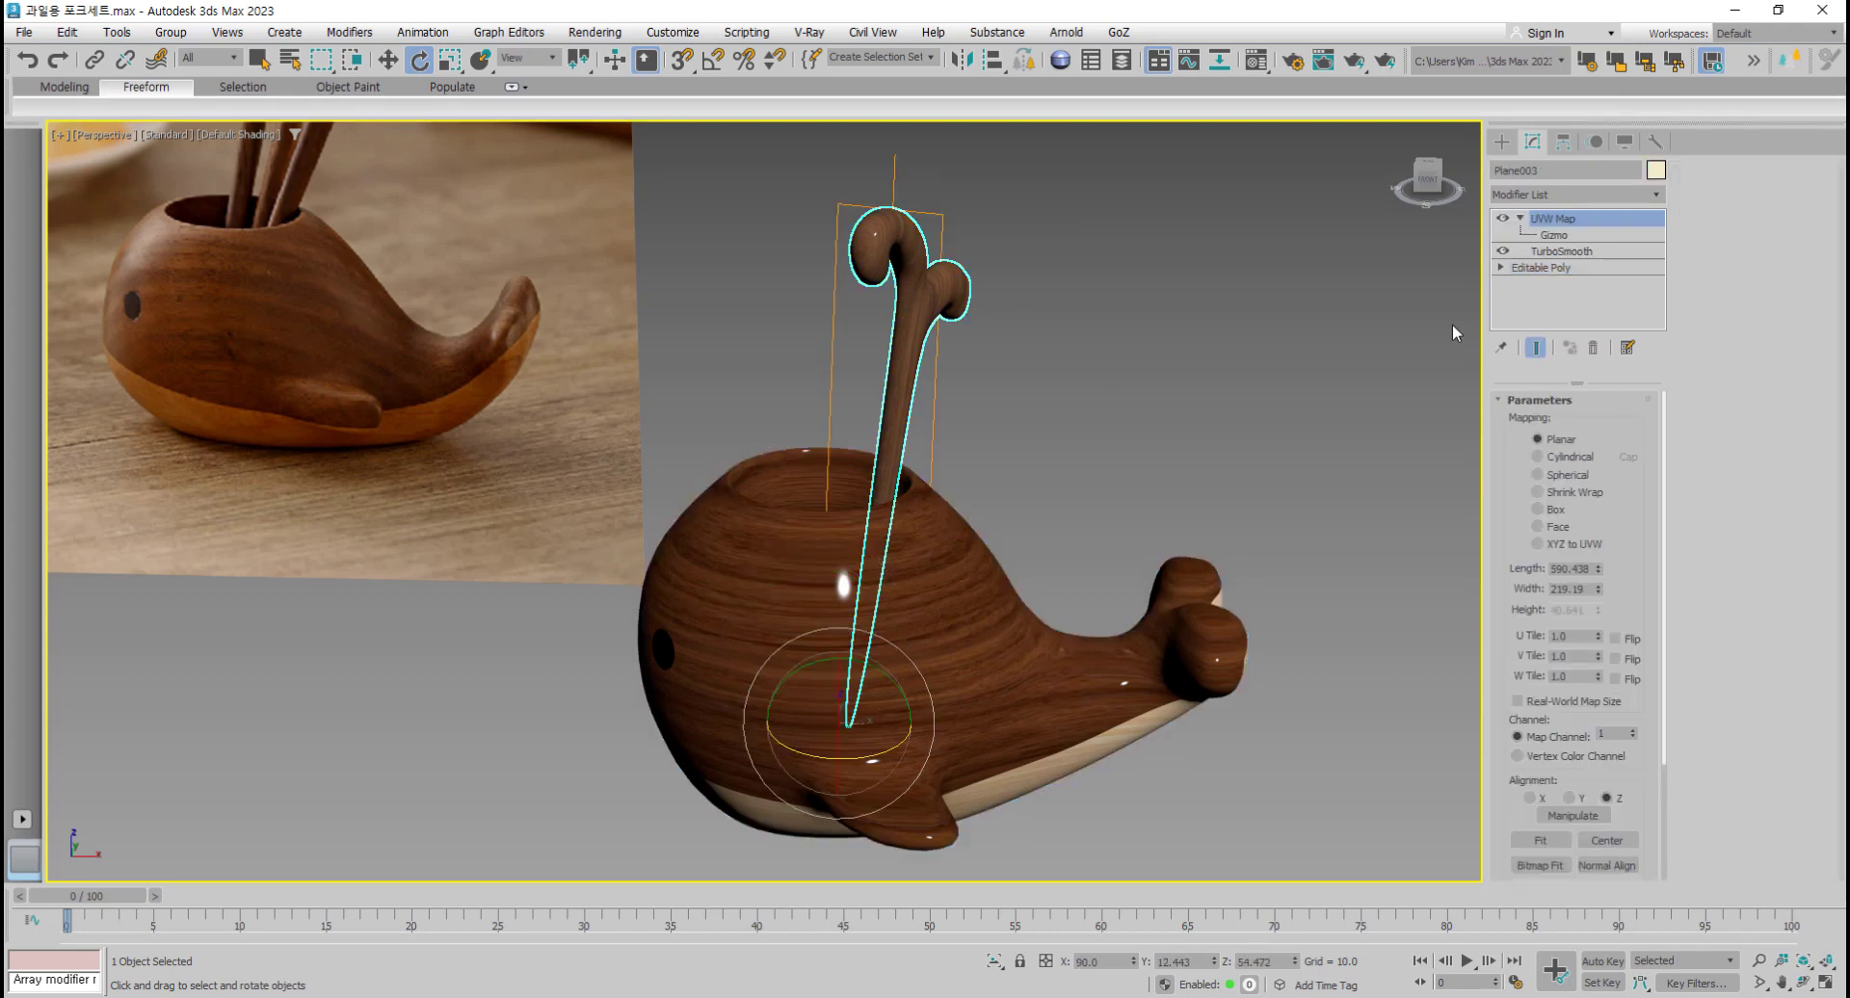
pyautogui.click(1567, 251)
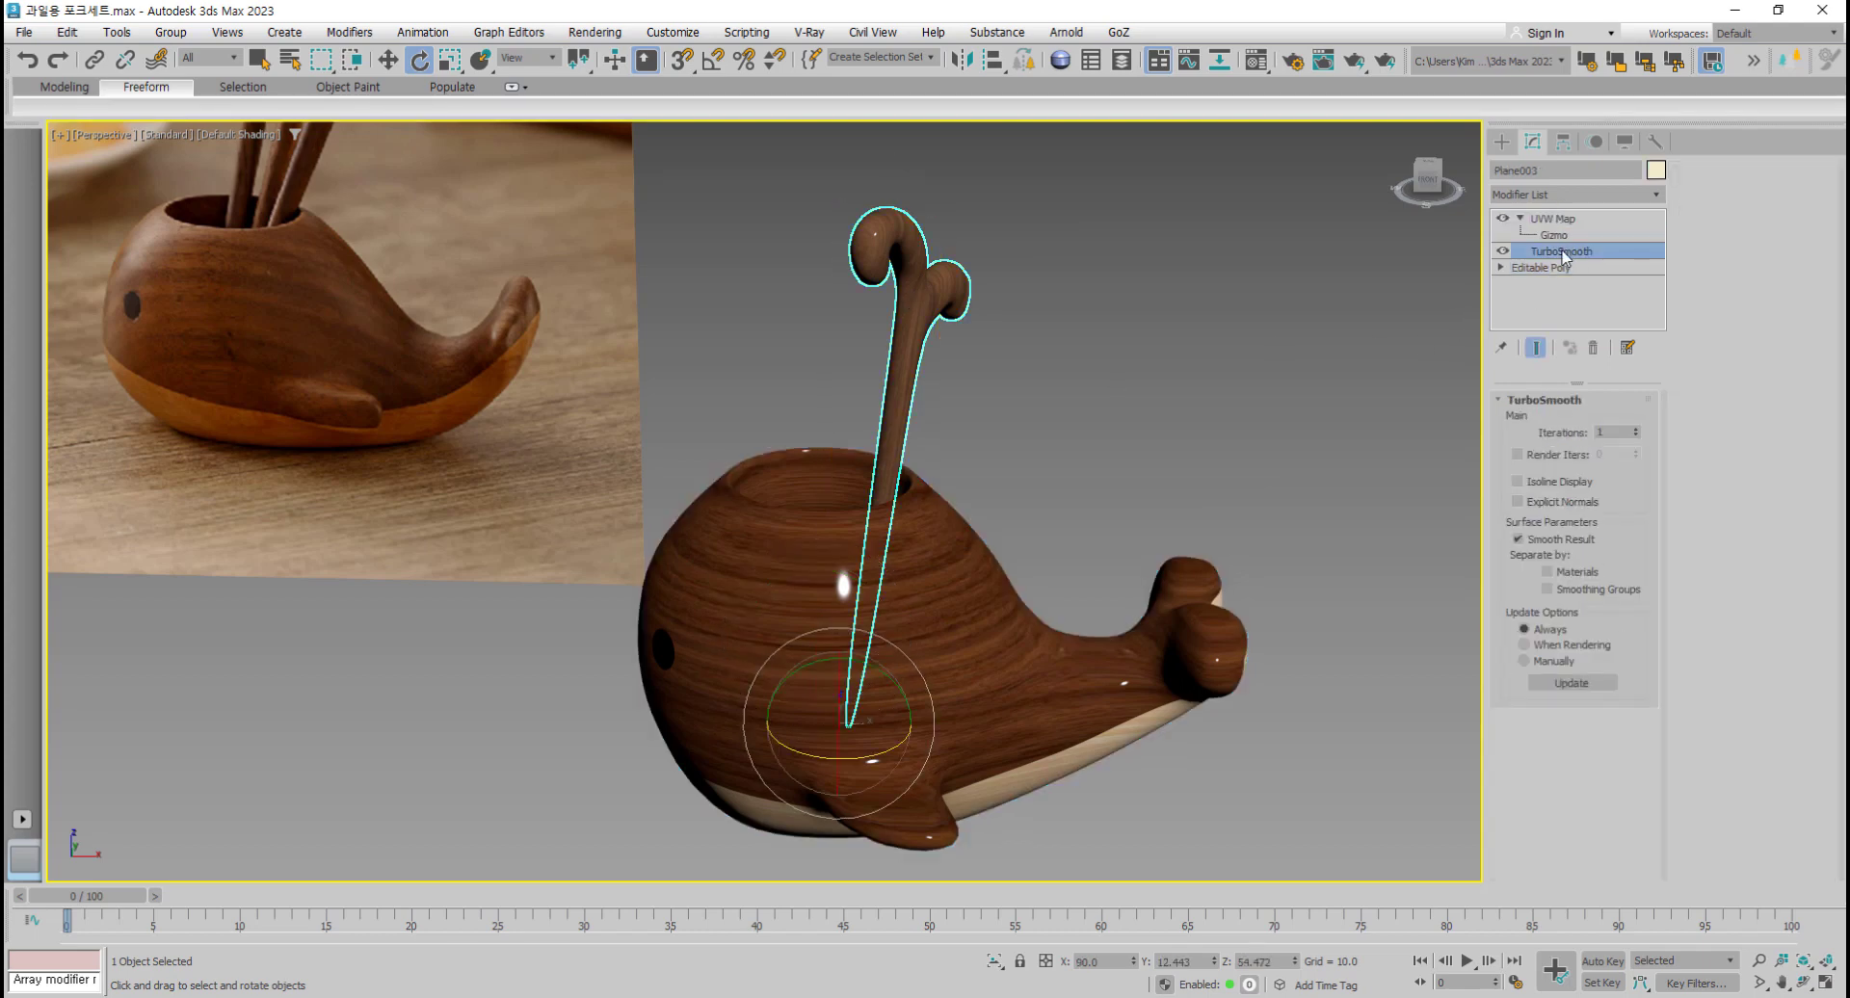
pyautogui.click(1559, 219)
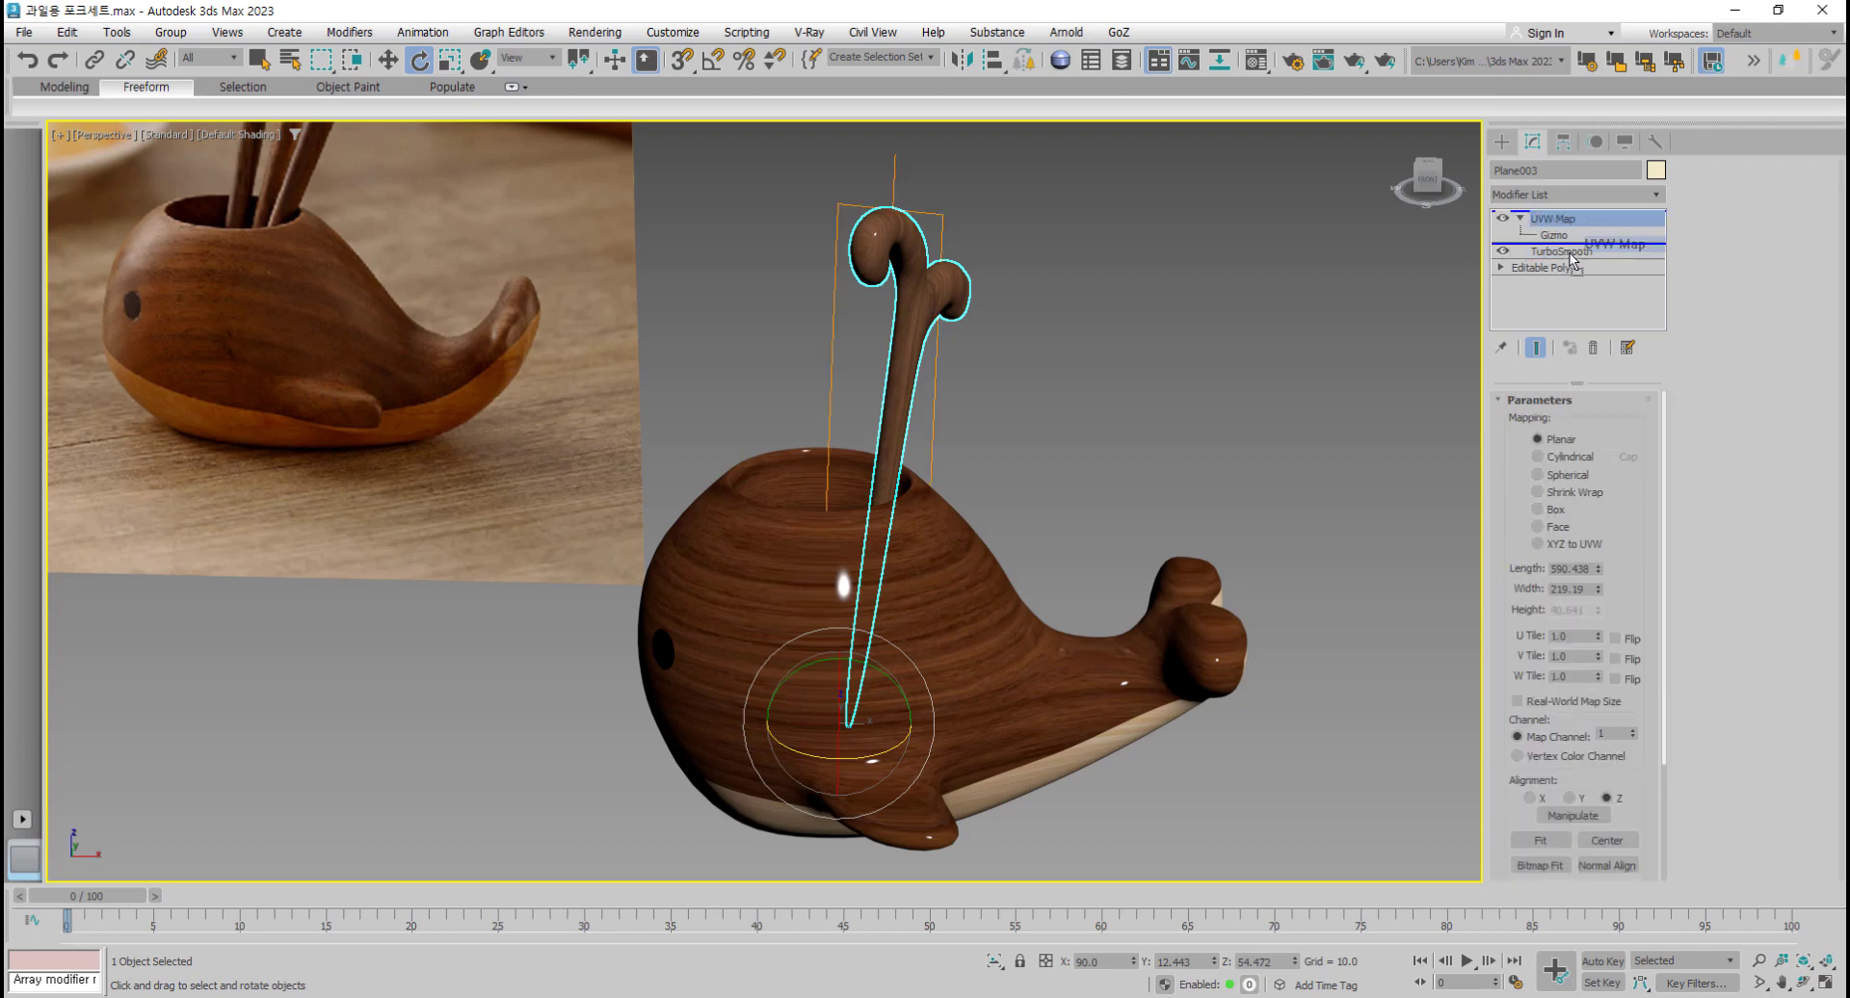
pyautogui.moveTo(1570, 263); pyautogui.dragTo(1570, 262)
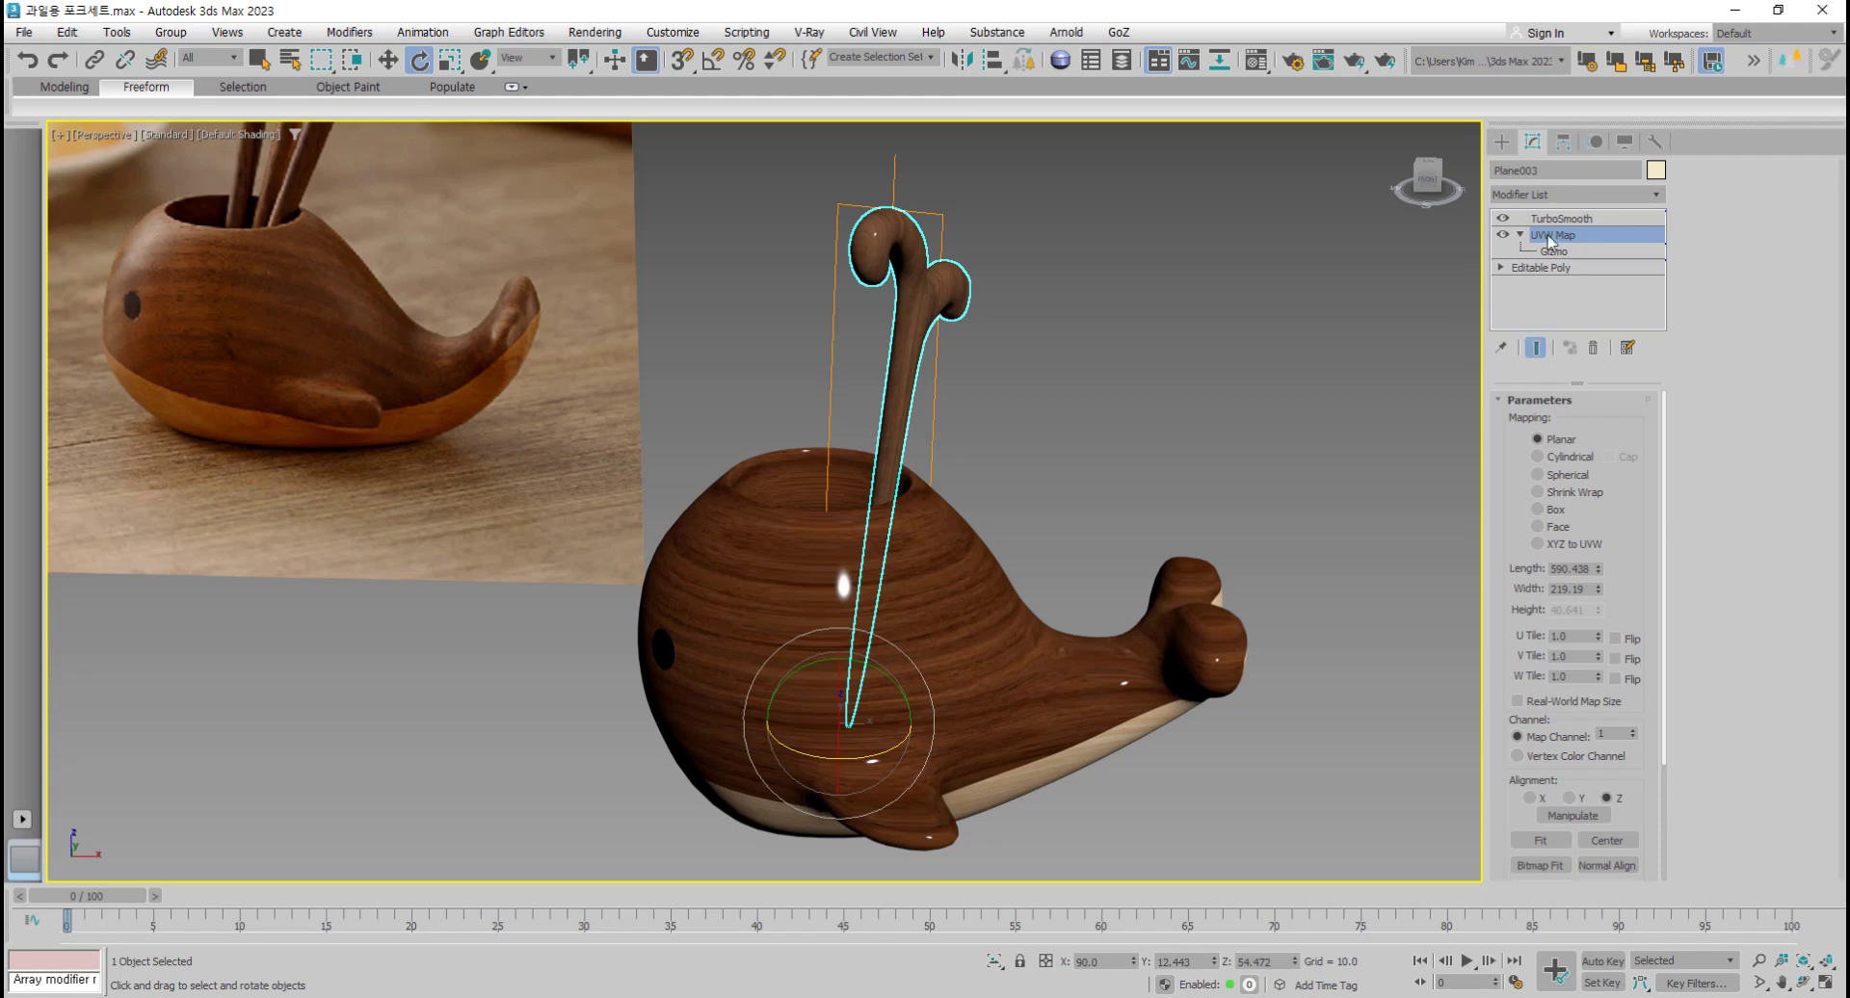
pyautogui.click(1560, 219)
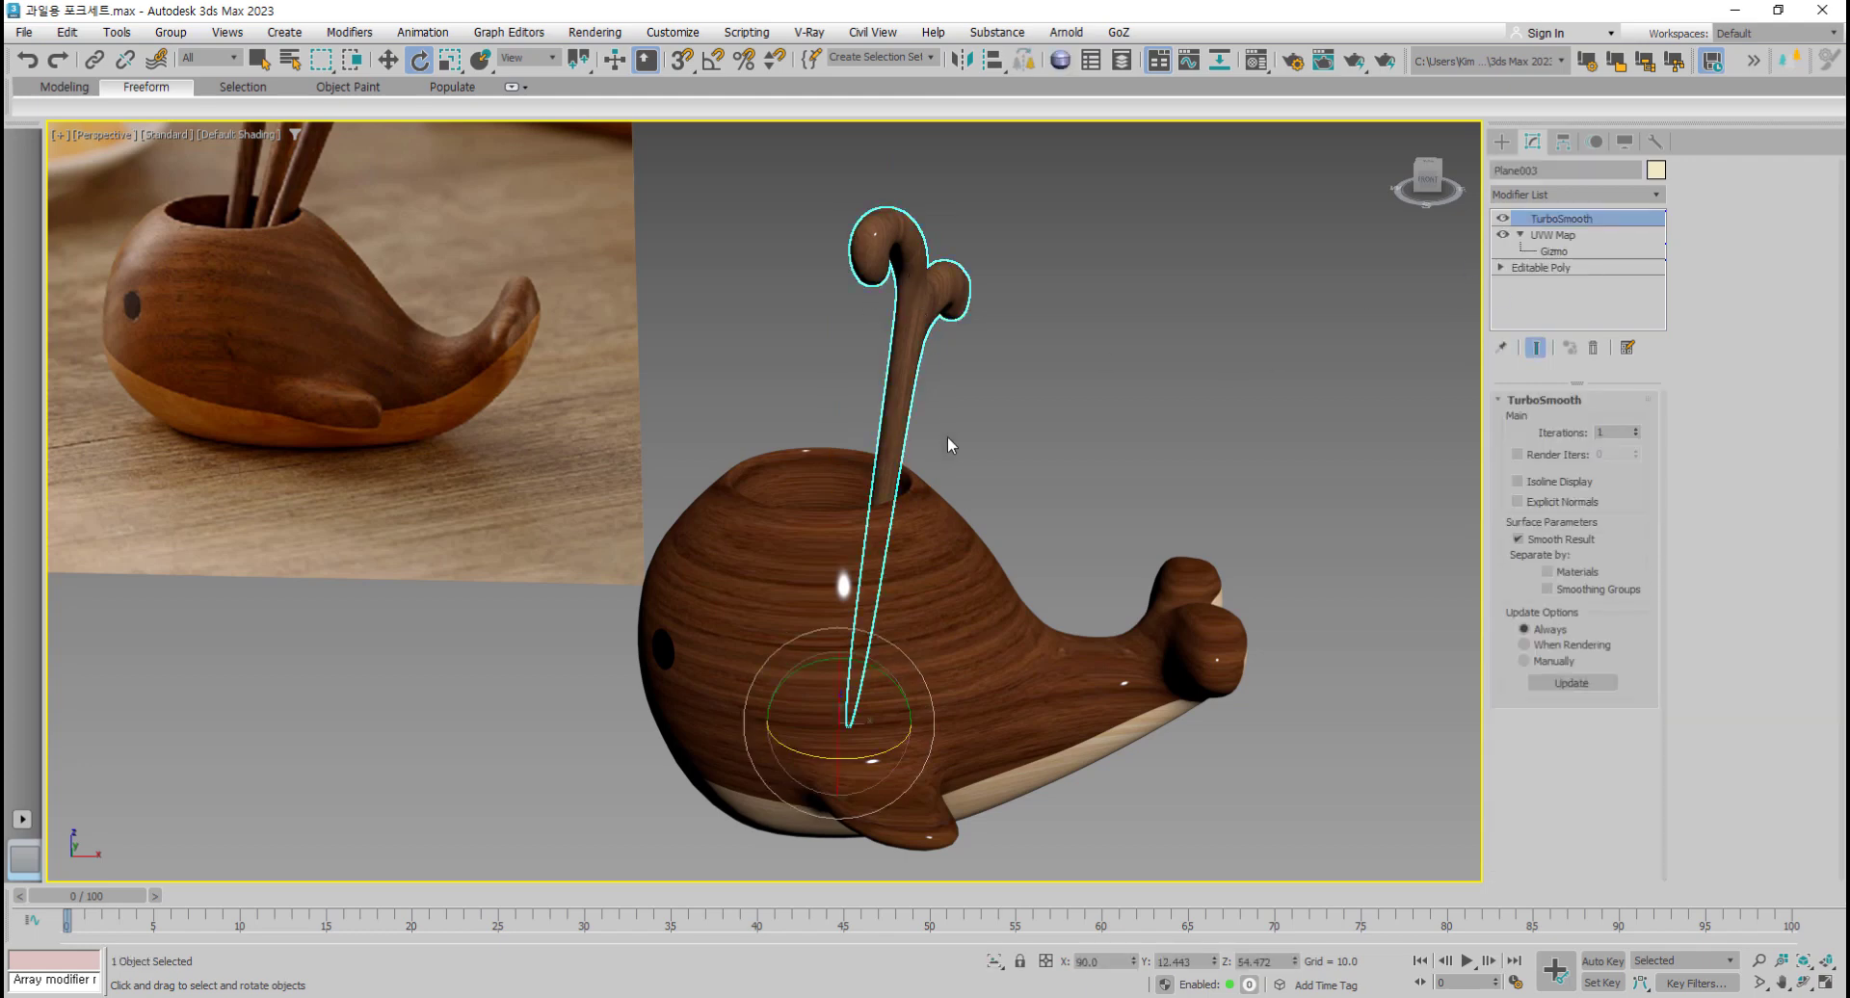
# Step: Make a copy of the fork in the top view and shift it along the holder opening close to the original fork
pyautogui.moveTo(947, 438); pyautogui.dragTo(1004, 506, button='middle')
pyautogui.scroll(-4, 1043, 574)
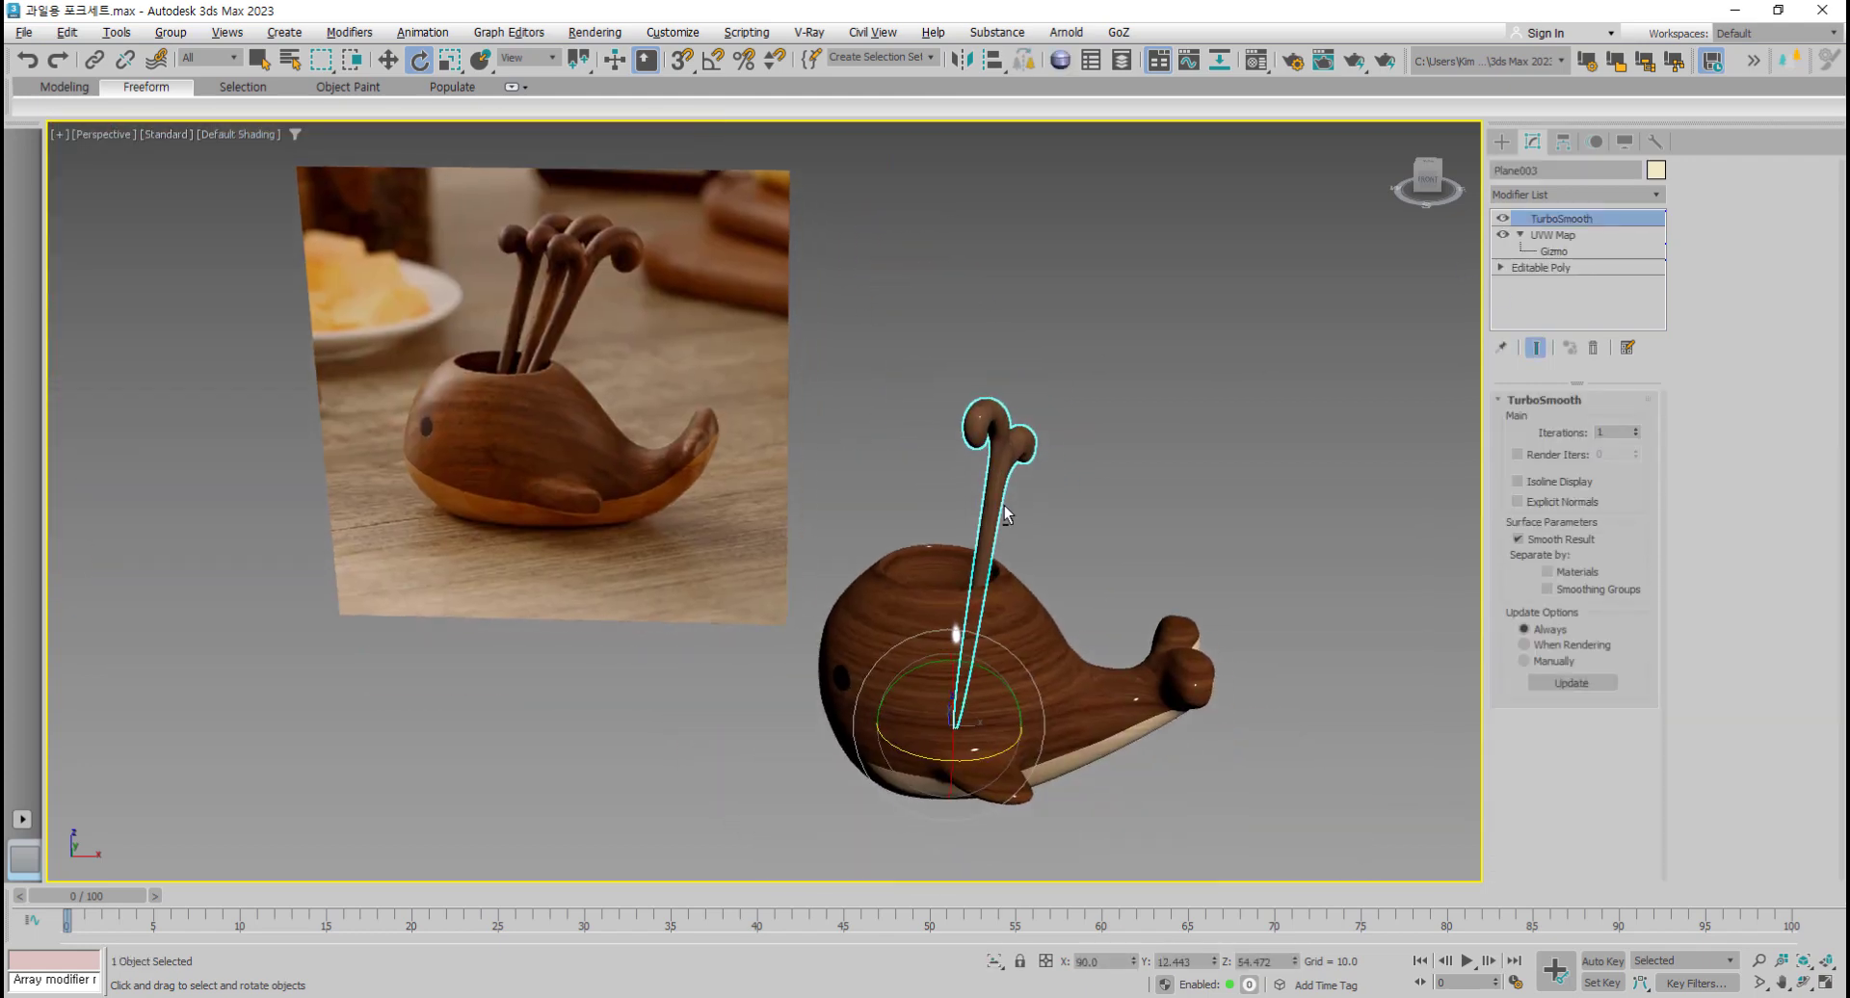
pyautogui.hotkey('alt', 'w')
pyautogui.scroll(3, 496, 343)
pyautogui.press('w')
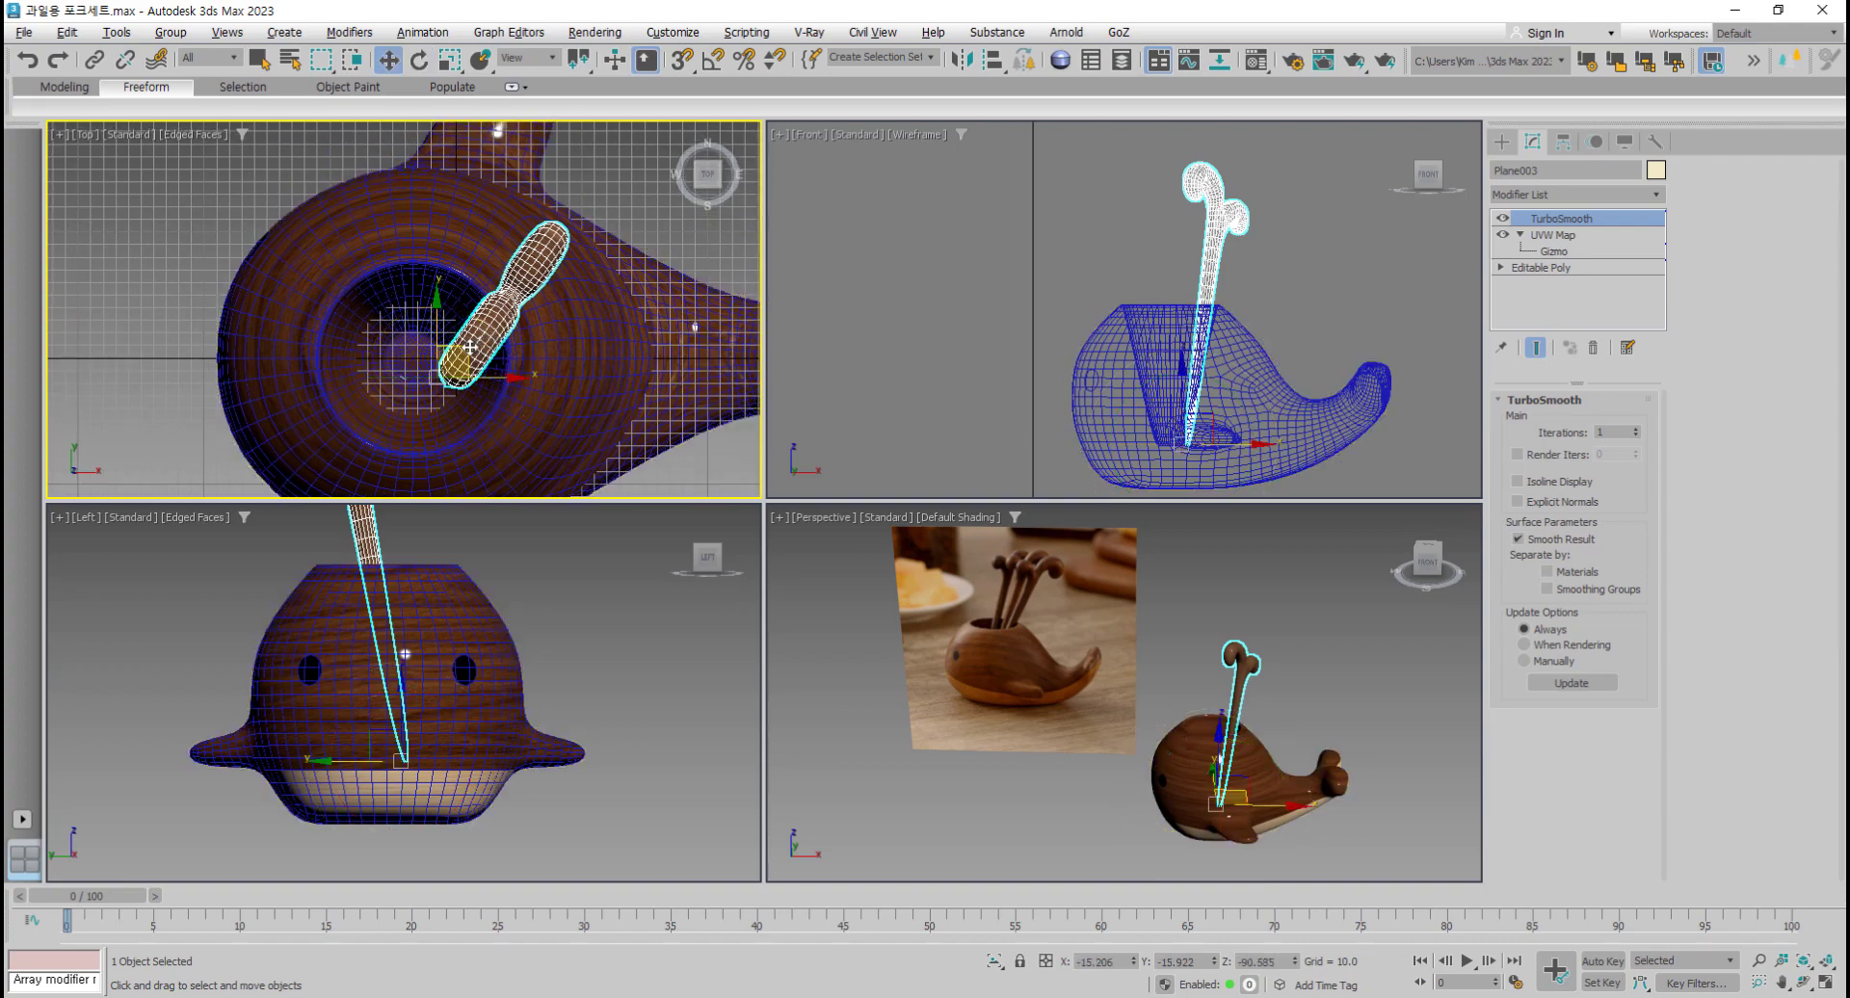
pyautogui.keyDown('shift'); pyautogui.moveTo(470, 346); pyautogui.dragTo(399, 377); pyautogui.keyUp('shift')
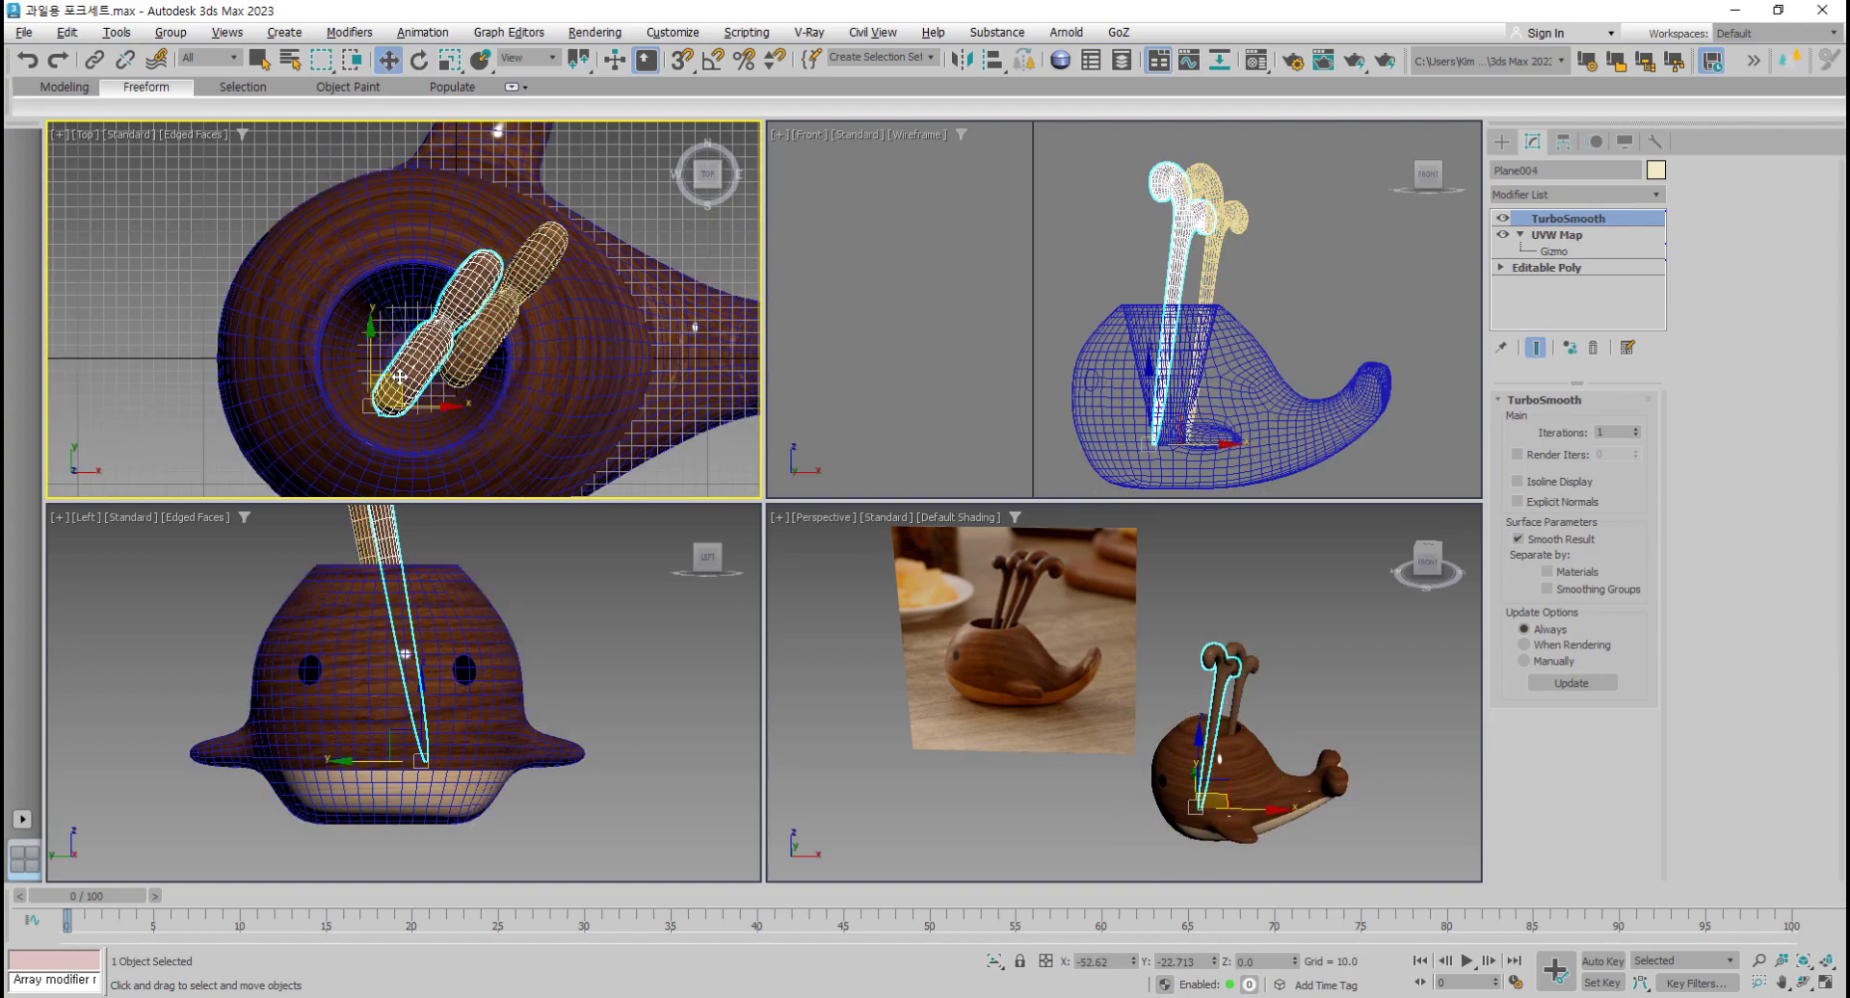
pyautogui.click(920, 591)
pyautogui.moveTo(1203, 392); pyautogui.dragTo(1104, 392, button='middle')
pyautogui.scroll(3, 1104, 391)
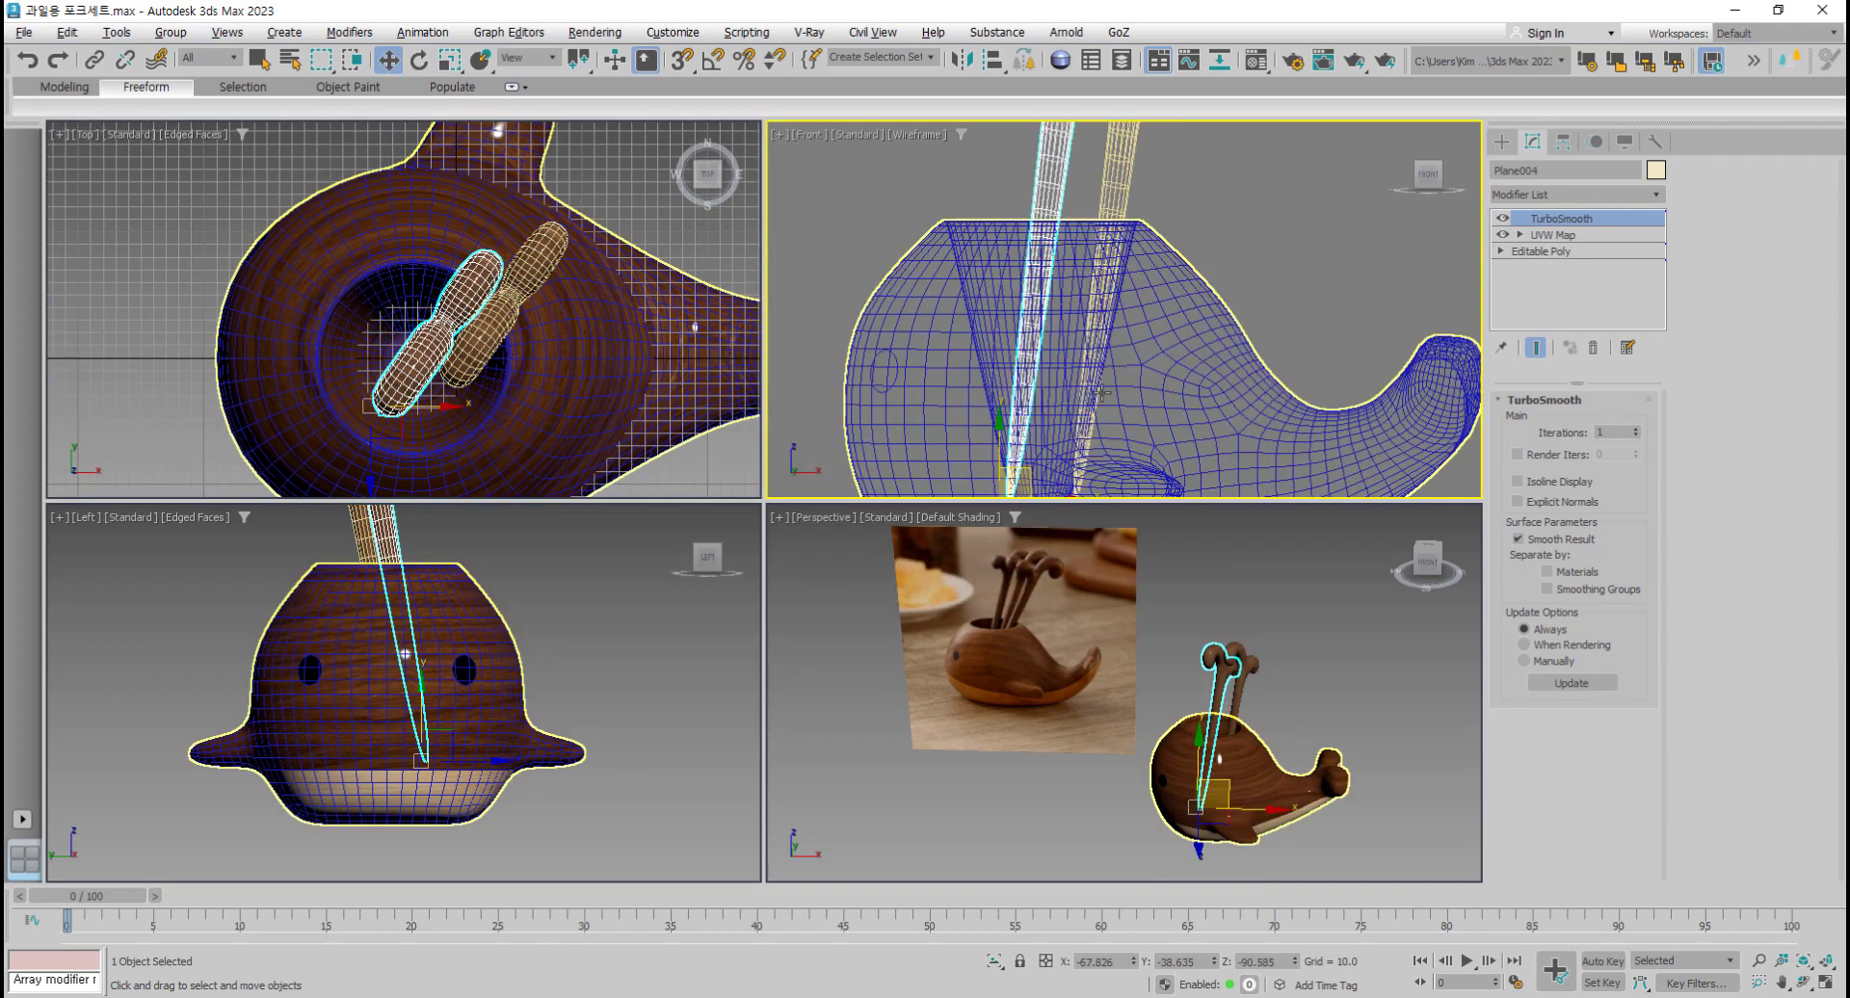
pyautogui.moveTo(1033, 477); pyautogui.dragTo(1076, 475)
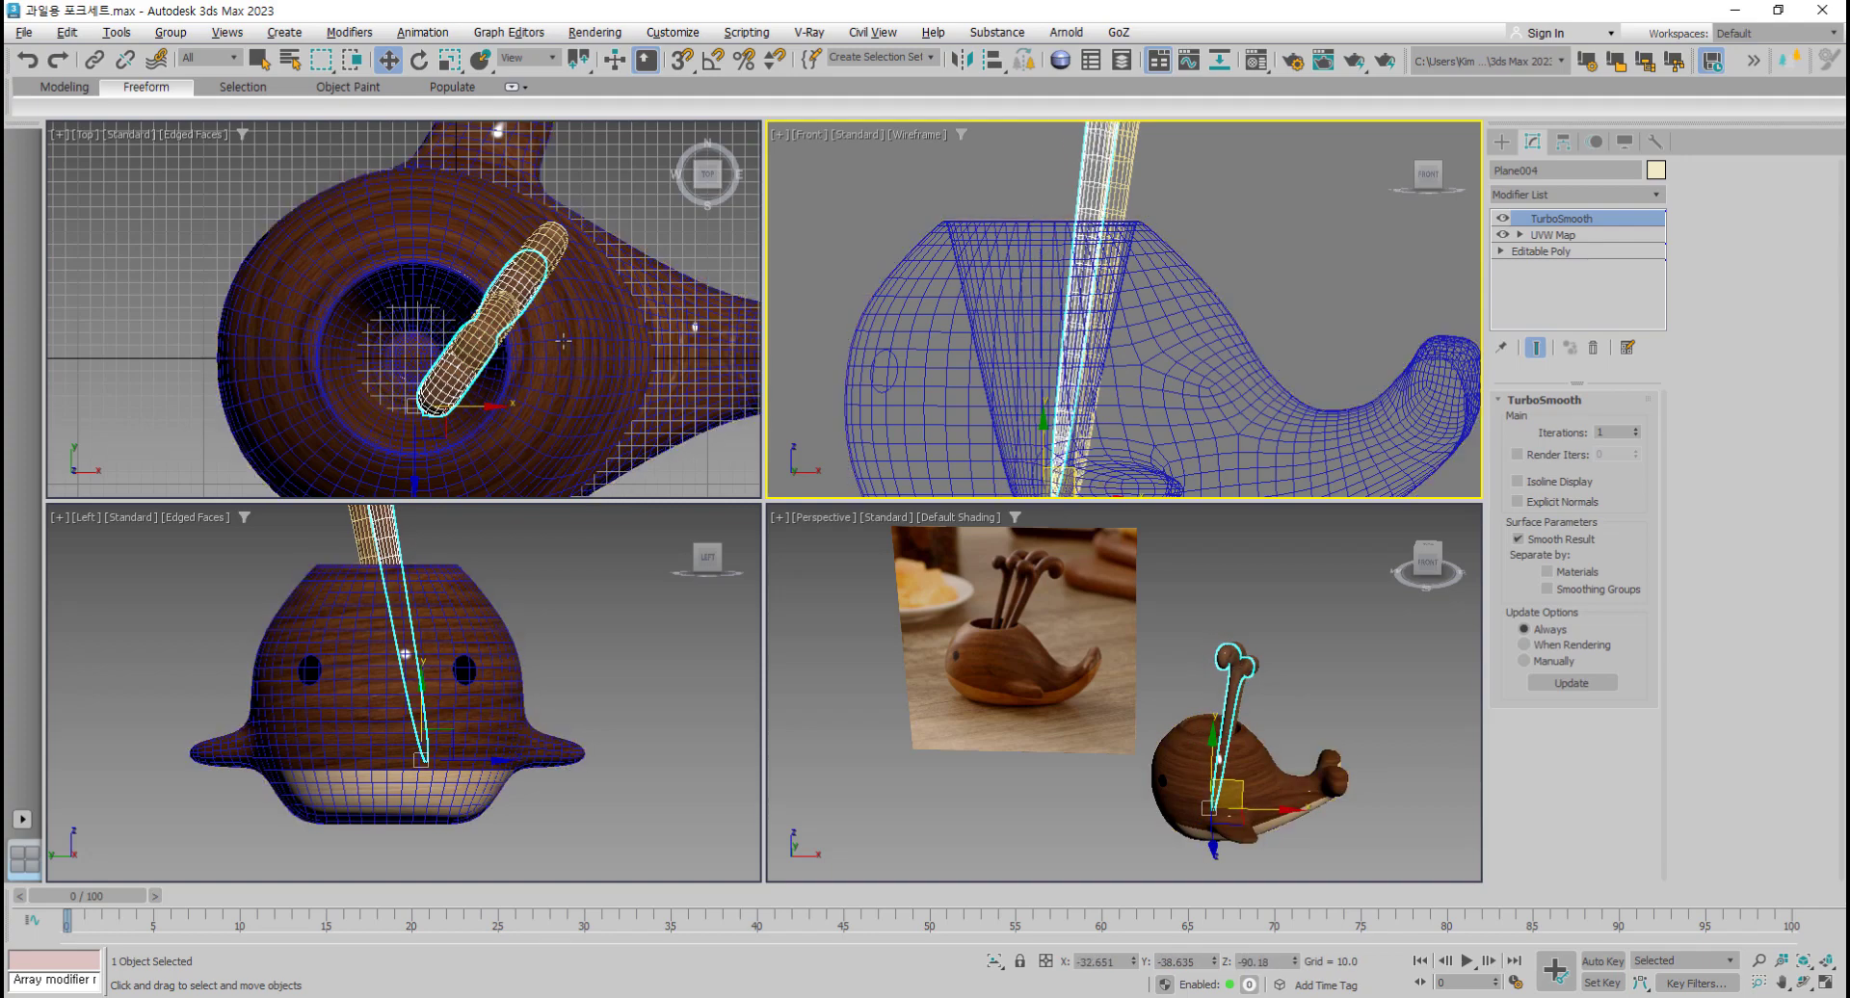
# Step: Rotate the copied fork to a different heading and shift the forks sideways inside the opening, with the left view in wireframe
pyautogui.moveTo(576, 340); pyautogui.dragTo(593, 334, button='middle')
pyautogui.press('e')
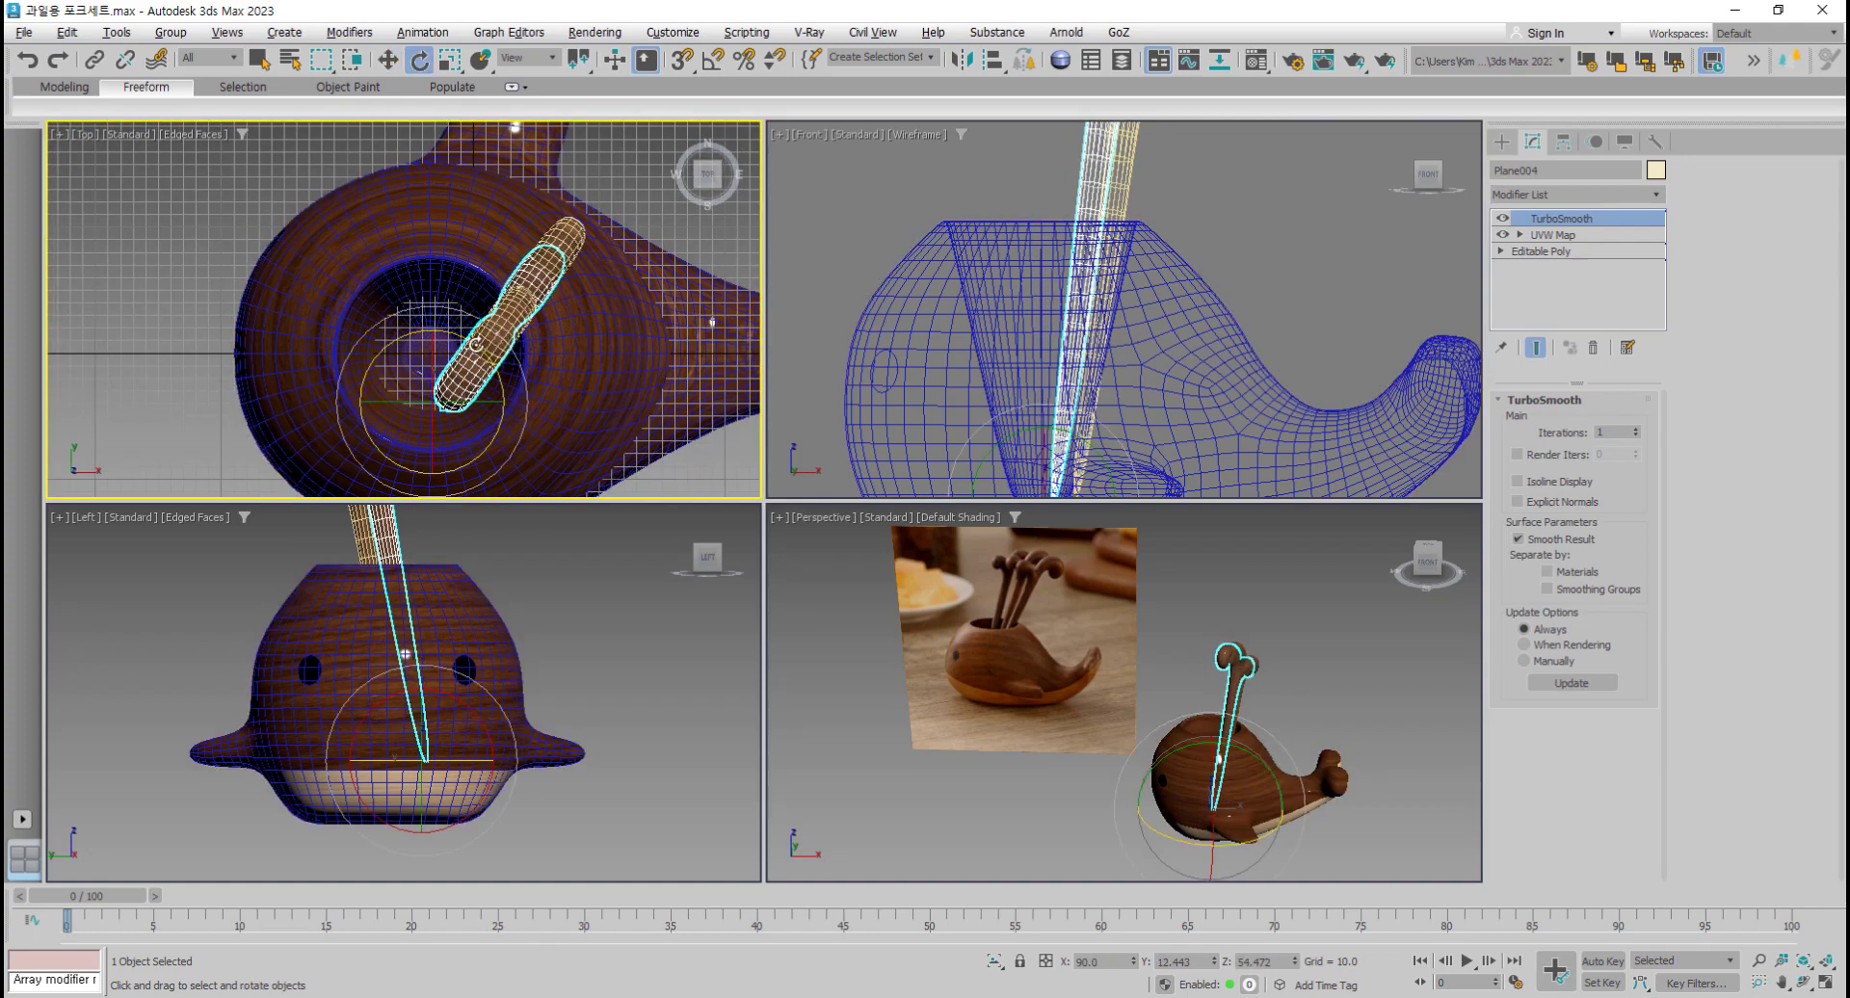
pyautogui.moveTo(476, 344); pyautogui.dragTo(453, 383)
pyautogui.press('w')
pyautogui.moveTo(867, 395); pyautogui.dragTo(839, 389, button='middle')
pyautogui.moveTo(520, 655); pyautogui.dragTo(534, 668, button='middle')
pyautogui.moveTo(514, 713); pyautogui.dragTo(473, 713)
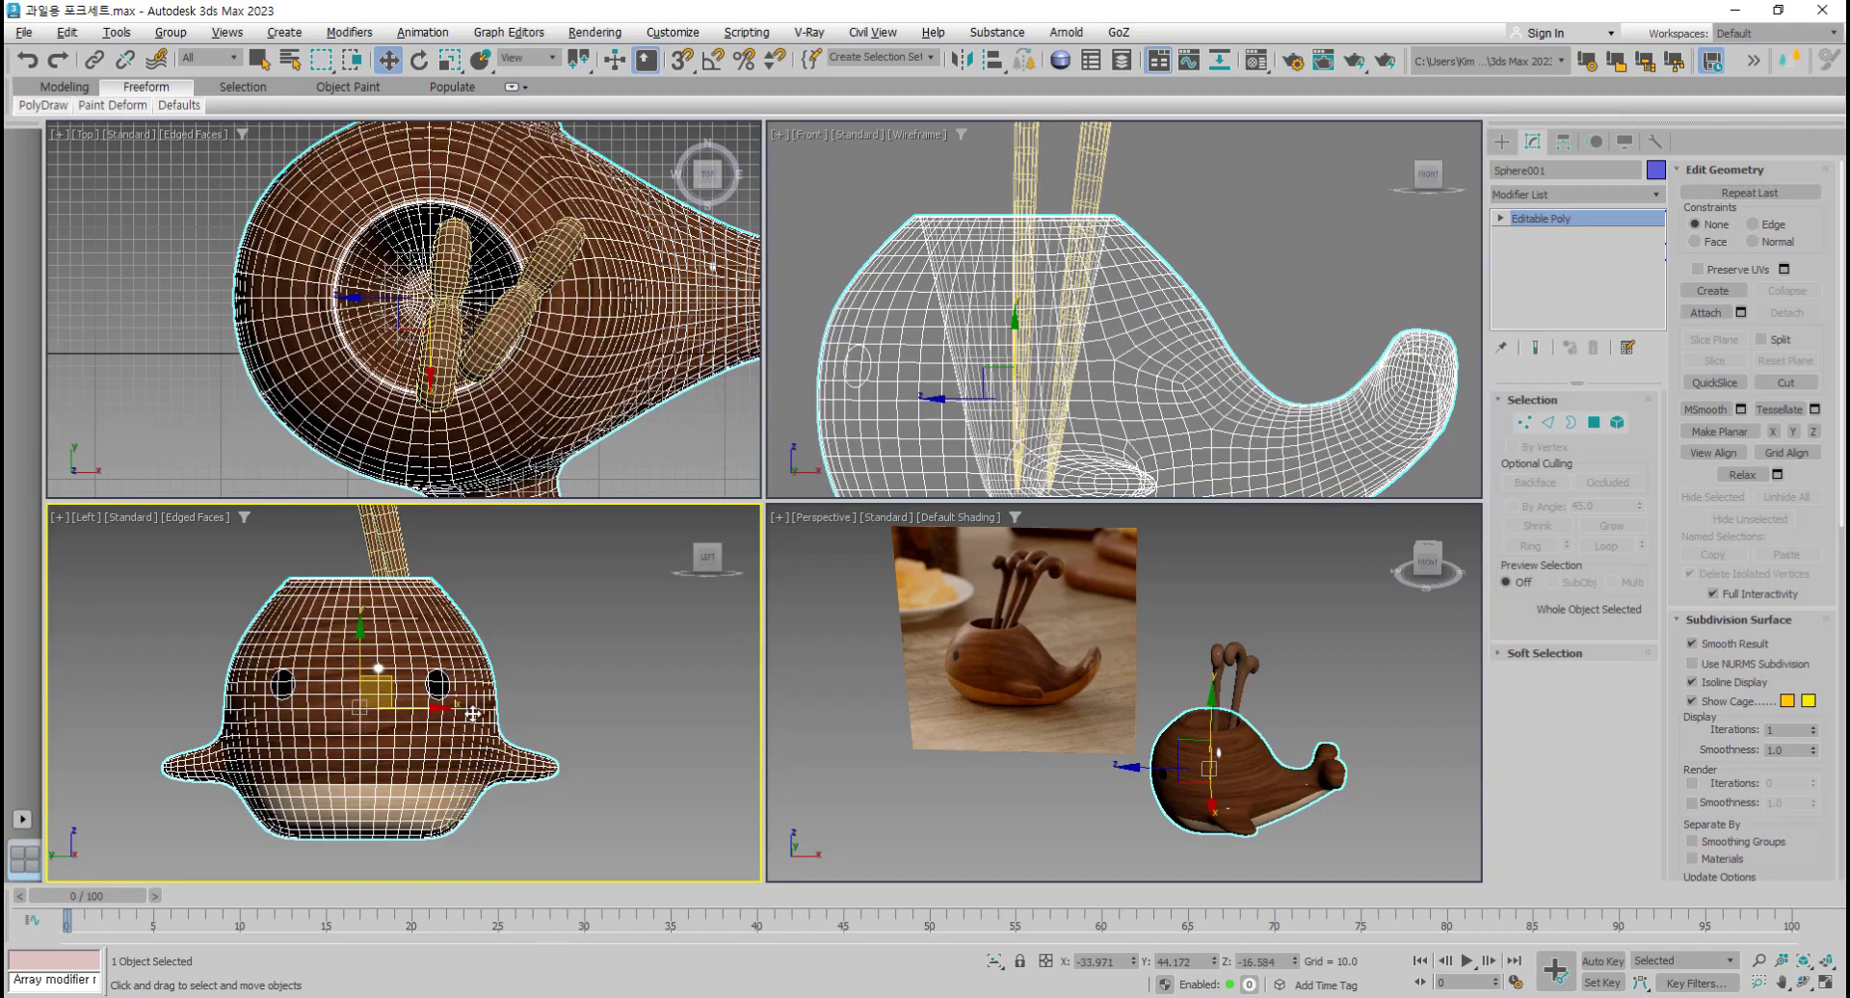
pyautogui.hotkey('ctrl', 'z')
pyautogui.moveTo(487, 768); pyautogui.dragTo(497, 768, button='middle')
pyautogui.press('F3')
pyautogui.moveTo(506, 774); pyautogui.dragTo(455, 777)
pyautogui.click(424, 742)
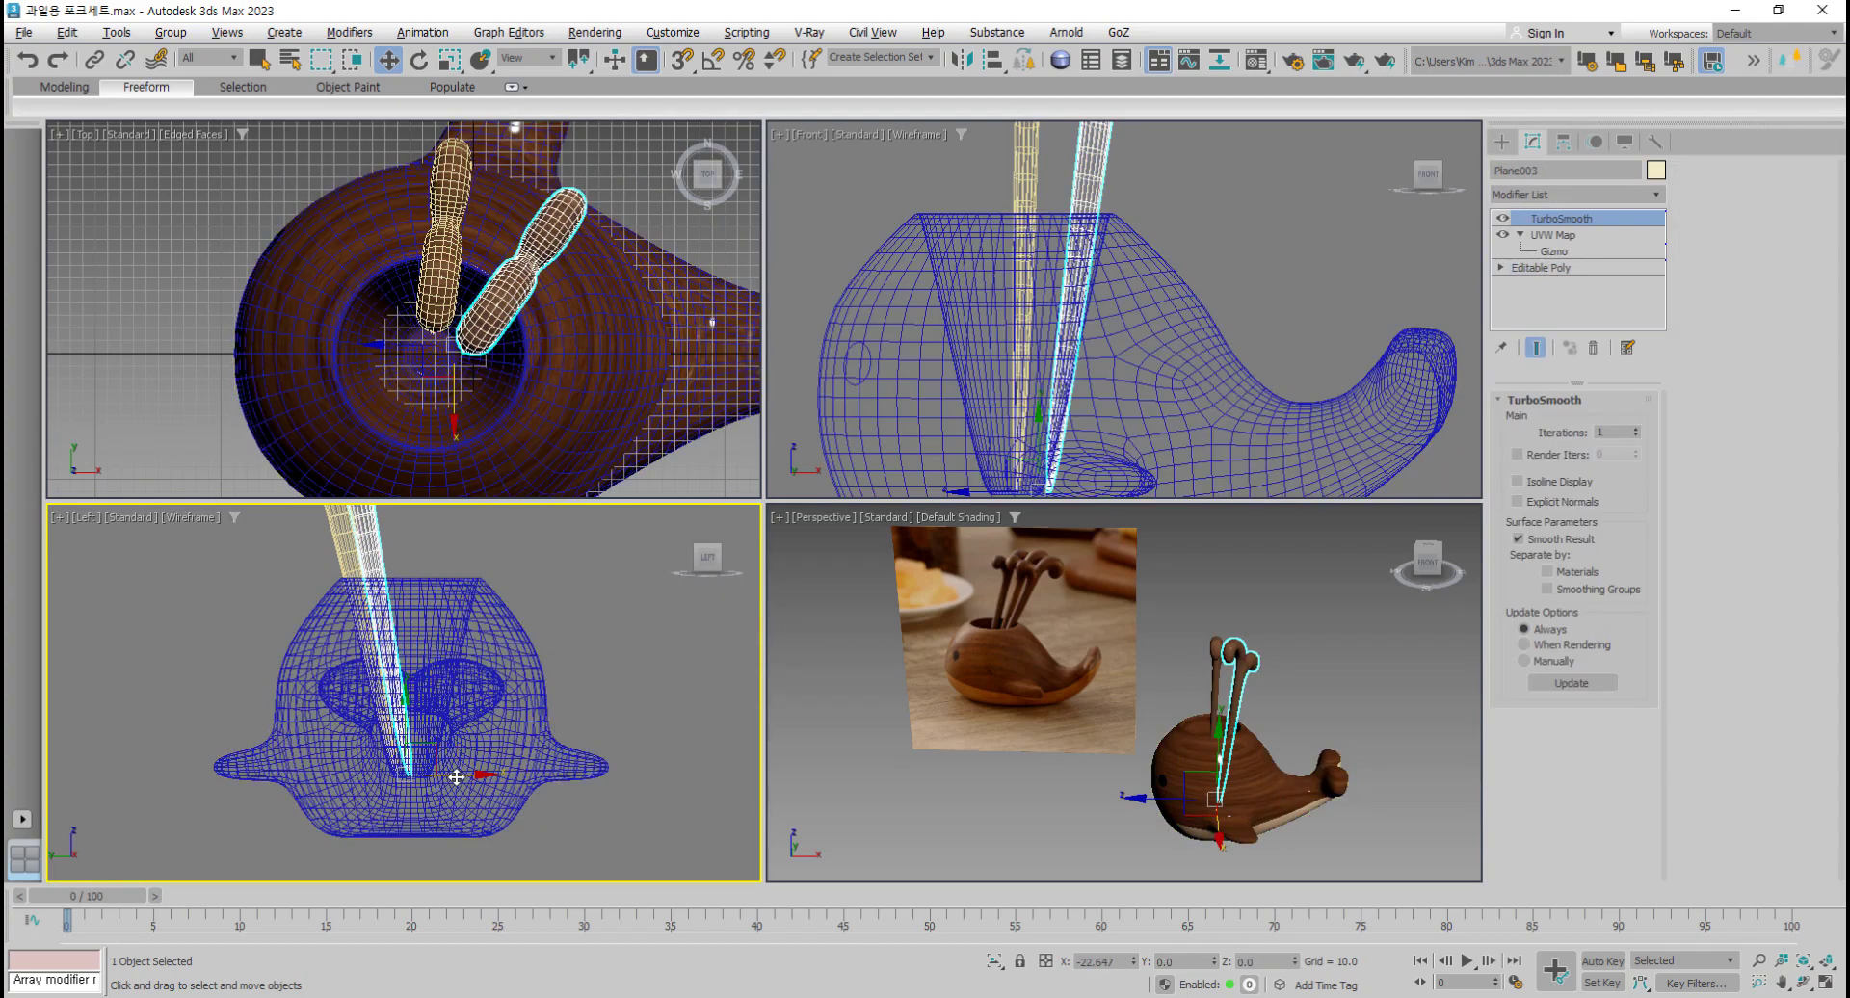
# Step: Duplicate the rotated fork as a third one and move it to the opposite side of the holder opening
pyautogui.click(443, 287)
pyautogui.keyDown('shift'); pyautogui.moveTo(443, 316); pyautogui.dragTo(414, 399); pyautogui.keyUp('shift')
pyautogui.press('Return')
pyautogui.moveTo(470, 708); pyautogui.dragTo(496, 775, button='middle')
pyautogui.press('e')
pyautogui.press('w')
pyautogui.moveTo(484, 776)
pyautogui.mouseDown()
pyautogui.moveTo(525, 788)
pyautogui.moveTo(504, 841)
pyautogui.moveTo(566, 835)
pyautogui.mouseUp()
# Step: Rotate the third fork so it leans out toward the whale's tail, checking it against the other forks in the enlarged perspective view
pyautogui.press('e')
pyautogui.moveTo(1023, 414); pyautogui.dragTo(1029, 389, button='middle')
pyautogui.click(1041, 810)
pyautogui.hotkey('alt', 'w')
pyautogui.keyDown('alt'); pyautogui.moveTo(963, 540); pyautogui.dragTo(896, 578, button='middle'); pyautogui.keyUp('alt')
pyautogui.click(933, 539)
pyautogui.keyDown('alt'); pyautogui.moveTo(963, 578); pyautogui.dragTo(857, 583, button='middle'); pyautogui.keyUp('alt')
pyautogui.moveTo(943, 747); pyautogui.dragTo(951, 761)
pyautogui.keyDown('alt'); pyautogui.moveTo(963, 713); pyautogui.dragTo(1127, 685, button='middle'); pyautogui.keyUp('alt')
pyautogui.keyDown('alt'); pyautogui.moveTo(732, 626); pyautogui.dragTo(670, 585, button='middle'); pyautogui.keyUp('alt')
pyautogui.click(911, 612)
pyautogui.click(913, 419)
pyautogui.scroll(-3, 913, 418)
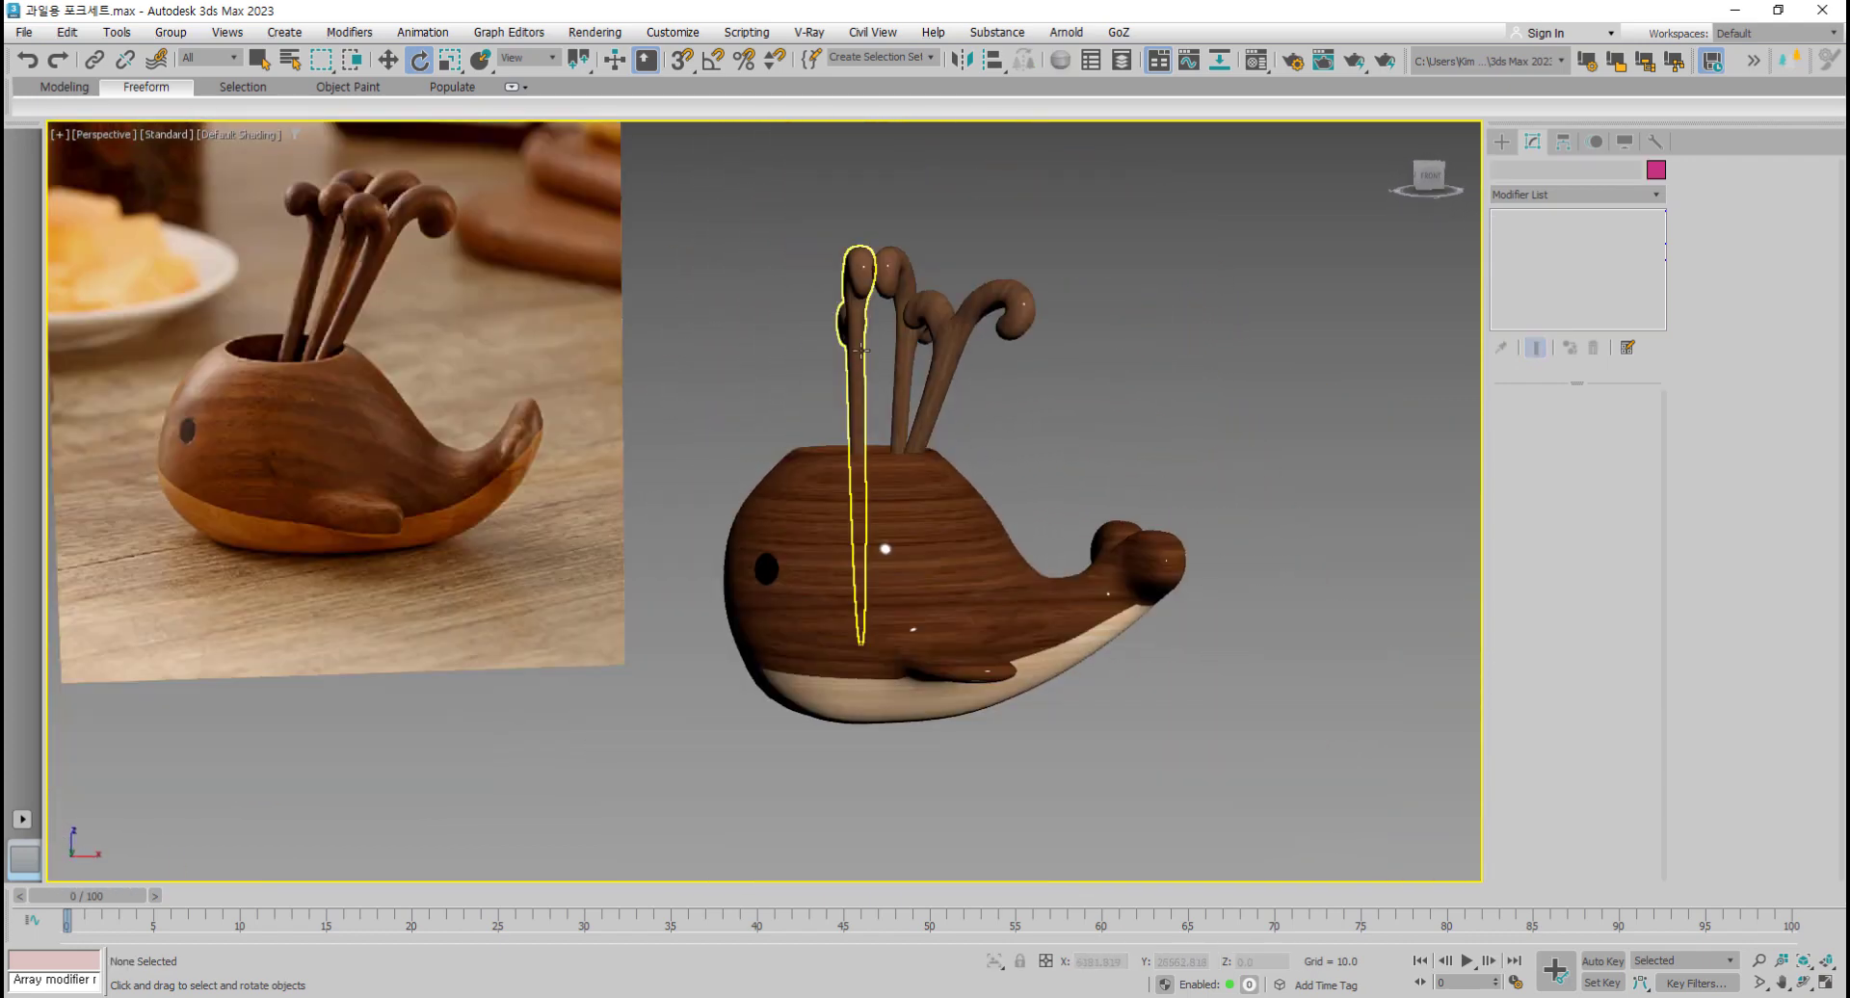
# Step: Rotate the fork nearest the whale's face about 72° around the vertical axis so it leans outward over the head
pyautogui.click(860, 349)
pyautogui.keyDown('alt'); pyautogui.moveTo(861, 350); pyautogui.dragTo(908, 666, button='middle'); pyautogui.keyUp('alt')
pyautogui.moveTo(920, 650); pyautogui.dragTo(1049, 615)
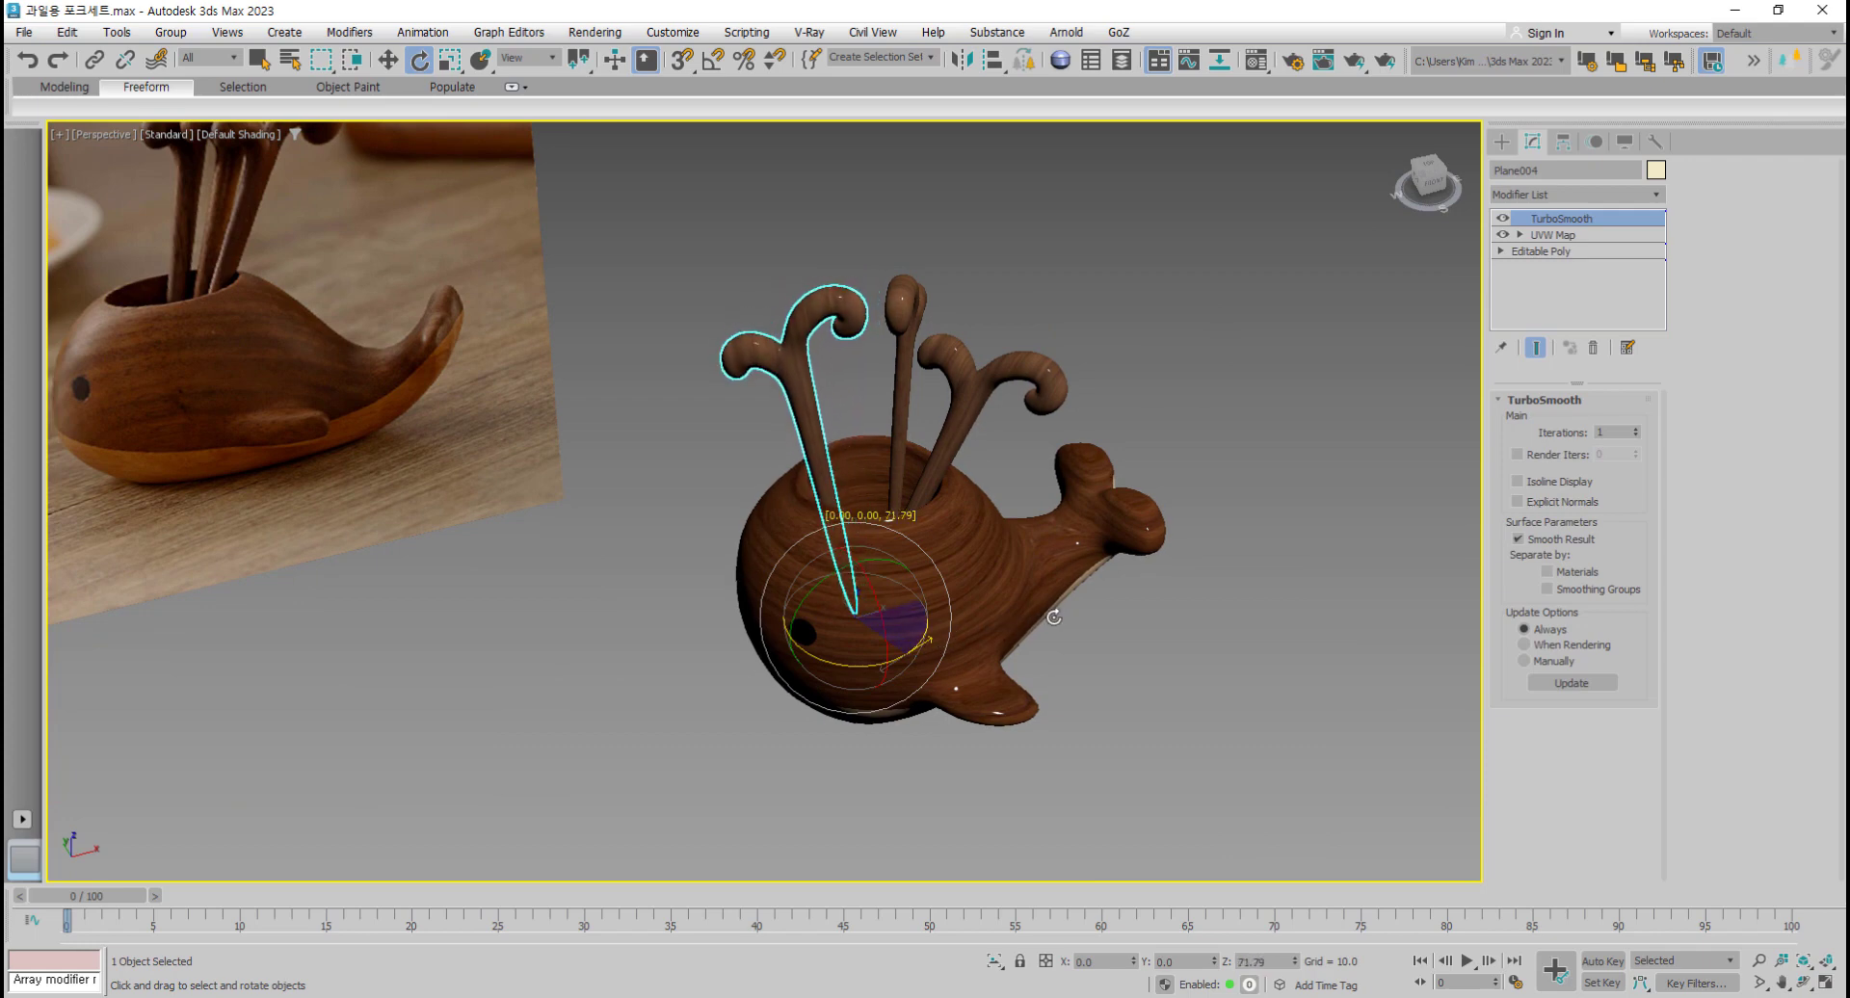
pyautogui.hotkey('alt', 'w')
pyautogui.keyDown('alt'); pyautogui.moveTo(1181, 805); pyautogui.dragTo(1152, 695, button='middle'); pyautogui.keyUp('alt')
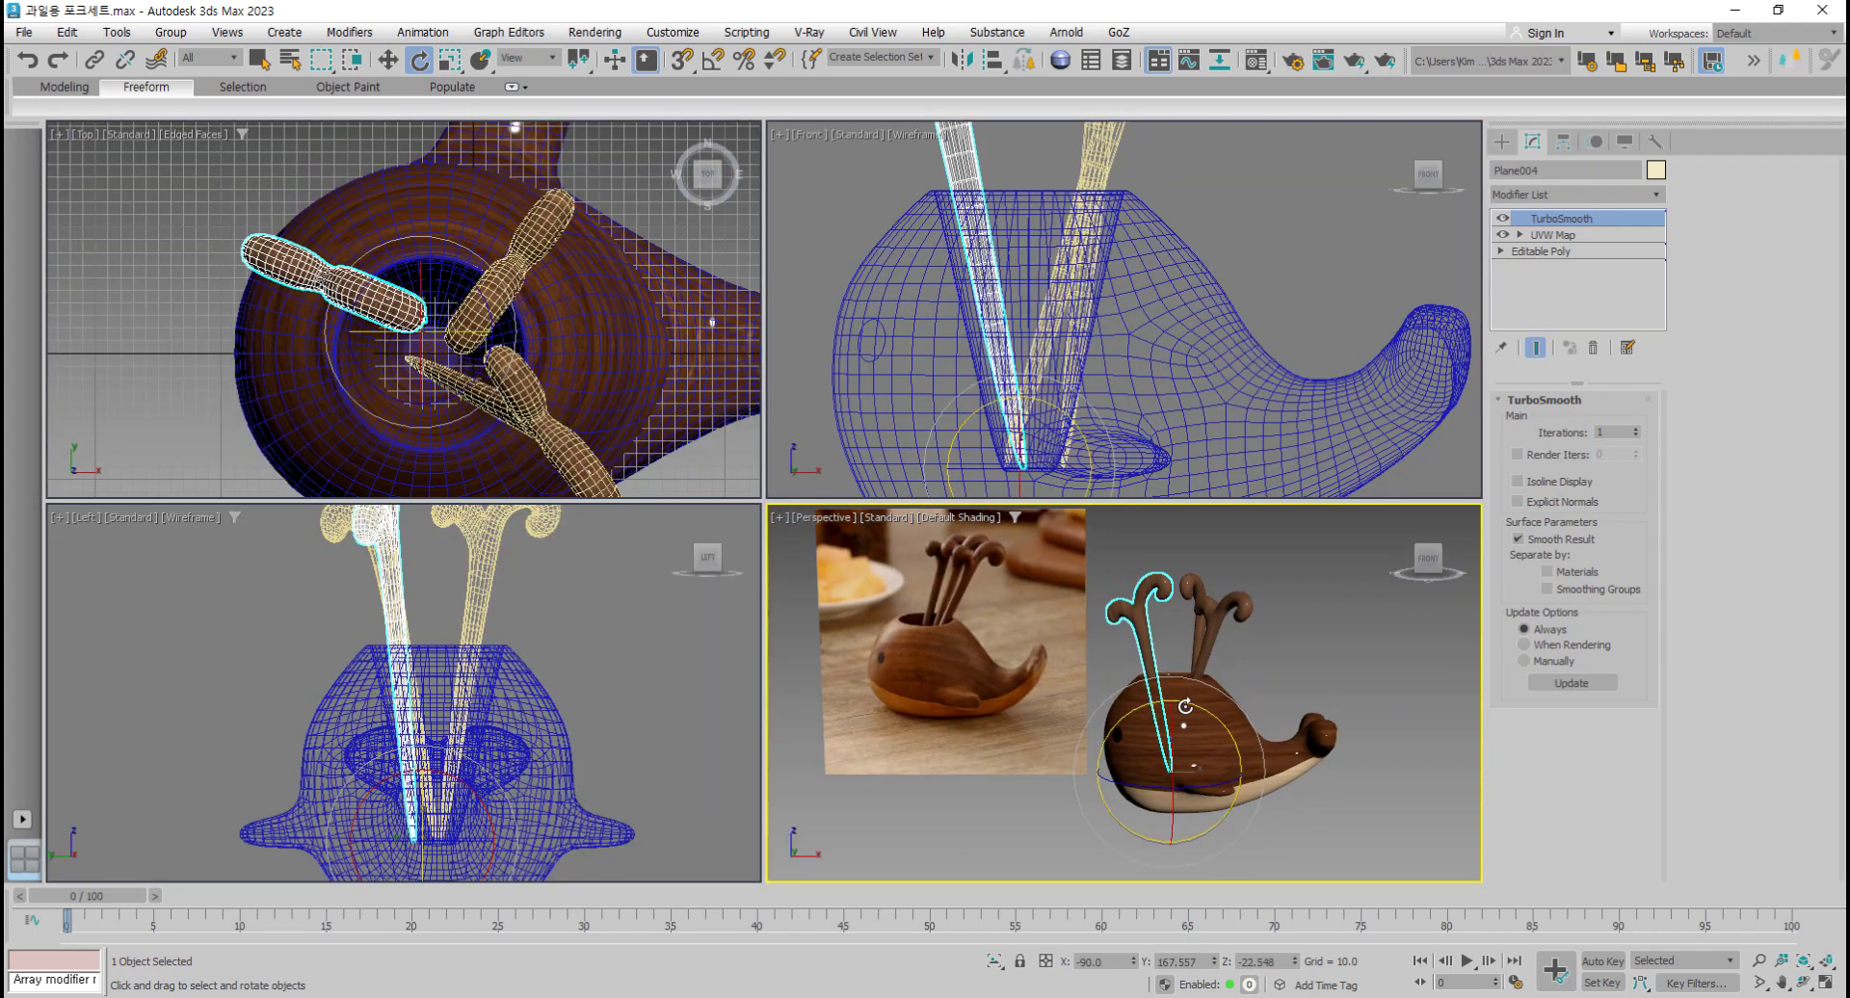
# Step: Rotate the original middle fork around the vertical axis and tilt it slightly in the top view
pyautogui.click(1194, 597)
pyautogui.moveTo(1209, 788); pyautogui.dragTo(1252, 782)
pyautogui.moveTo(497, 309); pyautogui.dragTo(515, 321, button='middle')
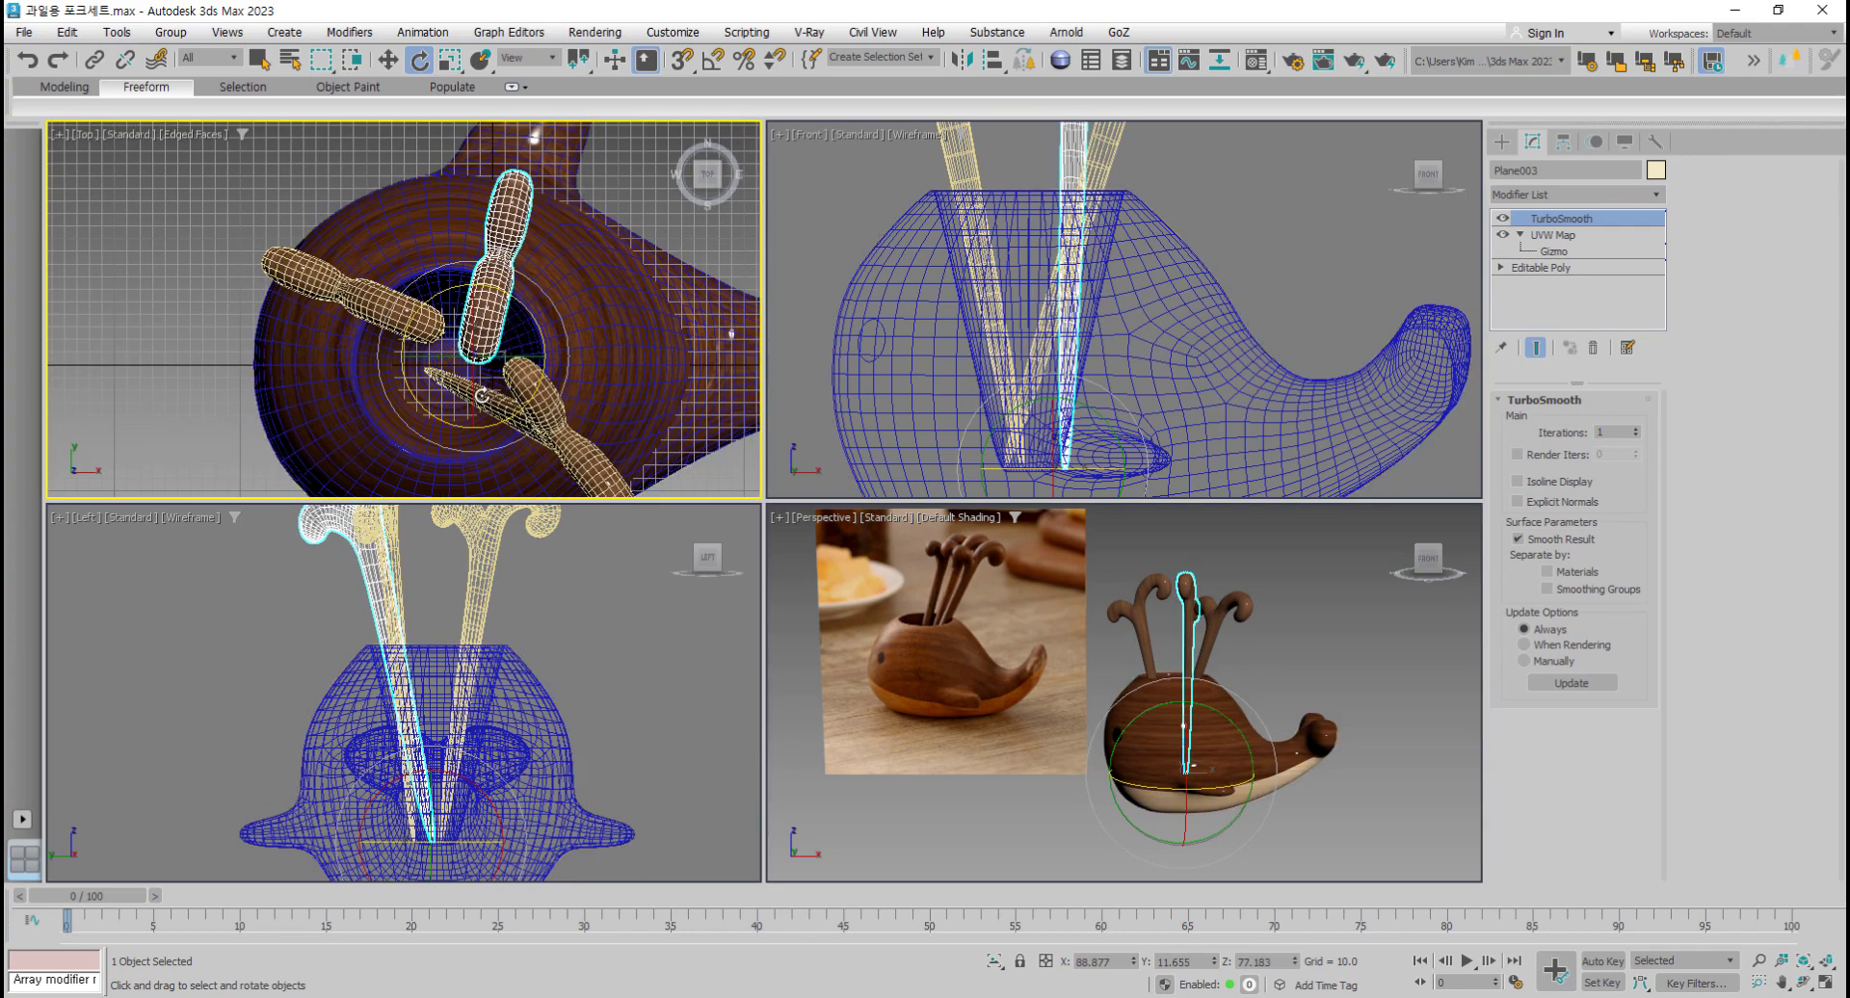
pyautogui.moveTo(508, 352); pyautogui.dragTo(476, 311)
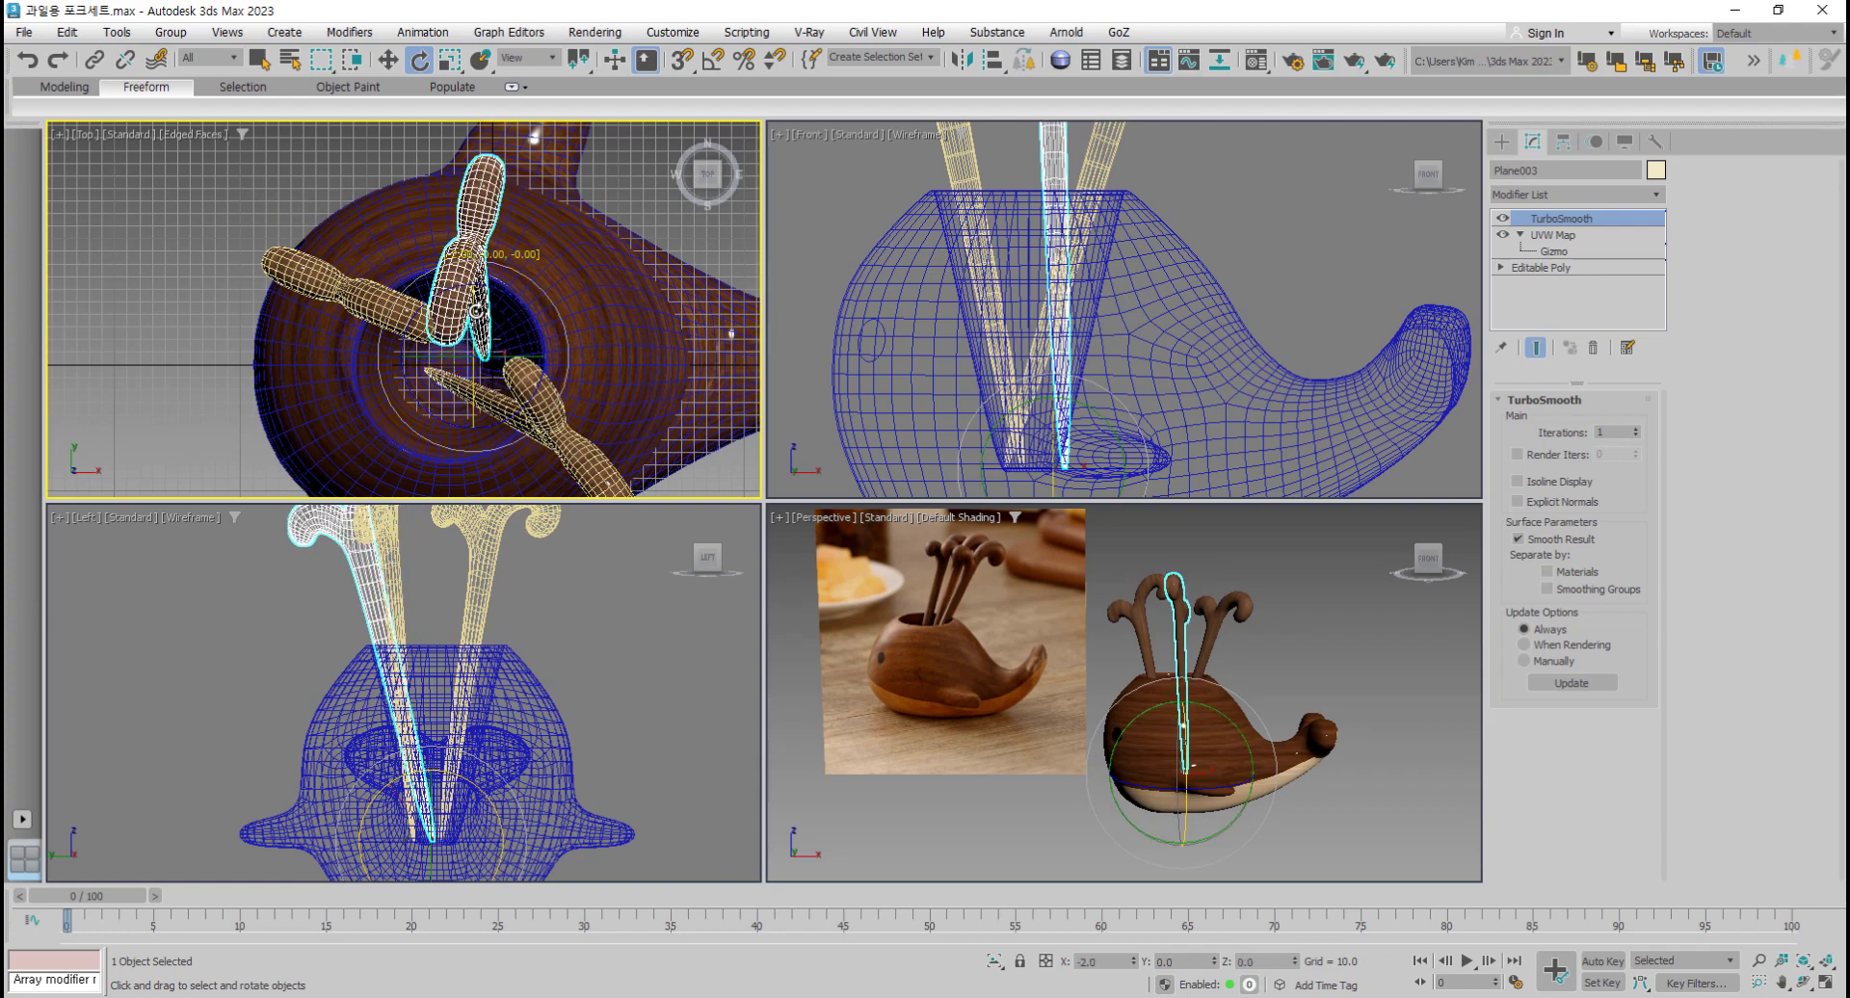
# Step: Move the tail-side fork slightly outward in the left view so it rests against the opening's inner wall
pyautogui.click(460, 626)
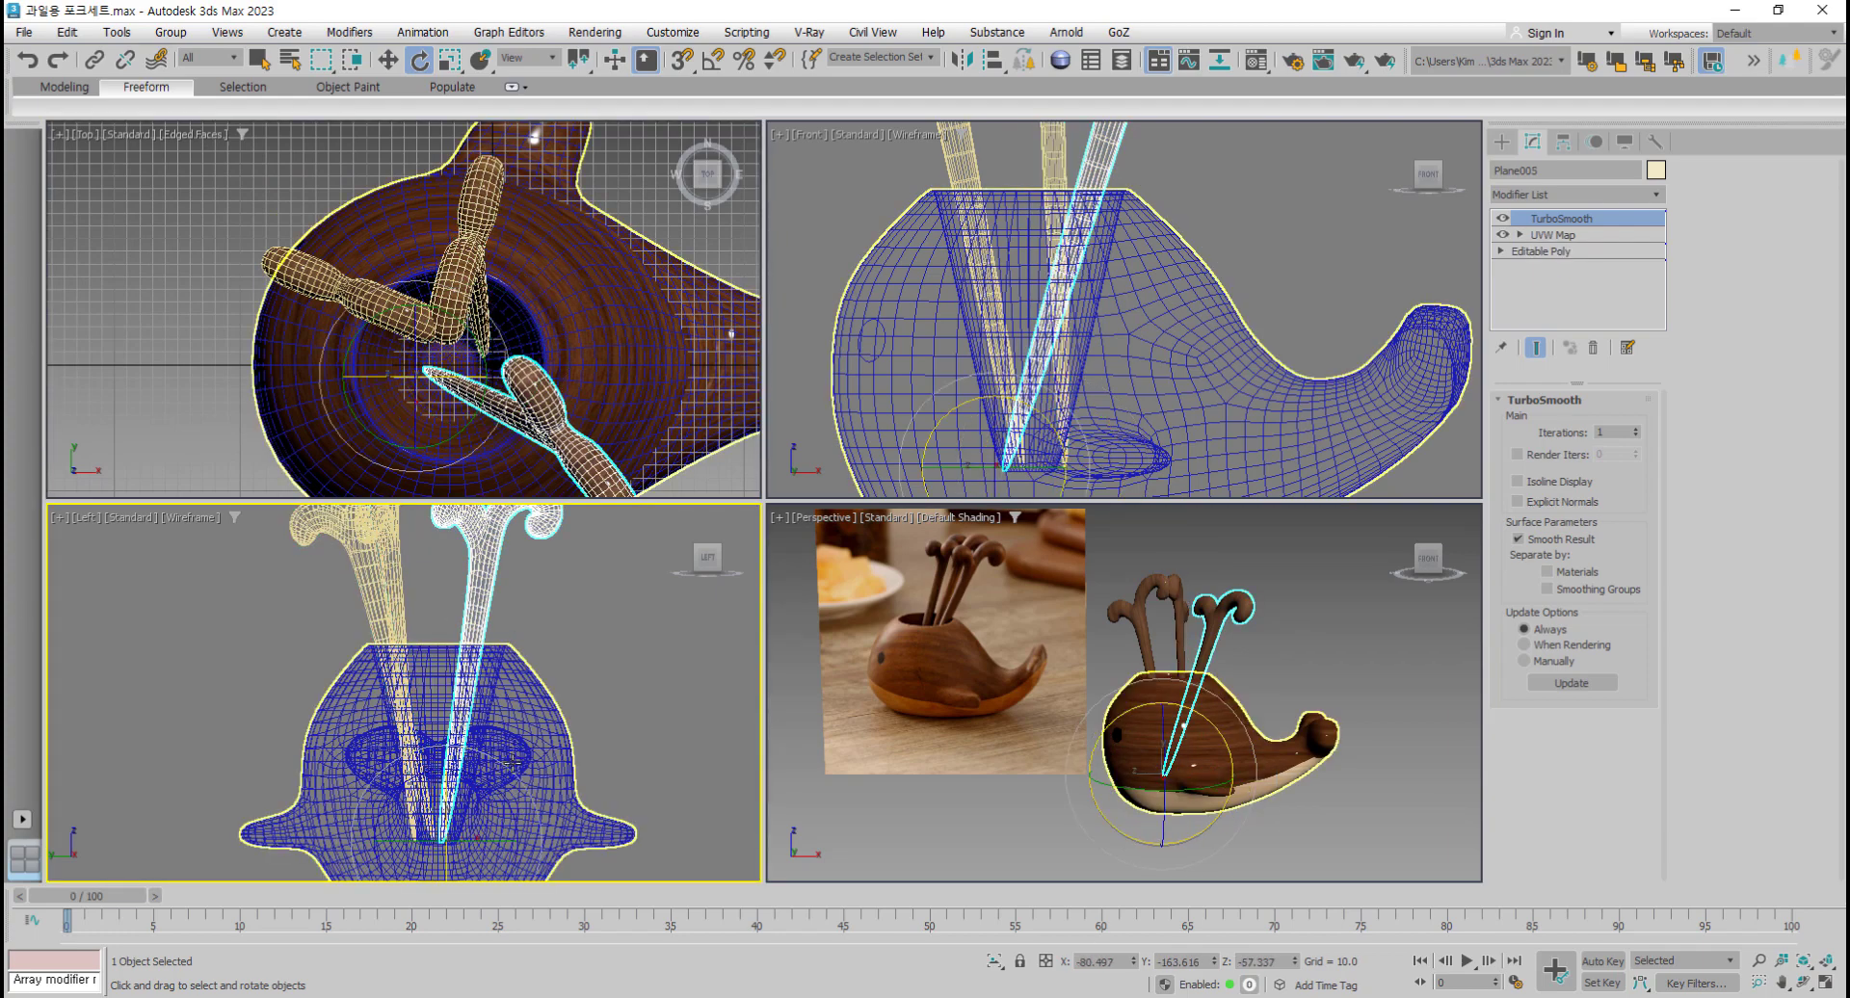
pyautogui.press('w')
pyautogui.moveTo(519, 843); pyautogui.dragTo(529, 844)
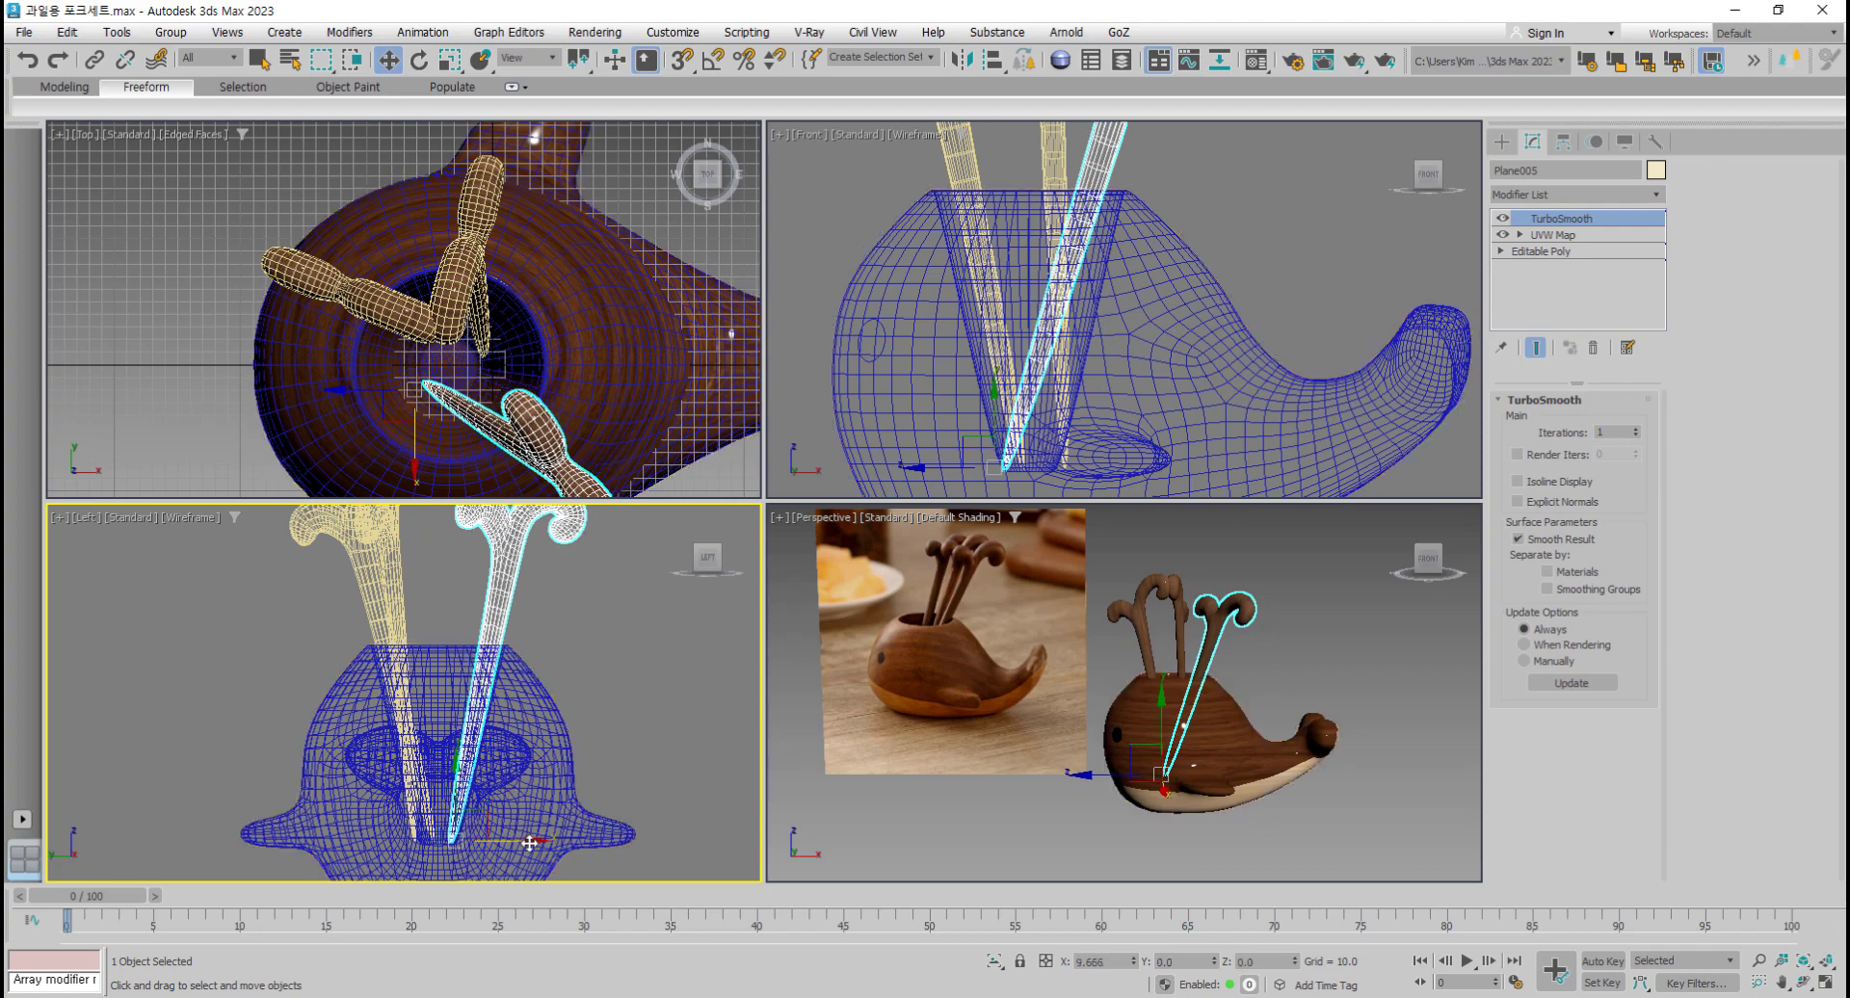
# Step: Delete the middle fork from the holder, leaving the face-side and tail-side forks
pyautogui.click(397, 674)
pyautogui.scroll(-2, 991, 343)
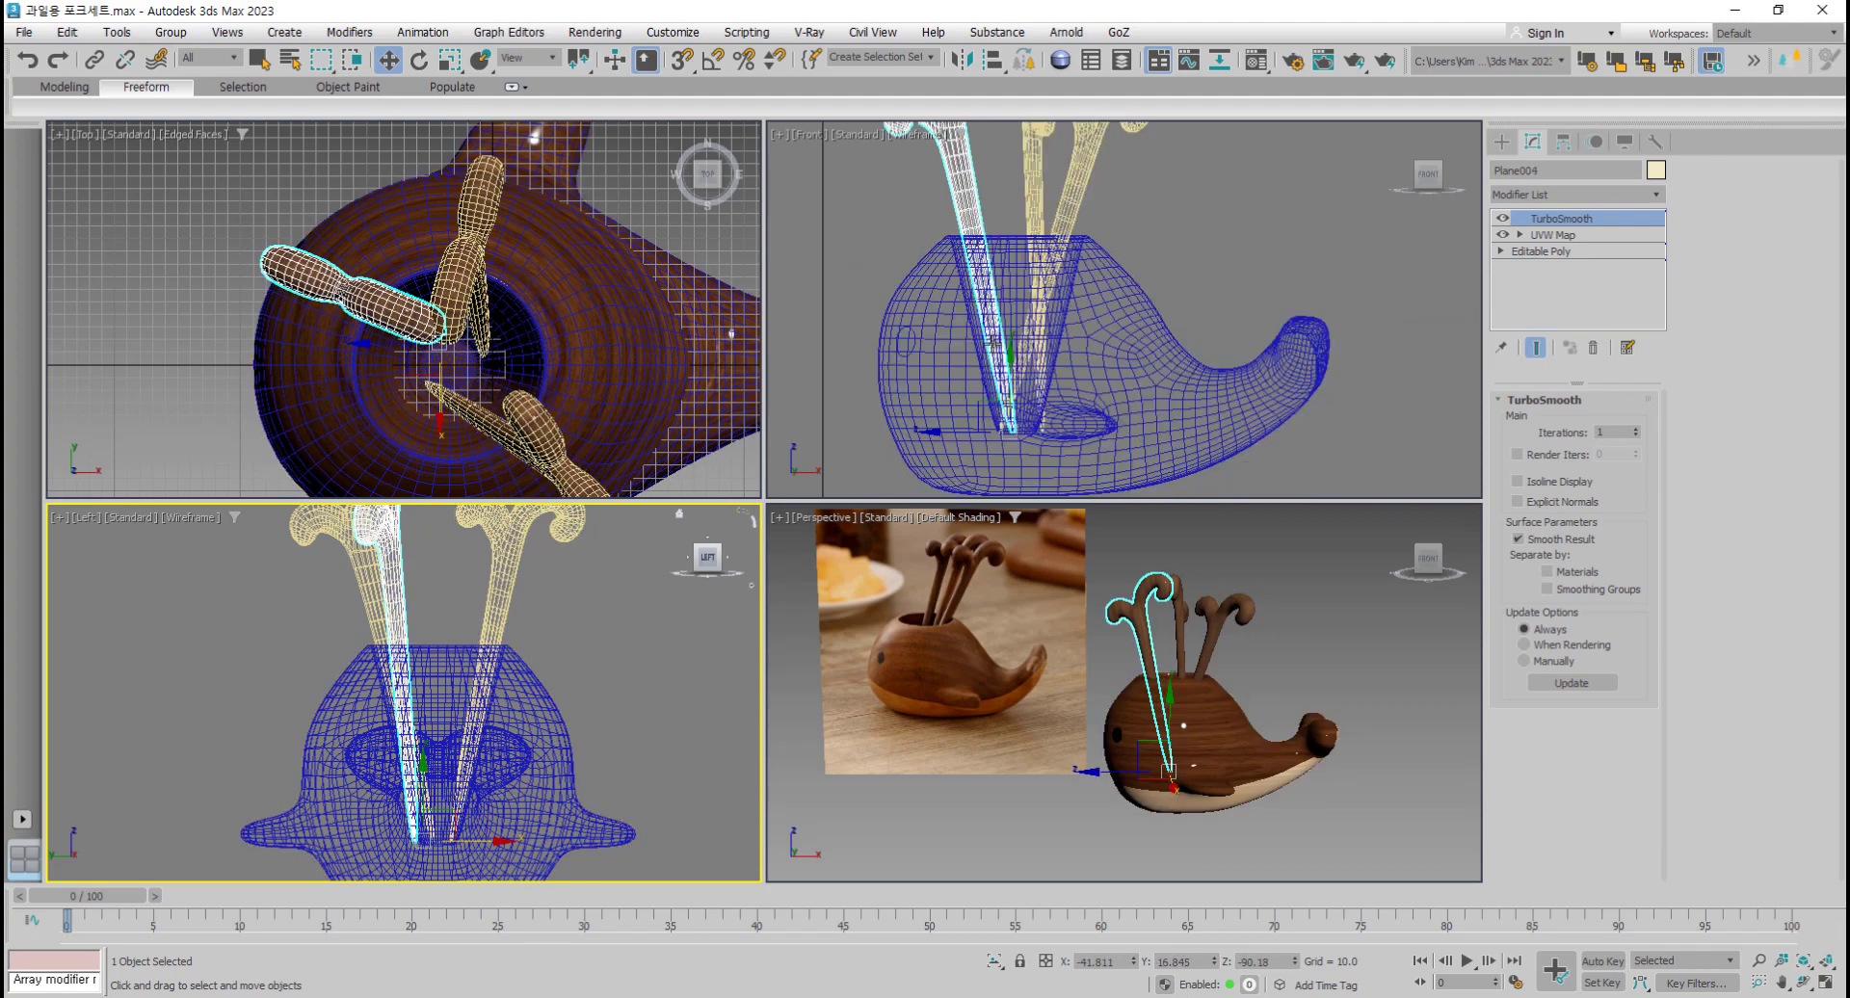
pyautogui.click(1038, 210)
pyautogui.moveTo(944, 609); pyautogui.dragTo(947, 634, button='middle')
pyautogui.scroll(3, 947, 636)
pyautogui.moveTo(1175, 674); pyautogui.dragTo(1117, 648, button='middle')
pyautogui.scroll(-2, 1118, 660)
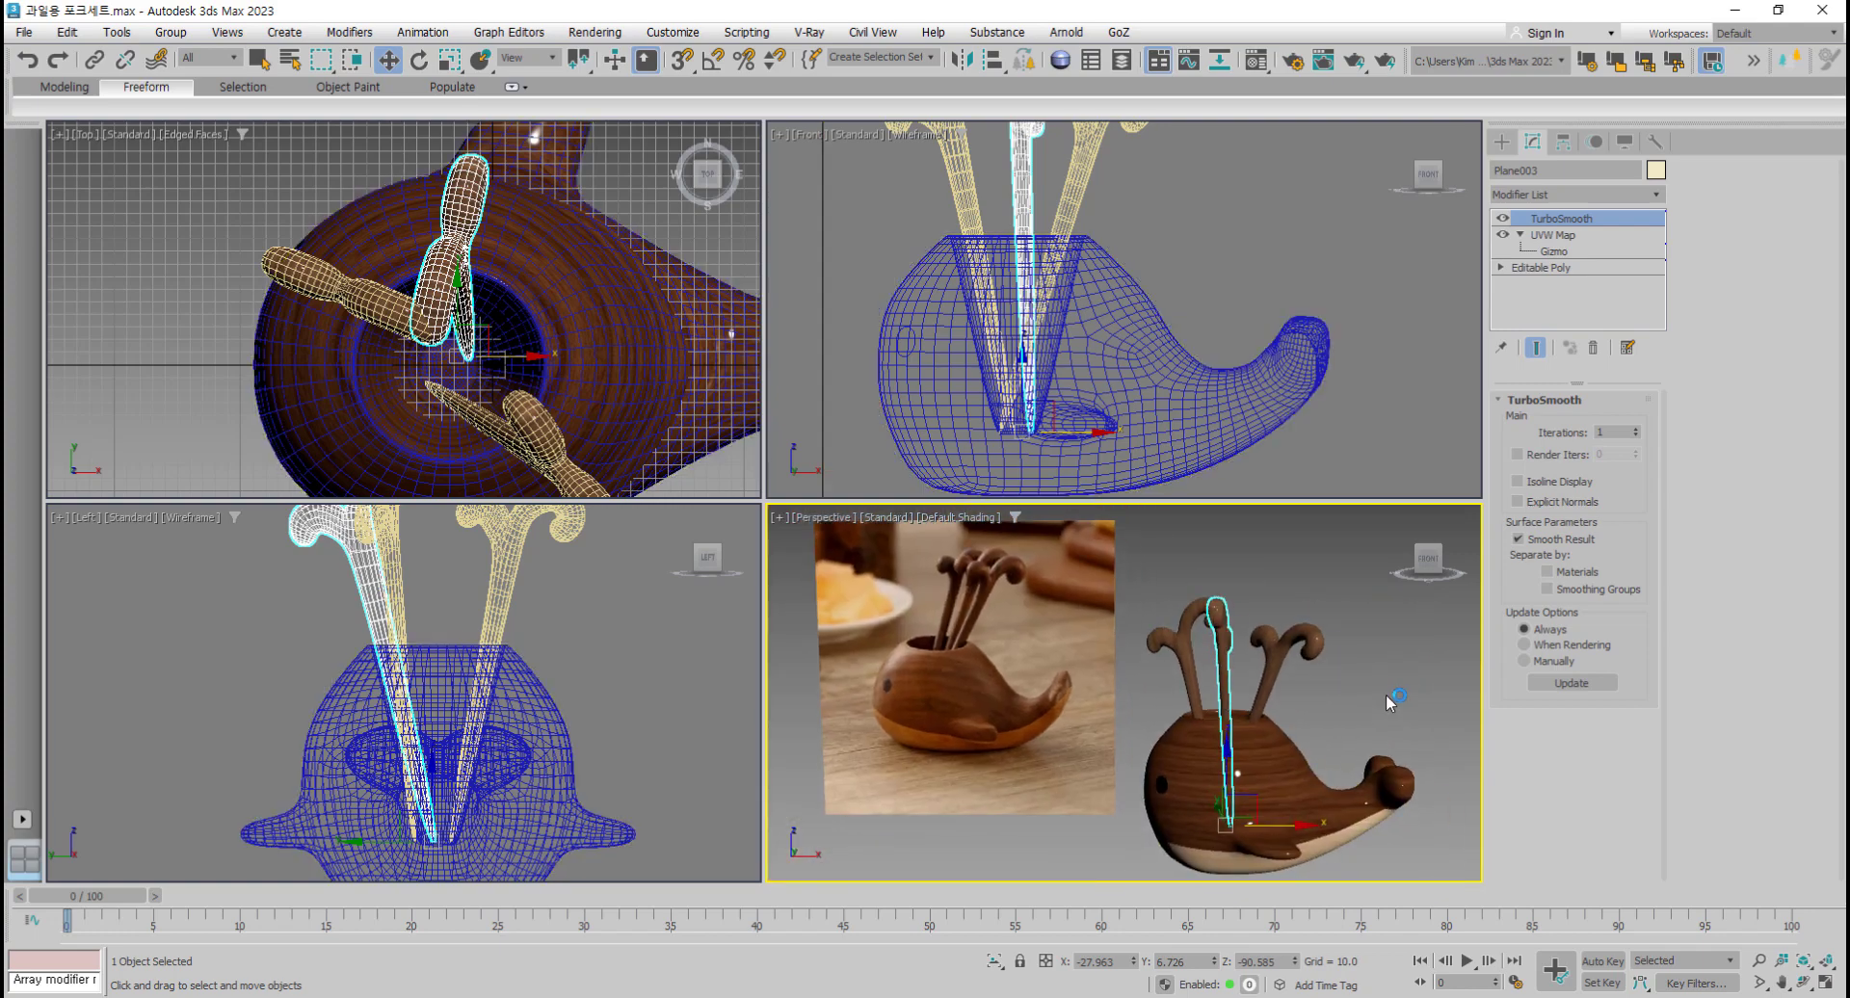
pyautogui.click(1387, 703)
pyautogui.click(1222, 663)
pyautogui.press('Delete')
# Step: Rotate the tail-side fork in the top and perspective views so its curled head turns in line with the whale's body
pyautogui.click(510, 424)
pyautogui.moveTo(477, 394); pyautogui.dragTo(483, 347, button='middle')
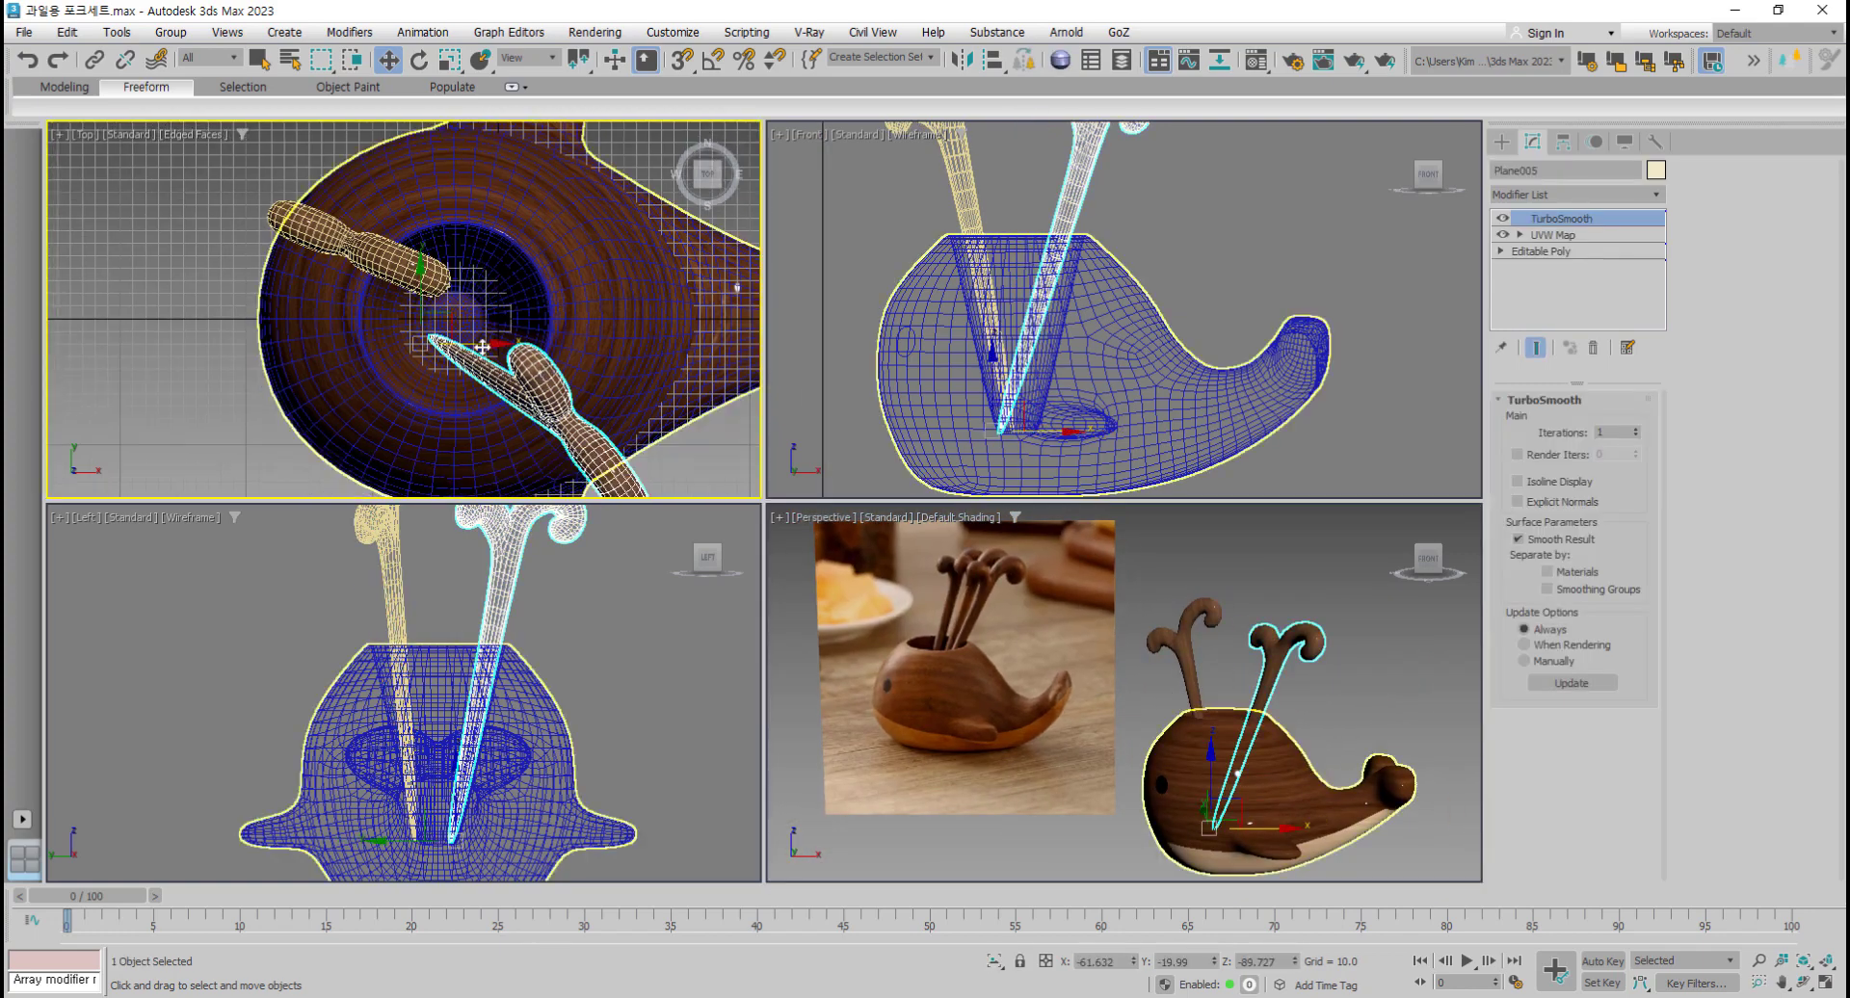
pyautogui.press('e')
pyautogui.moveTo(511, 368); pyautogui.dragTo(493, 296)
pyautogui.moveTo(506, 387); pyautogui.dragTo(436, 459)
pyautogui.moveTo(512, 326); pyautogui.dragTo(503, 252)
pyautogui.keyDown('alt'); pyautogui.moveTo(1233, 836); pyautogui.dragTo(1264, 849, button='middle'); pyautogui.keyUp('alt')
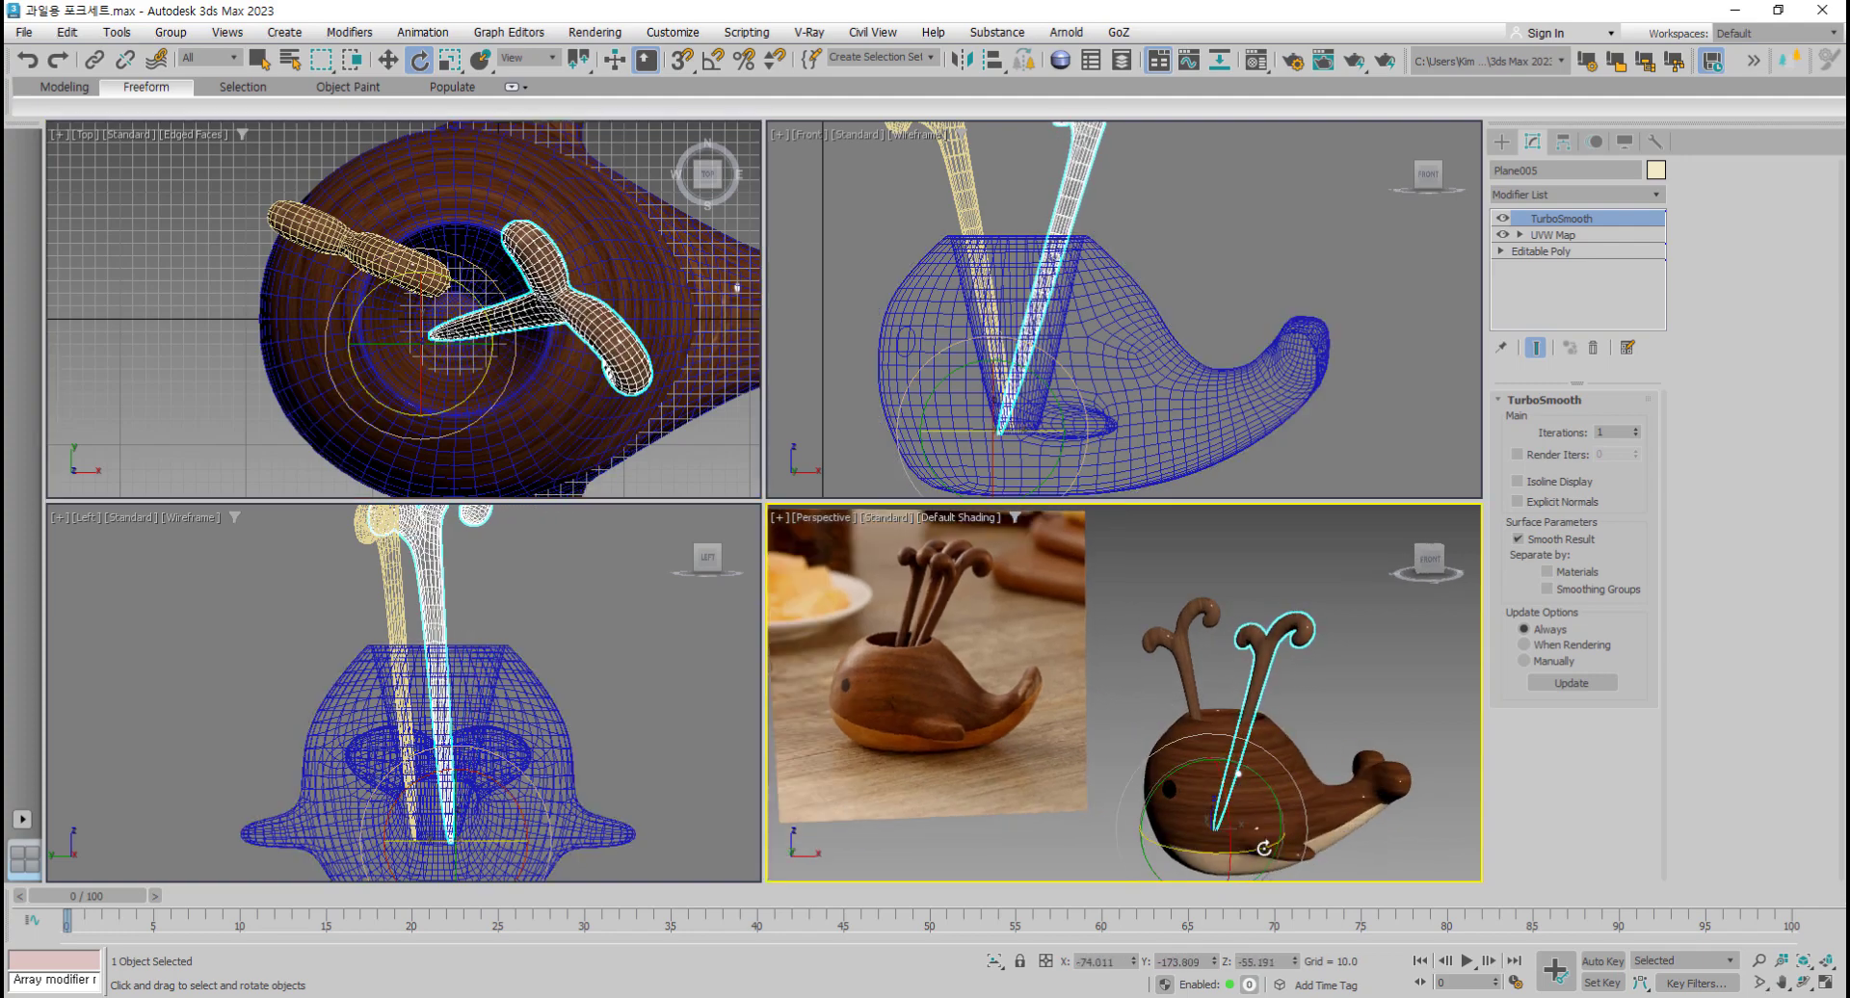
pyautogui.moveTo(1264, 848); pyautogui.dragTo(1297, 844)
# Step: Tilt the tail-side fork in the front view and nudge it against the inner wall of the holder
pyautogui.moveTo(1061, 424); pyautogui.dragTo(1058, 424, button='middle')
pyautogui.press('w')
pyautogui.press('e')
pyautogui.moveTo(1051, 430); pyautogui.dragTo(1068, 388)
pyautogui.press('w')
pyautogui.moveTo(1073, 430); pyautogui.dragTo(1083, 431)
pyautogui.moveTo(1044, 409); pyautogui.dragTo(1045, 405)
# Step: Copy the tail-side fork toward the whale's face in the top view and select the new copy
pyautogui.moveTo(540, 349); pyautogui.dragTo(542, 354, button='middle')
pyautogui.keyDown('shift'); pyautogui.moveTo(529, 348); pyautogui.dragTo(474, 349); pyautogui.keyUp('shift')
pyautogui.click(928, 587)
pyautogui.click(960, 198)
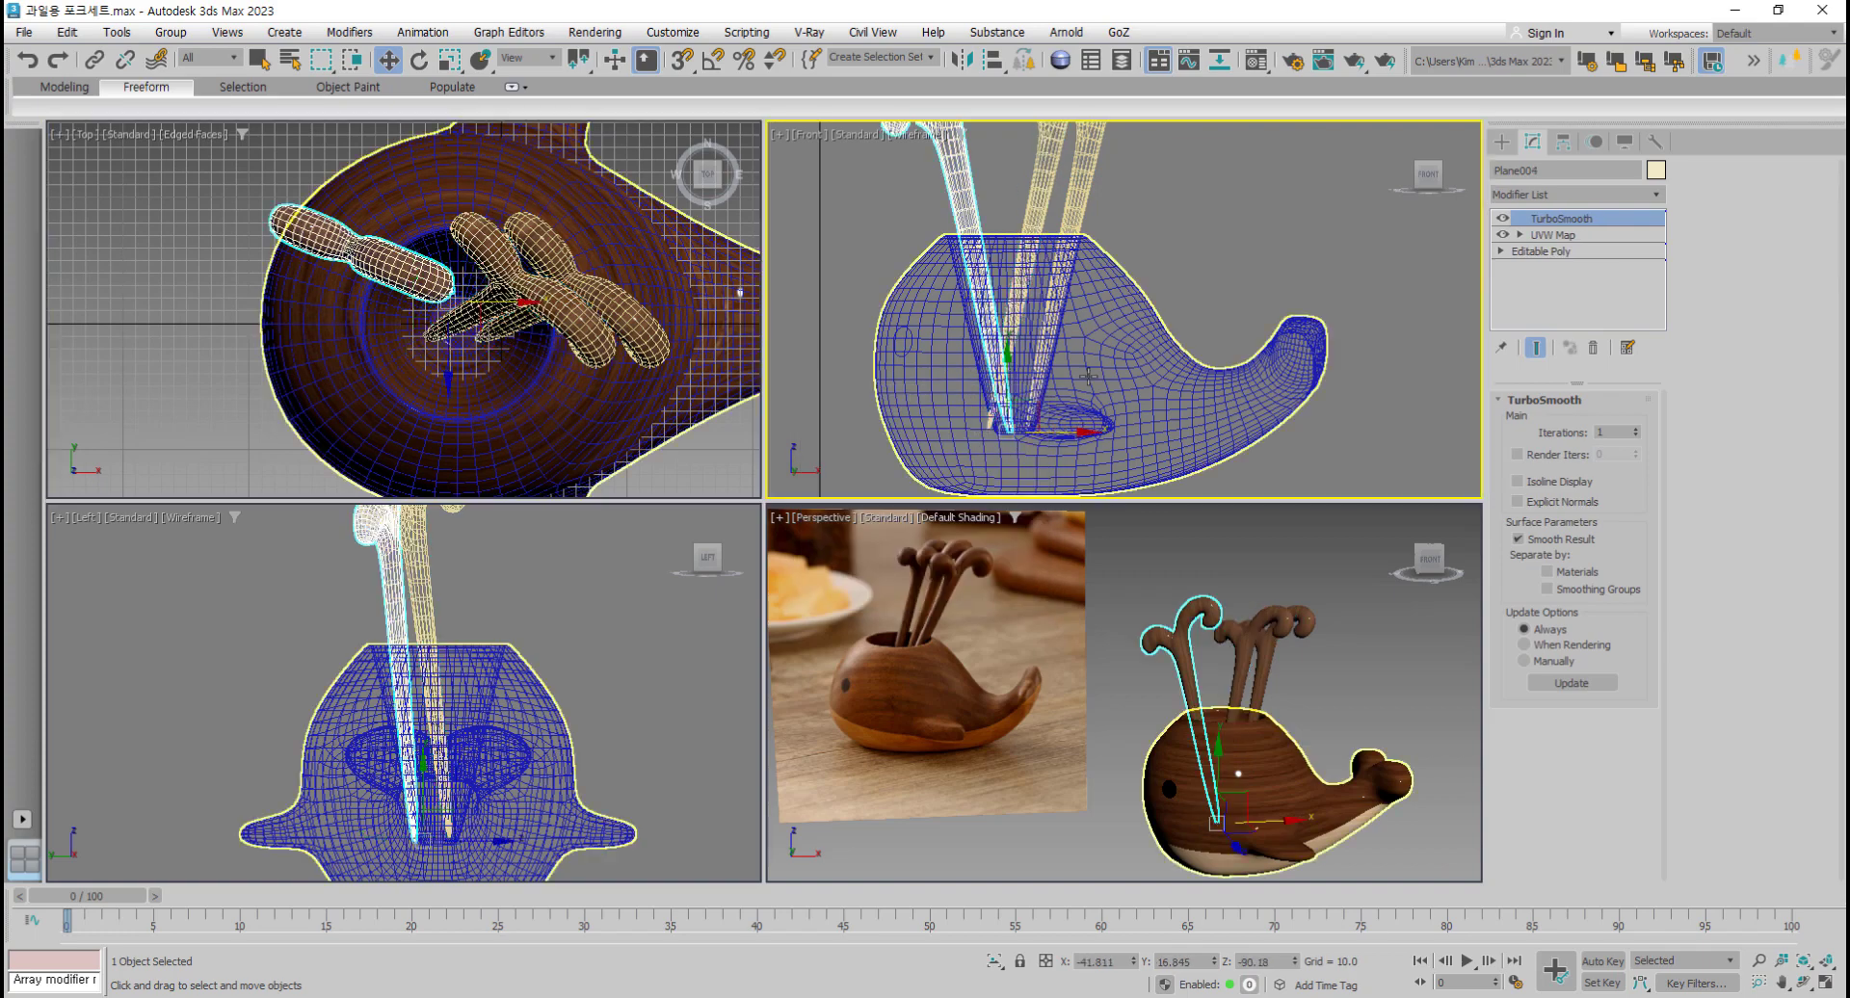
pyautogui.click(1242, 675)
# Step: Tilt the new middle fork nearly upright and reposition it between the other two in the front and left views
pyautogui.moveTo(1064, 421); pyautogui.dragTo(1066, 424, button='middle')
pyautogui.moveTo(1045, 430); pyautogui.dragTo(1067, 430)
pyautogui.press('e')
pyautogui.moveTo(1071, 397); pyautogui.dragTo(1068, 430)
pyautogui.press('w')
pyautogui.moveTo(511, 836); pyautogui.dragTo(522, 822, button='middle')
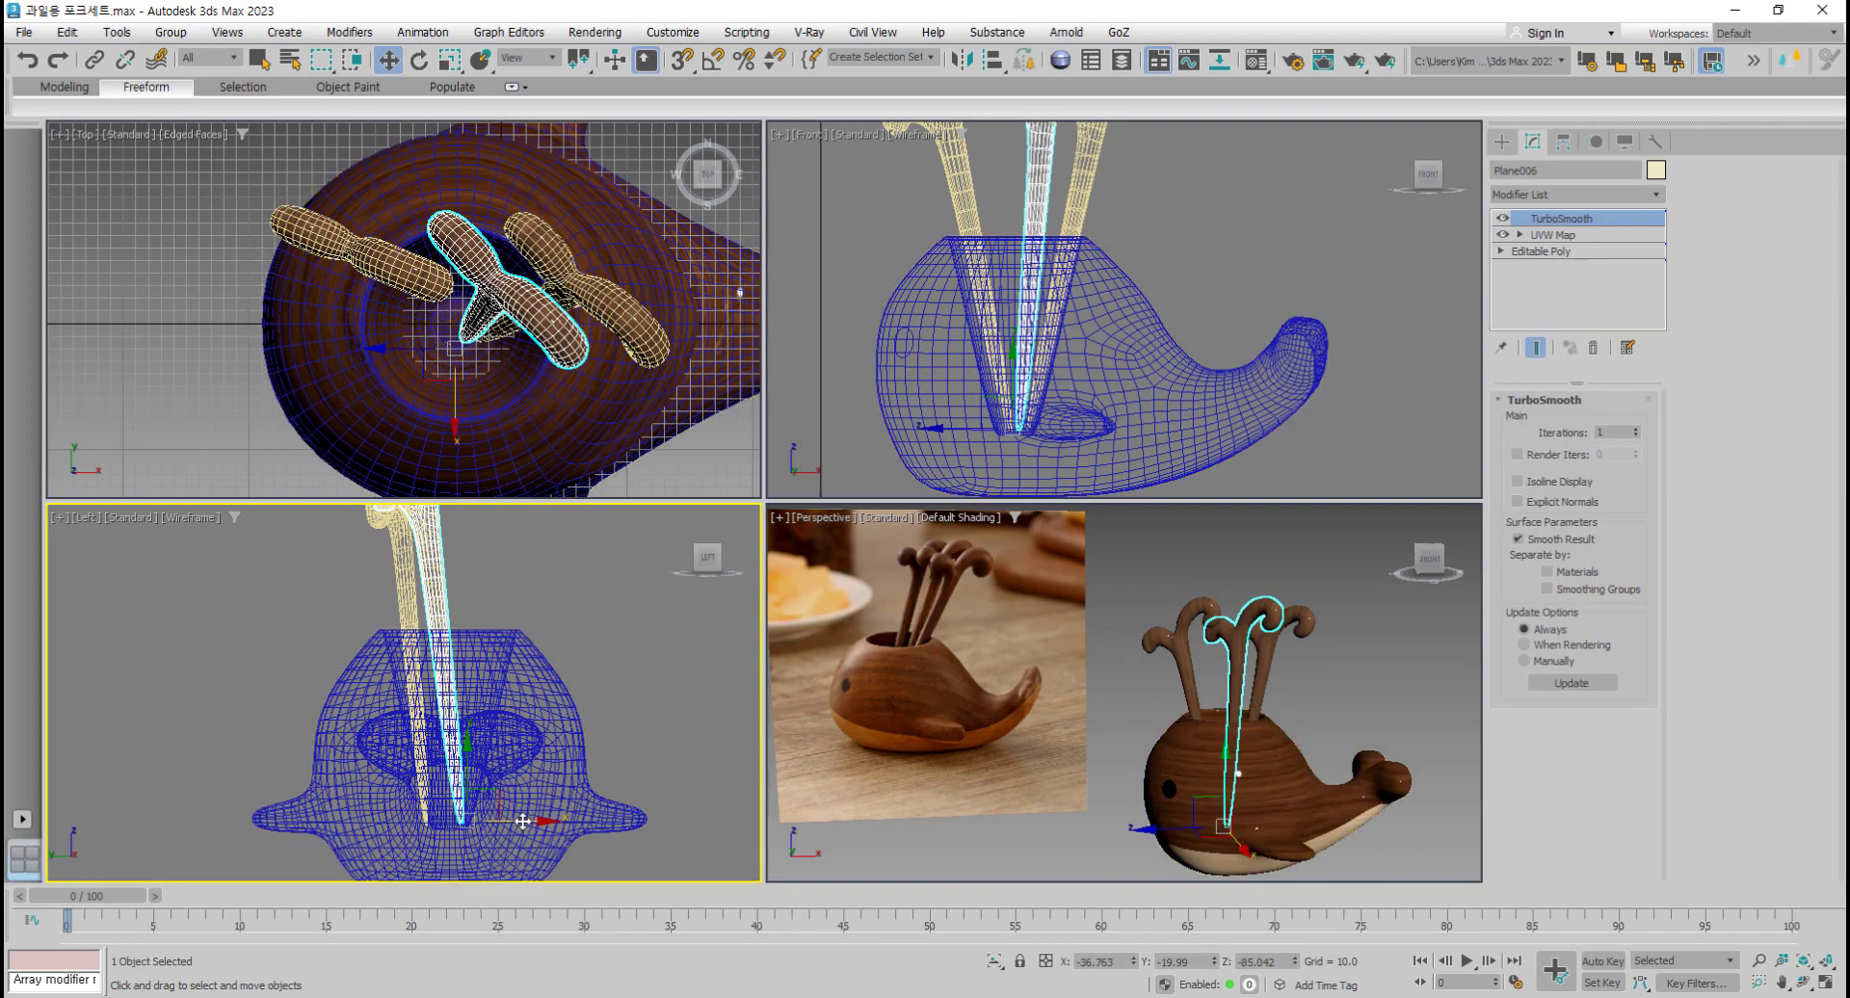
pyautogui.moveTo(522, 822); pyautogui.dragTo(486, 763)
pyautogui.press('e')
# Step: Examine the three forks' spacing and their fit in the holder from behind, above and the front
pyautogui.middleClick(1108, 655)
pyautogui.hotkey('alt', 'w')
pyautogui.click(1189, 554)
pyautogui.keyDown('alt'); pyautogui.moveTo(1190, 554); pyautogui.dragTo(665, 530, button='middle'); pyautogui.keyUp('alt')
pyautogui.click(520, 440)
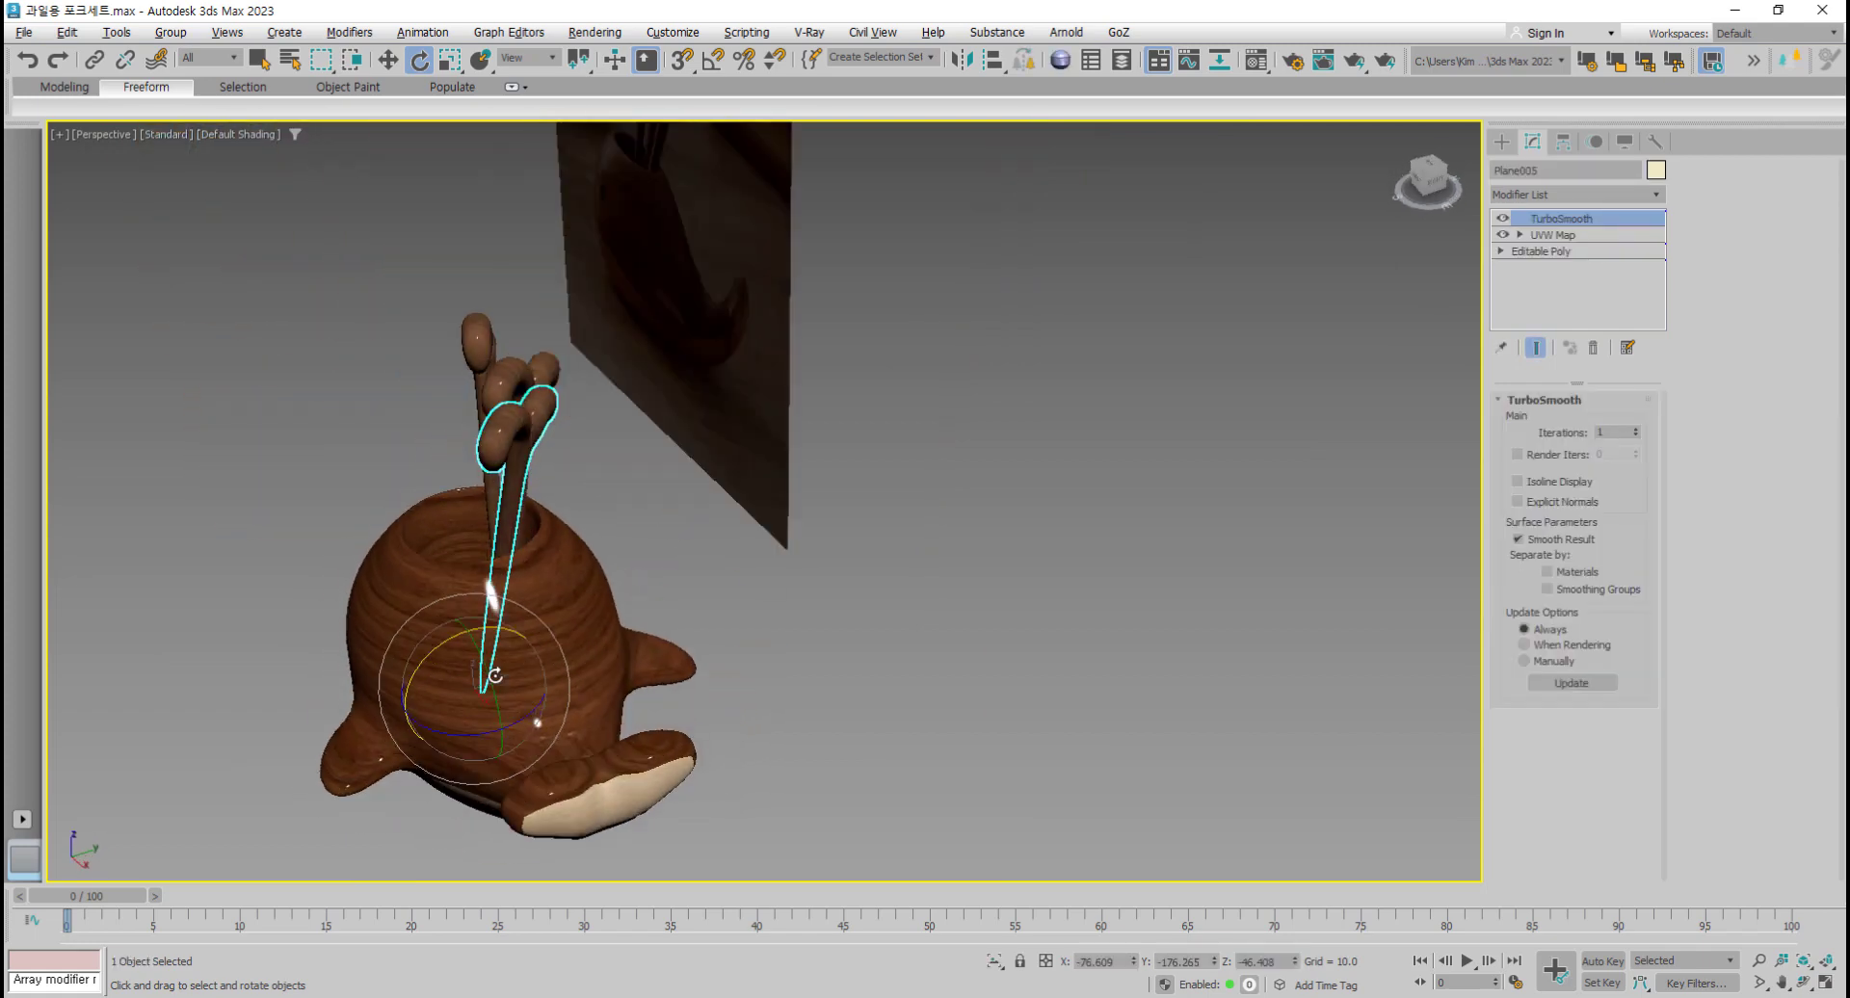
pyautogui.keyDown('alt'); pyautogui.moveTo(495, 675); pyautogui.dragTo(594, 578, button='middle'); pyautogui.keyUp('alt')
pyautogui.scroll(3, 595, 488)
pyautogui.click(537, 443)
pyautogui.keyDown('alt'); pyautogui.moveTo(537, 443); pyautogui.dragTo(664, 618, button='middle'); pyautogui.keyUp('alt')
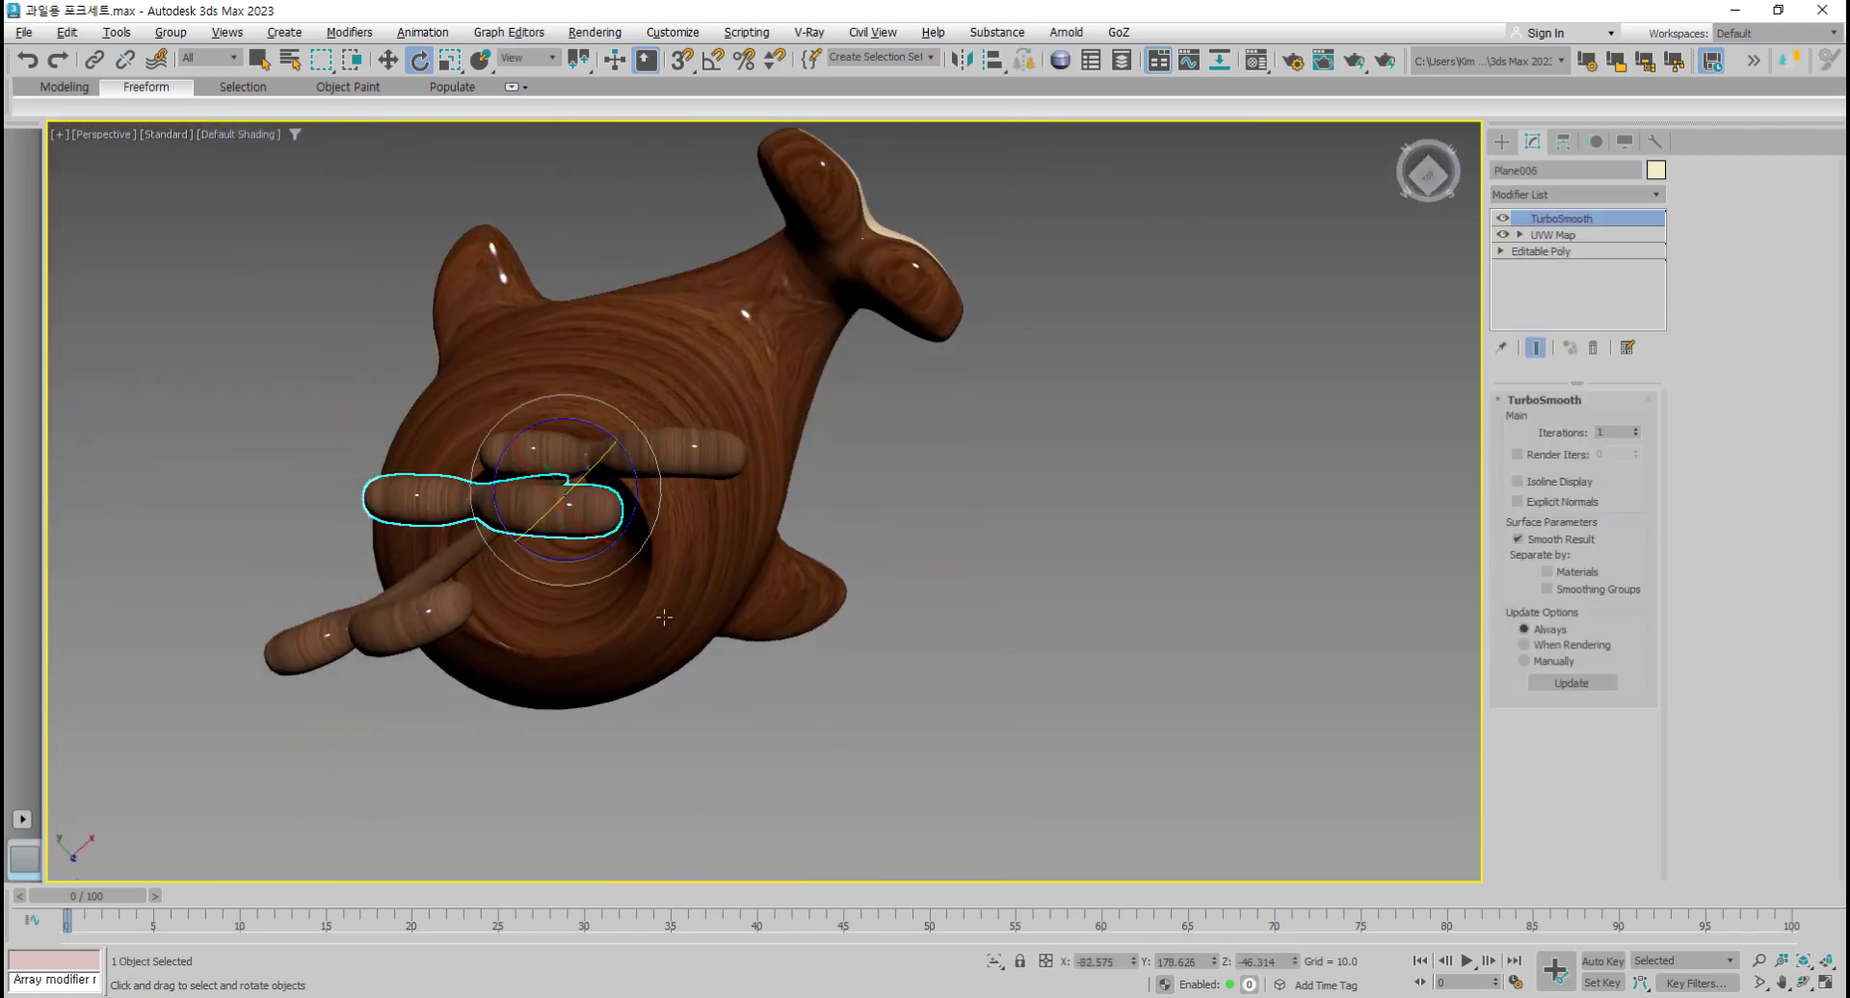
pyautogui.keyDown('alt'); pyautogui.moveTo(572, 479); pyautogui.dragTo(756, 255, button='middle'); pyautogui.keyUp('alt')
pyautogui.click(745, 636)
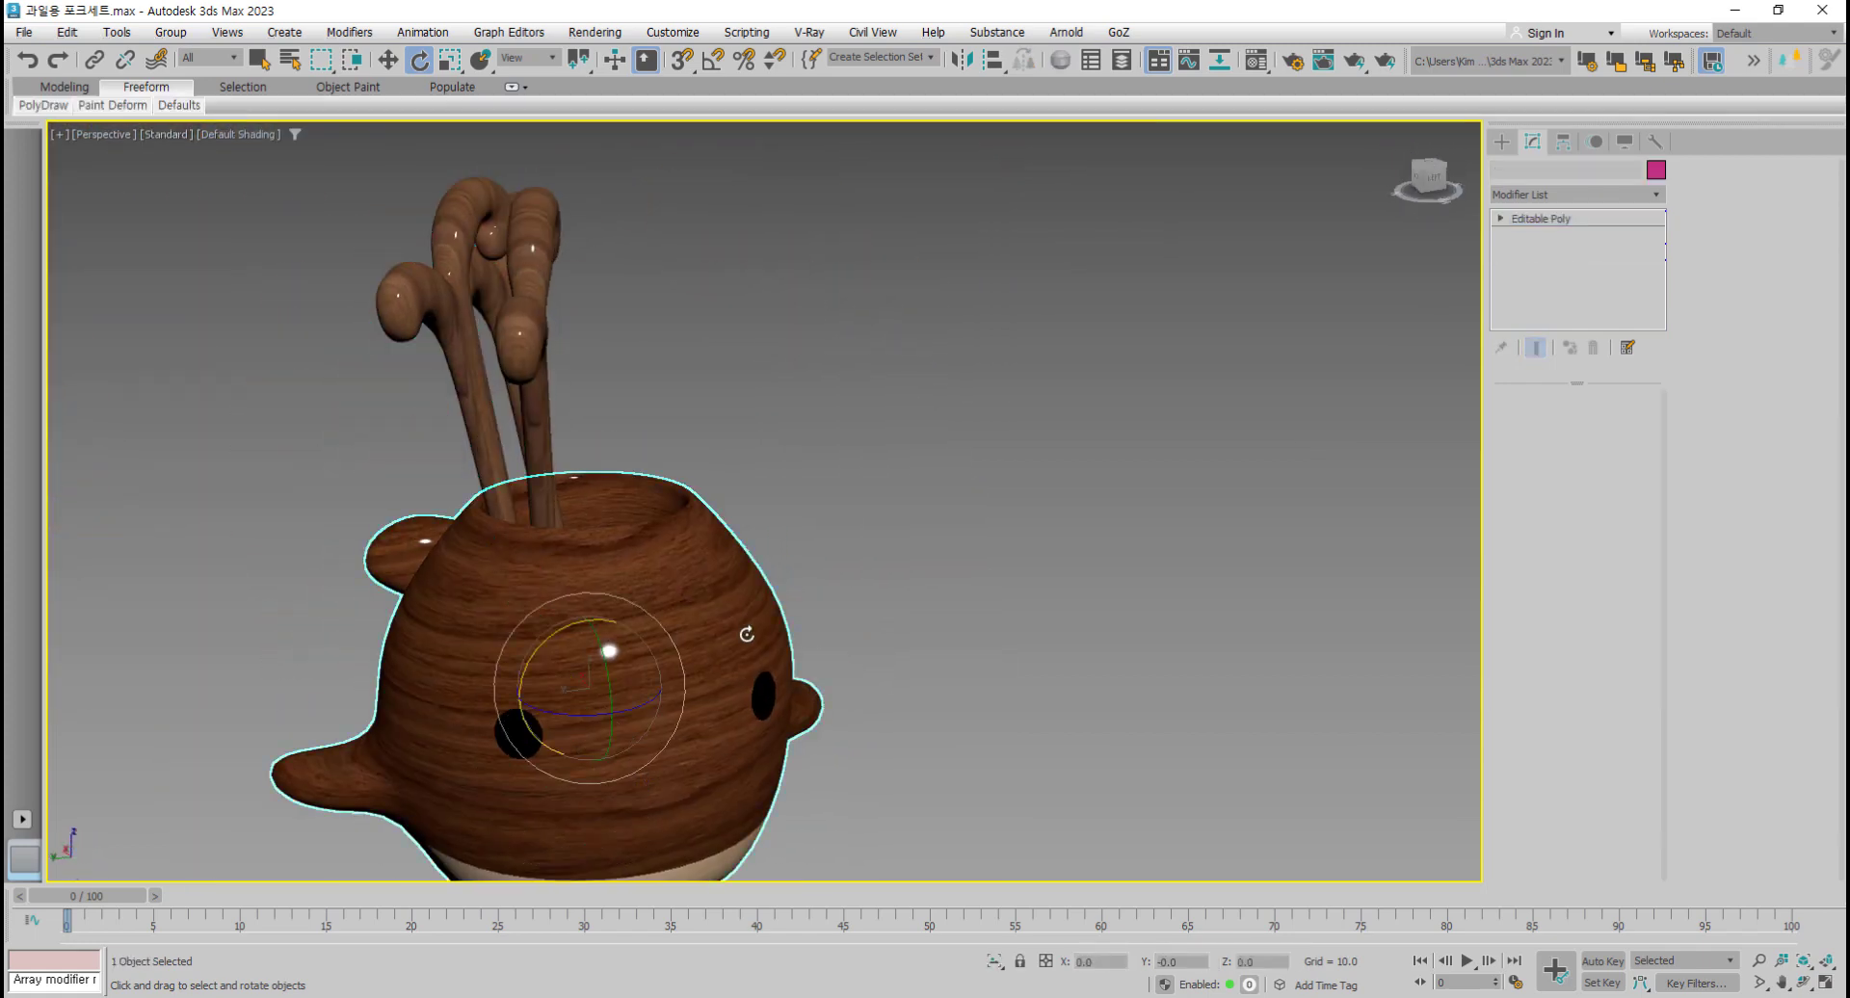
# Step: Compare the fork arrangement and the whale's lower body with the reference photo up close
pyautogui.keyDown('alt'); pyautogui.moveTo(747, 636); pyautogui.dragTo(992, 549, button='middle'); pyautogui.keyUp('alt')
pyautogui.scroll(-3, 598, 645)
pyautogui.click(1092, 662)
pyautogui.click(459, 551)
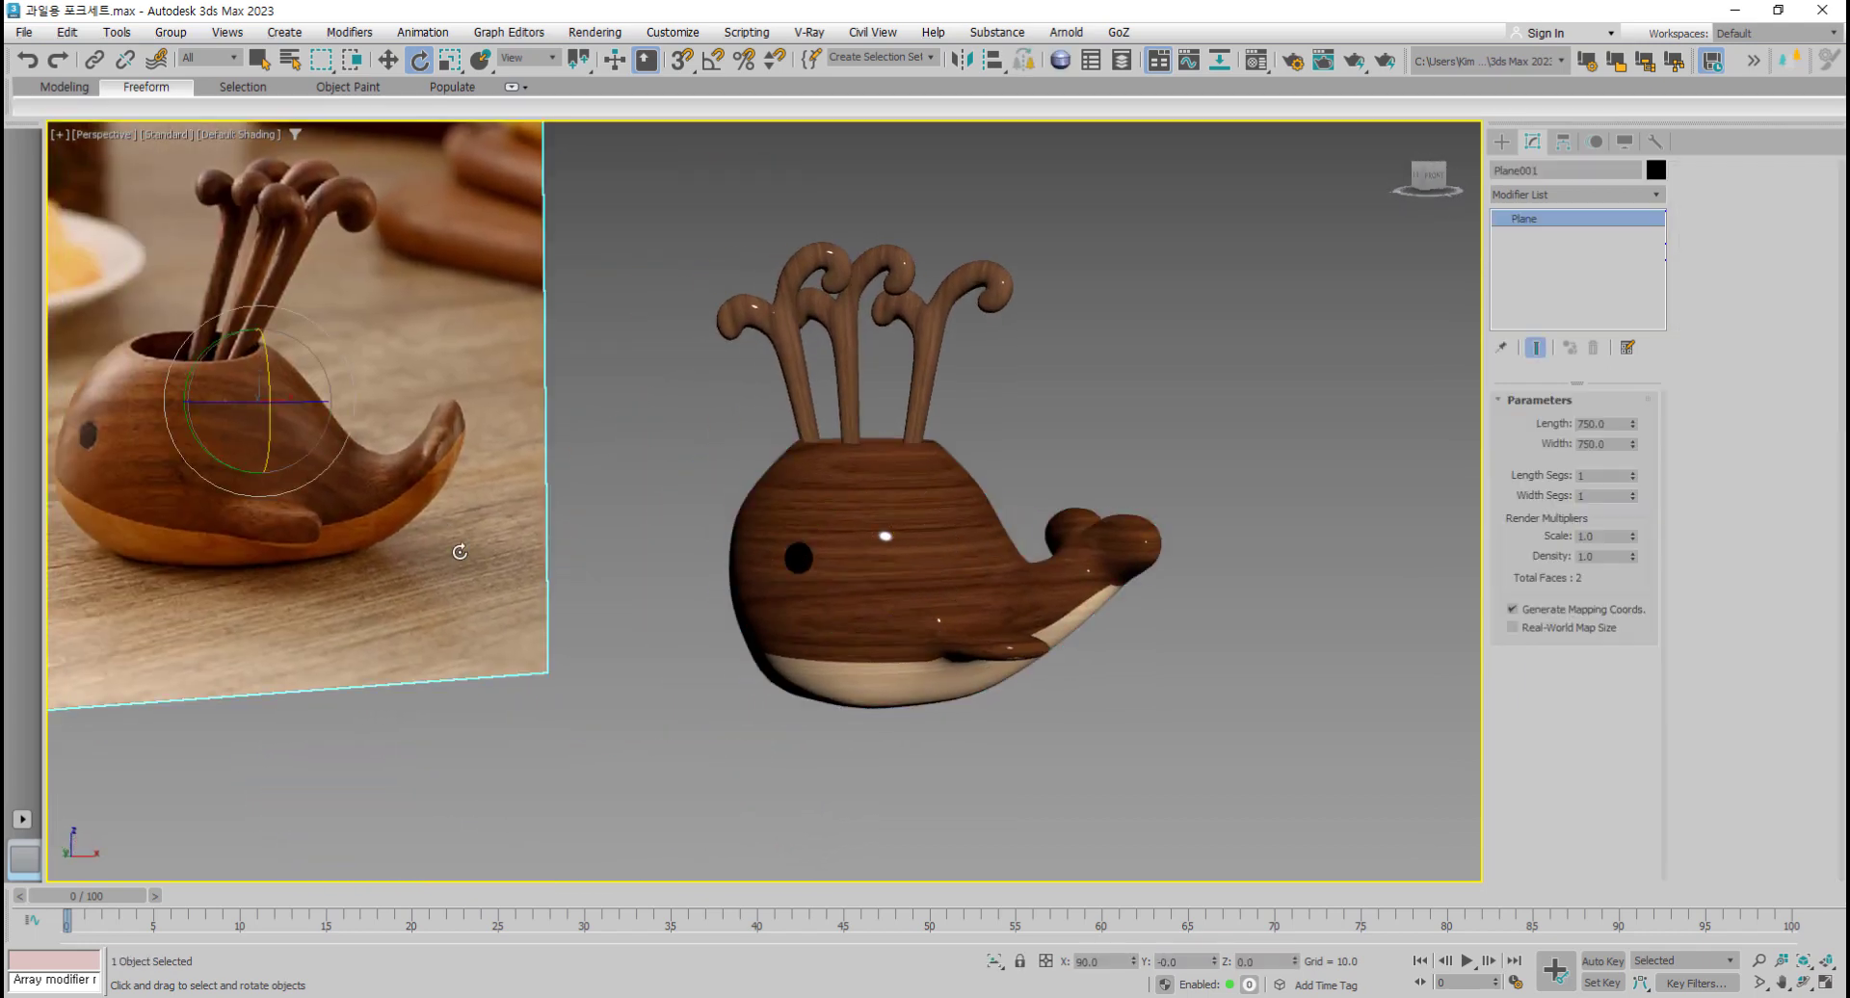
pyautogui.scroll(-3, 459, 553)
pyautogui.moveTo(460, 555); pyautogui.dragTo(526, 555, button='middle')
pyautogui.scroll(3, 489, 546)
pyautogui.scroll(5, 501, 607)
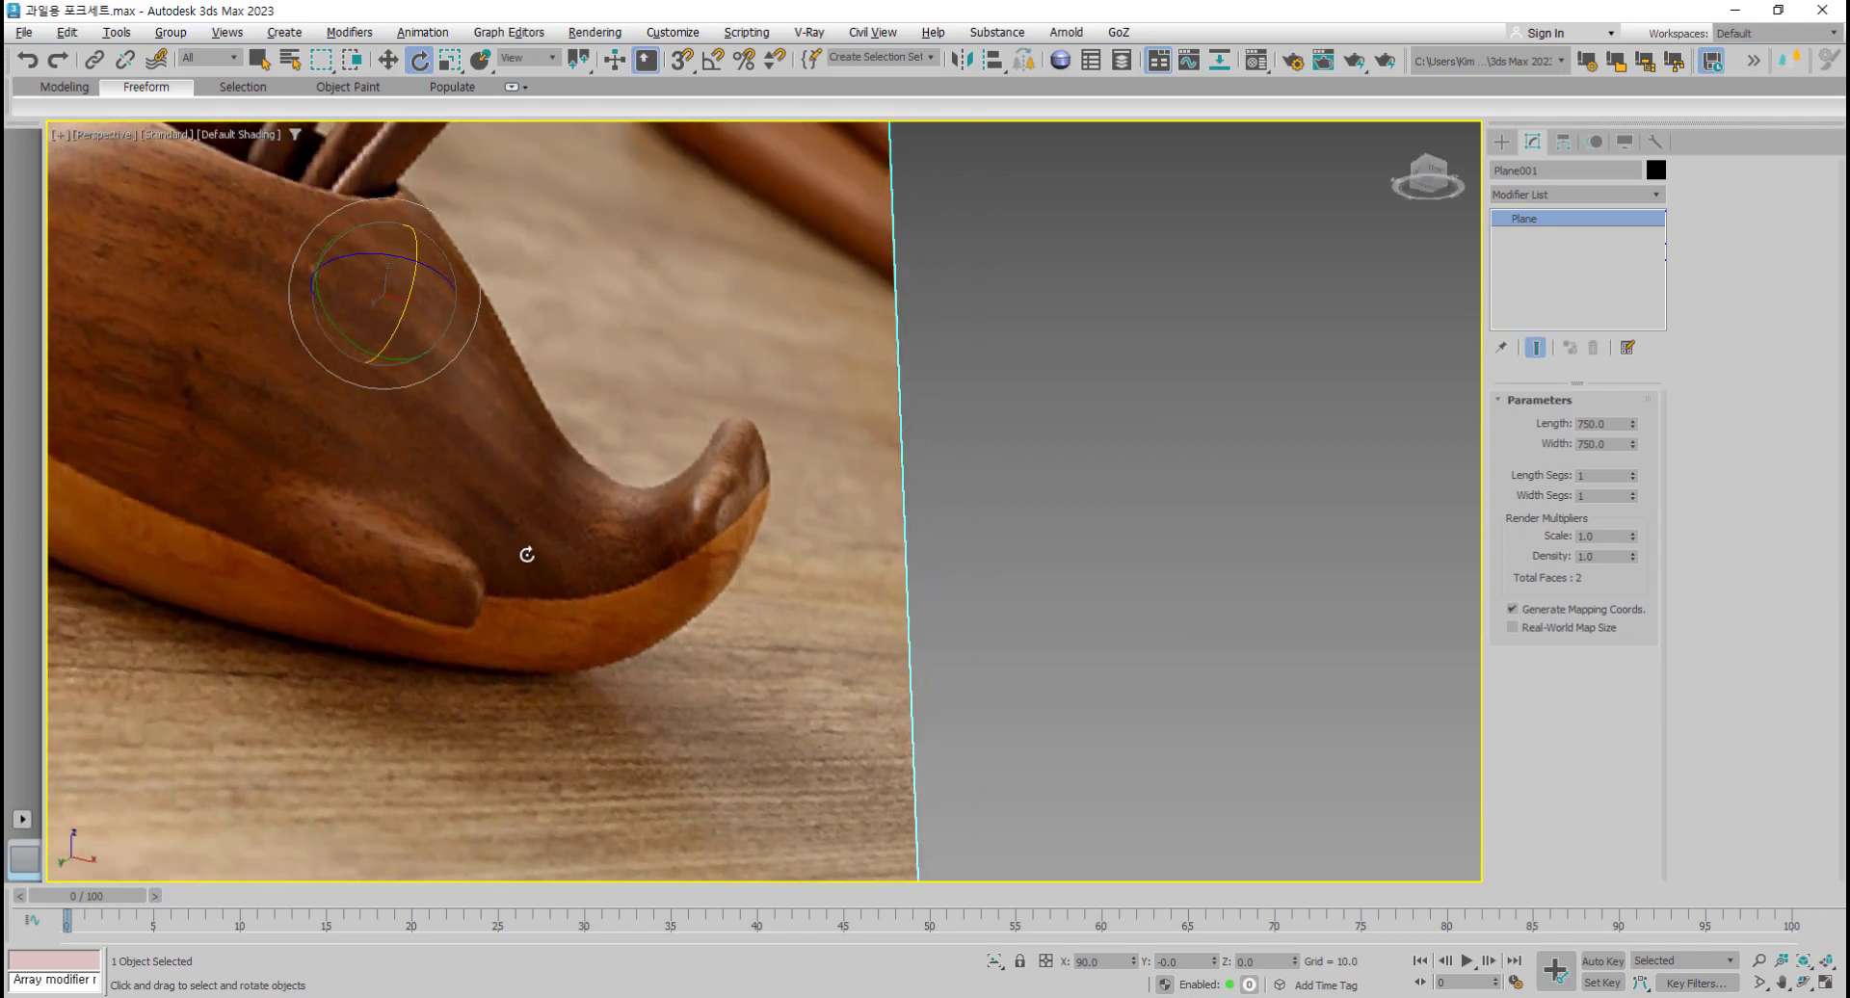
pyautogui.scroll(-3, 482, 631)
pyautogui.keyDown('alt'); pyautogui.moveTo(528, 629); pyautogui.dragTo(361, 650, button='middle'); pyautogui.keyUp('alt')
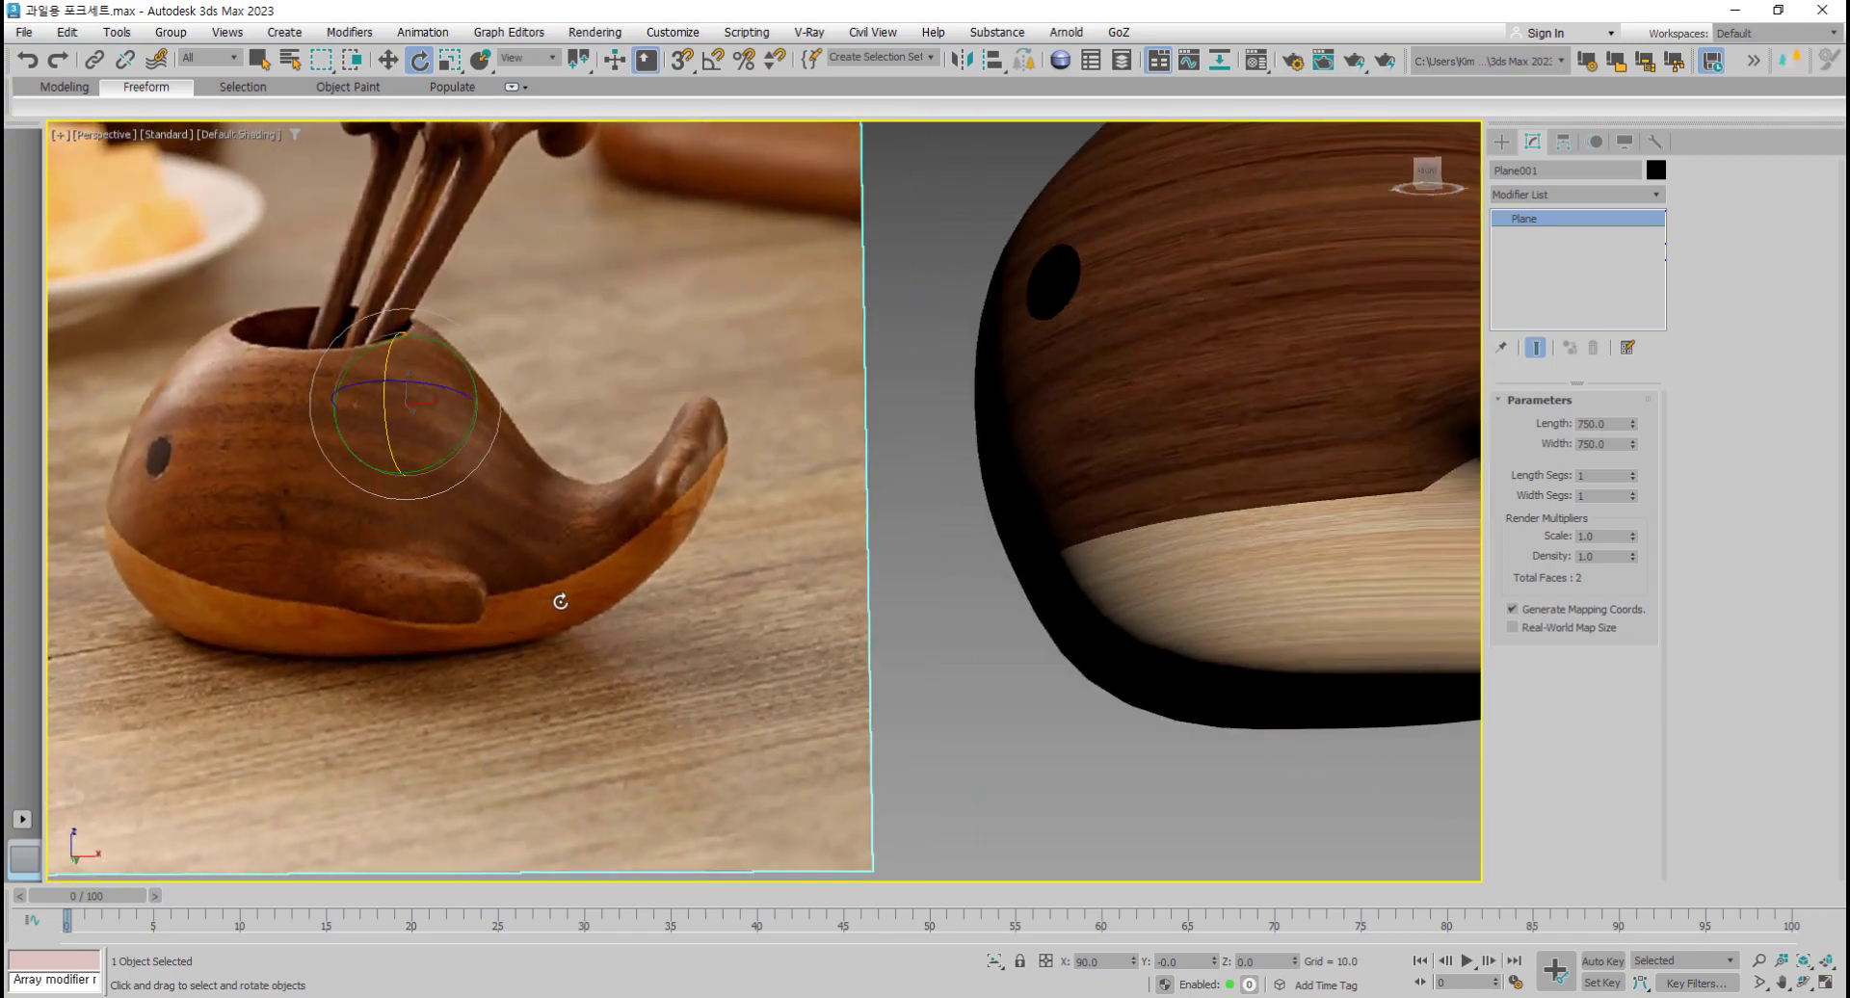
# Step: Delete the plane with the reference photo beside the whale holder, leaving only the modelled set in the scene
pyautogui.scroll(-4, 560, 601)
pyautogui.click(813, 613)
pyautogui.scroll(5, 482, 626)
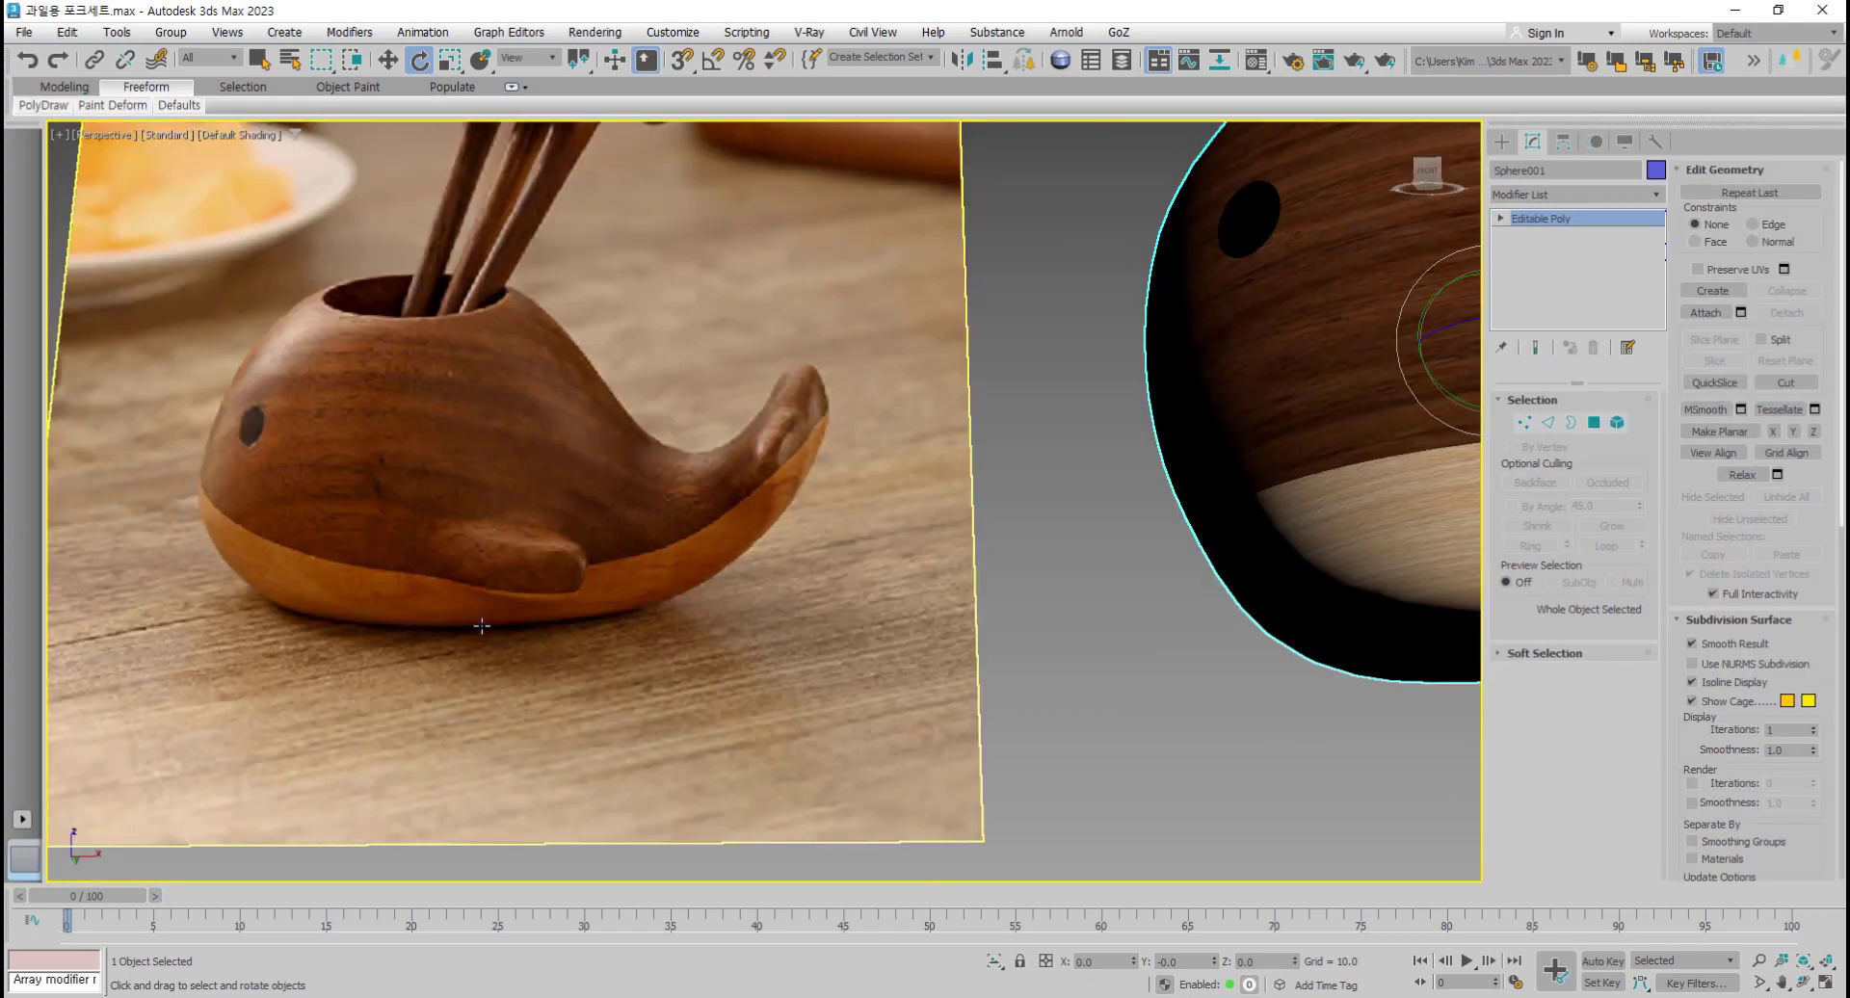
pyautogui.keyDown('alt'); pyautogui.moveTo(468, 627); pyautogui.dragTo(644, 615, button='middle'); pyautogui.keyUp('alt')
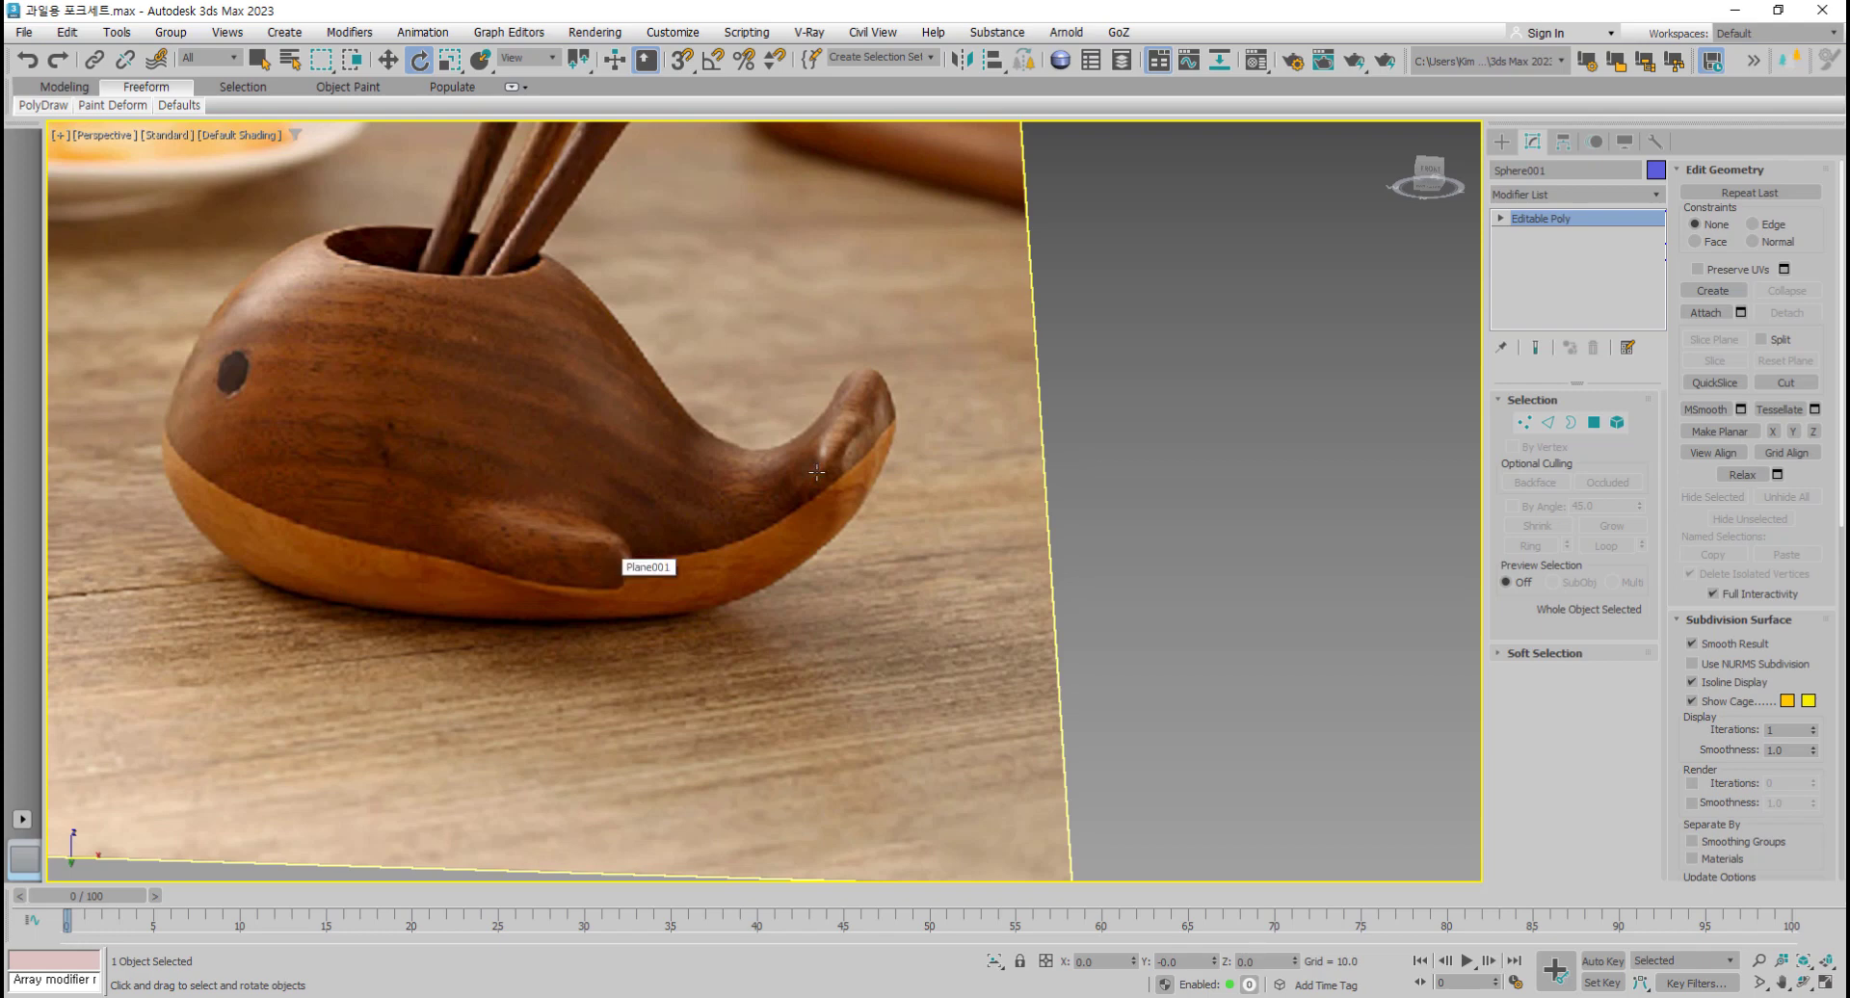
pyautogui.scroll(-3, 821, 482)
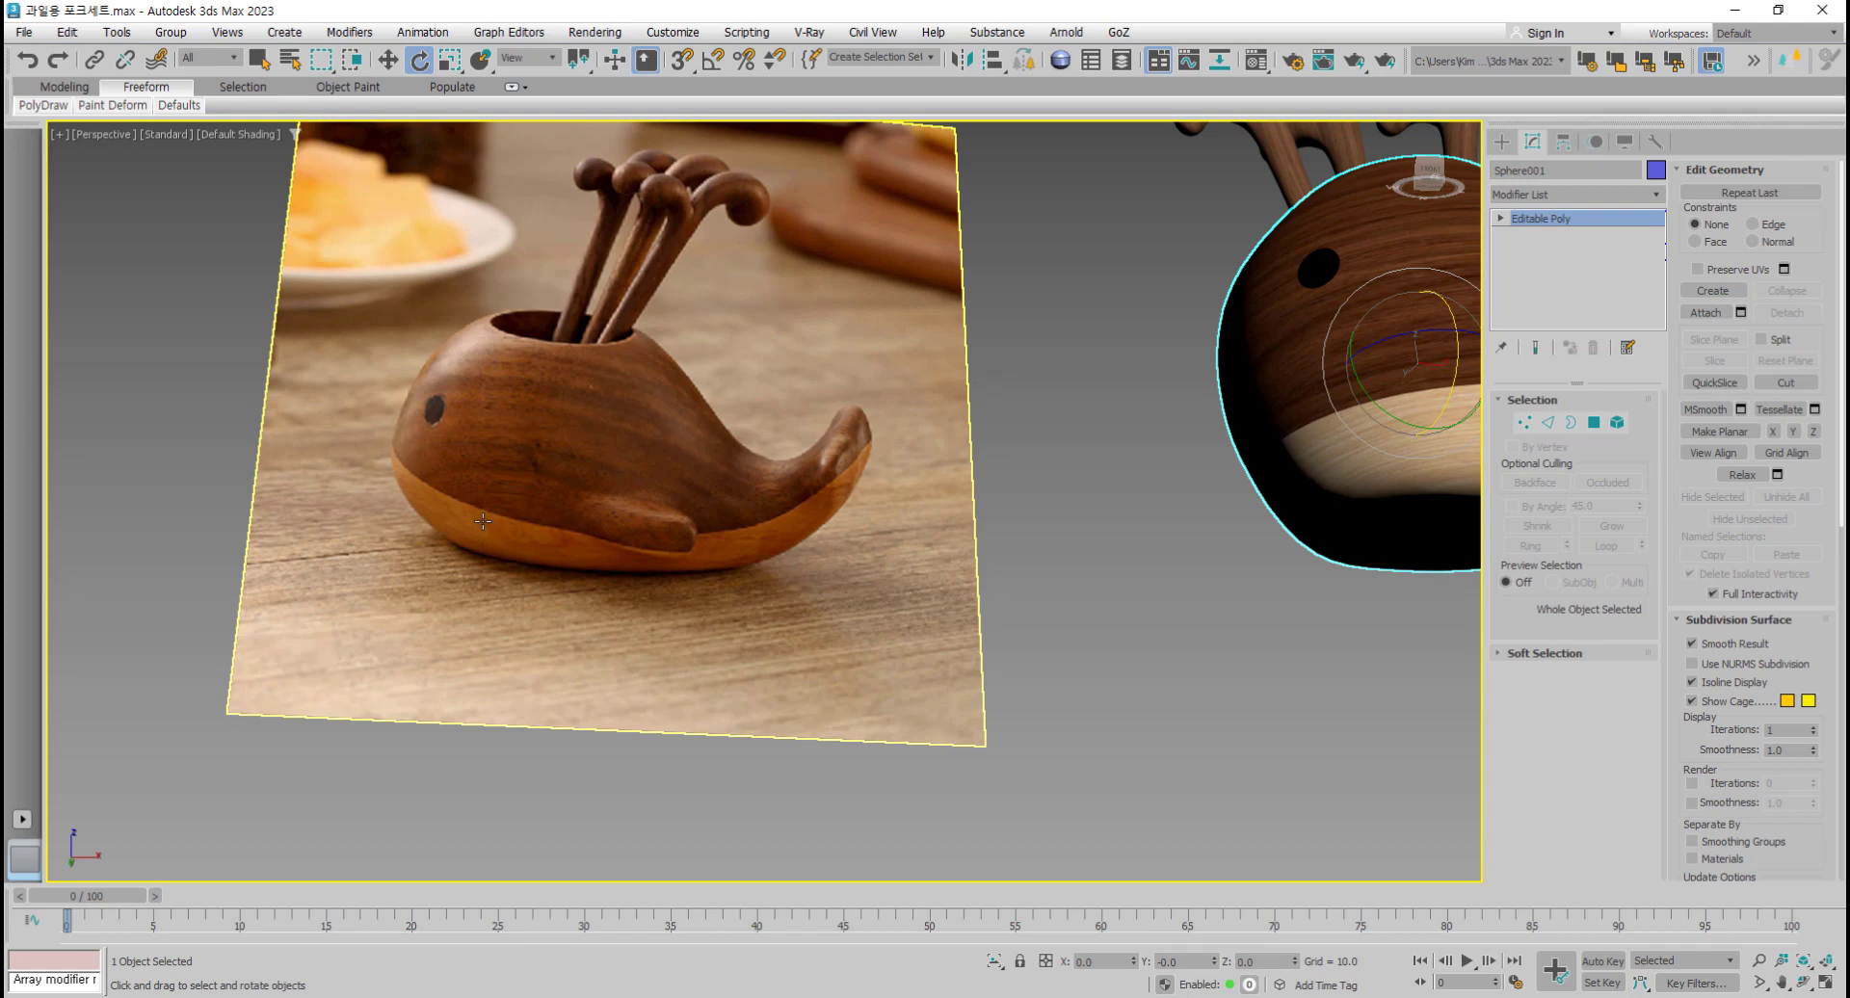
pyautogui.moveTo(486, 525); pyautogui.dragTo(468, 604, button='middle')
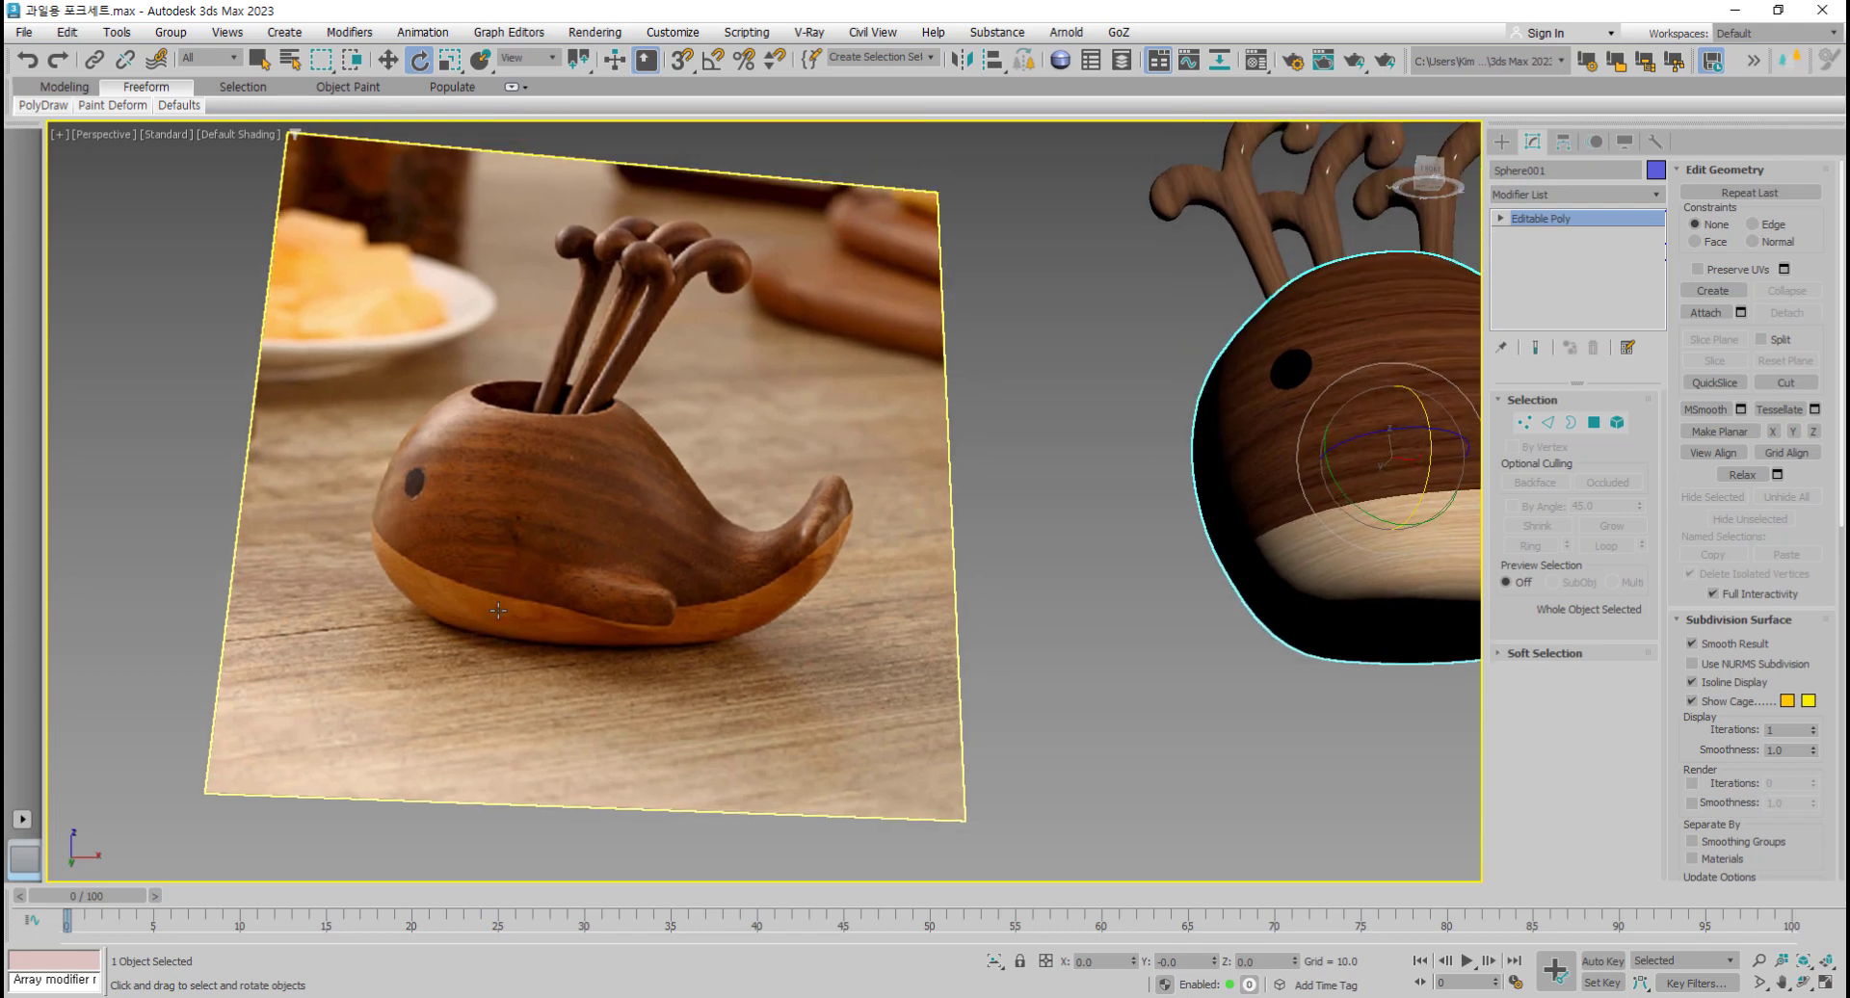
pyautogui.click(497, 608)
pyautogui.press('Delete')
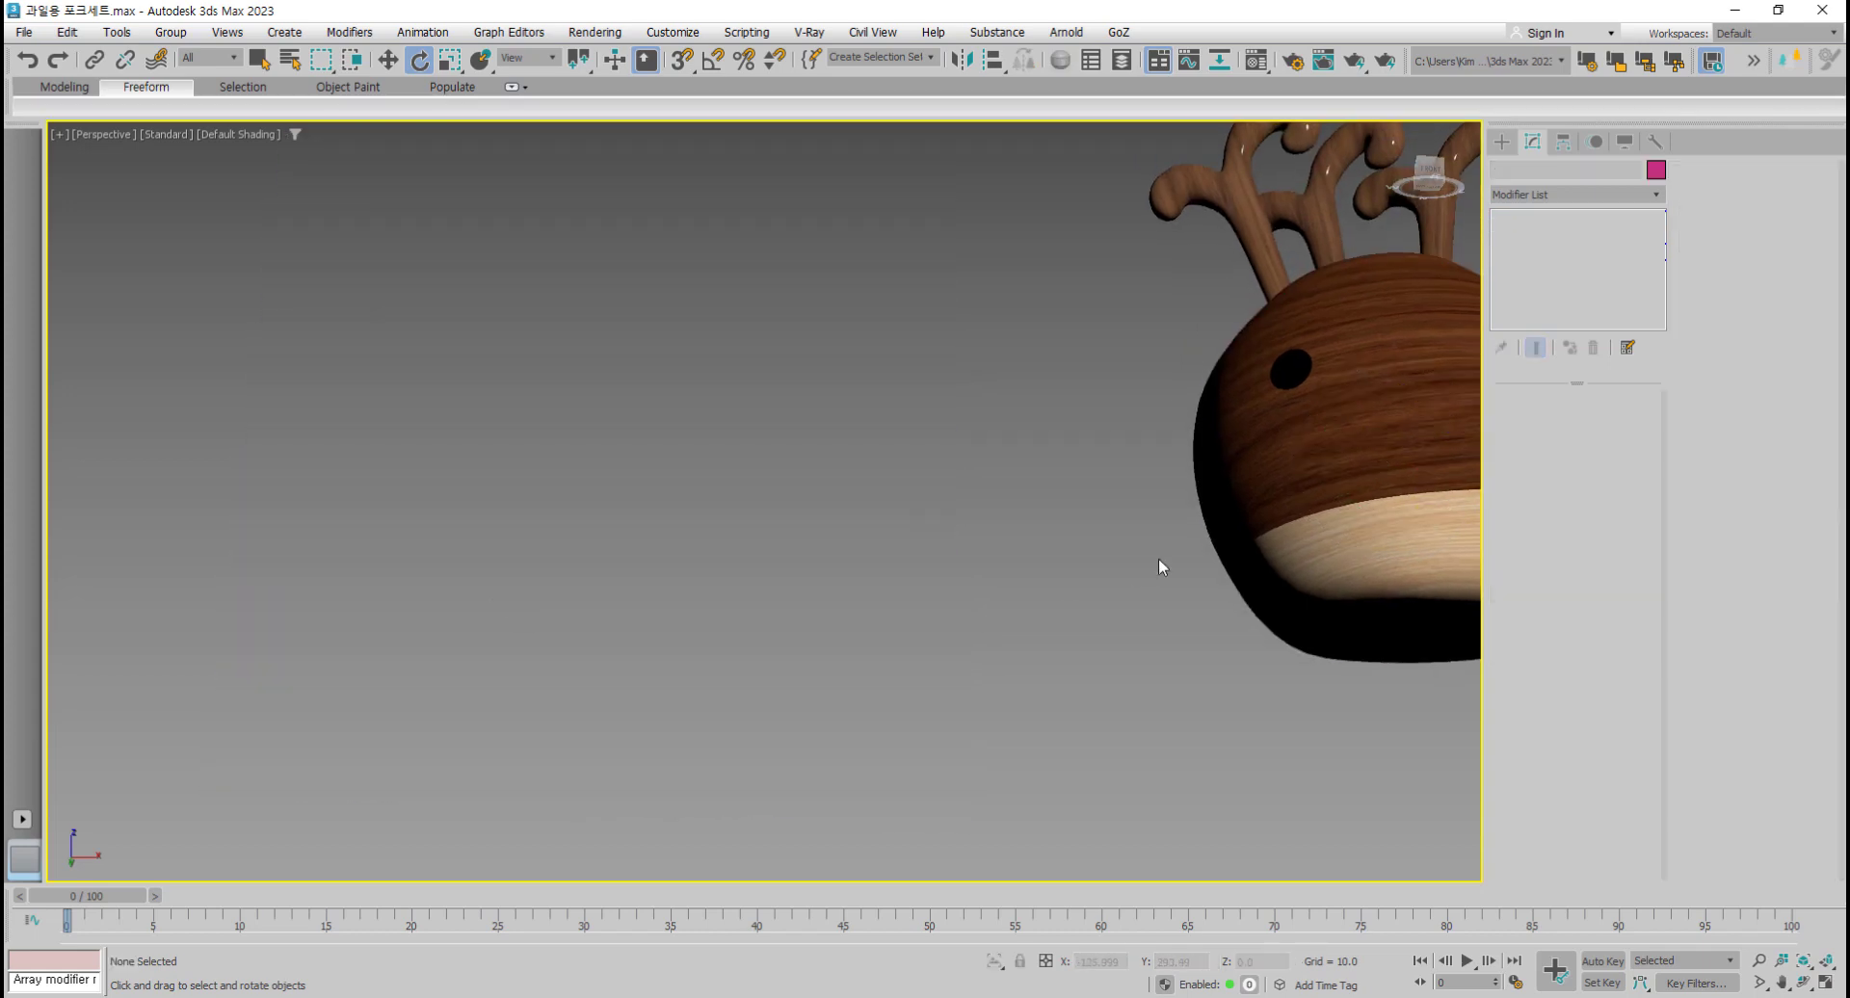
# Step: Select the whale body, frame it in the maximized perspective view, and examine the finished holder and forks from several angles
pyautogui.press('z')
pyautogui.click(846, 573)
pyautogui.hotkey('alt', 'w')
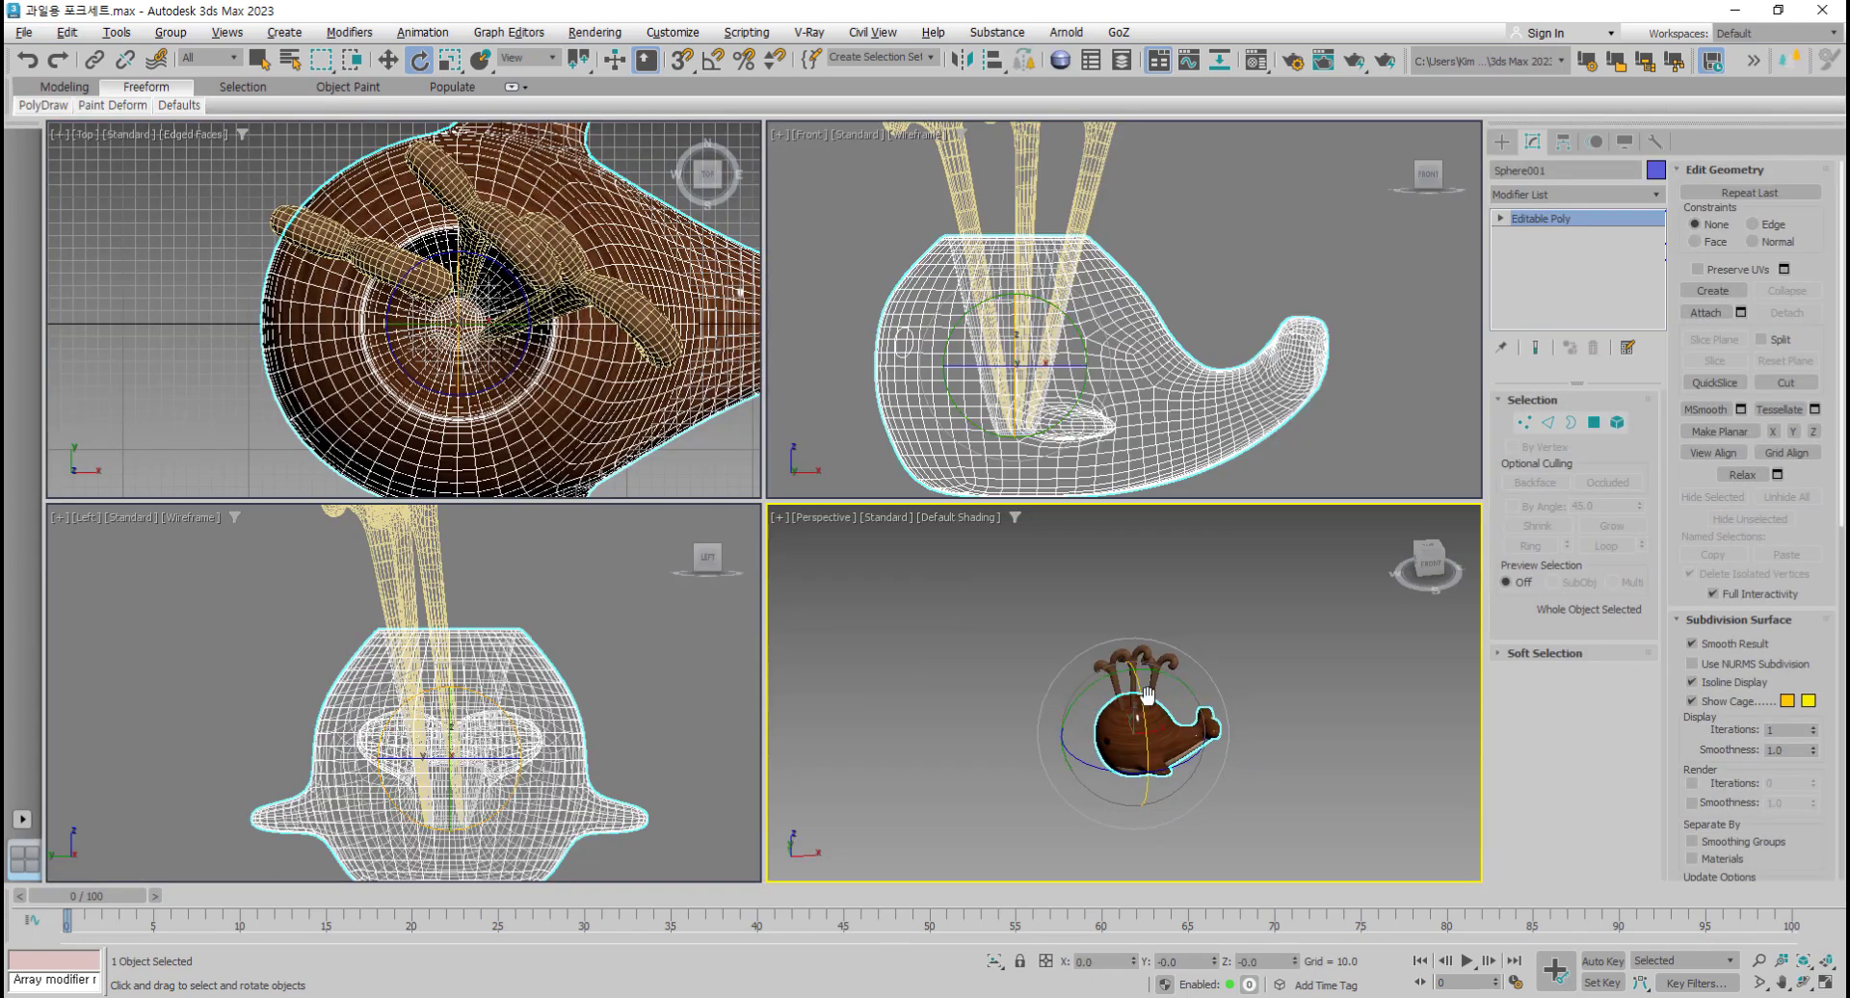
pyautogui.scroll(5, 1146, 693)
pyautogui.hotkey('alt', 'w')
pyautogui.press('z')
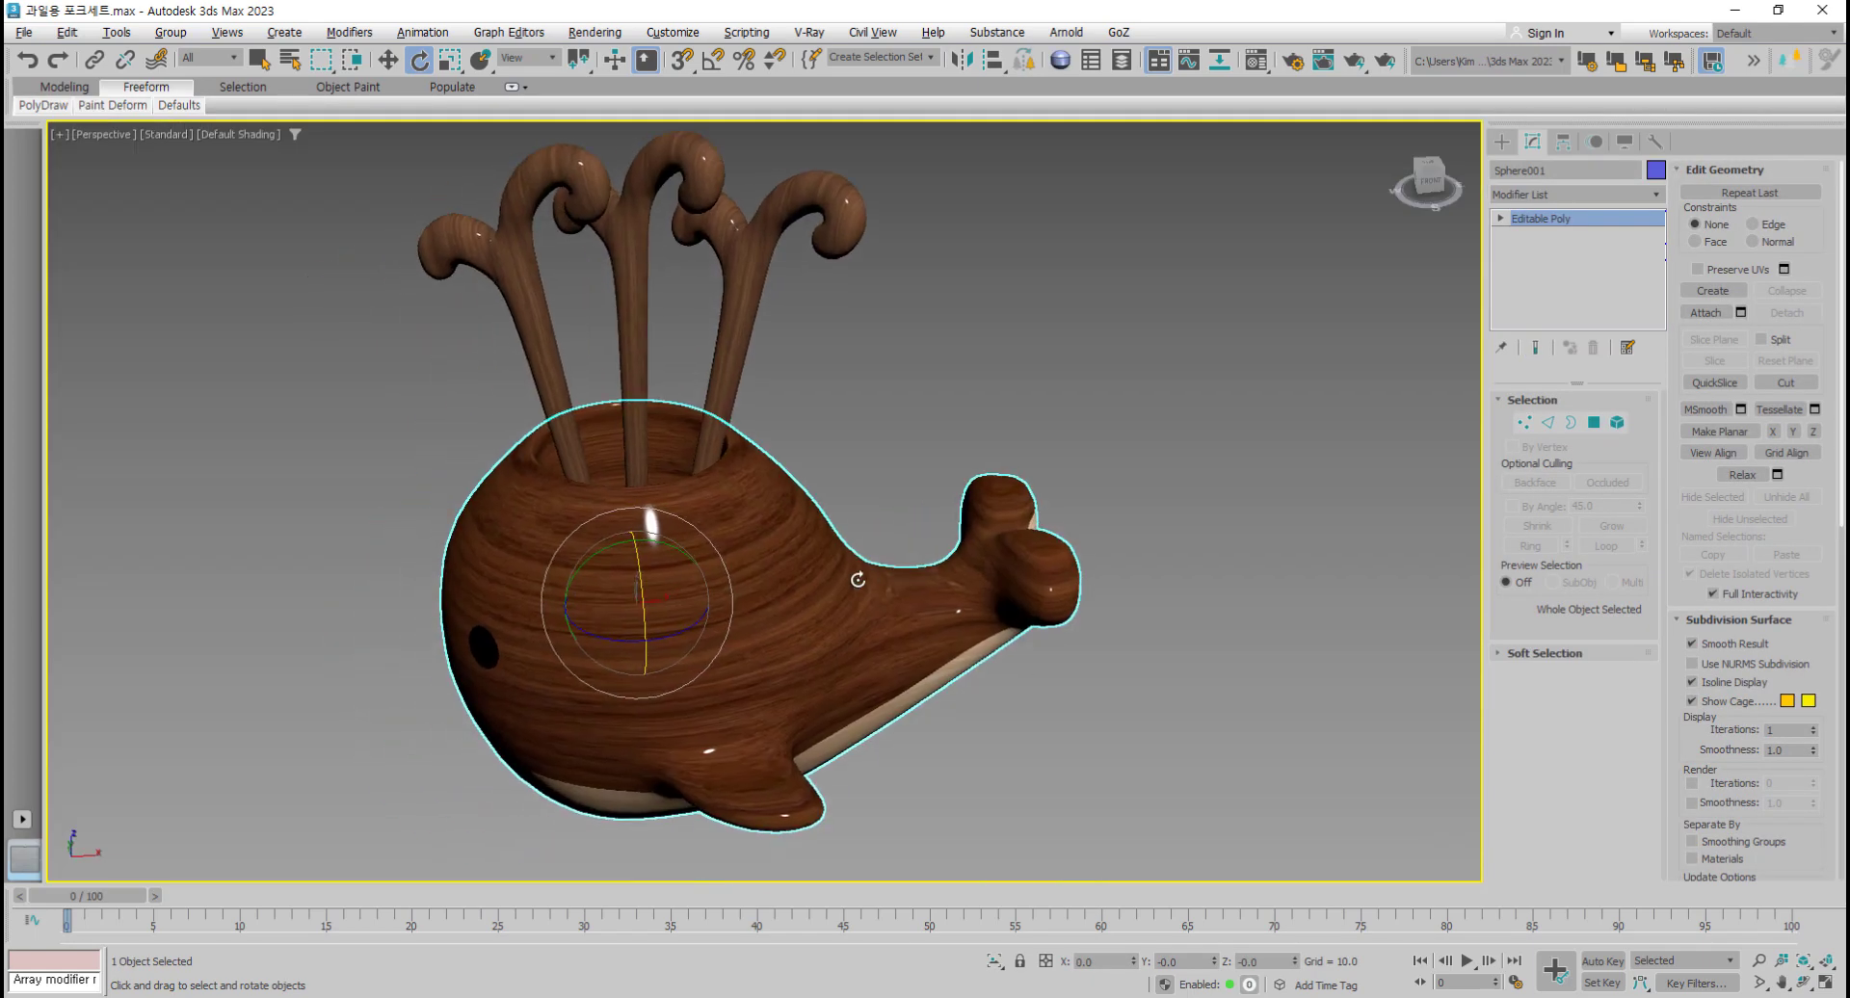
pyautogui.moveTo(784, 642)
pyautogui.keyDown('alt'); pyautogui.mouseDown(button='middle')
pyautogui.moveTo(925, 616)
pyautogui.moveTo(778, 618)
pyautogui.mouseUp(button='middle'); pyautogui.keyUp('alt')
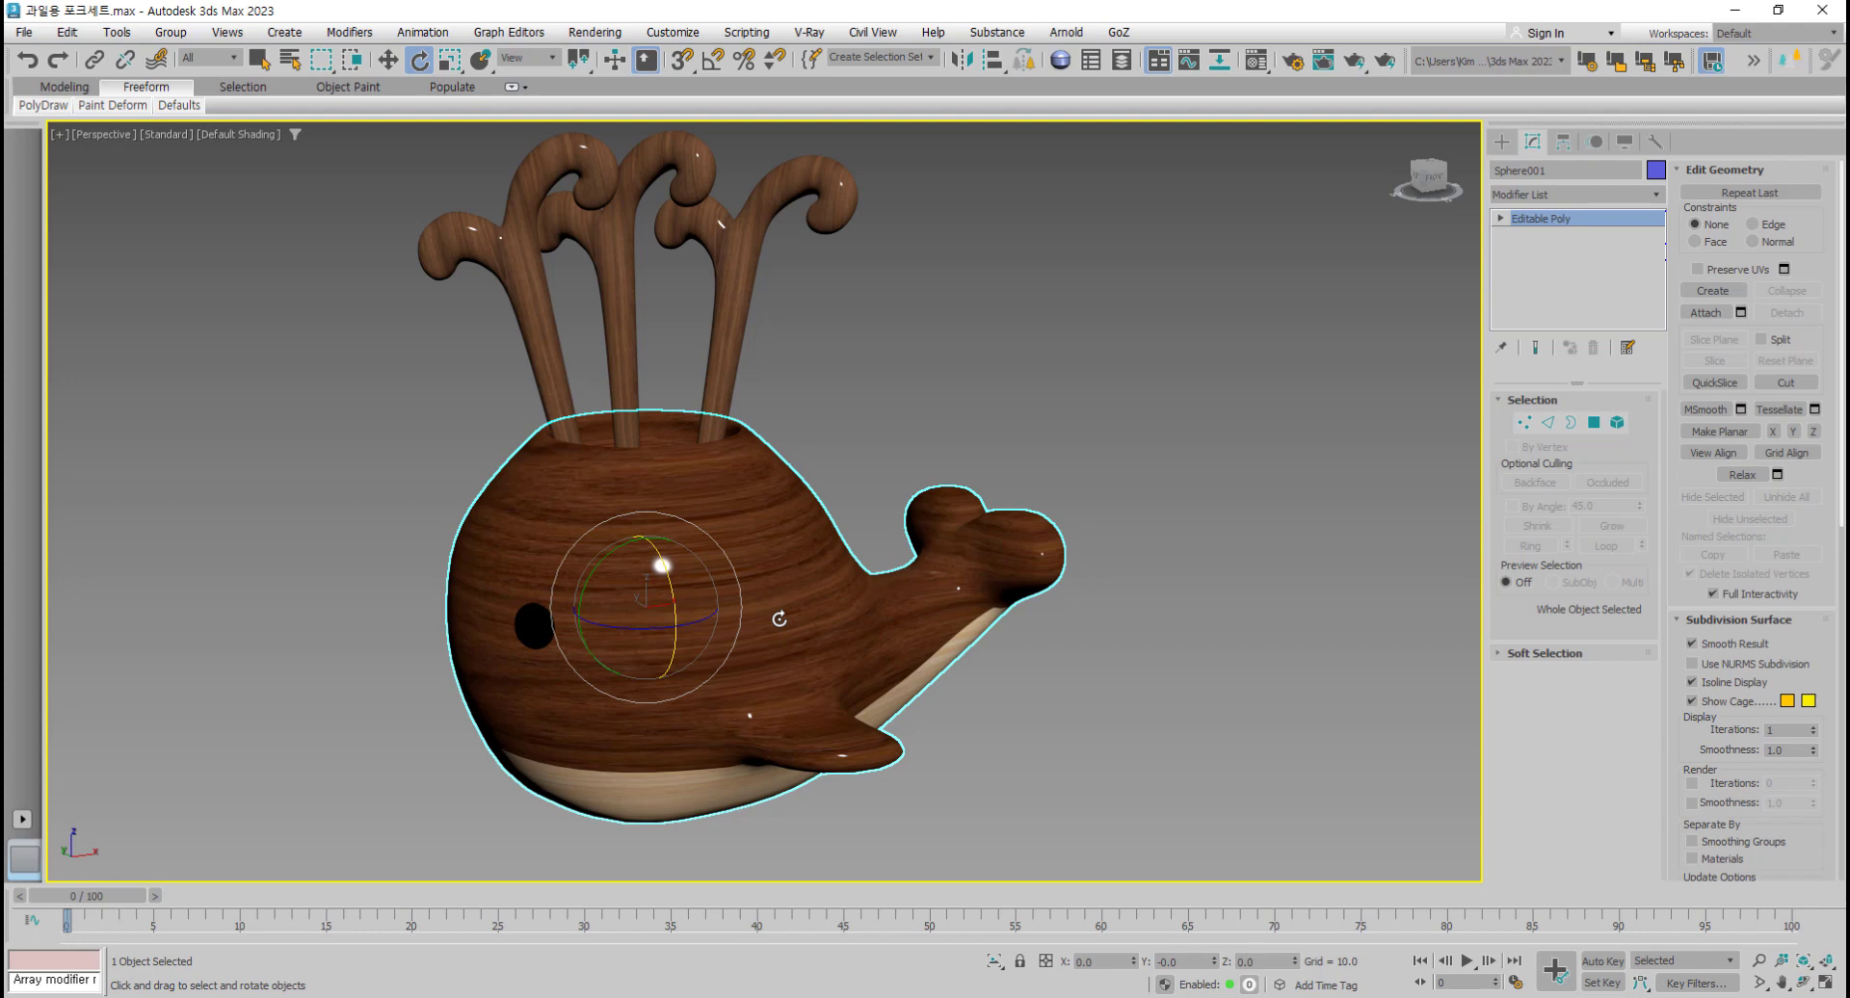
pyautogui.scroll(-3, 764, 562)
pyautogui.keyDown('alt'); pyautogui.moveTo(764, 568); pyautogui.dragTo(757, 601, button='middle'); pyautogui.keyUp('alt')
pyautogui.moveTo(745, 609); pyautogui.dragTo(712, 630, button='middle')
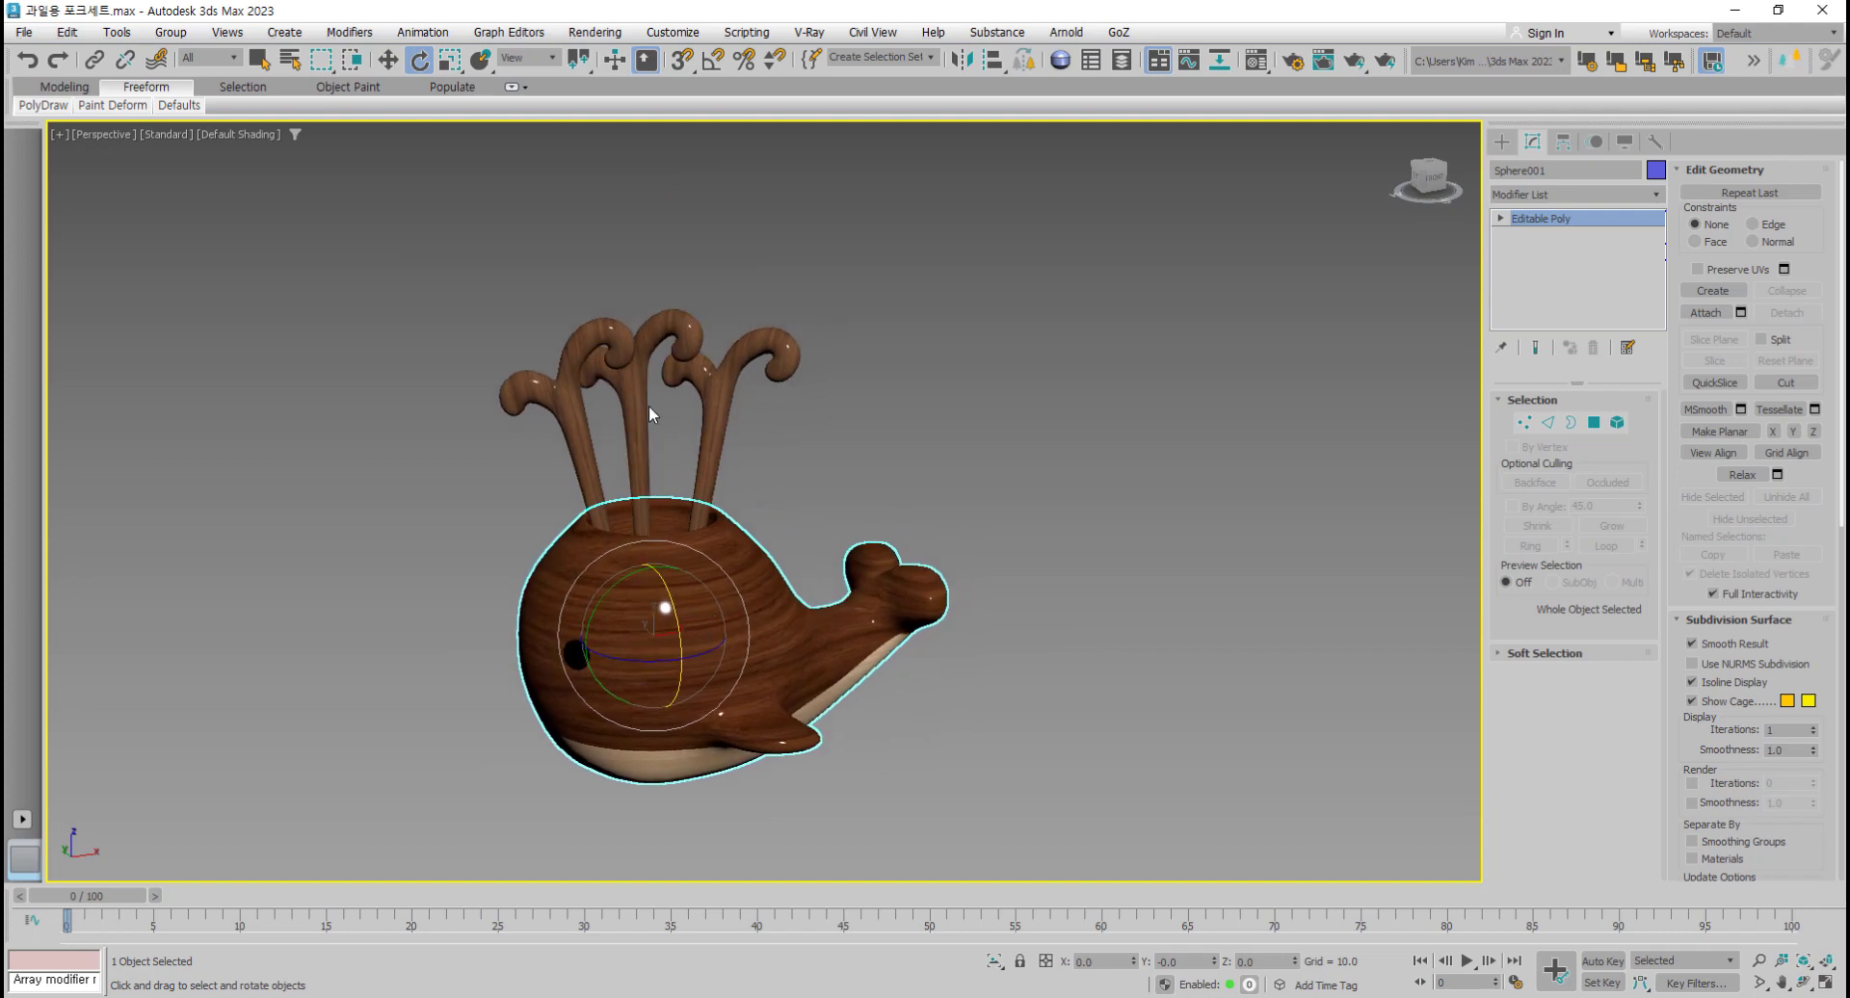
pyautogui.keyDown('alt'); pyautogui.moveTo(738, 466); pyautogui.dragTo(801, 705, button='middle'); pyautogui.keyUp('alt')
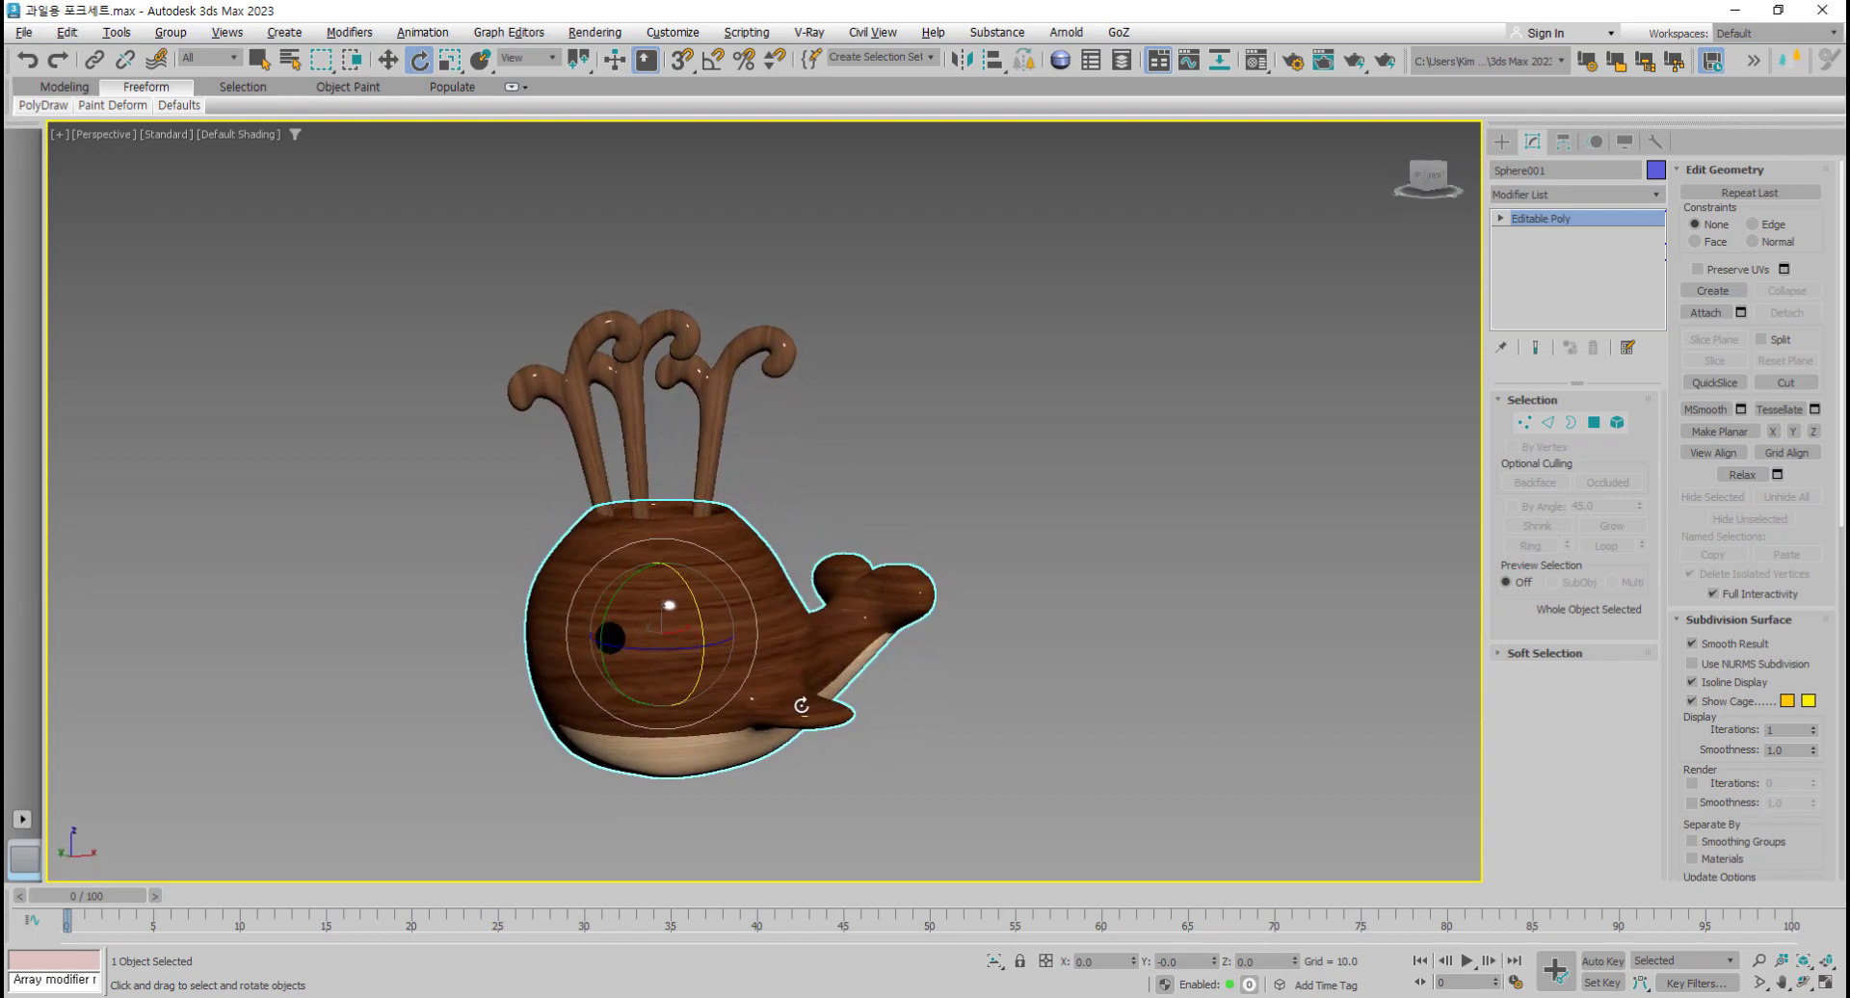